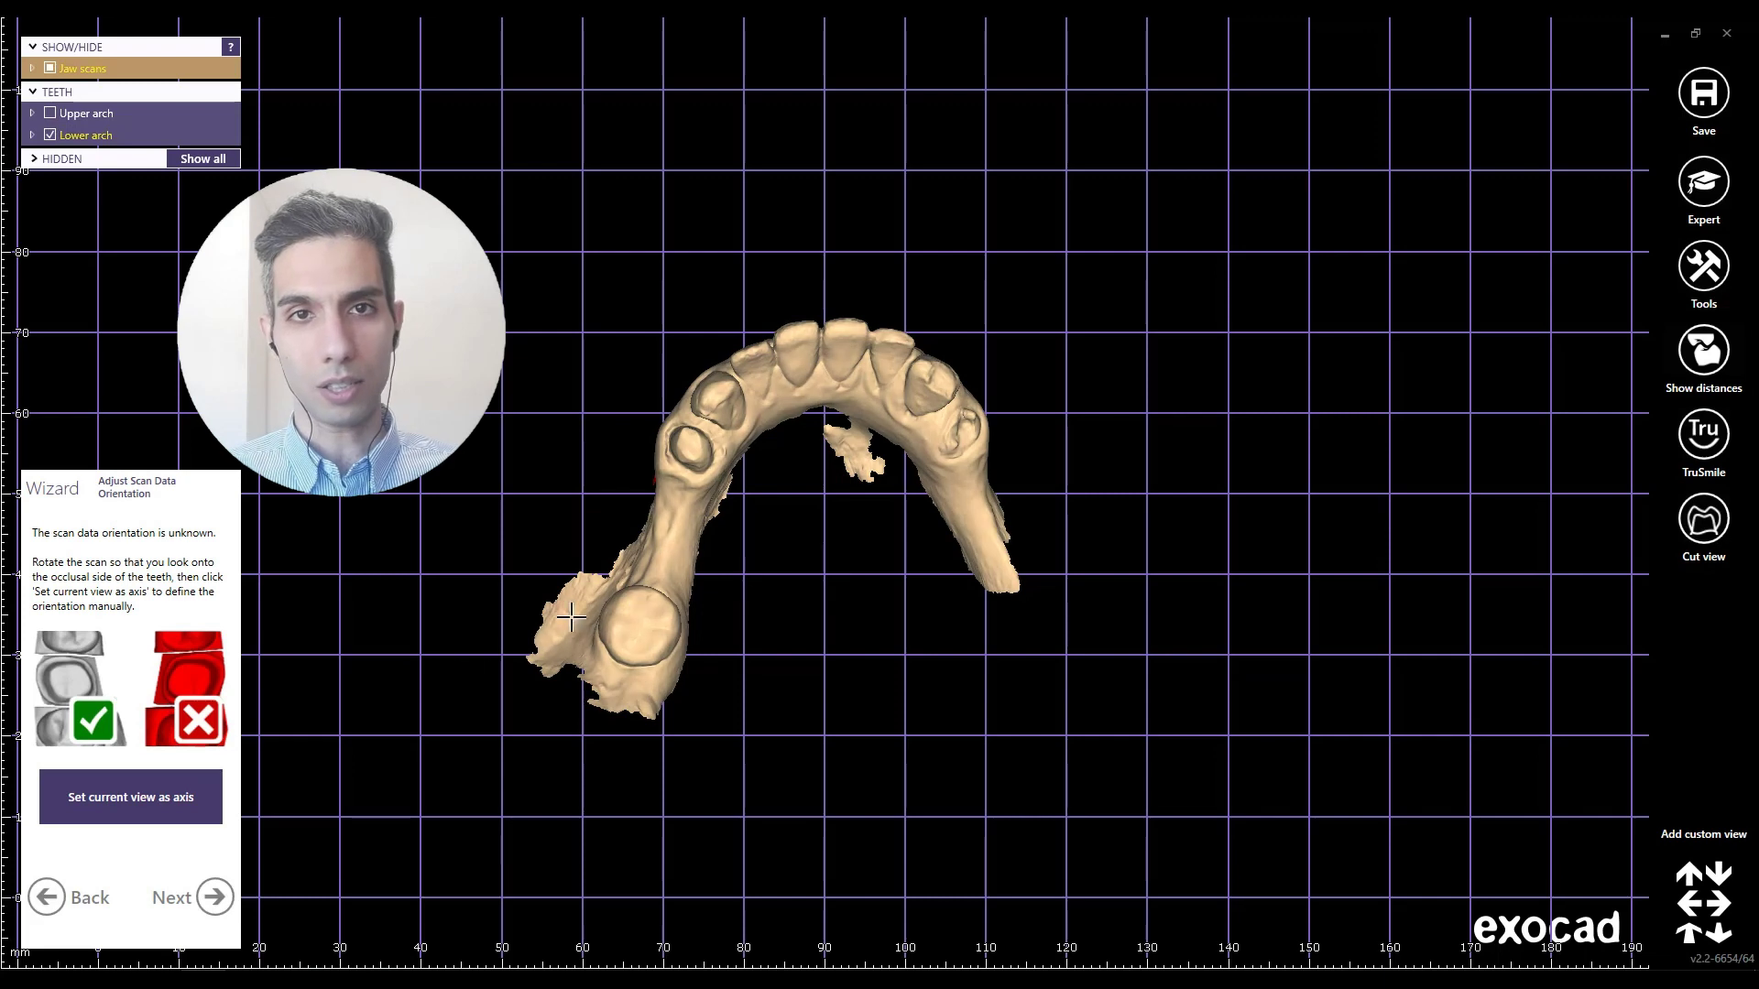
Step: Set the lower arch scan's axis from the current occlusal view
{"action": "left_click", "coordinate": [221, 805]}
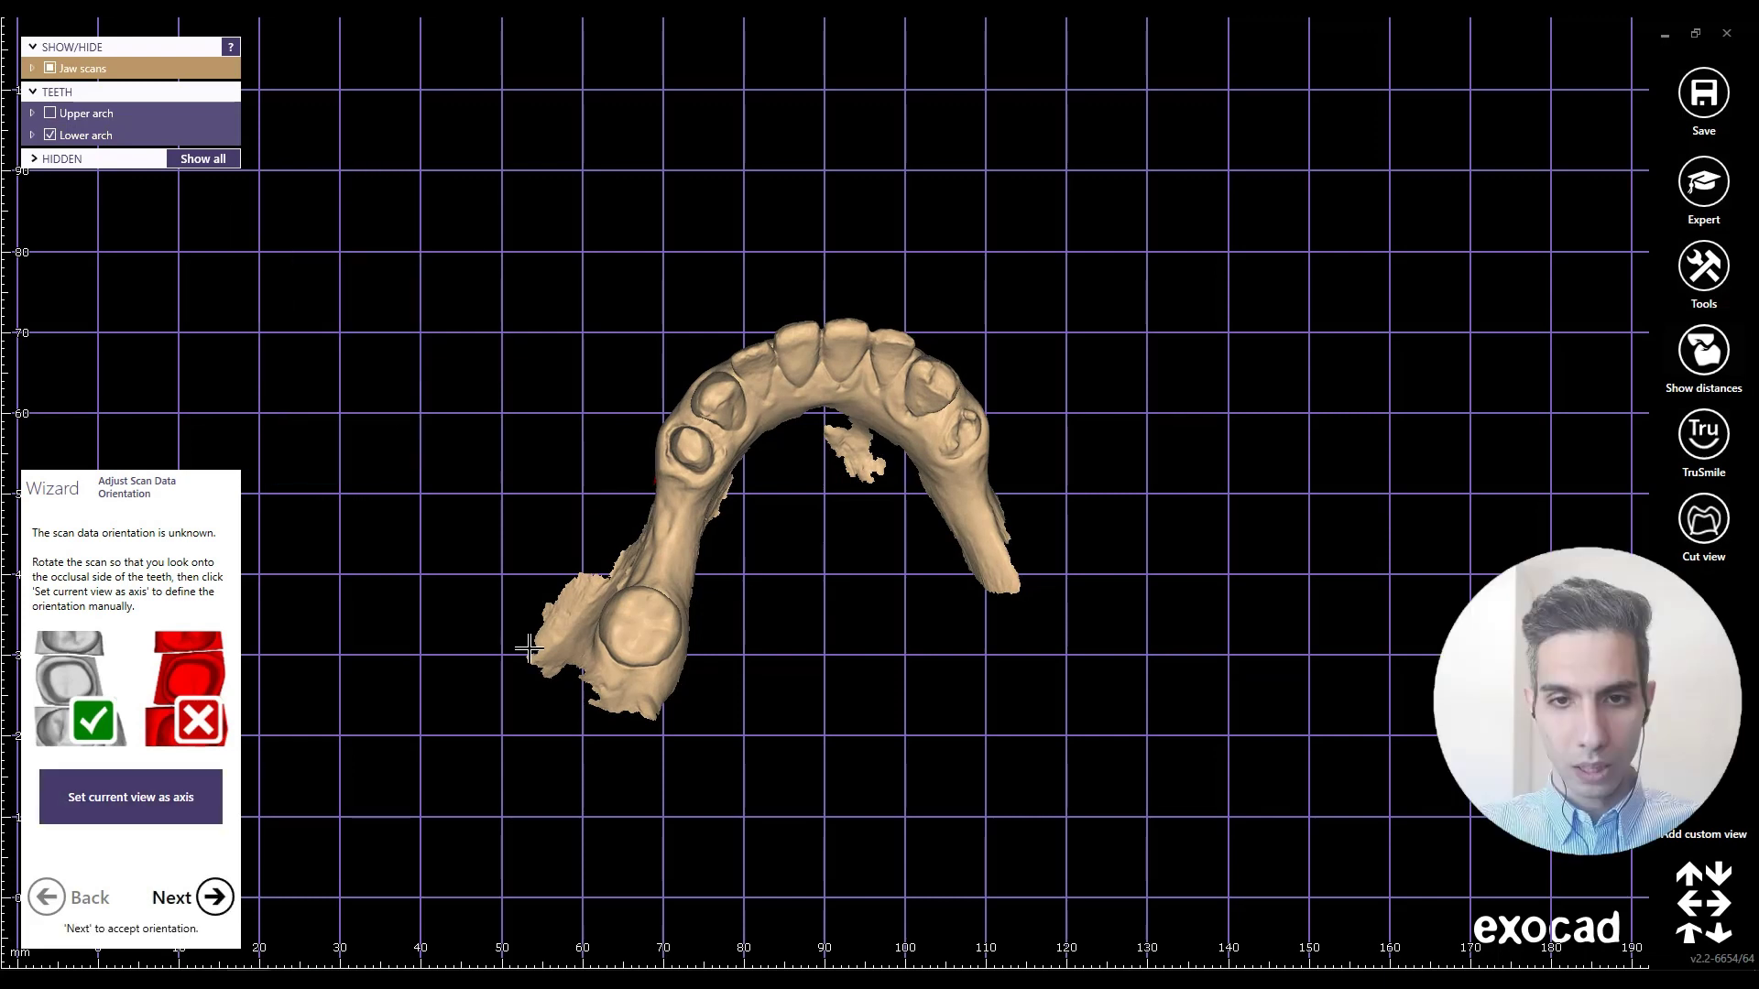
Step: Start the virtual articulator and cut away the 0.028 mm antagonist intersections
{"action": "left_click", "coordinate": [219, 896]}
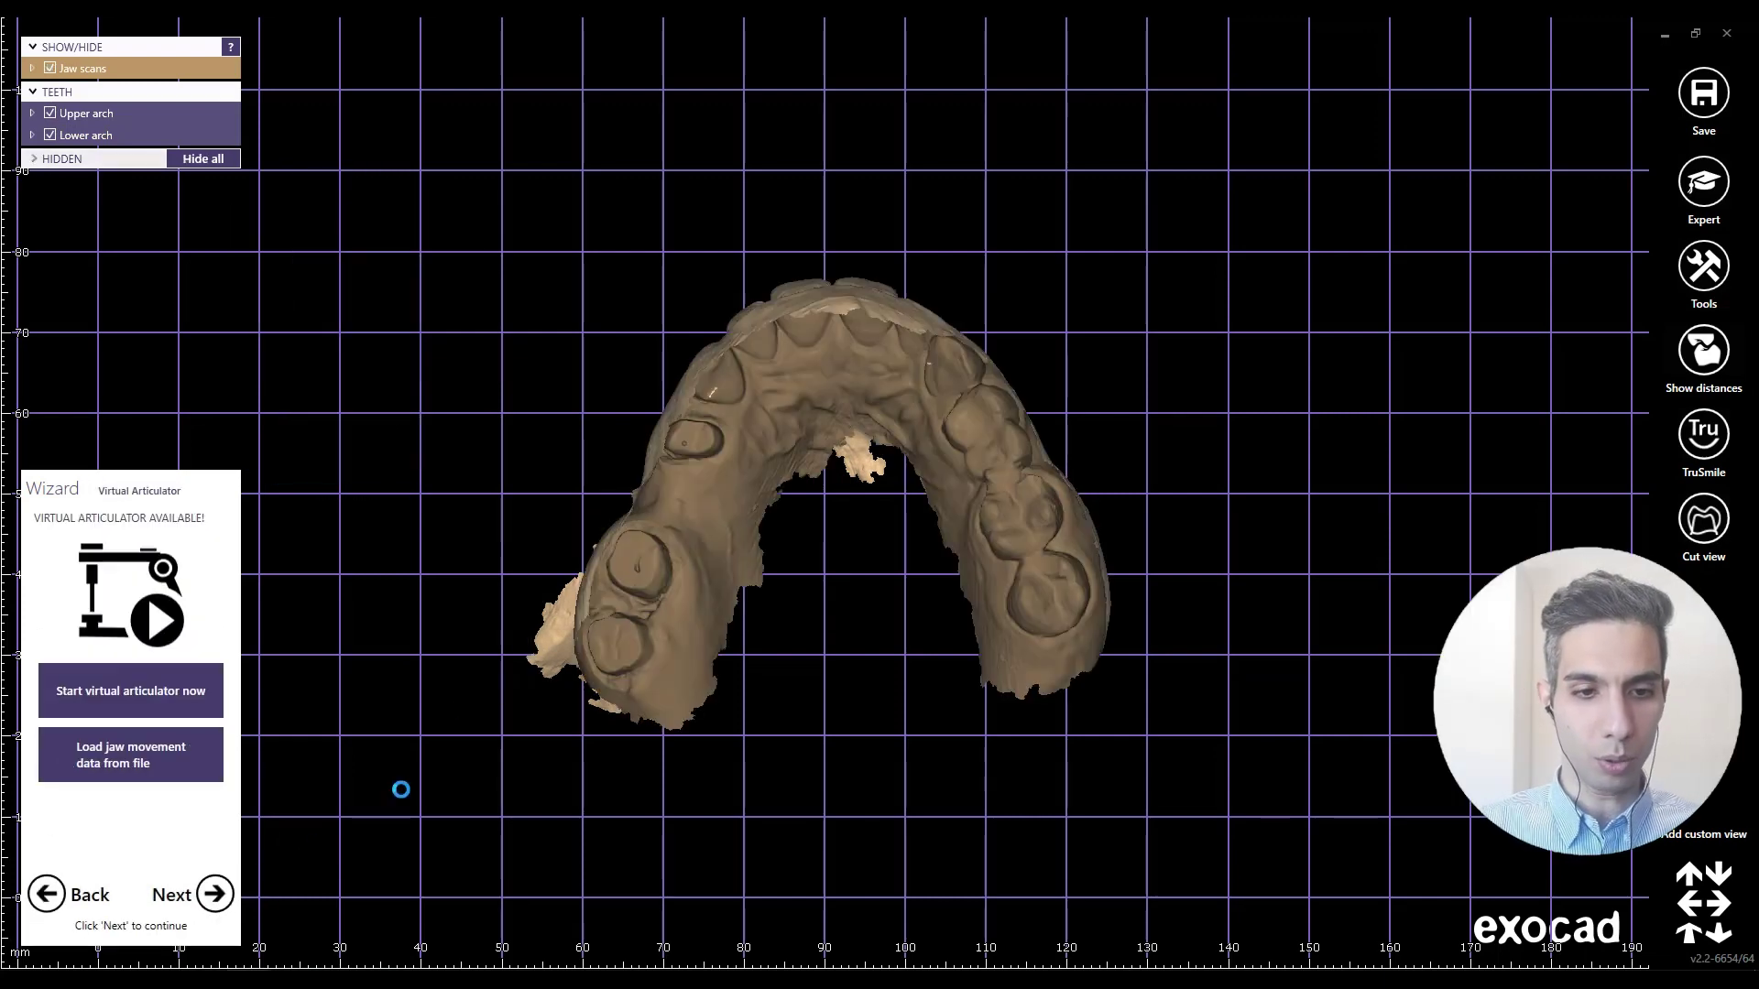
{"action": "left_click", "coordinate": [176, 691]}
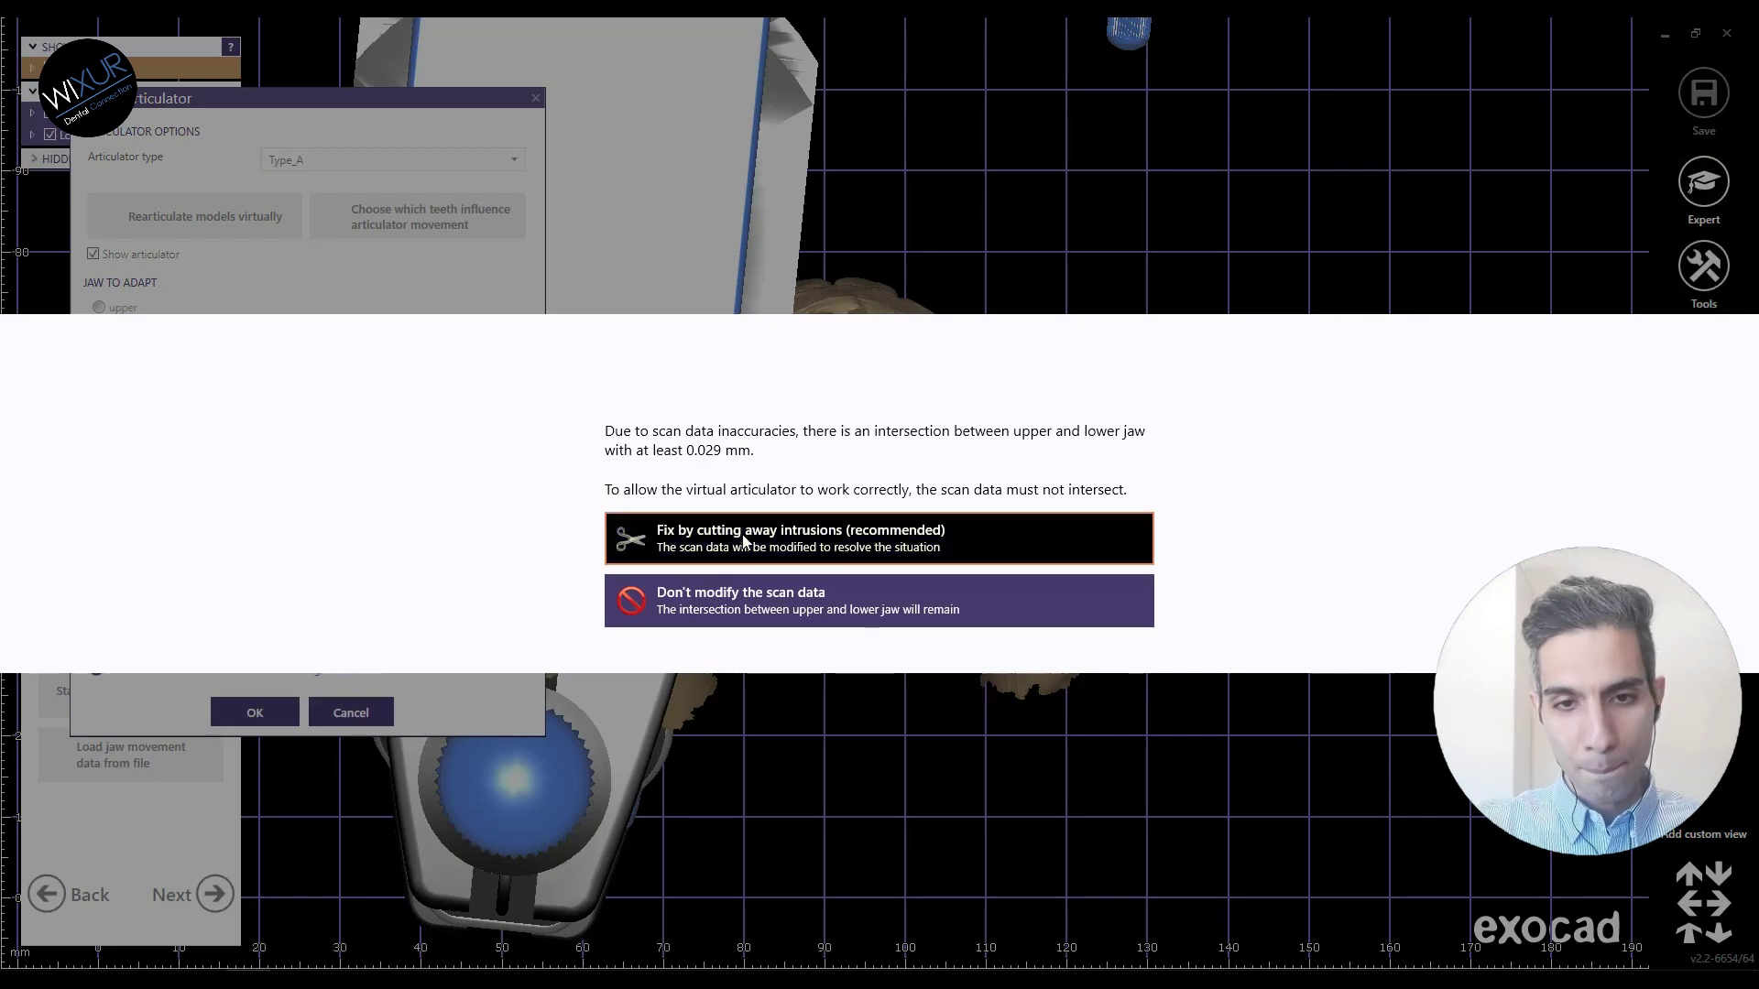
{"action": "left_click", "coordinate": [710, 545]}
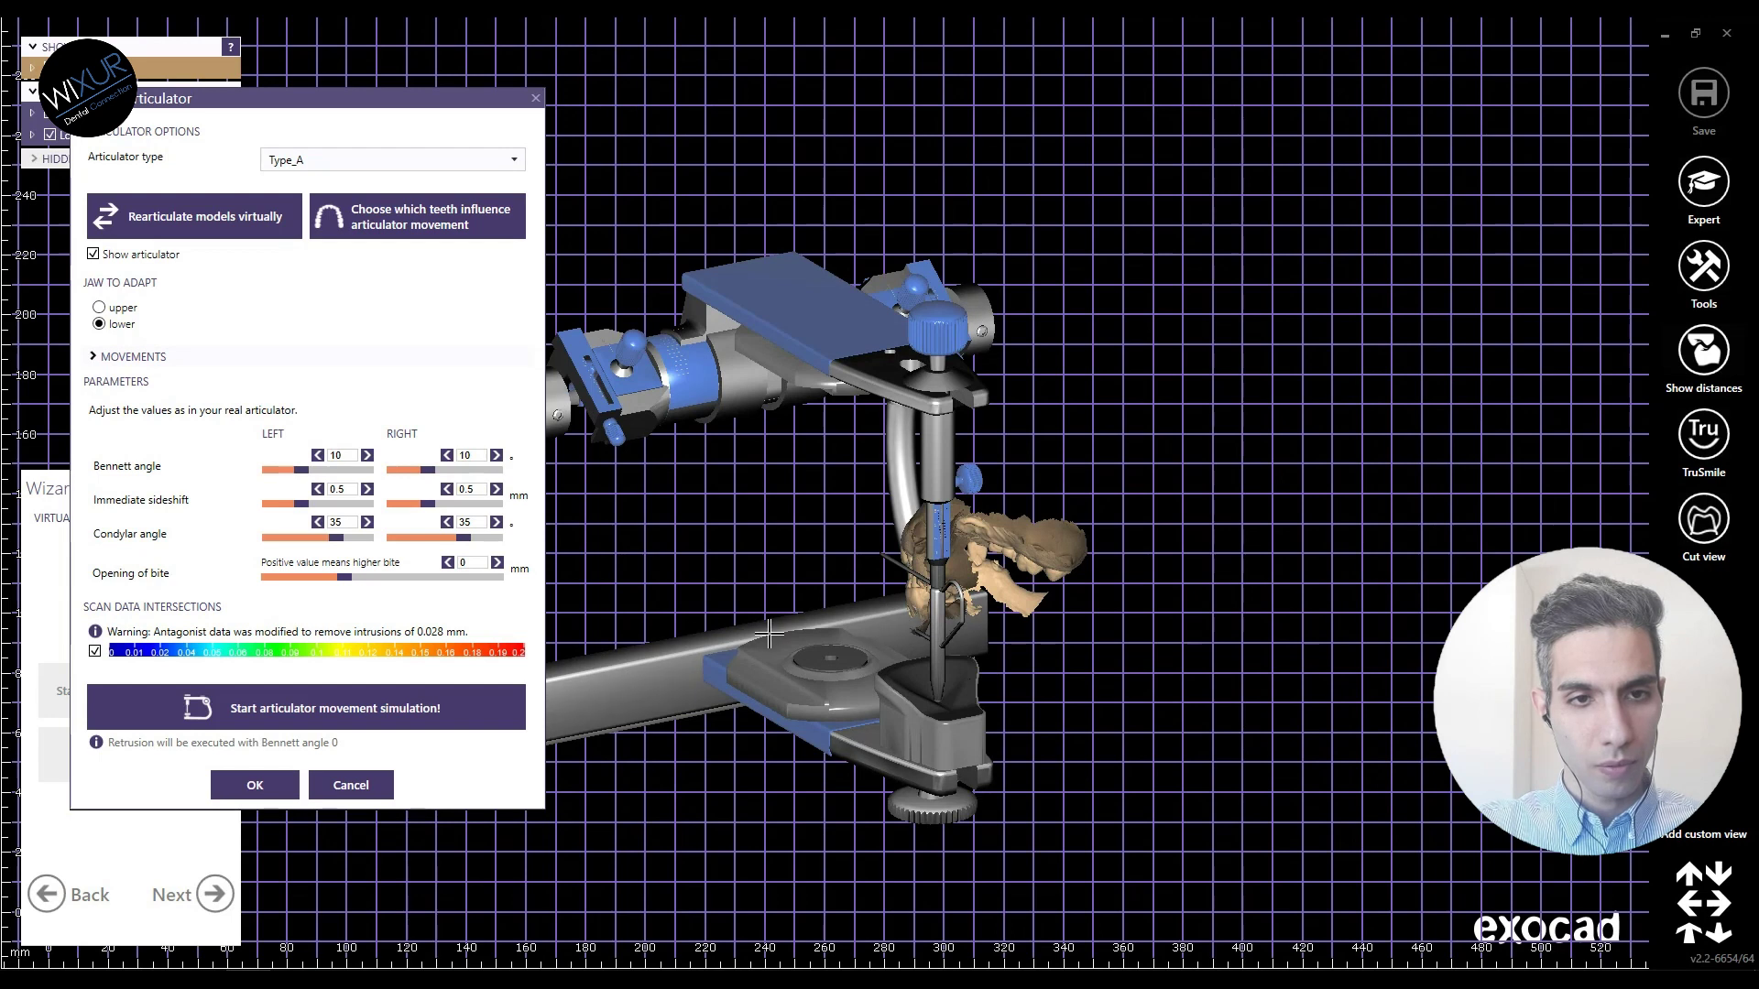
Step: Start virtual rearticulation and rotate the jaw scans to a level, frontal orientation
{"action": "left_click", "coordinate": [251, 223]}
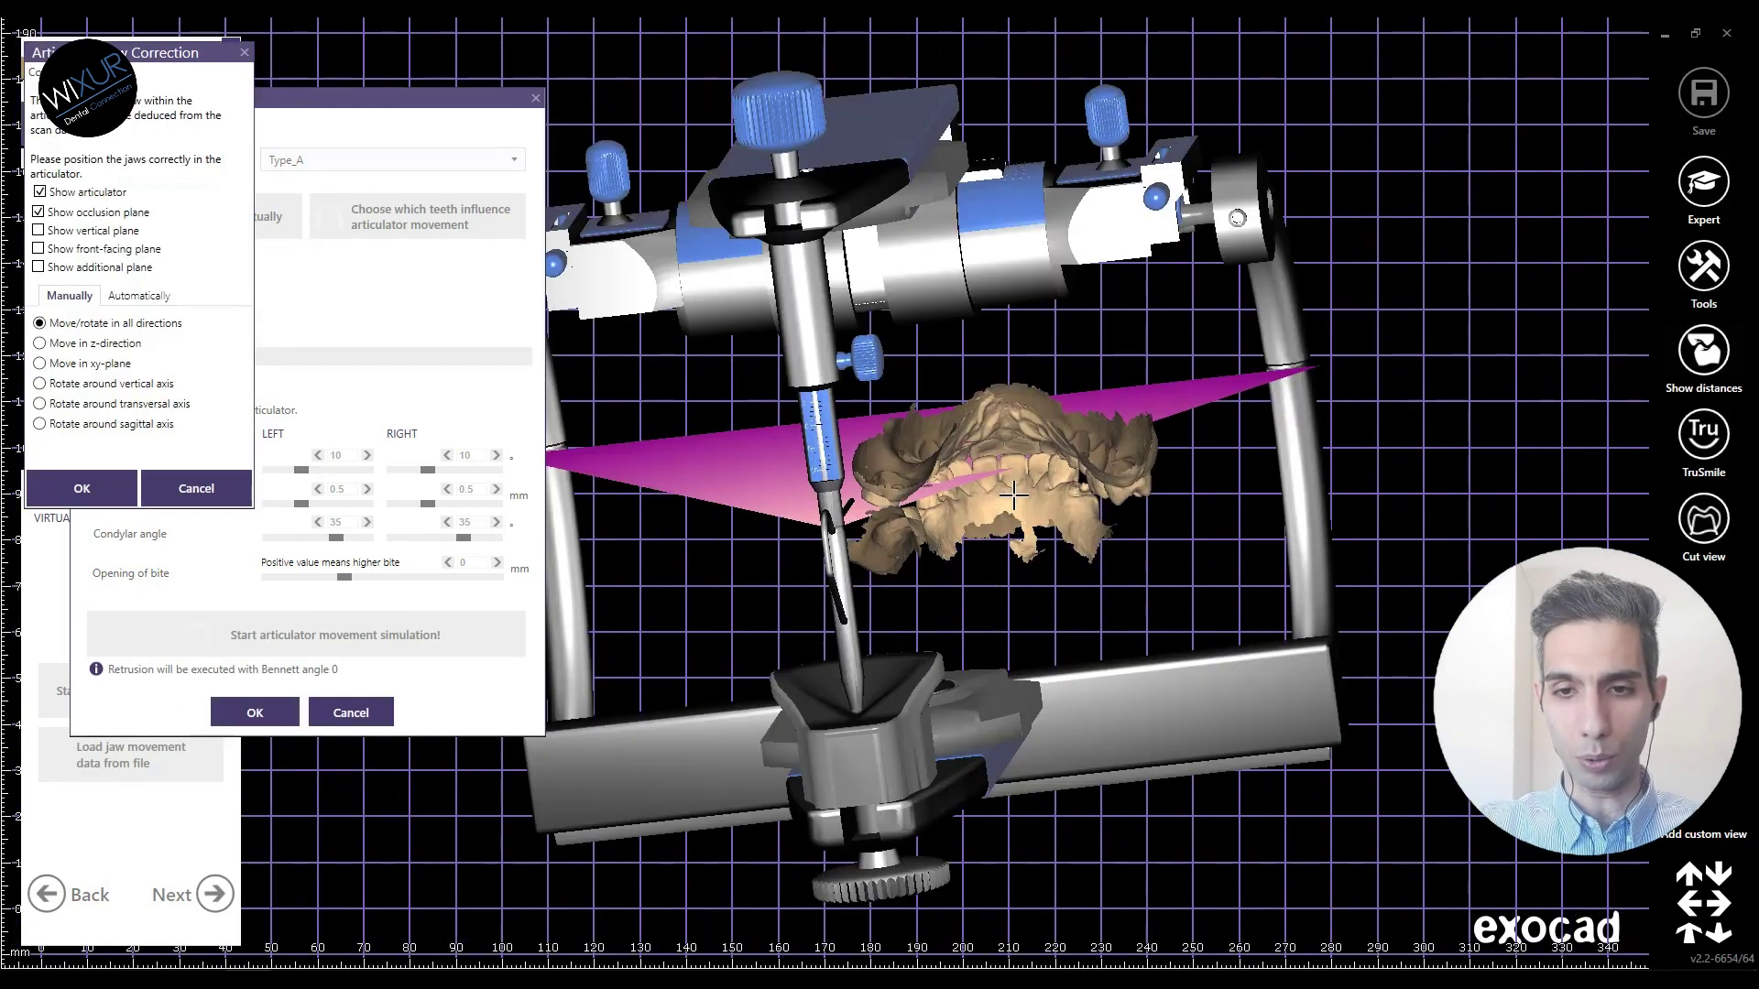
{"action": "mouse_move", "coordinate": [1017, 499]}
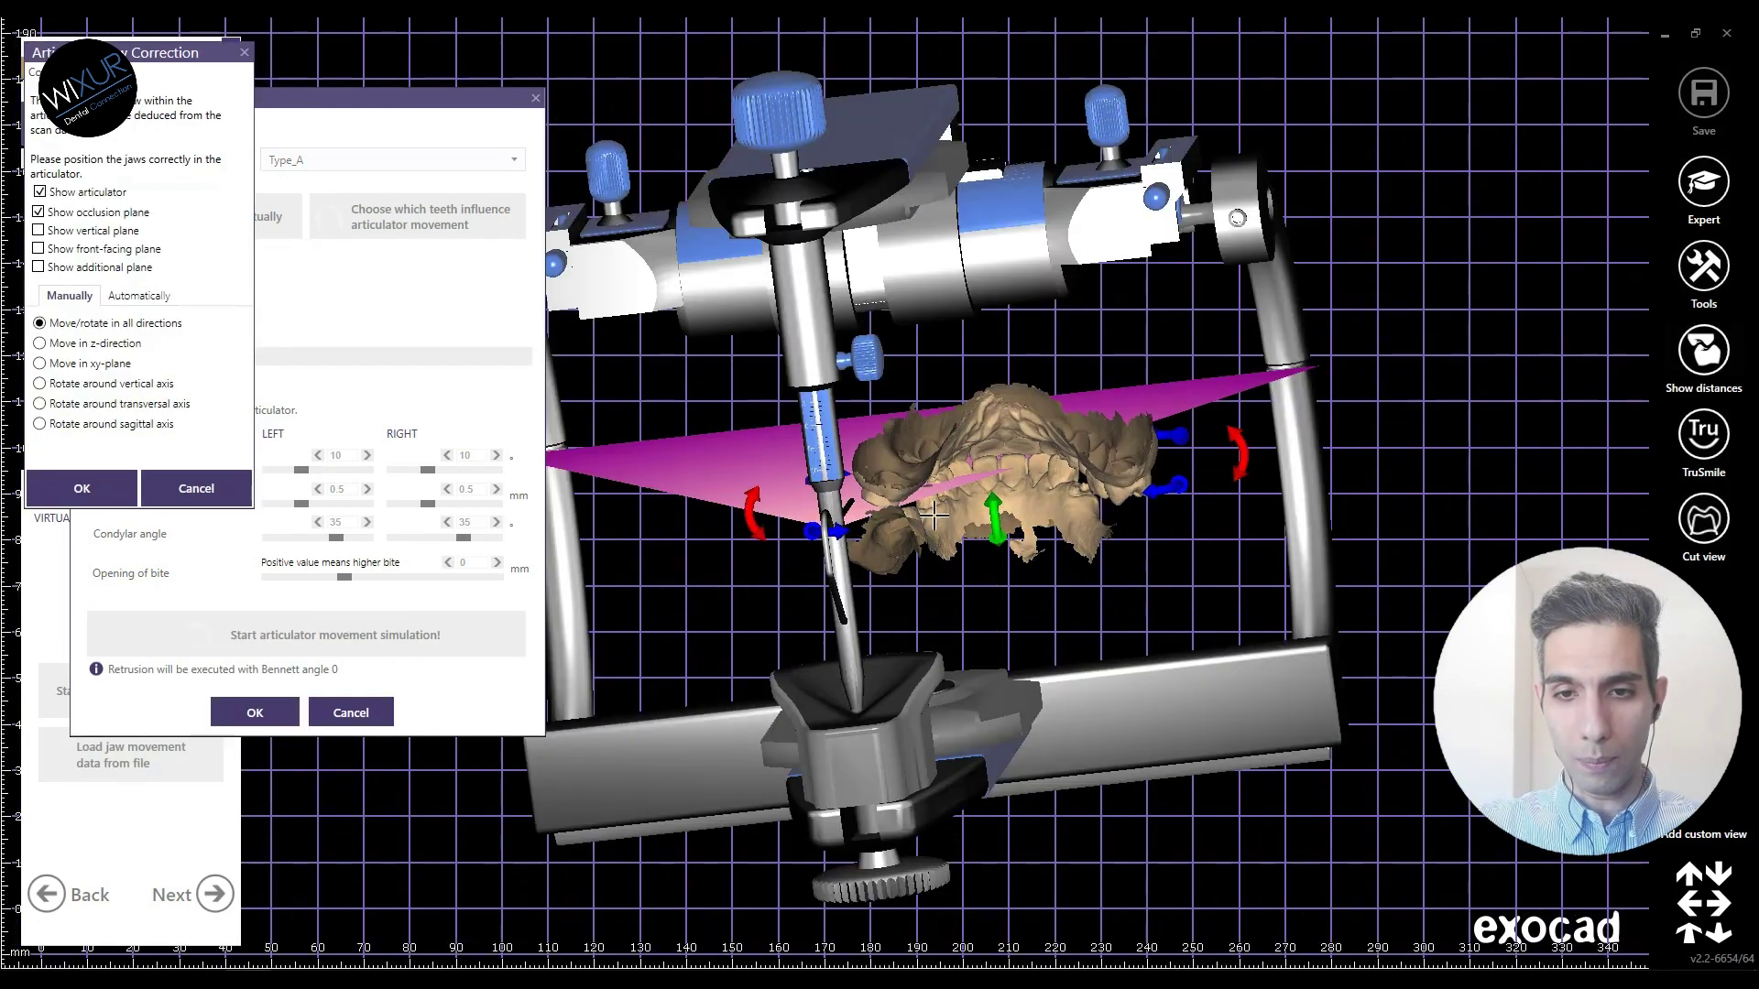
{"action": "left_click_drag", "start_coordinate": [934, 517], "coordinate": [857, 531]}
{"action": "left_click_drag", "start_coordinate": [1004, 521], "coordinate": [1099, 519]}
{"action": "left_click_drag", "start_coordinate": [907, 531], "coordinate": [895, 481]}
{"action": "right_click_drag", "start_coordinate": [895, 481], "coordinate": [921, 383]}
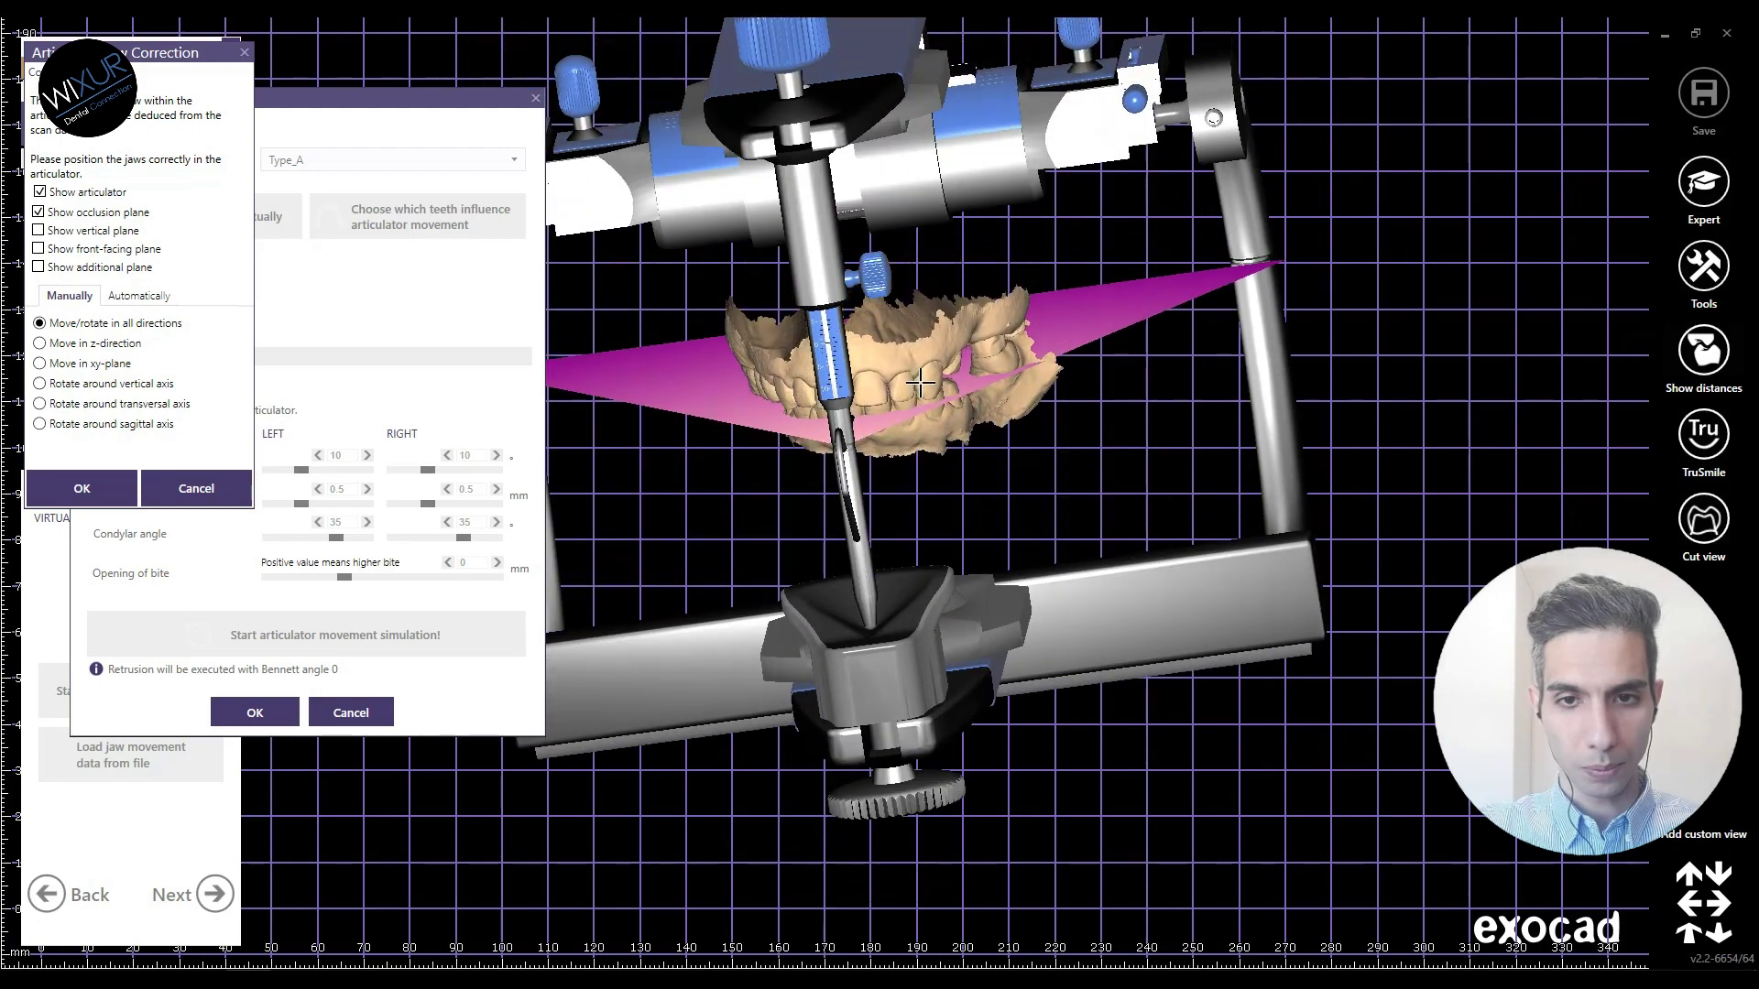
{"action": "right_click_drag", "start_coordinate": [928, 455], "coordinate": [883, 455]}
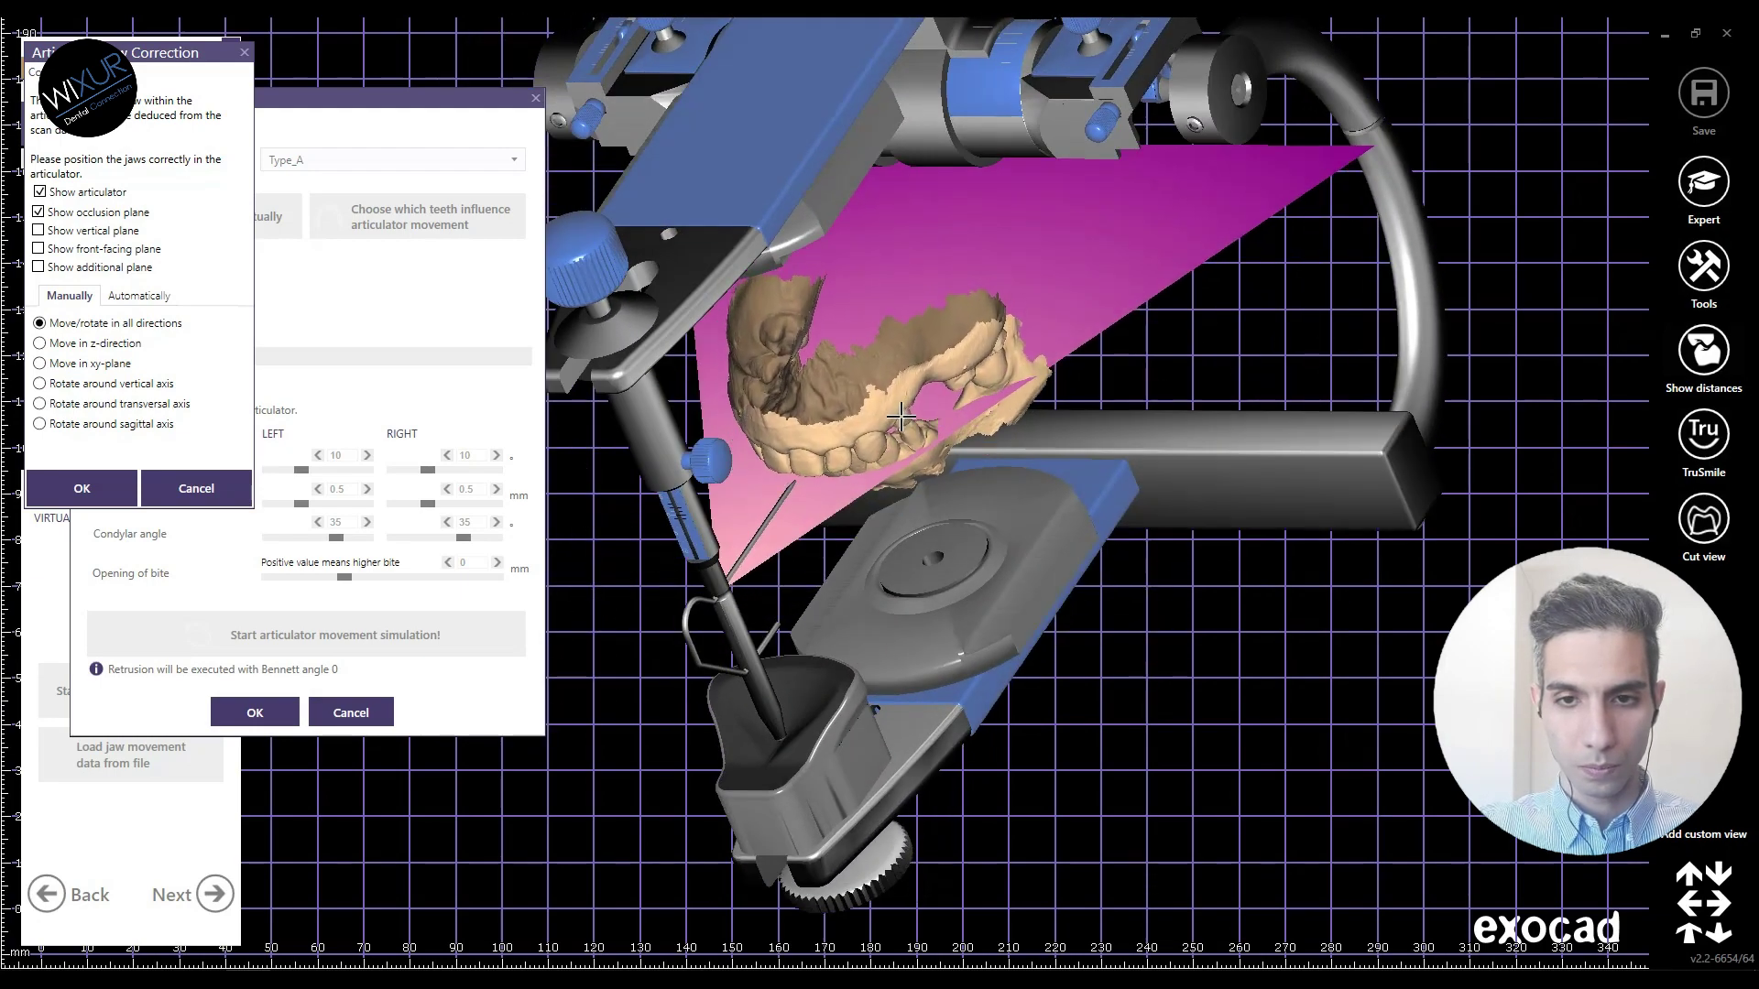
{"action": "right_click_drag", "start_coordinate": [905, 425], "coordinate": [925, 412]}
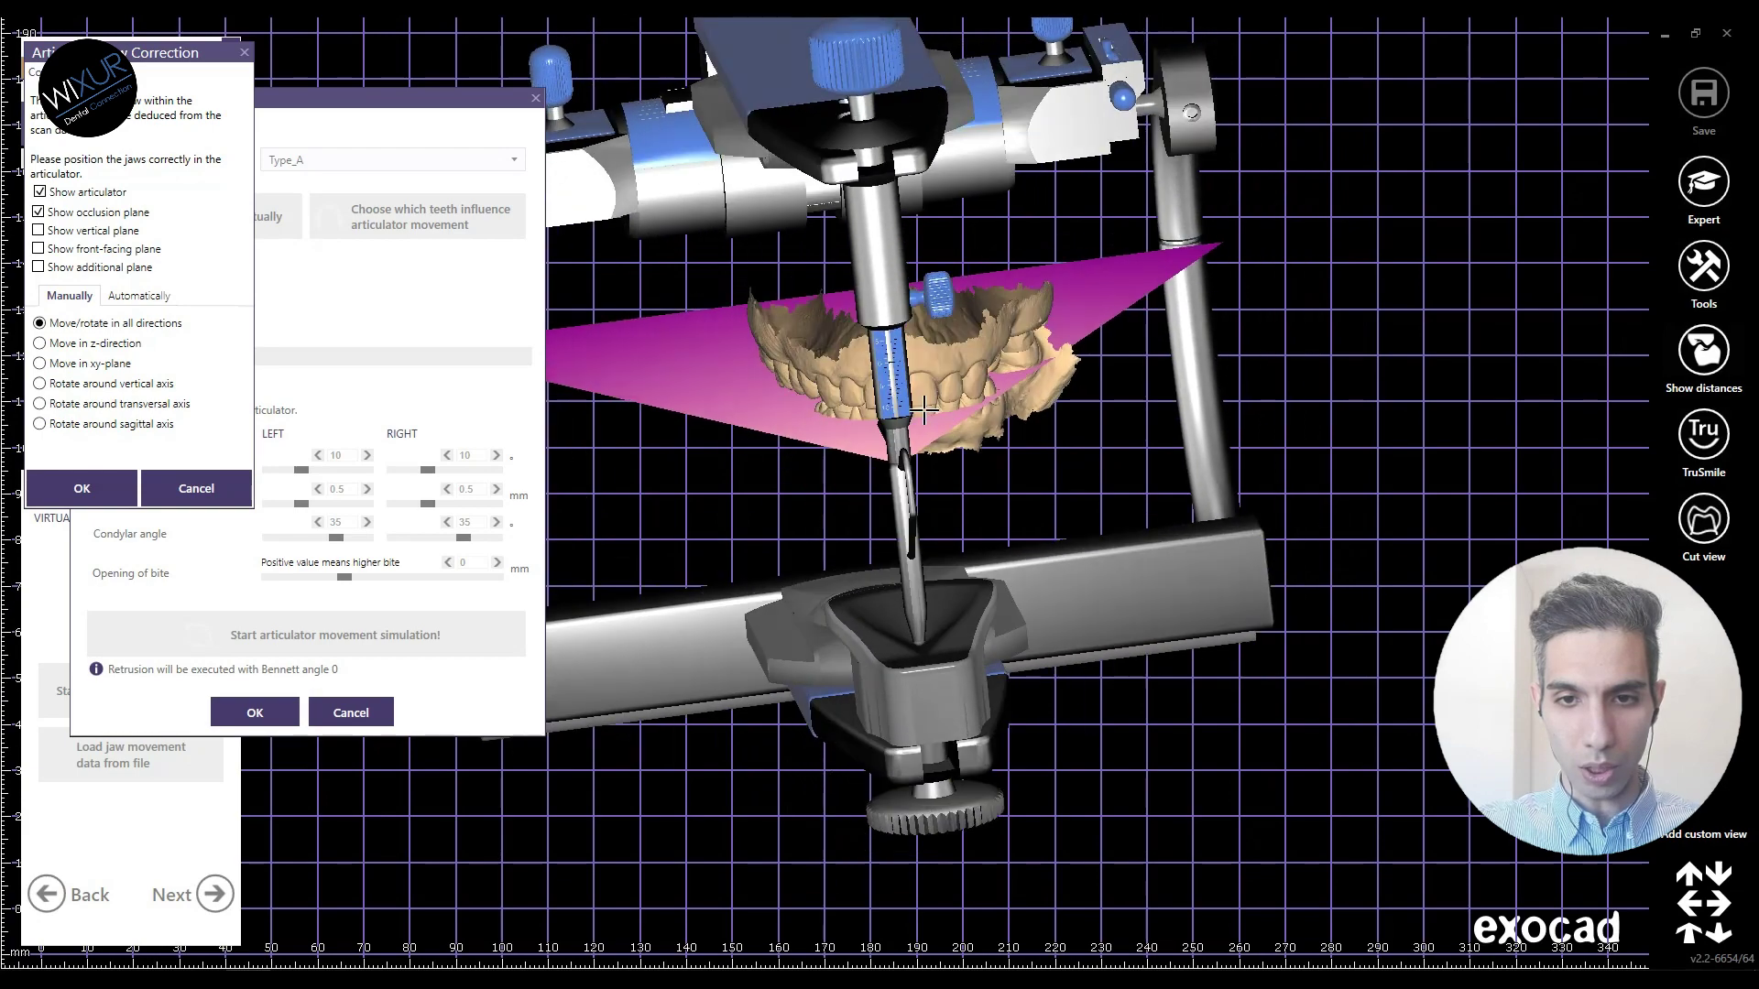
Step: Shift the jaws slightly right and lower them against the articulator, checking several angles
{"action": "scroll", "coordinate": [836, 395], "scroll_direction": "up", "scroll_amount": 8}
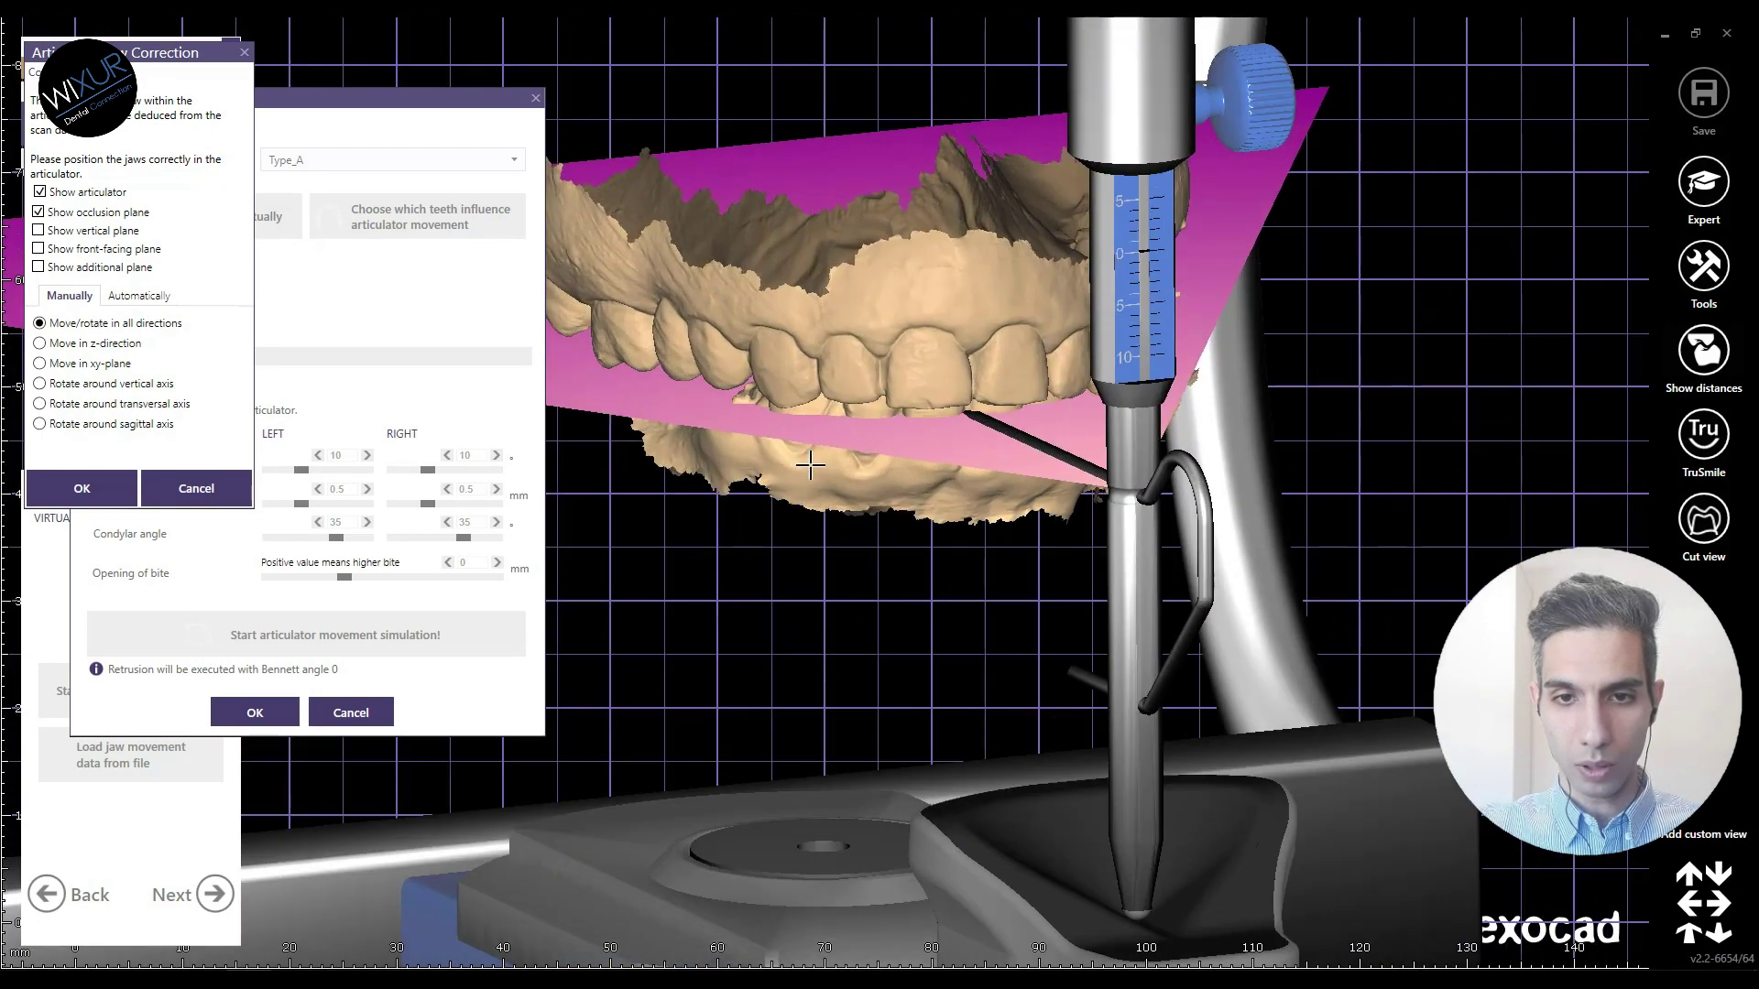
{"action": "left_click_drag", "start_coordinate": [810, 466], "coordinate": [817, 465]}
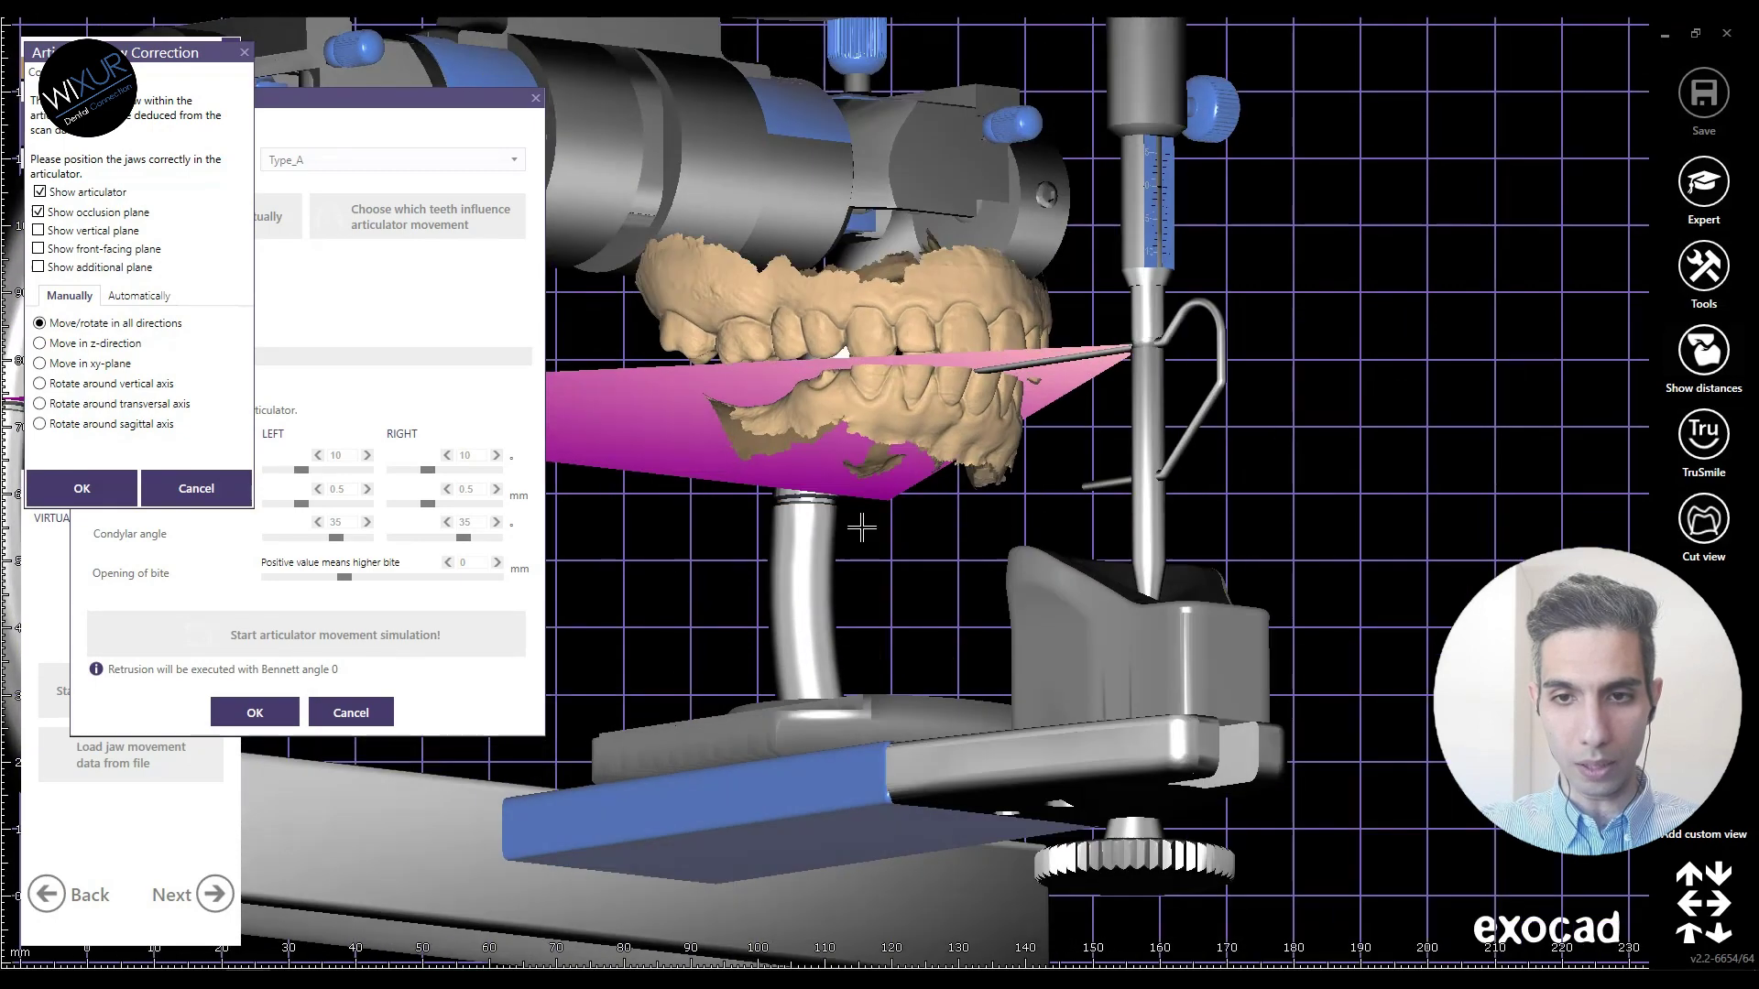
{"action": "right_click_drag", "start_coordinate": [861, 527], "coordinate": [953, 504]}
{"action": "scroll", "coordinate": [1042, 468], "scroll_direction": "up", "scroll_amount": 5}
{"action": "left_click_drag", "start_coordinate": [1042, 468], "coordinate": [1019, 484]}
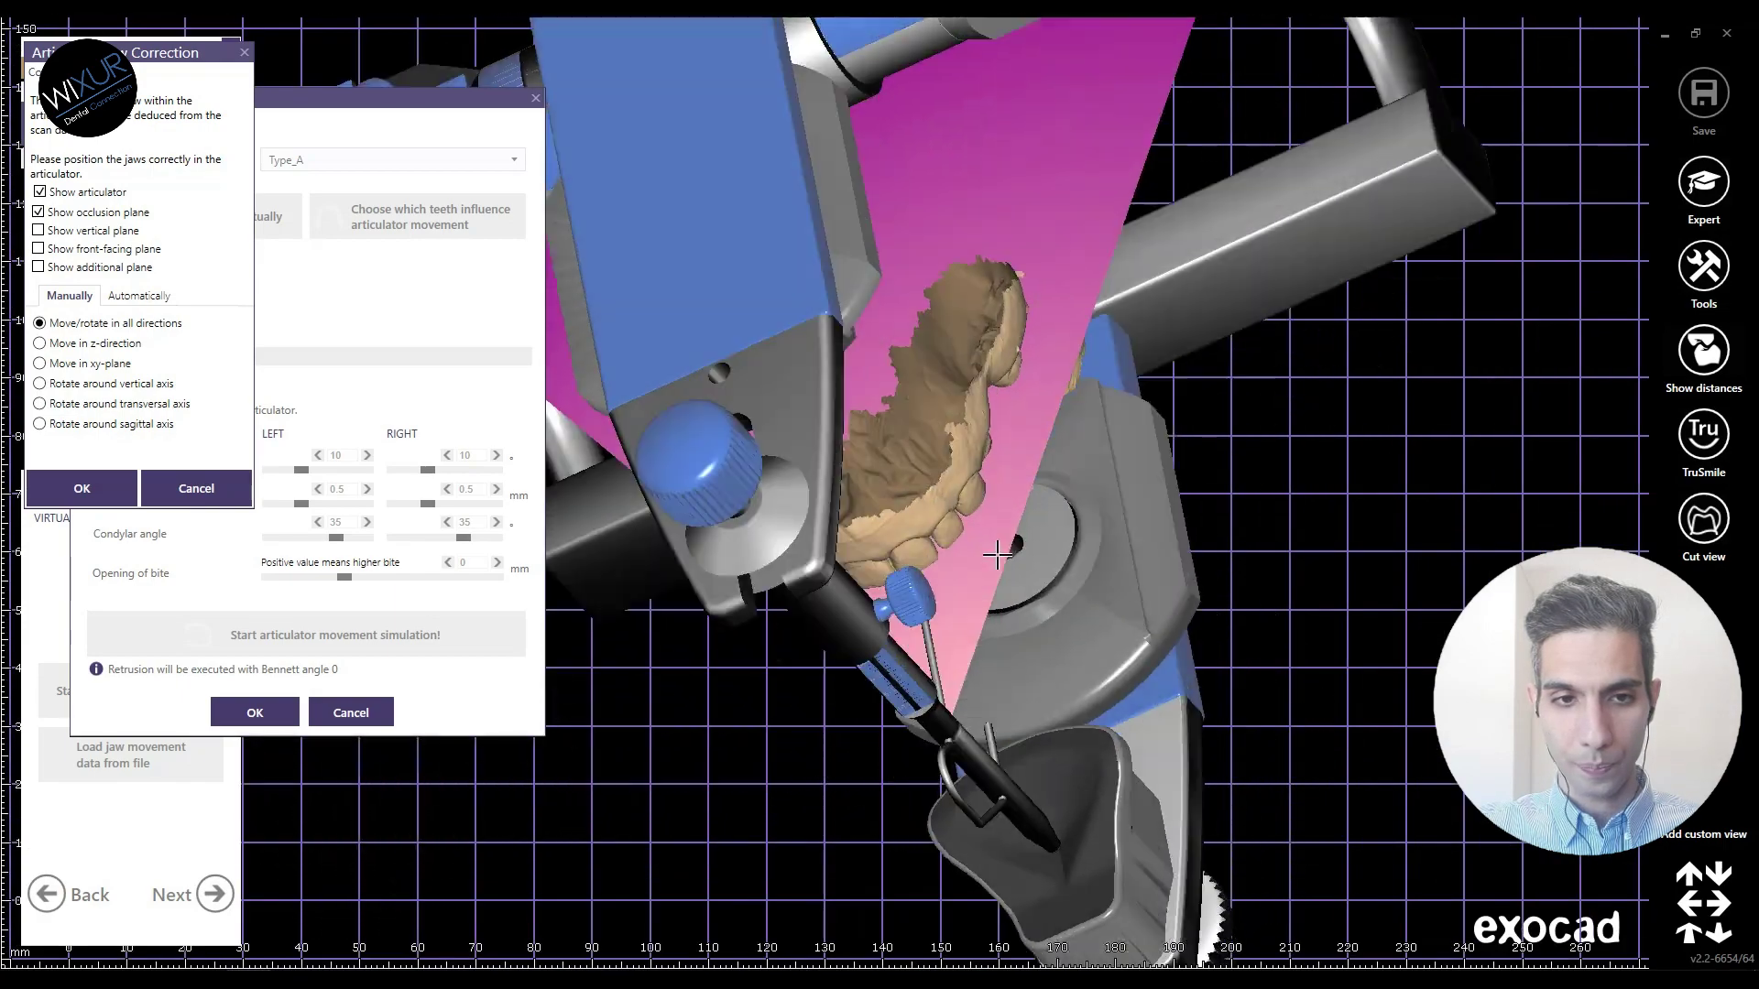
{"action": "right_click_drag", "start_coordinate": [997, 554], "coordinate": [873, 547]}
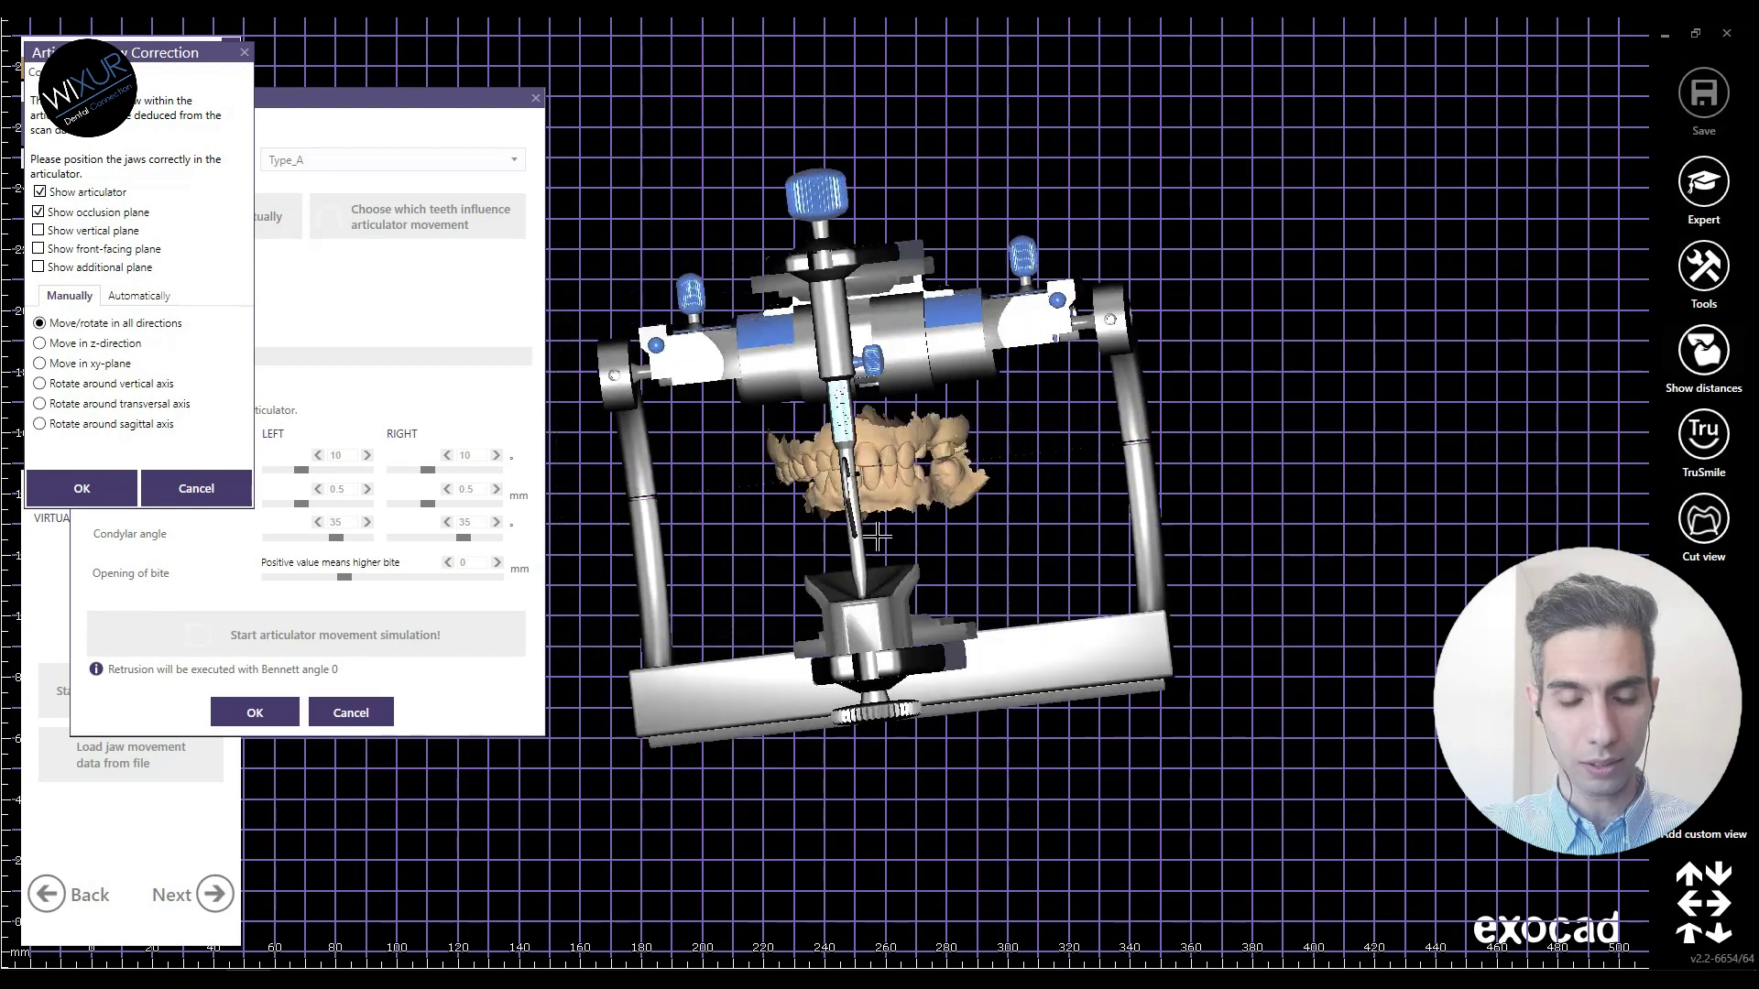
{"action": "scroll", "coordinate": [891, 531], "scroll_direction": "up", "scroll_amount": 5}
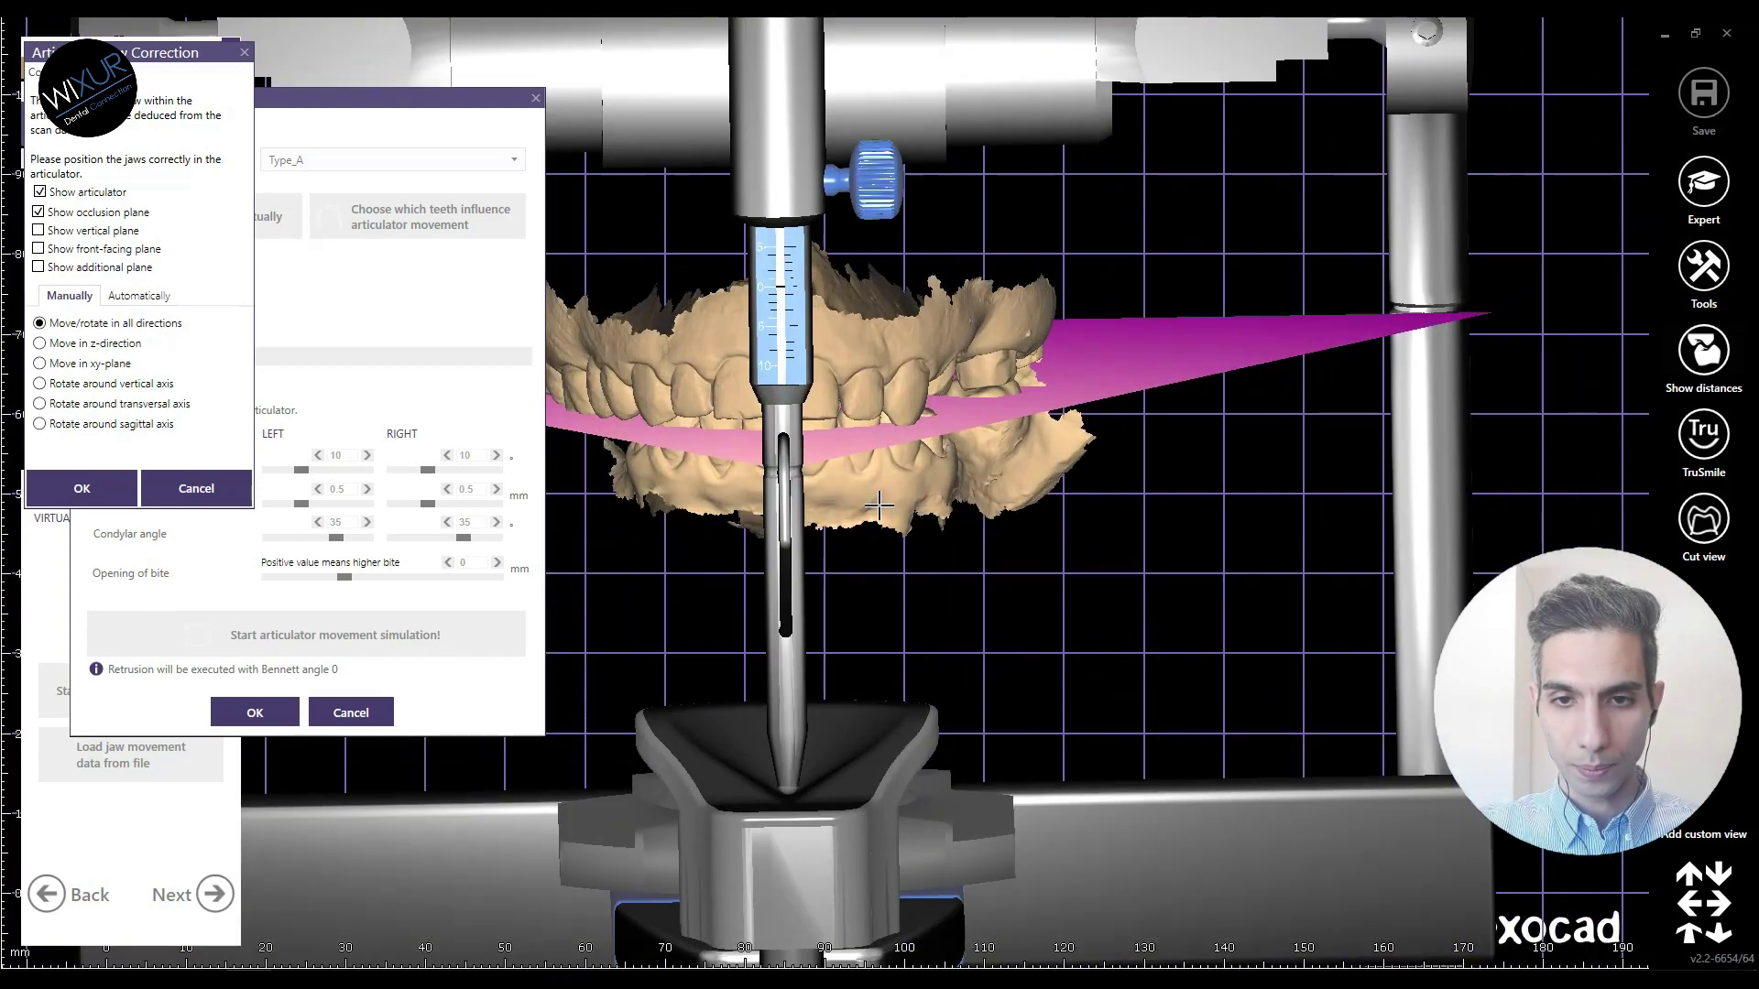
{"action": "right_click_drag", "start_coordinate": [878, 505], "coordinate": [964, 509]}
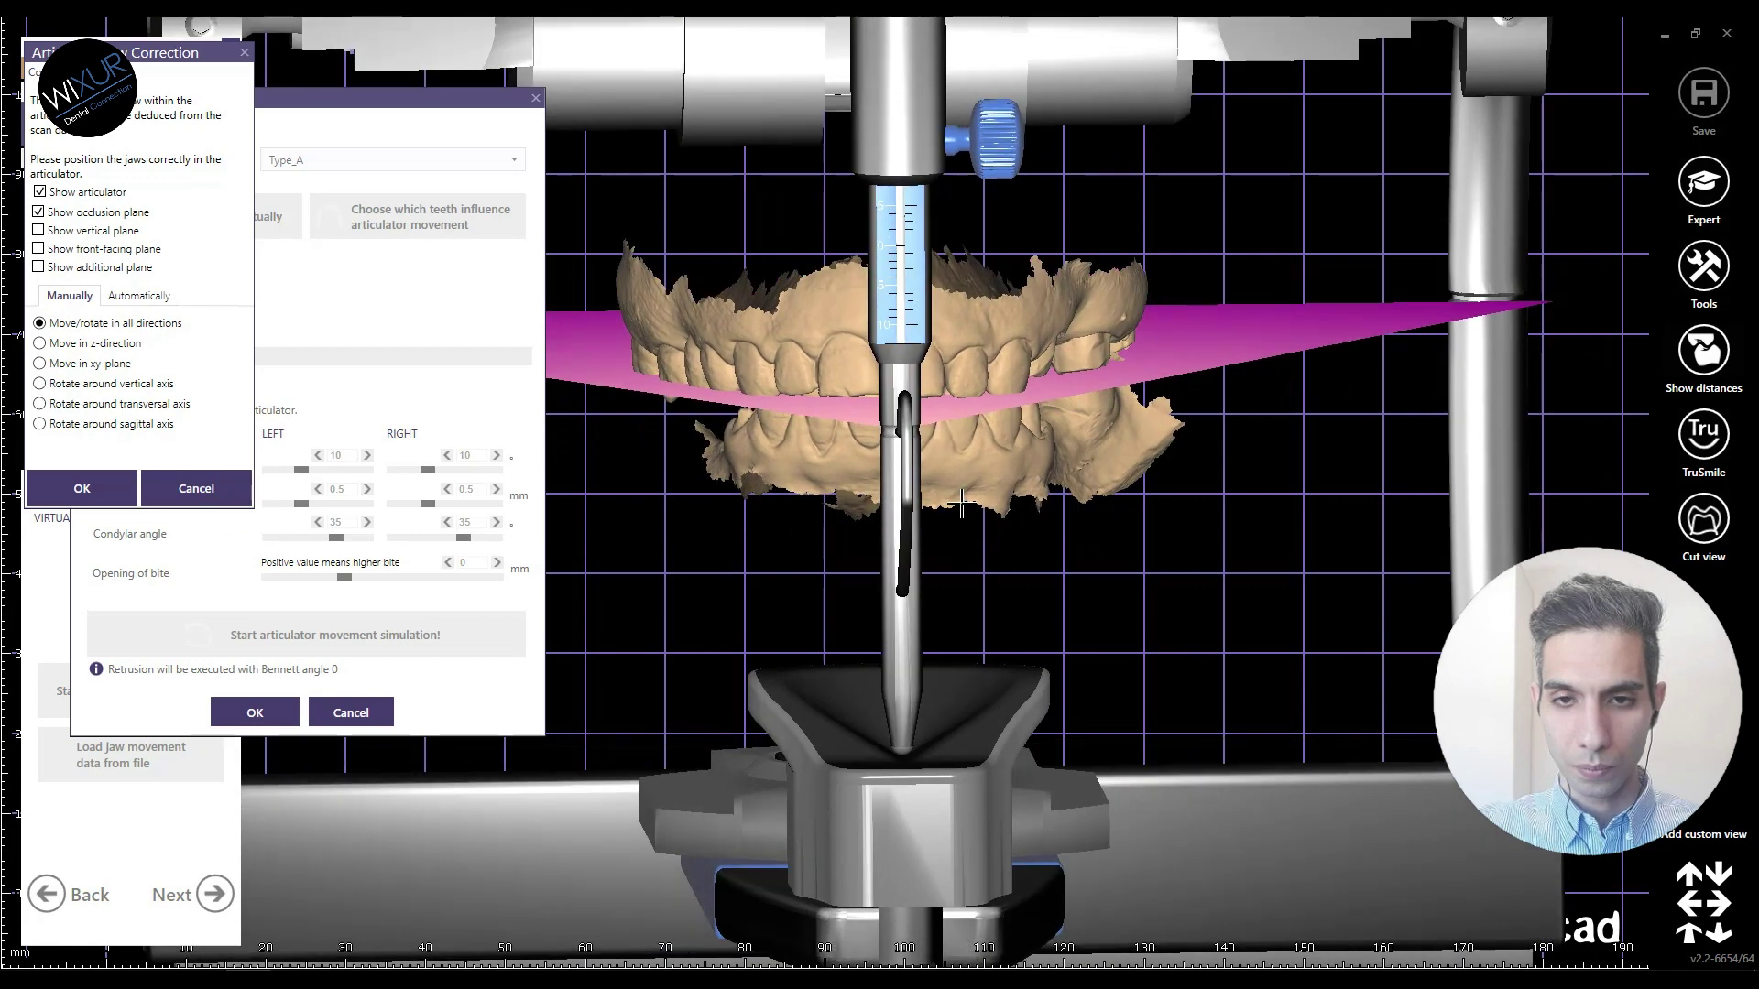
{"action": "scroll", "coordinate": [867, 561], "scroll_direction": "down", "scroll_amount": 2}
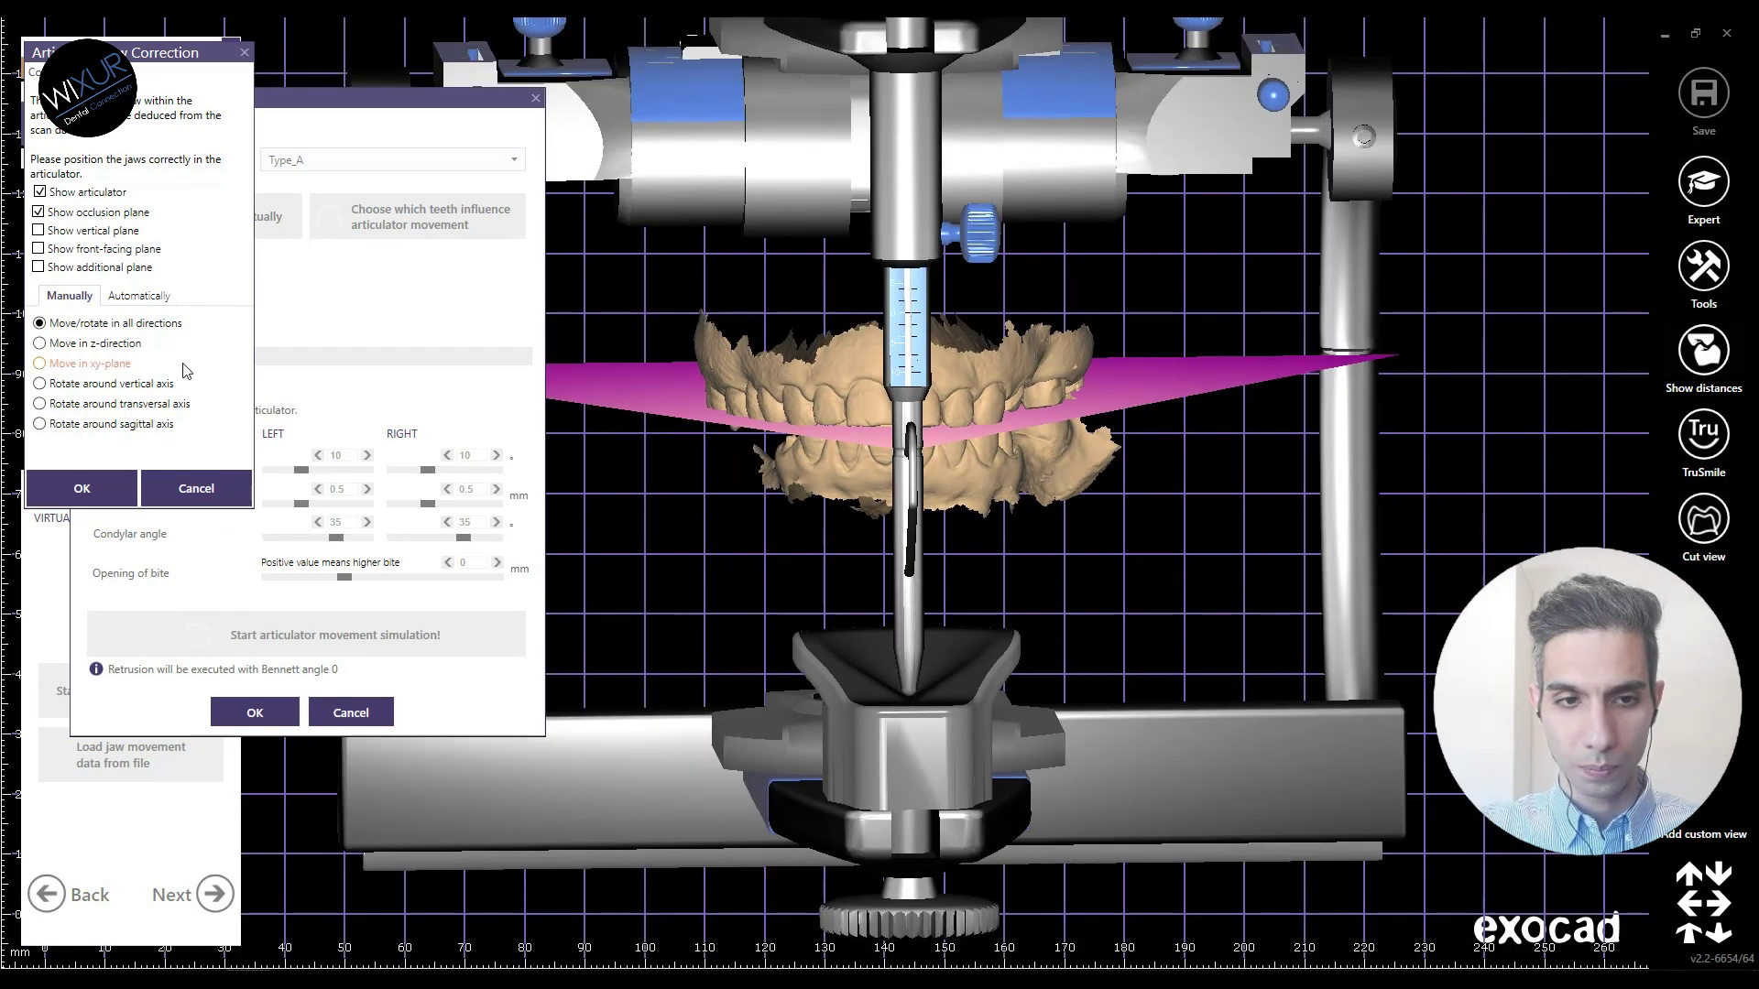
Step: Check alignment against the frontal, vertical and occlusion planes, then confirm the jaw position
{"action": "left_click", "coordinate": [40, 251]}
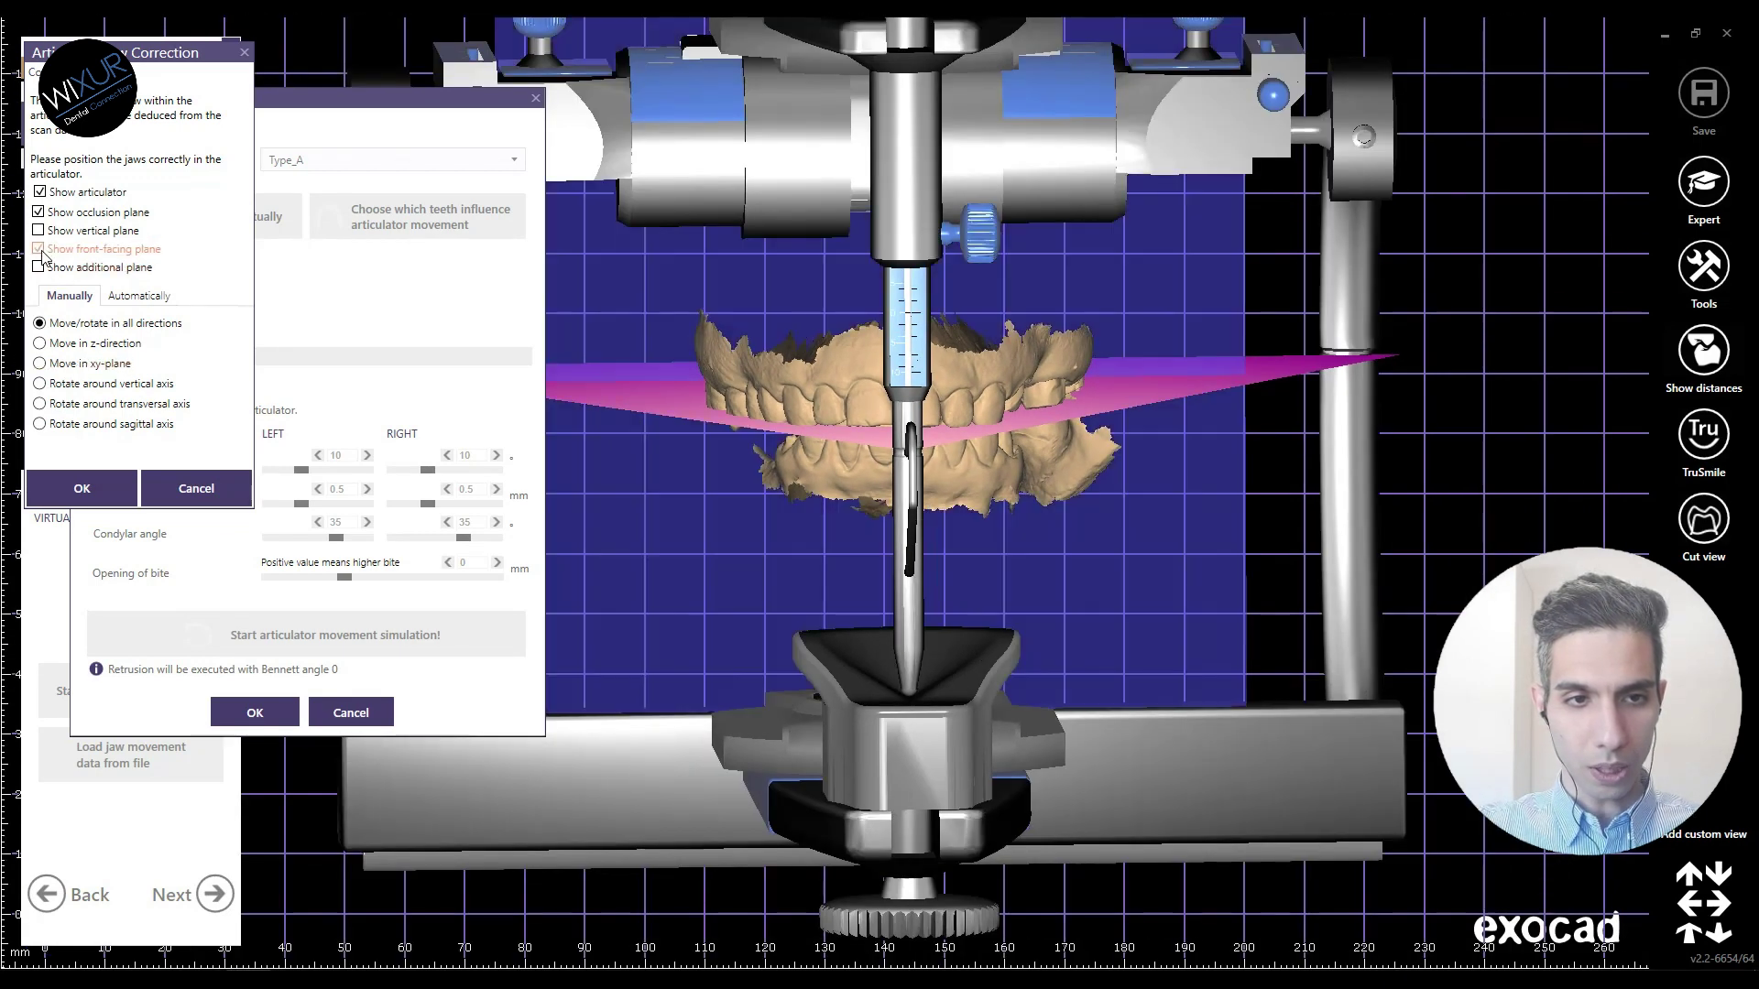
{"action": "left_click", "coordinate": [41, 251]}
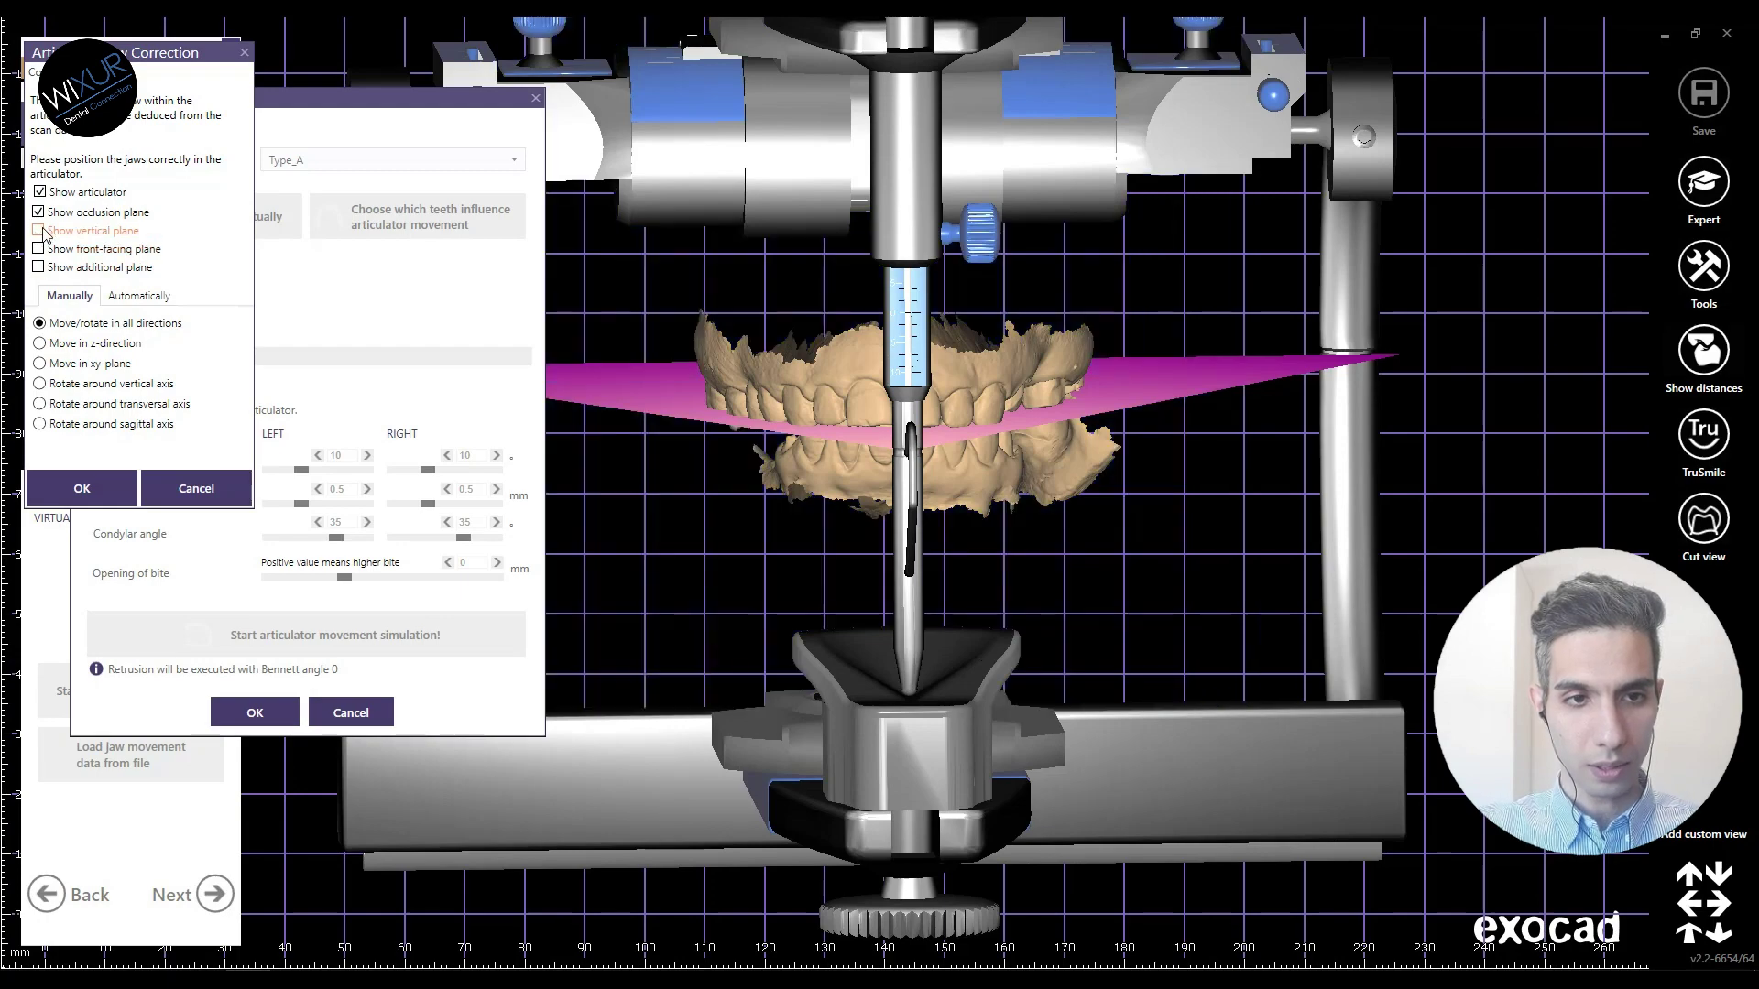
{"action": "left_click", "coordinate": [39, 231]}
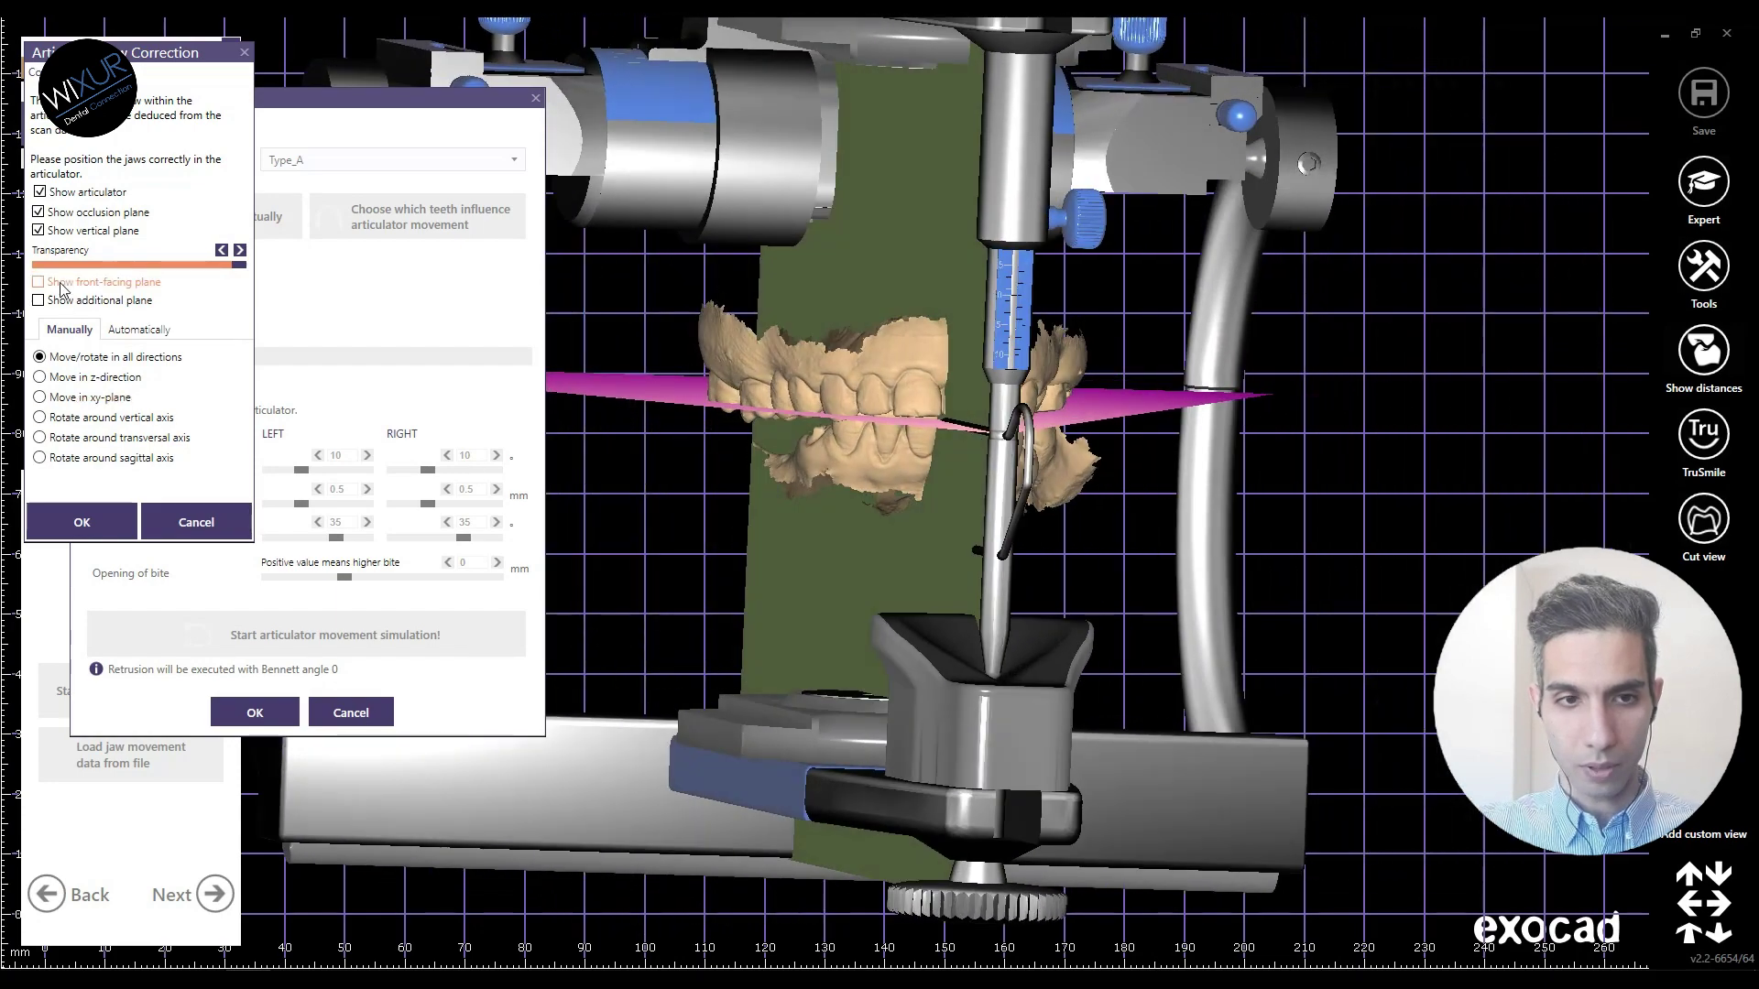
{"action": "left_click", "coordinate": [44, 233]}
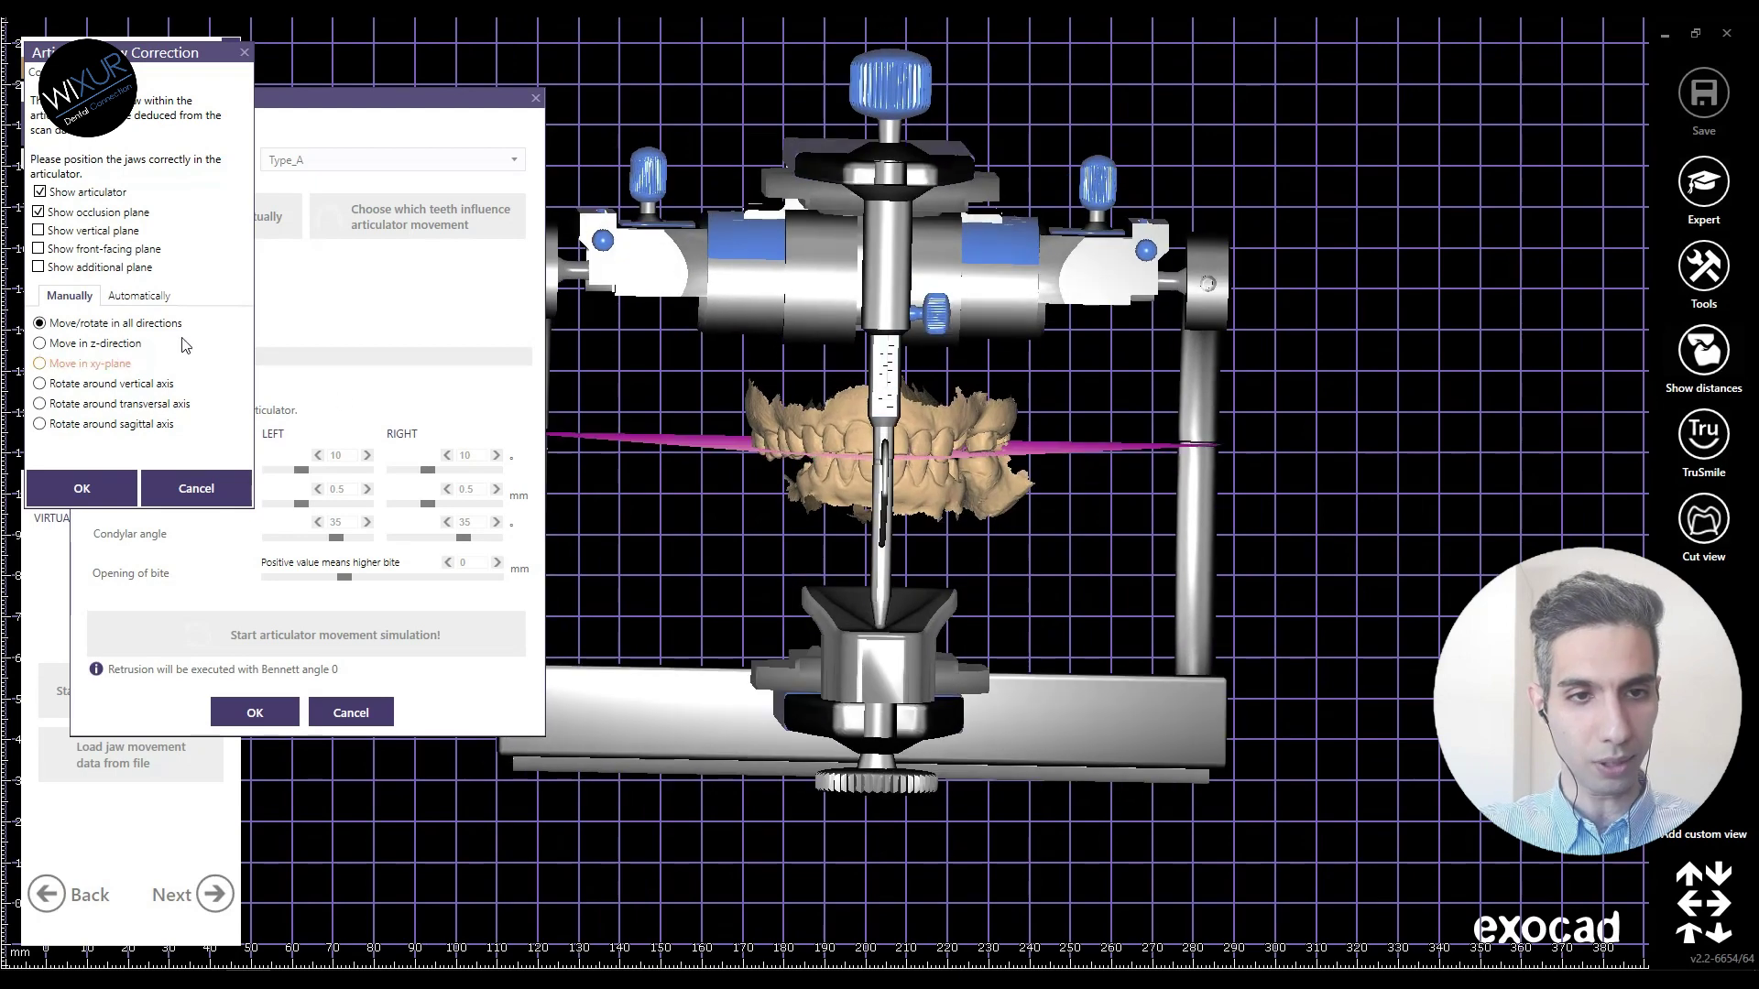
{"action": "left_click", "coordinate": [39, 214]}
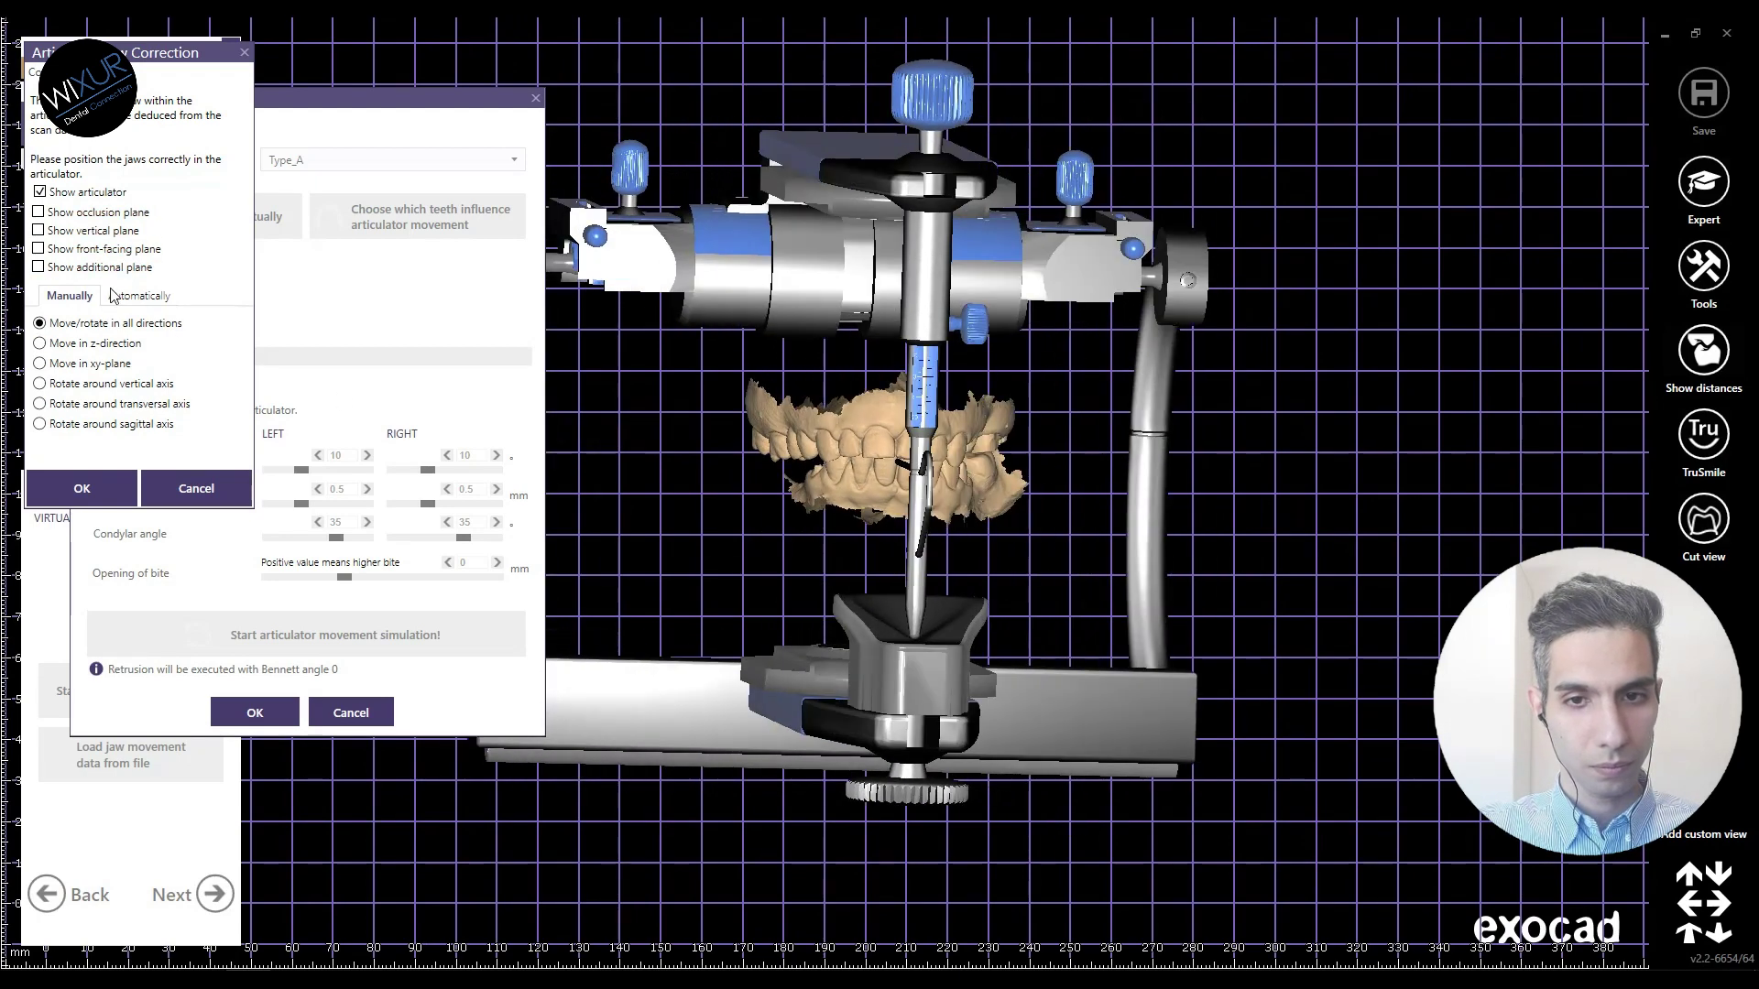
{"action": "left_click", "coordinate": [39, 212]}
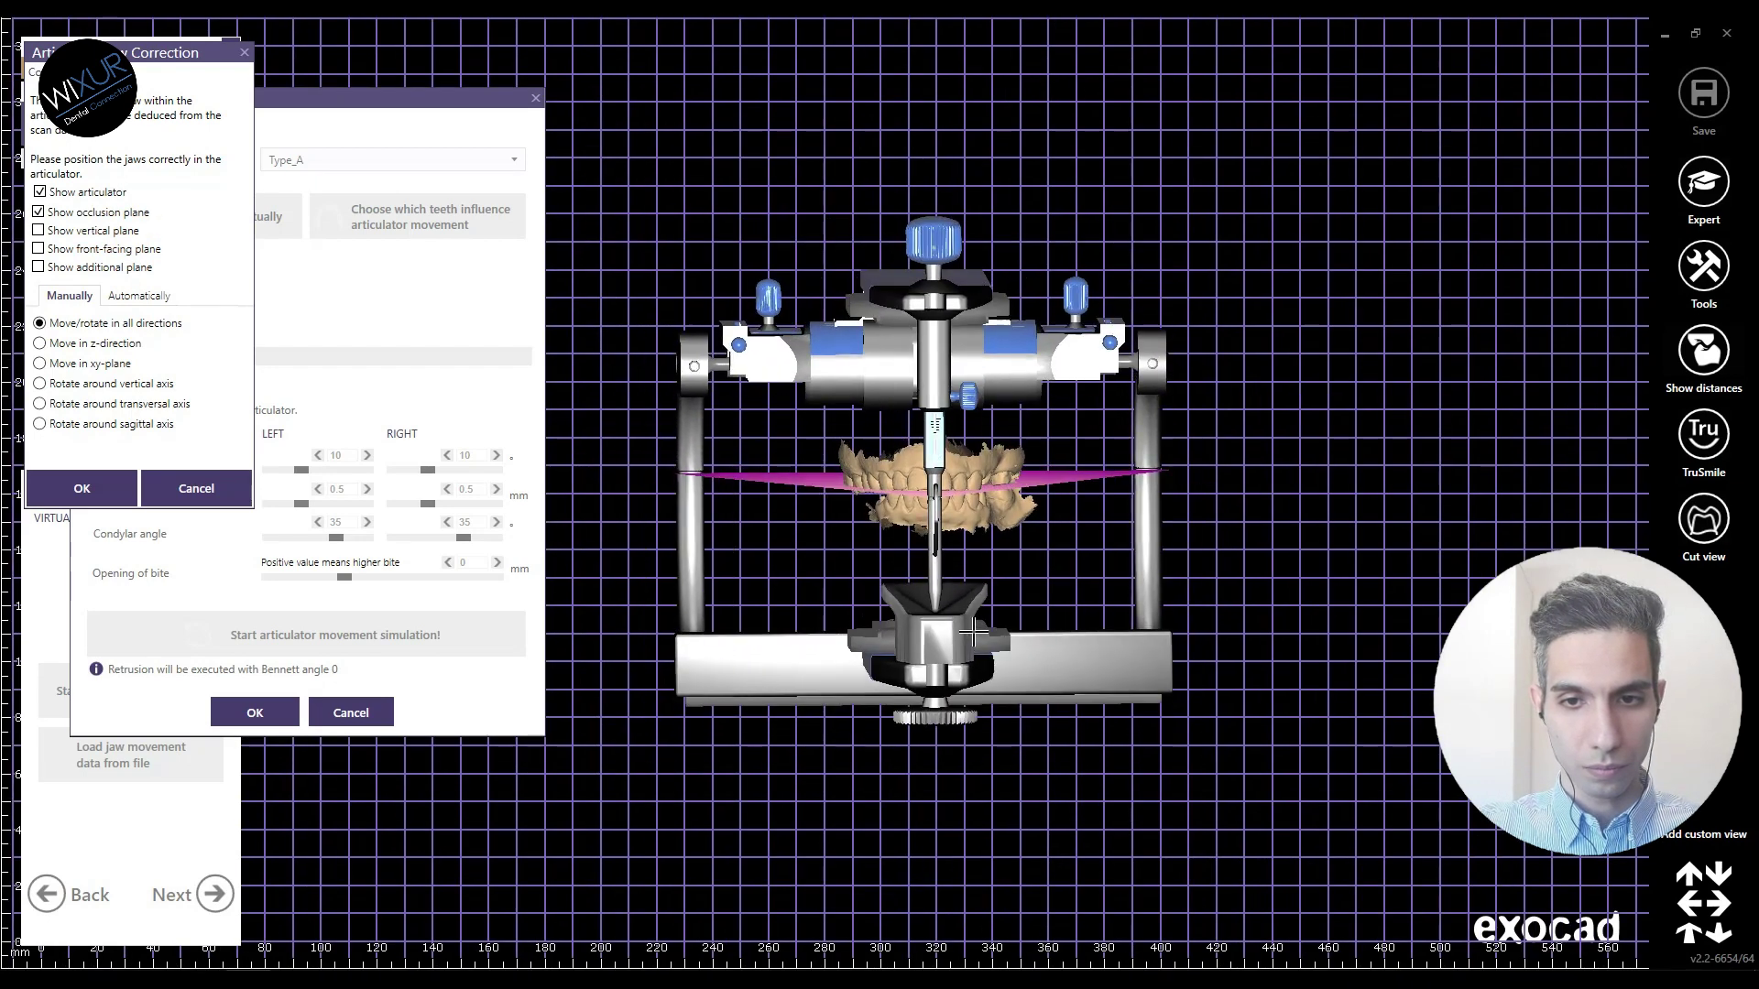
{"action": "left_click", "coordinate": [125, 494]}
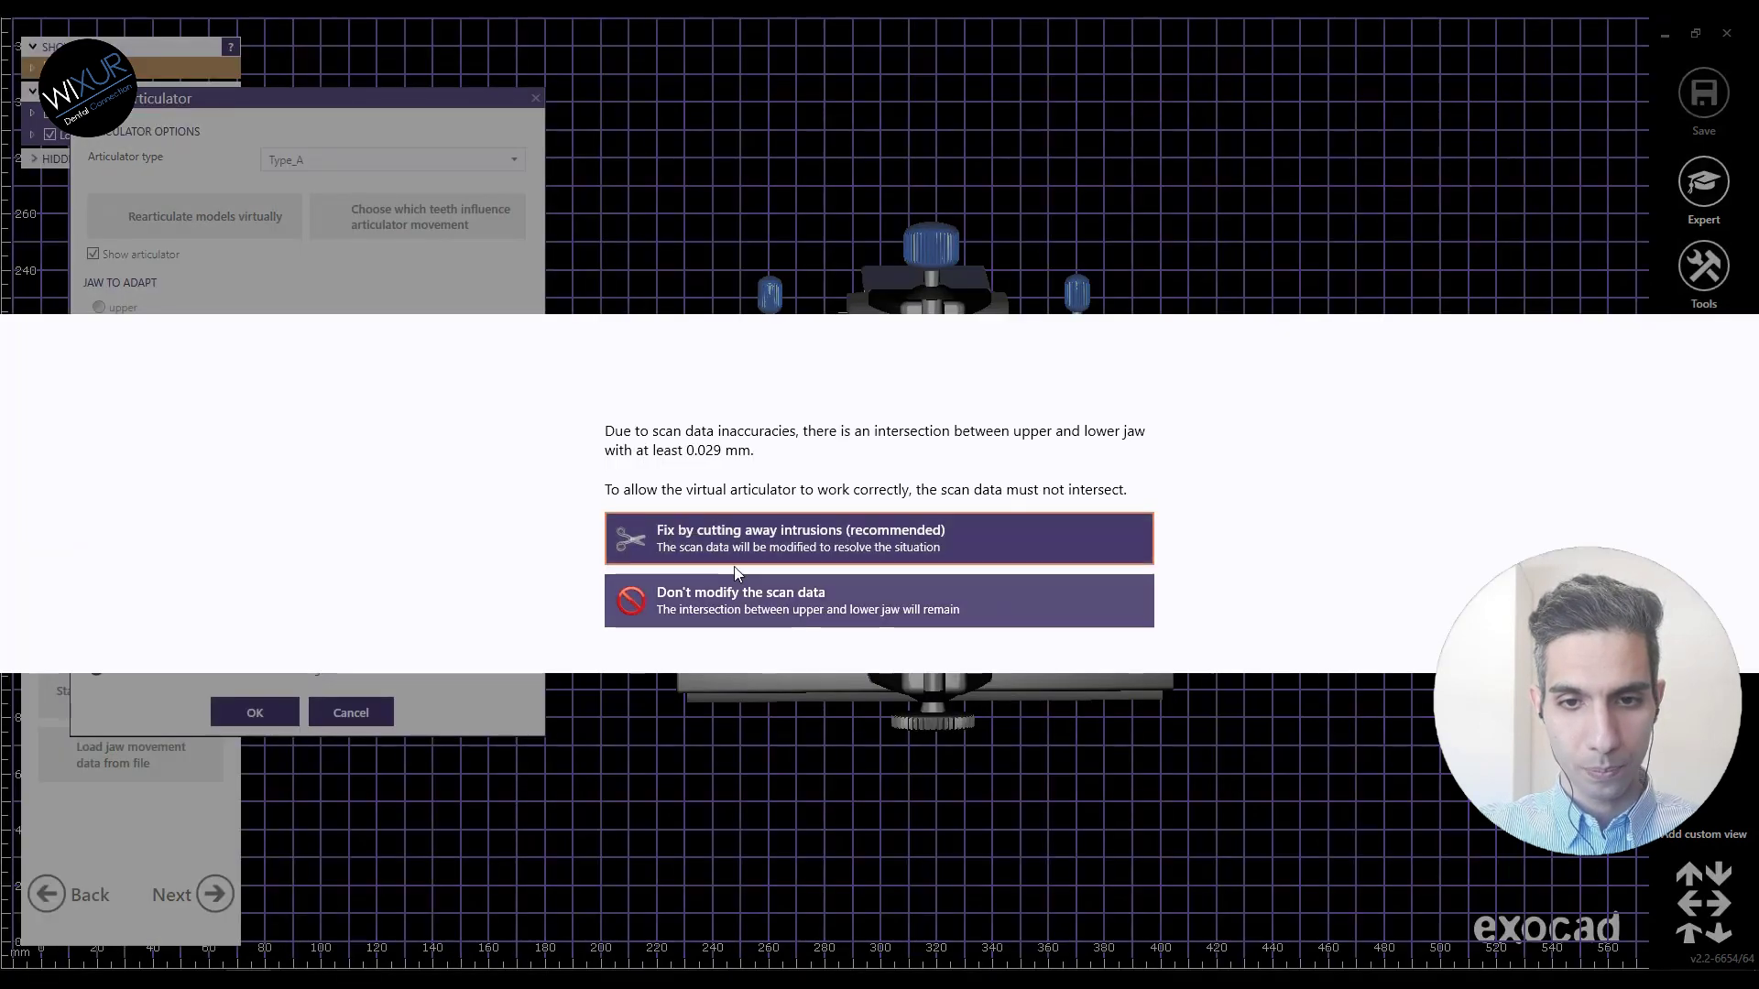
Step: Remove the jaw-scan intersections and run the Type_A articulator movement simulation
{"action": "left_click", "coordinate": [719, 595]}
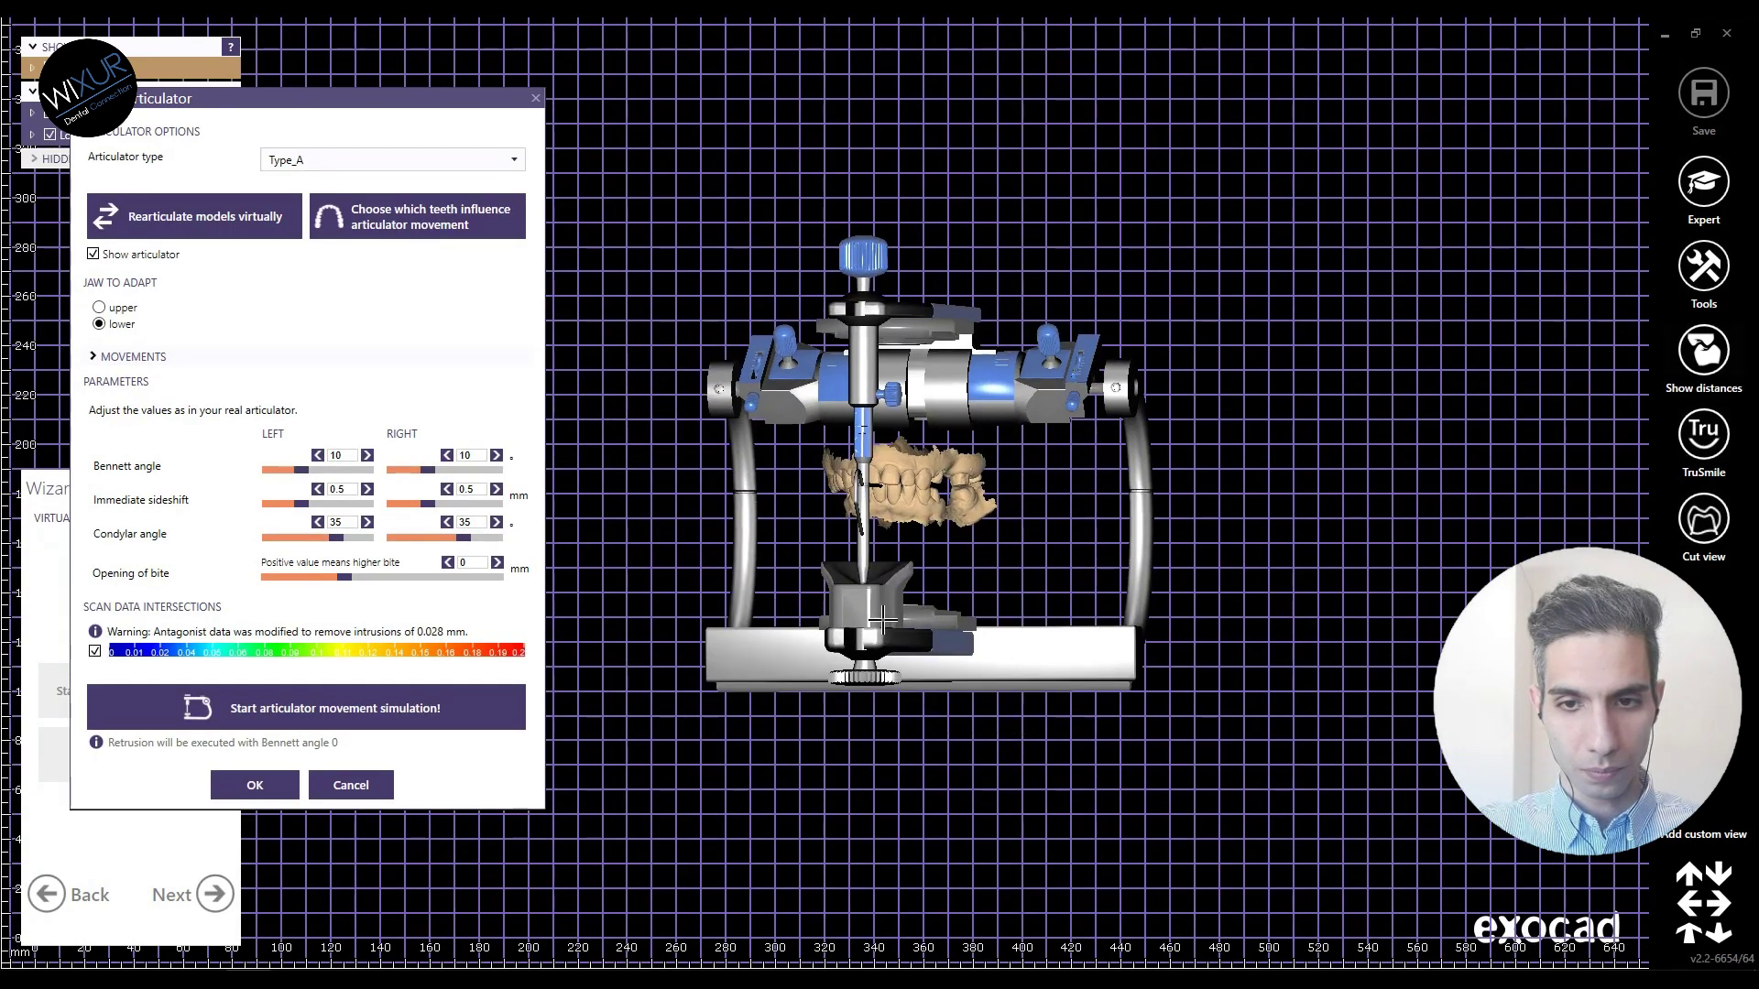
{"action": "left_click", "coordinate": [522, 701]}
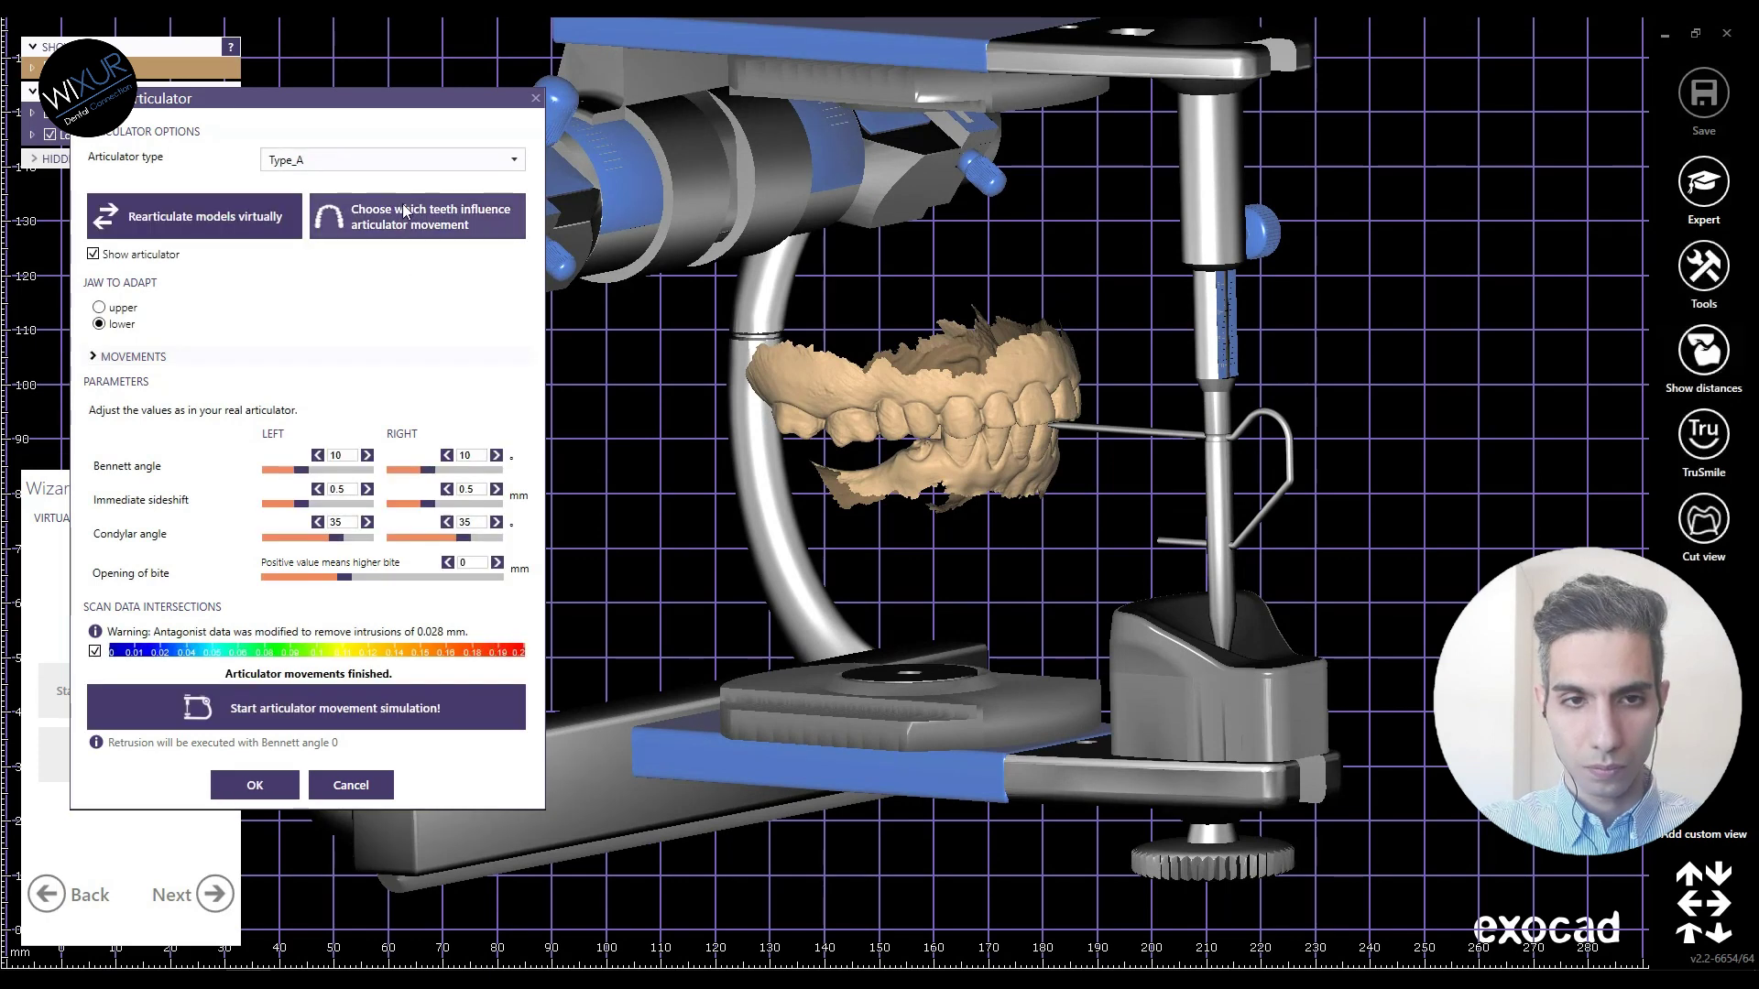
Step: Switch to the Type_A_Adjustable articulator, rerun the movement simulation, and accept the result
{"action": "left_click", "coordinate": [429, 162]}
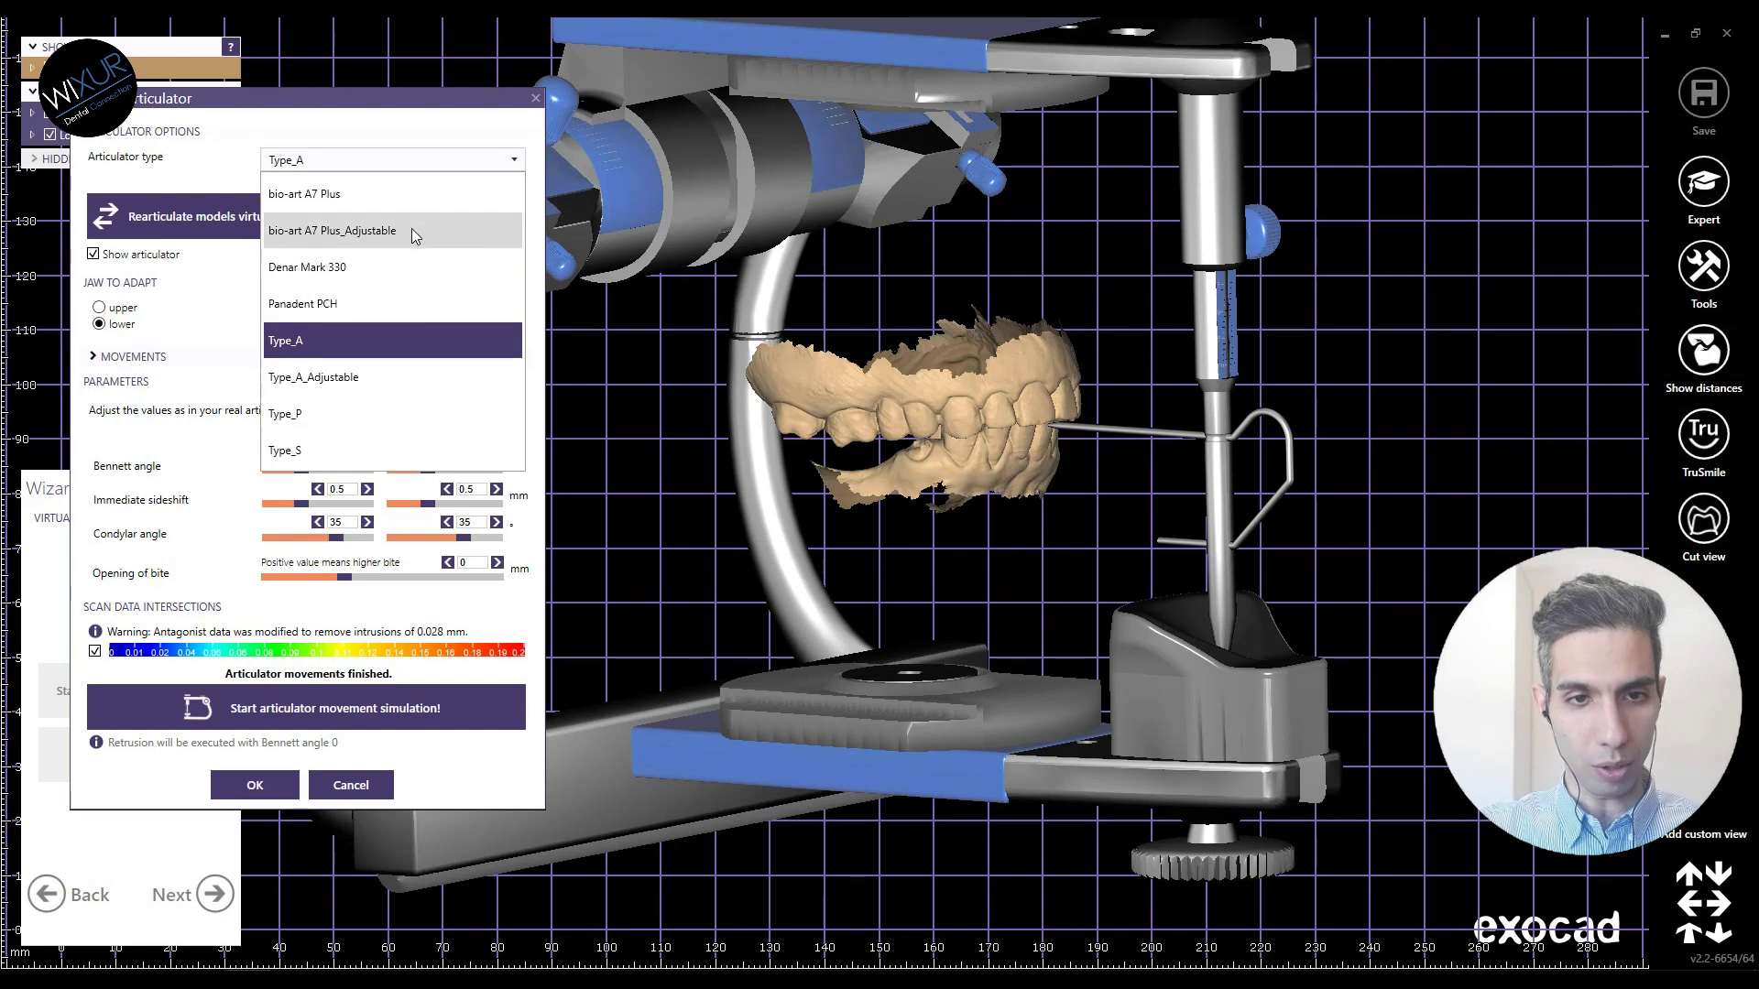
{"action": "left_click", "coordinate": [411, 375]}
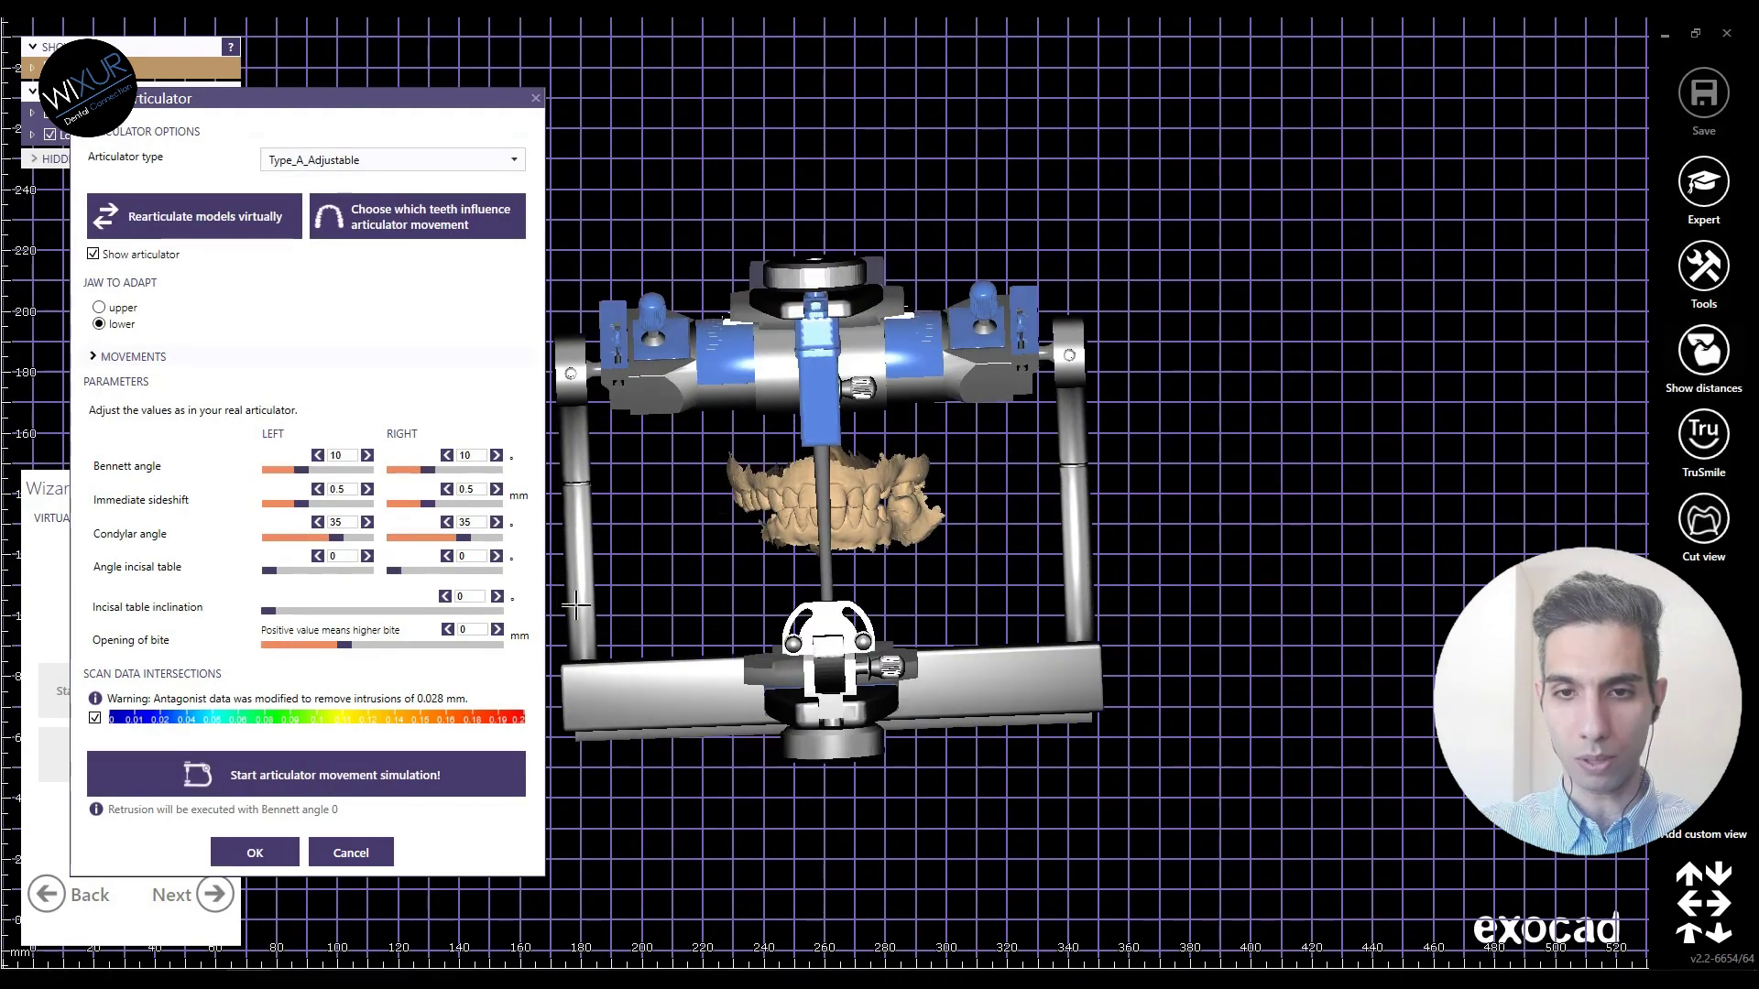
{"action": "left_click", "coordinate": [389, 763]}
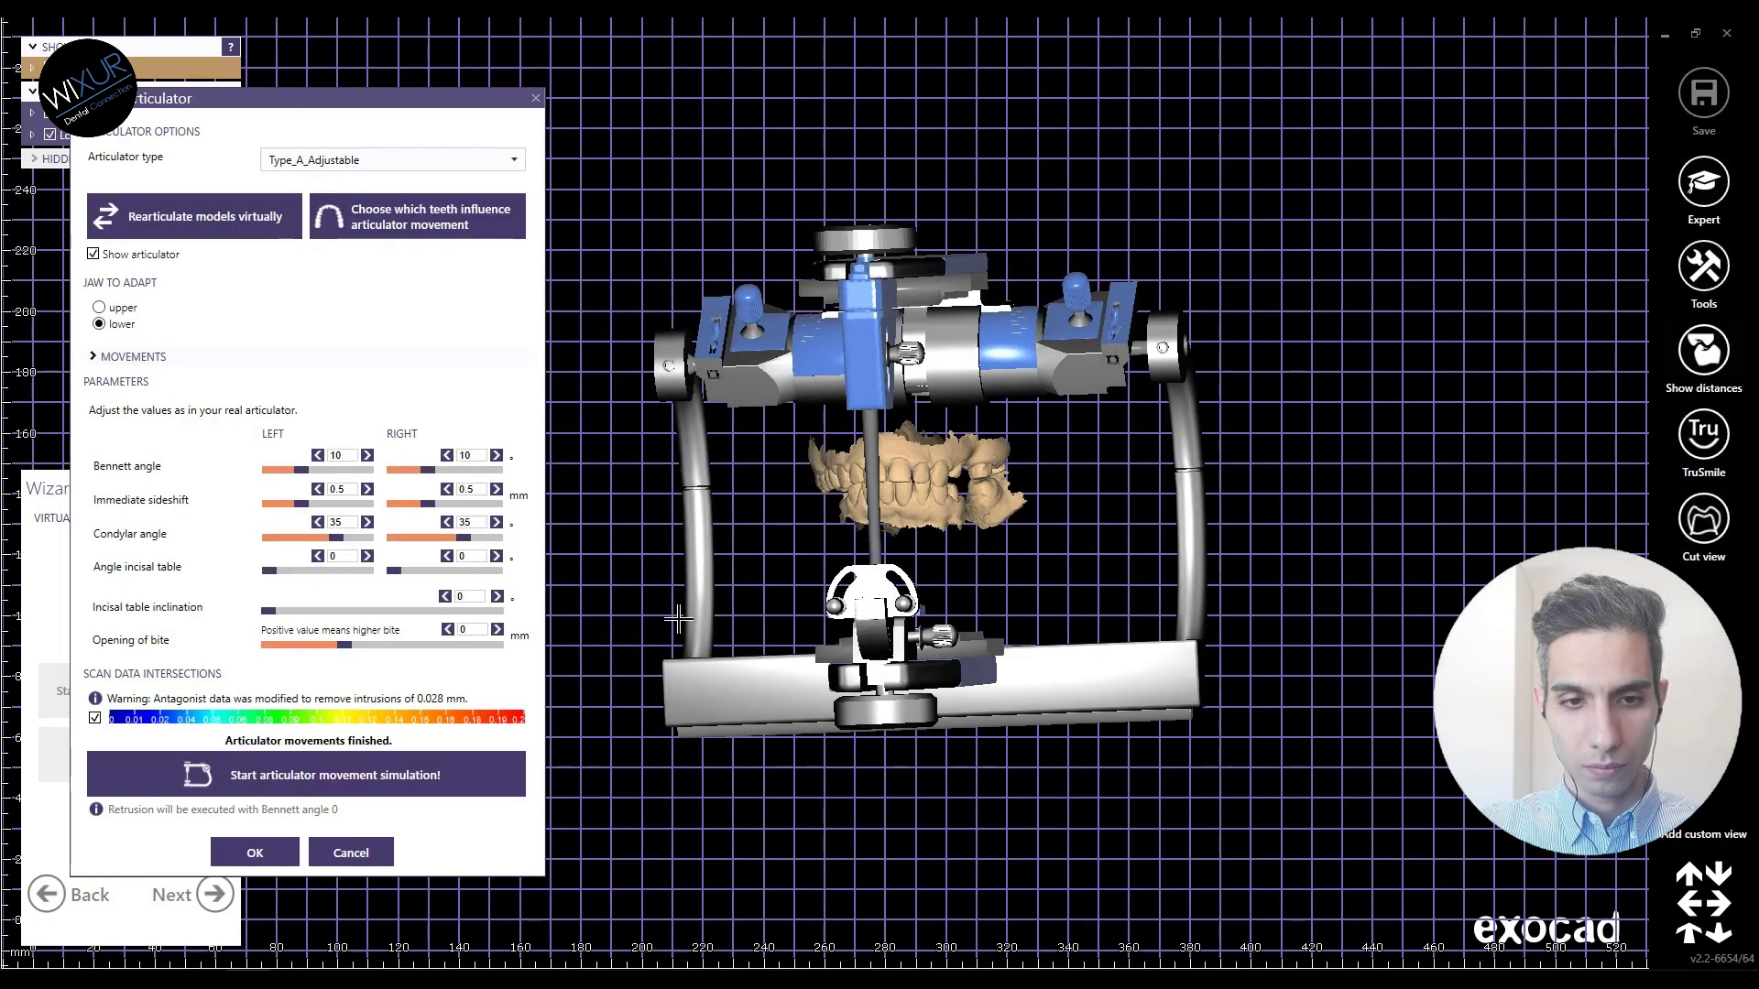
{"action": "left_click", "coordinate": [255, 853]}
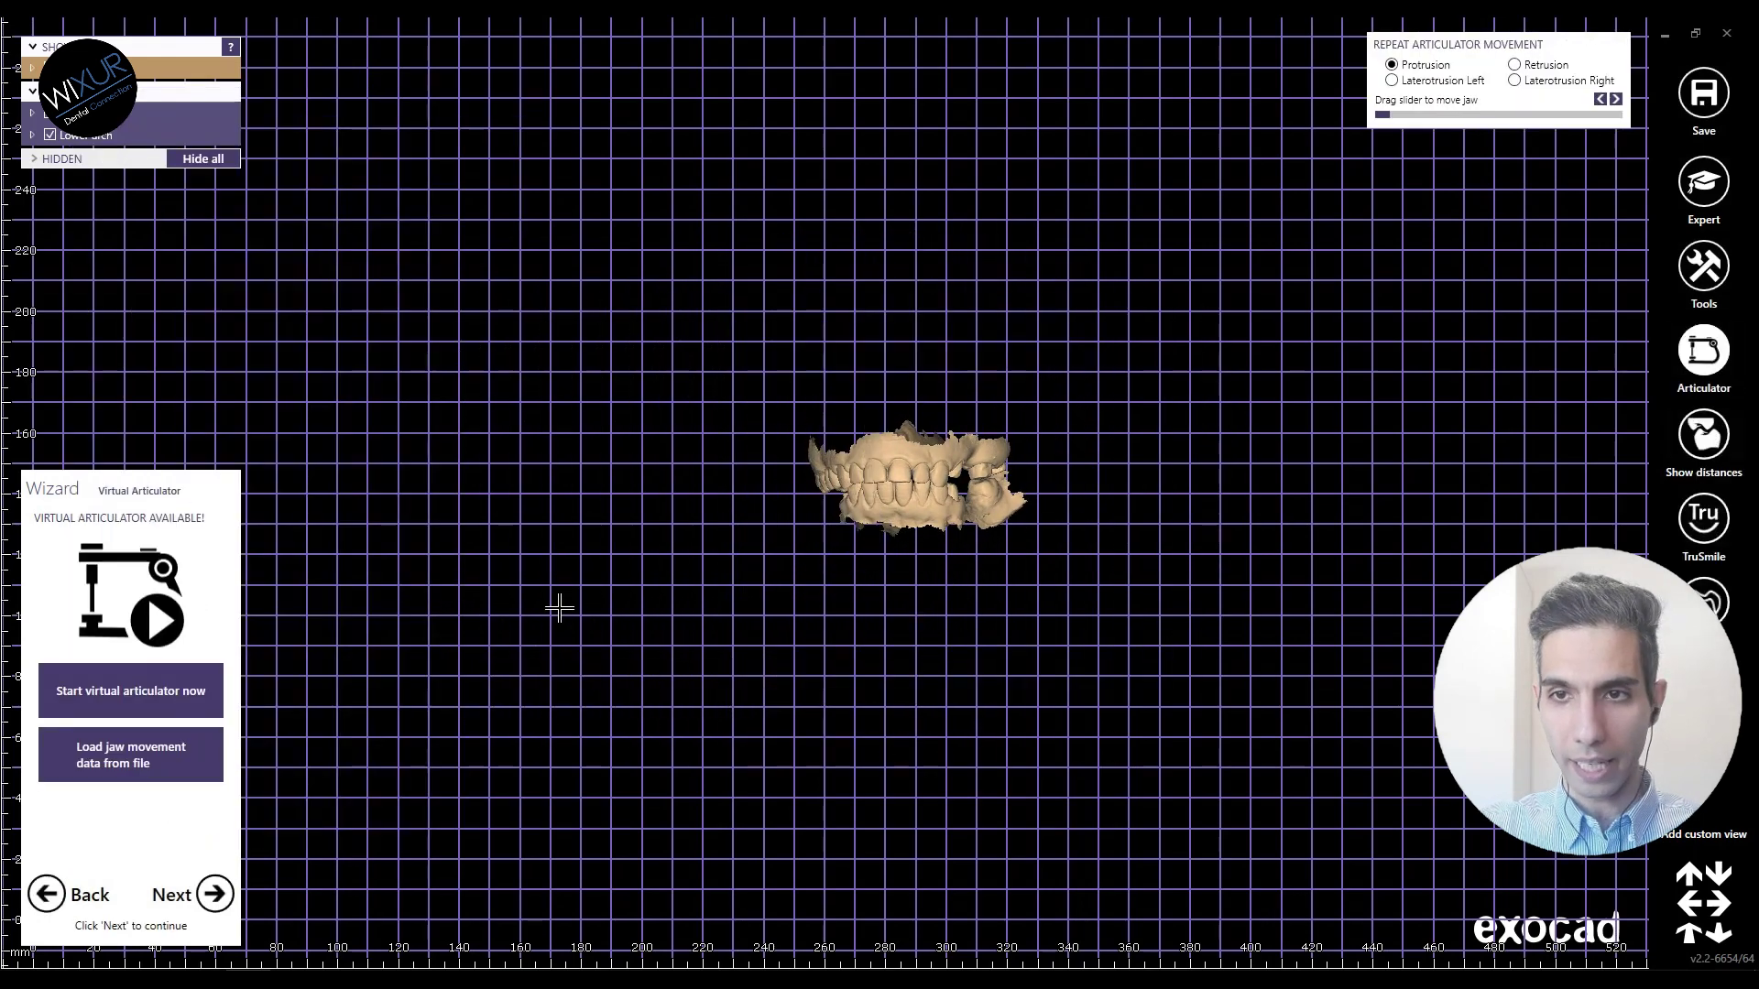
Step: Play back protrusion, retrusion and laterotrusion movements on the enlarged, centred jaw model
{"action": "right_click_drag", "start_coordinate": [559, 608], "coordinate": [575, 607]}
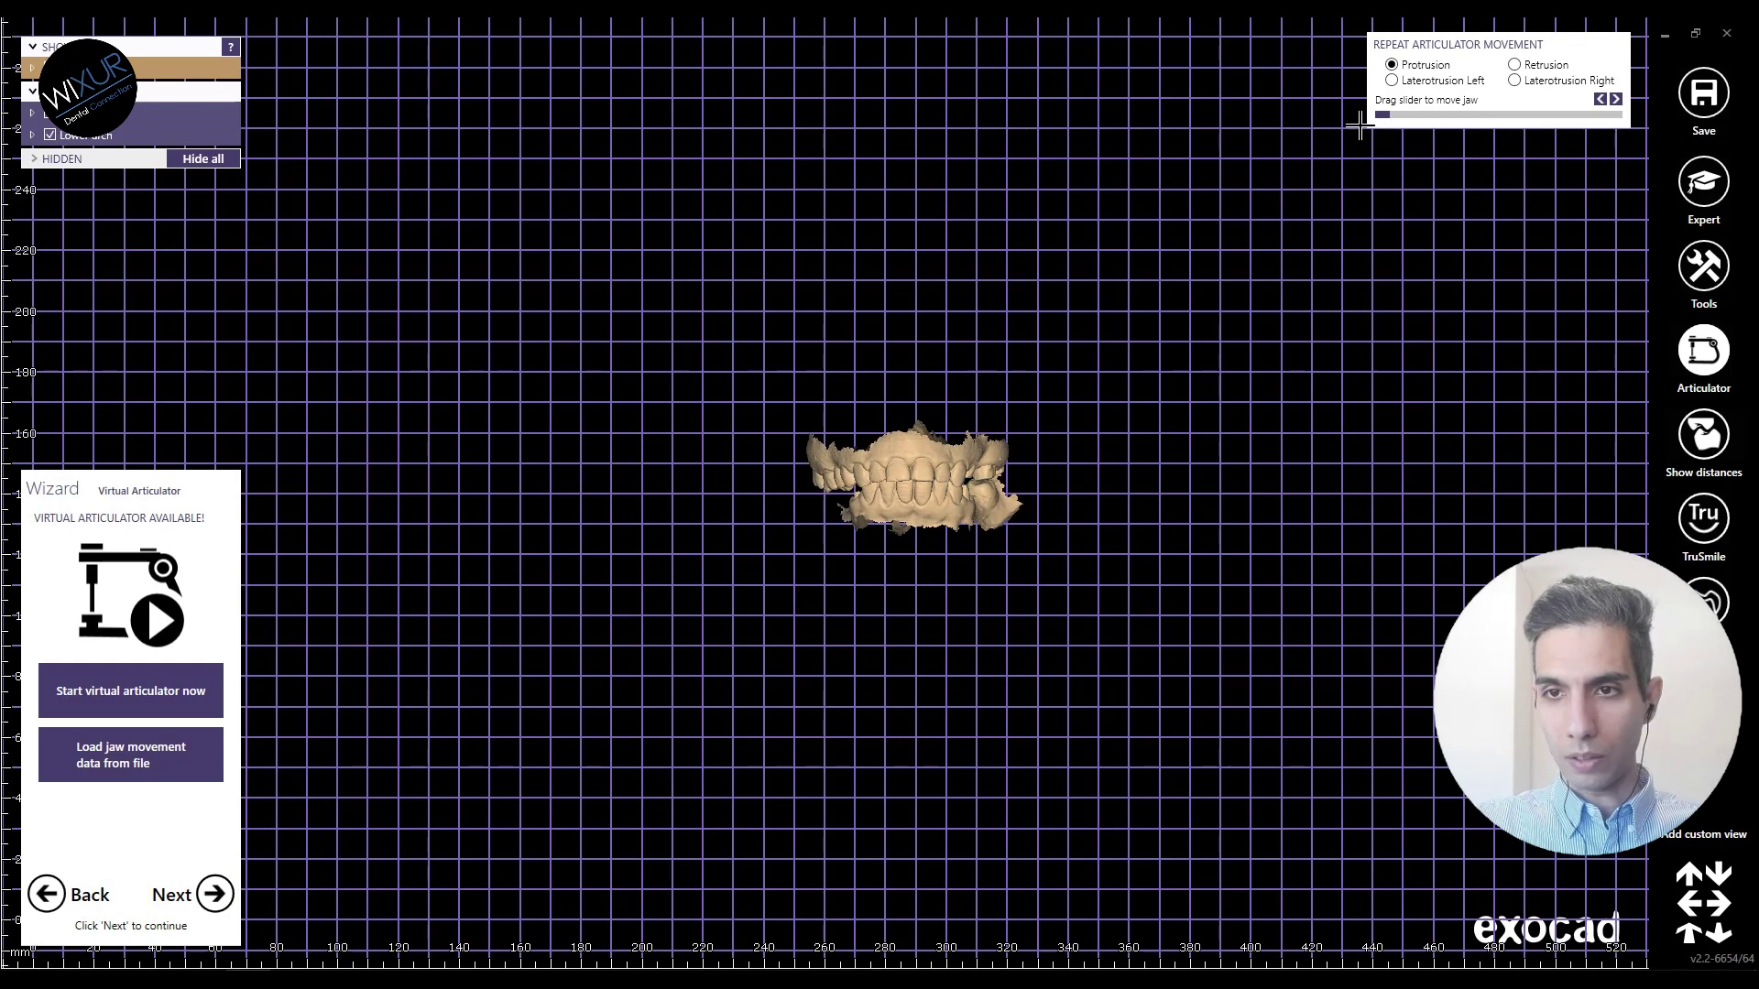
{"action": "scroll", "coordinate": [1379, 133], "scroll_direction": "up", "scroll_amount": 3}
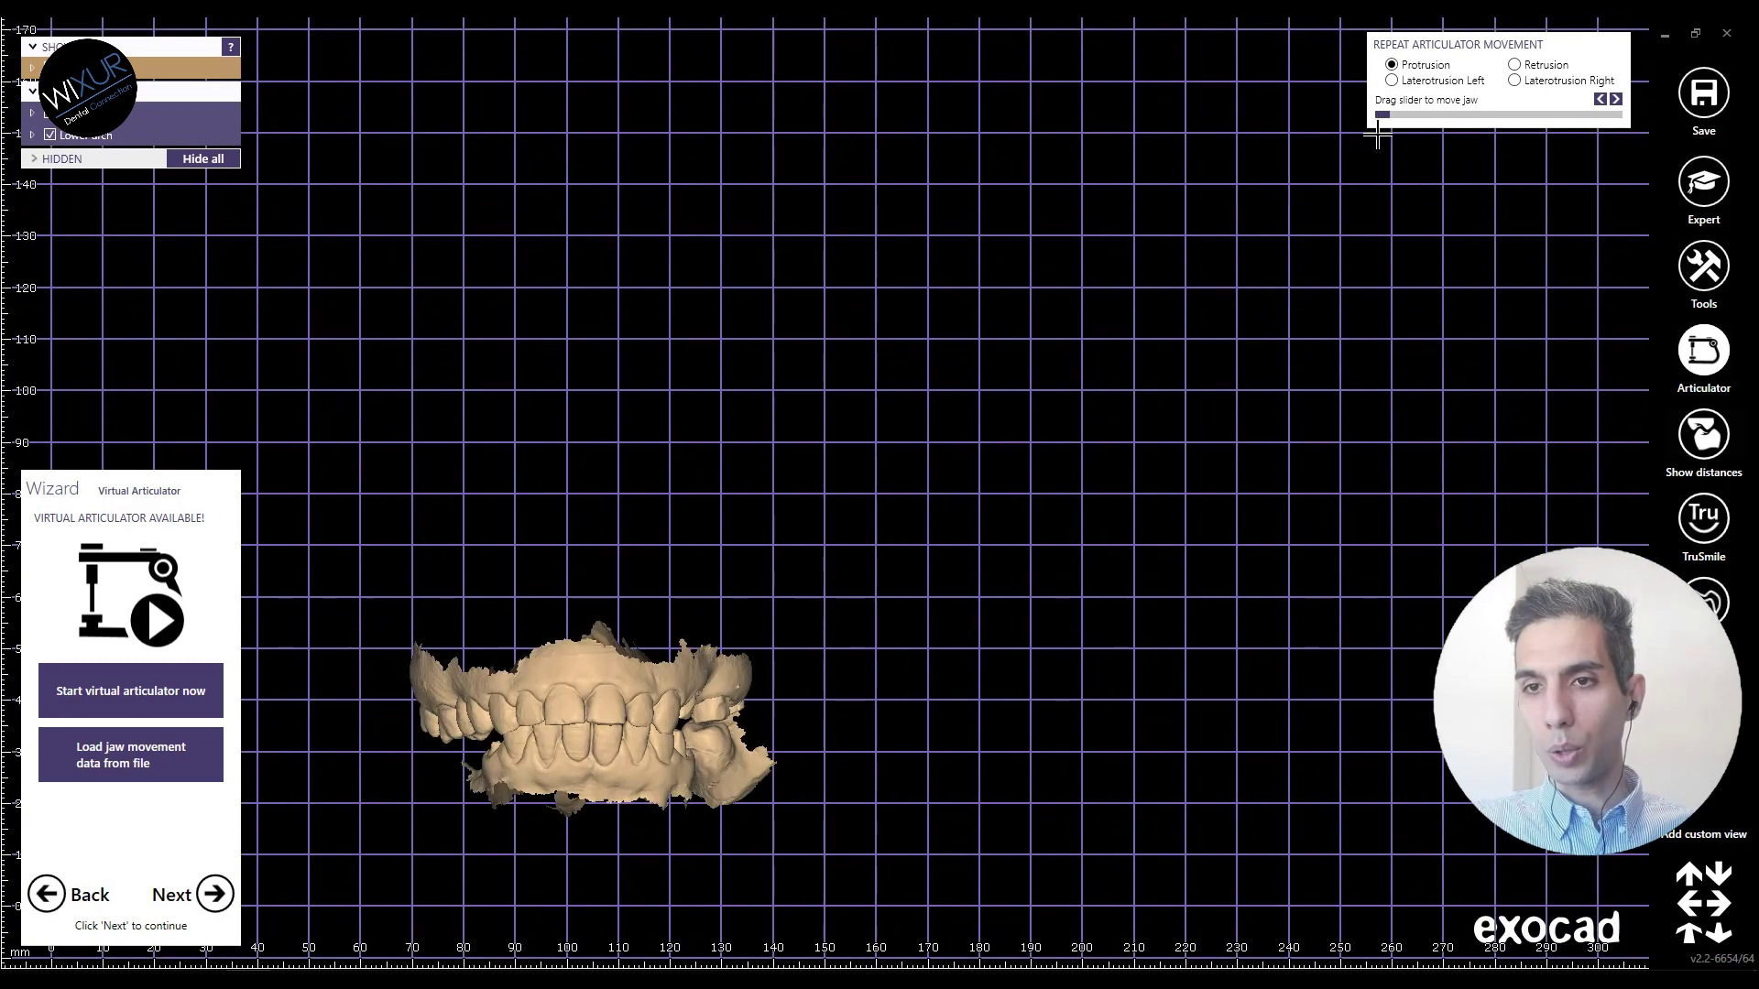
{"action": "middle_click_drag", "start_coordinate": [790, 655], "coordinate": [1080, 471]}
{"action": "scroll", "coordinate": [1049, 502], "scroll_direction": "up", "scroll_amount": 2}
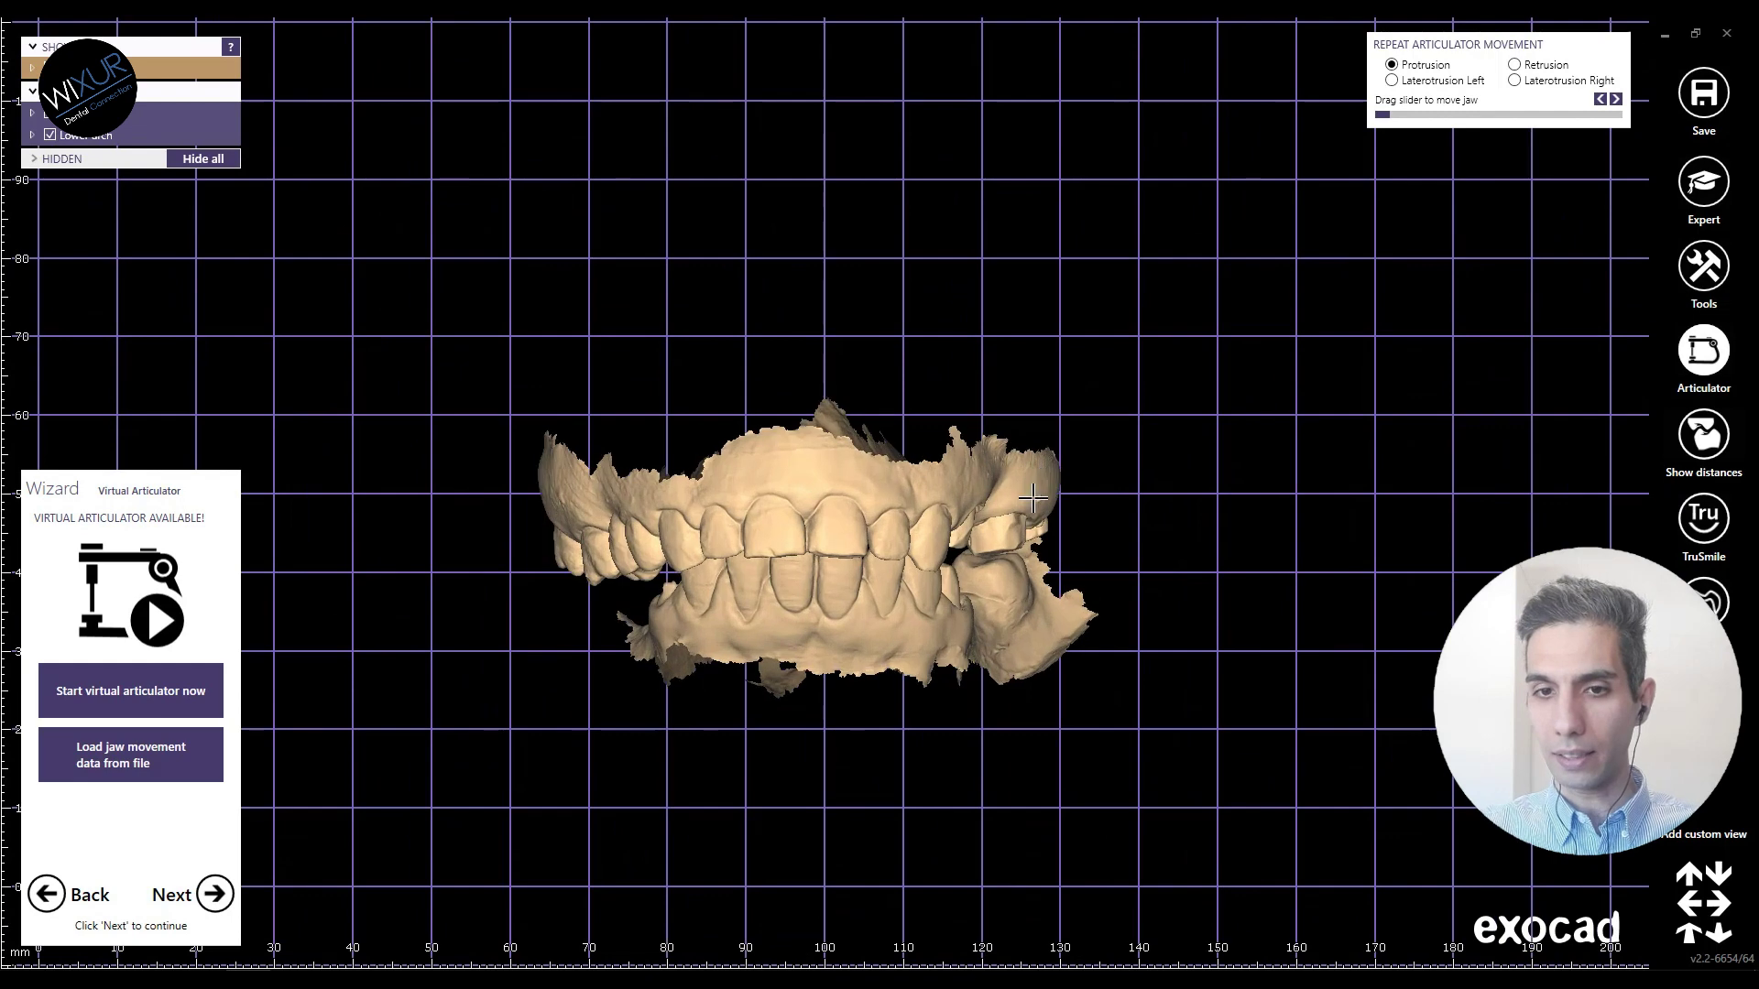
{"action": "mouse_move", "coordinate": [1049, 502]}
{"action": "right_mouse_down"}
{"action": "mouse_move", "coordinate": [1150, 498]}
{"action": "mouse_move", "coordinate": [1044, 503]}
{"action": "right_mouse_up"}
{"action": "left_click_drag", "start_coordinate": [1384, 117], "coordinate": [1363, 165]}
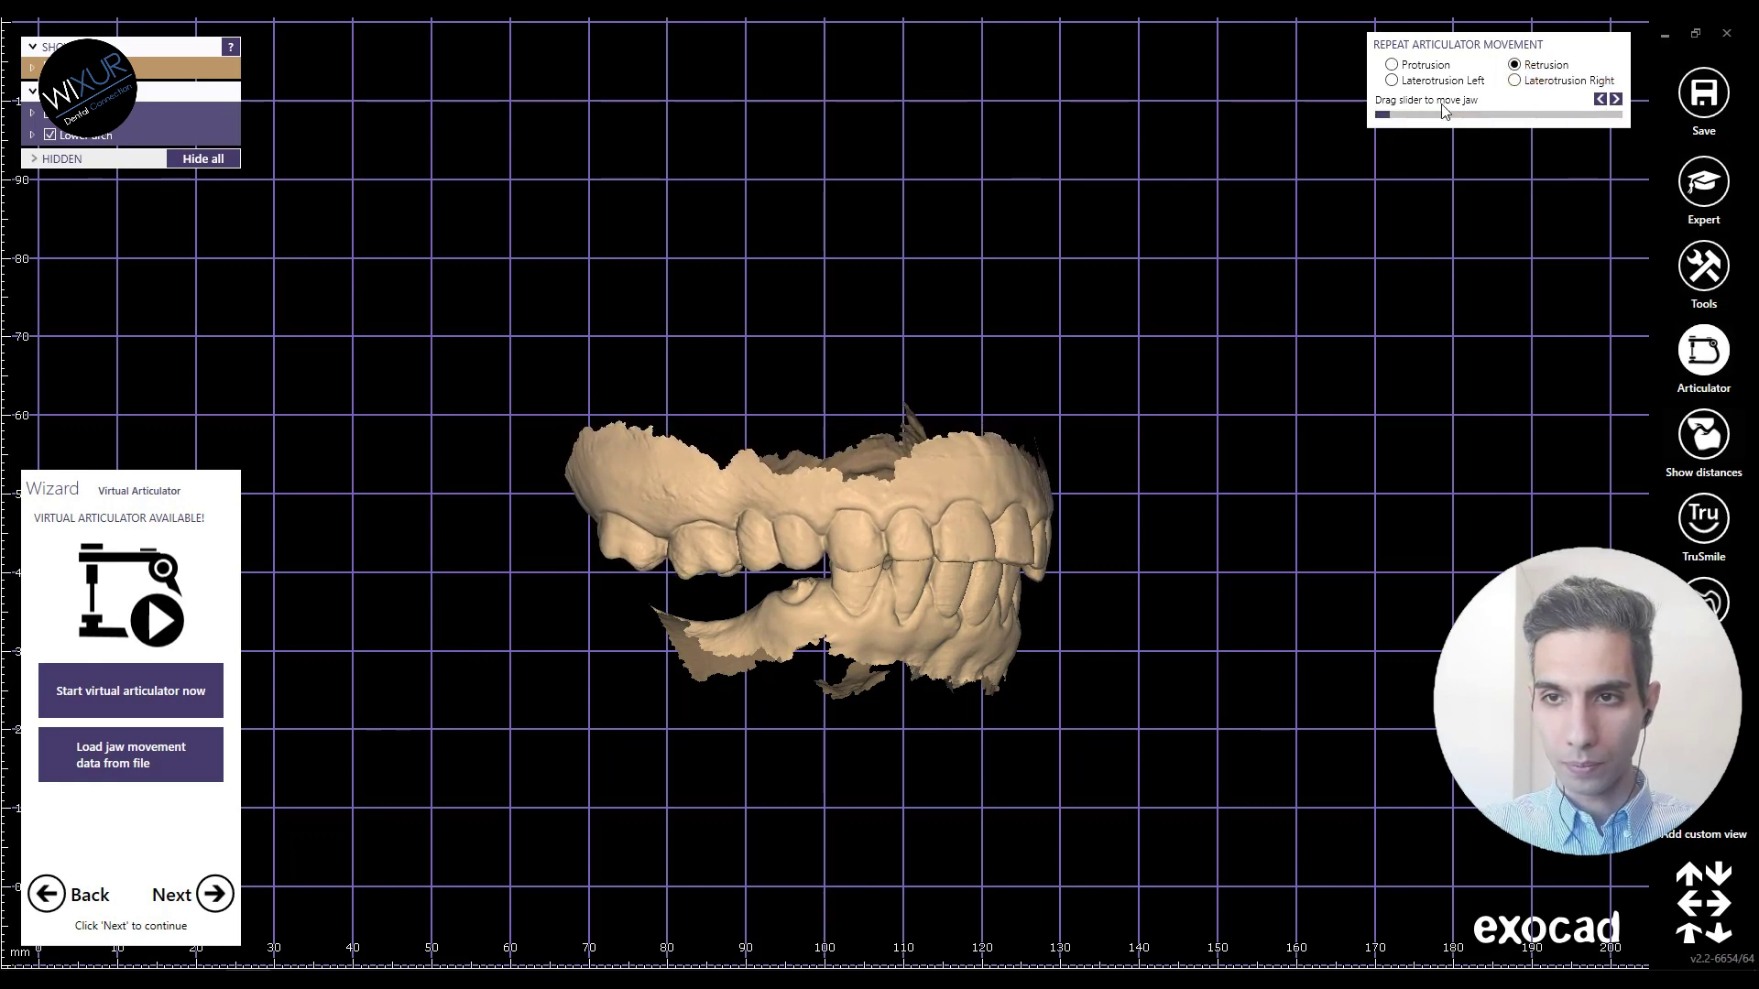
{"action": "left_click_drag", "start_coordinate": [1493, 123], "coordinate": [1659, 137]}
{"action": "left_click_drag", "start_coordinate": [1555, 150], "coordinate": [1383, 144]}
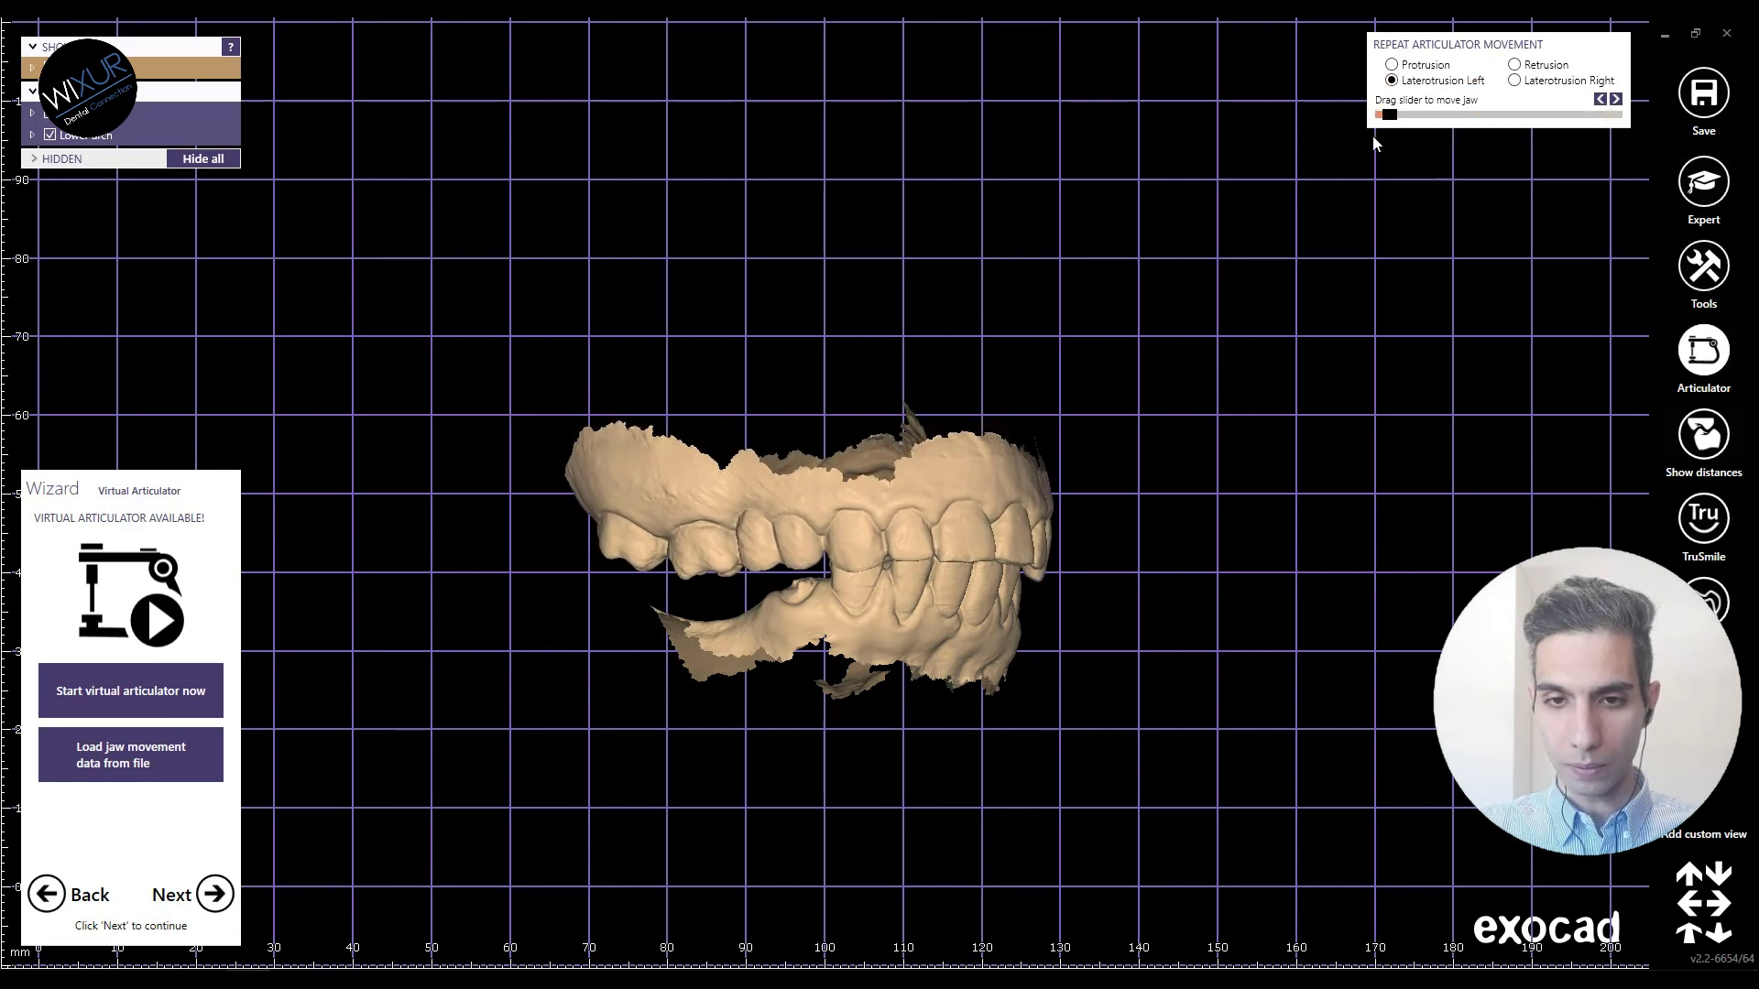
{"action": "left_click_drag", "start_coordinate": [1386, 122], "coordinate": [1350, 145]}
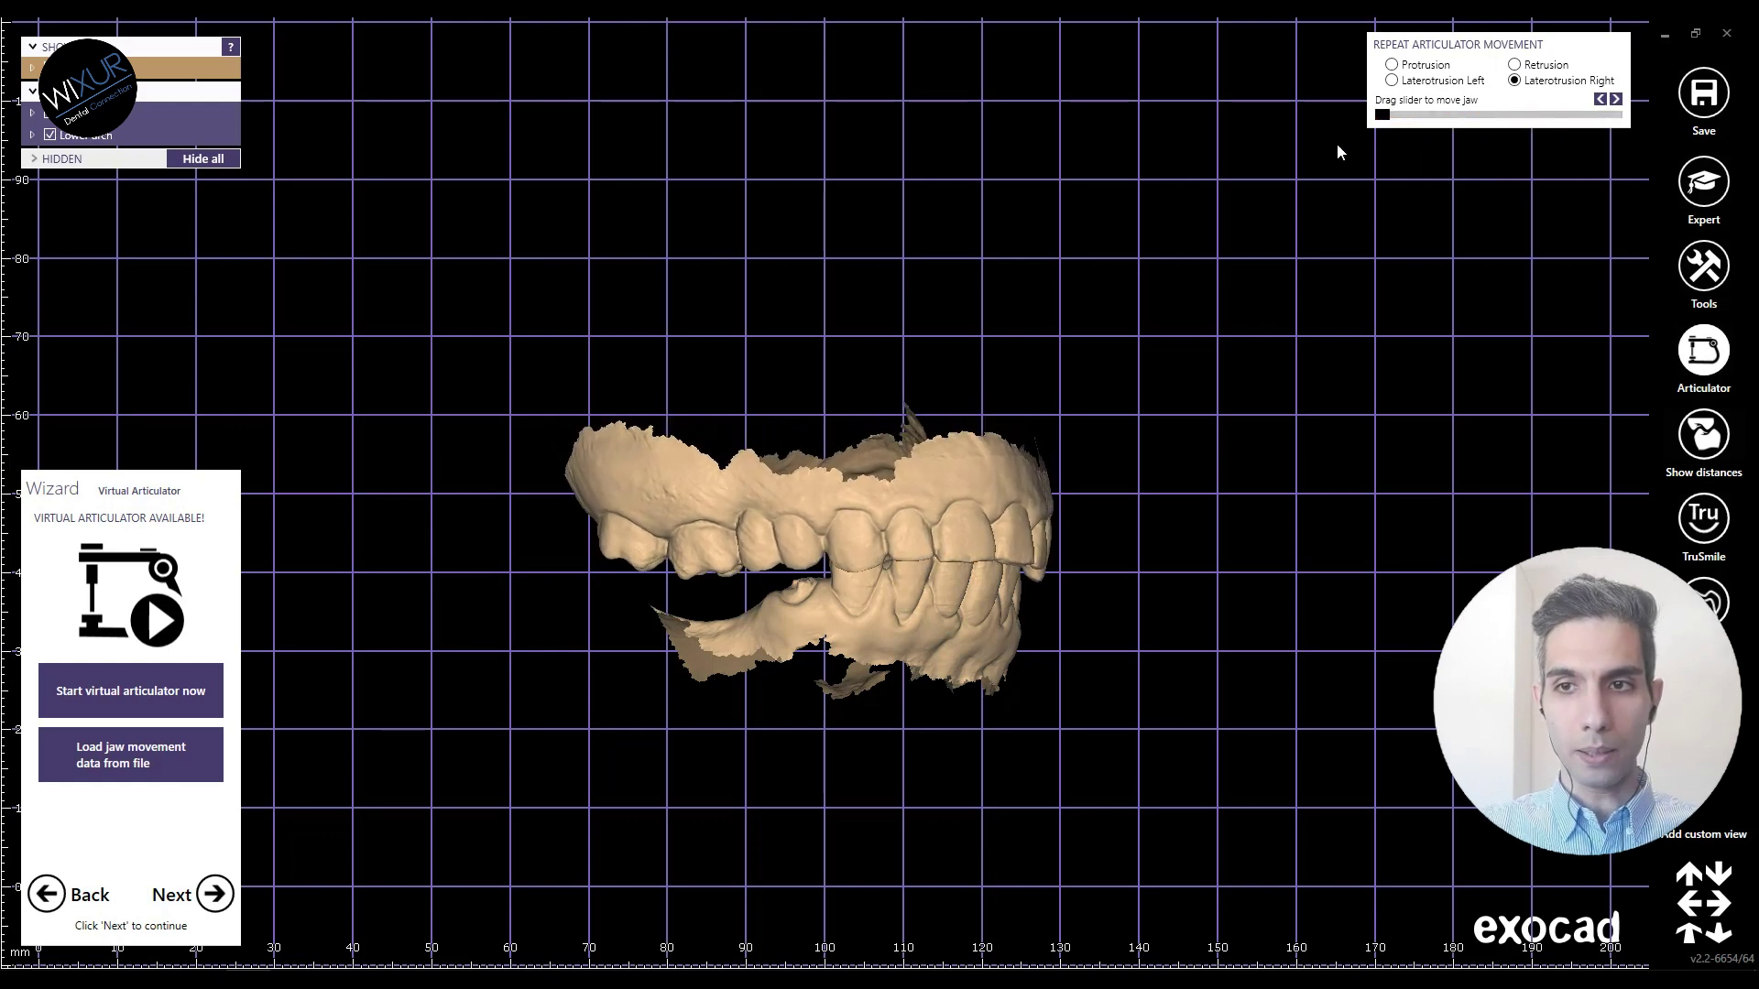
{"action": "right_click_drag", "start_coordinate": [1052, 324], "coordinate": [1073, 267]}
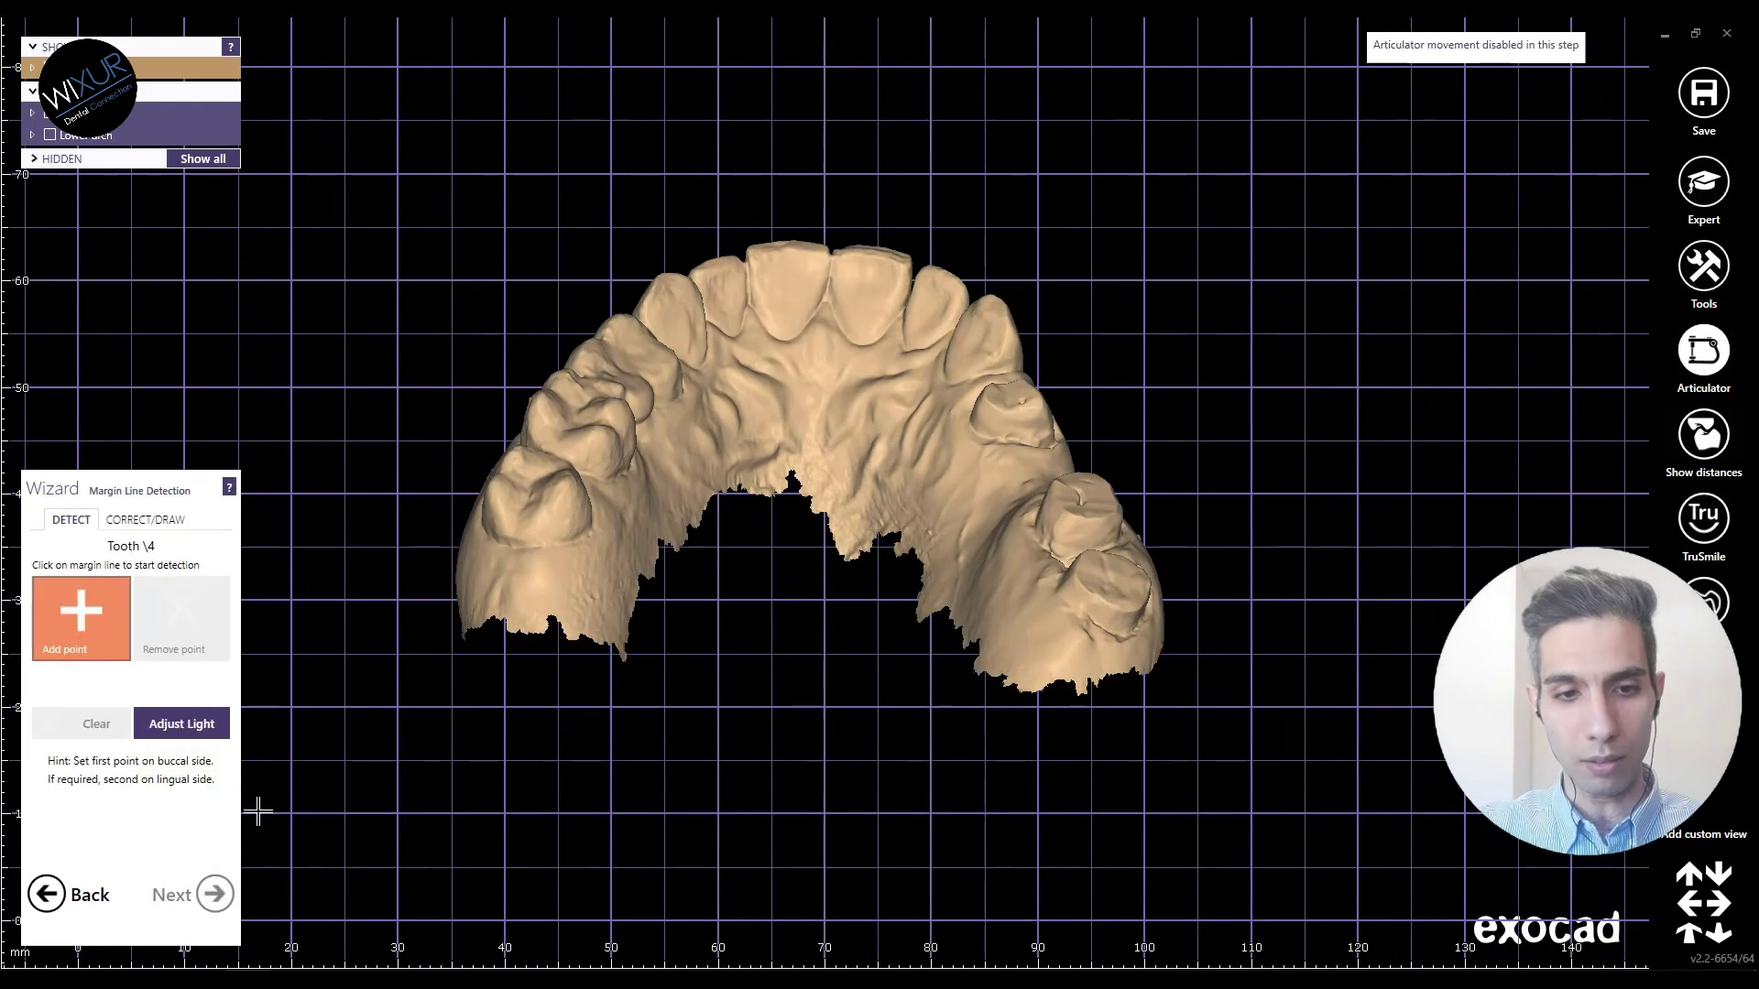
Step: Place buccal and lingual margin points on tooth \4 to detect its closed margin line
{"action": "right_click_drag", "start_coordinate": [706, 577], "coordinate": [710, 591]}
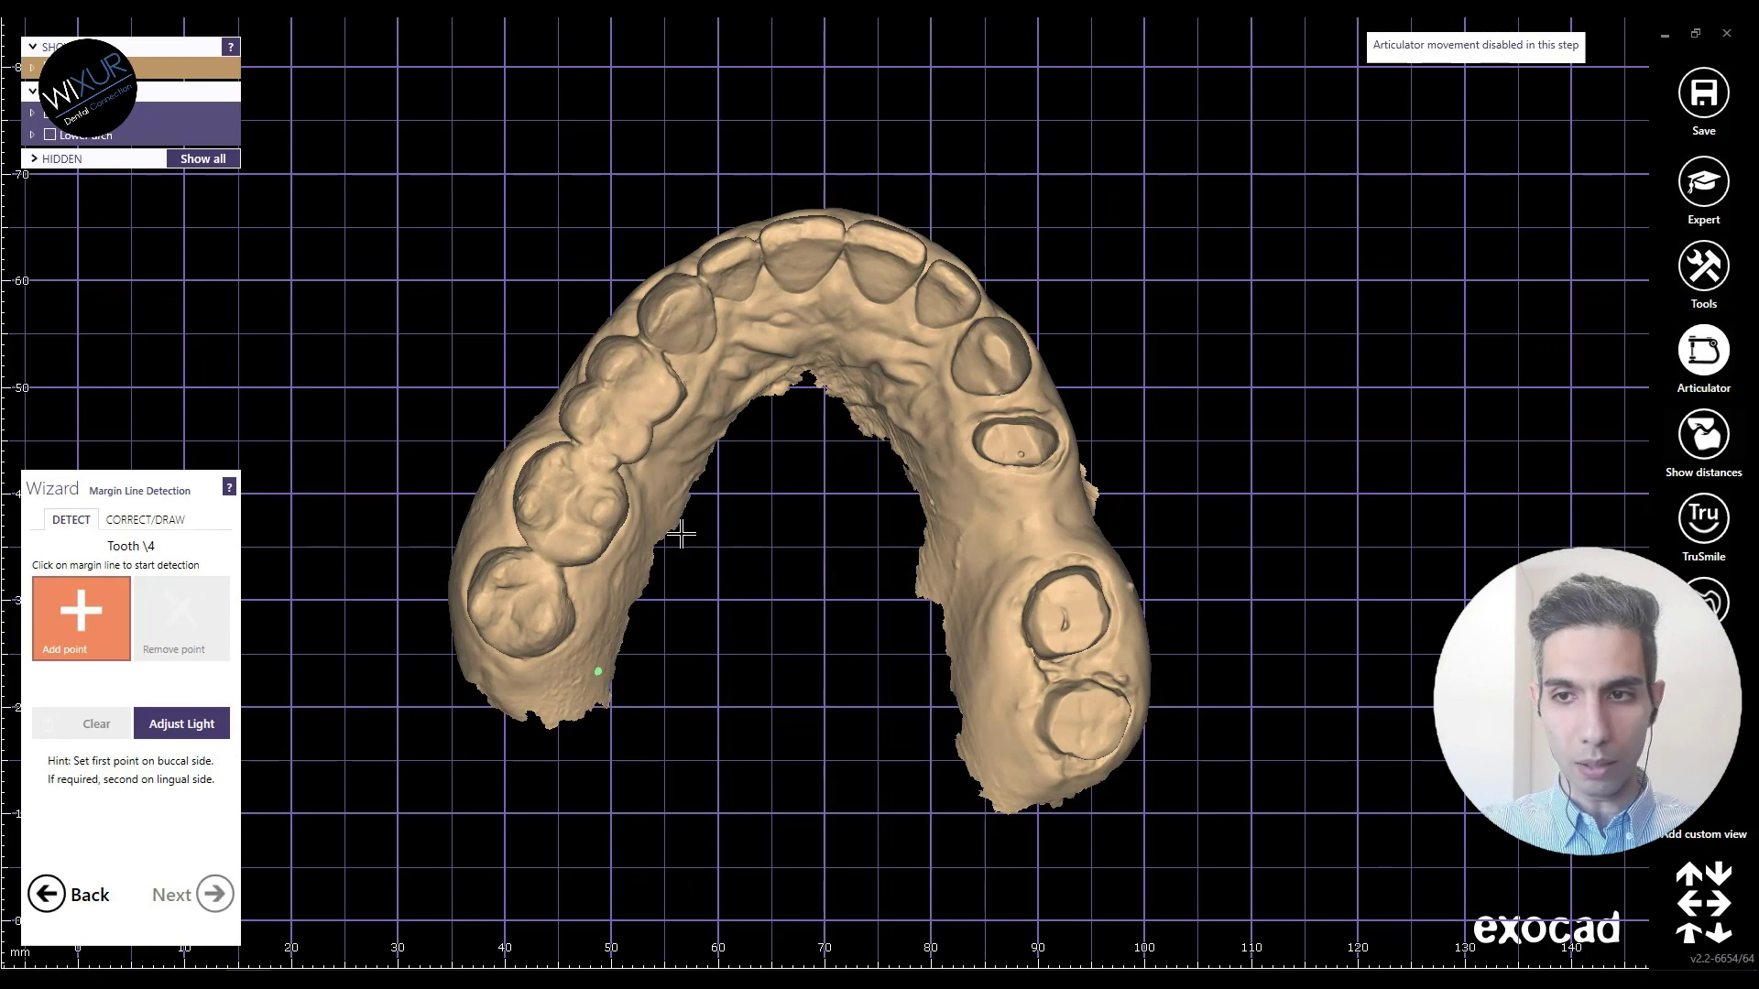
{"action": "scroll", "coordinate": [990, 461], "scroll_direction": "up", "scroll_amount": 3}
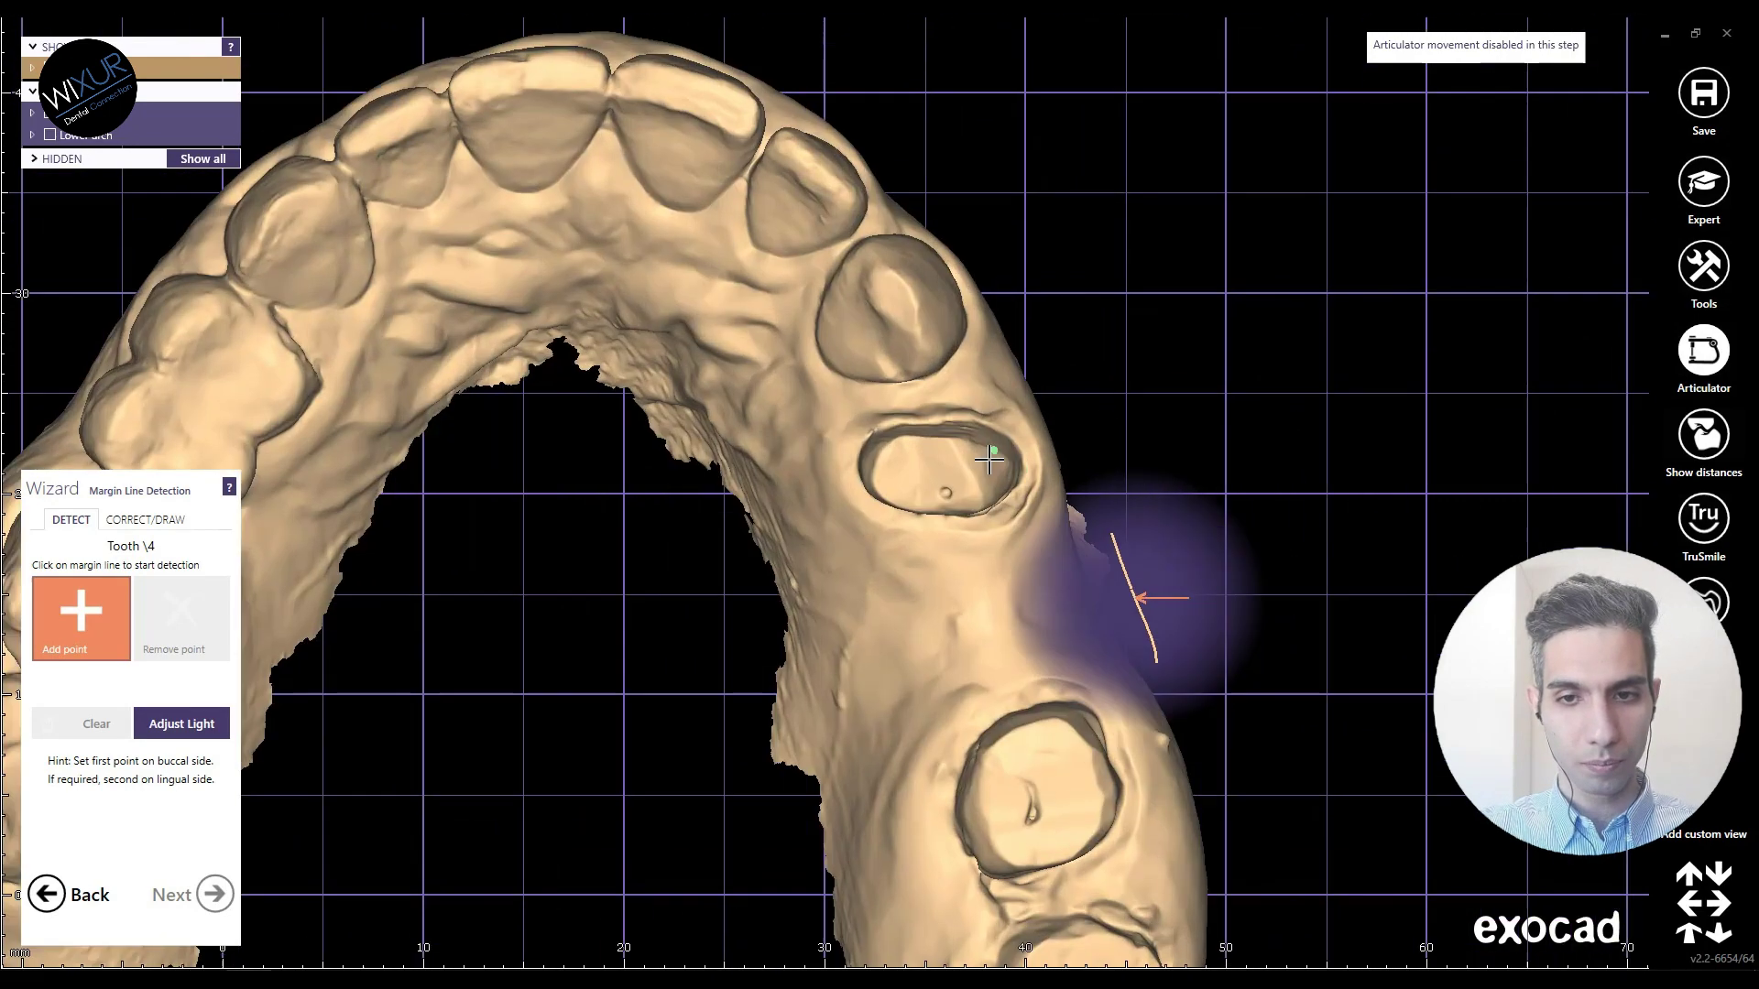
{"action": "scroll", "coordinate": [989, 461], "scroll_direction": "up", "scroll_amount": 3}
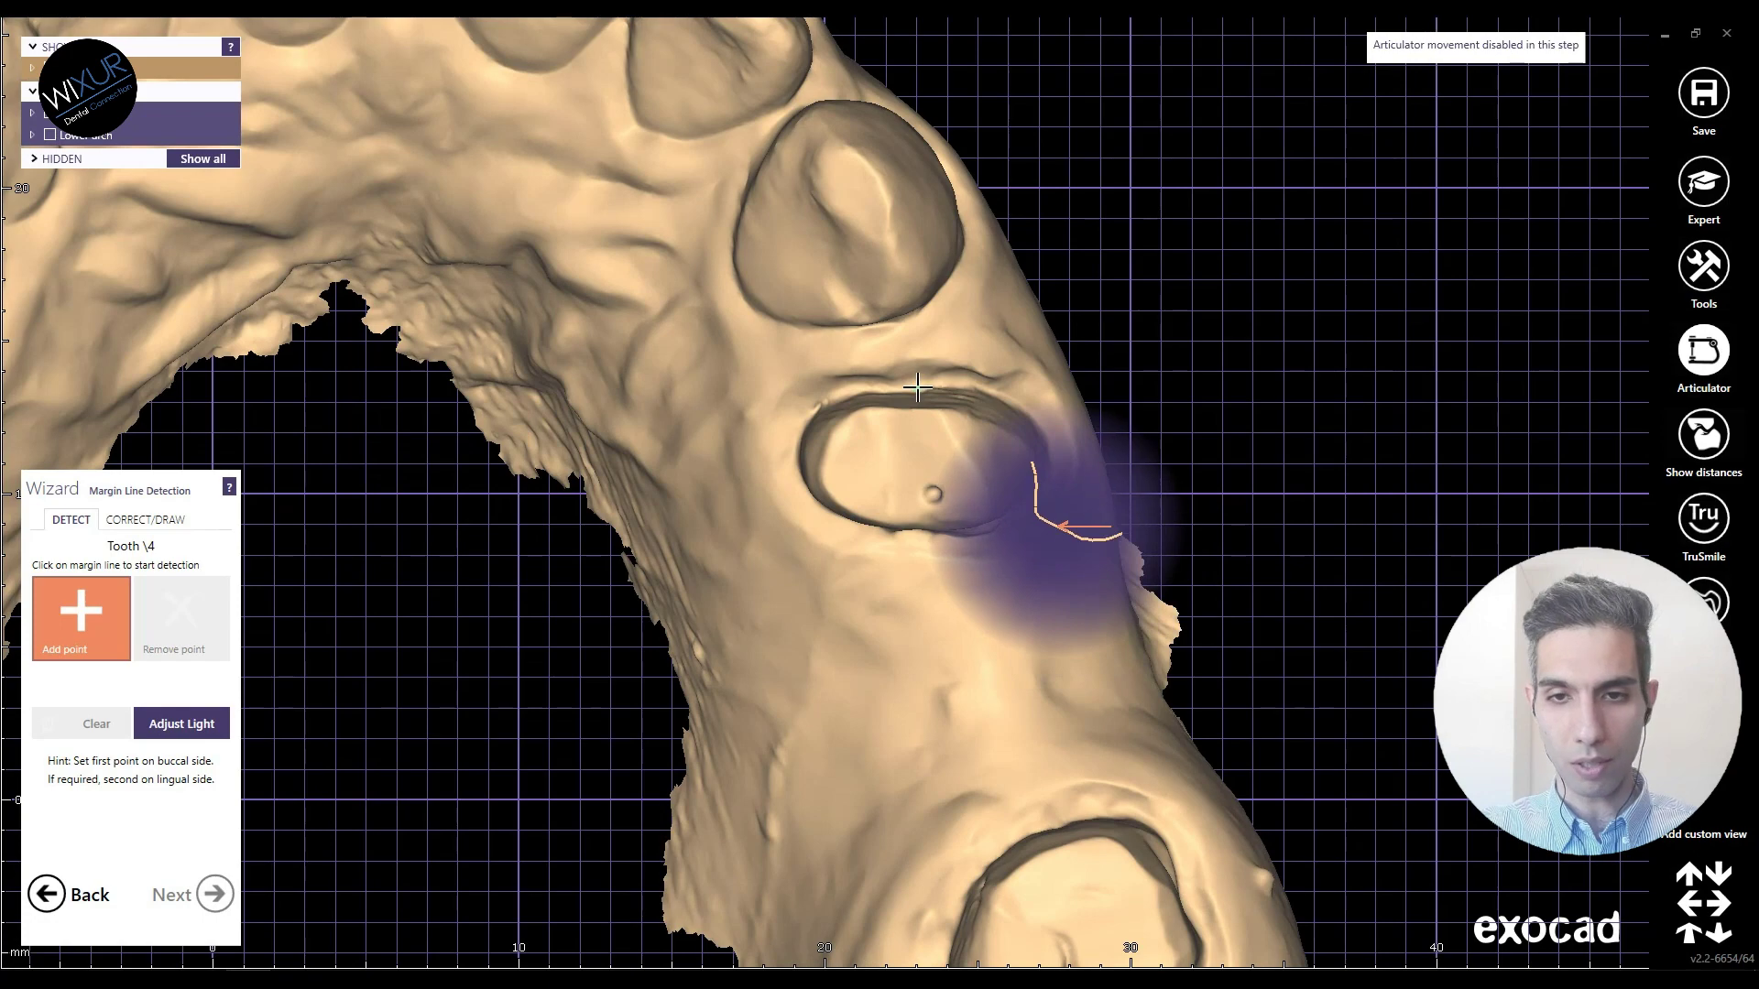
{"action": "left_click", "coordinate": [1038, 414]}
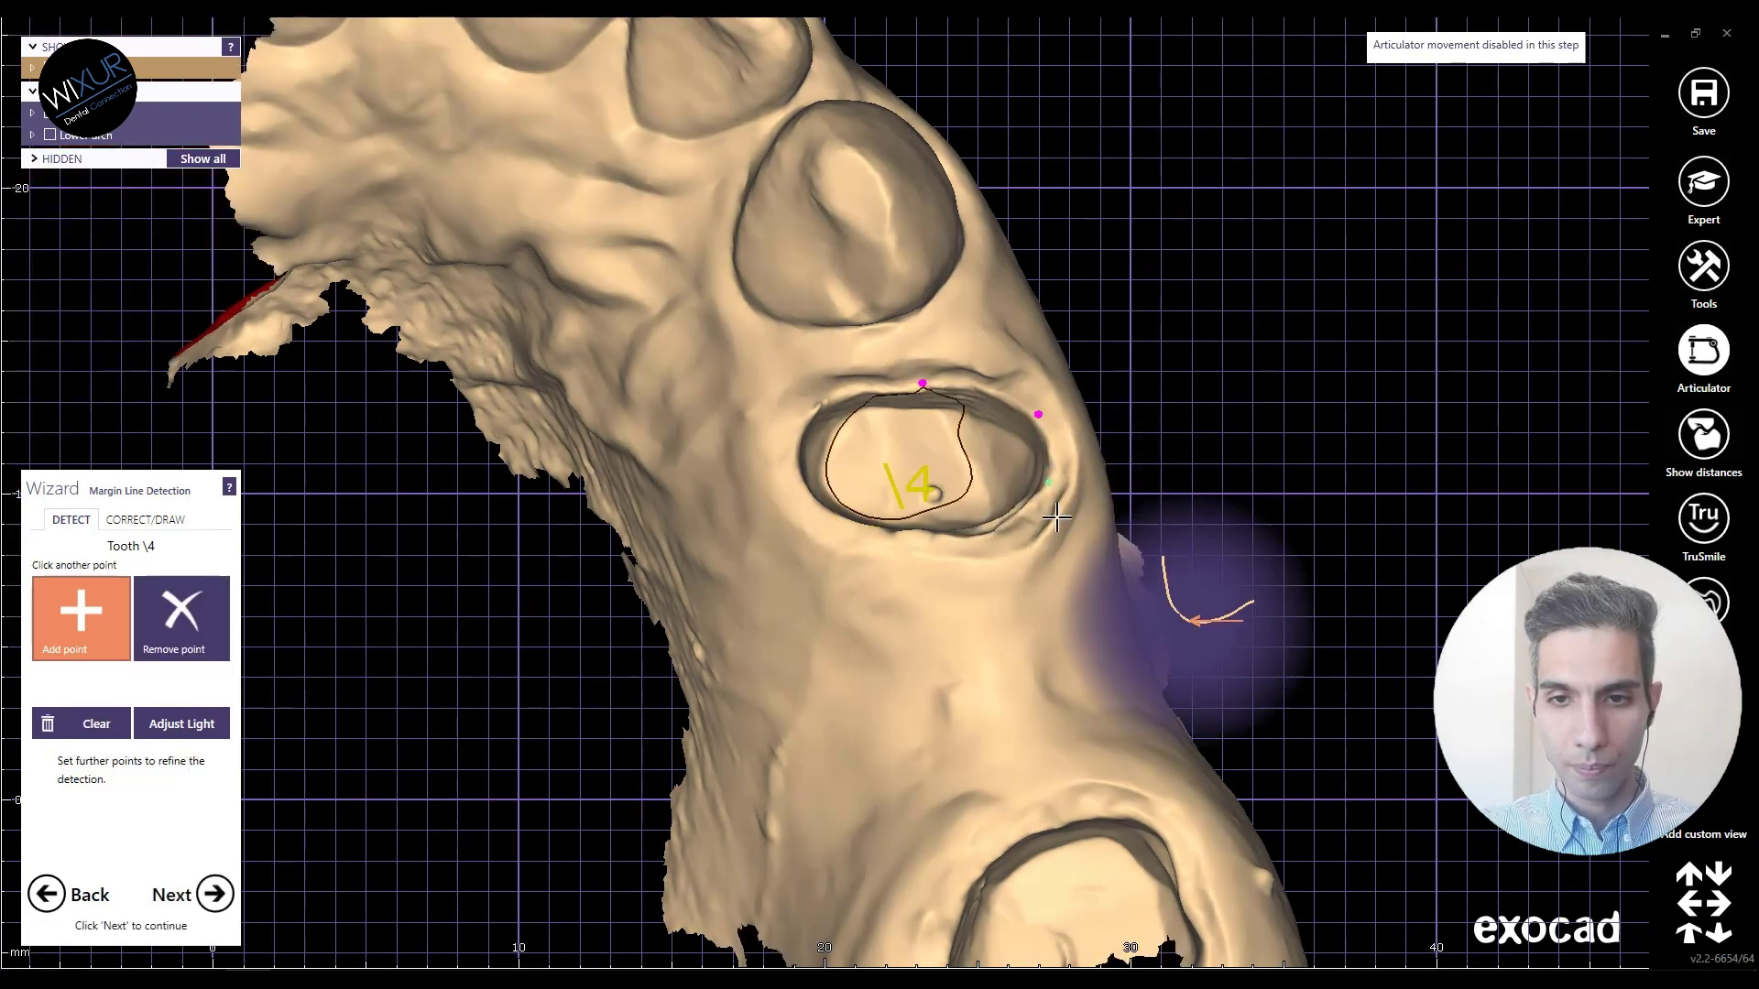
{"action": "left_click", "coordinate": [852, 528]}
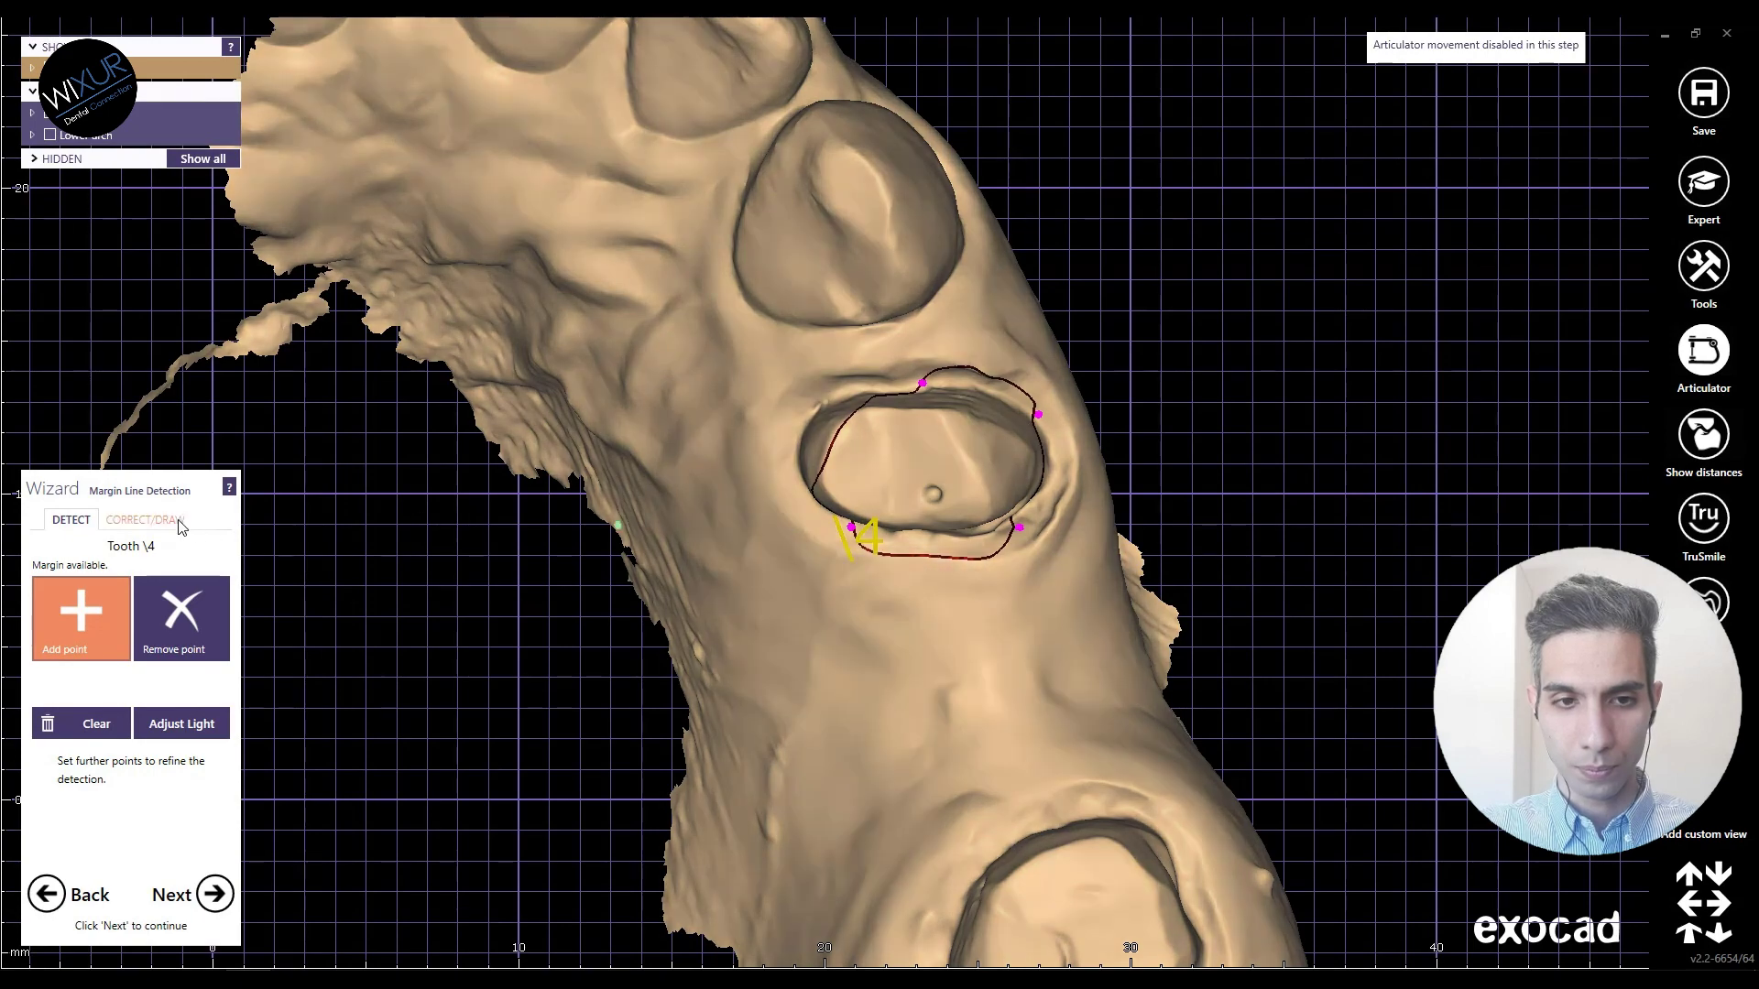
{"action": "left_click", "coordinate": [147, 520]}
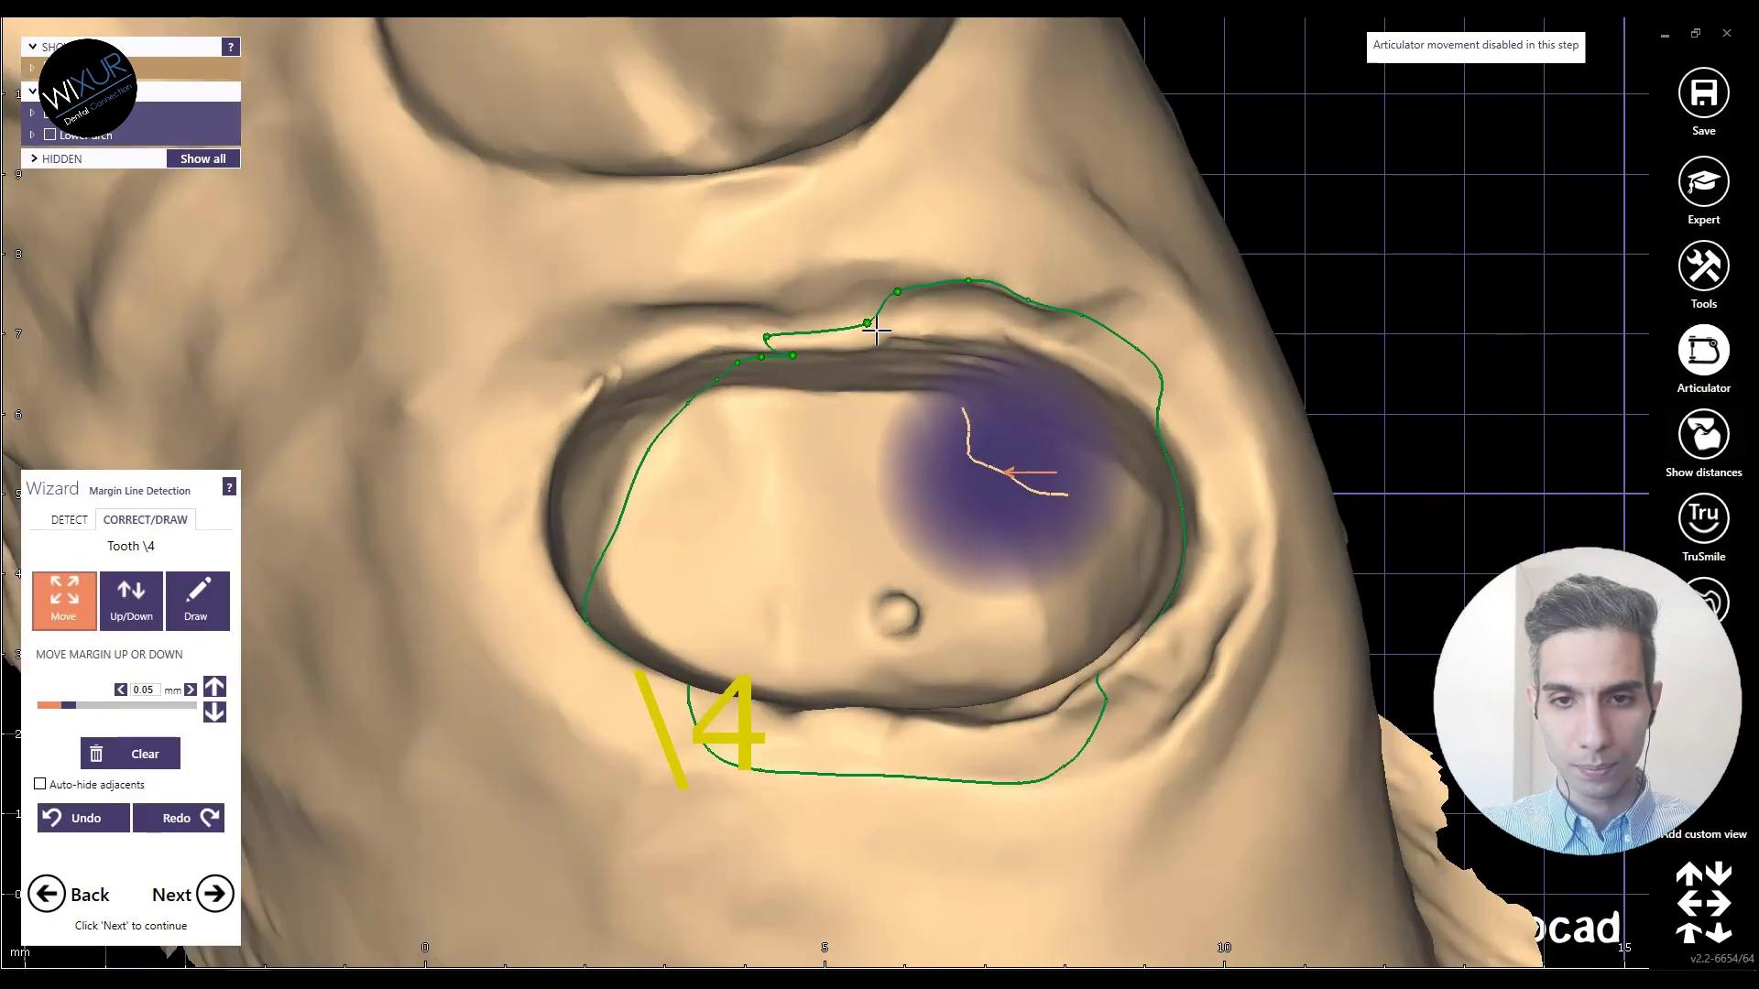
Step: Drag the right kink and bottom of the \4 margin line onto the prep edge
{"action": "left_click_drag", "start_coordinate": [876, 334], "coordinate": [1184, 414]}
{"action": "right_click_drag", "start_coordinate": [1210, 503], "coordinate": [1167, 461]}
{"action": "scroll", "coordinate": [1167, 460], "scroll_direction": "up", "scroll_amount": 2}
{"action": "left_click_drag", "start_coordinate": [1111, 384], "coordinate": [1099, 617]}
{"action": "right_click_drag", "start_coordinate": [1132, 678], "coordinate": [1219, 568]}
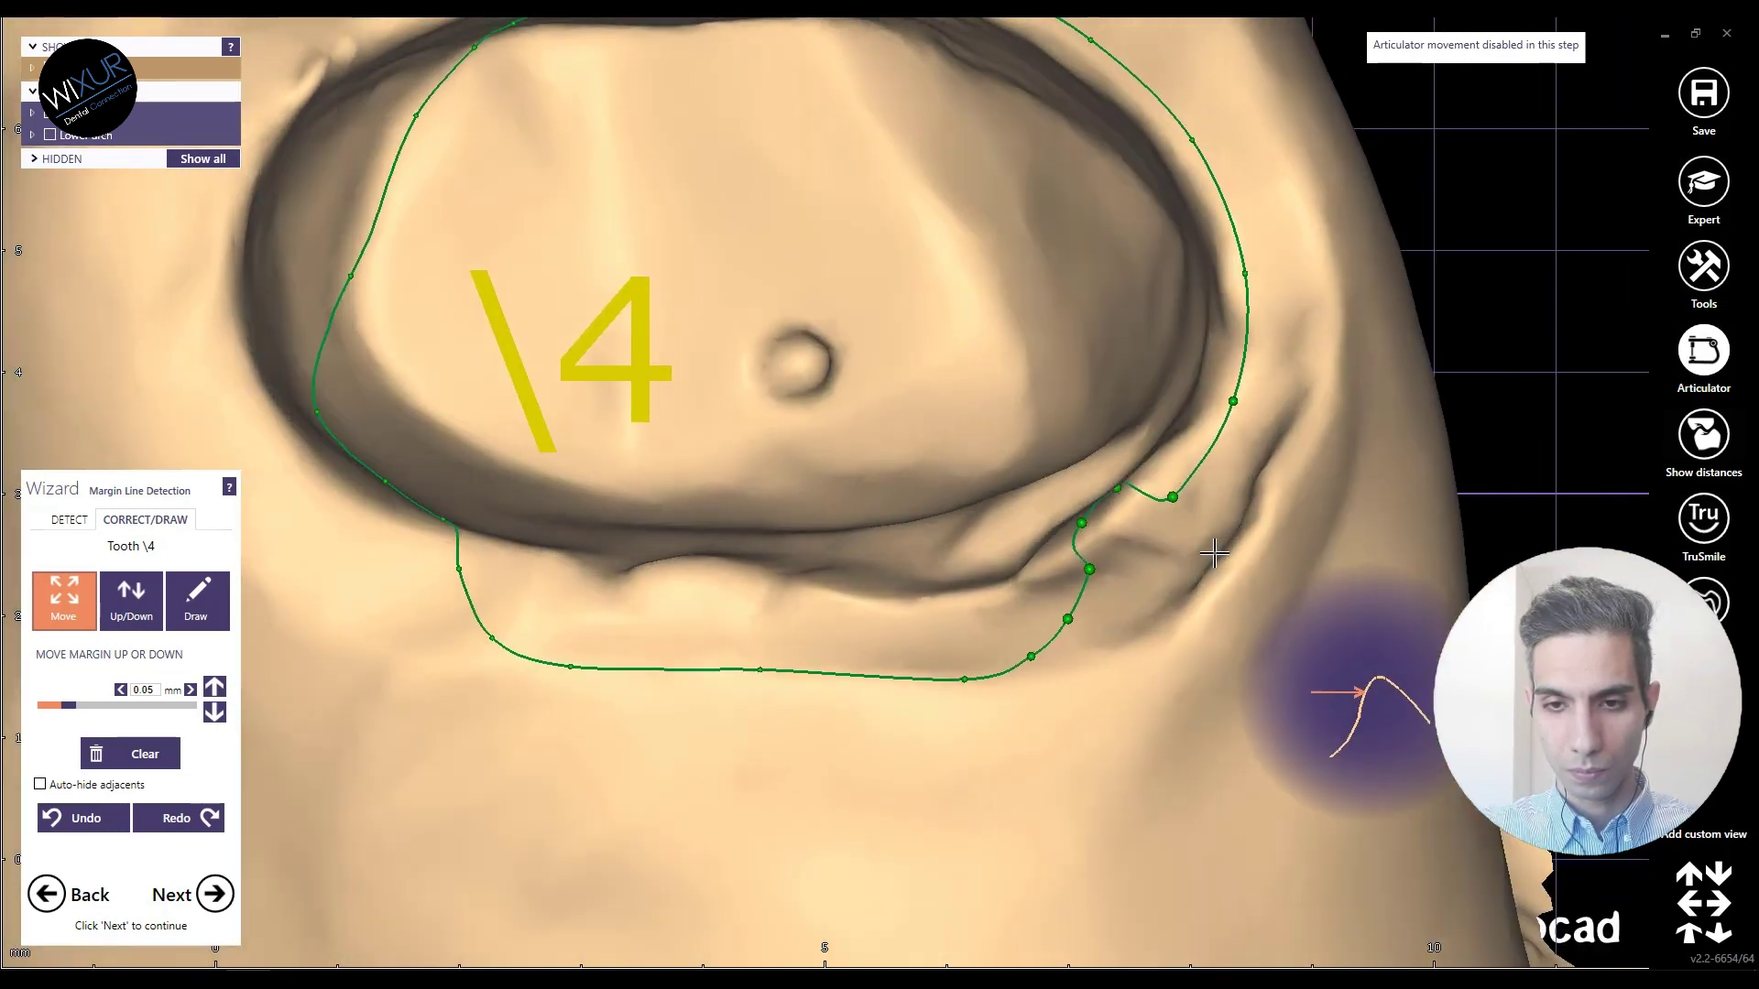
{"action": "left_click_drag", "start_coordinate": [1118, 533], "coordinate": [962, 696]}
{"action": "left_click_drag", "start_coordinate": [910, 641], "coordinate": [898, 579]}
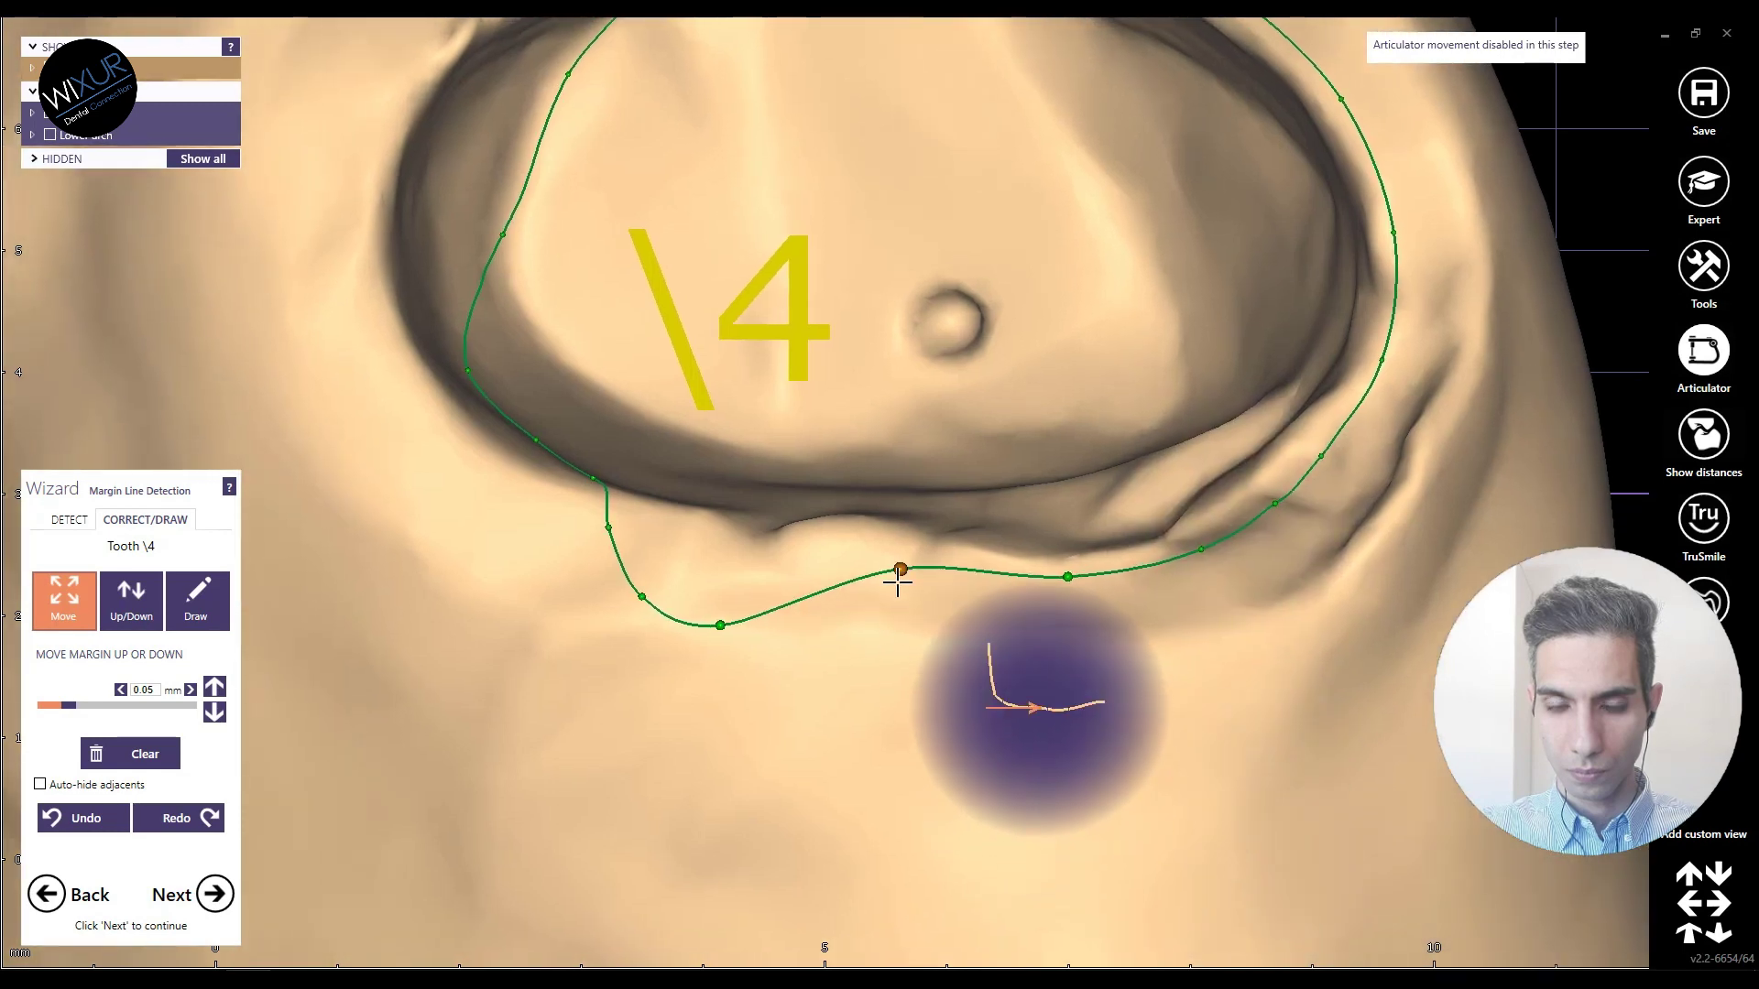
{"action": "right_click_drag", "start_coordinate": [898, 583], "coordinate": [1053, 672]}
{"action": "left_click_drag", "start_coordinate": [907, 631], "coordinate": [514, 314]}
Step: Raise the left loop and smooth the top dip of the \4 margin line
{"action": "right_click_drag", "start_coordinate": [577, 514], "coordinate": [656, 718]}
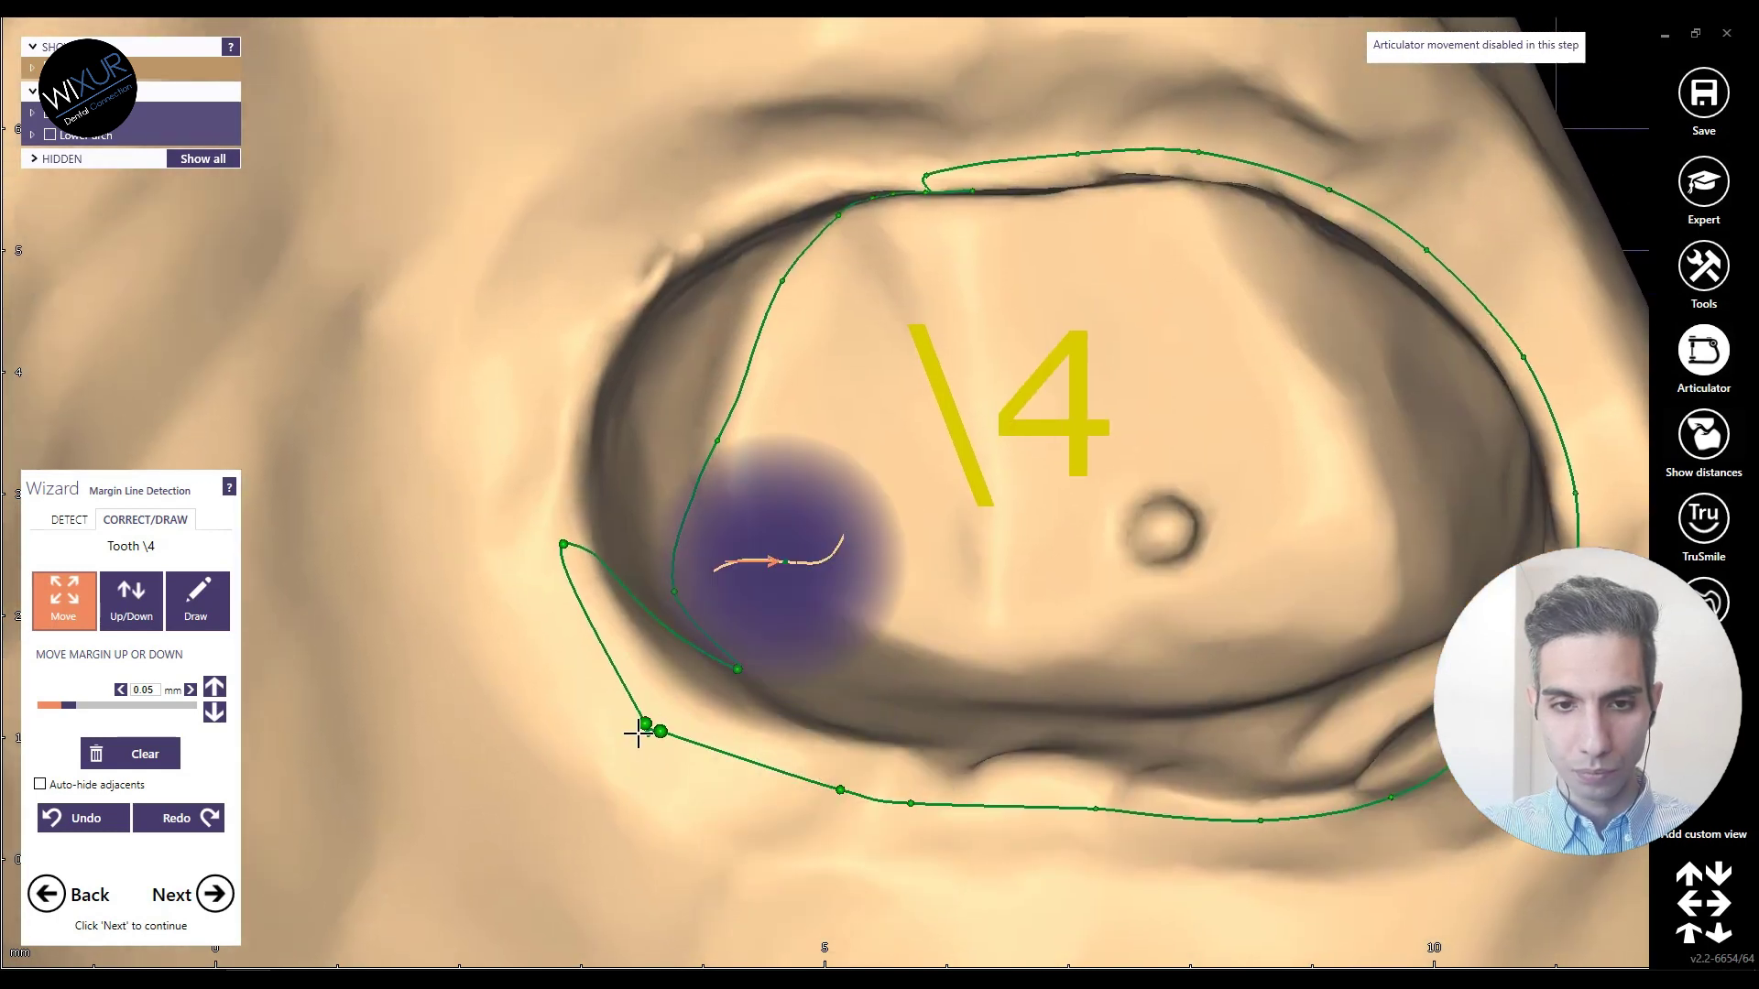
{"action": "mouse_move", "coordinate": [637, 723]}
{"action": "left_mouse_down"}
{"action": "mouse_move", "coordinate": [726, 659]}
{"action": "mouse_move", "coordinate": [583, 358]}
{"action": "left_mouse_up"}
{"action": "left_click_drag", "start_coordinate": [683, 604], "coordinate": [779, 275]}
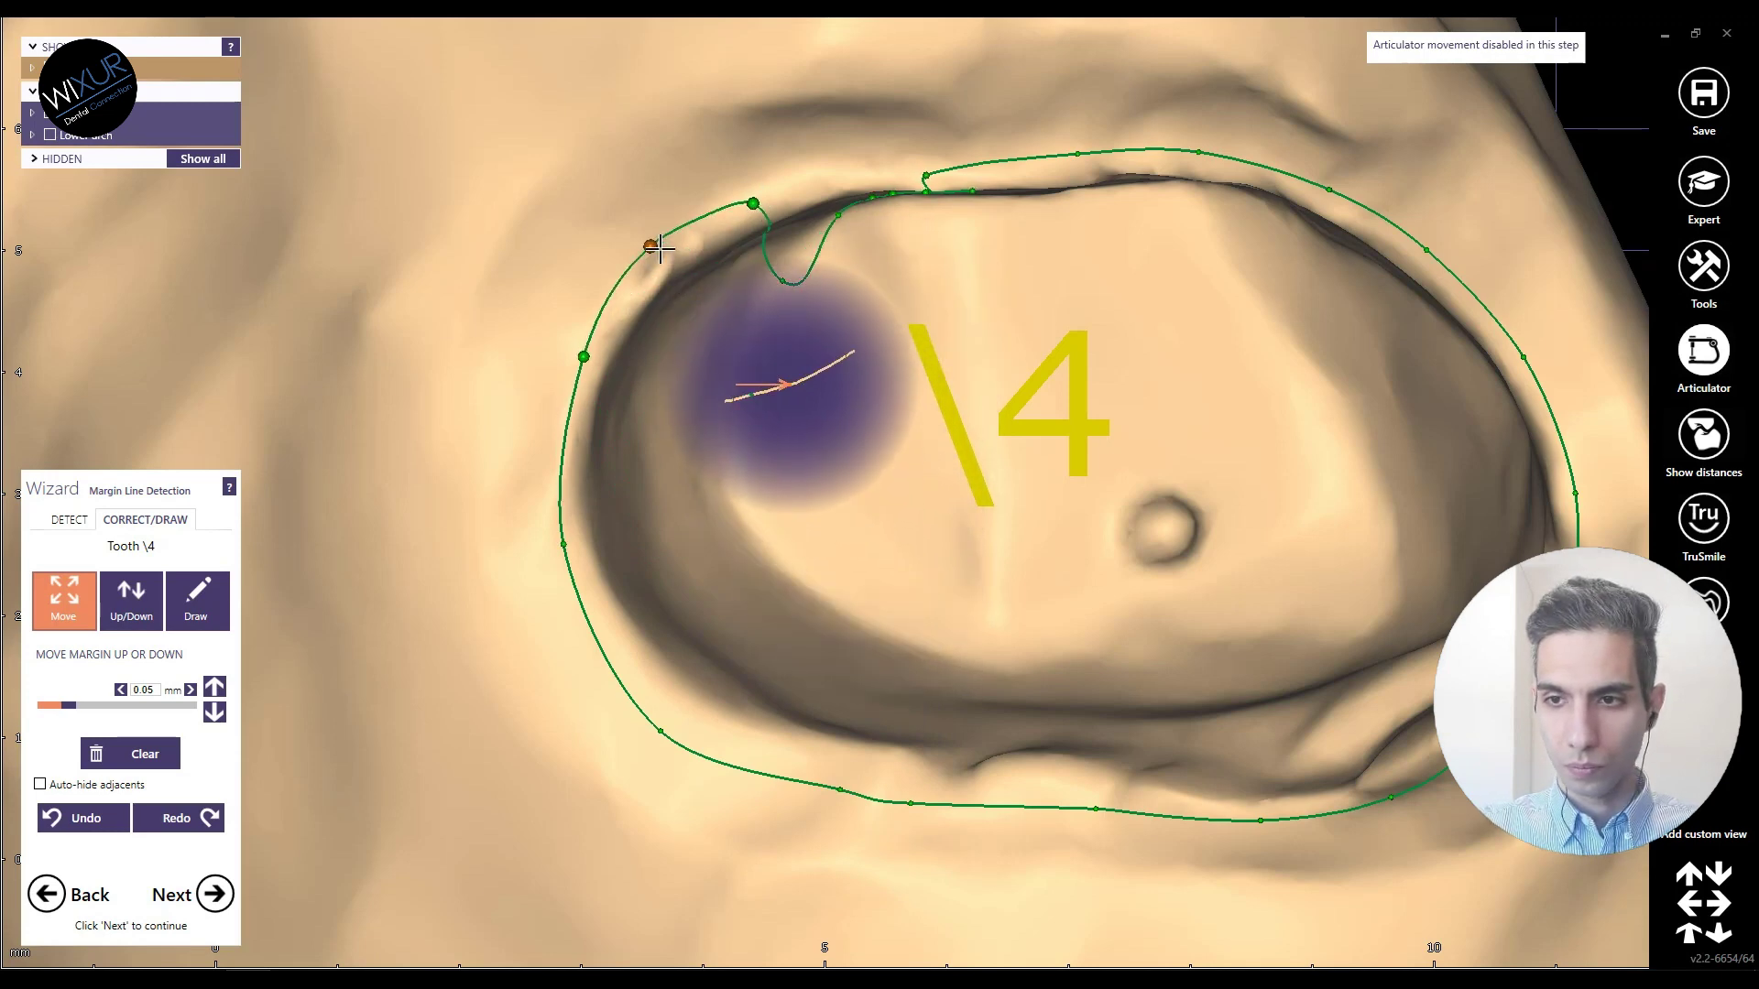
{"action": "middle_click_drag", "start_coordinate": [777, 394], "coordinate": [777, 499]}
{"action": "right_click_drag", "start_coordinate": [777, 499], "coordinate": [775, 469]}
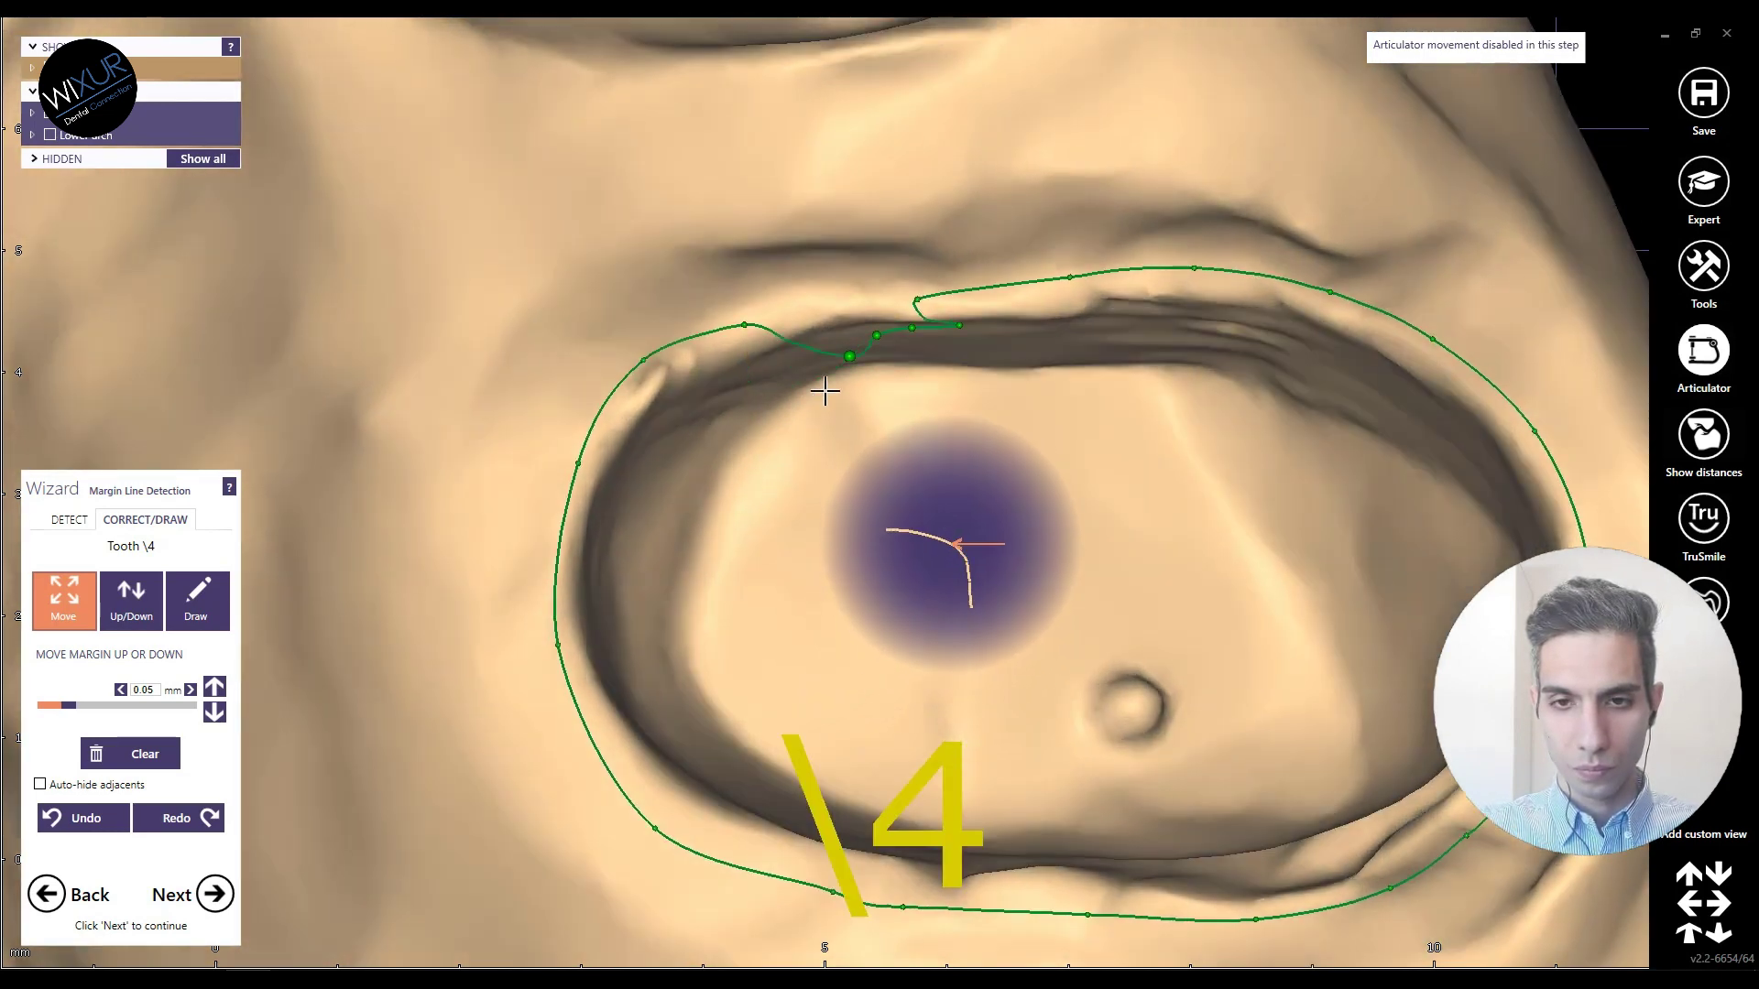
{"action": "left_click_drag", "start_coordinate": [881, 342], "coordinate": [953, 332]}
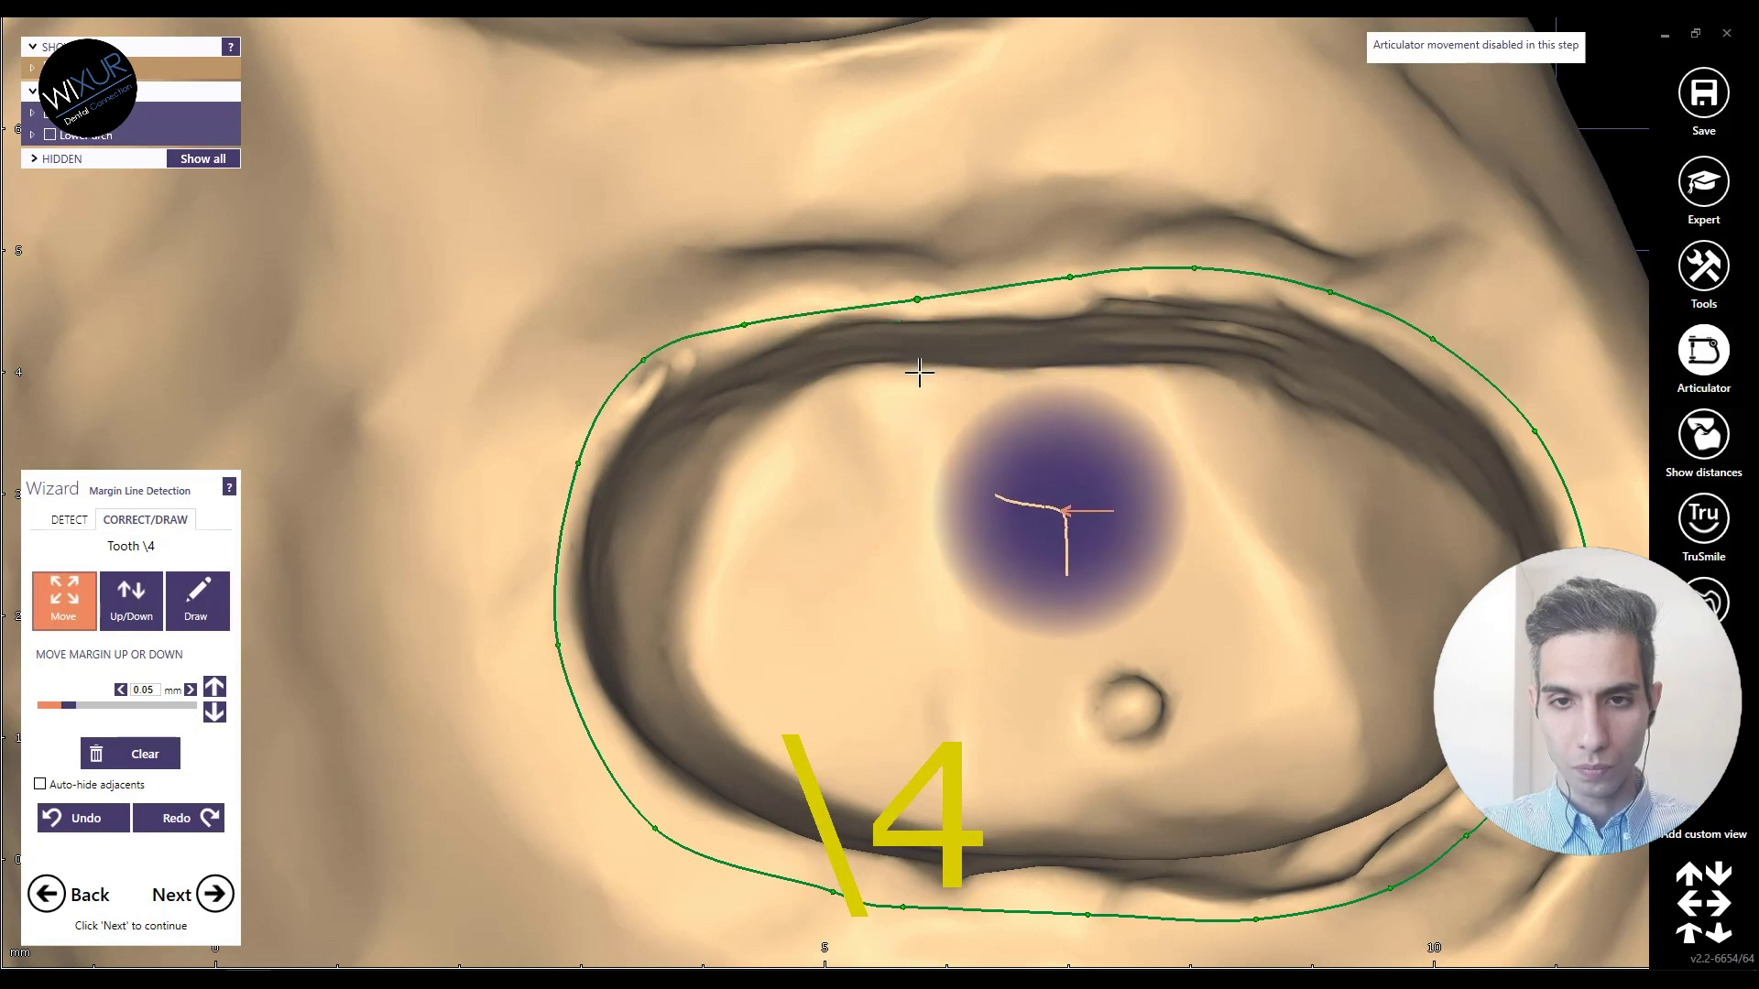
{"action": "right_click_drag", "start_coordinate": [952, 332], "coordinate": [922, 466]}
{"action": "scroll", "coordinate": [922, 466], "scroll_direction": "down", "scroll_amount": 6}
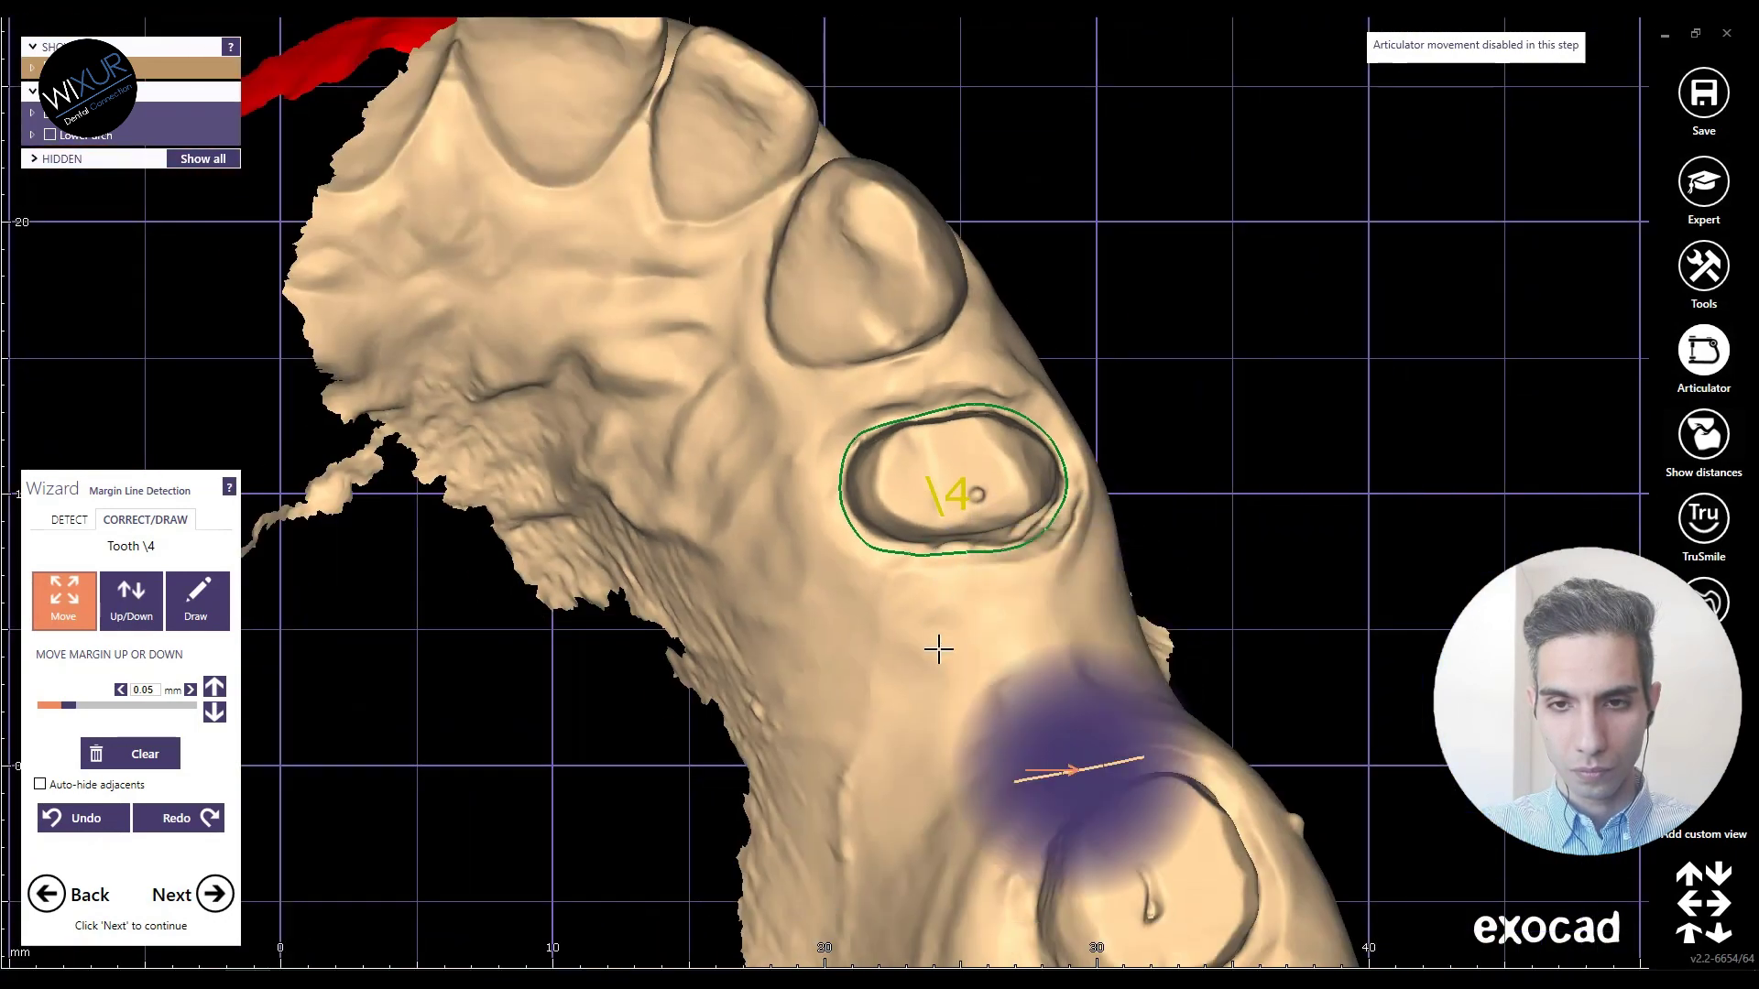
{"action": "scroll", "coordinate": [914, 563], "scroll_direction": "up", "scroll_amount": 2}
{"action": "scroll", "coordinate": [911, 538], "scroll_direction": "down", "scroll_amount": 1}
{"action": "scroll", "coordinate": [974, 577], "scroll_direction": "up", "scroll_amount": 4}
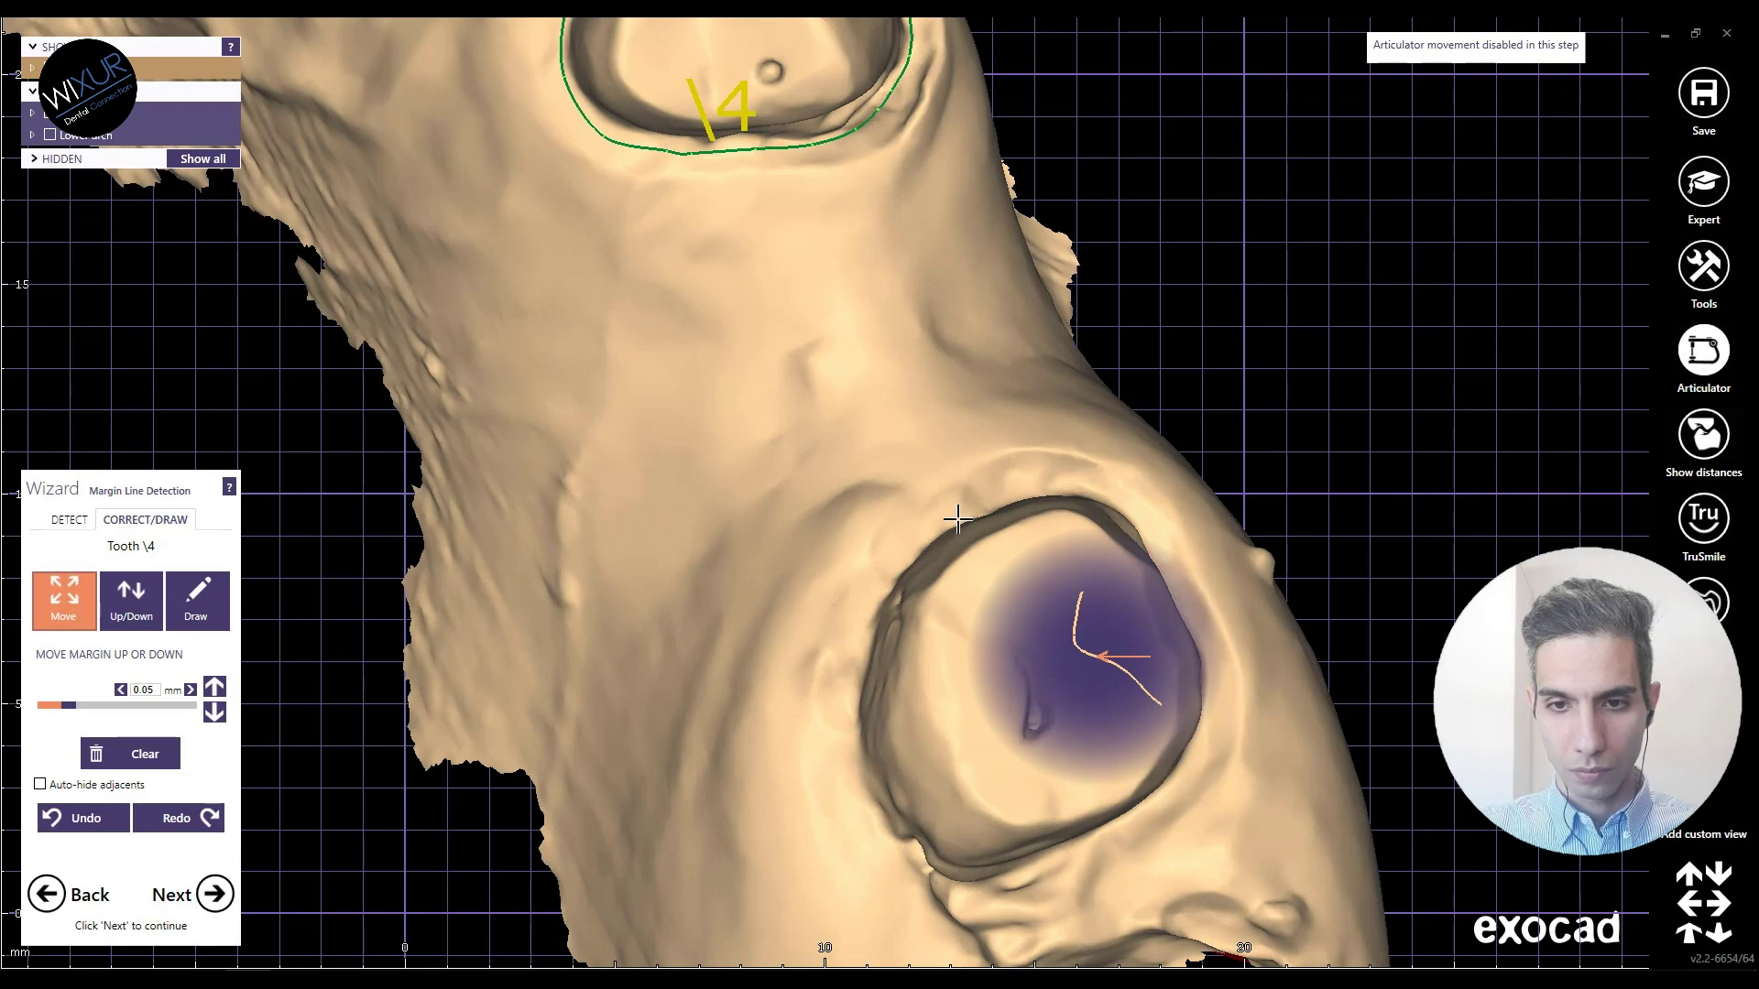
Step: Pull the /4 margin line toward the prep edge and inspect it from several sides
{"action": "scroll", "coordinate": [591, 612], "scroll_direction": "down", "scroll_amount": 4}
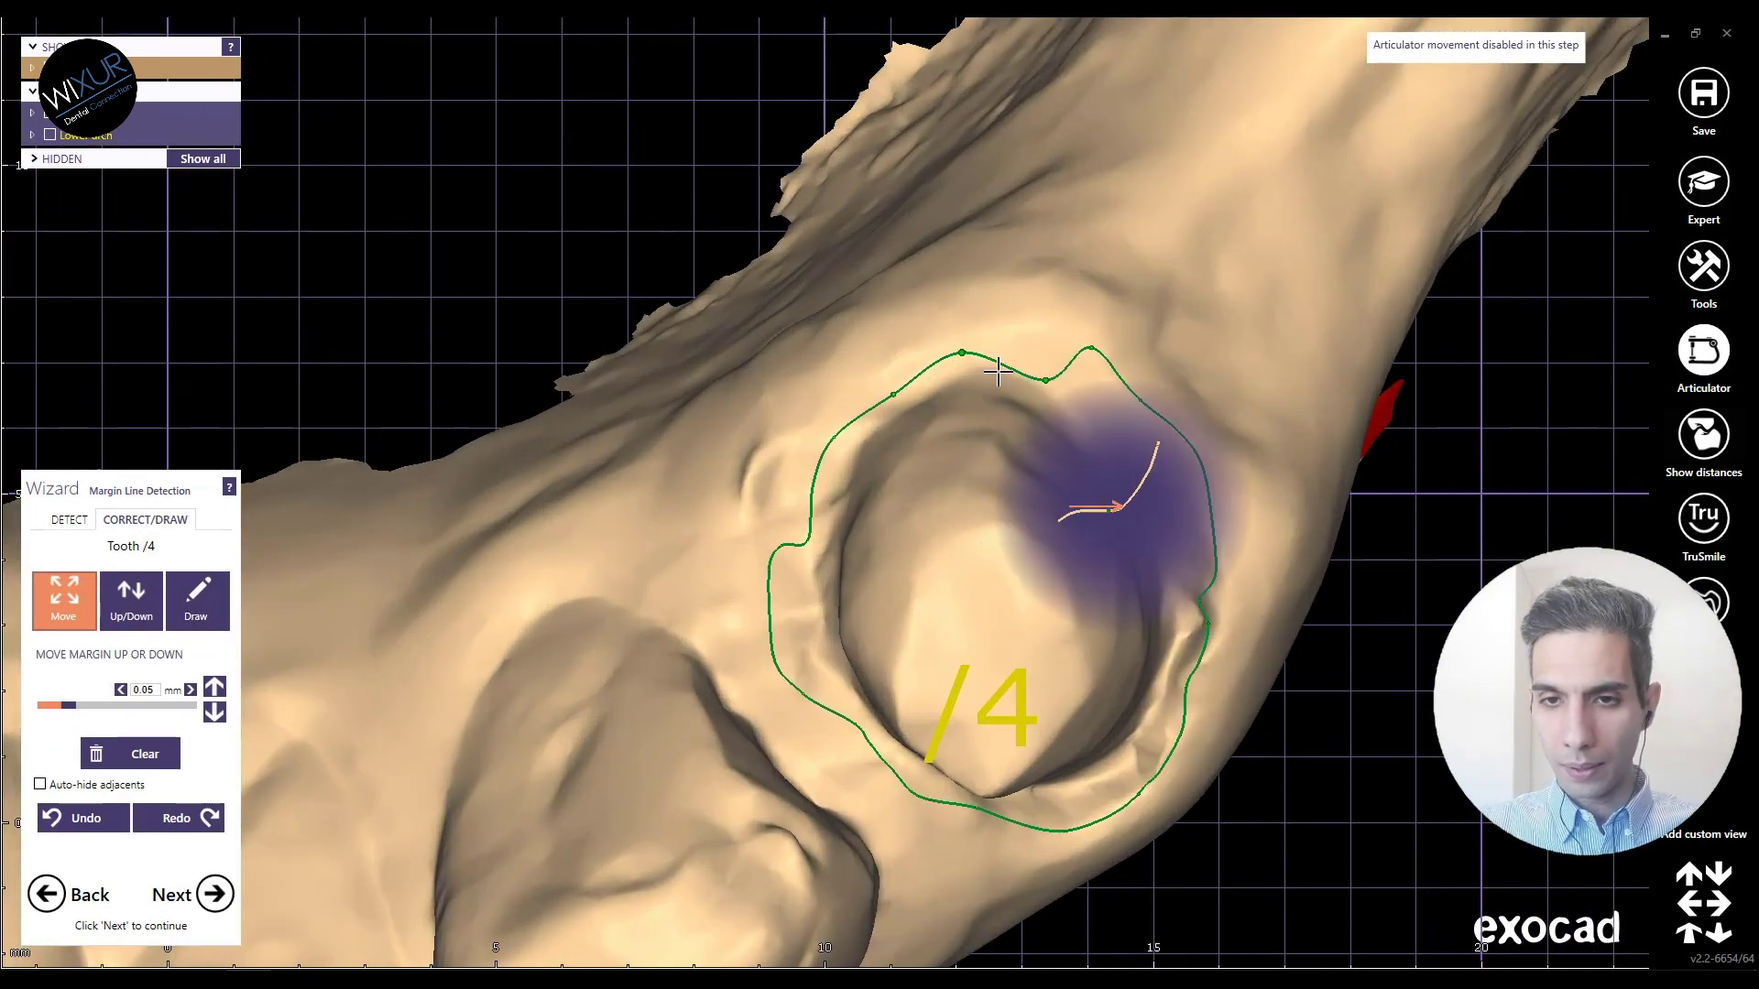
{"action": "left_click_drag", "start_coordinate": [1096, 372], "coordinate": [1187, 447]}
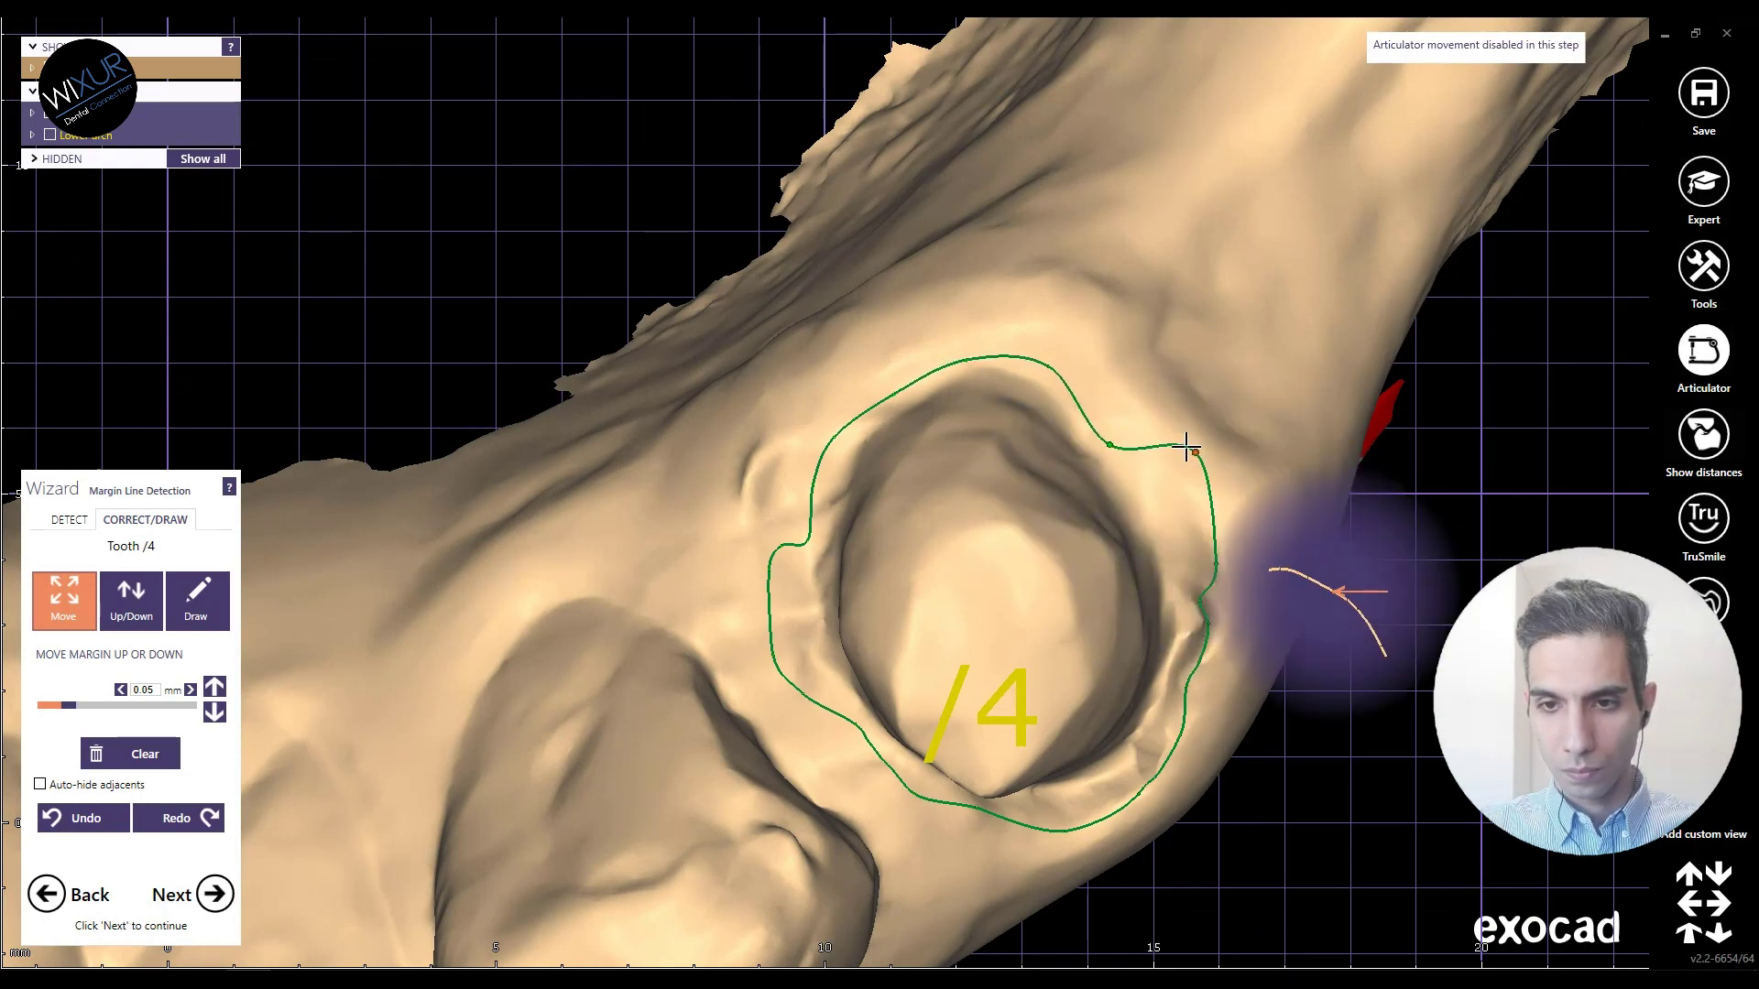
{"action": "right_click_drag", "start_coordinate": [1209, 513], "coordinate": [1191, 572]}
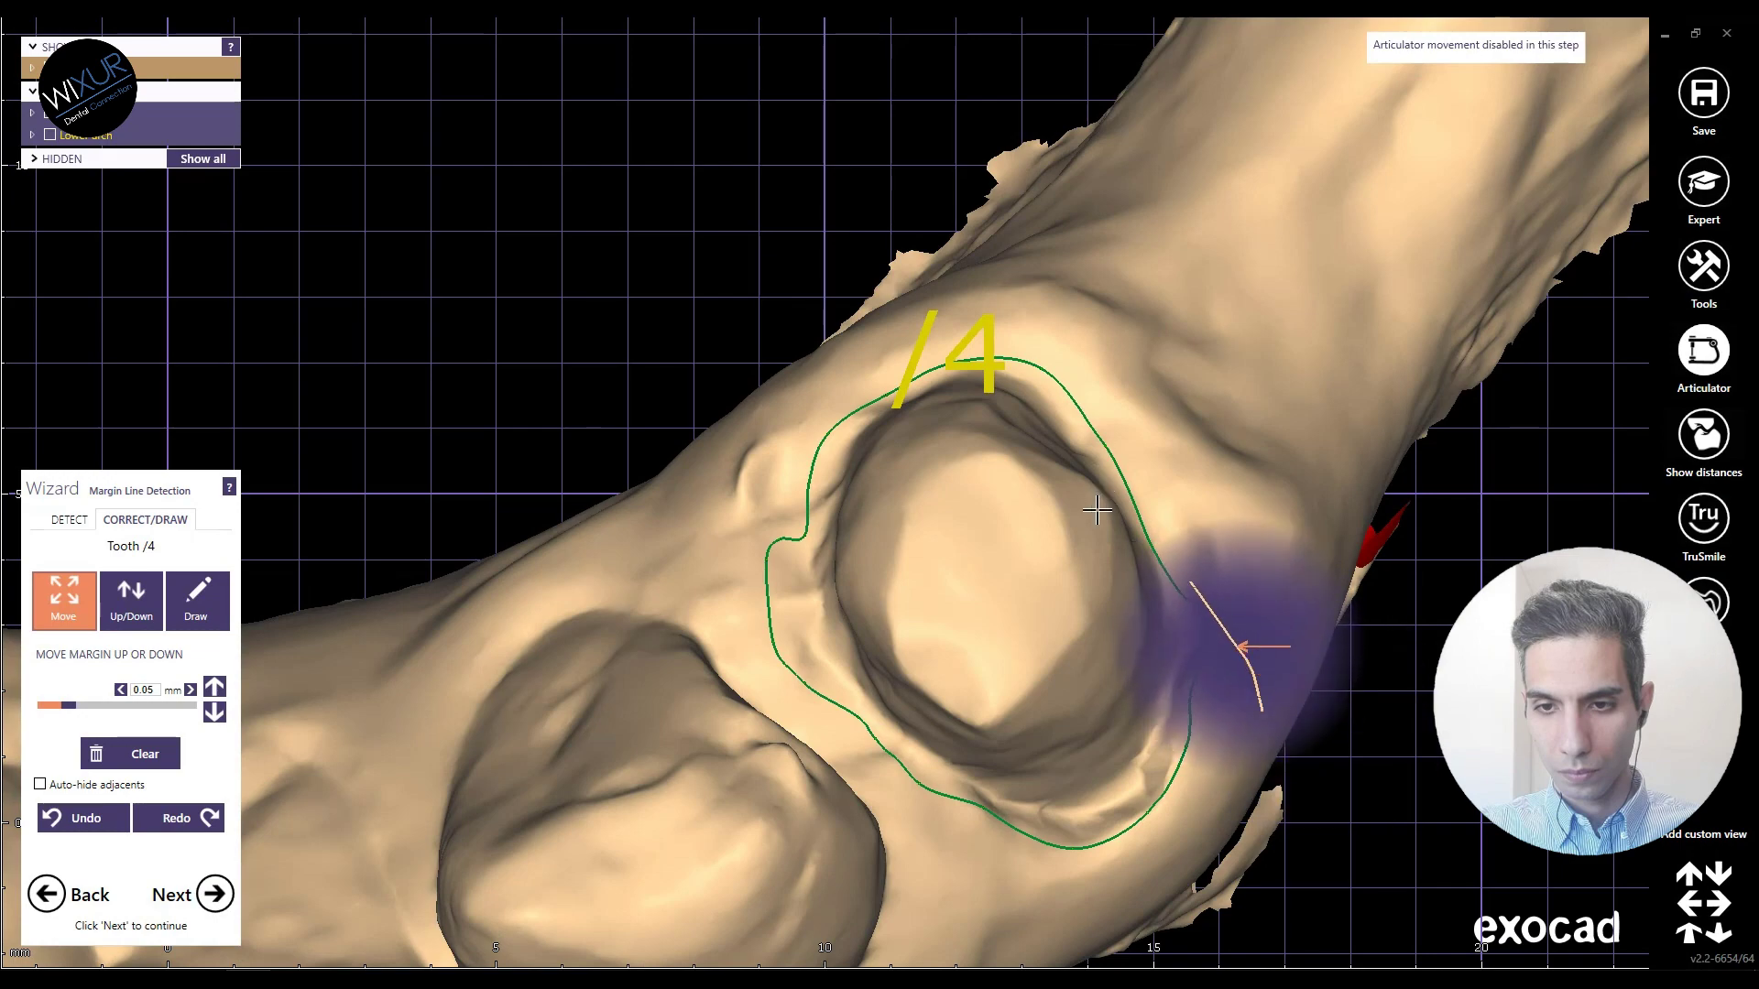
{"action": "right_click_drag", "start_coordinate": [1097, 511], "coordinate": [1072, 422]}
{"action": "scroll", "coordinate": [1063, 394], "scroll_direction": "up", "scroll_amount": 3}
{"action": "scroll", "coordinate": [918, 391], "scroll_direction": "down", "scroll_amount": 3}
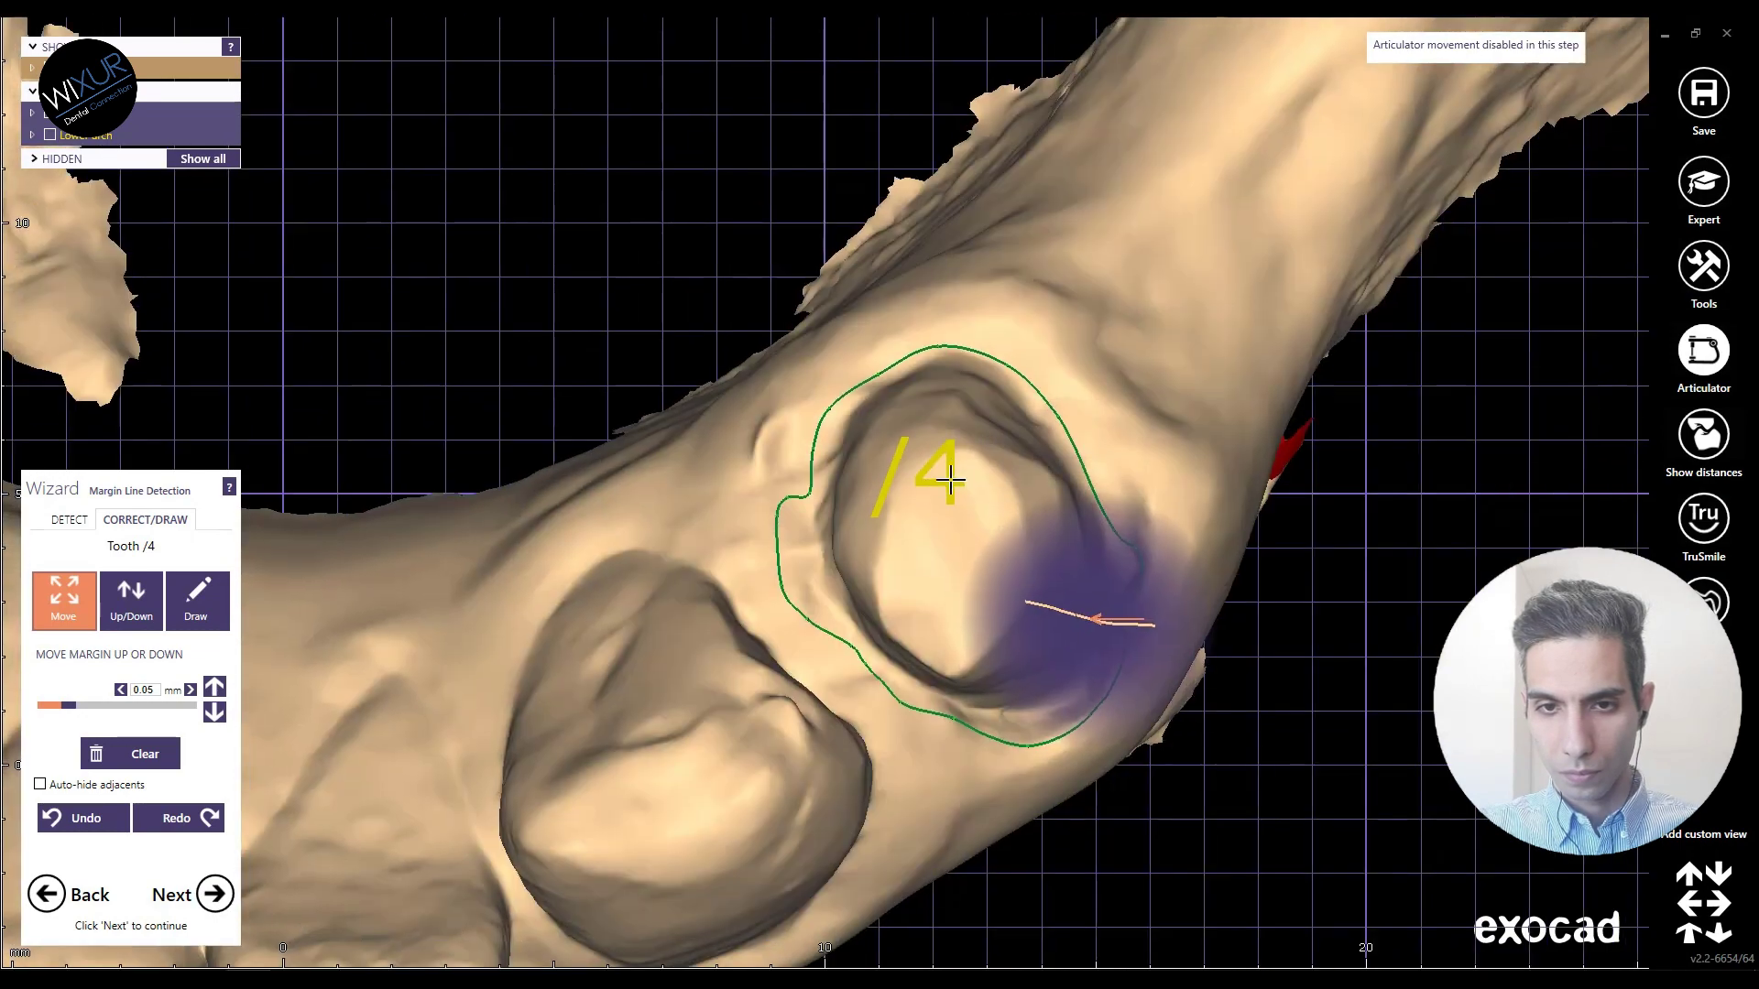
{"action": "right_click_drag", "start_coordinate": [916, 394], "coordinate": [871, 403]}
{"action": "scroll", "coordinate": [851, 399], "scroll_direction": "up", "scroll_amount": 3}
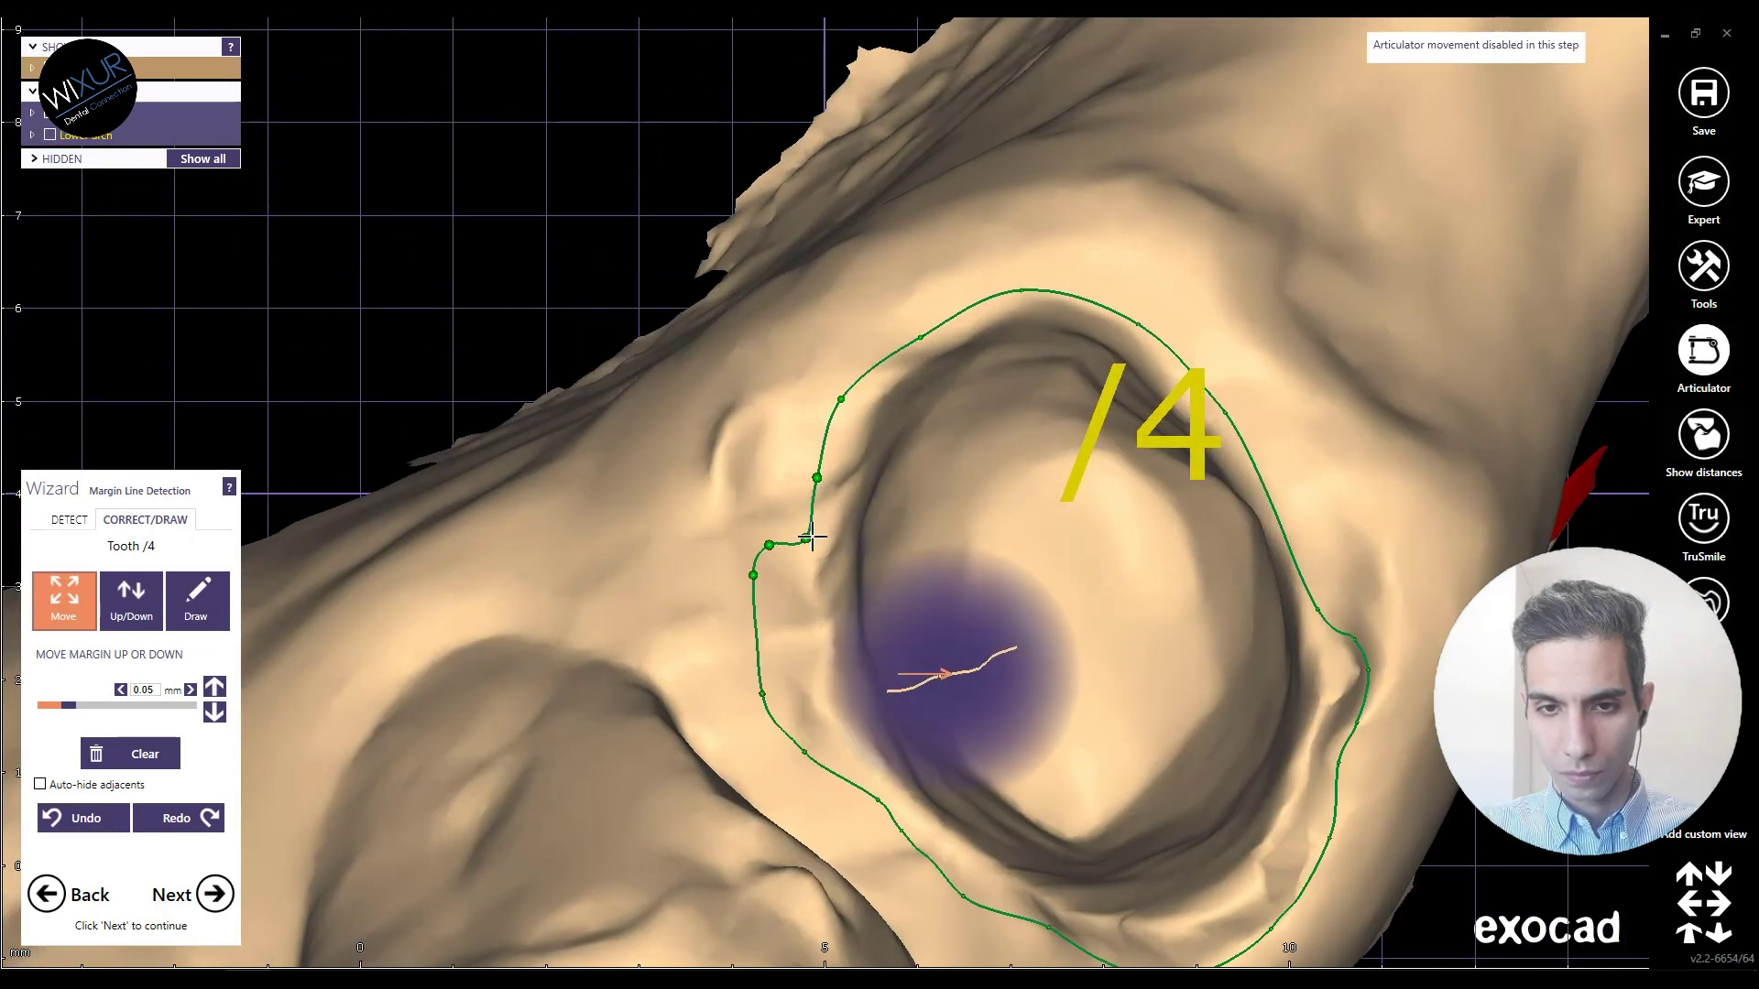
{"action": "right_click_drag", "start_coordinate": [901, 584], "coordinate": [929, 451]}
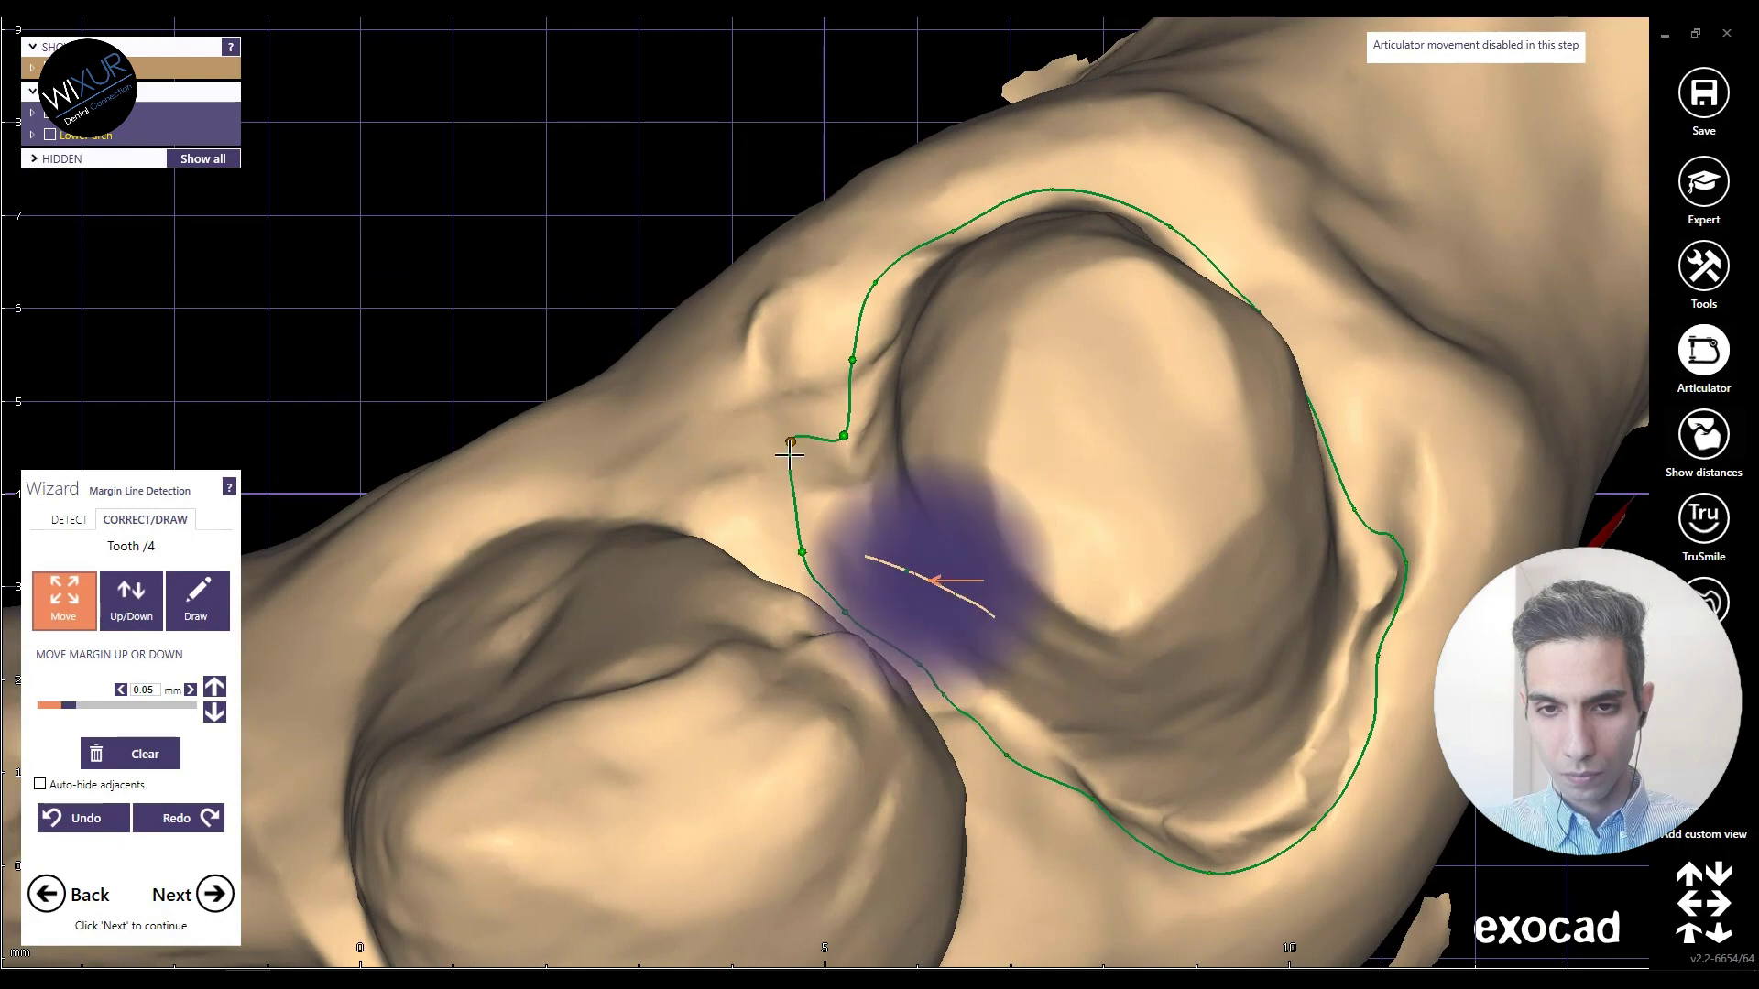
{"action": "right_click_drag", "start_coordinate": [945, 595], "coordinate": [810, 497]}
Step: Check the full /4 margin loop, then advance to the Crown Bottoms step
{"action": "scroll", "coordinate": [810, 498], "scroll_direction": "up", "scroll_amount": 3}
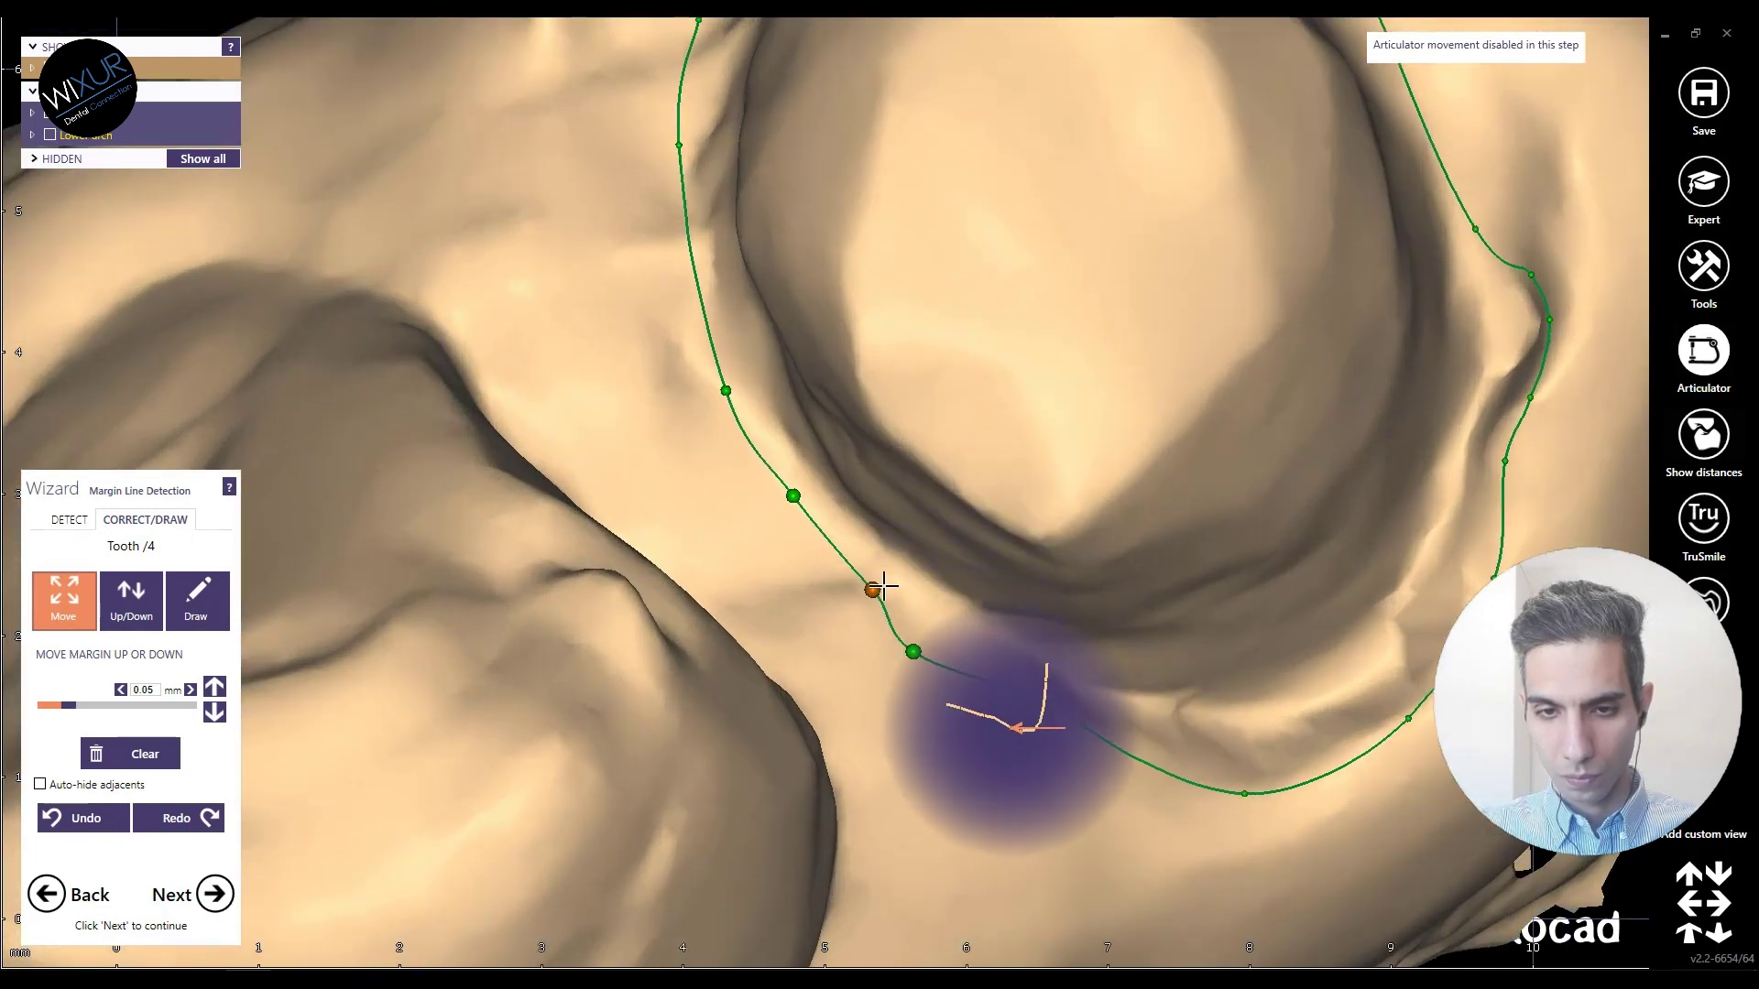
{"action": "scroll", "coordinate": [1051, 683], "scroll_direction": "down", "scroll_amount": 3}
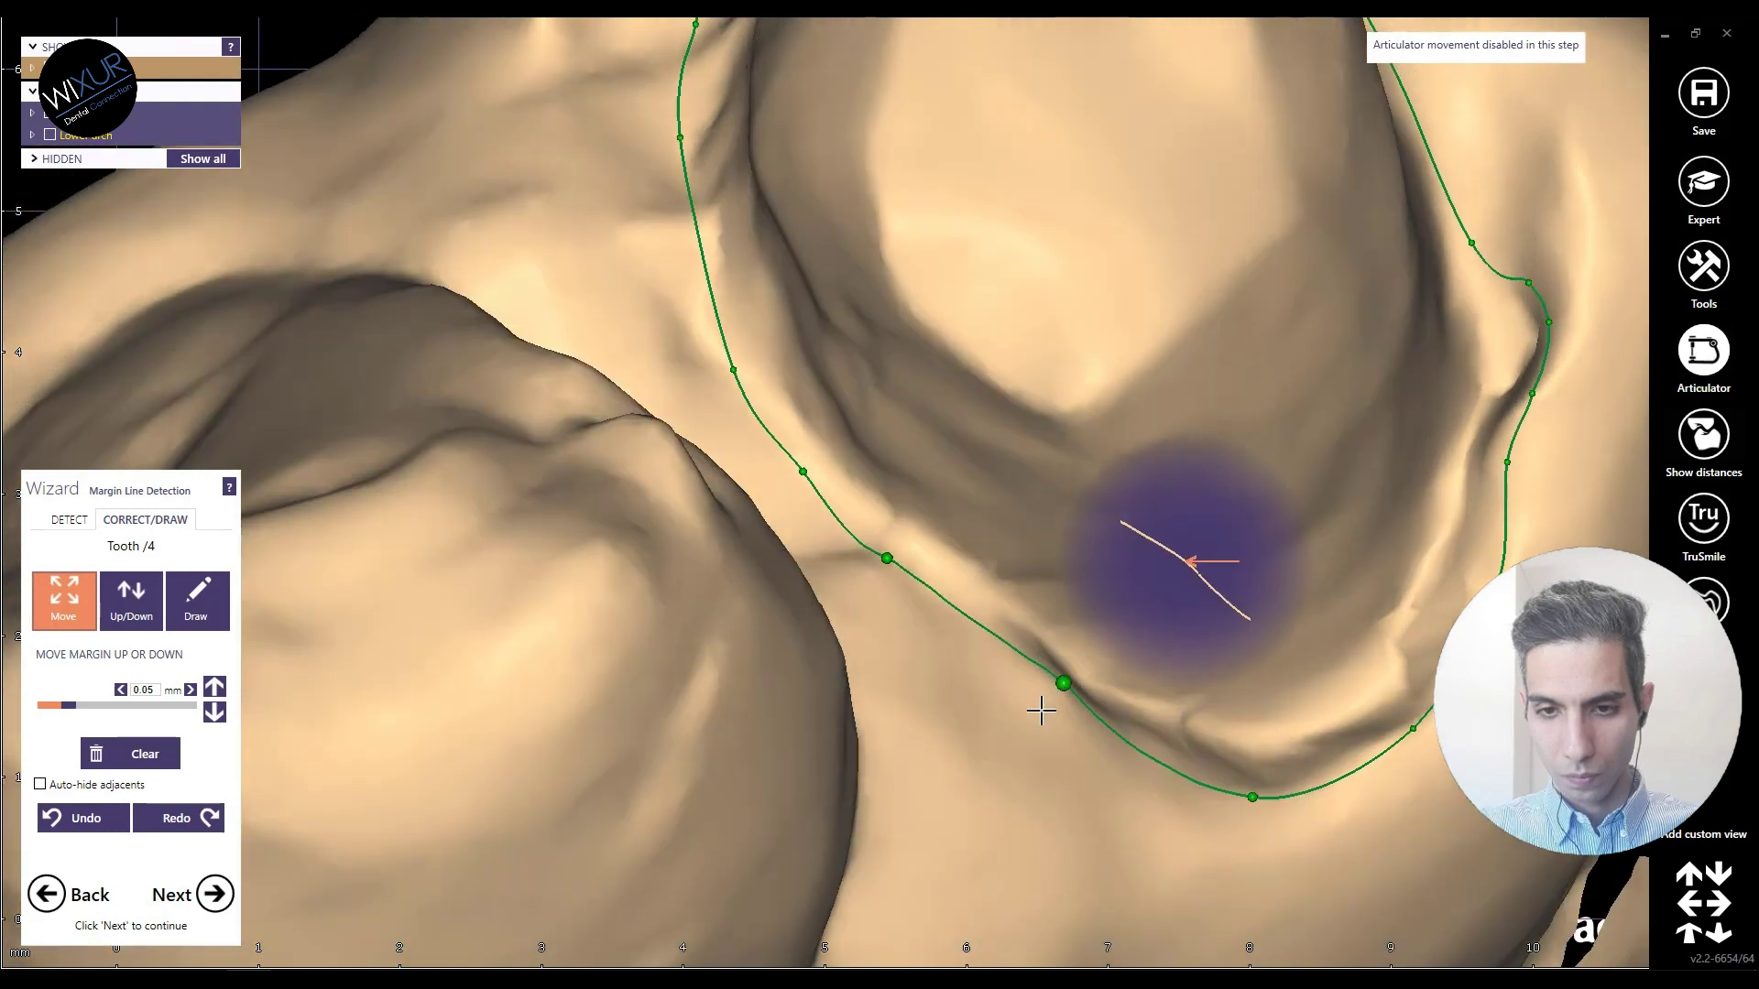
{"action": "scroll", "coordinate": [1048, 687], "scroll_direction": "up", "scroll_amount": 3}
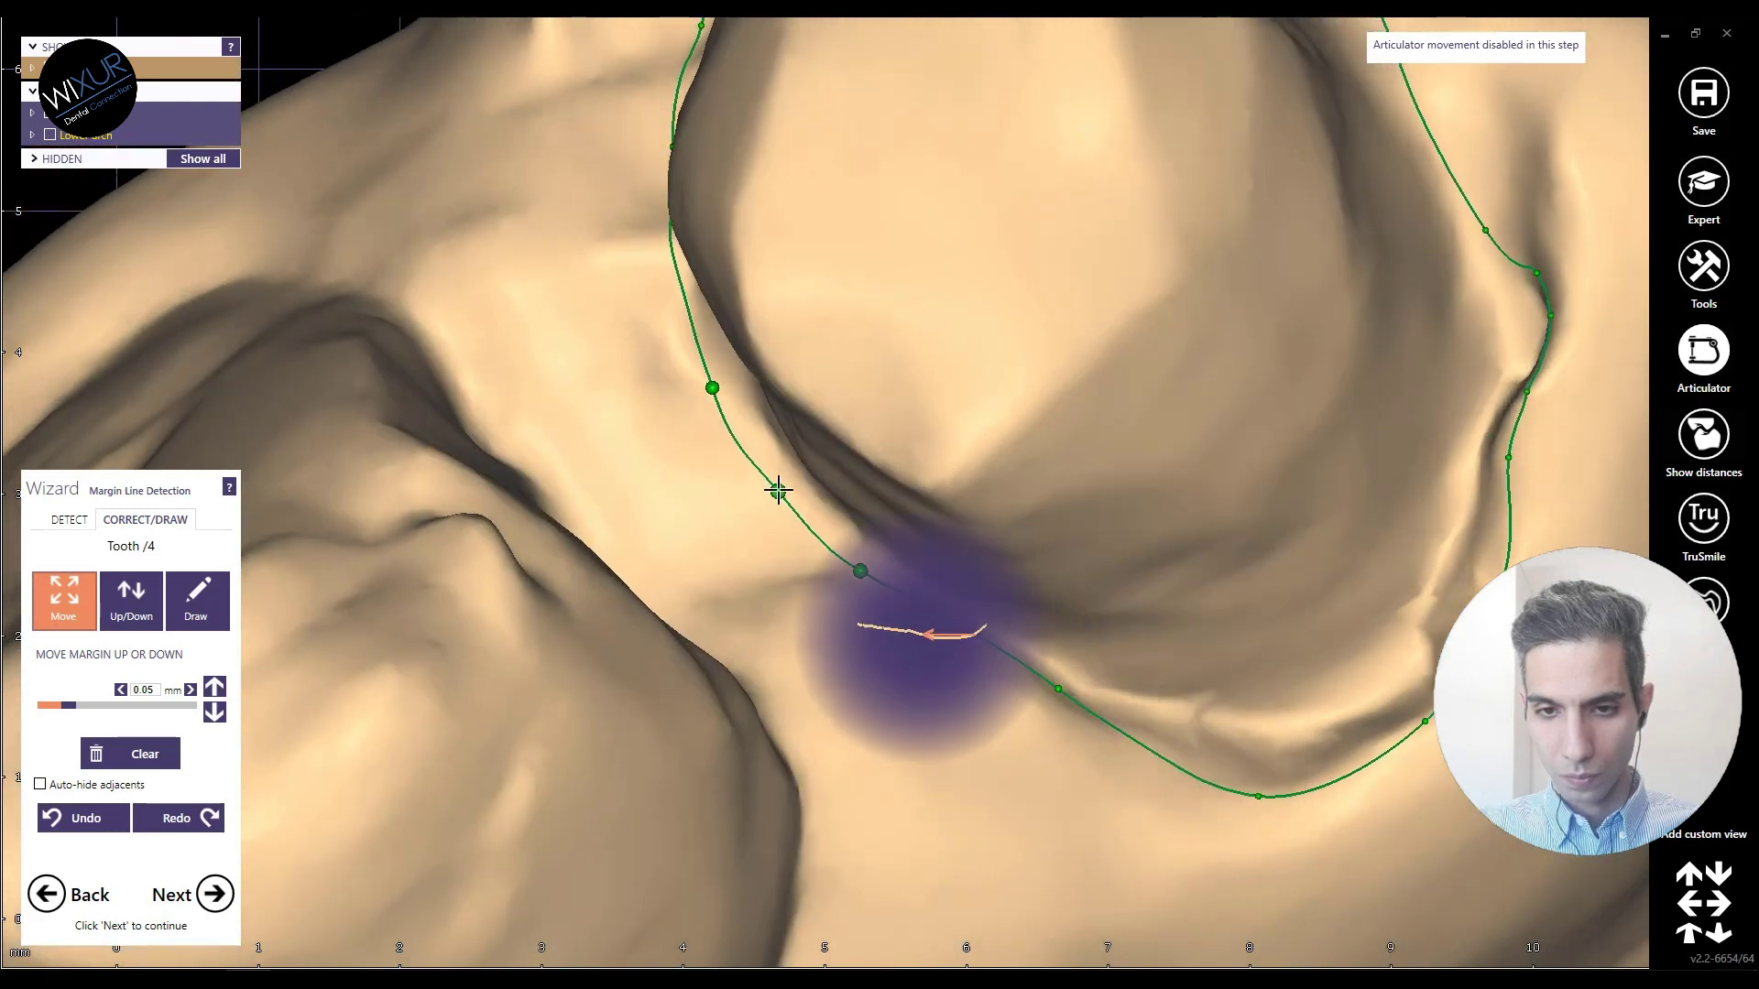
{"action": "scroll", "coordinate": [915, 597], "scroll_direction": "down", "scroll_amount": 3}
{"action": "scroll", "coordinate": [836, 613], "scroll_direction": "up", "scroll_amount": 4}
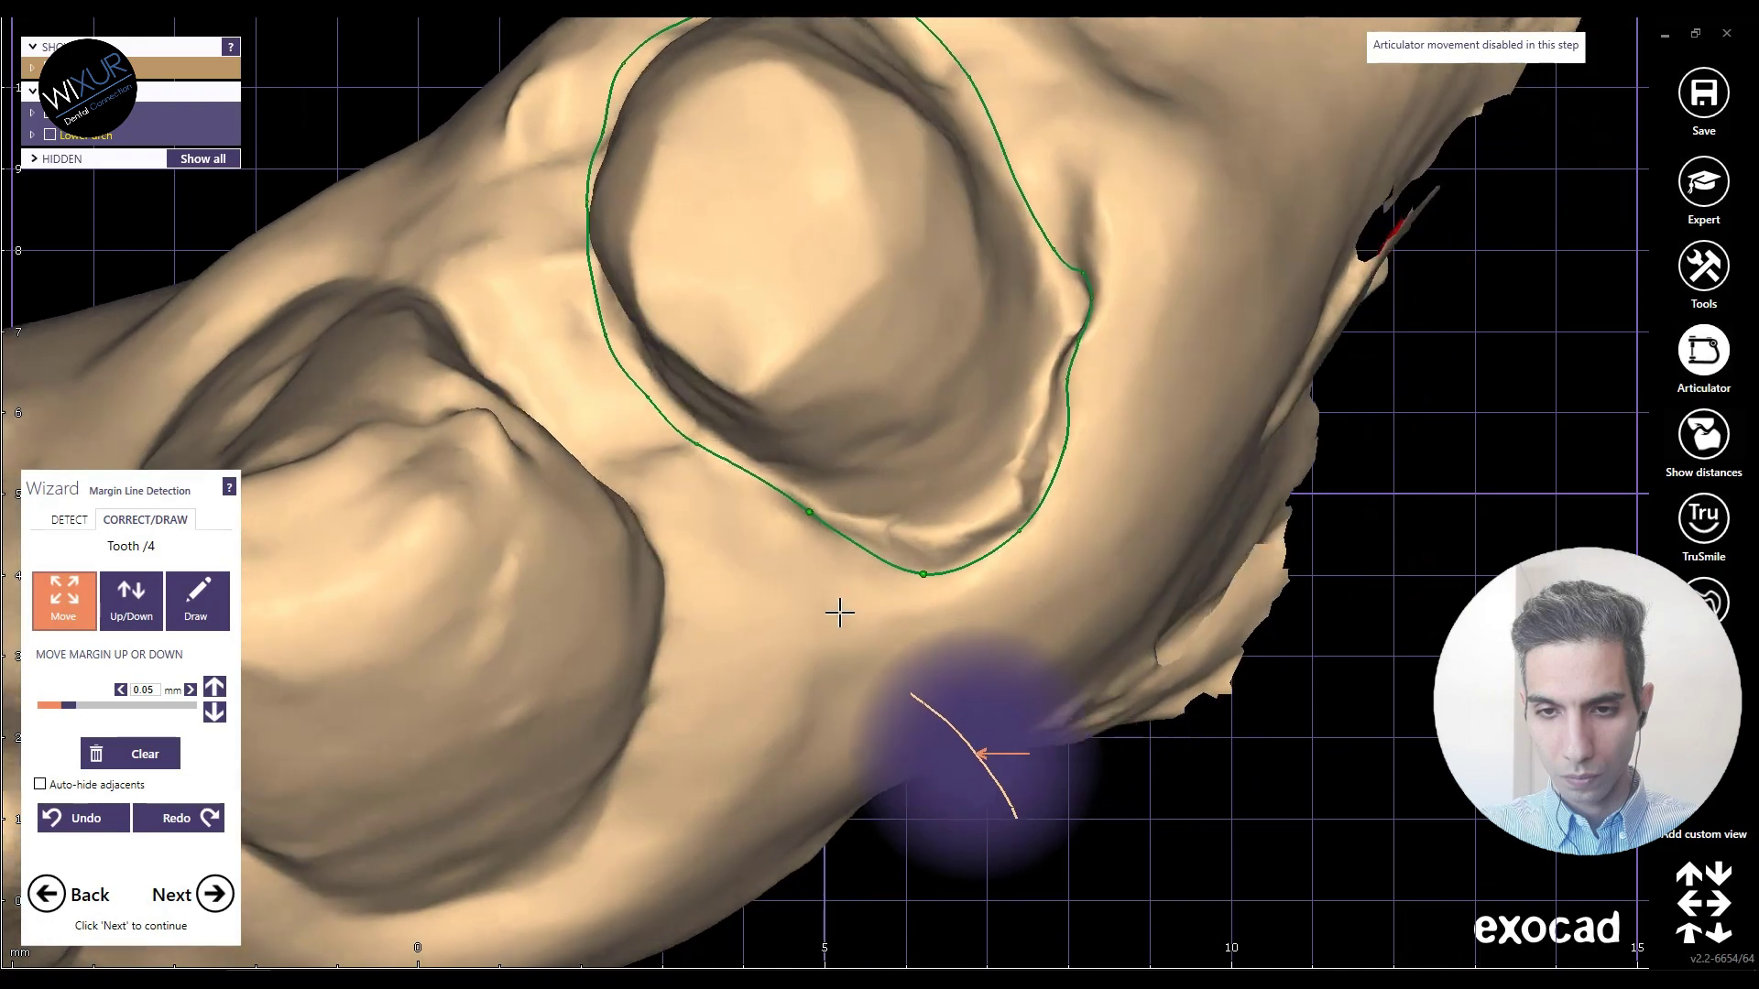
{"action": "right_click_drag", "start_coordinate": [1025, 559], "coordinate": [895, 559]}
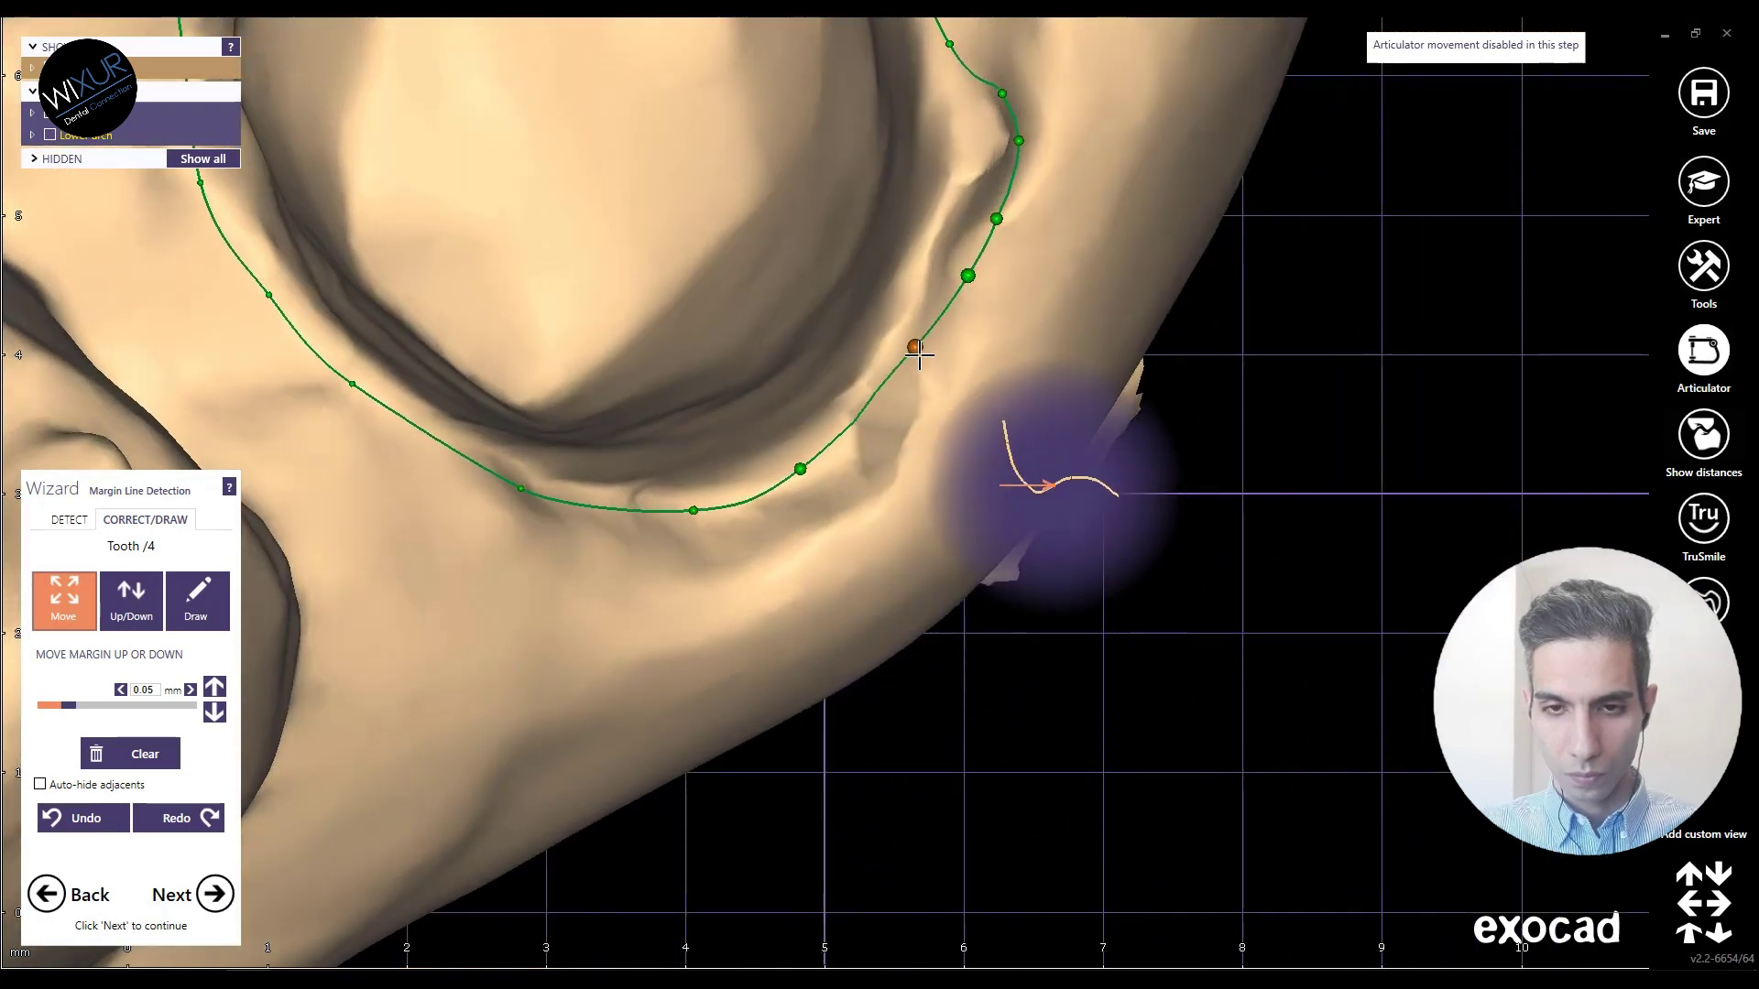
{"action": "right_click_drag", "start_coordinate": [1001, 419], "coordinate": [960, 520]}
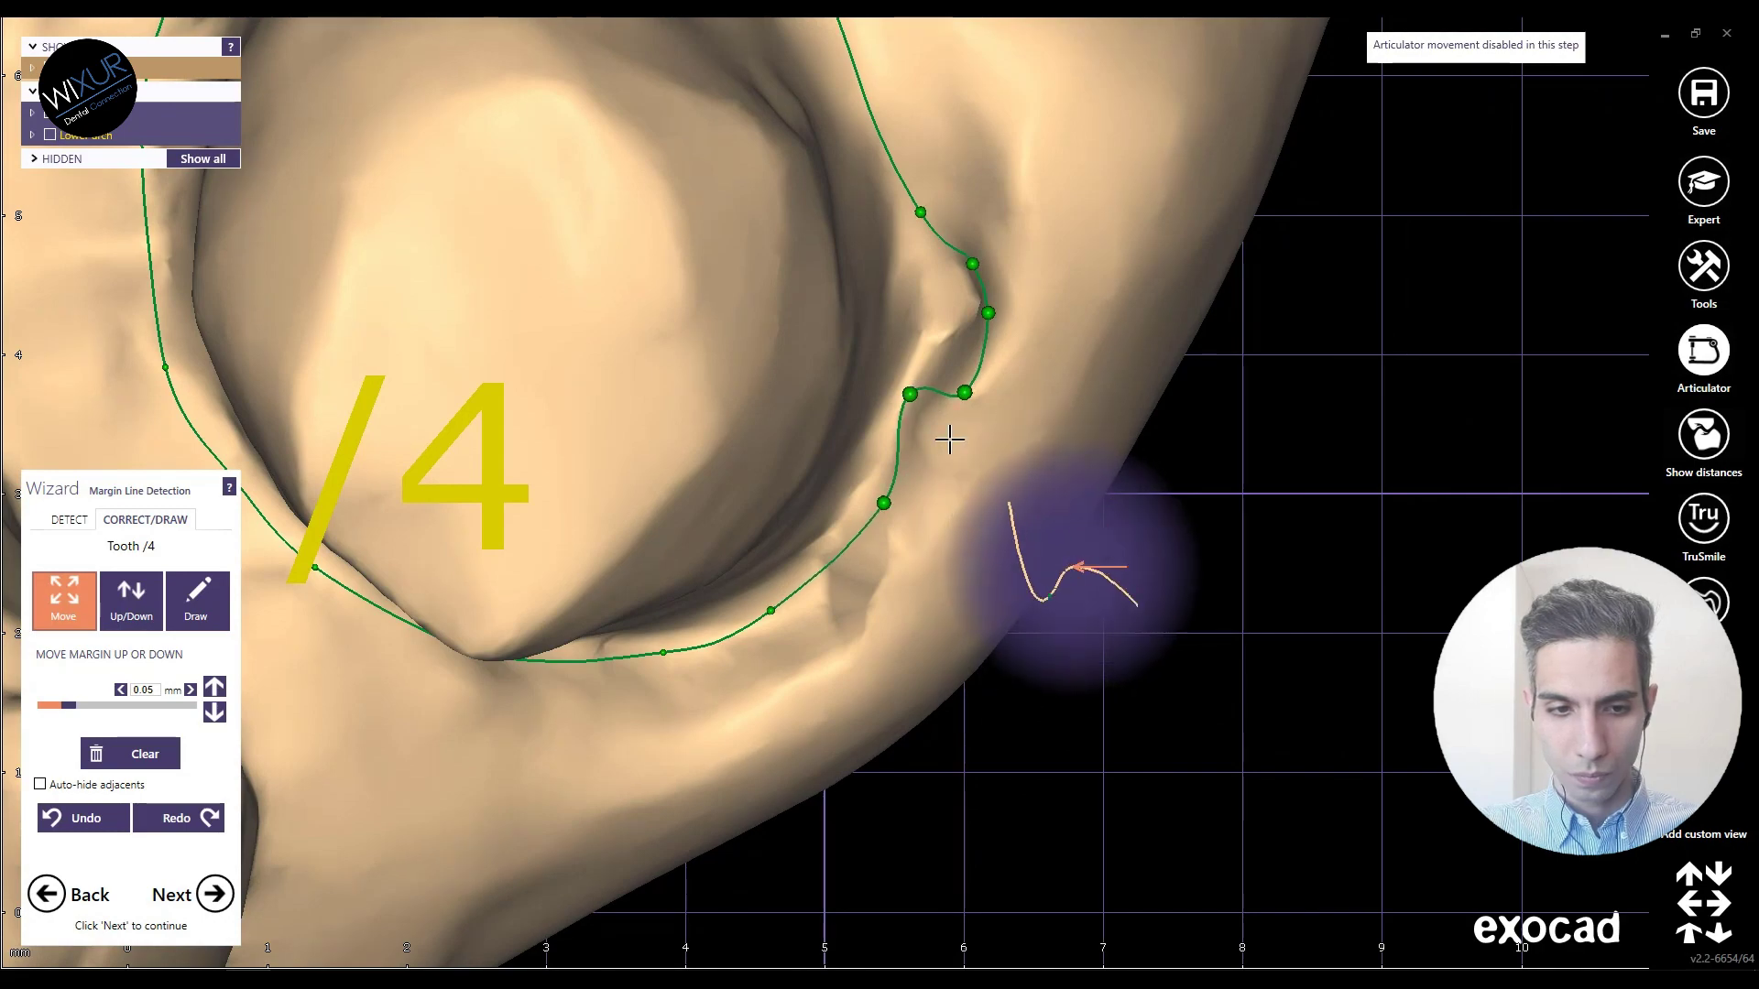
{"action": "middle_click_drag", "start_coordinate": [941, 434], "coordinate": [968, 548]}
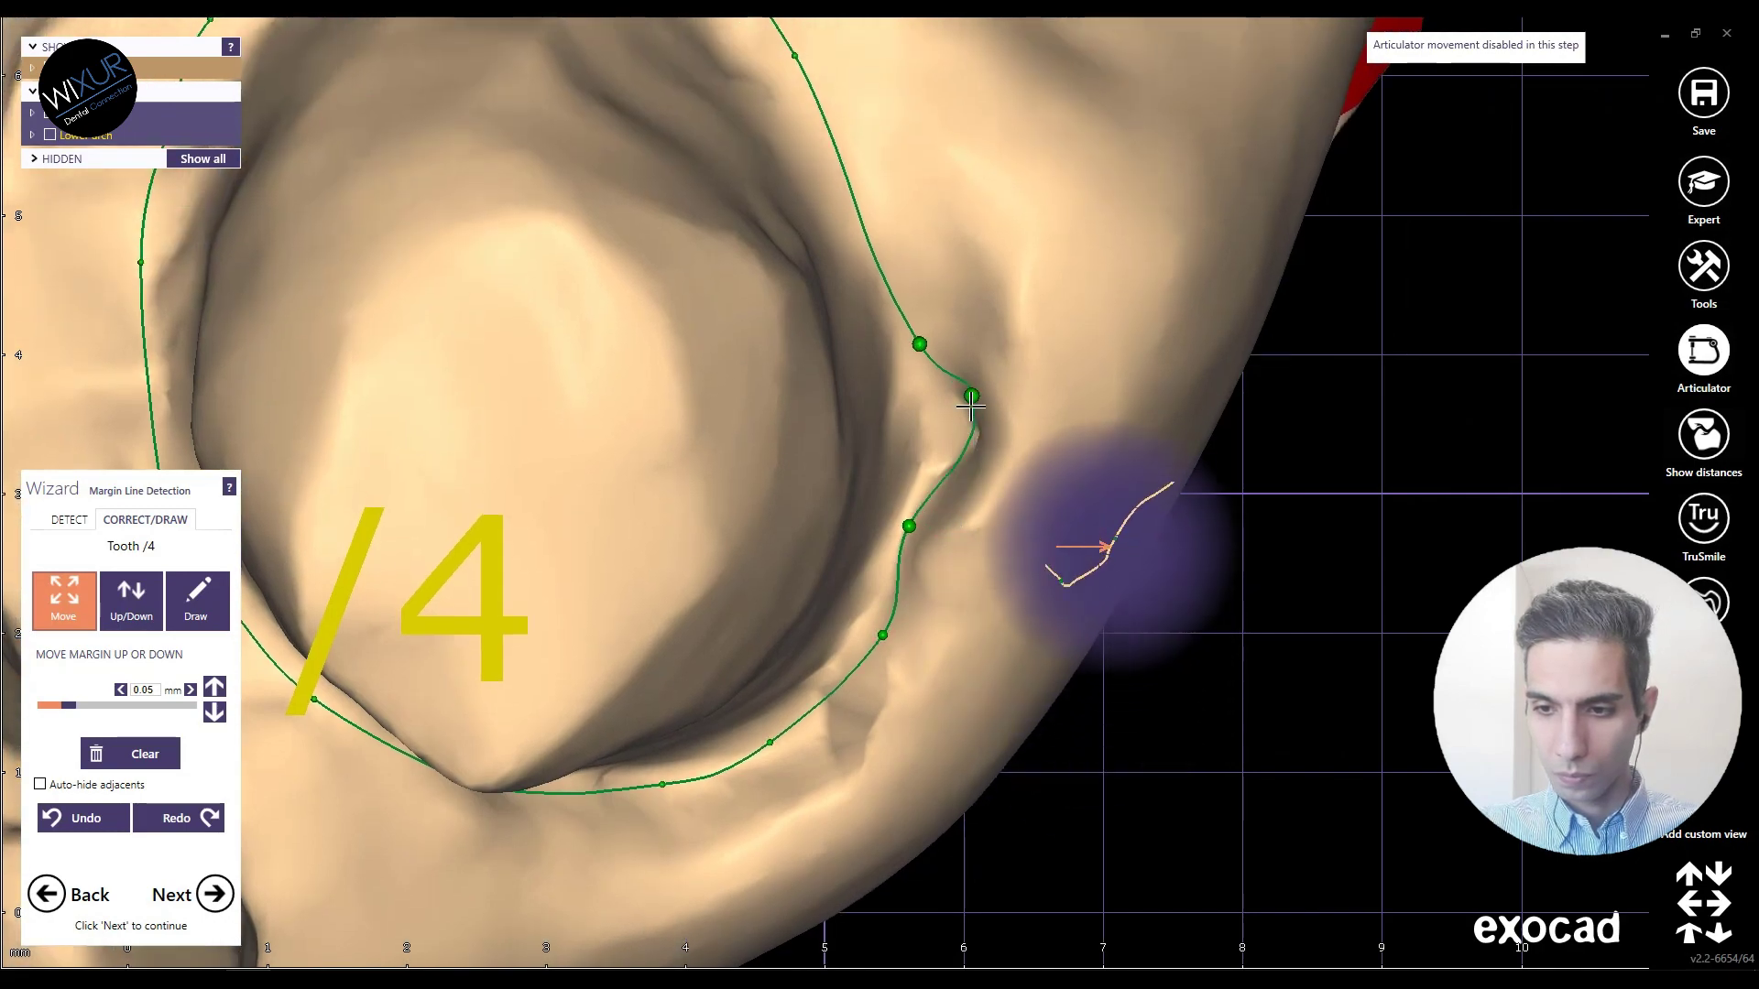
{"action": "scroll", "coordinate": [899, 357], "scroll_direction": "down", "scroll_amount": 5}
{"action": "right_click_drag", "start_coordinate": [998, 382], "coordinate": [374, 885]}
{"action": "scroll", "coordinate": [824, 345], "scroll_direction": "up", "scroll_amount": 2}
{"action": "scroll", "coordinate": [852, 389], "scroll_direction": "down", "scroll_amount": 2}
{"action": "scroll", "coordinate": [852, 389], "scroll_direction": "down", "scroll_amount": 5}
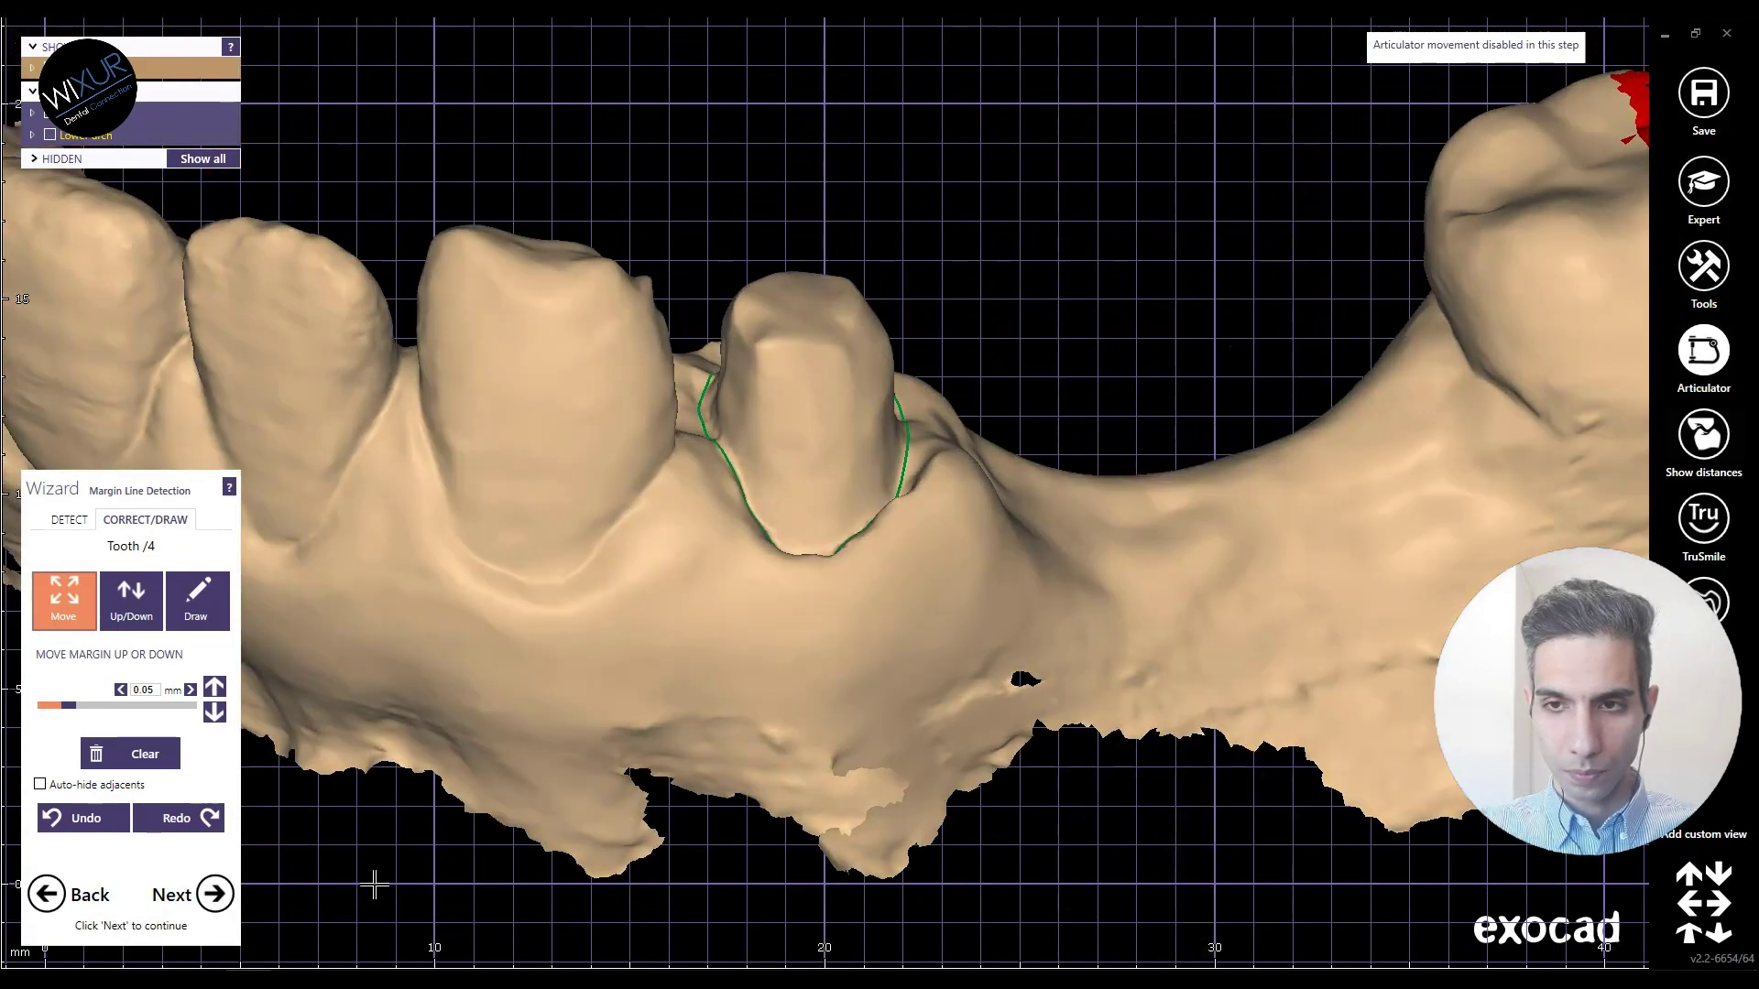
{"action": "key", "text": "Return"}
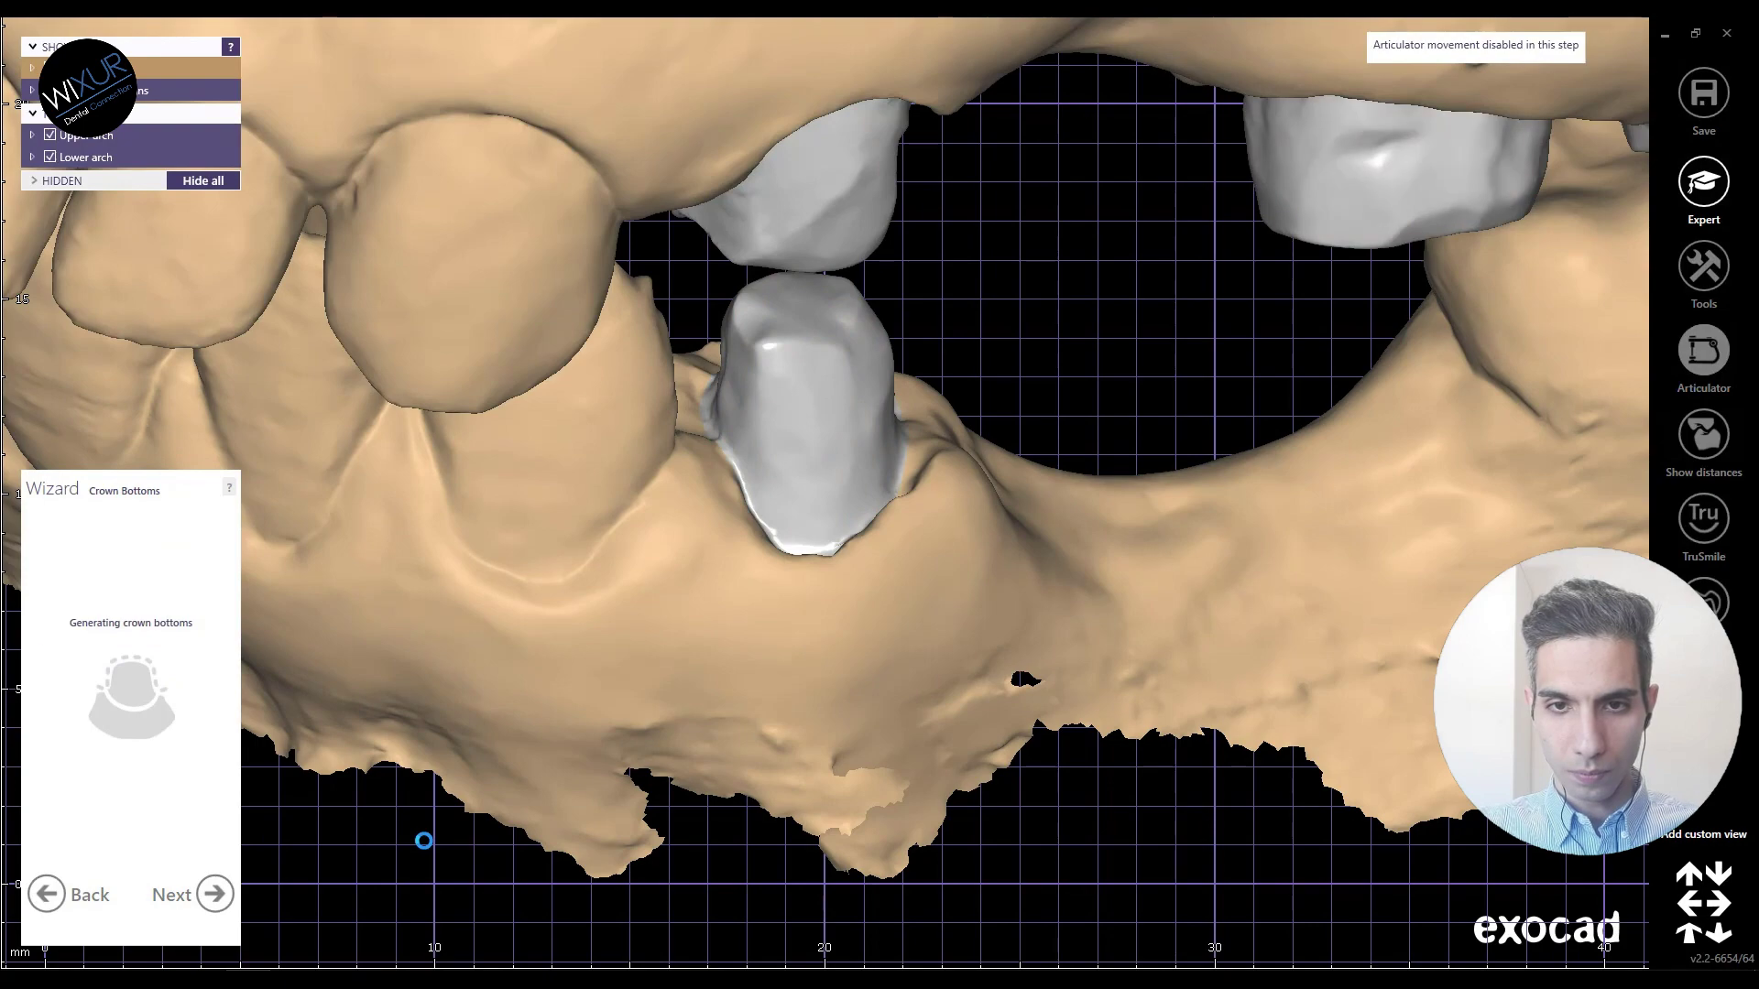
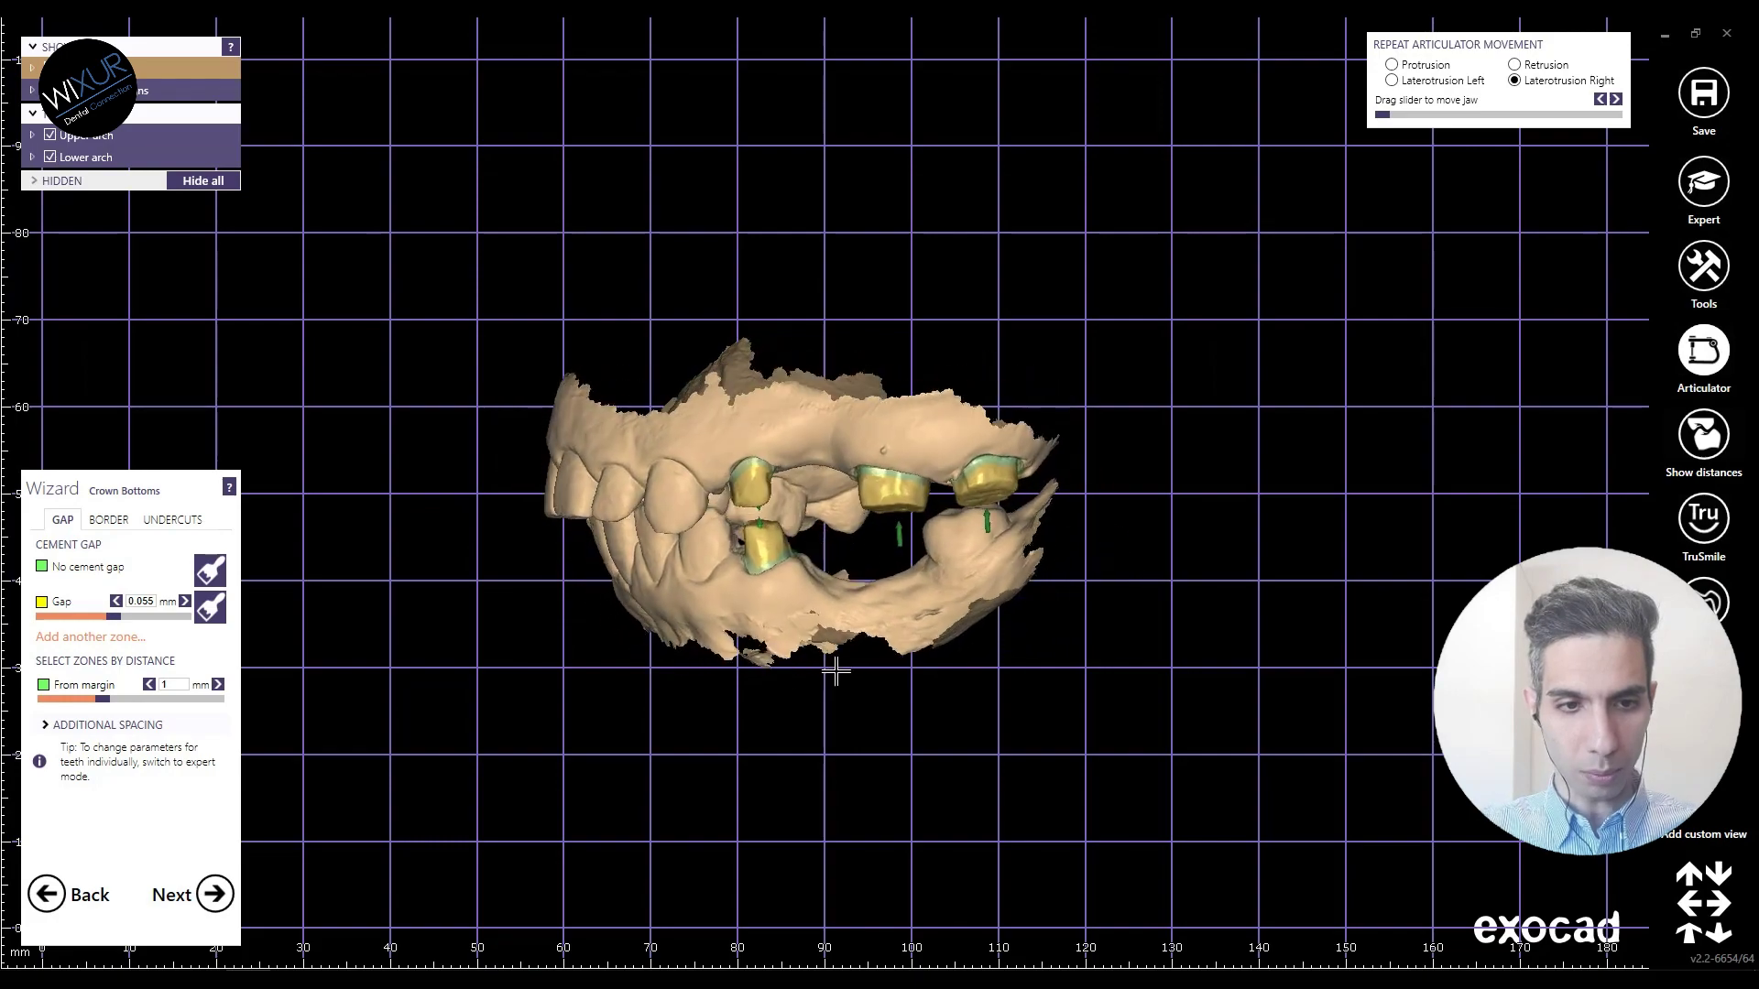
Step: Zoom the view on the crown bottoms once the 0.055 mm gap from 1 mm is set
{"action": "scroll", "coordinate": [834, 673], "scroll_direction": "up", "scroll_amount": 5}
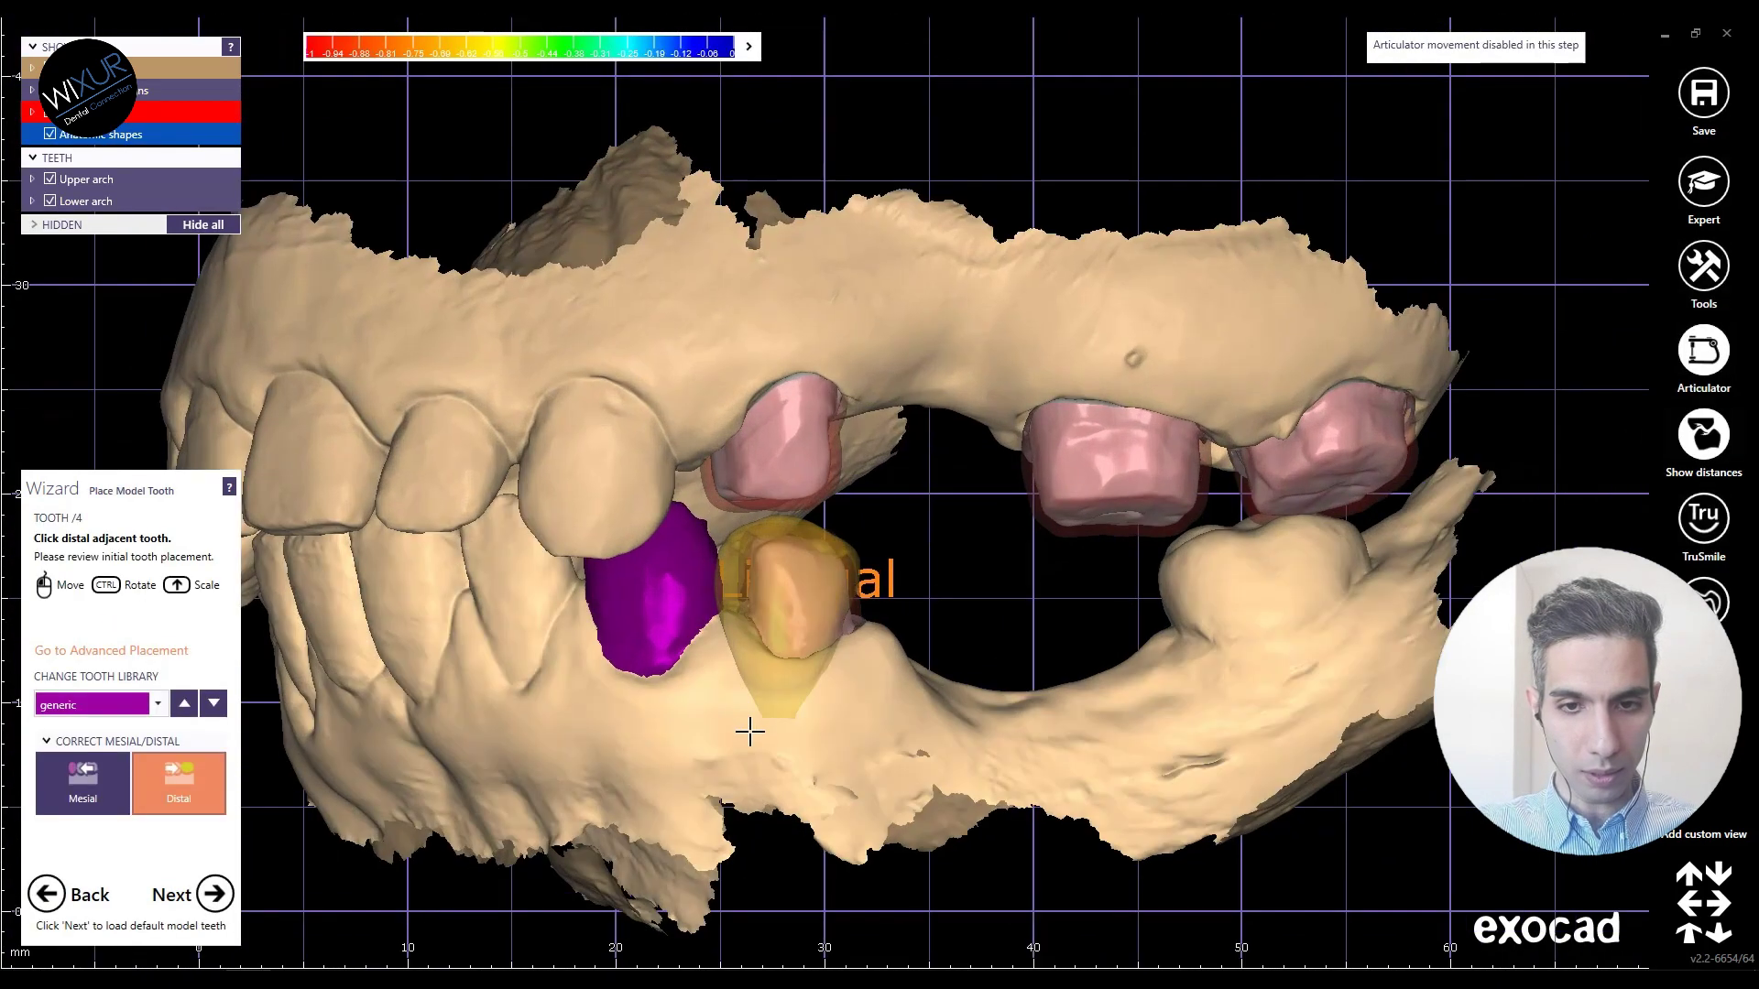
Step: Select the distal neighbour tooth and drag the yellow model tooth up into the gap
{"action": "left_click", "coordinate": [761, 724]}
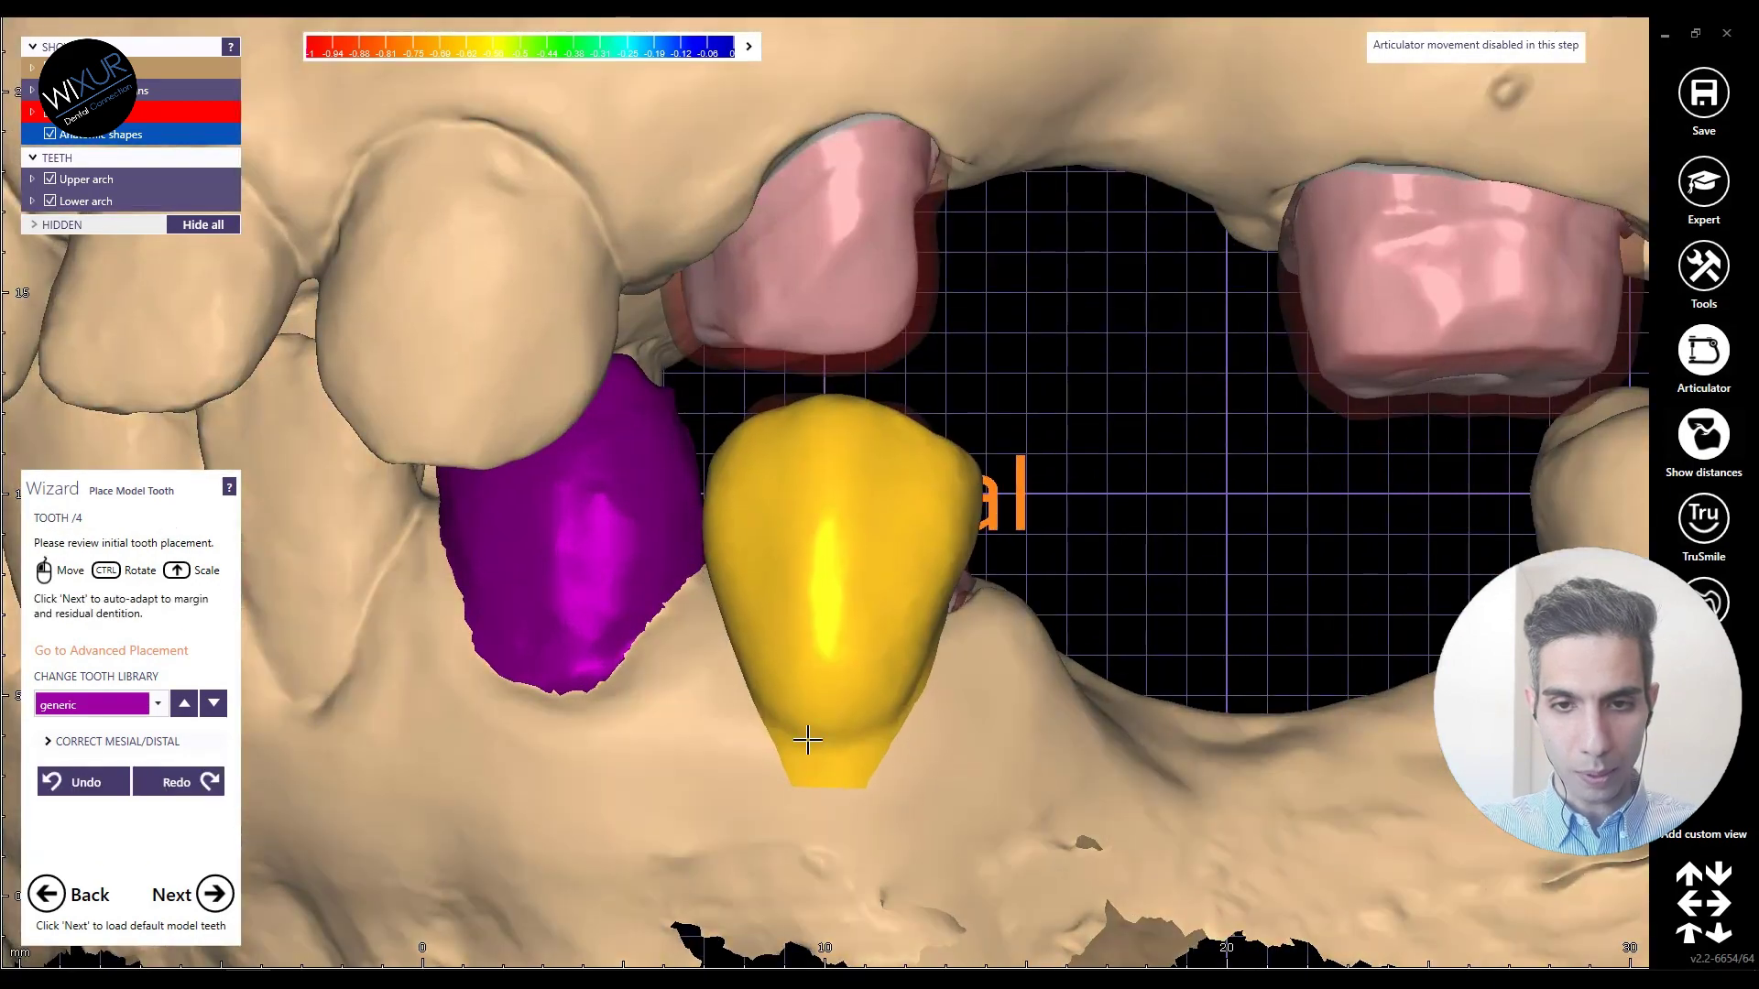
{"action": "left_click_drag", "start_coordinate": [835, 739], "coordinate": [840, 646]}
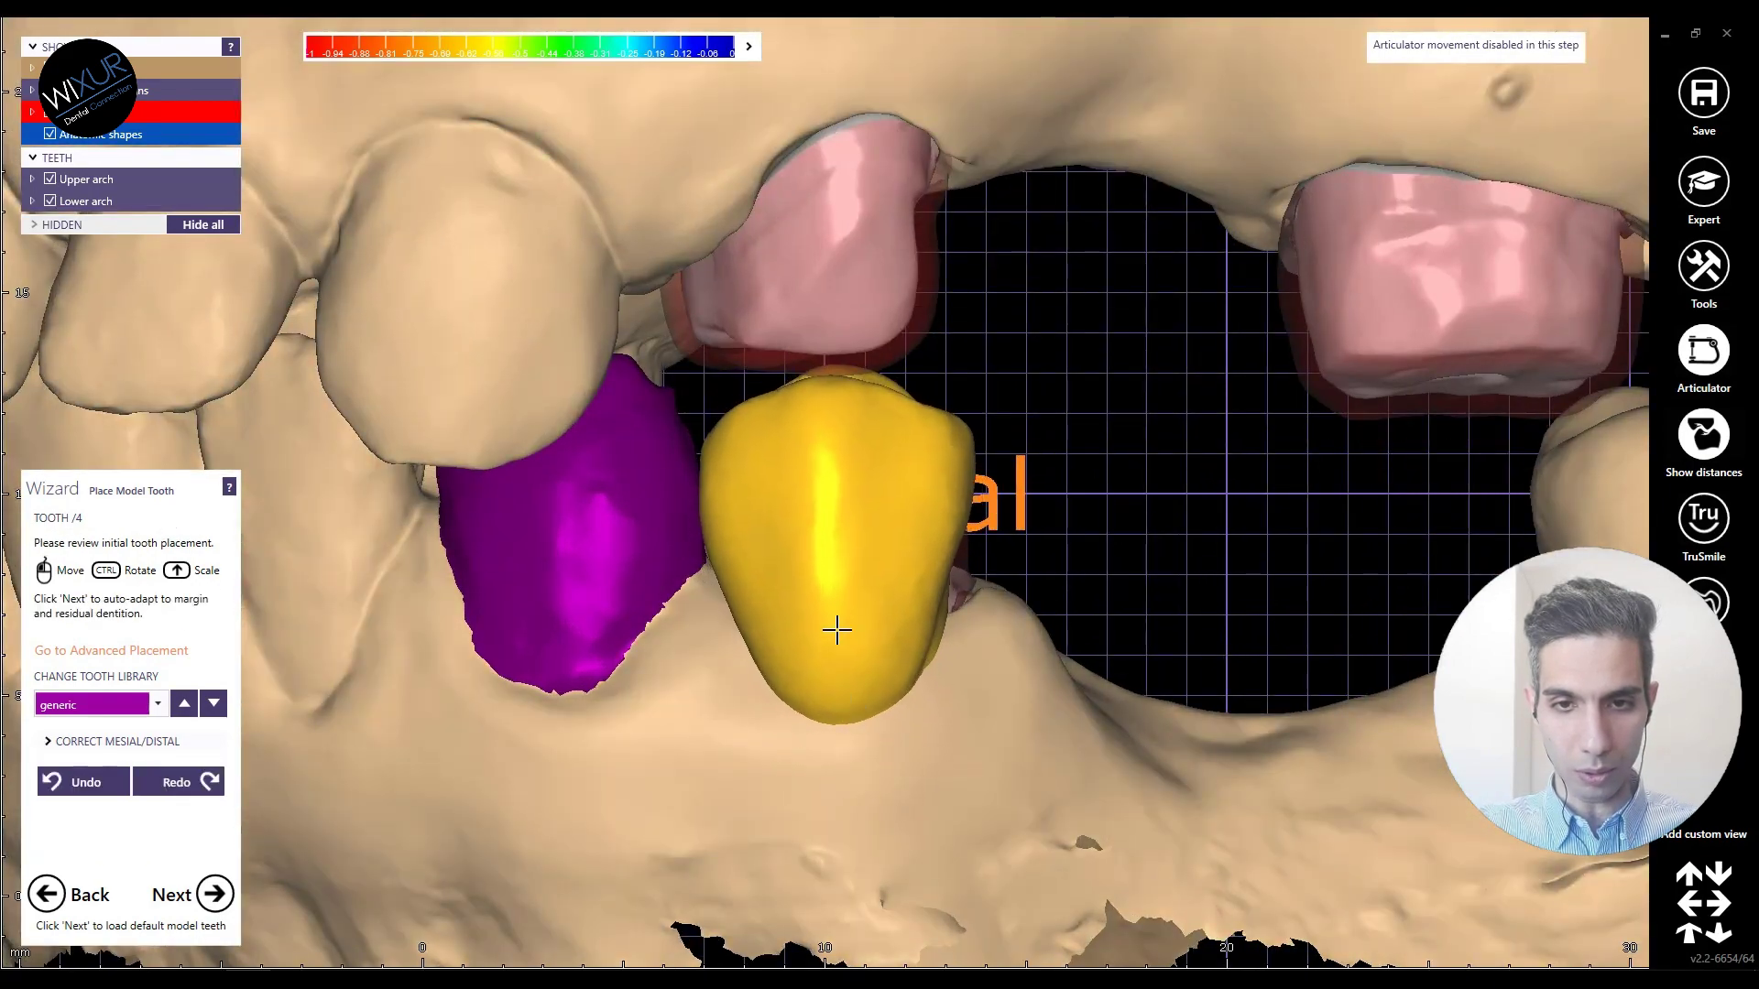
{"action": "mouse_move", "coordinate": [803, 429]}
{"action": "left_mouse_down"}
{"action": "mouse_move", "coordinate": [839, 465]}
{"action": "mouse_move", "coordinate": [724, 438]}
{"action": "left_mouse_up"}
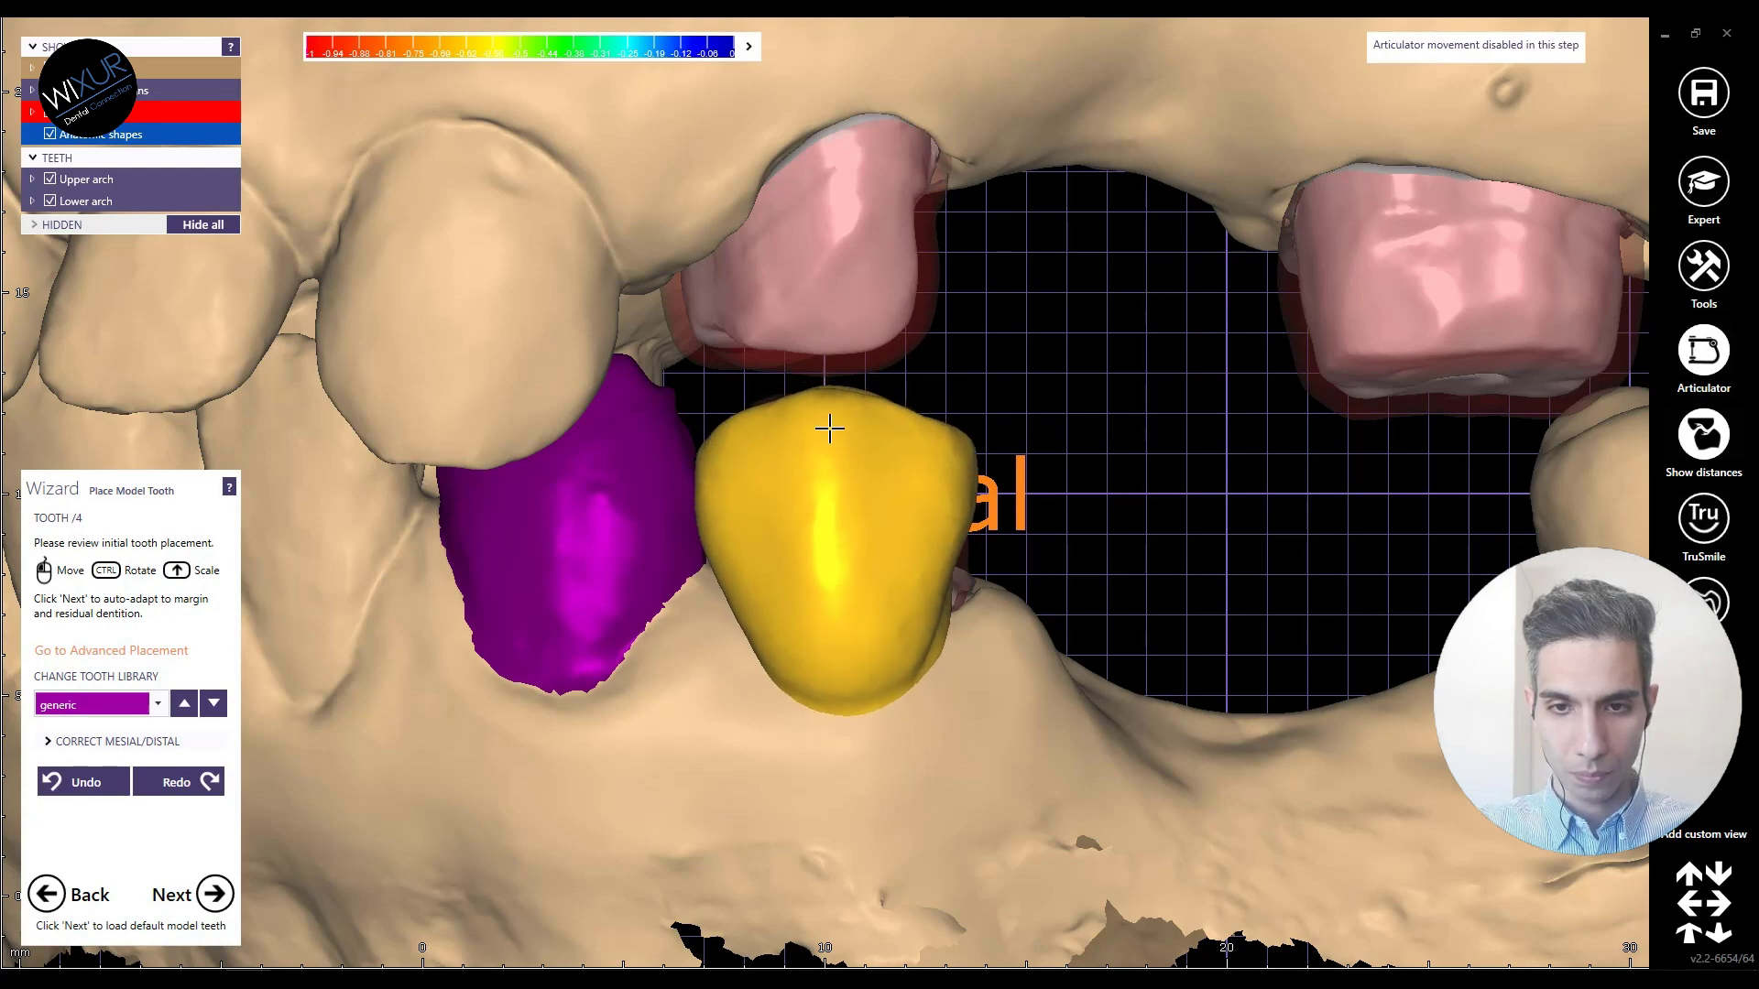
{"action": "scroll", "coordinate": [829, 424], "scroll_direction": "down", "scroll_amount": 6}
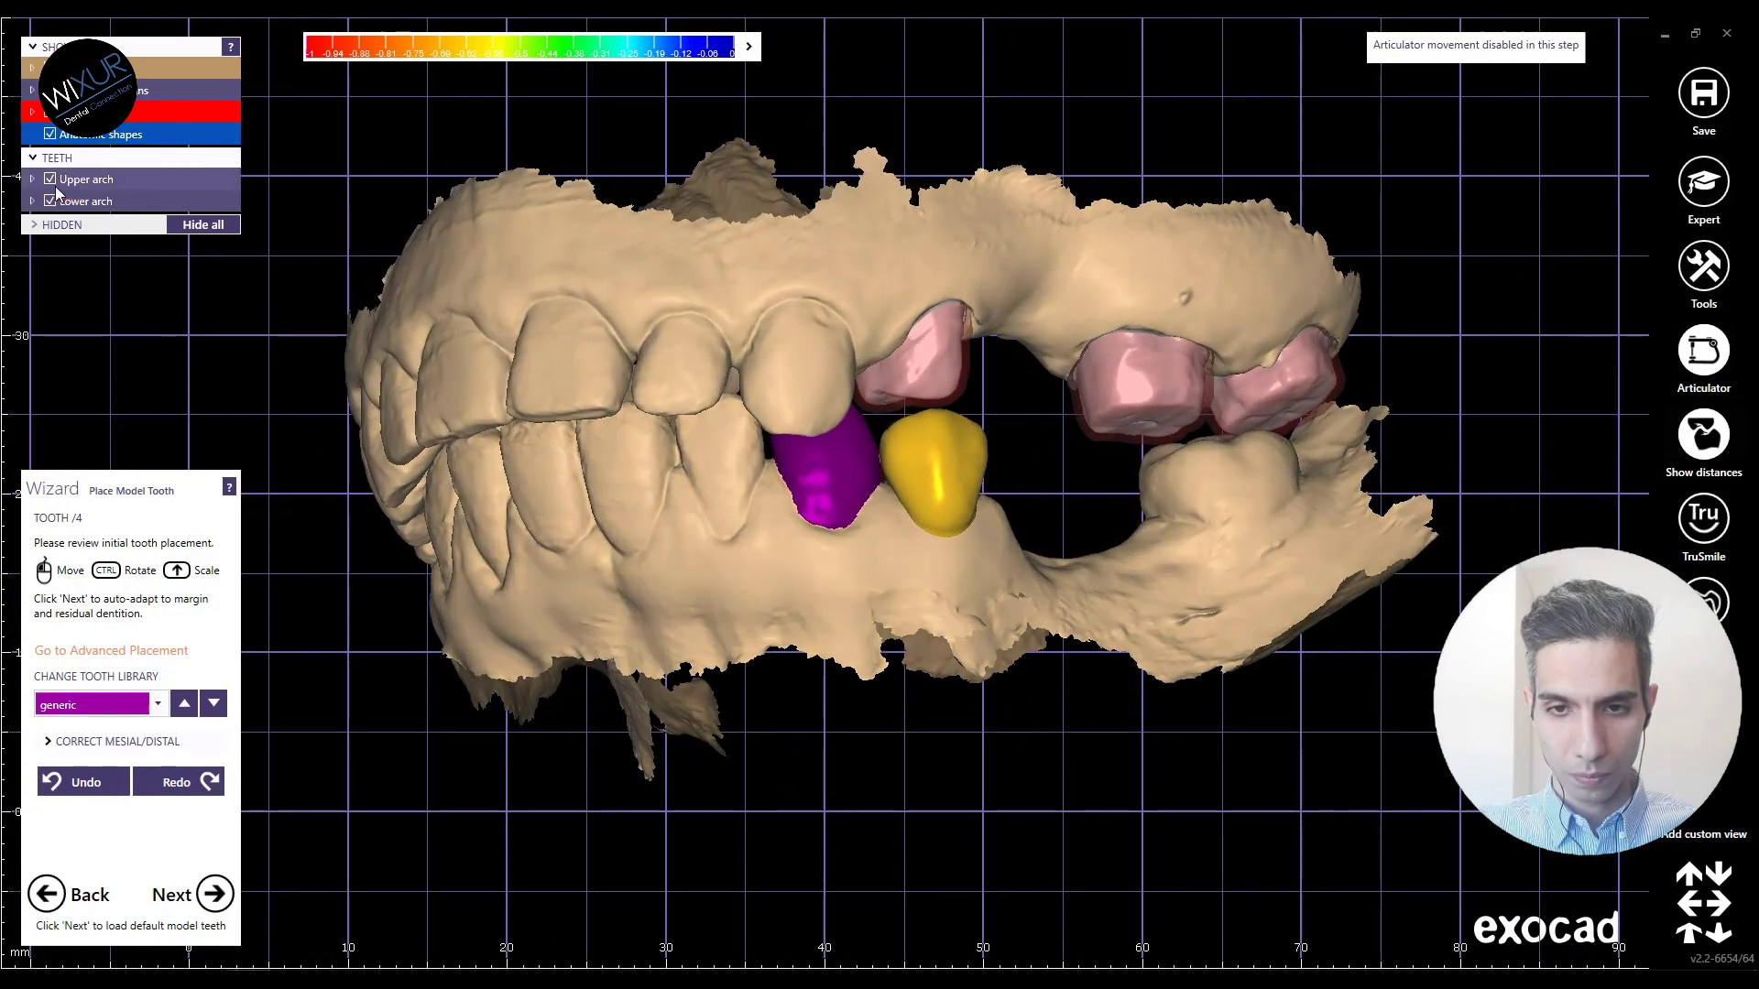
Step: Hide the upper jaw and orbit the lower arch to inspect the model tooth's fit
{"action": "left_click", "coordinate": [51, 179]}
{"action": "right_click_drag", "start_coordinate": [817, 537], "coordinate": [870, 518]}
{"action": "scroll", "coordinate": [894, 525], "scroll_direction": "up", "scroll_amount": 3}
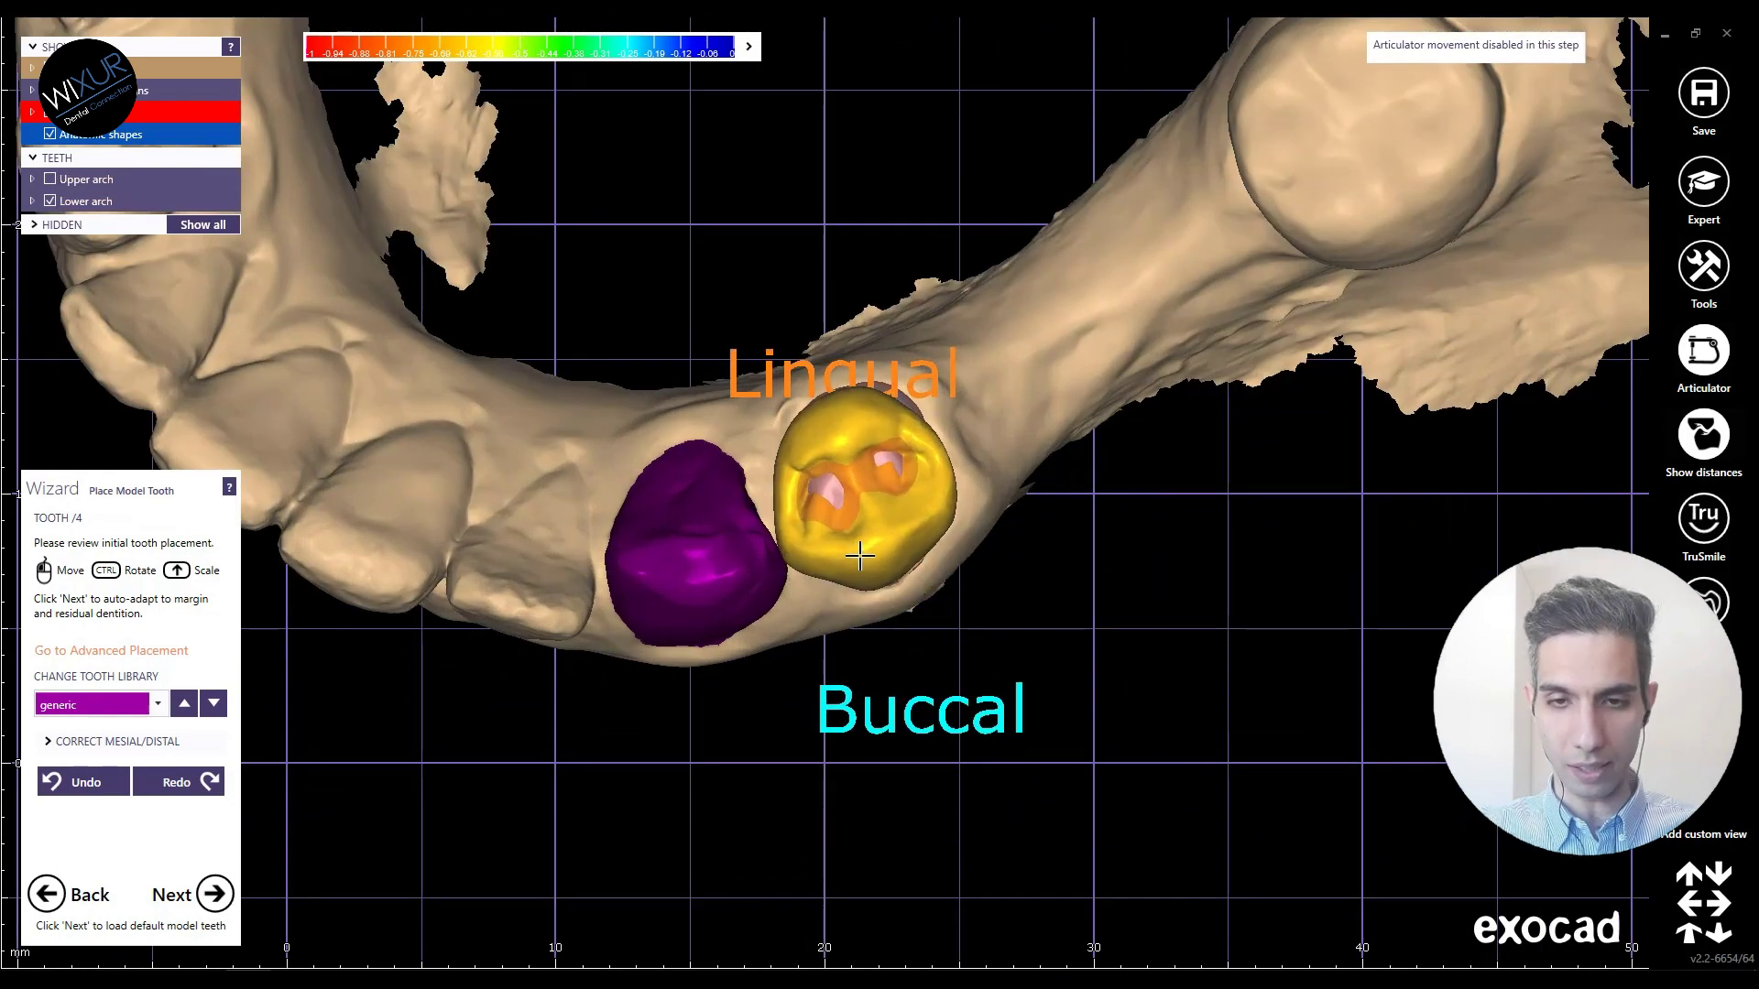
{"action": "scroll", "coordinate": [859, 558], "scroll_direction": "down", "scroll_amount": 3}
{"action": "right_click_drag", "start_coordinate": [860, 558], "coordinate": [847, 503]}
{"action": "scroll", "coordinate": [847, 502], "scroll_direction": "up", "scroll_amount": 3}
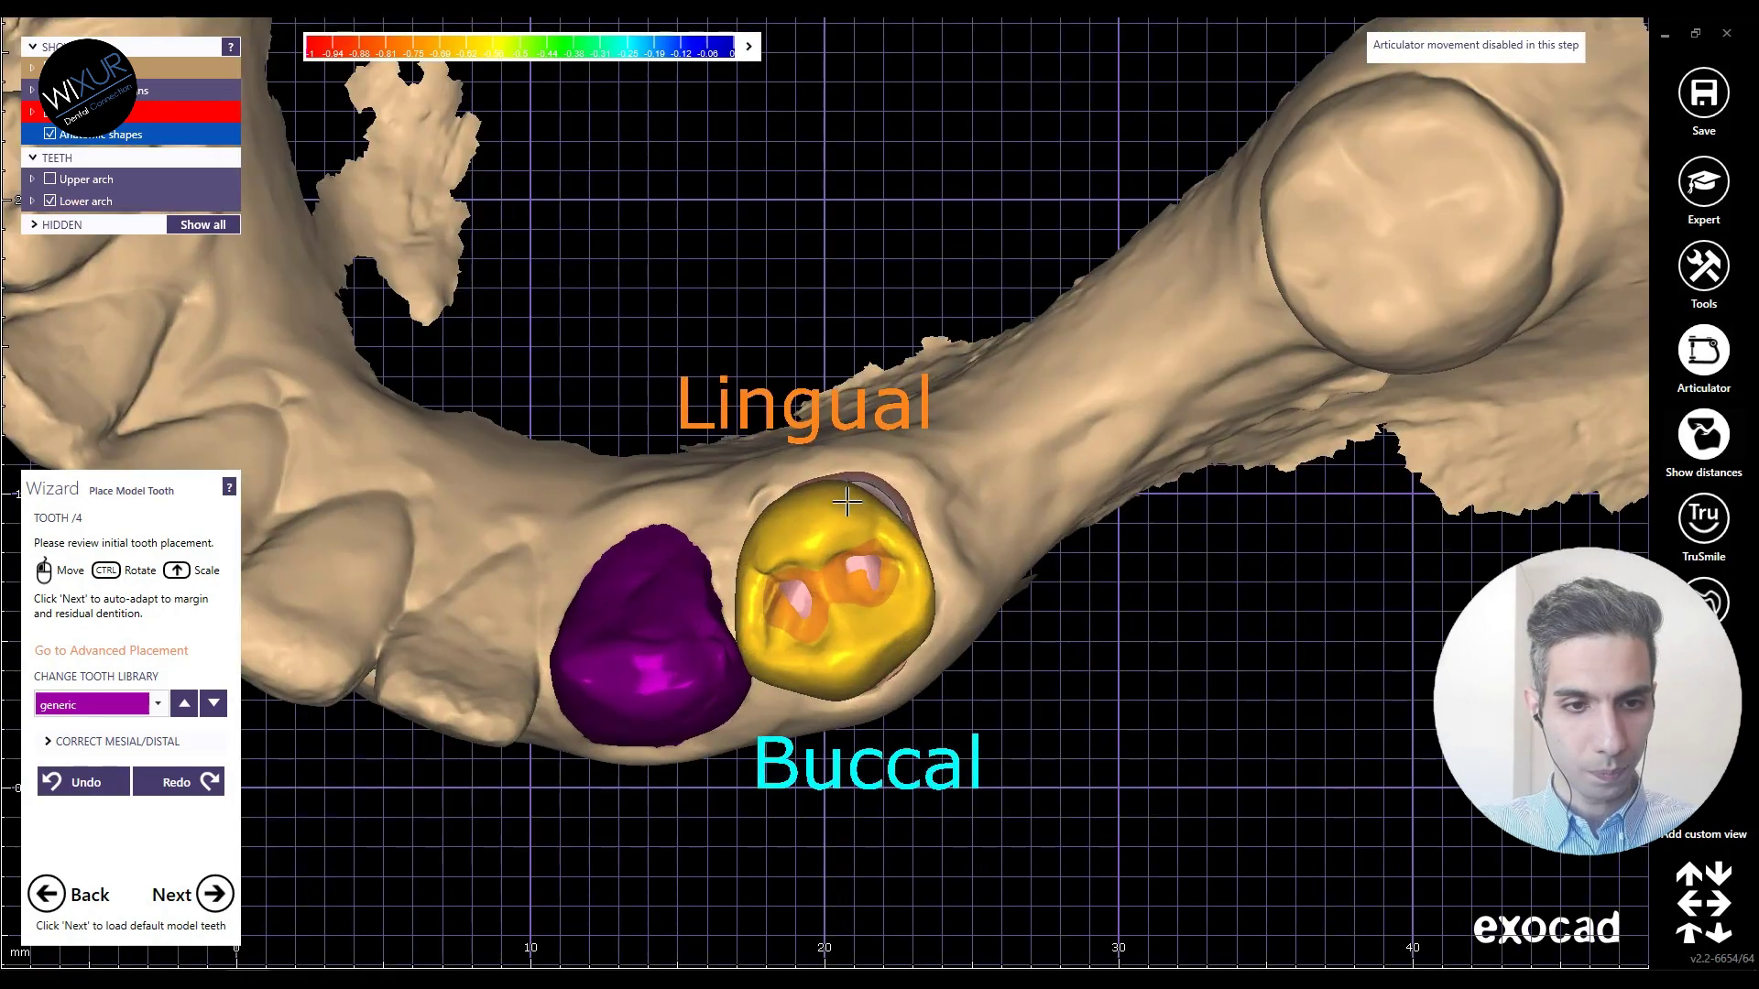
{"action": "scroll", "coordinate": [868, 631], "scroll_direction": "down", "scroll_amount": 3}
{"action": "right_click_drag", "start_coordinate": [871, 605], "coordinate": [1012, 744]}
{"action": "scroll", "coordinate": [1020, 617], "scroll_direction": "up", "scroll_amount": 3}
{"action": "scroll", "coordinate": [1001, 569], "scroll_direction": "down", "scroll_amount": 3}
{"action": "scroll", "coordinate": [1018, 639], "scroll_direction": "up", "scroll_amount": 1}
{"action": "scroll", "coordinate": [981, 687], "scroll_direction": "down", "scroll_amount": 3}
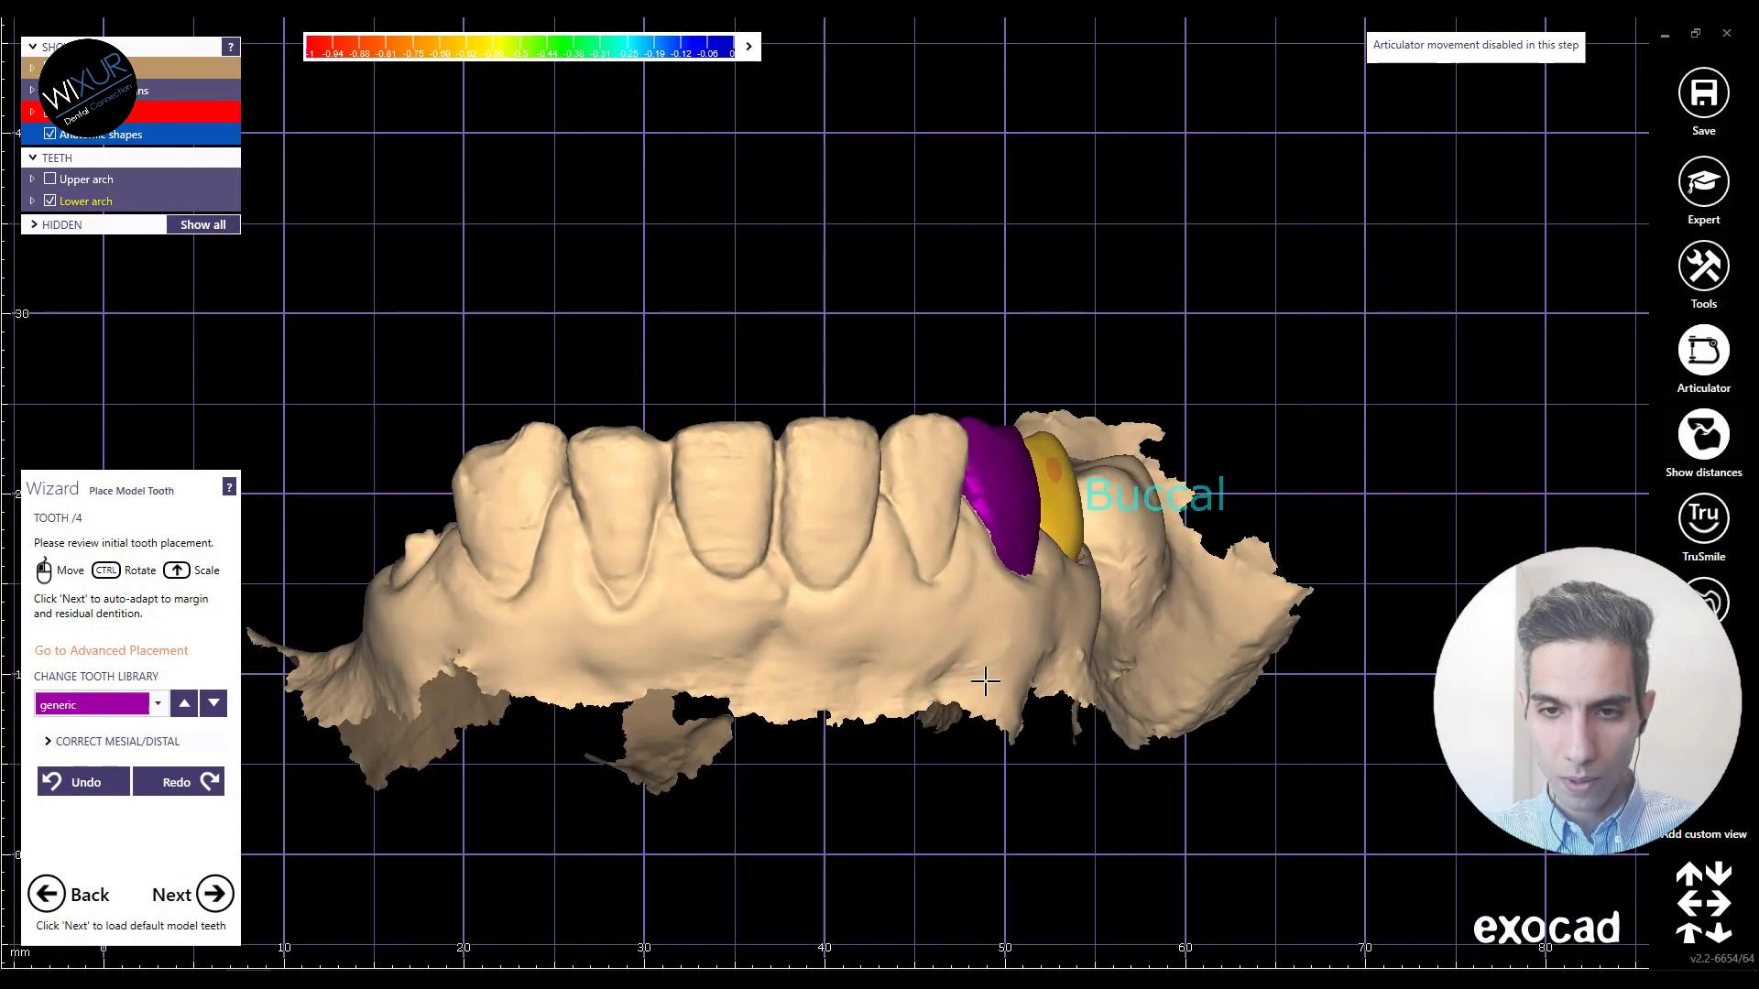
{"action": "scroll", "coordinate": [936, 737], "scroll_direction": "up", "scroll_amount": 1}
{"action": "right_click_drag", "start_coordinate": [938, 740], "coordinate": [994, 662]}
{"action": "scroll", "coordinate": [994, 661], "scroll_direction": "up", "scroll_amount": 4}
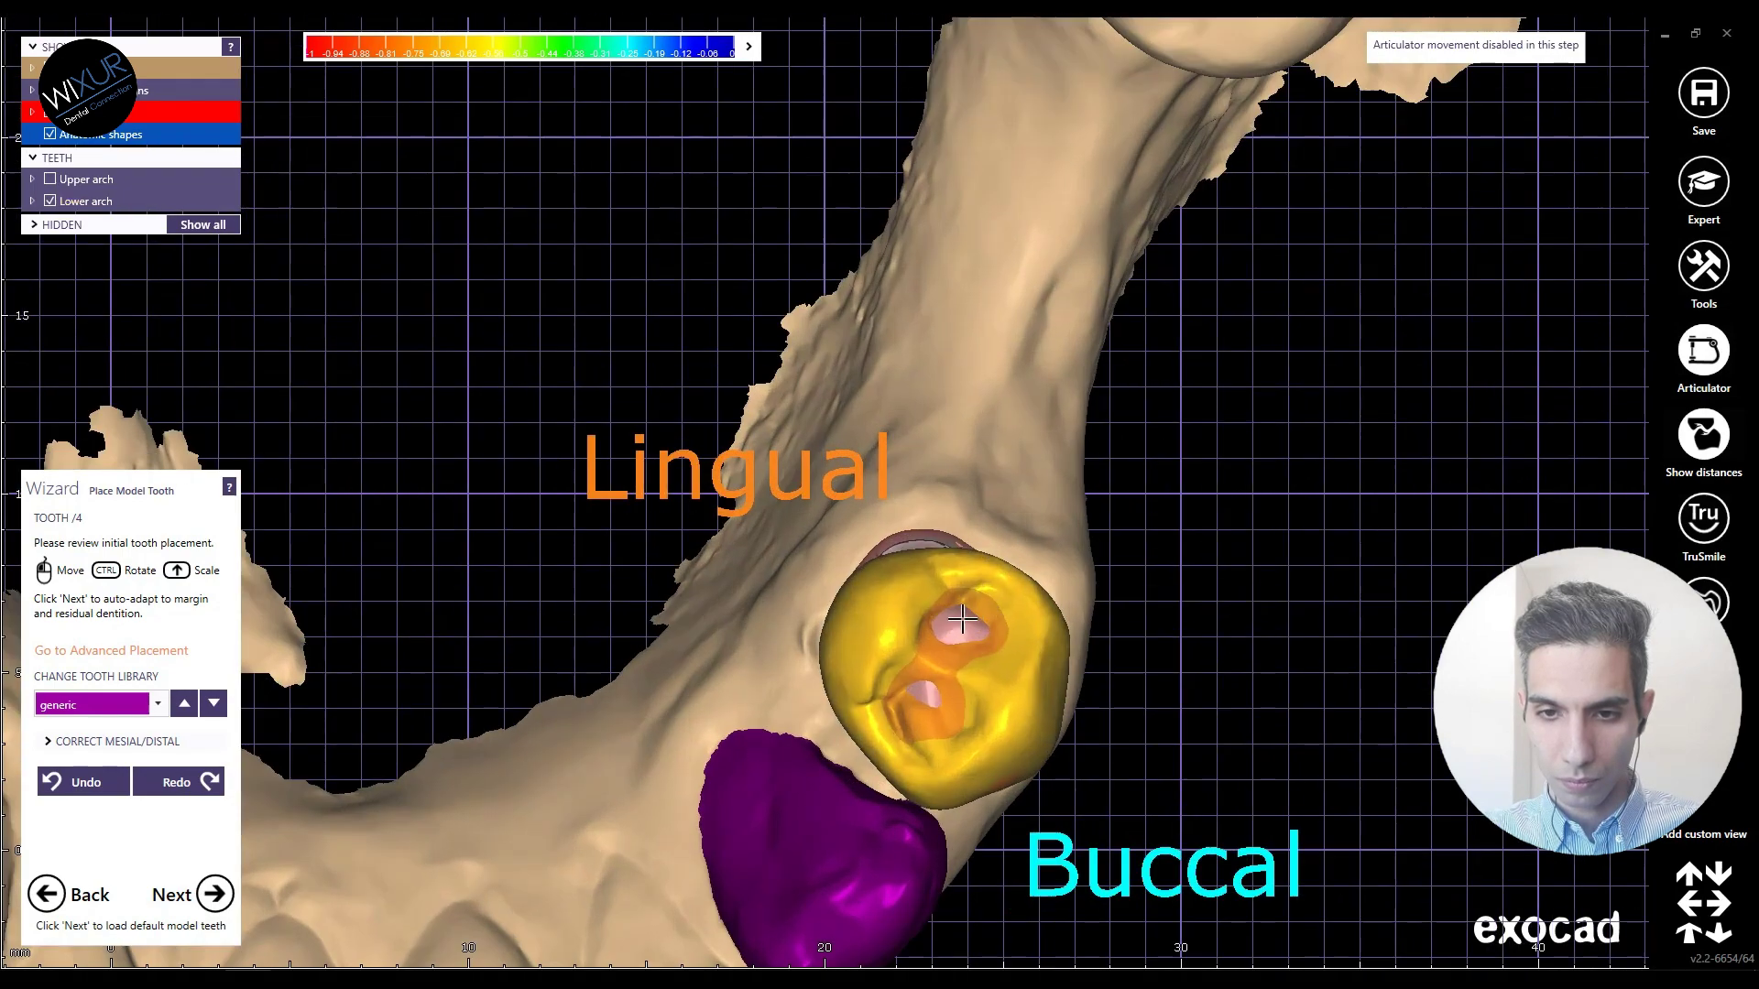
Step: Nudge the yellow tooth slightly up and left, checking side and occlusal views
{"action": "left_click_drag", "start_coordinate": [871, 632], "coordinate": [861, 628]}
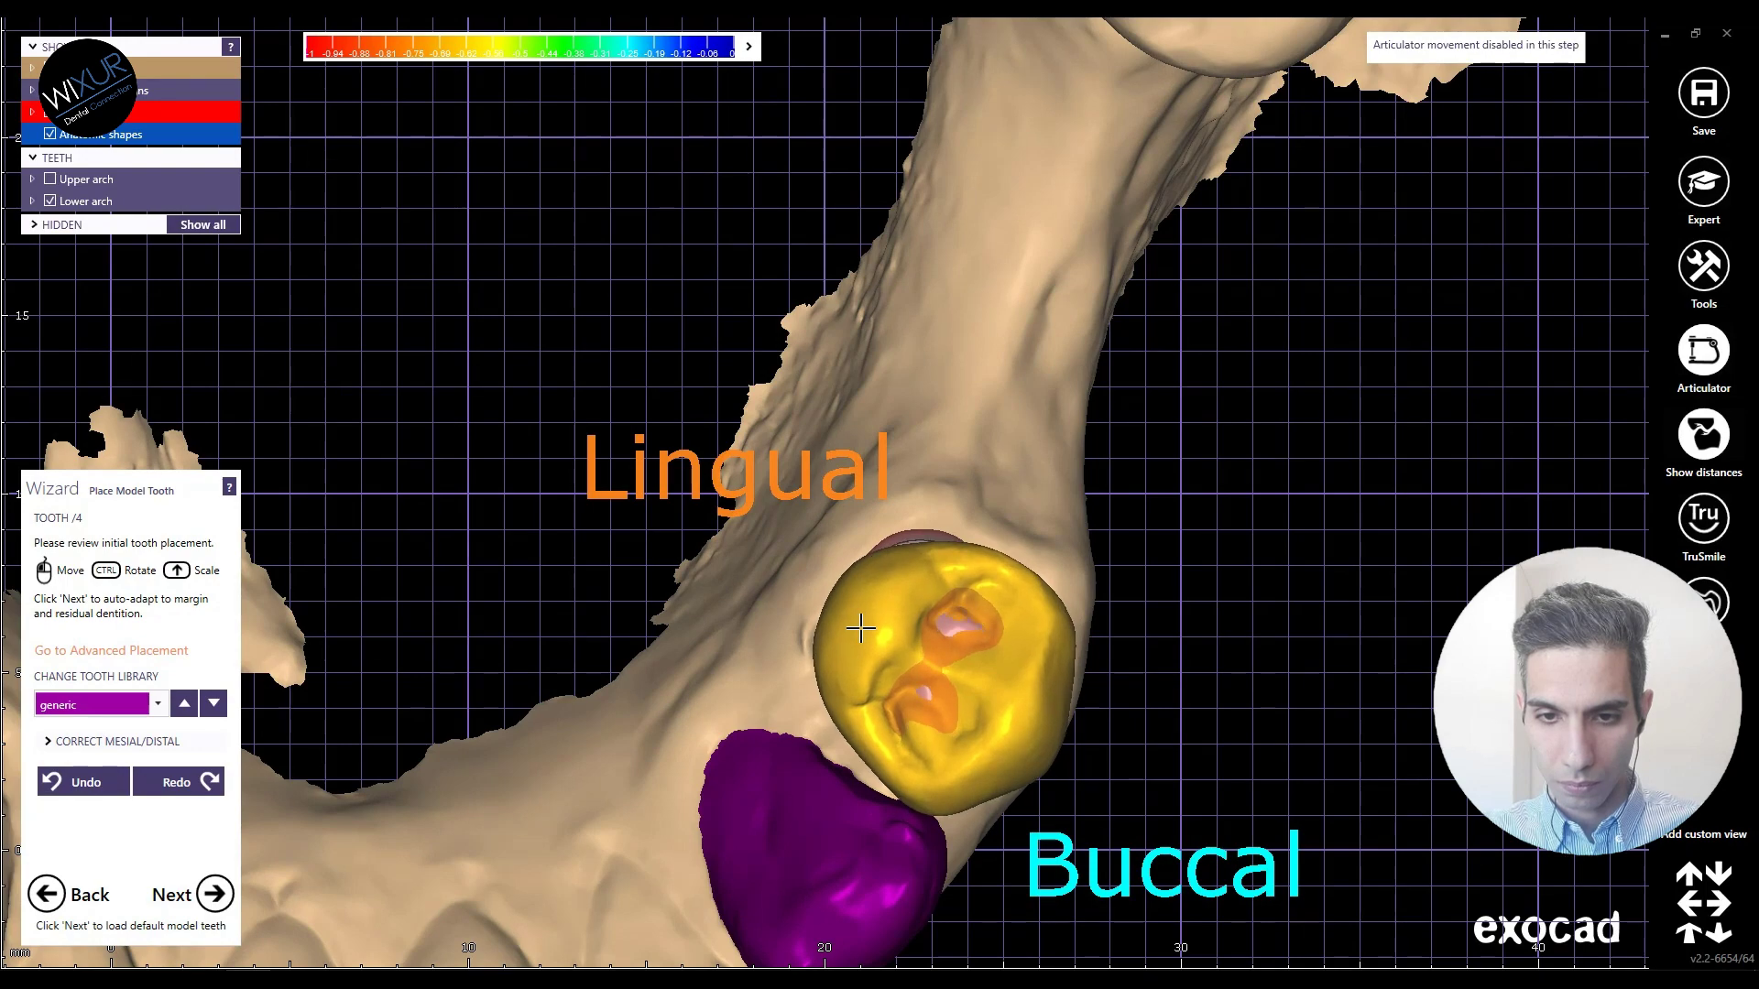
{"action": "key", "text": "2"}
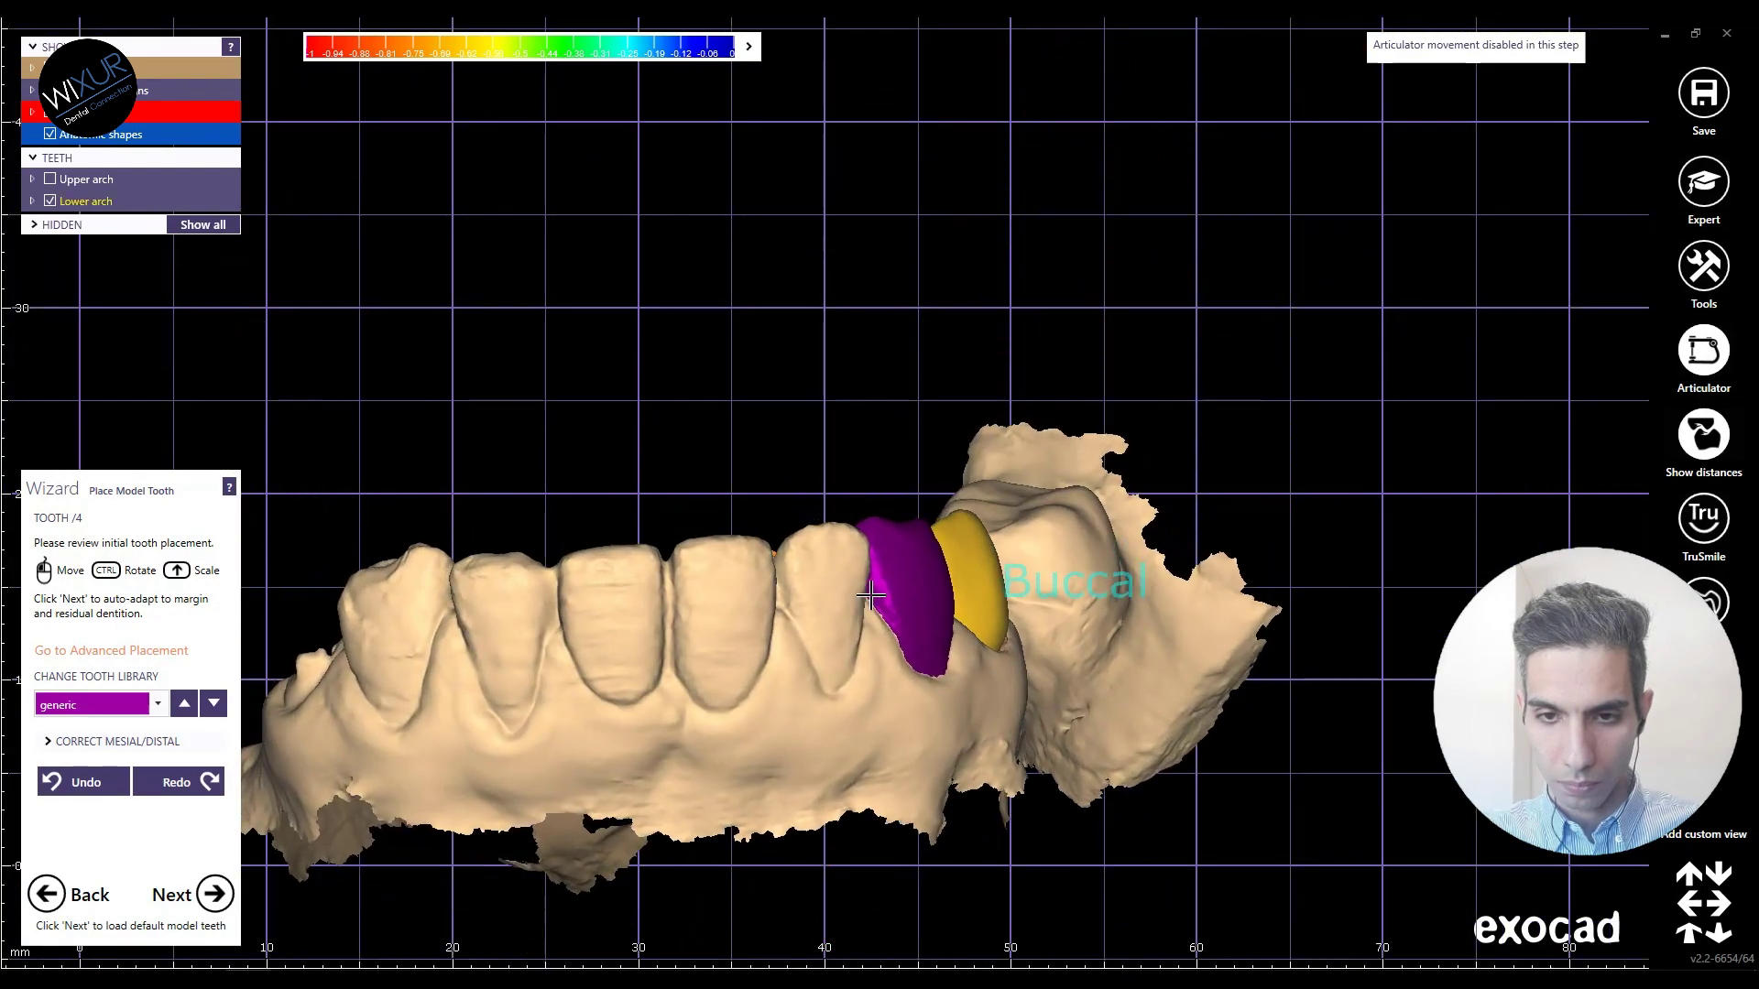
{"action": "key", "text": "1"}
{"action": "scroll", "coordinate": [818, 630], "scroll_direction": "up", "scroll_amount": 5}
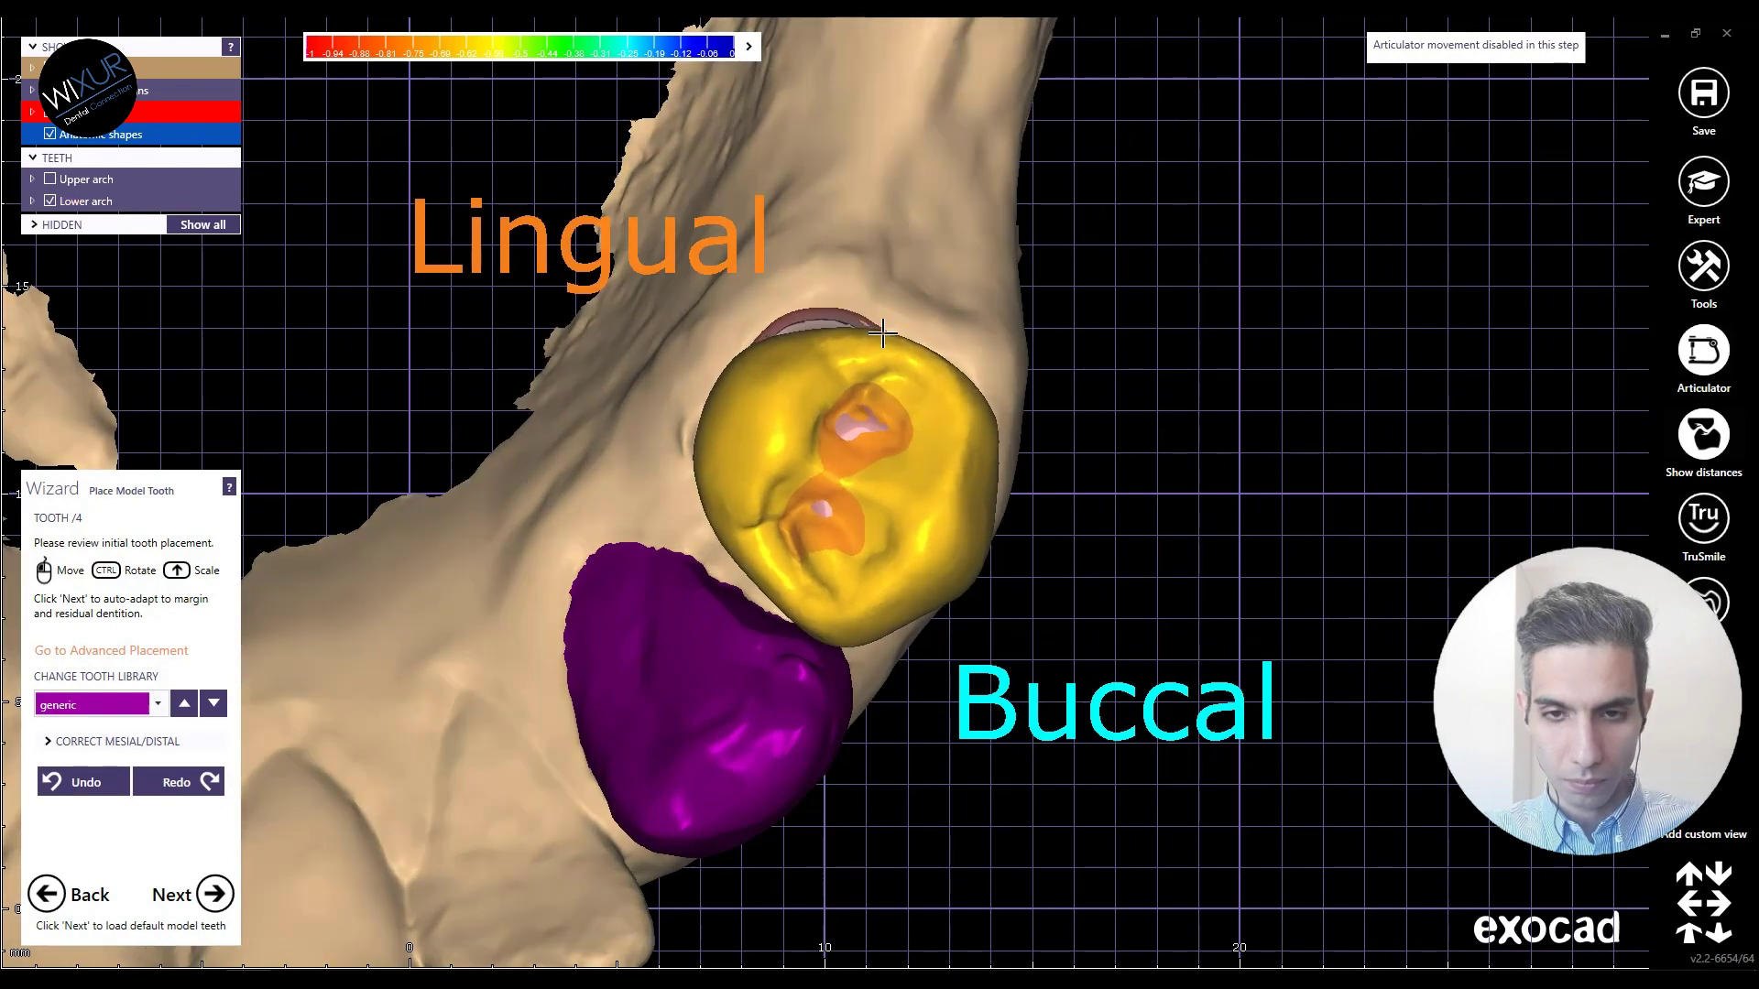
{"action": "scroll", "coordinate": [853, 367], "scroll_direction": "down", "scroll_amount": 3}
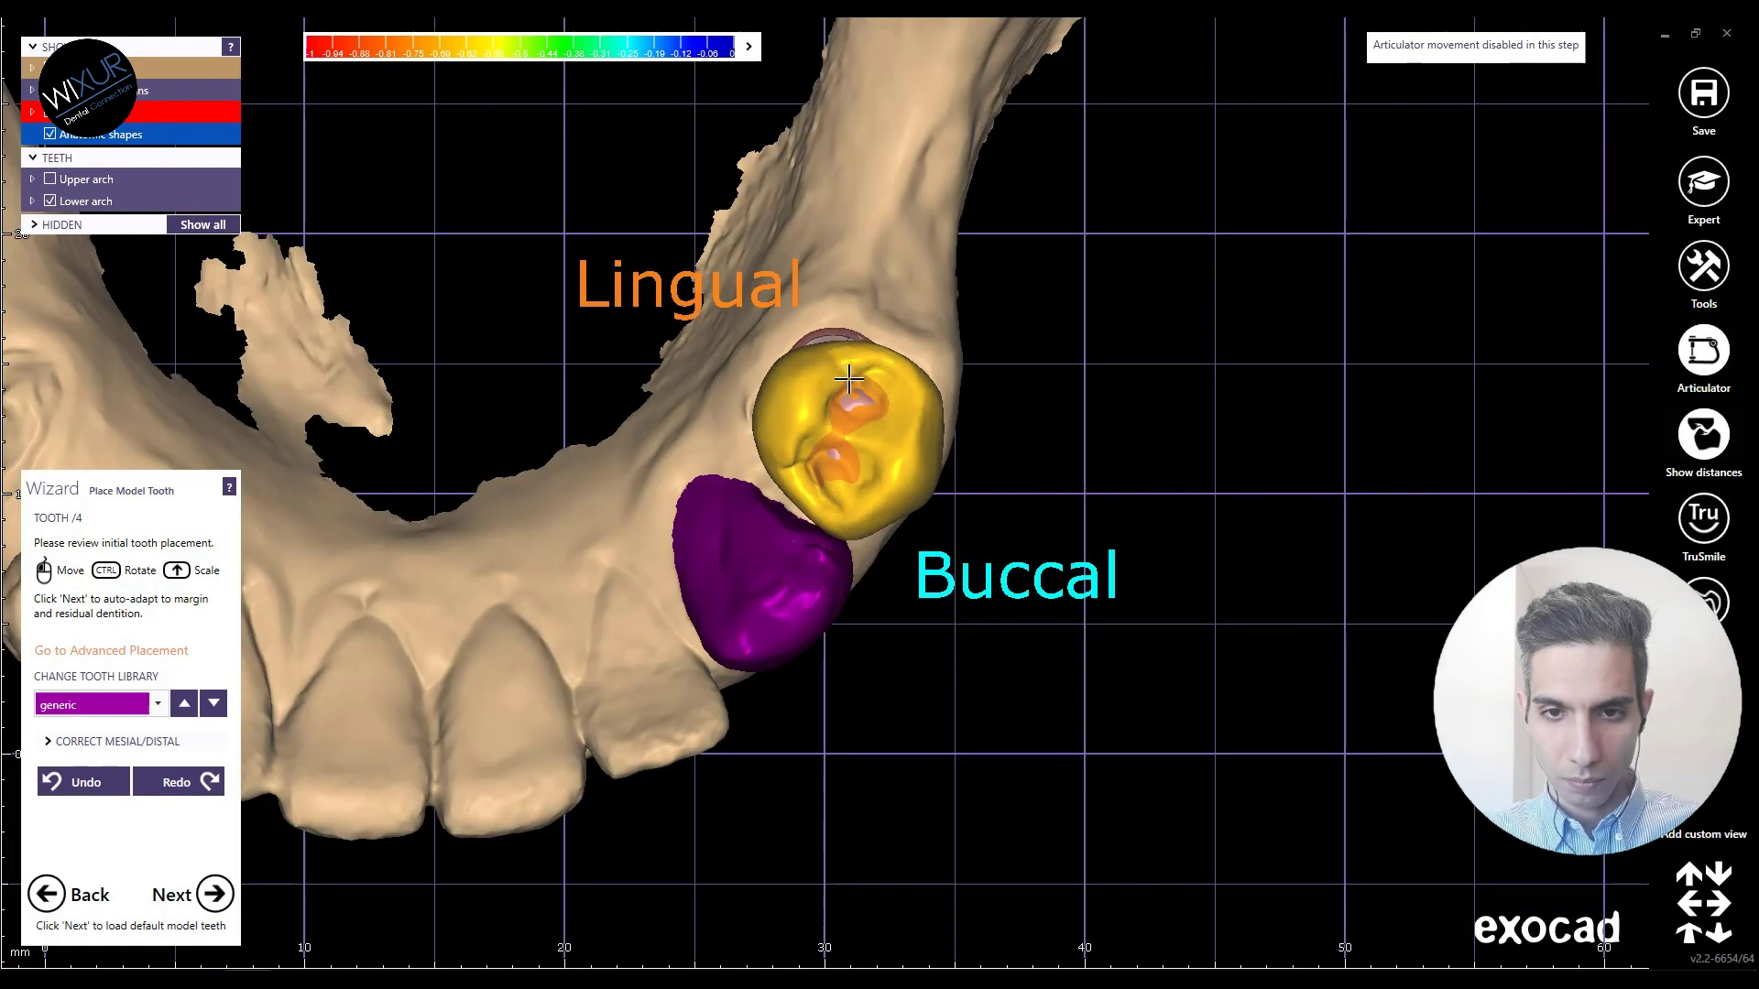
Step: Check the bite against the upper jaw, make a final nudge, and proceed to the default model teeth
{"action": "key", "text": "2"}
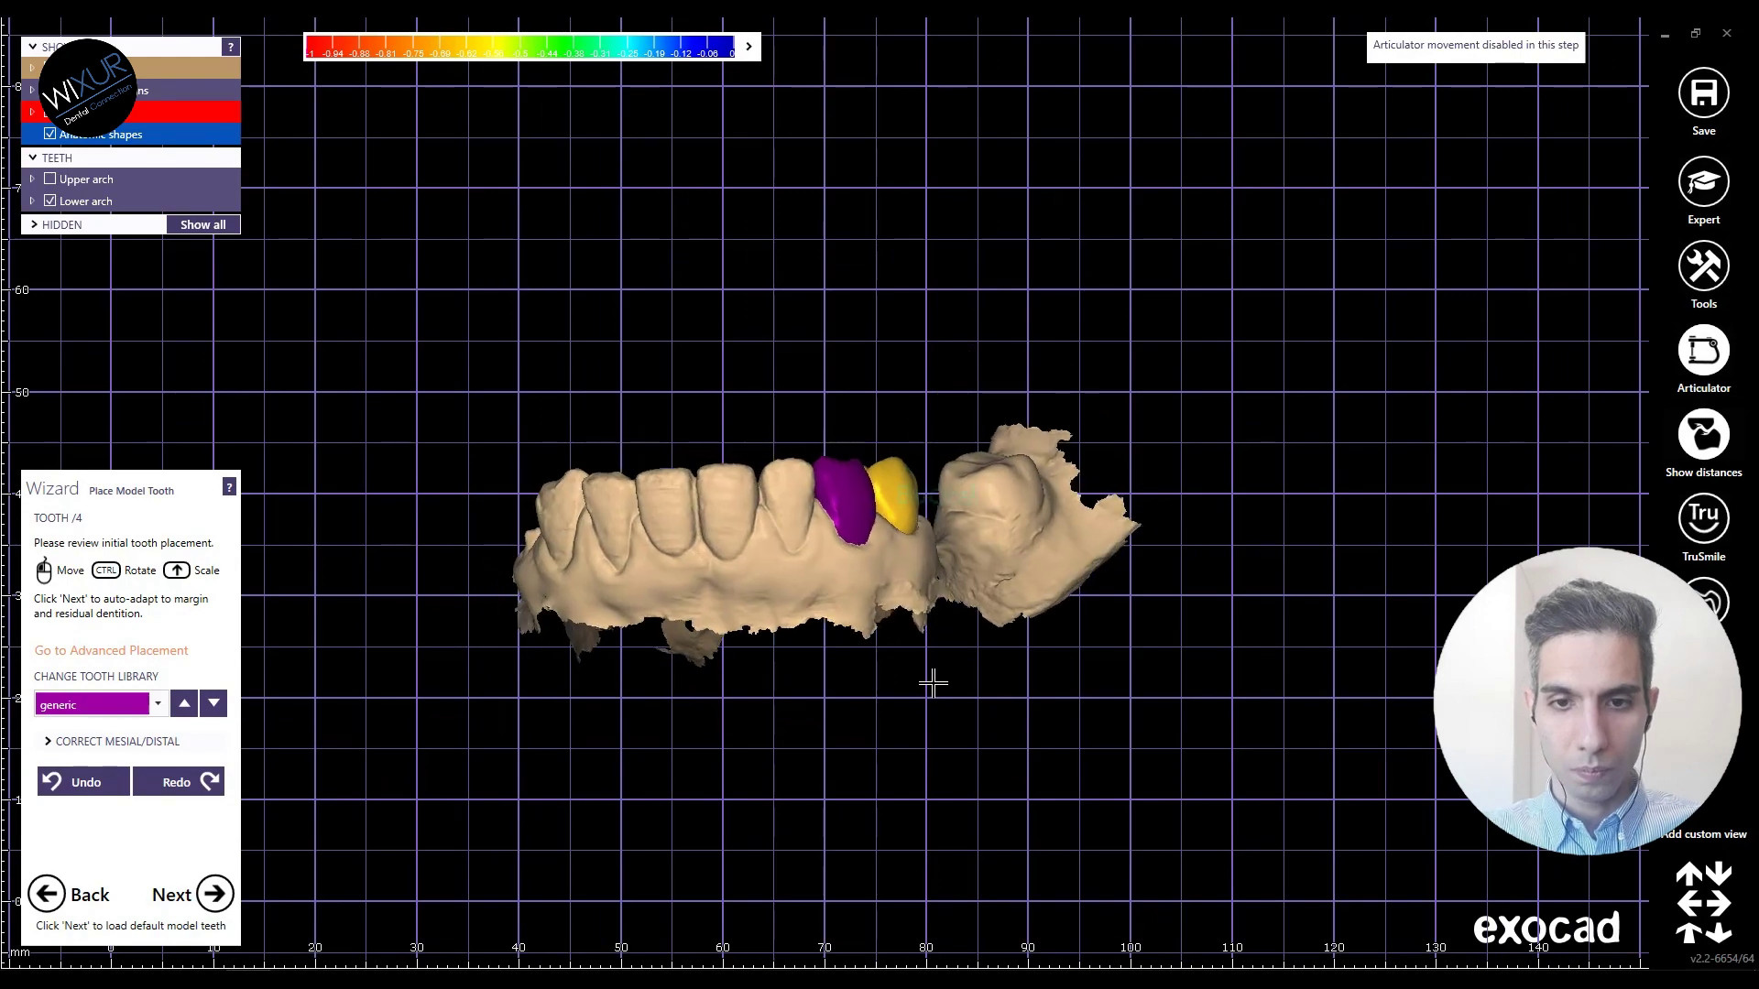
{"action": "key", "text": "3"}
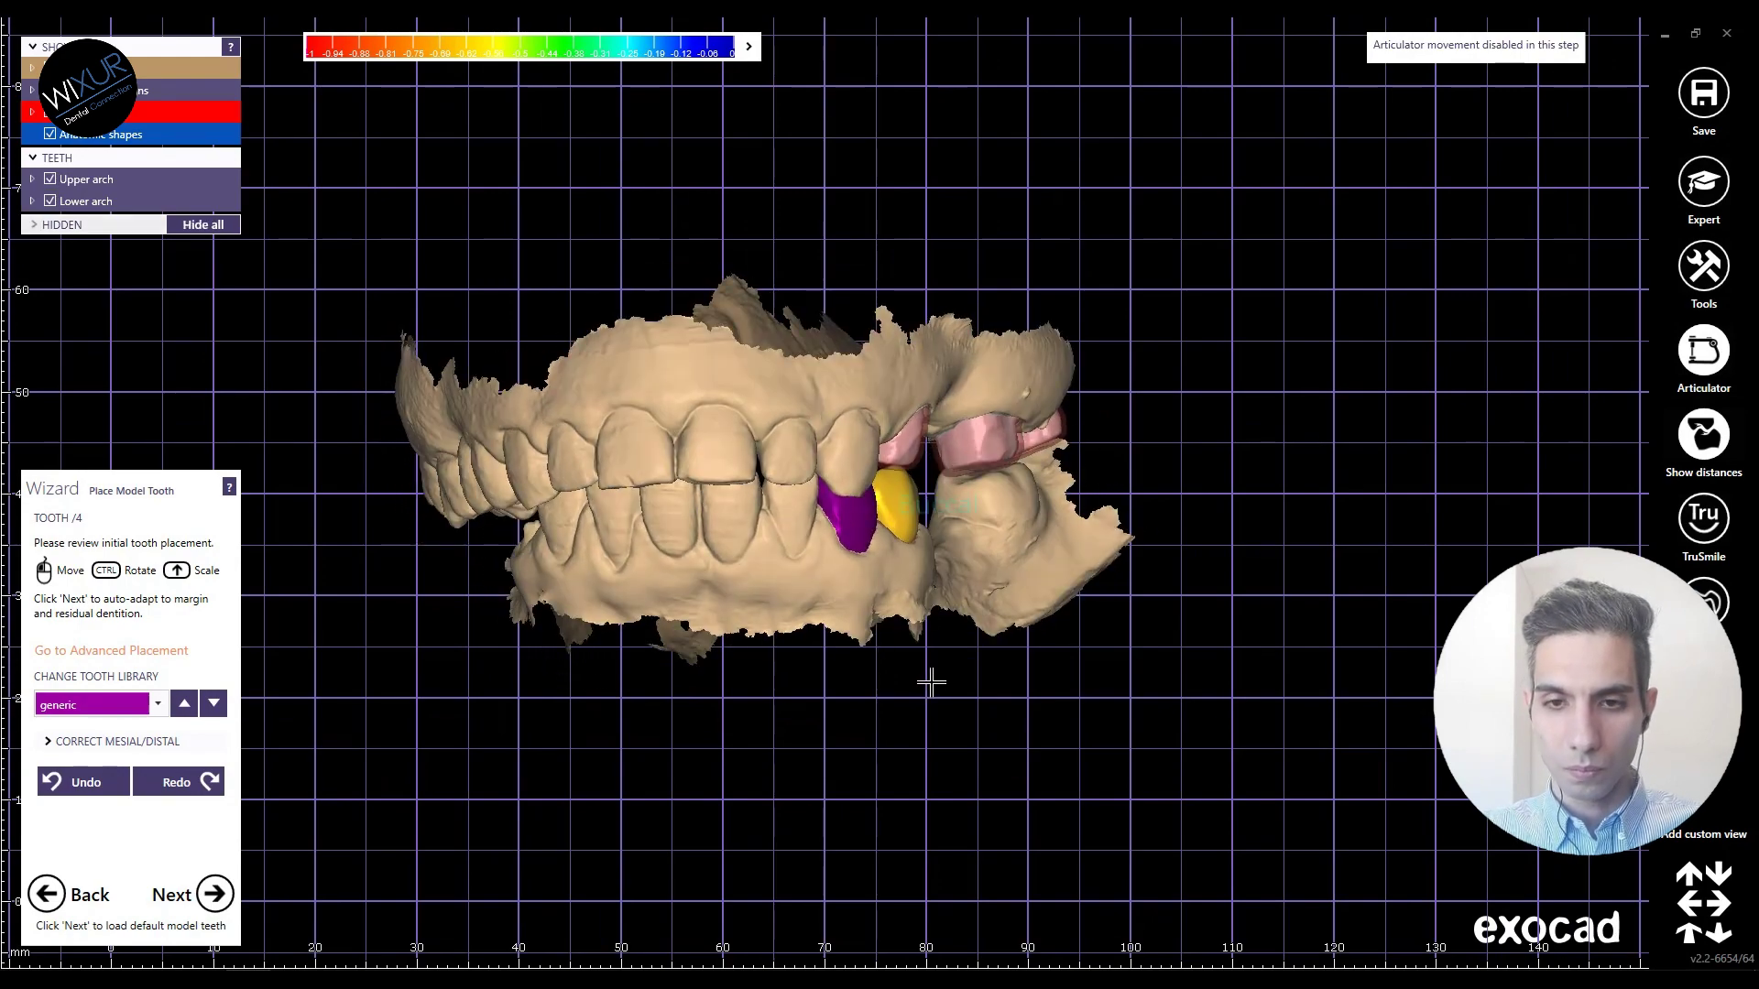
{"action": "scroll", "coordinate": [931, 464], "scroll_direction": "up", "scroll_amount": 5}
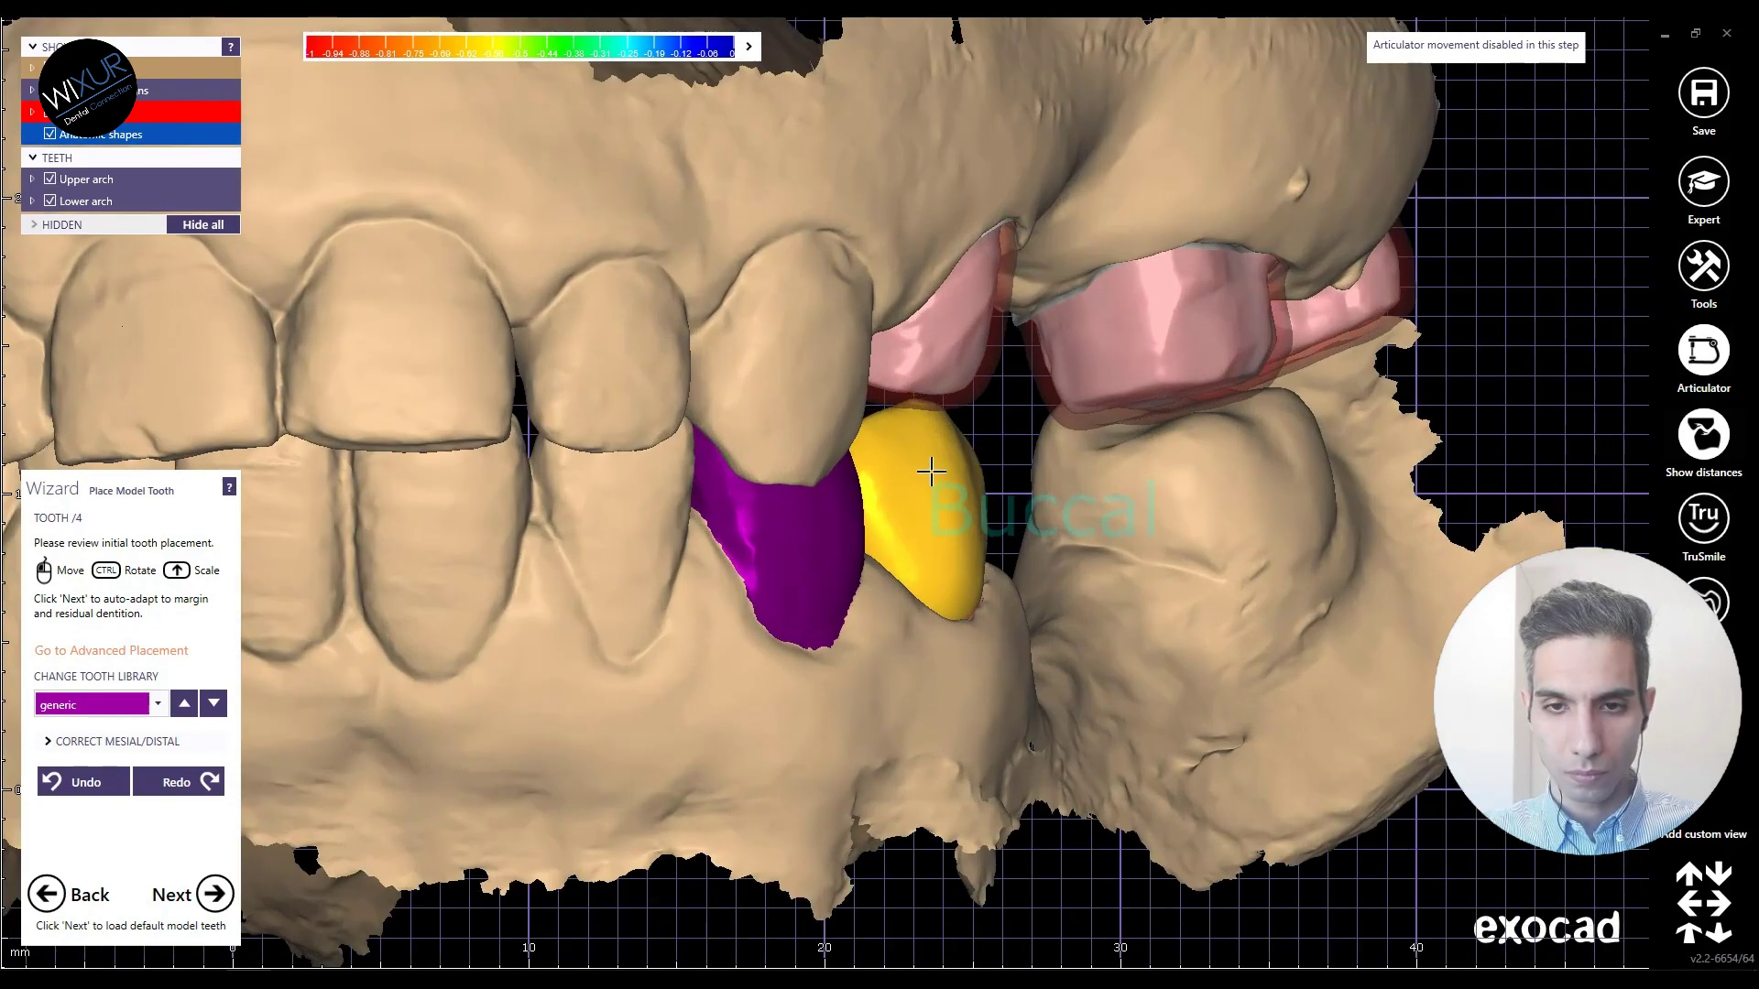
{"action": "key", "text": "4"}
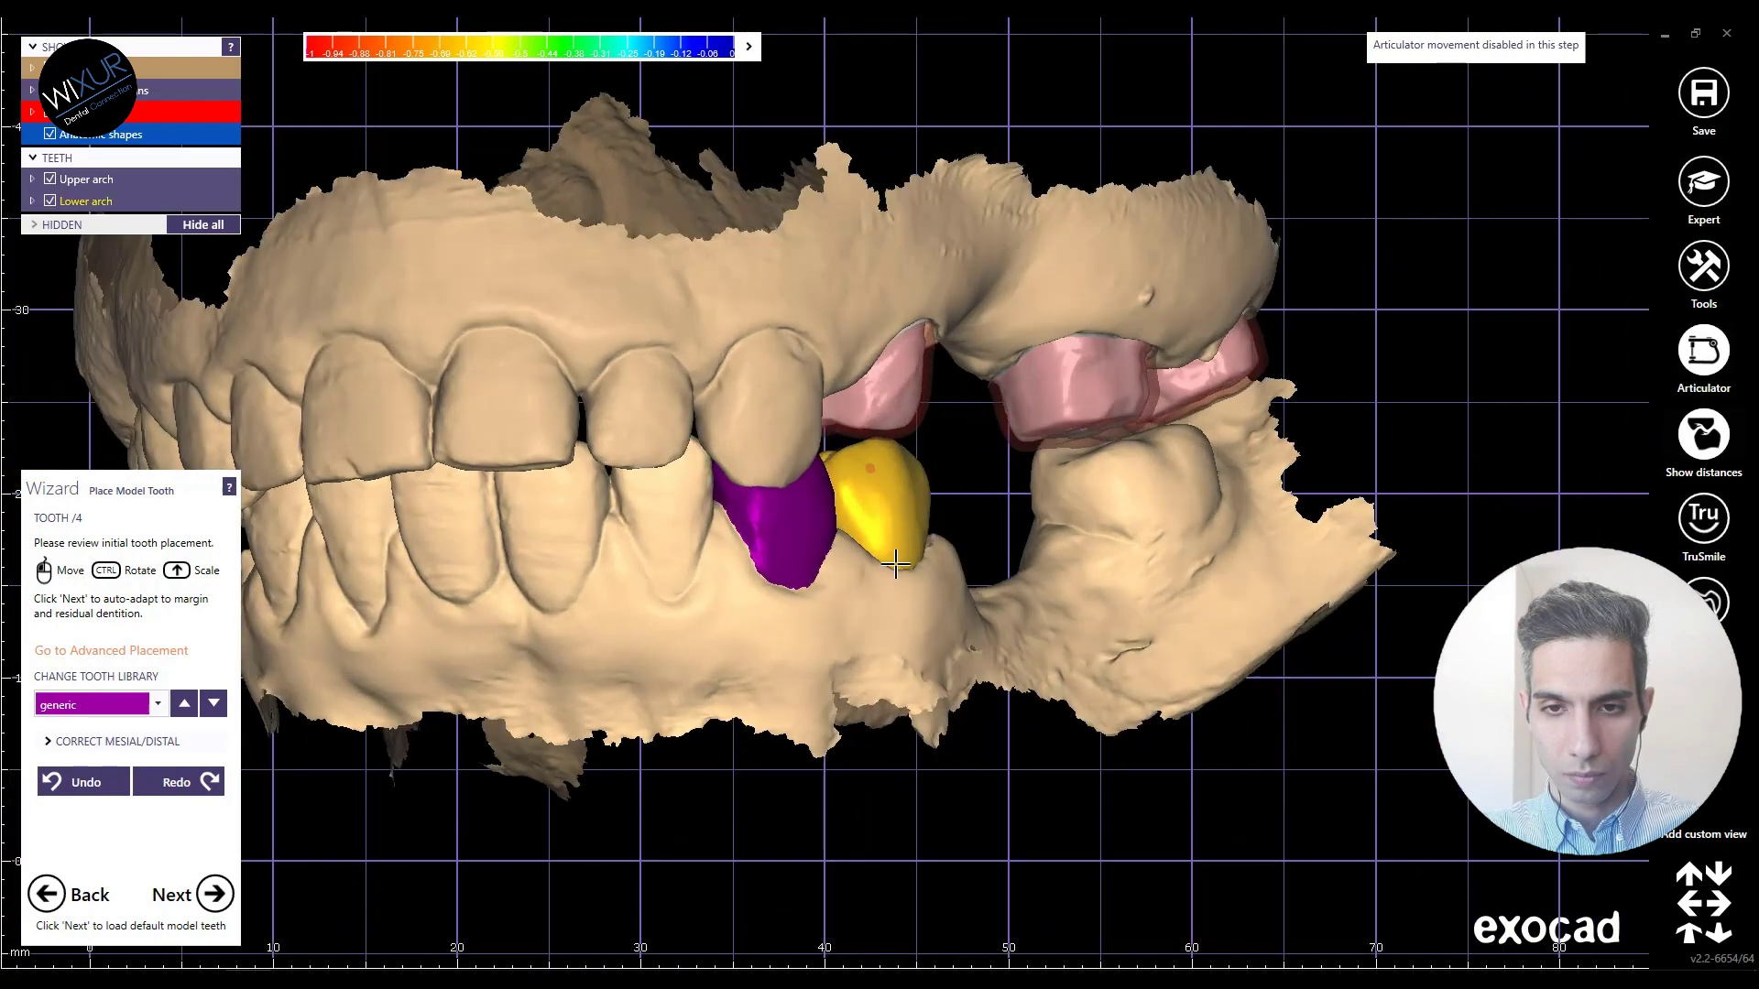
{"action": "key", "text": "4"}
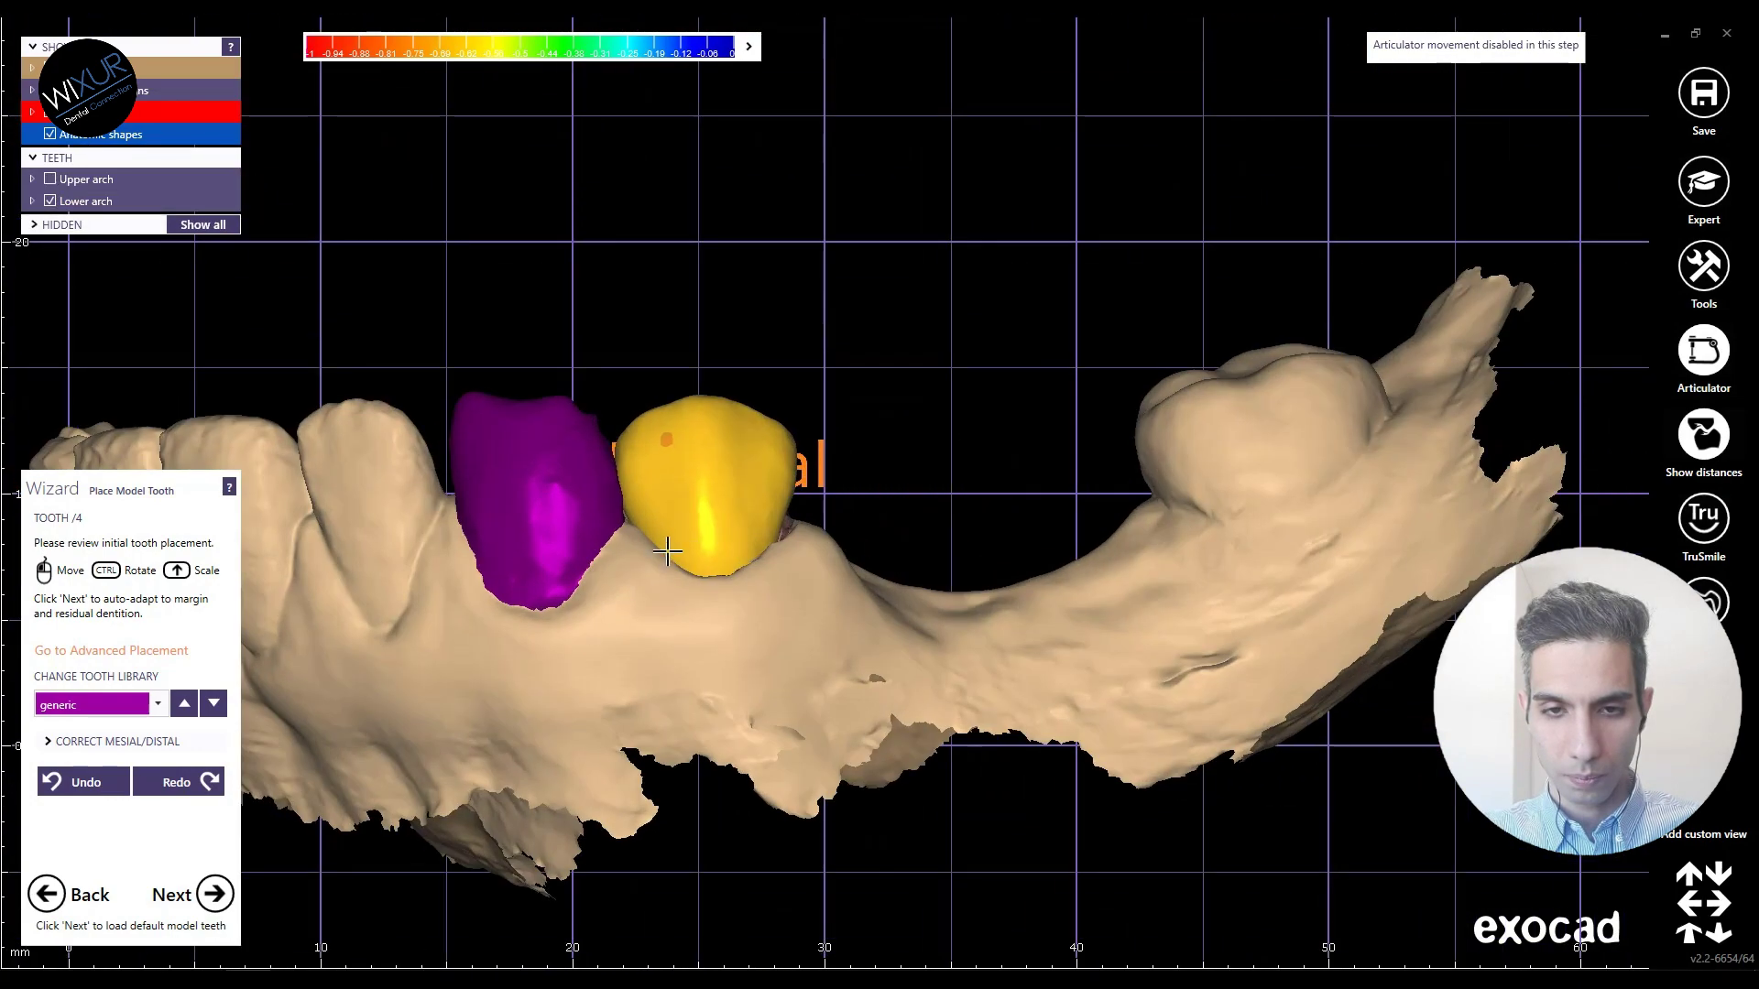
{"action": "left_click_drag", "start_coordinate": [685, 568], "coordinate": [685, 570]}
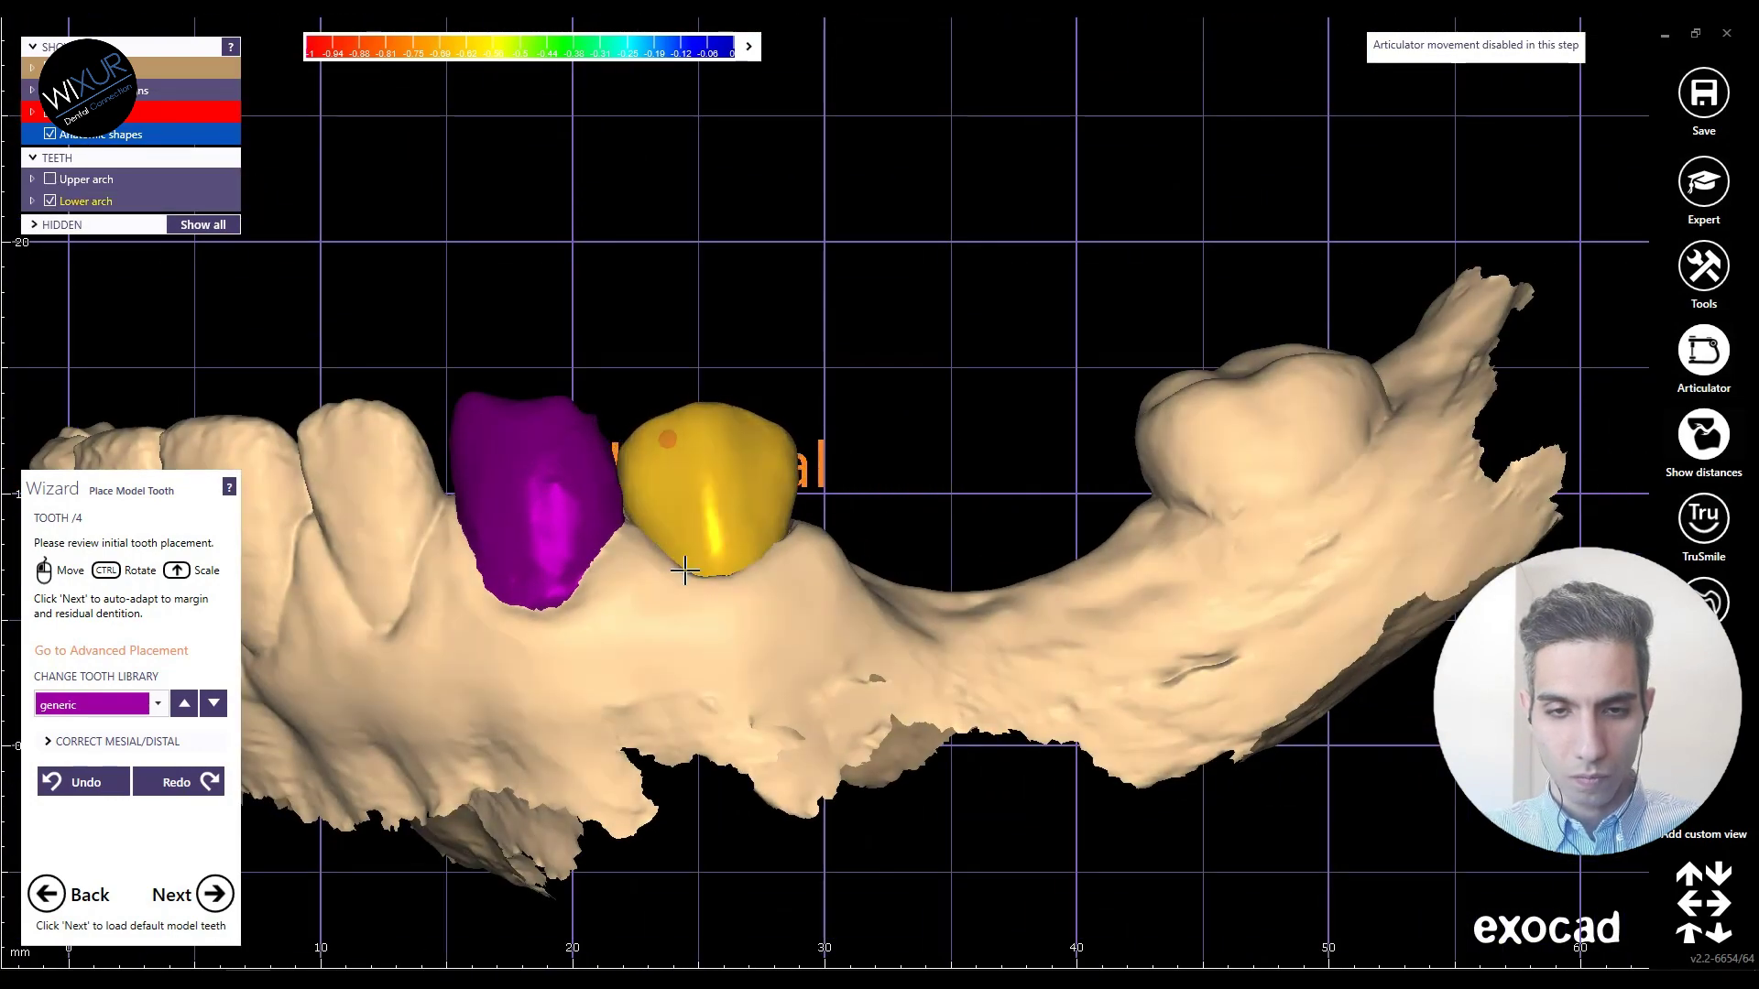
{"action": "key", "text": "4"}
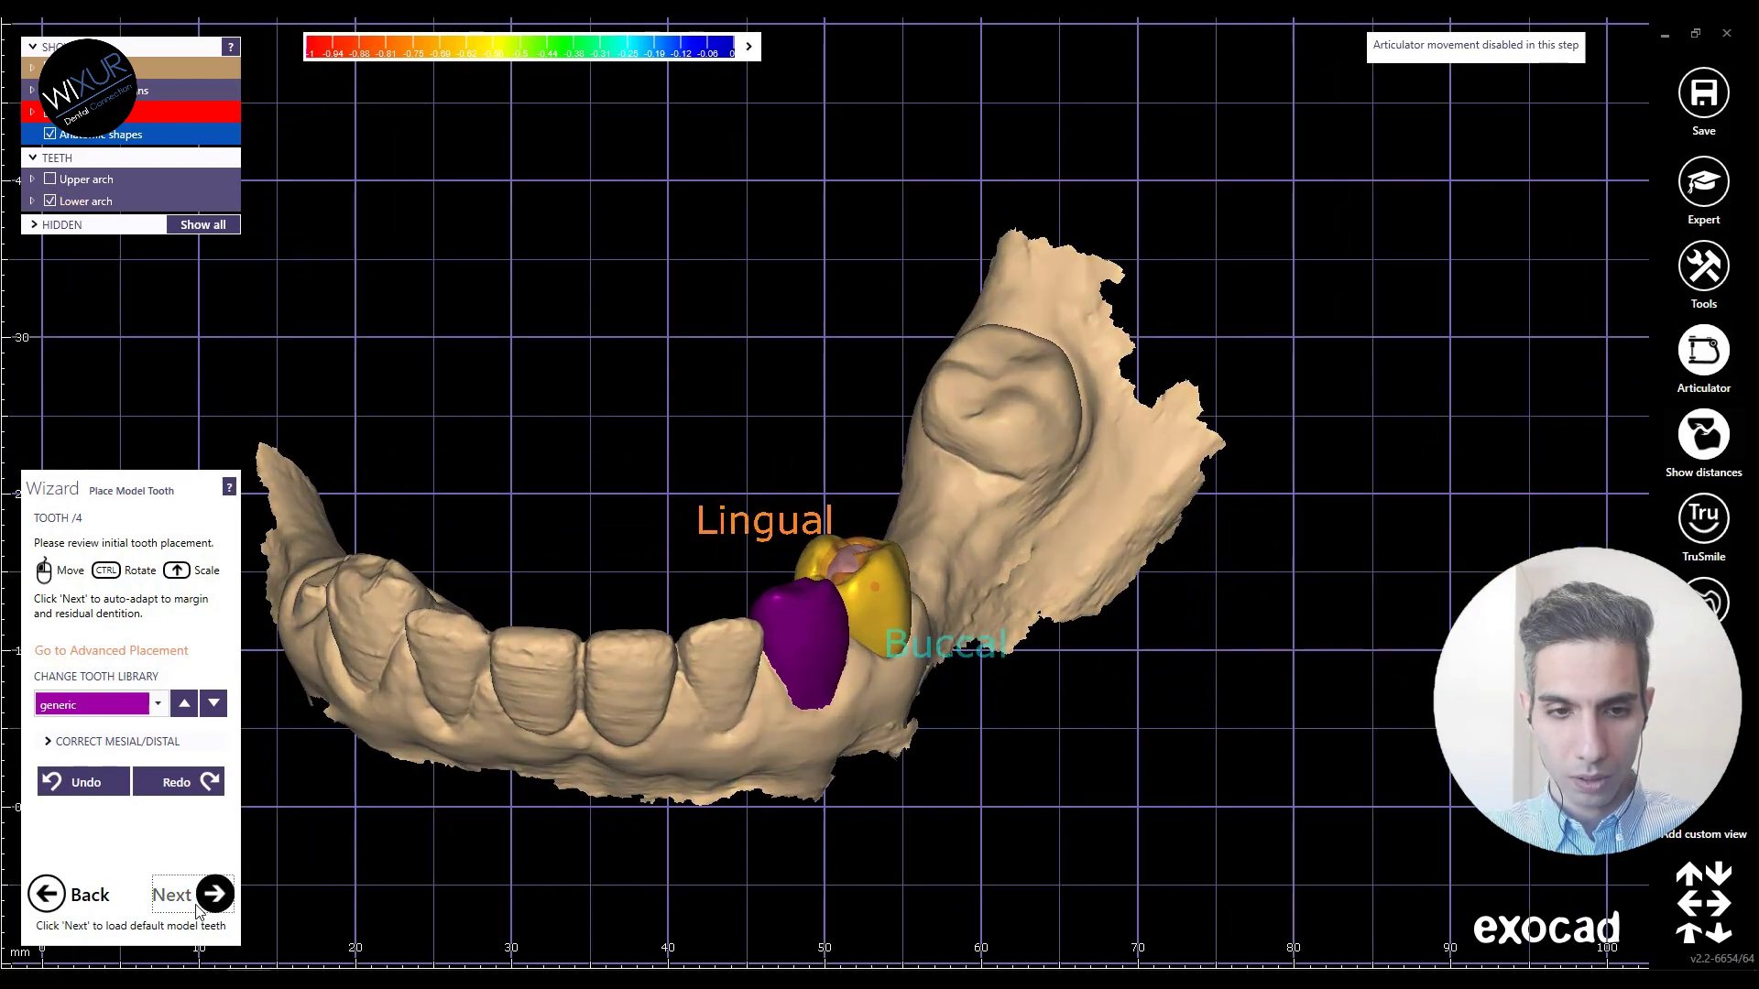
{"action": "left_click", "coordinate": [213, 894]}
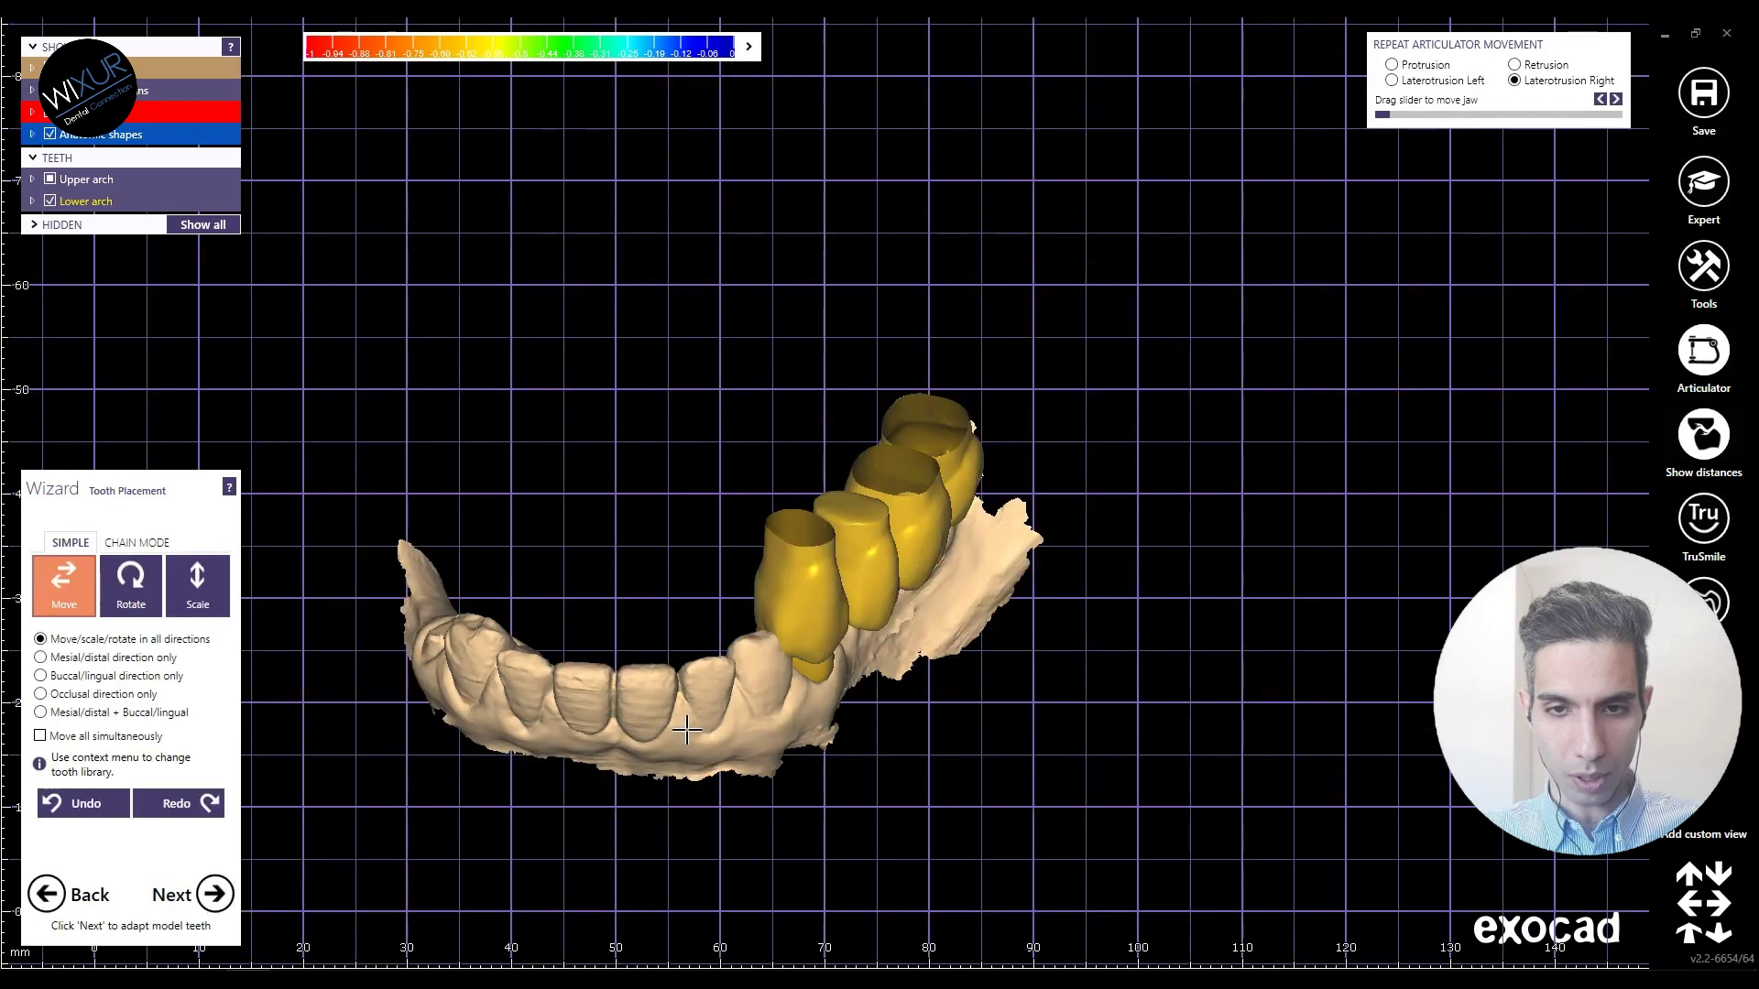
Step: Toggle the upper jaw and move the front yellow tooth up and slightly left
{"action": "left_click", "coordinate": [50, 179]}
{"action": "left_click", "coordinate": [51, 179]}
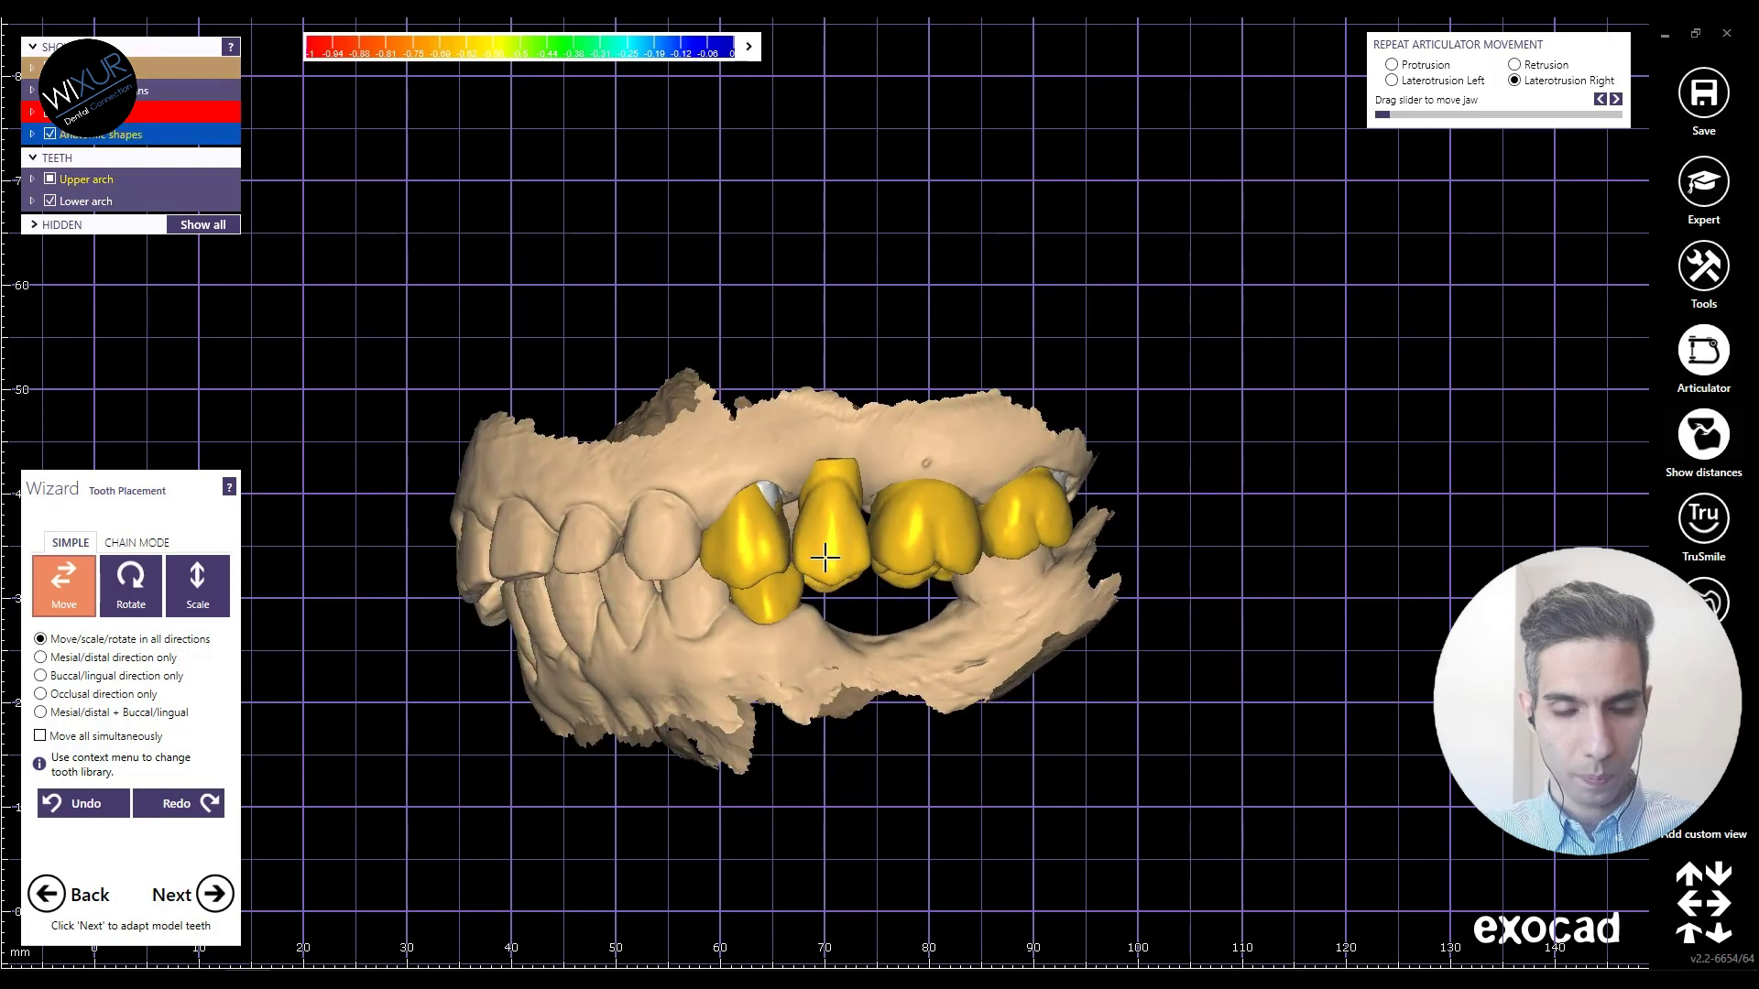
{"action": "scroll", "coordinate": [756, 506], "scroll_direction": "up", "scroll_amount": 5}
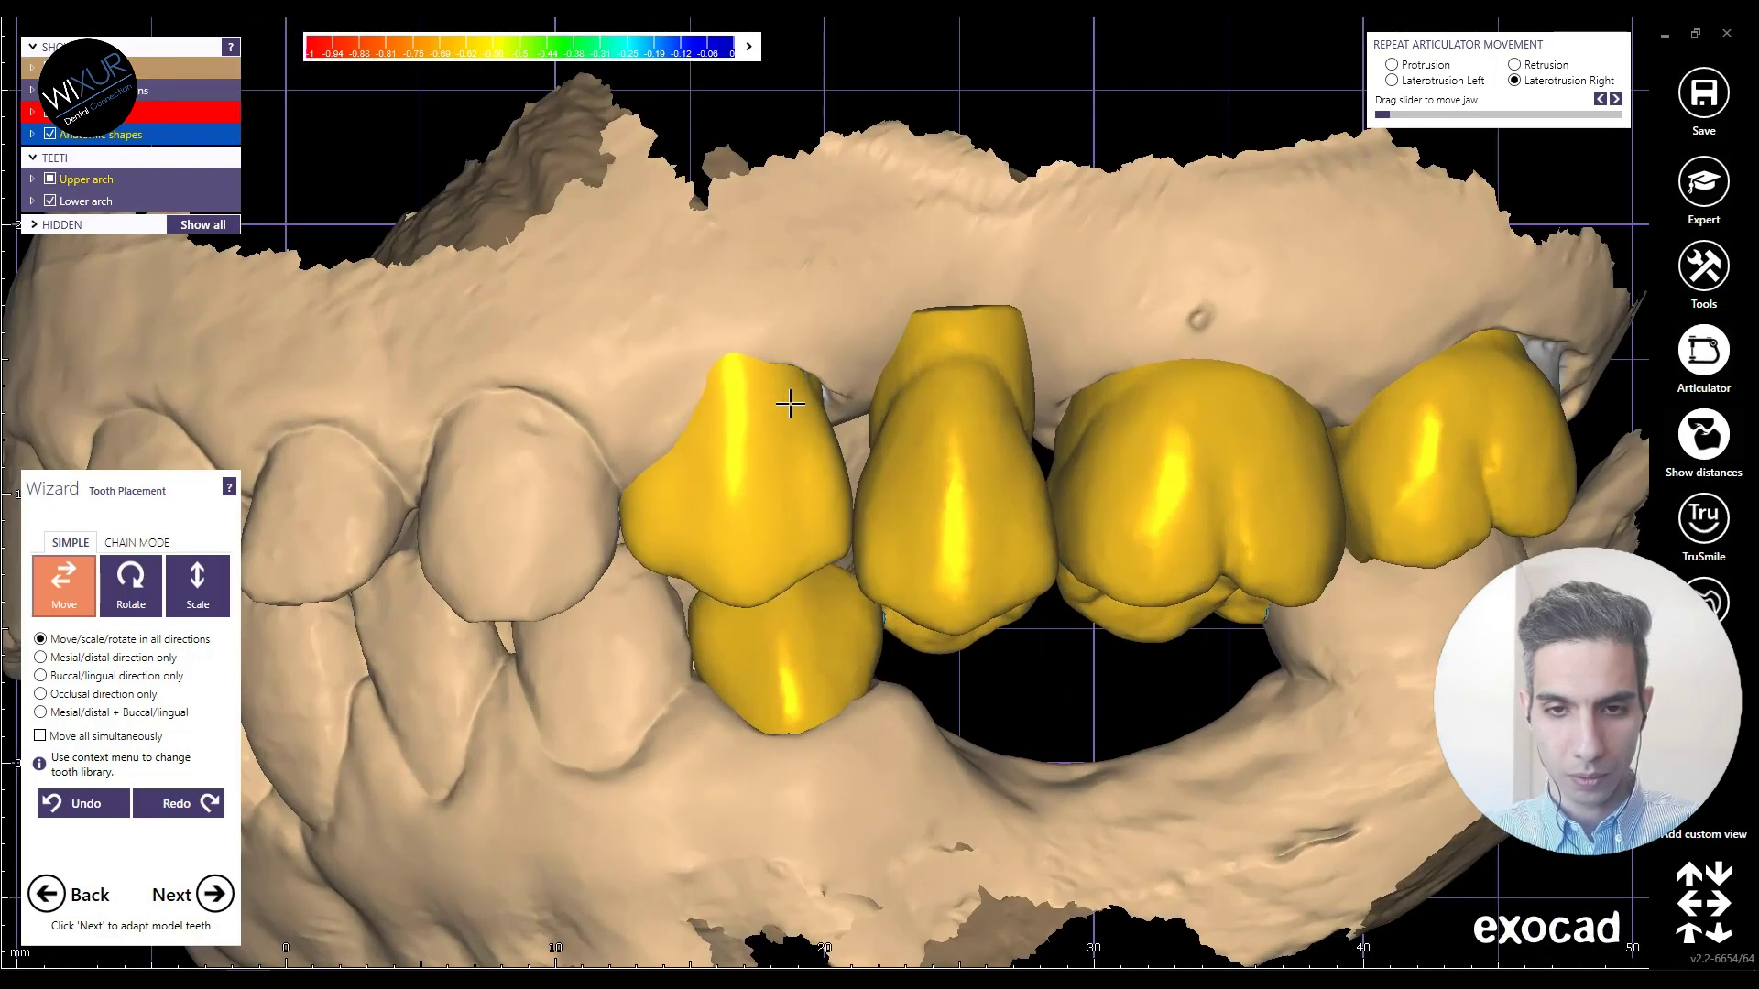
{"action": "scroll", "coordinate": [788, 430], "scroll_direction": "down", "scroll_amount": 2}
{"action": "right_click_drag", "start_coordinate": [801, 519], "coordinate": [788, 485]}
{"action": "scroll", "coordinate": [792, 477], "scroll_direction": "up", "scroll_amount": 5}
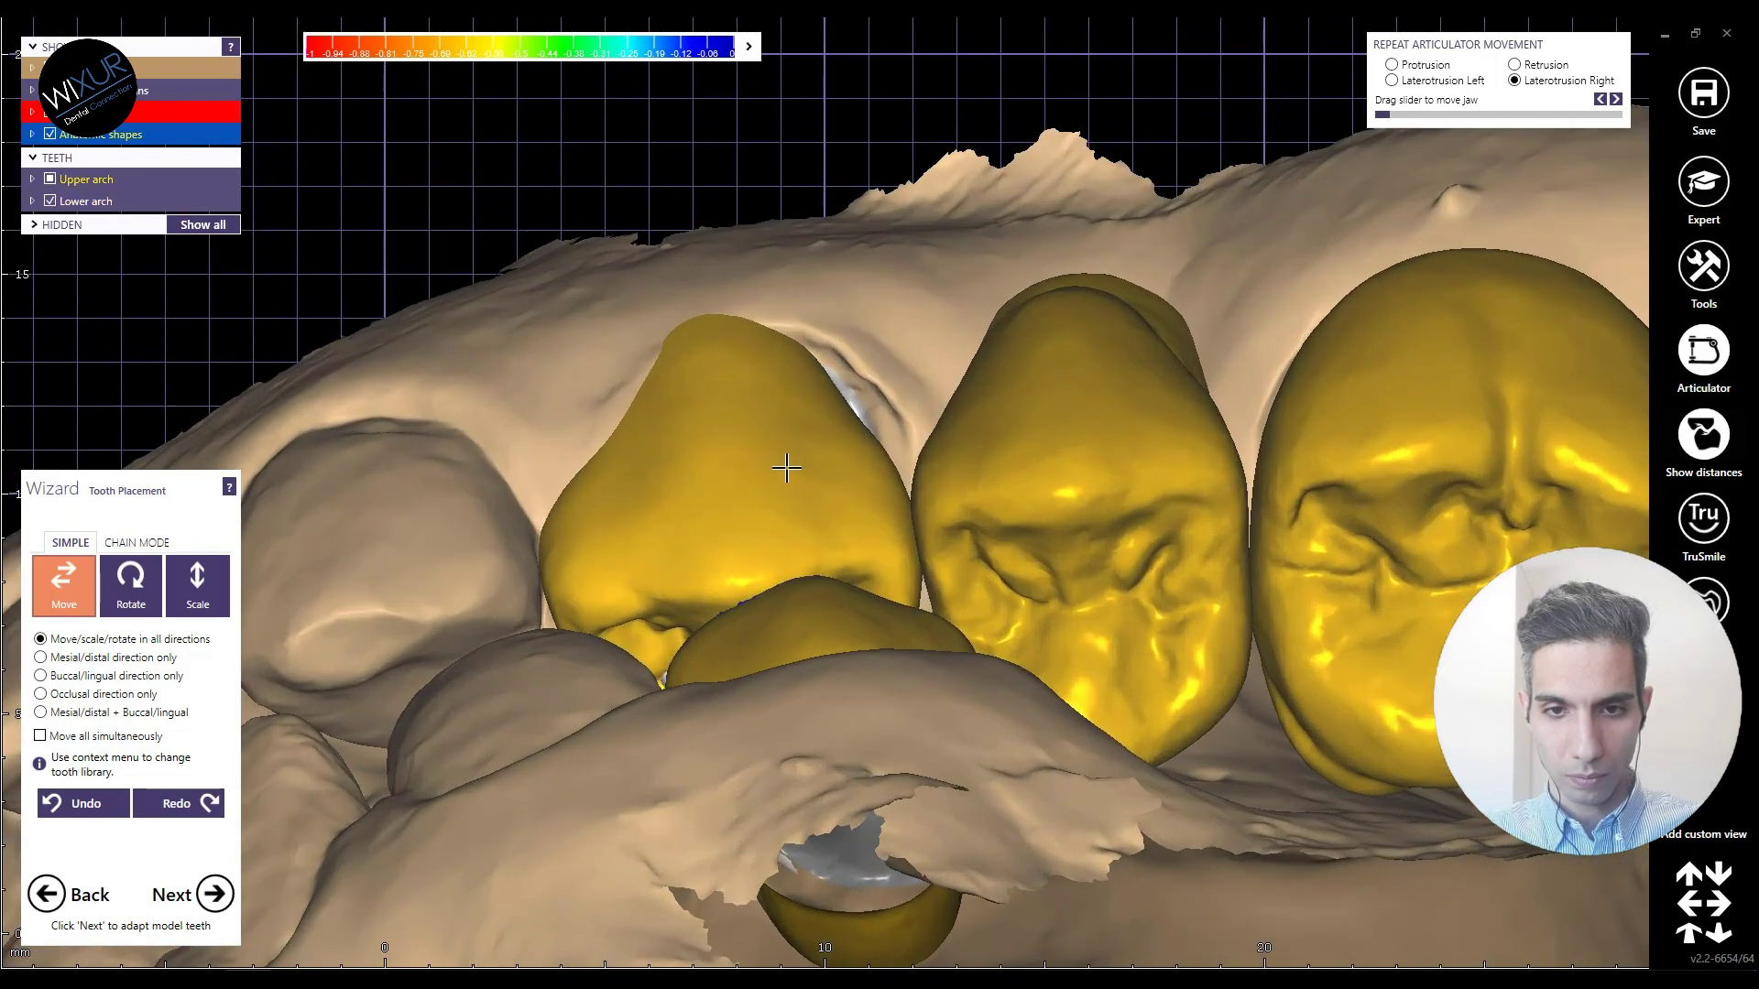
{"action": "left_click_drag", "start_coordinate": [786, 468], "coordinate": [731, 480]}
{"action": "scroll", "coordinate": [736, 513], "scroll_direction": "down", "scroll_amount": 3}
Step: Orbit around the bridge to check it from buccal, frontal and side views
{"action": "right_click_drag", "start_coordinate": [739, 522], "coordinate": [739, 354]}
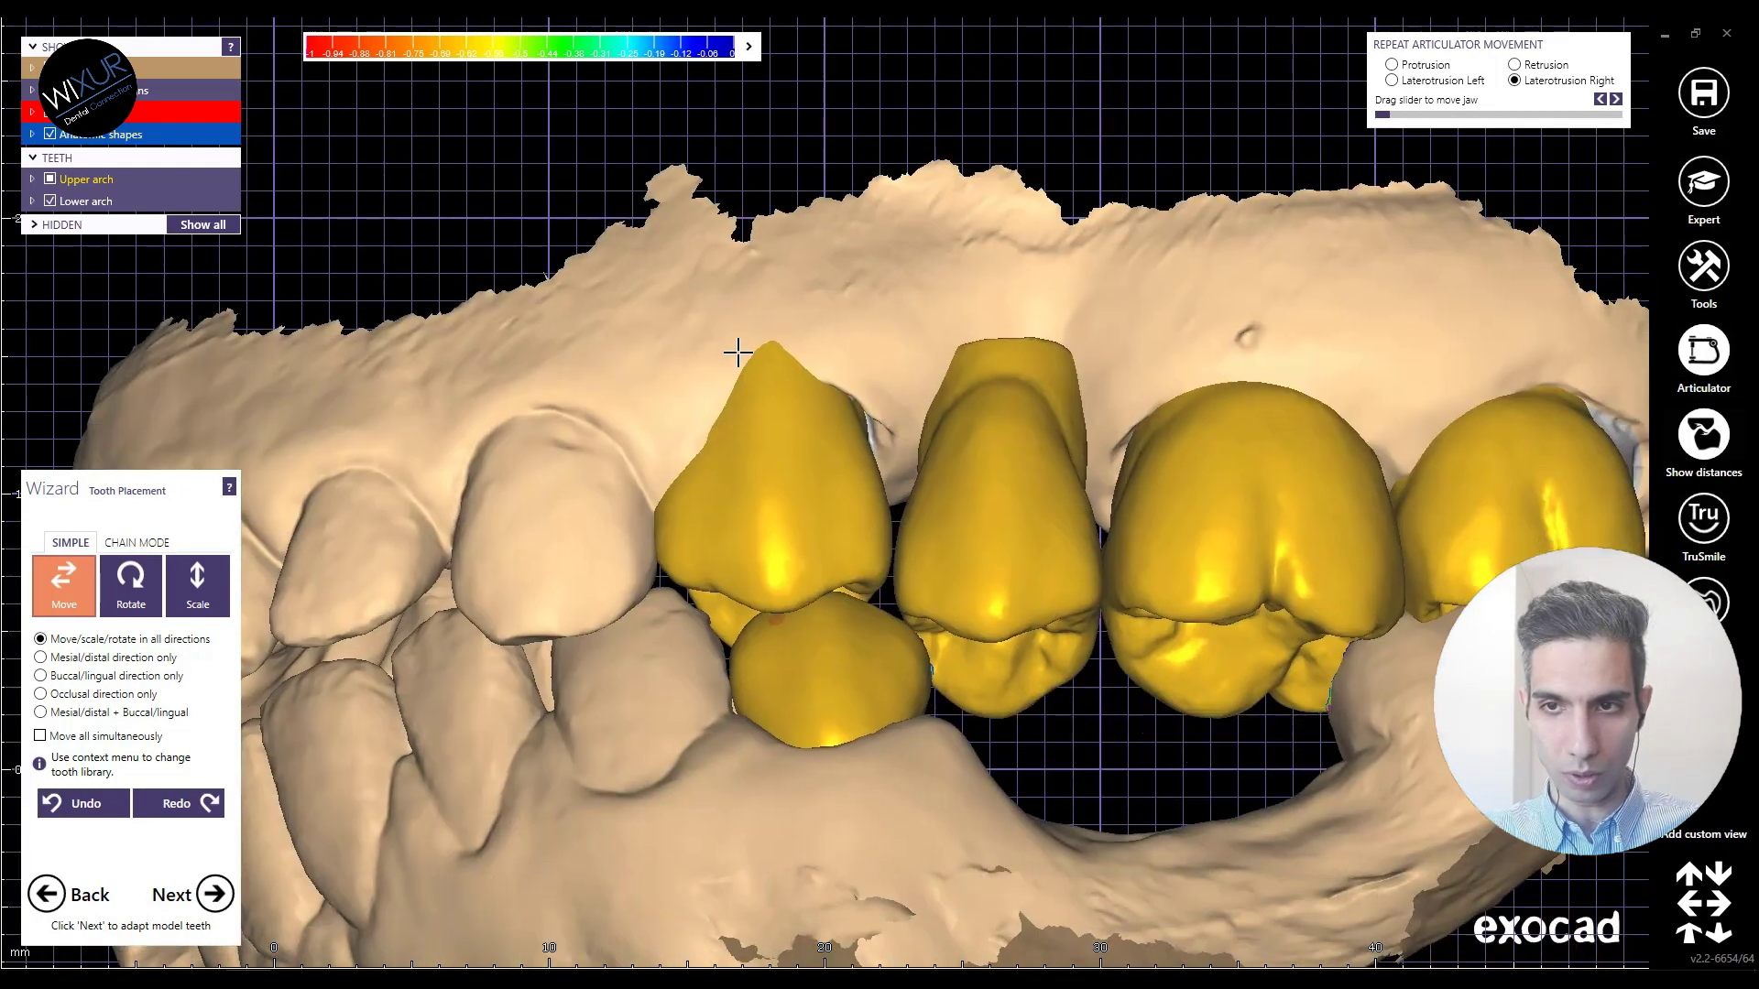
{"action": "scroll", "coordinate": [769, 531], "scroll_direction": "down", "scroll_amount": 3}
{"action": "scroll", "coordinate": [842, 534], "scroll_direction": "up", "scroll_amount": 5}
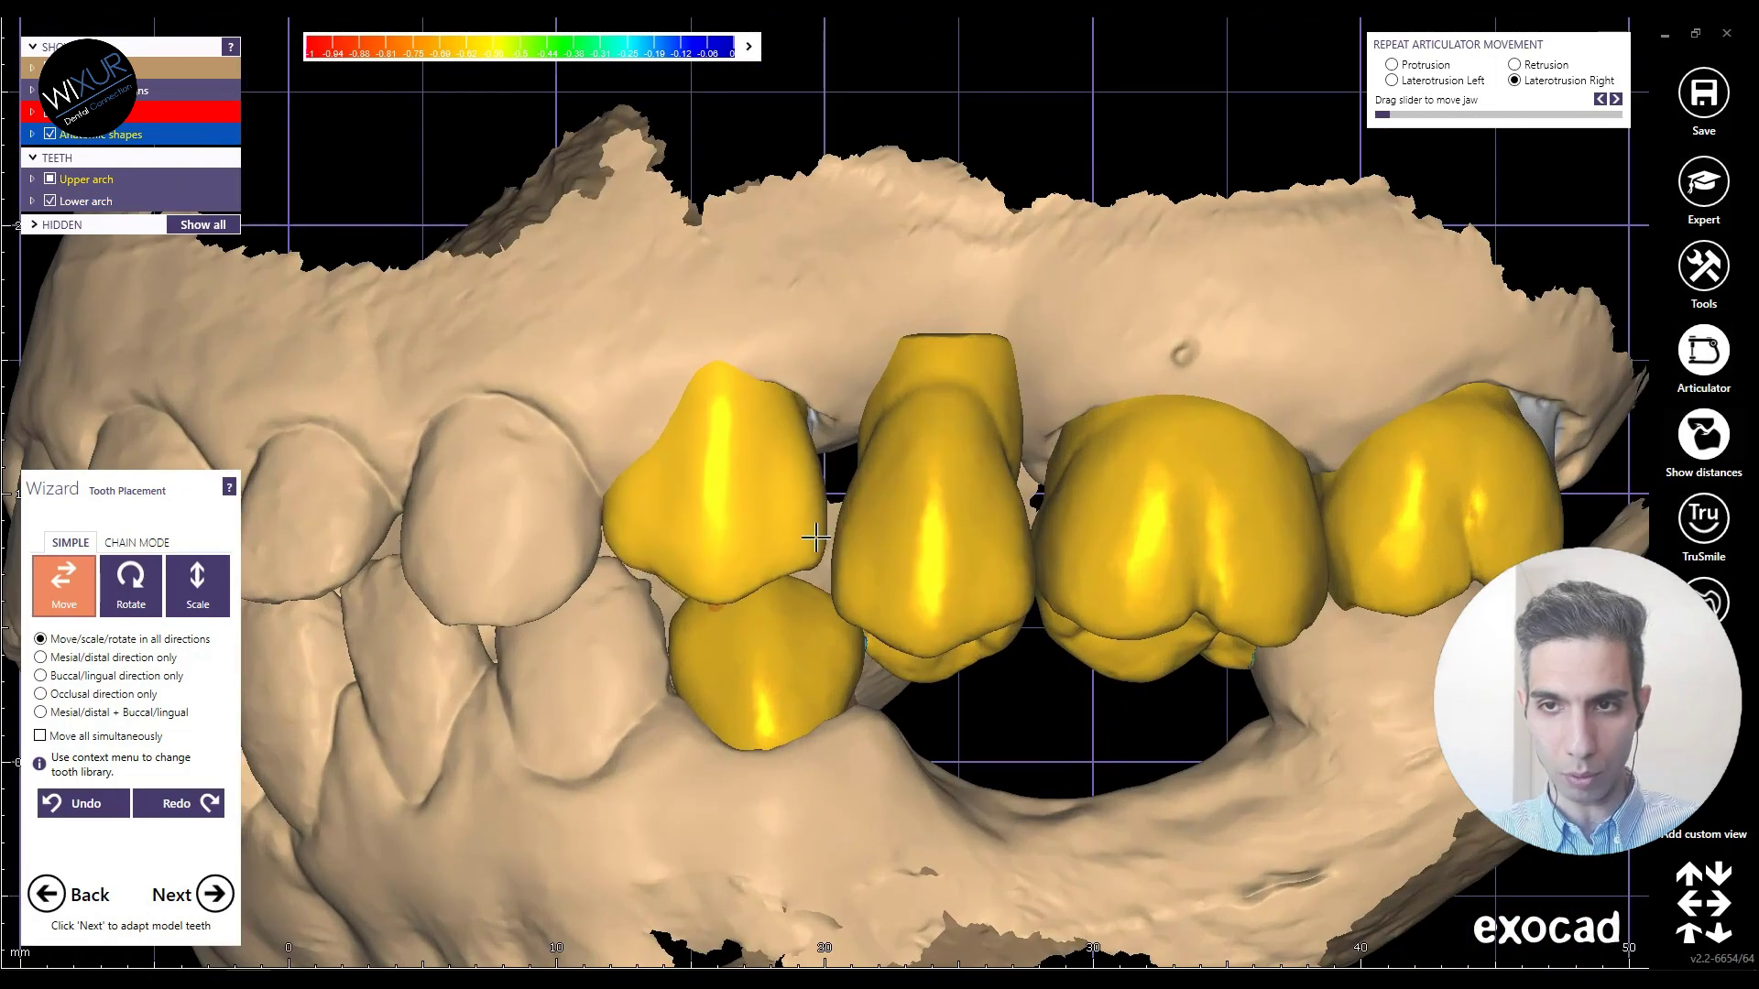
{"action": "scroll", "coordinate": [815, 541], "scroll_direction": "down", "scroll_amount": 5}
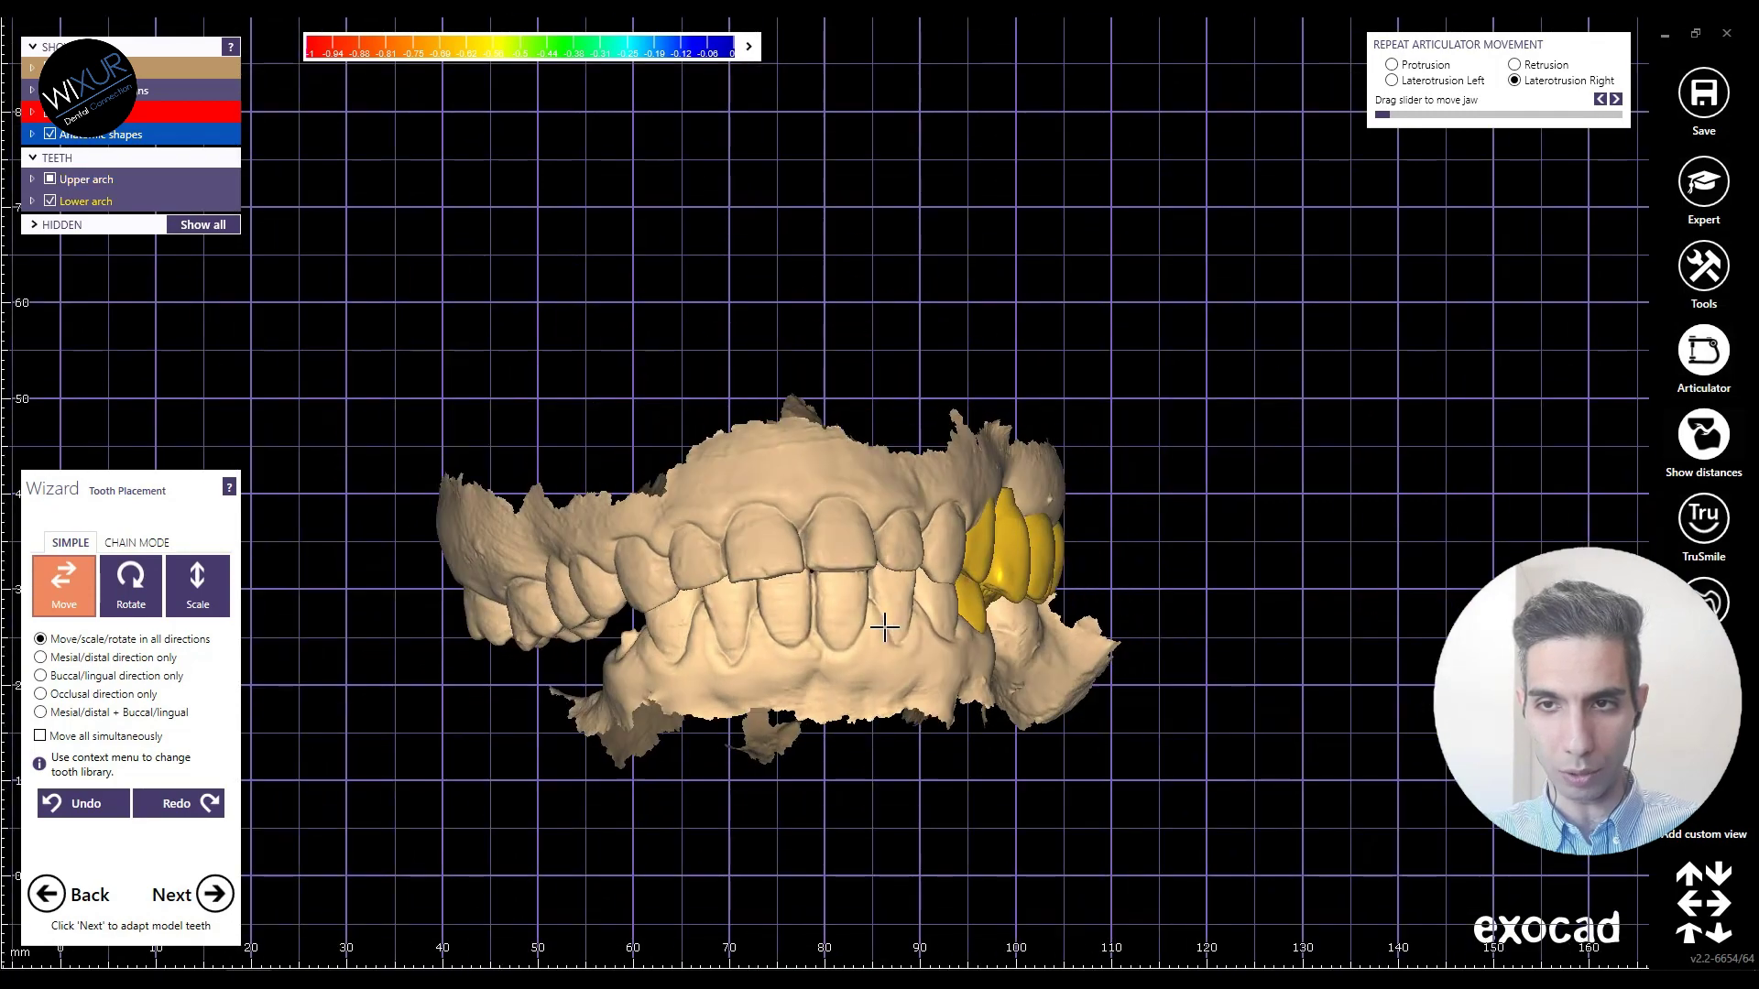
{"action": "scroll", "coordinate": [883, 629], "scroll_direction": "up", "scroll_amount": 5}
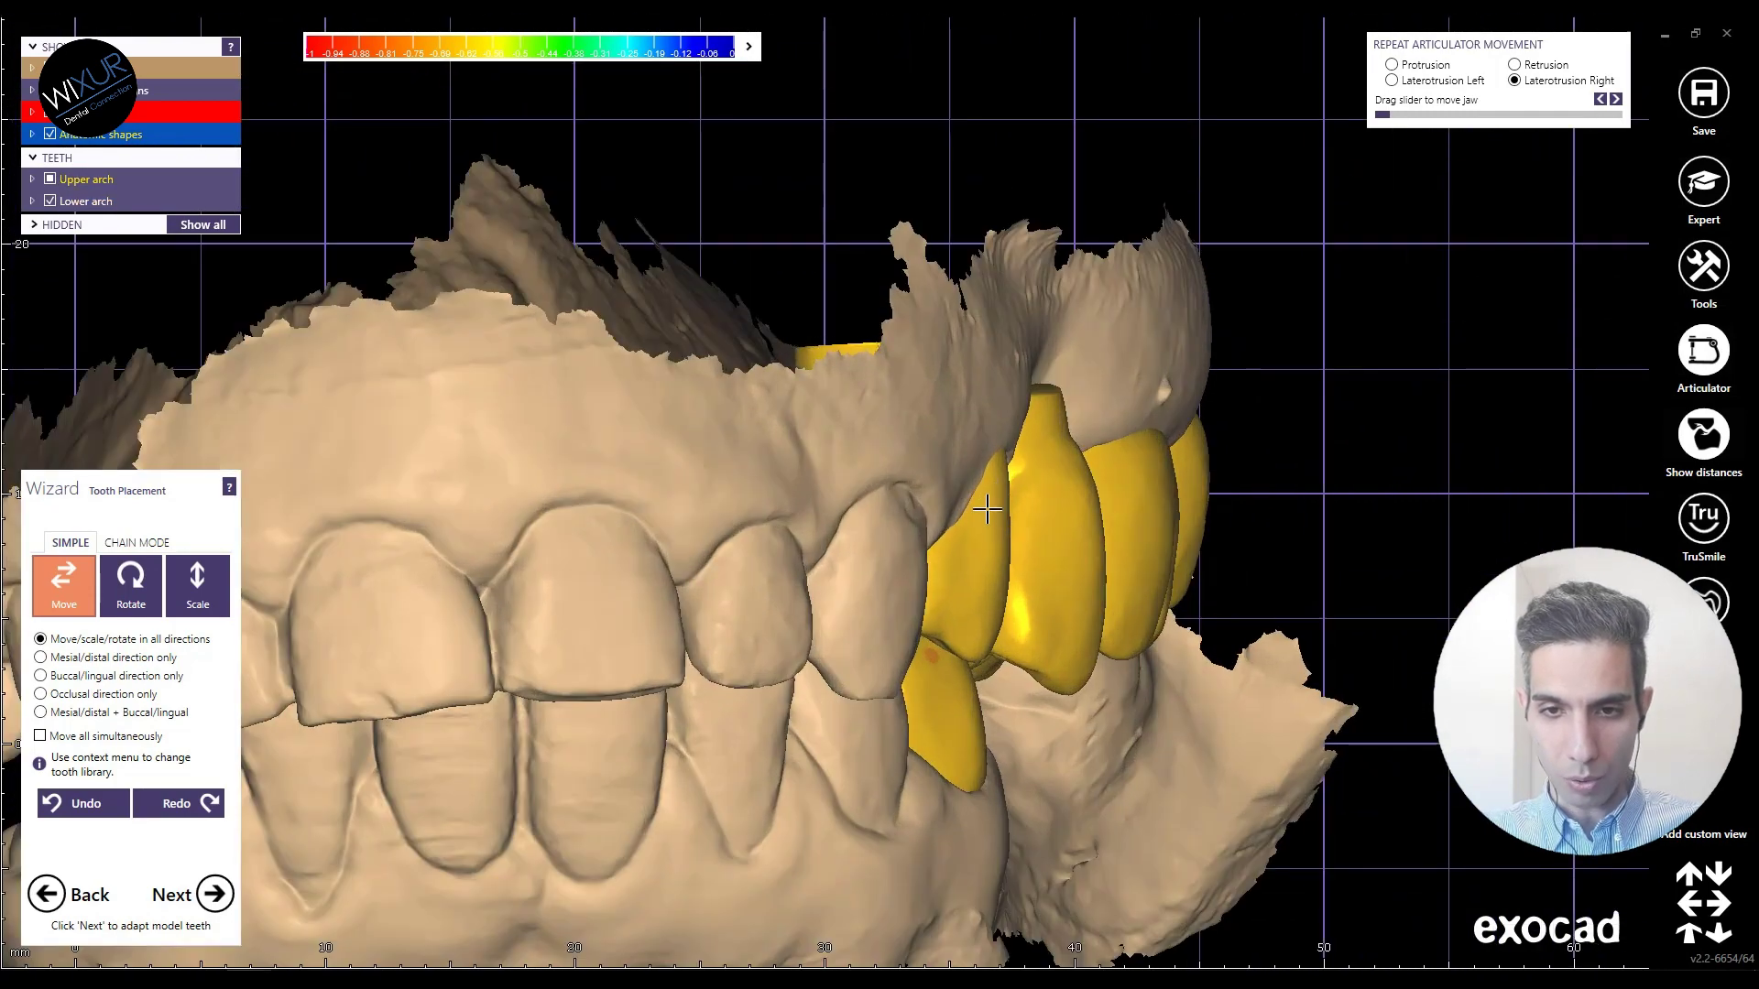
{"action": "scroll", "coordinate": [985, 533], "scroll_direction": "down", "scroll_amount": 5}
{"action": "right_click_drag", "start_coordinate": [985, 533], "coordinate": [938, 671]}
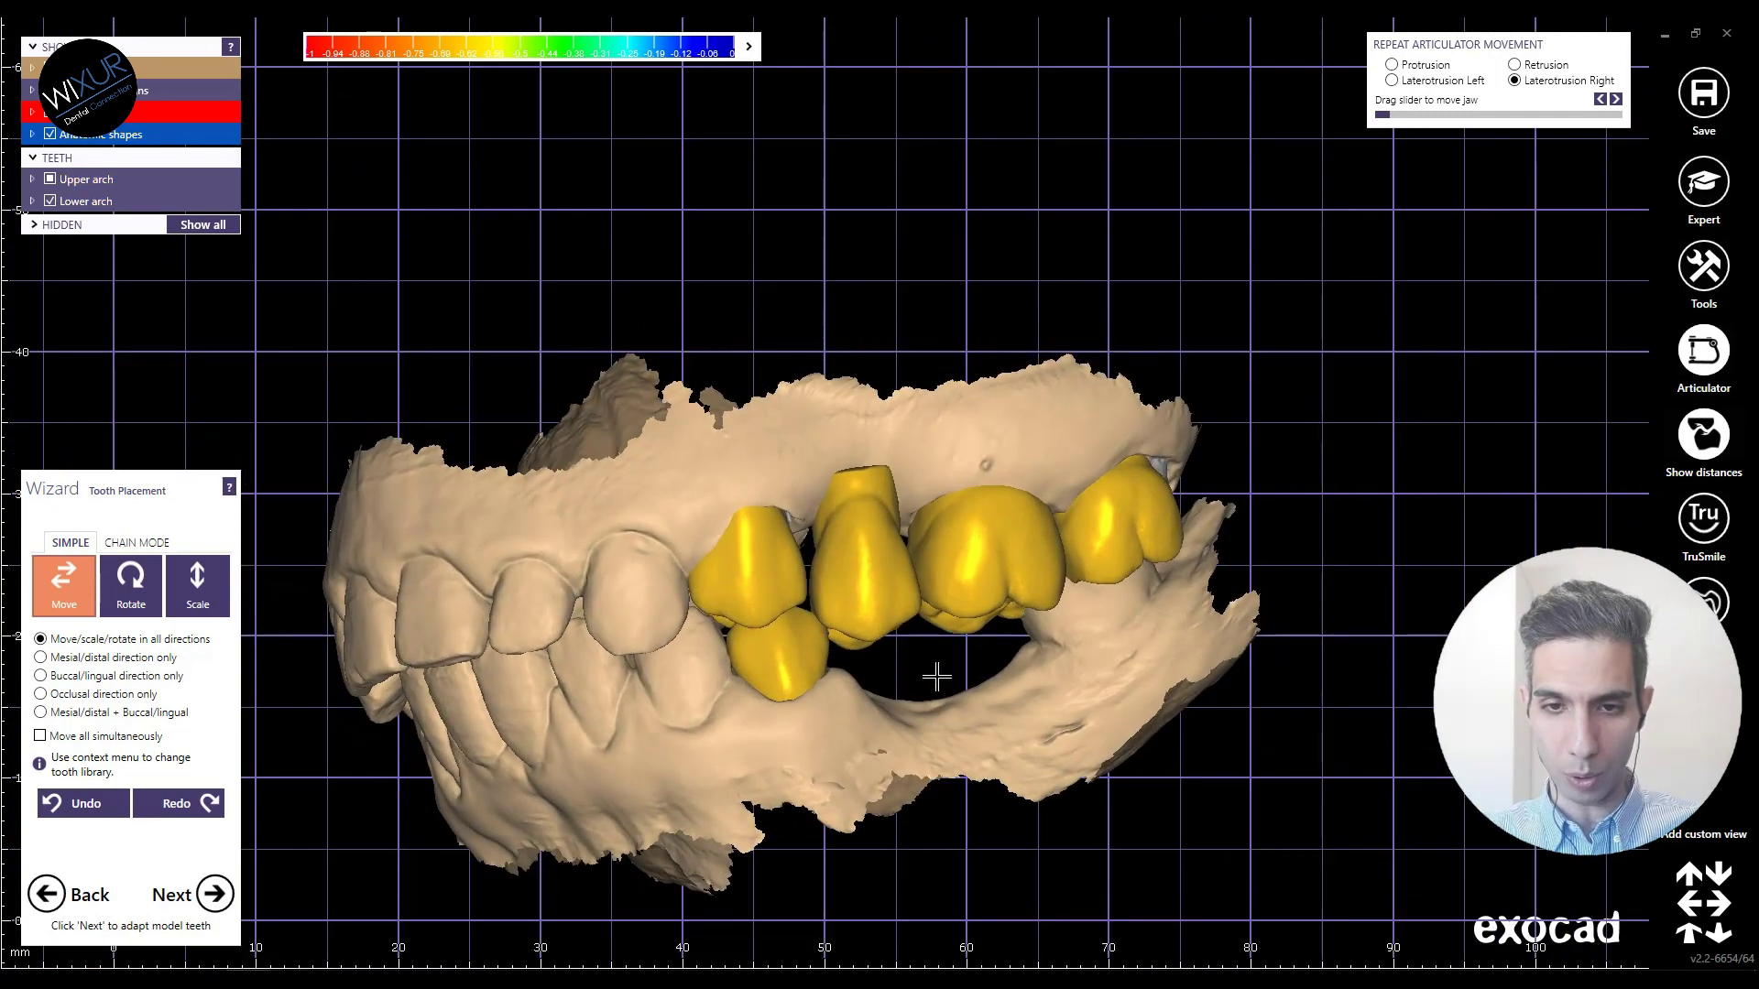
{"action": "scroll", "coordinate": [777, 571], "scroll_direction": "up", "scroll_amount": 5}
{"action": "scroll", "coordinate": [777, 570], "scroll_direction": "up", "scroll_amount": 2}
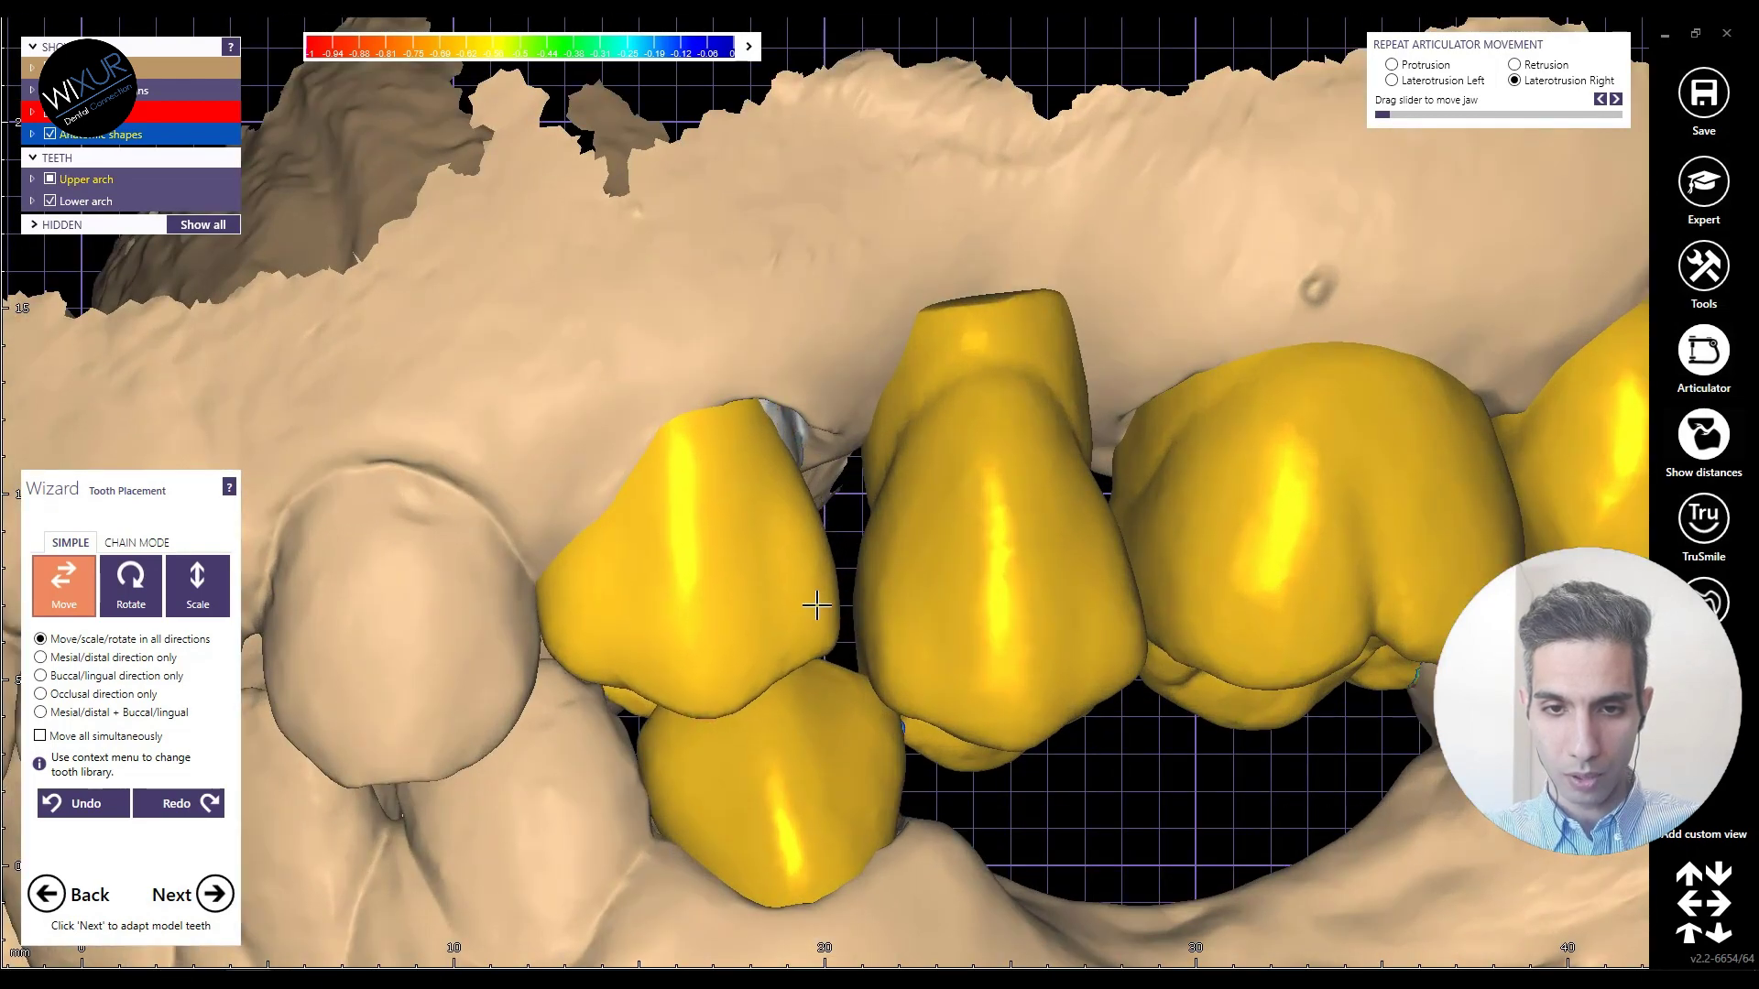
{"action": "scroll", "coordinate": [816, 606], "scroll_direction": "down", "scroll_amount": 5}
{"action": "right_click_drag", "start_coordinate": [816, 606], "coordinate": [1039, 674]}
{"action": "scroll", "coordinate": [1117, 432], "scroll_direction": "up", "scroll_amount": 2}
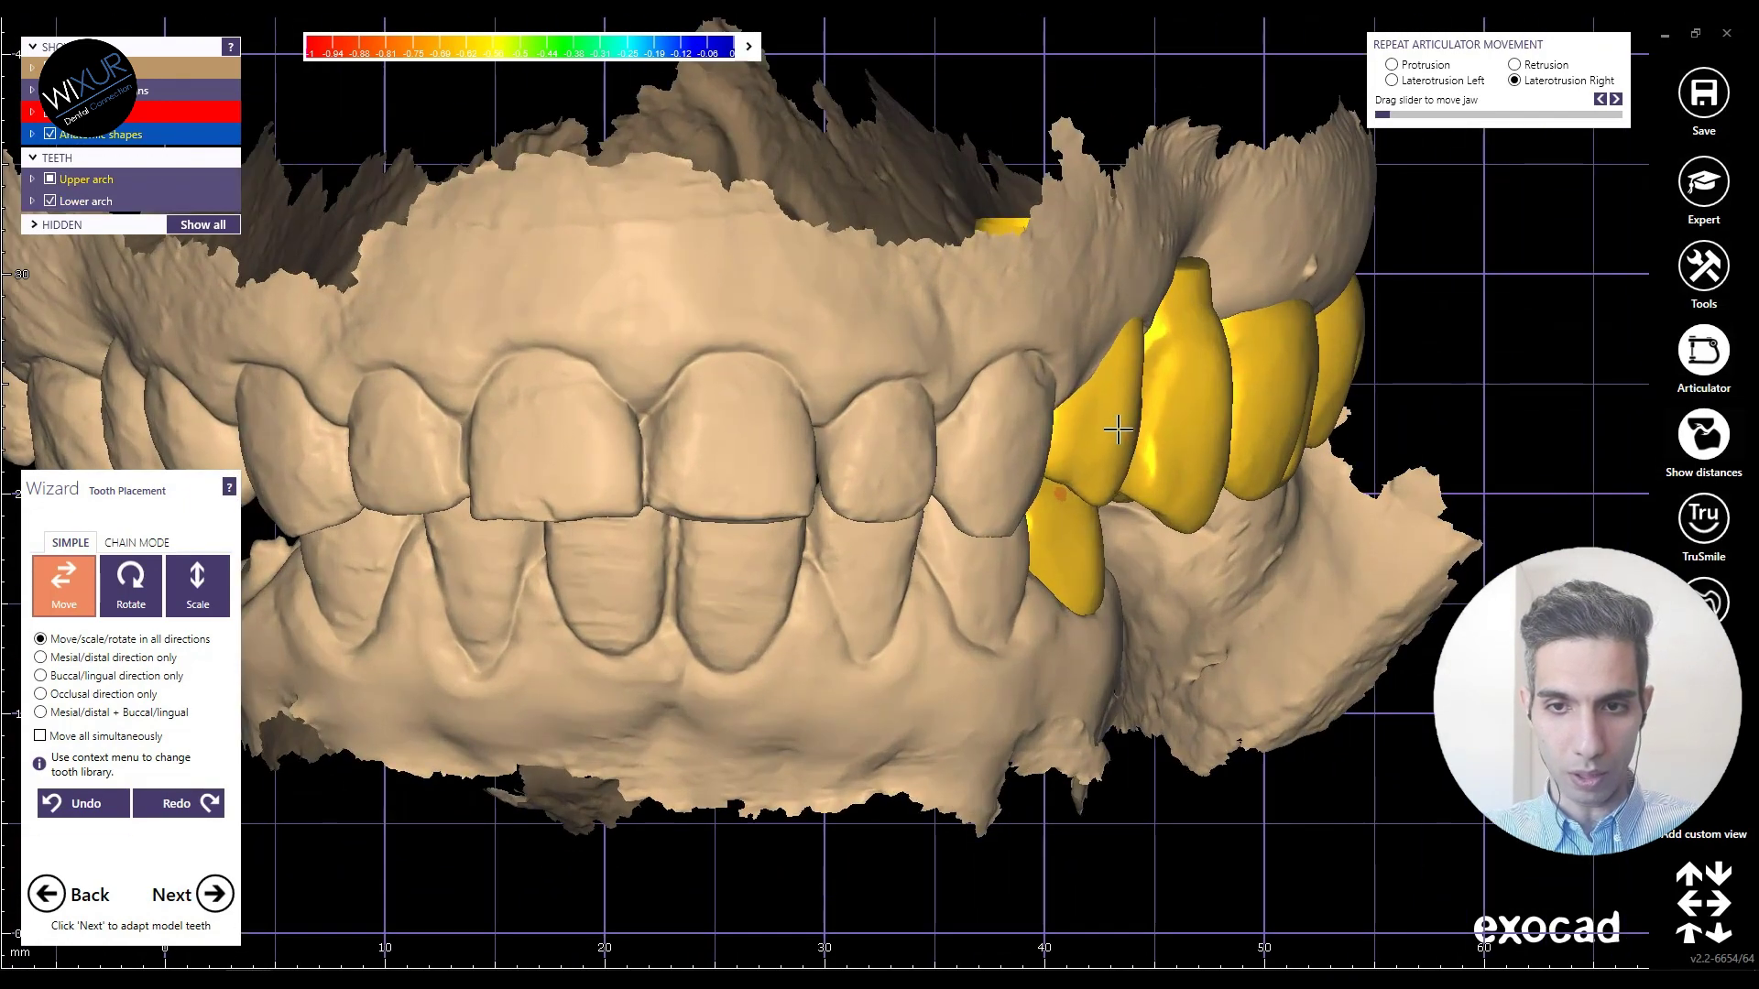
{"action": "scroll", "coordinate": [1117, 431], "scroll_direction": "down", "scroll_amount": 2}
{"action": "right_click_drag", "start_coordinate": [1119, 518], "coordinate": [841, 409]}
{"action": "scroll", "coordinate": [842, 410], "scroll_direction": "up", "scroll_amount": 2}
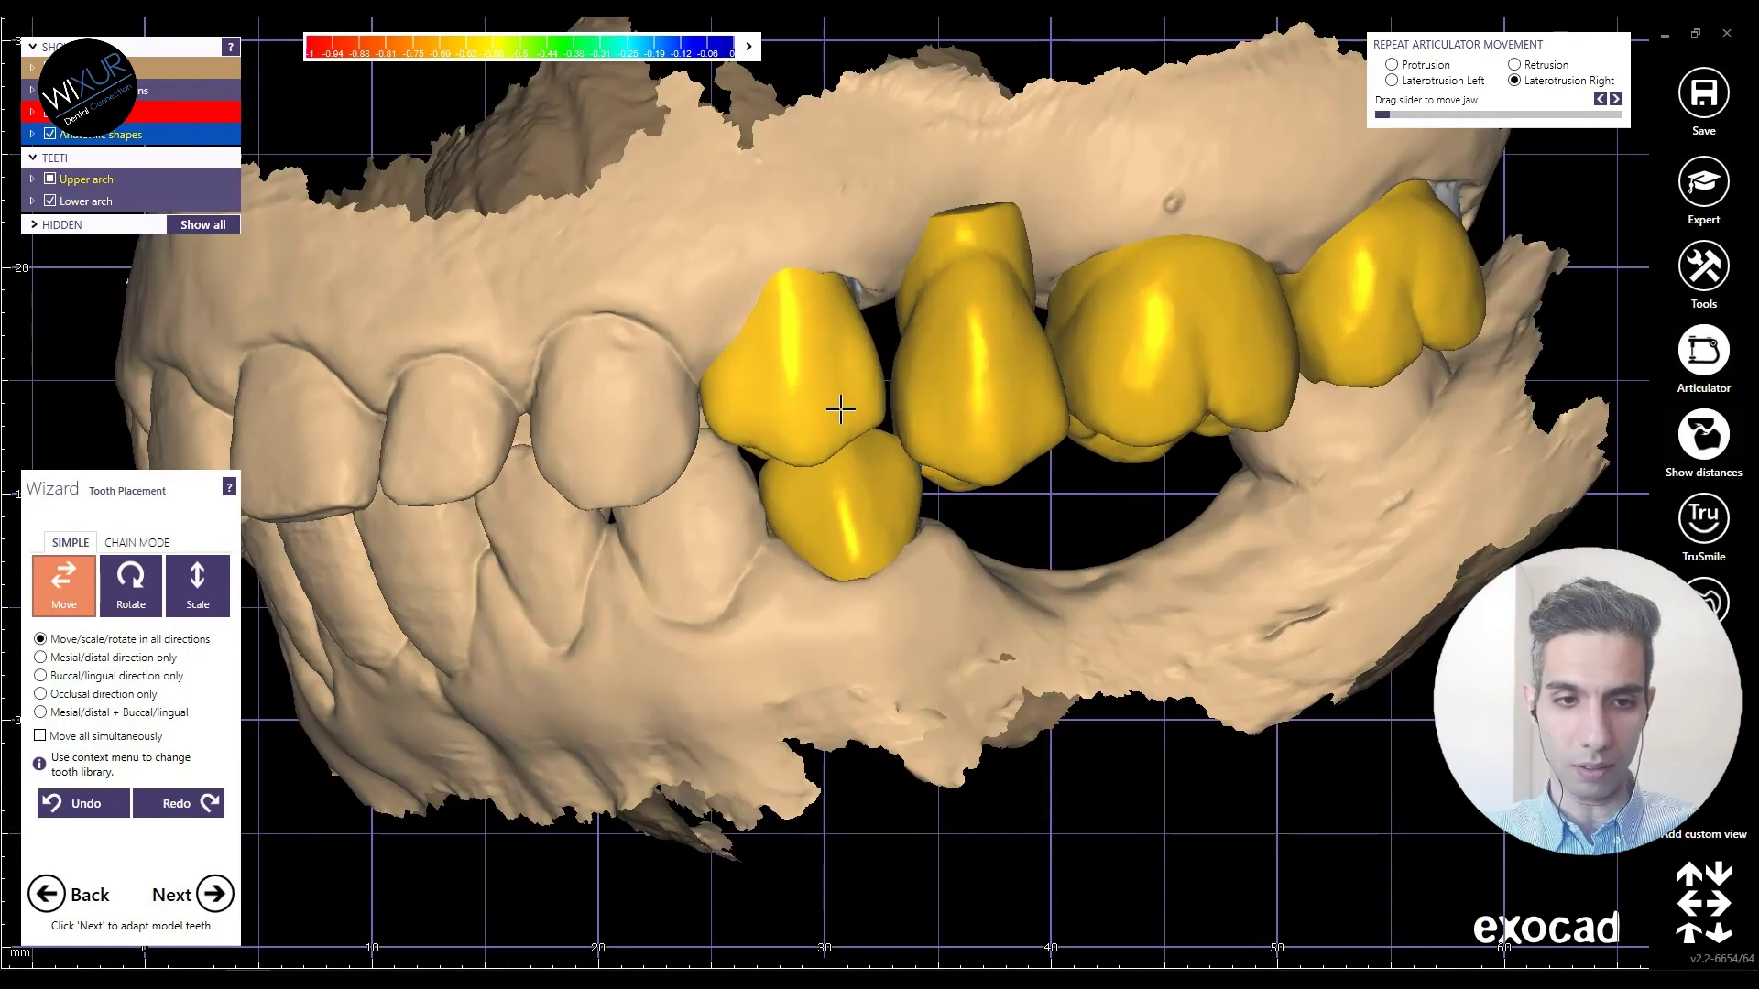
{"action": "scroll", "coordinate": [849, 427], "scroll_direction": "down", "scroll_amount": 2}
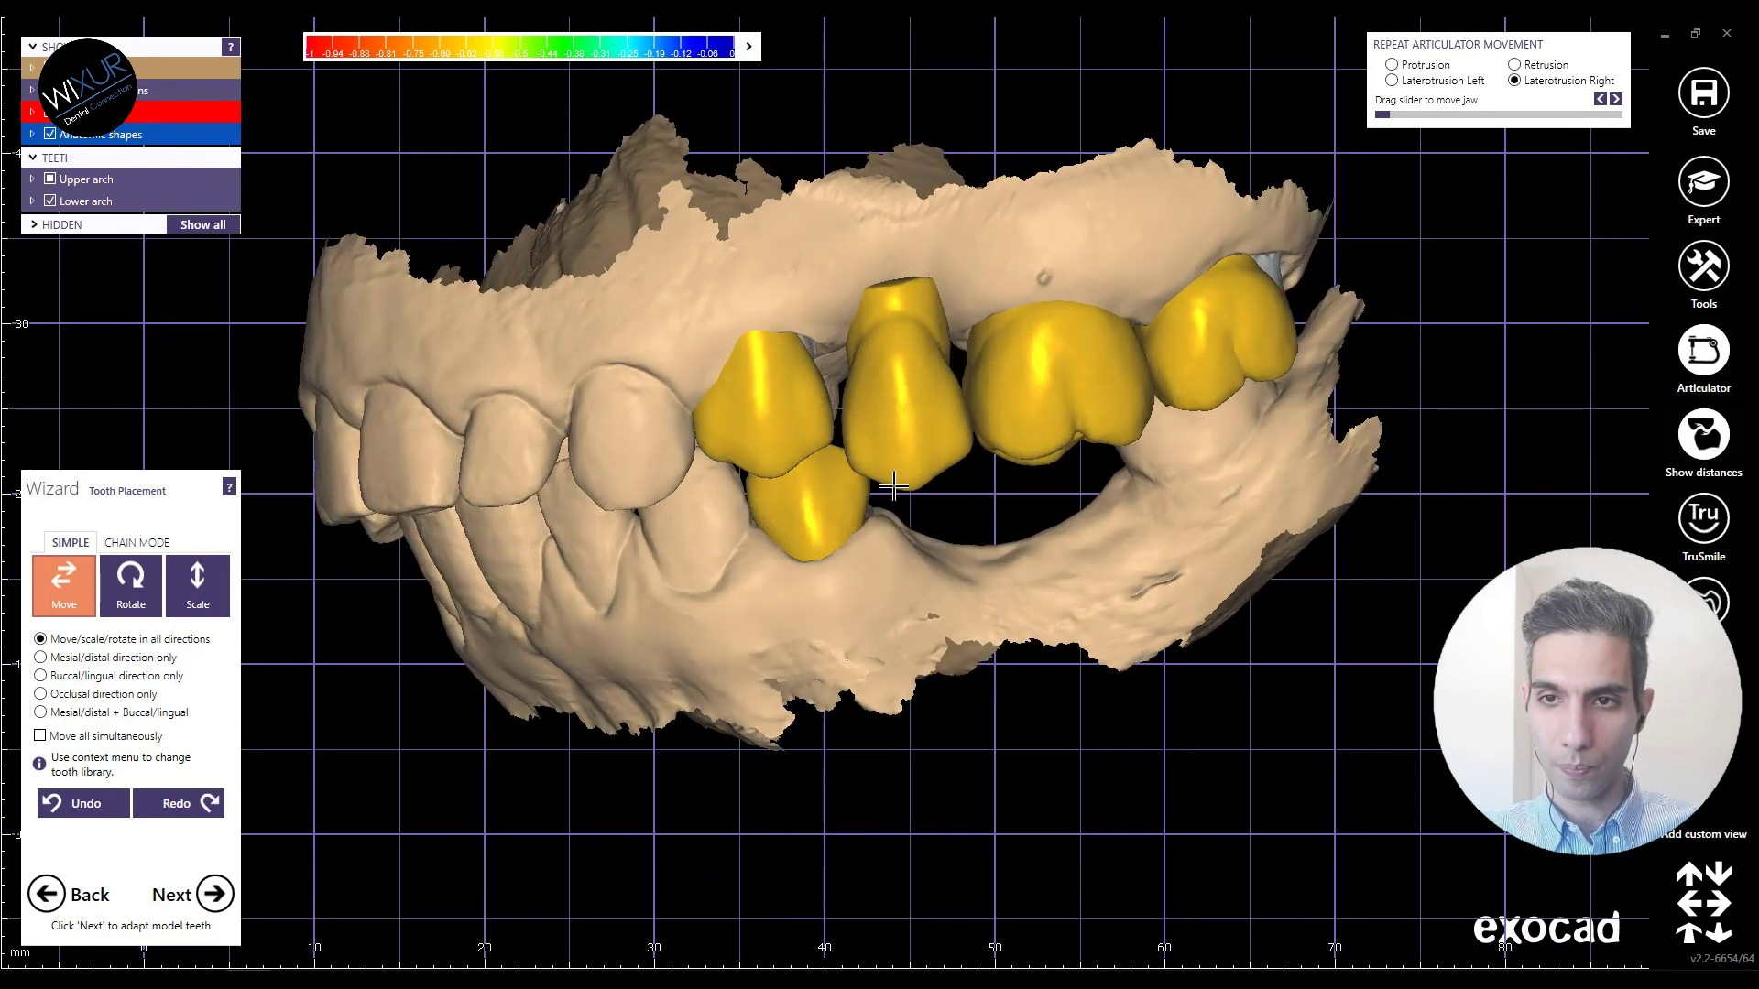
{"action": "scroll", "coordinate": [895, 424], "scroll_direction": "up", "scroll_amount": 2}
{"action": "scroll", "coordinate": [896, 446], "scroll_direction": "down", "scroll_amount": 2}
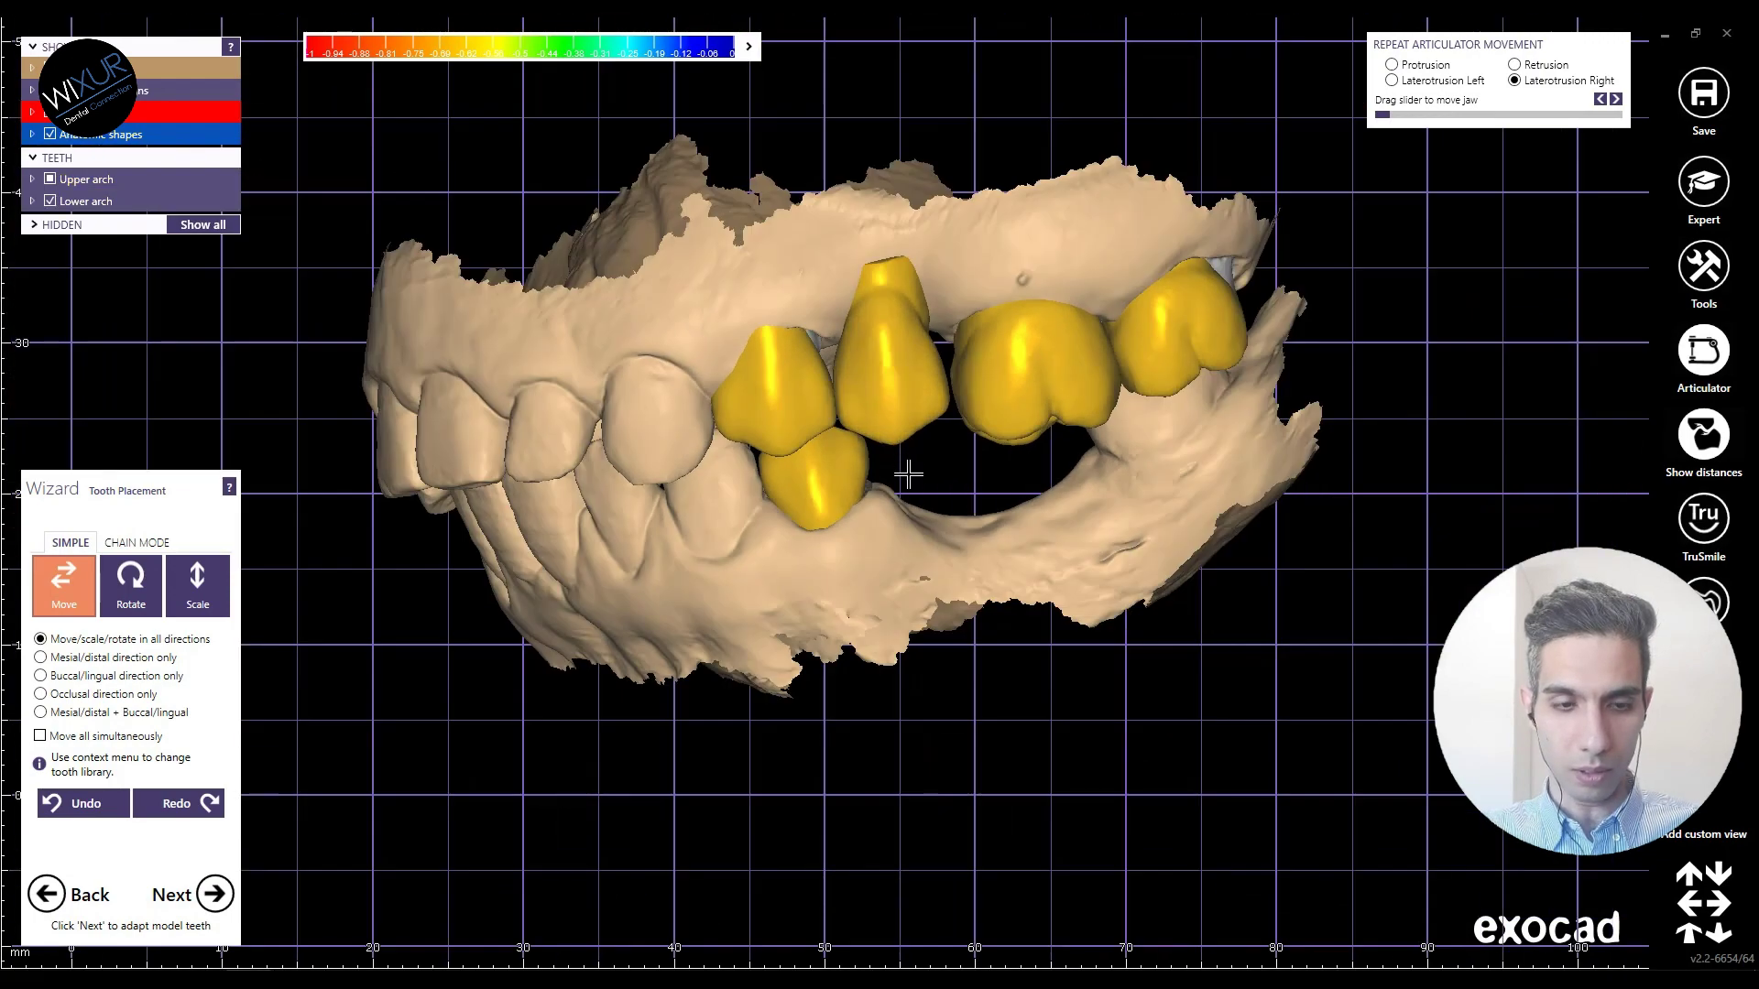
{"action": "scroll", "coordinate": [916, 485], "scroll_direction": "down", "scroll_amount": 4}
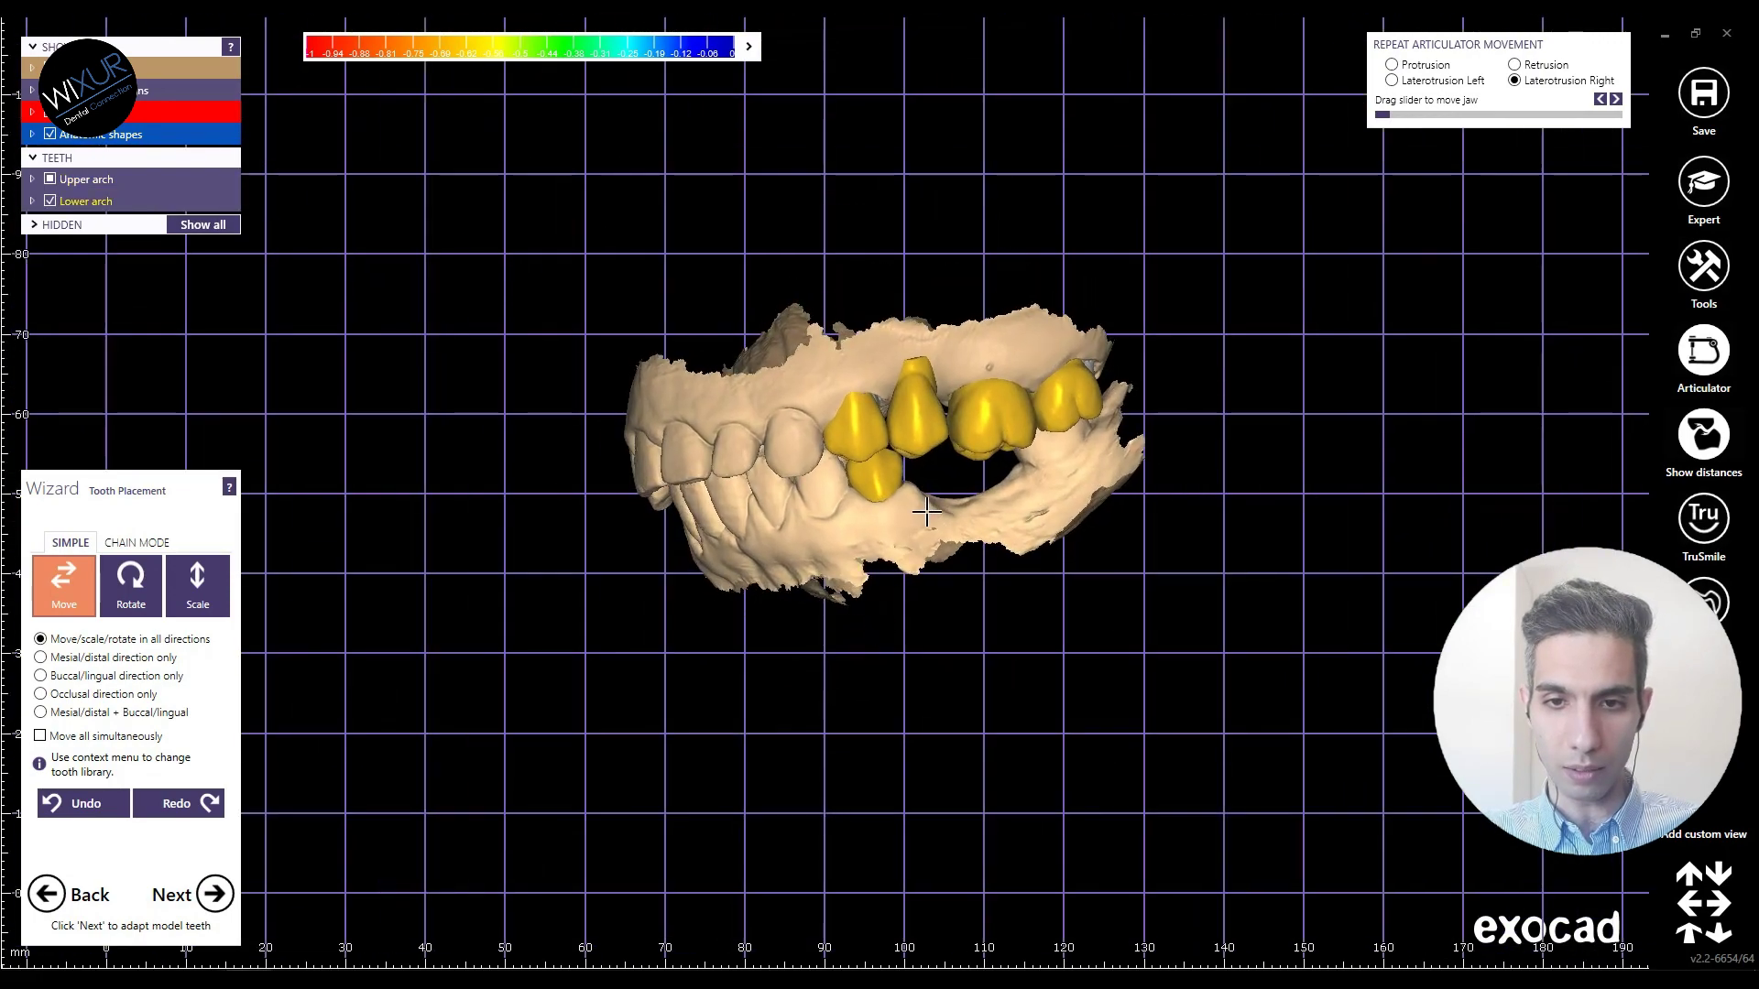
{"action": "key", "text": "Left"}
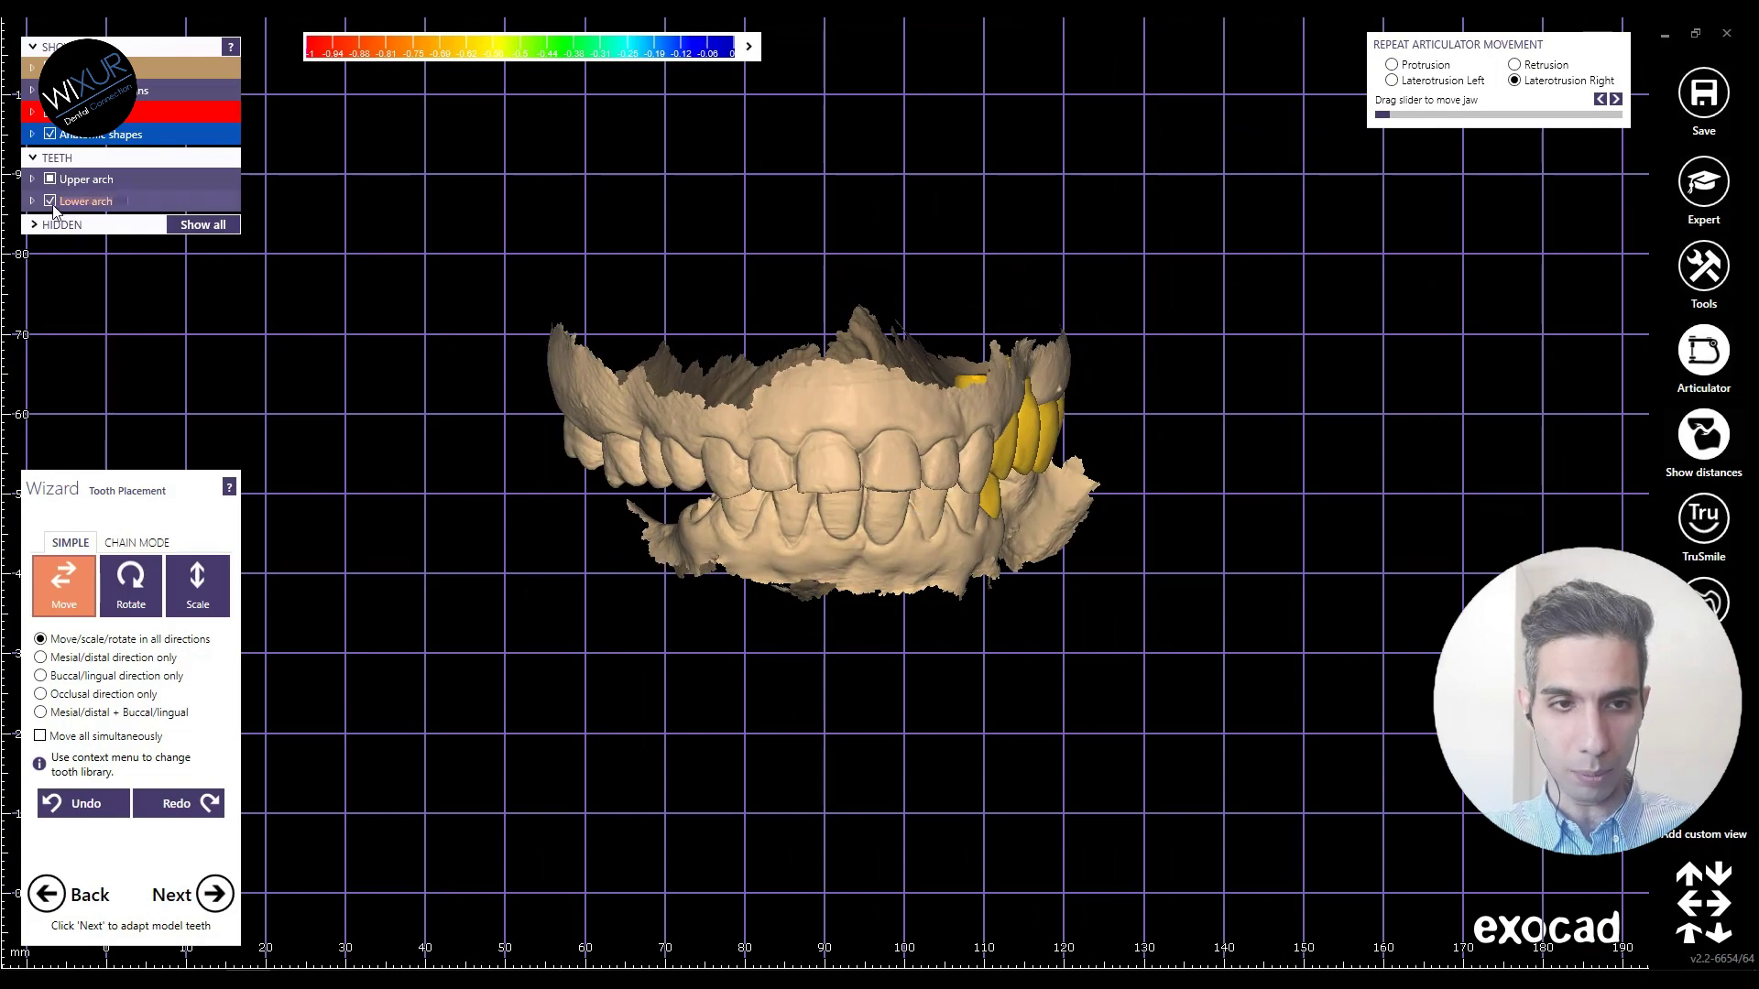
Step: Hide the lower jaw and shift a crown to shrink its contact with the neighbour
{"action": "left_click", "coordinate": [51, 201]}
{"action": "scroll", "coordinate": [937, 516], "scroll_direction": "up", "scroll_amount": 5}
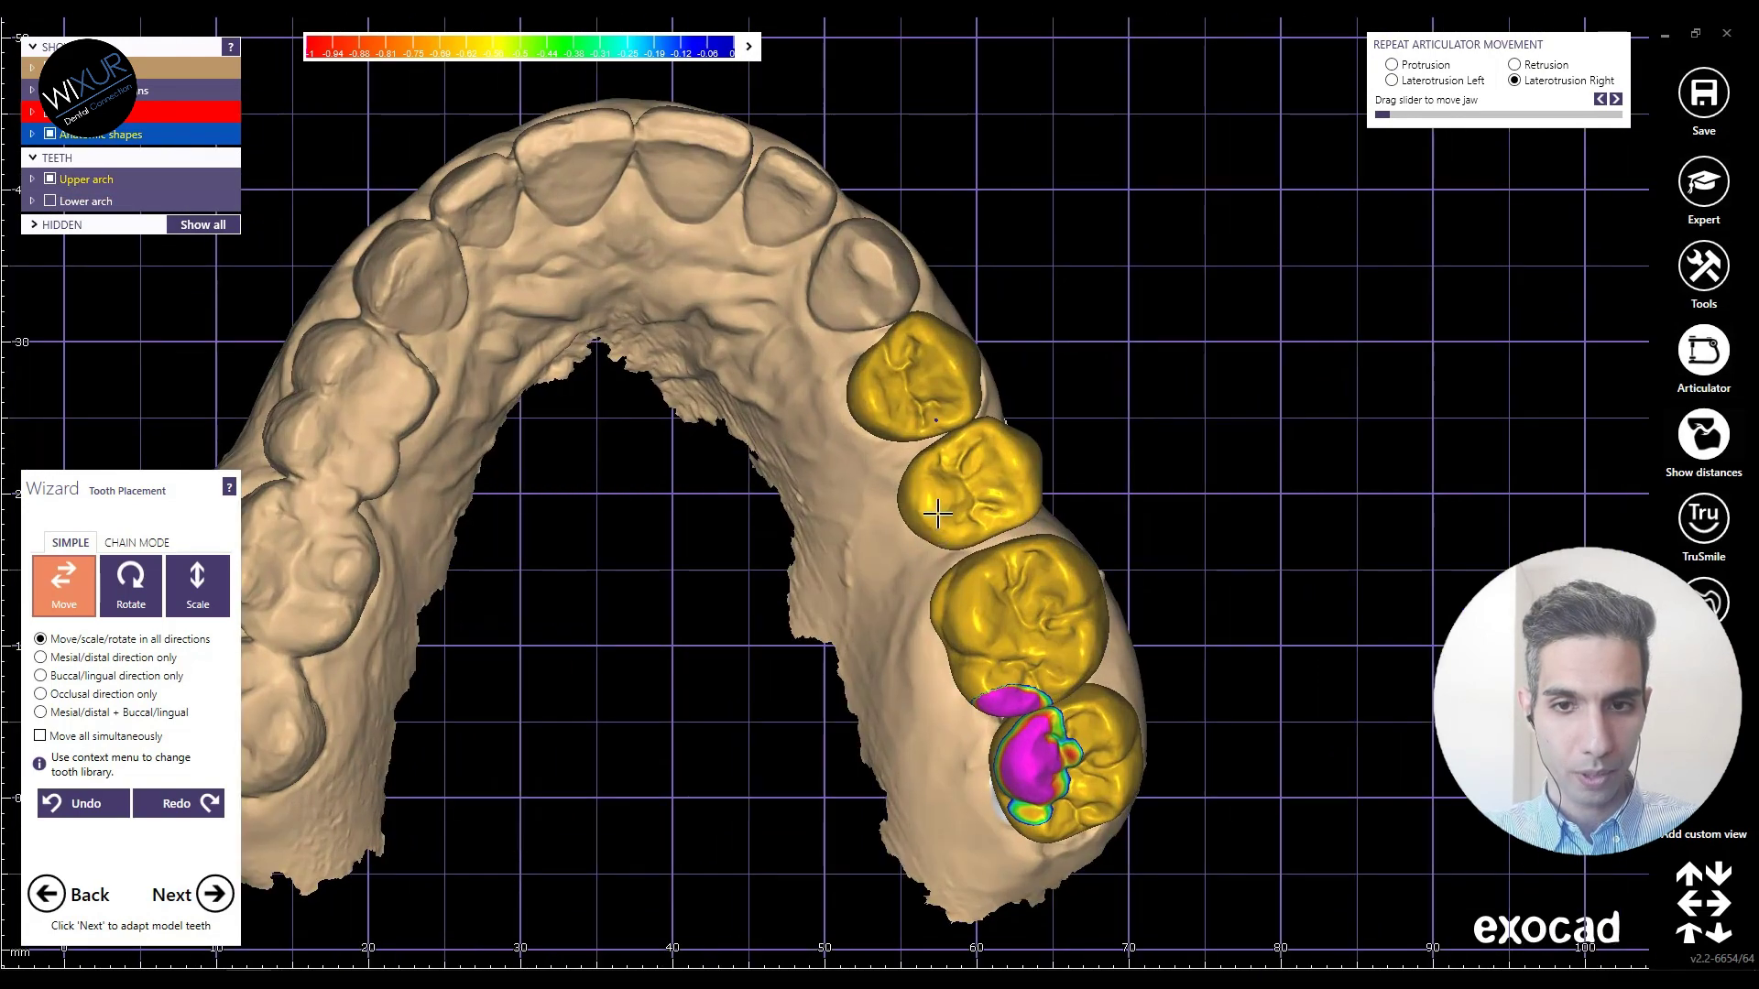
{"action": "scroll", "coordinate": [1001, 470], "scroll_direction": "up", "scroll_amount": 3}
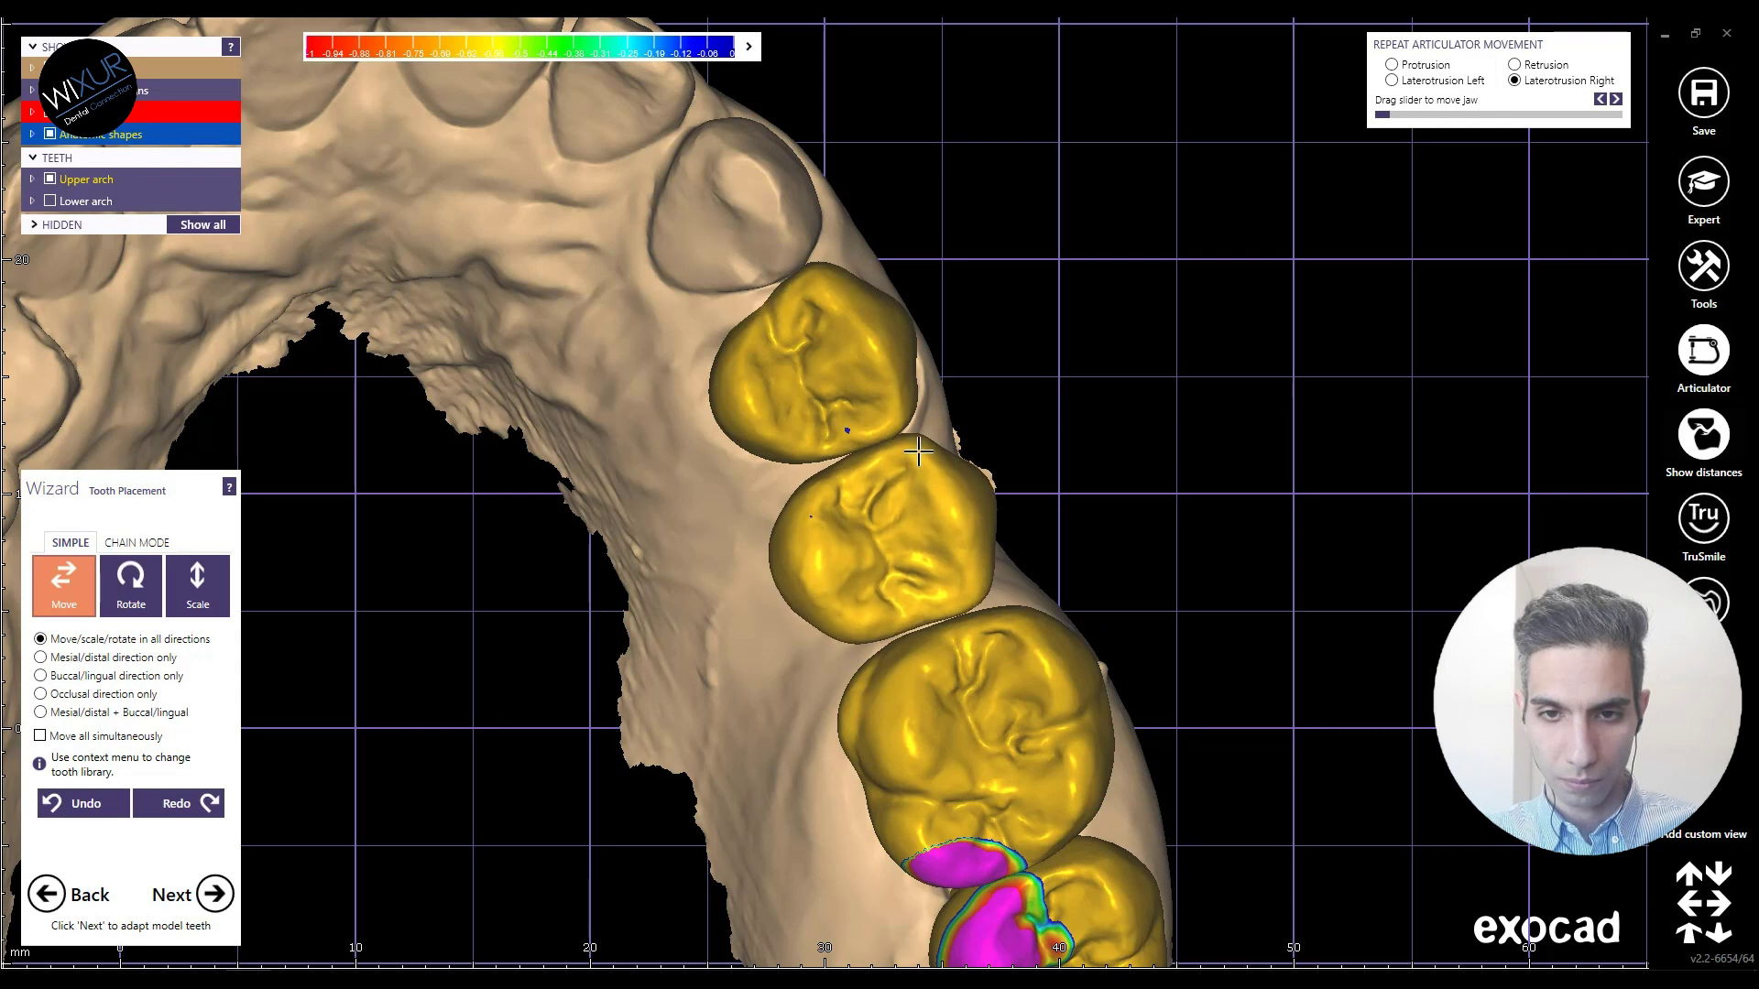
{"action": "scroll", "coordinate": [918, 451], "scroll_direction": "down", "scroll_amount": 3}
{"action": "scroll", "coordinate": [898, 529], "scroll_direction": "up", "scroll_amount": 1}
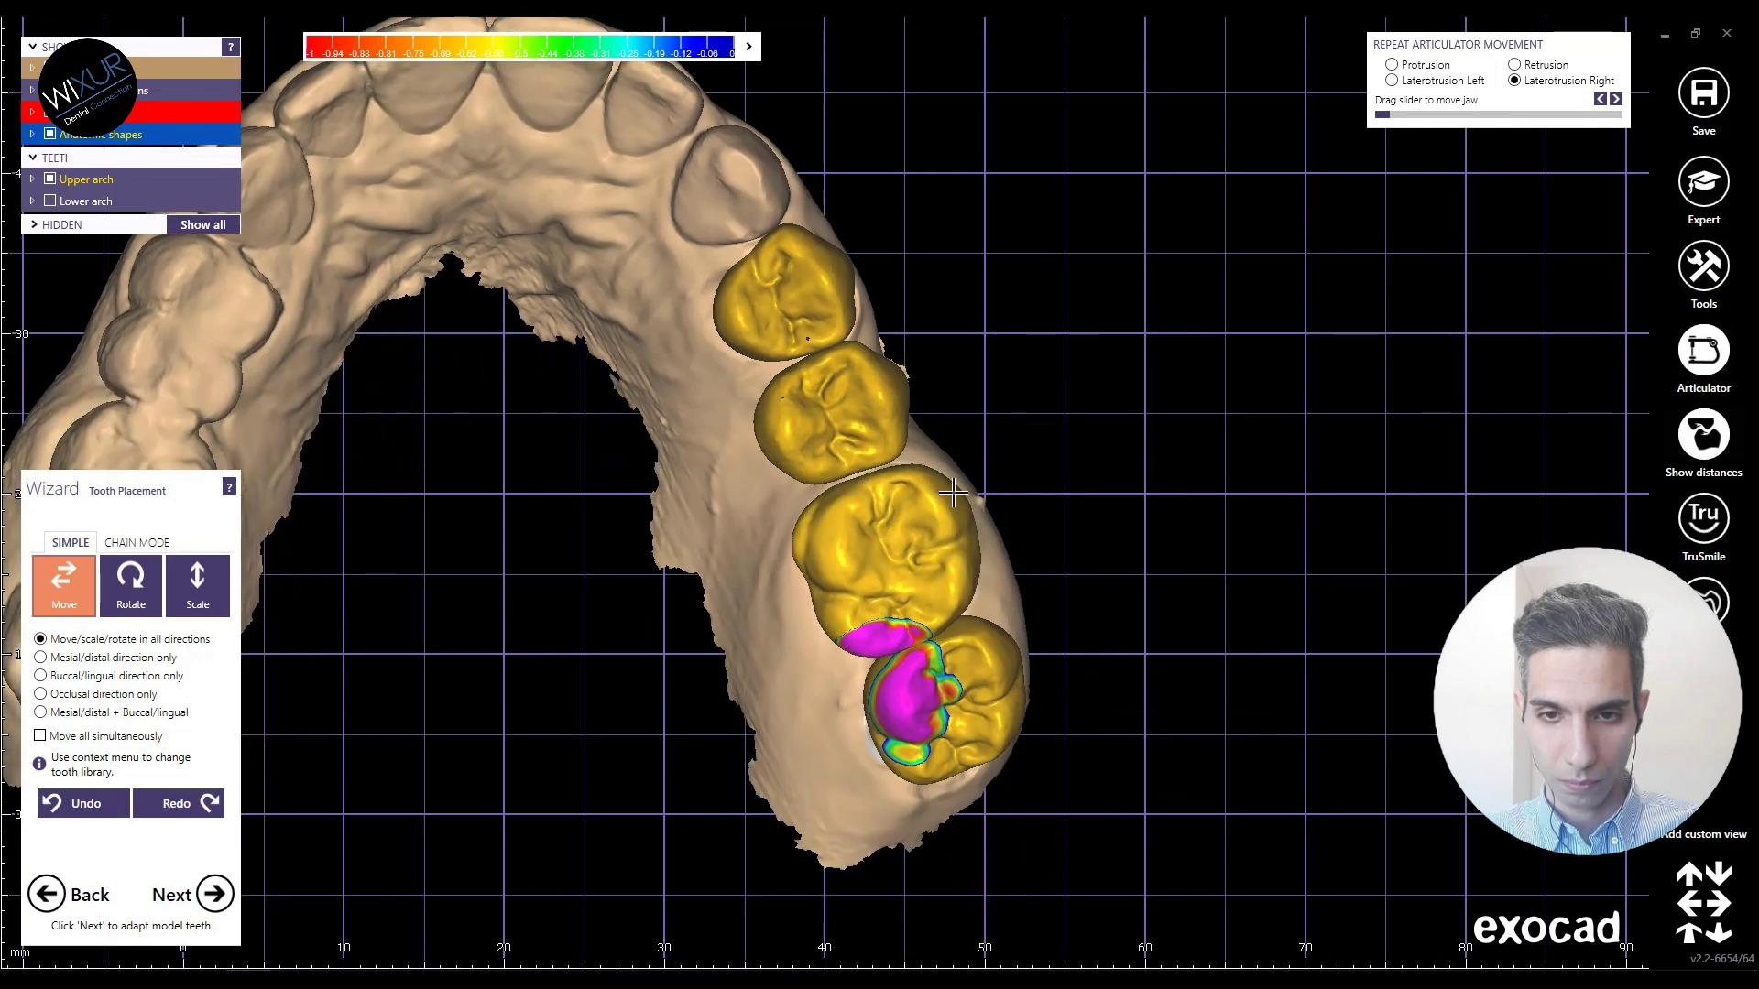
{"action": "scroll", "coordinate": [949, 483], "scroll_direction": "down", "scroll_amount": 3}
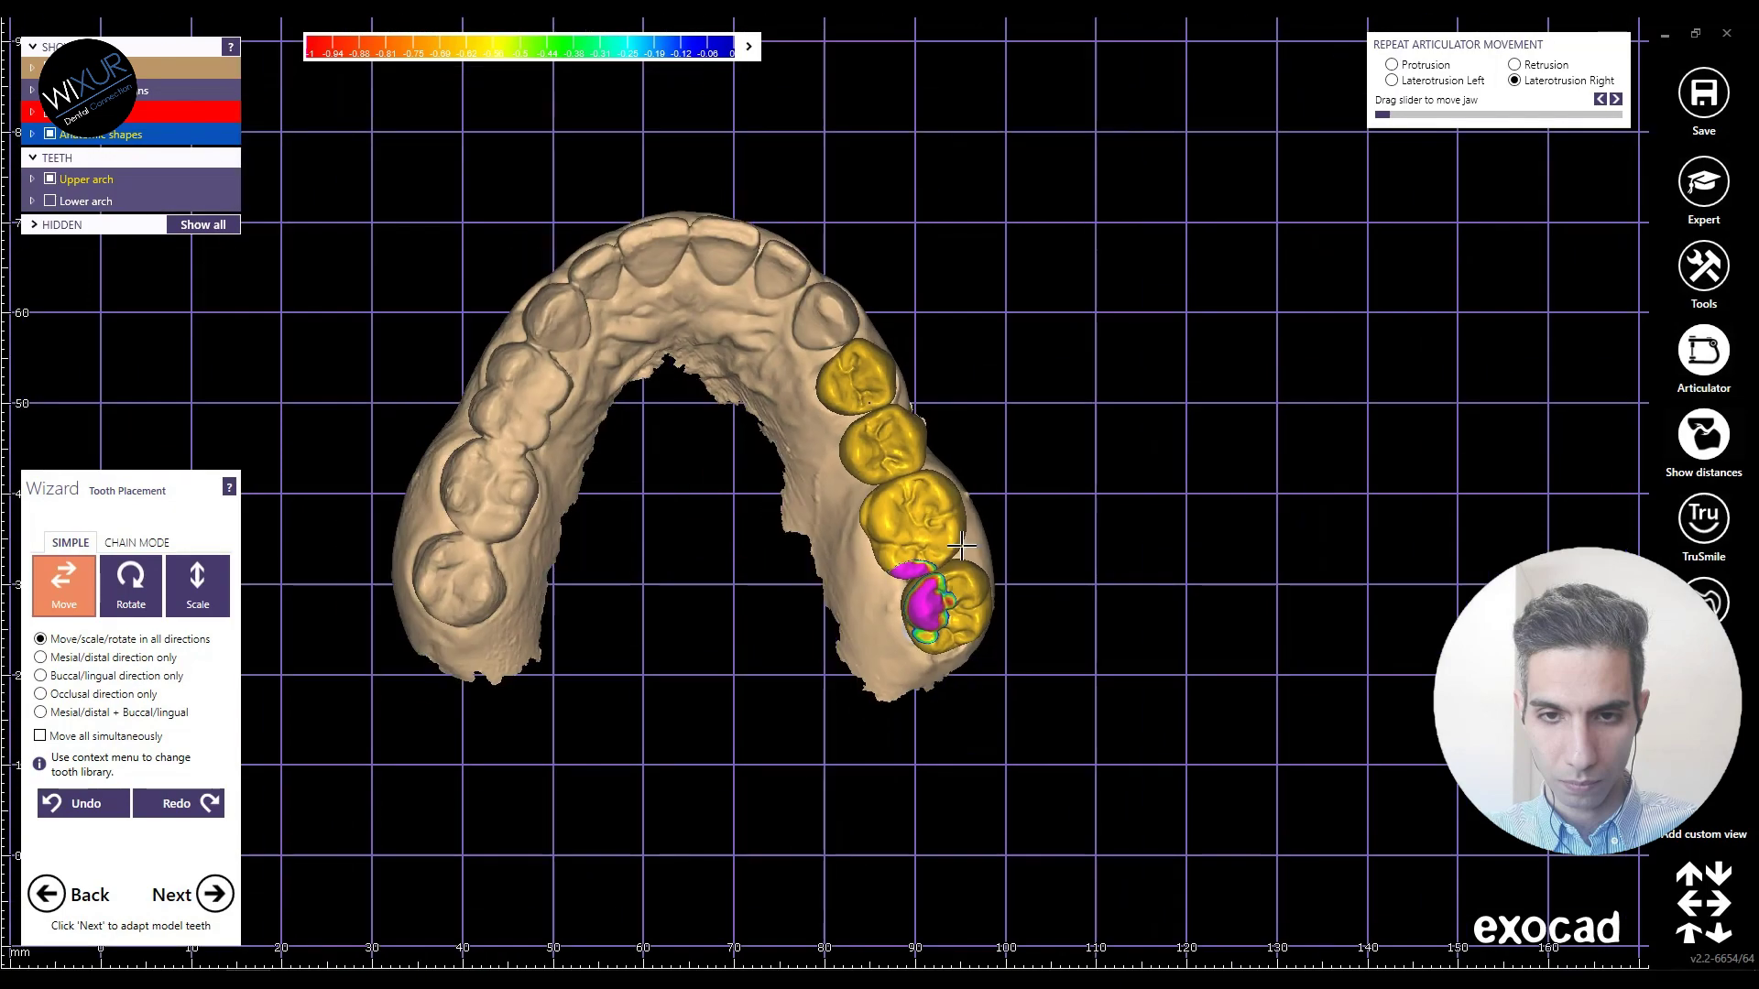
{"action": "right_click_drag", "start_coordinate": [949, 483], "coordinate": [958, 582]}
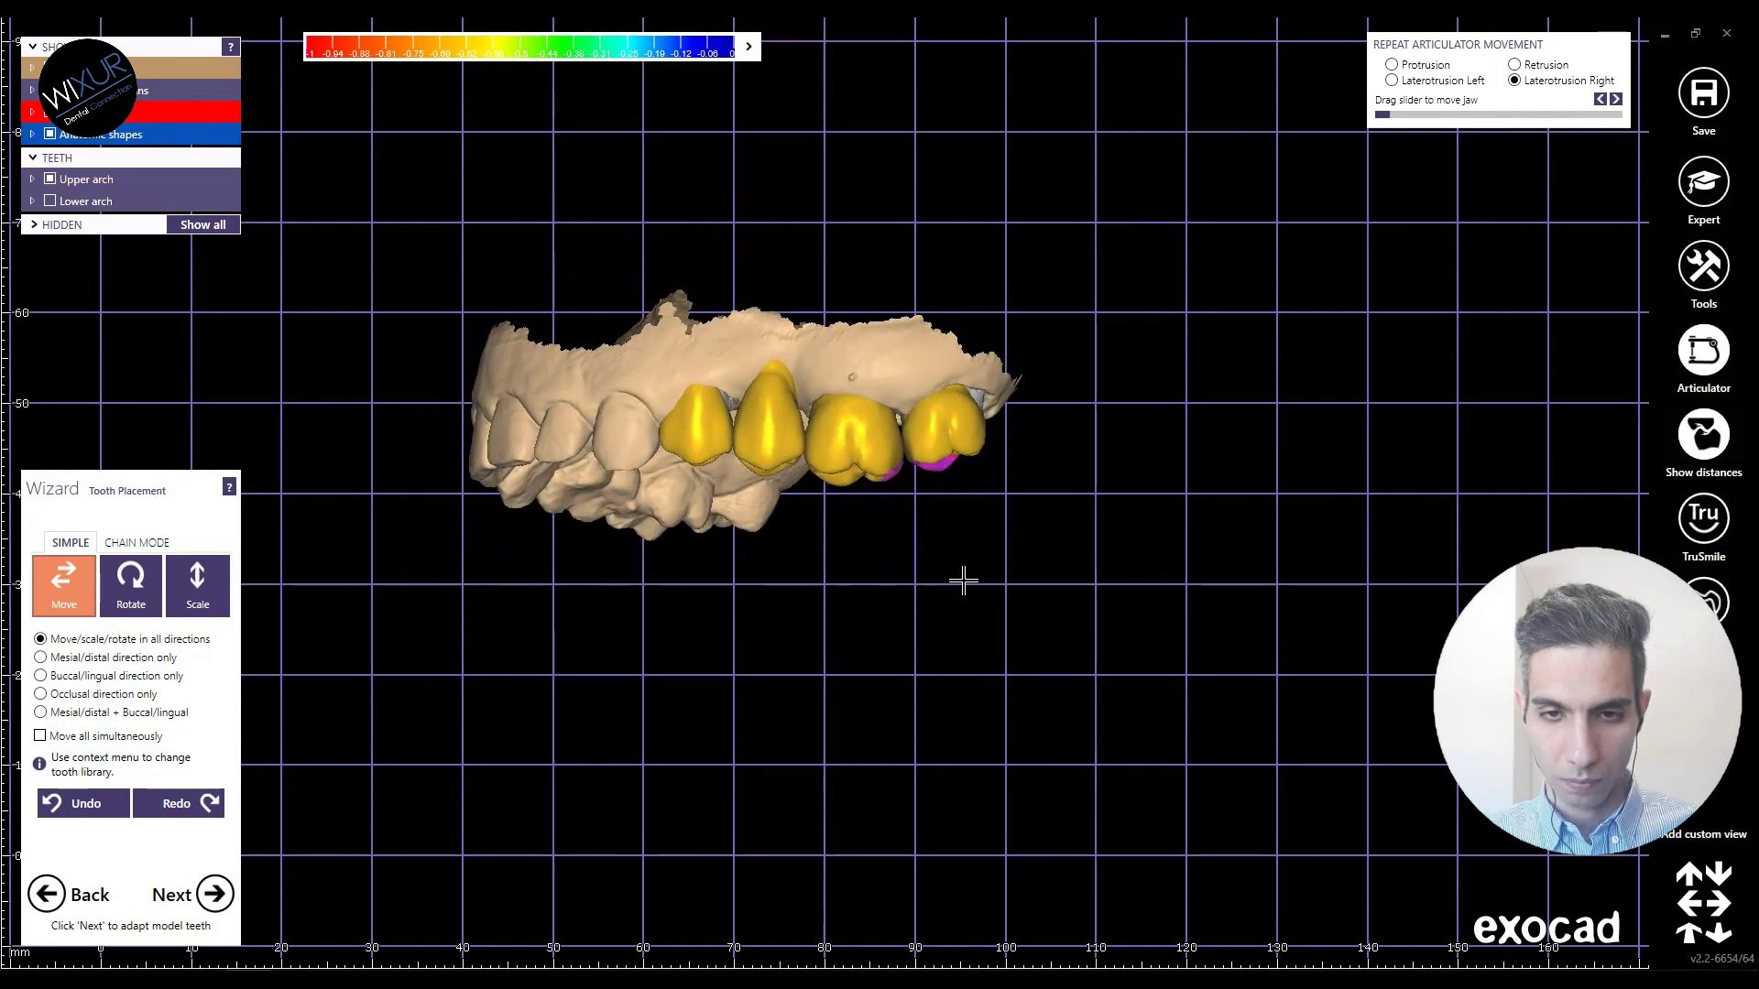
{"action": "scroll", "coordinate": [868, 412], "scroll_direction": "up", "scroll_amount": 3}
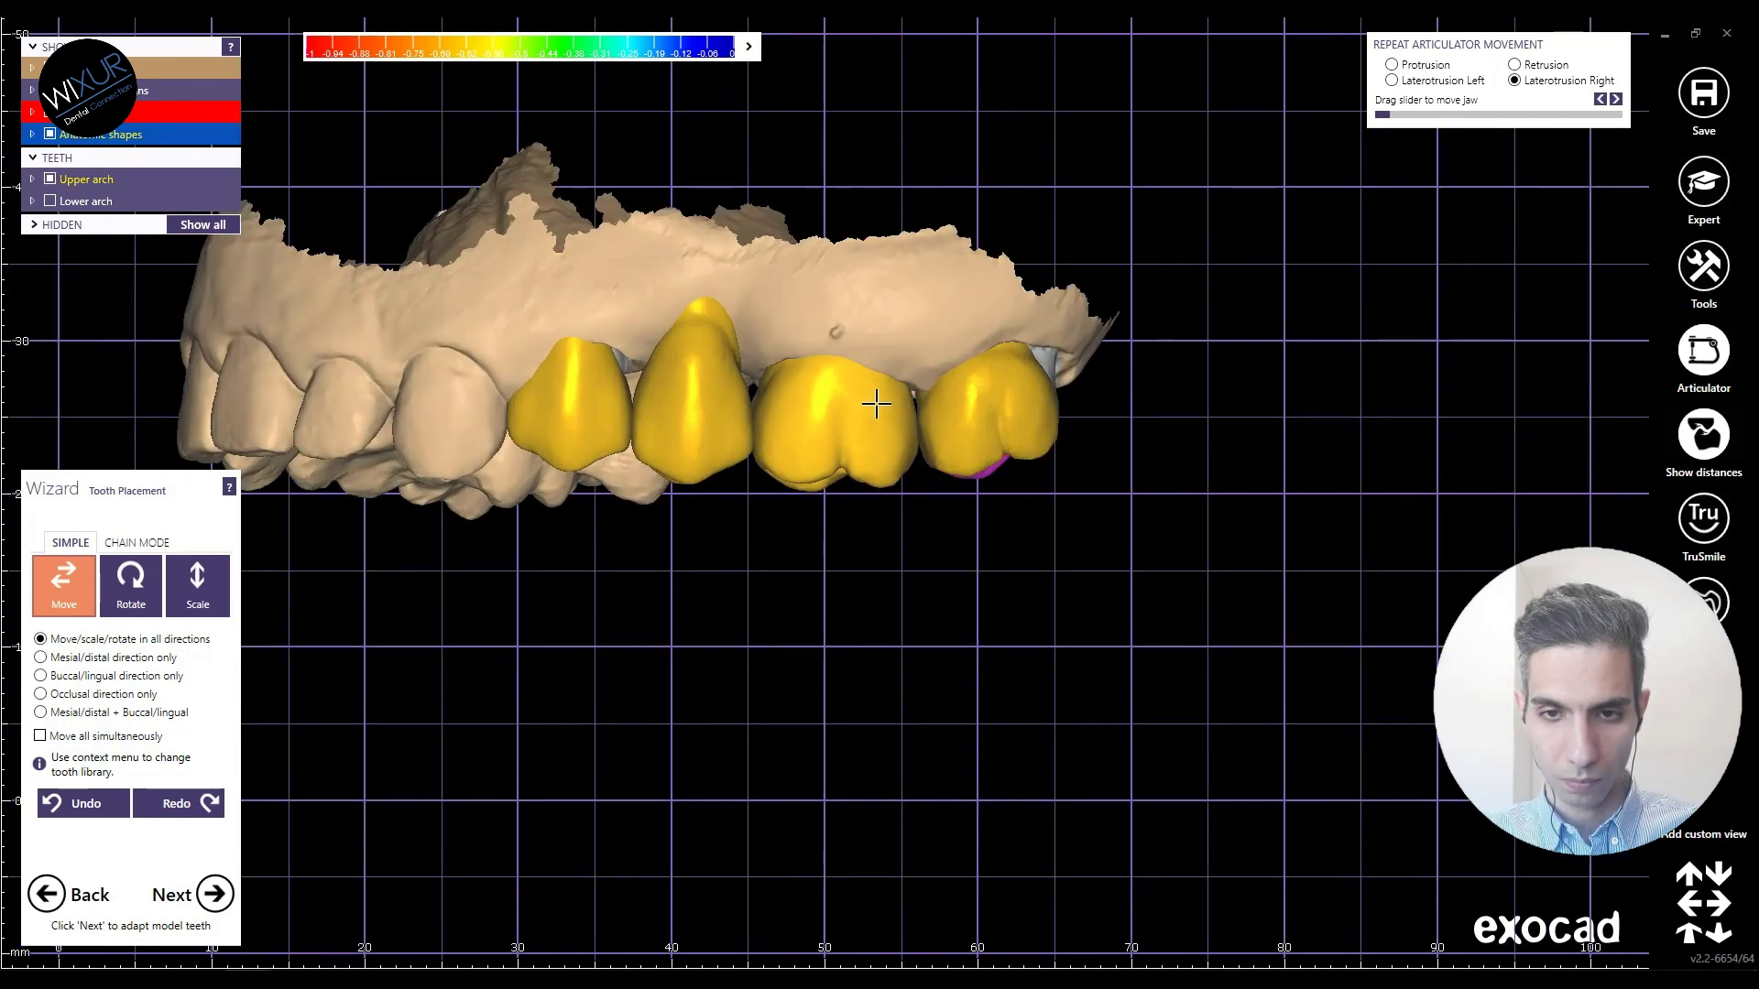
{"action": "scroll", "coordinate": [876, 403], "scroll_direction": "down", "scroll_amount": 3}
{"action": "right_click_drag", "start_coordinate": [876, 403], "coordinate": [871, 536]}
{"action": "scroll", "coordinate": [825, 299], "scroll_direction": "up", "scroll_amount": 5}
{"action": "mouse_move", "coordinate": [825, 298]}
{"action": "left_mouse_down"}
{"action": "mouse_move", "coordinate": [838, 263]}
{"action": "mouse_move", "coordinate": [832, 315]}
{"action": "left_mouse_up"}
{"action": "left_click_drag", "start_coordinate": [799, 538], "coordinate": [883, 449]}
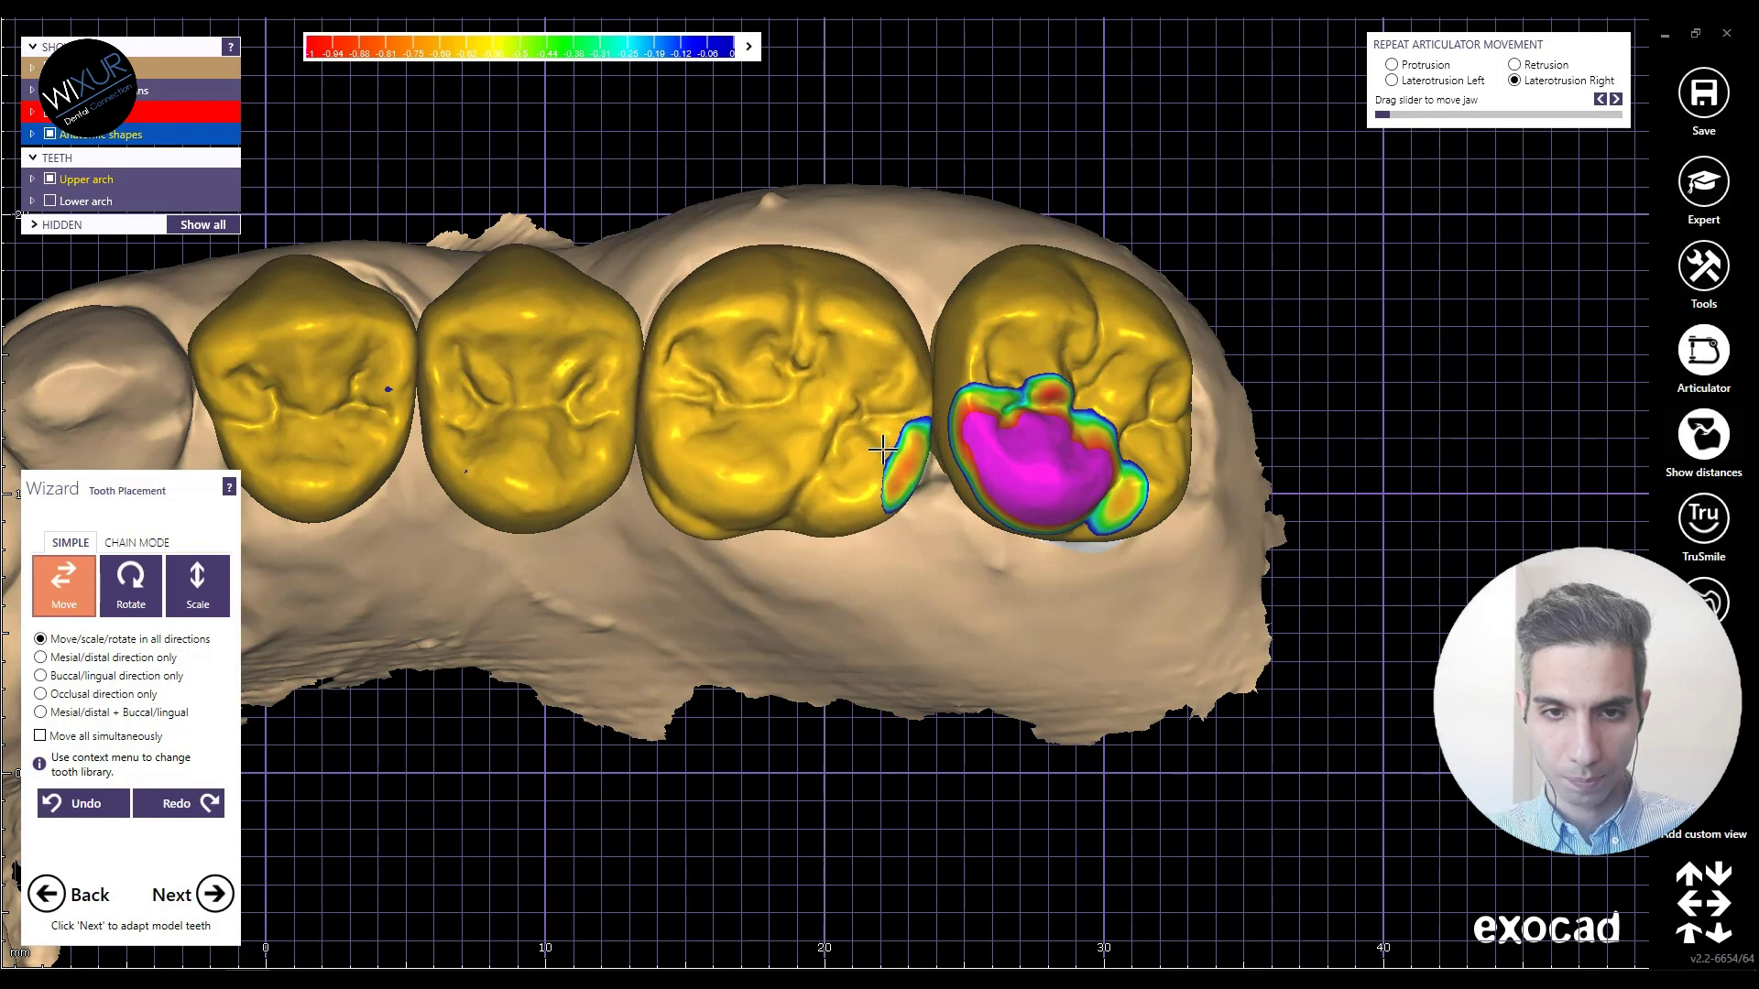
Step: Move the middle crown slightly left and down, checking from cheek, top and side views
{"action": "right_click_drag", "start_coordinate": [873, 483], "coordinate": [911, 442]}
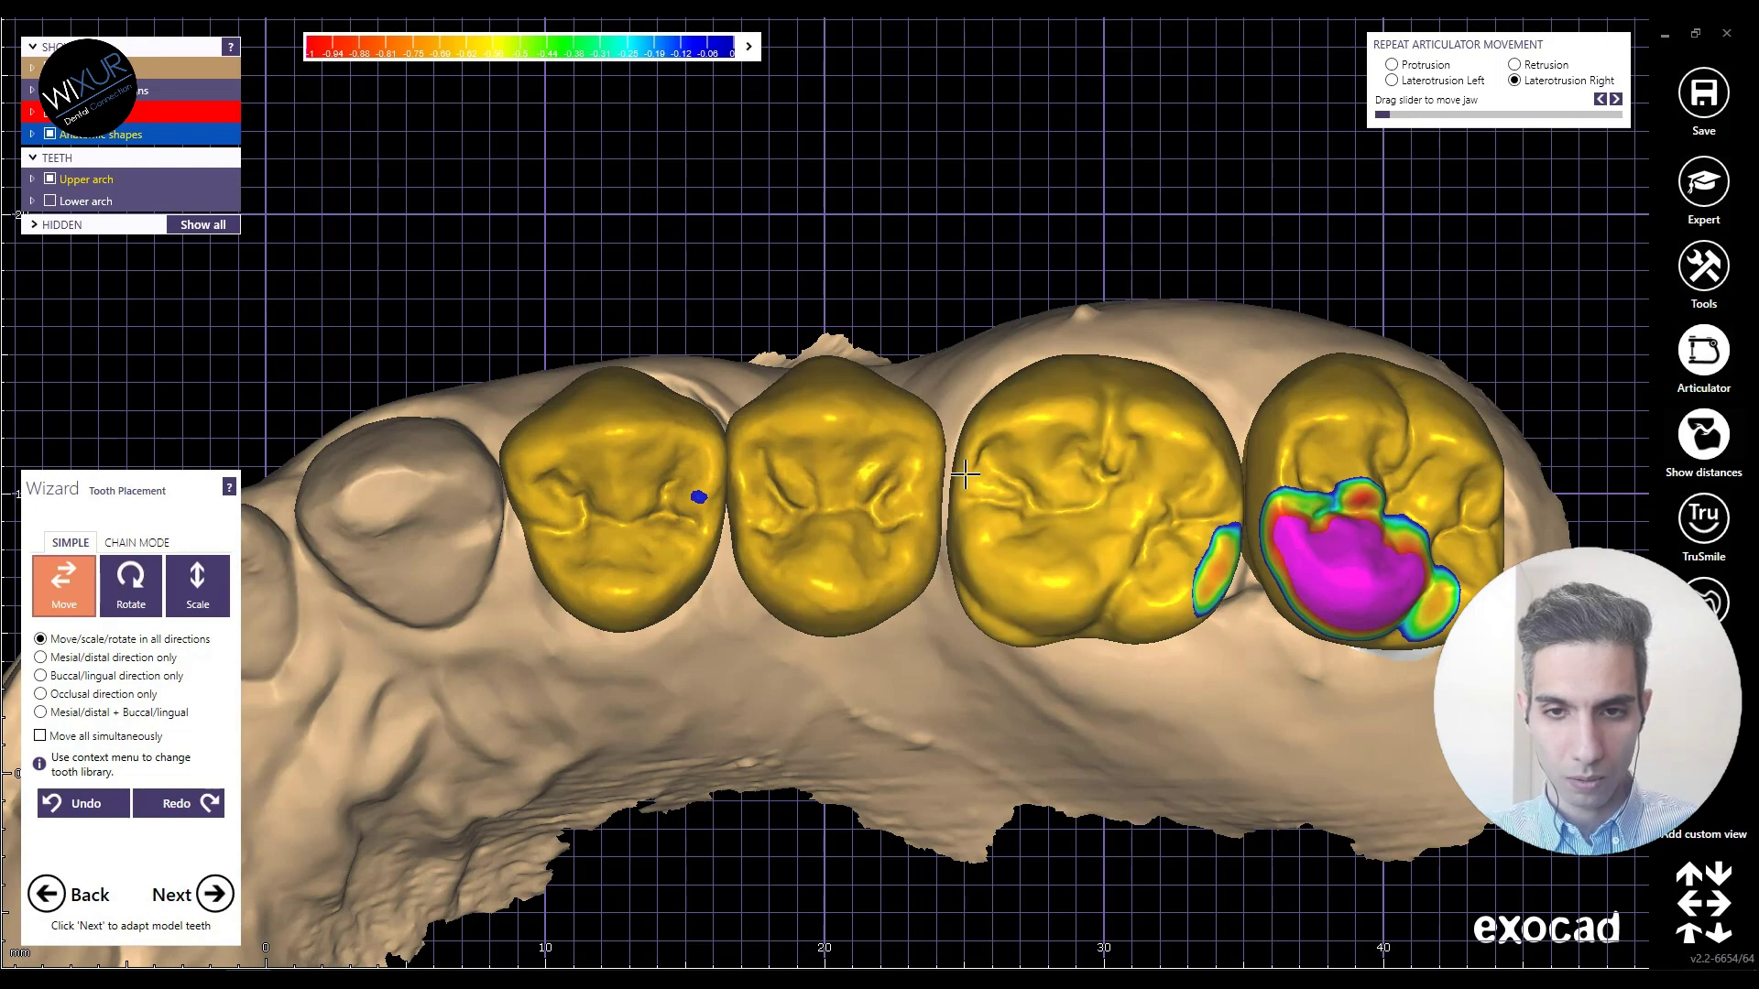
{"action": "scroll", "coordinate": [962, 477], "scroll_direction": "down", "scroll_amount": 2}
{"action": "scroll", "coordinate": [1088, 585], "scroll_direction": "up", "scroll_amount": 3}
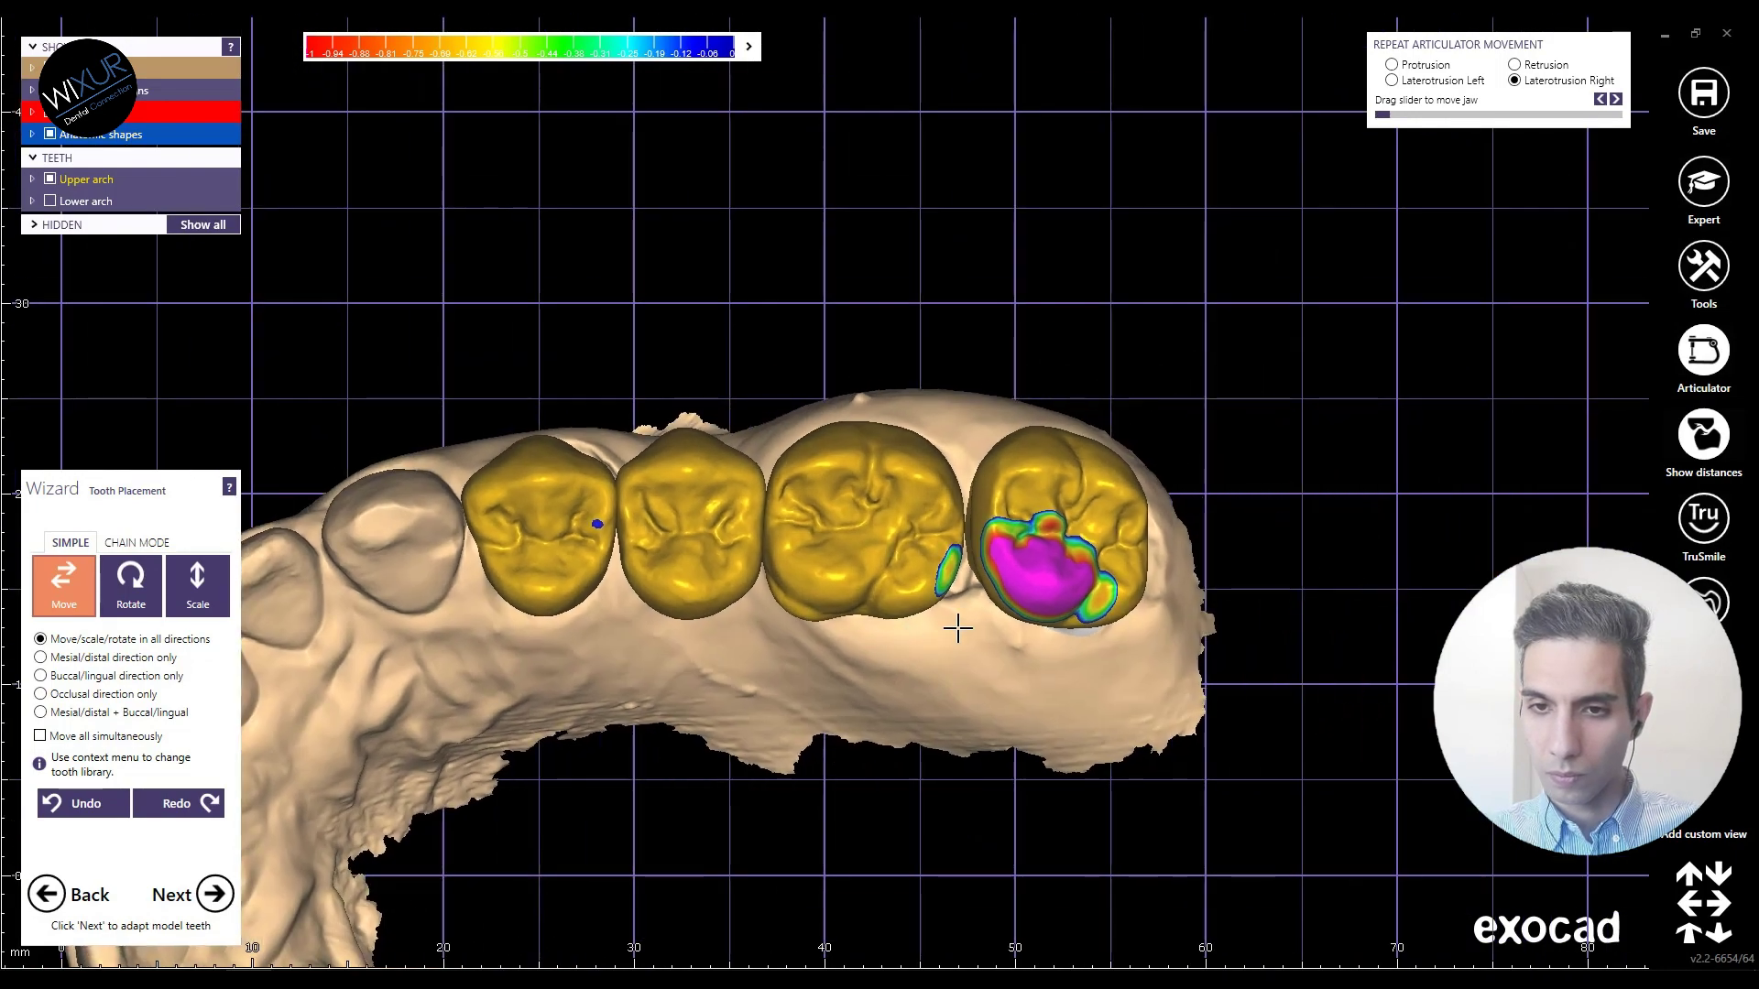
{"action": "right_click_drag", "start_coordinate": [1047, 509], "coordinate": [979, 573]}
{"action": "scroll", "coordinate": [979, 573], "scroll_direction": "up", "scroll_amount": 2}
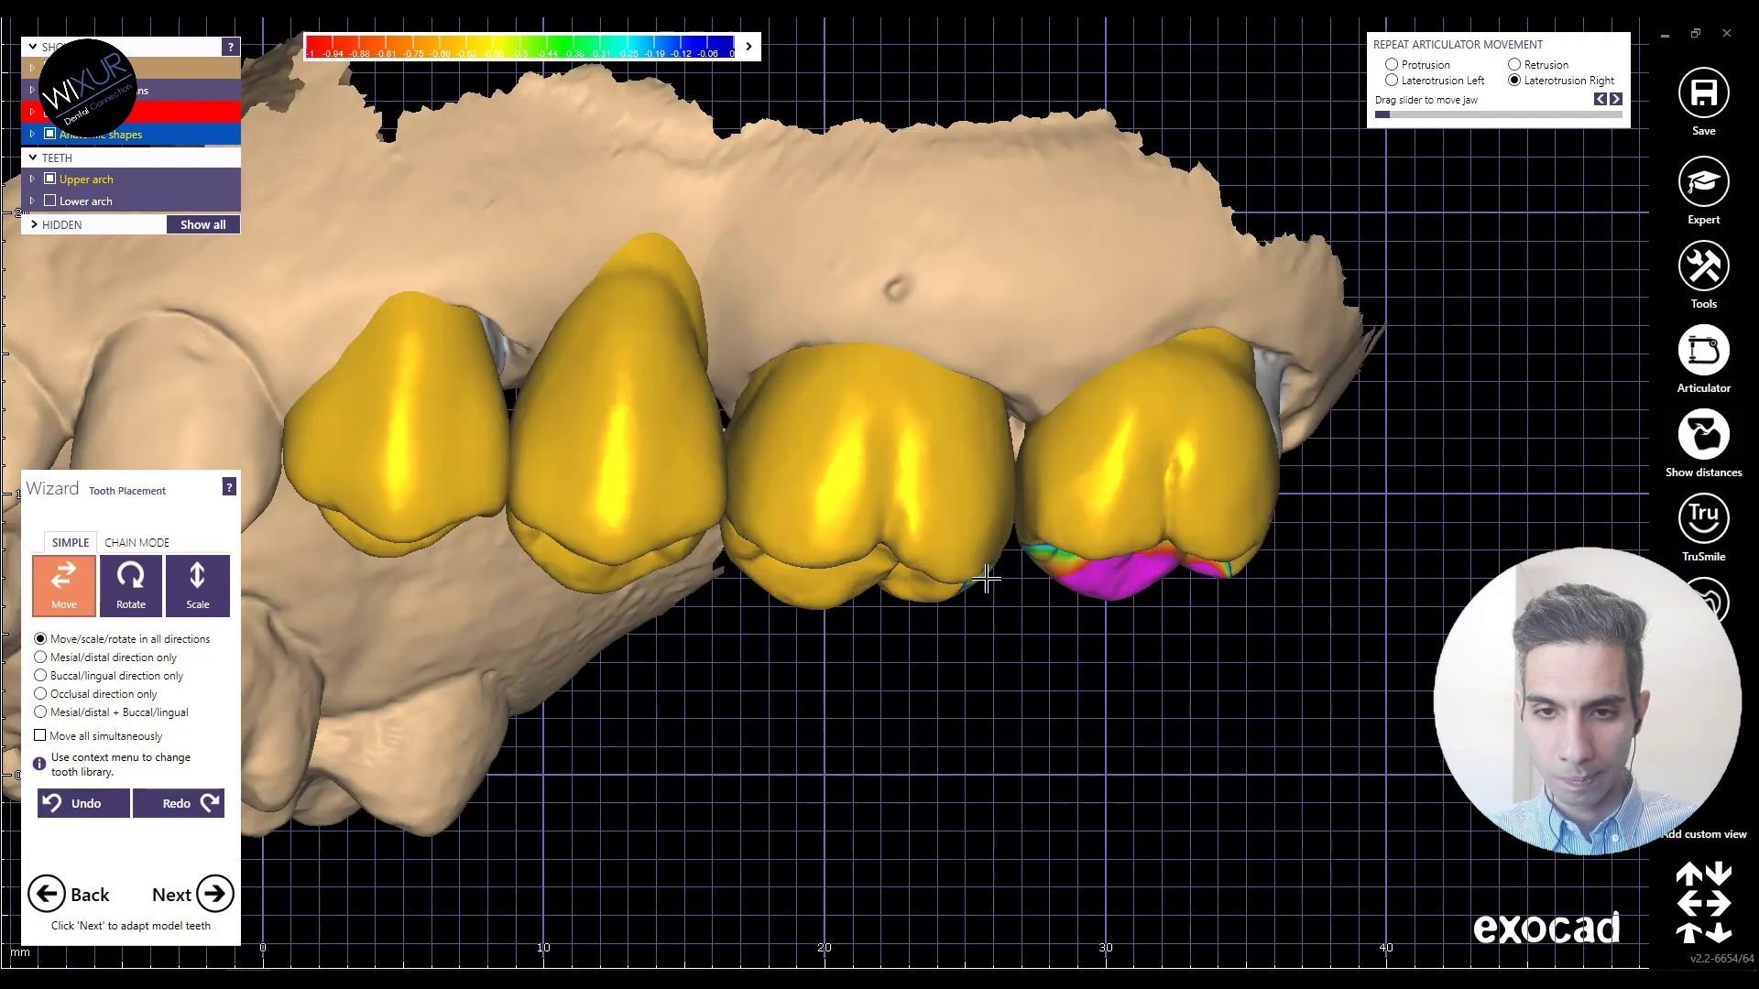
{"action": "mouse_move", "coordinate": [901, 487]}
{"action": "left_mouse_down"}
{"action": "mouse_move", "coordinate": [875, 501]}
{"action": "mouse_move", "coordinate": [886, 491]}
{"action": "left_mouse_up"}
{"action": "scroll", "coordinate": [910, 468], "scroll_direction": "down", "scroll_amount": 3}
{"action": "scroll", "coordinate": [897, 551], "scroll_direction": "up", "scroll_amount": 2}
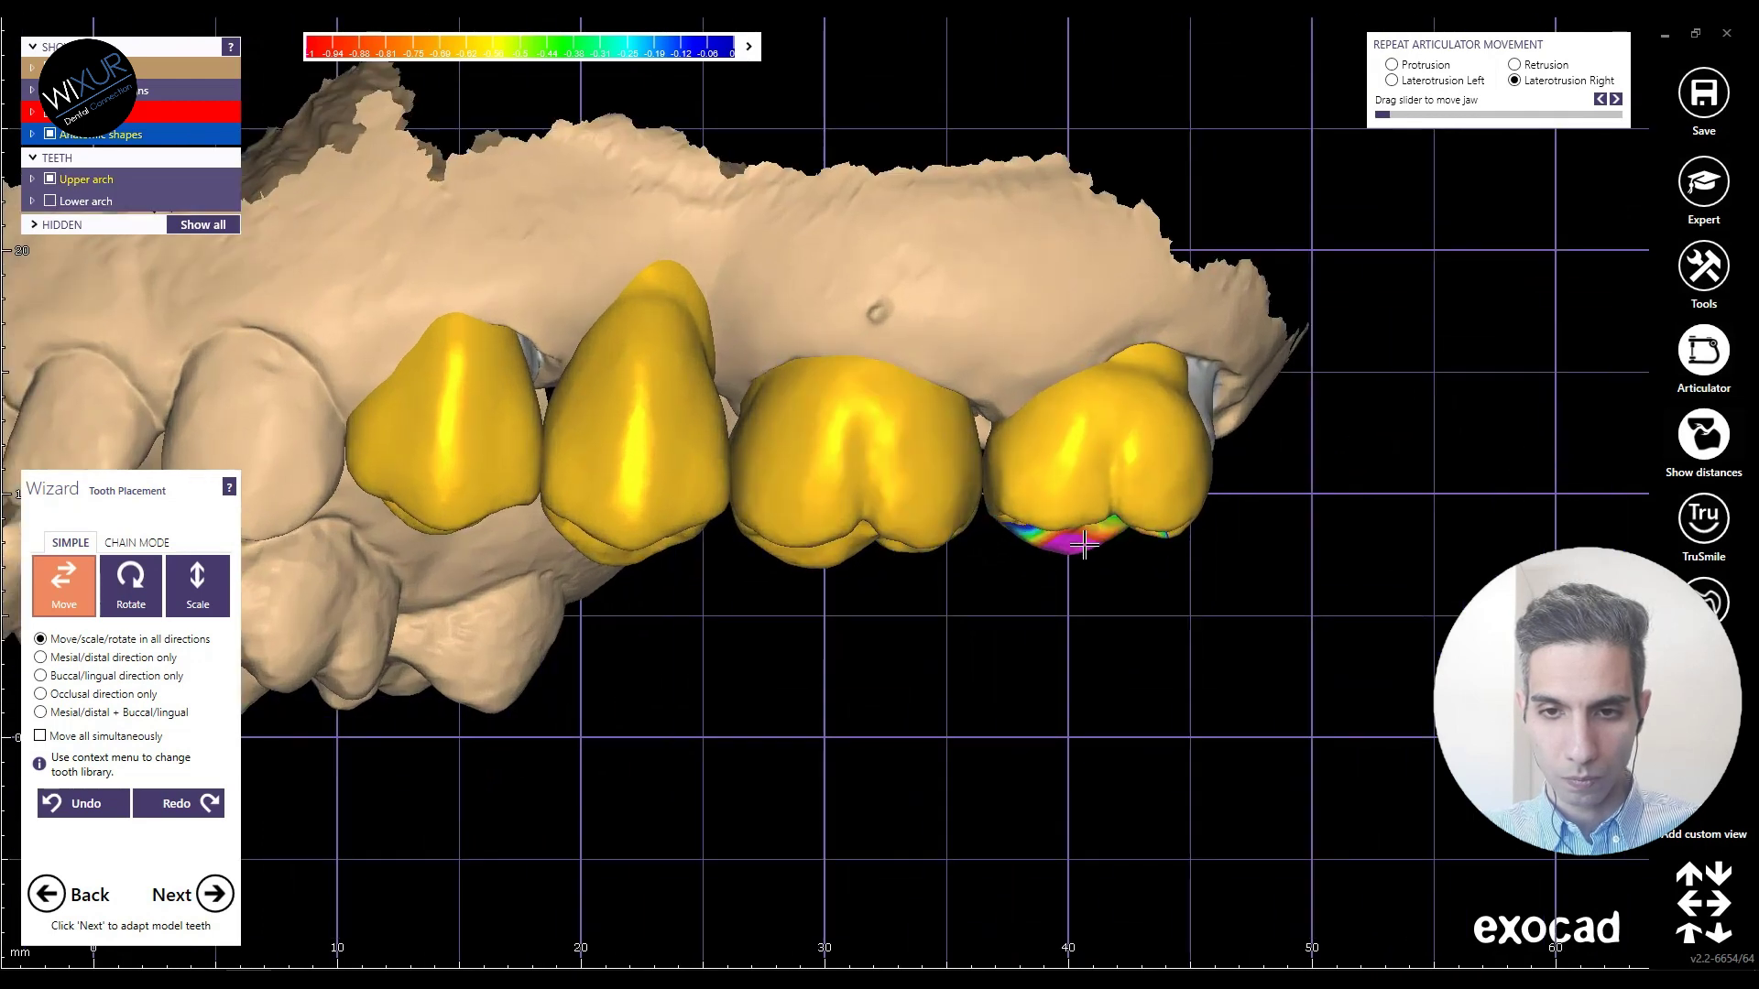
{"action": "right_click_drag", "start_coordinate": [996, 513], "coordinate": [1087, 674]}
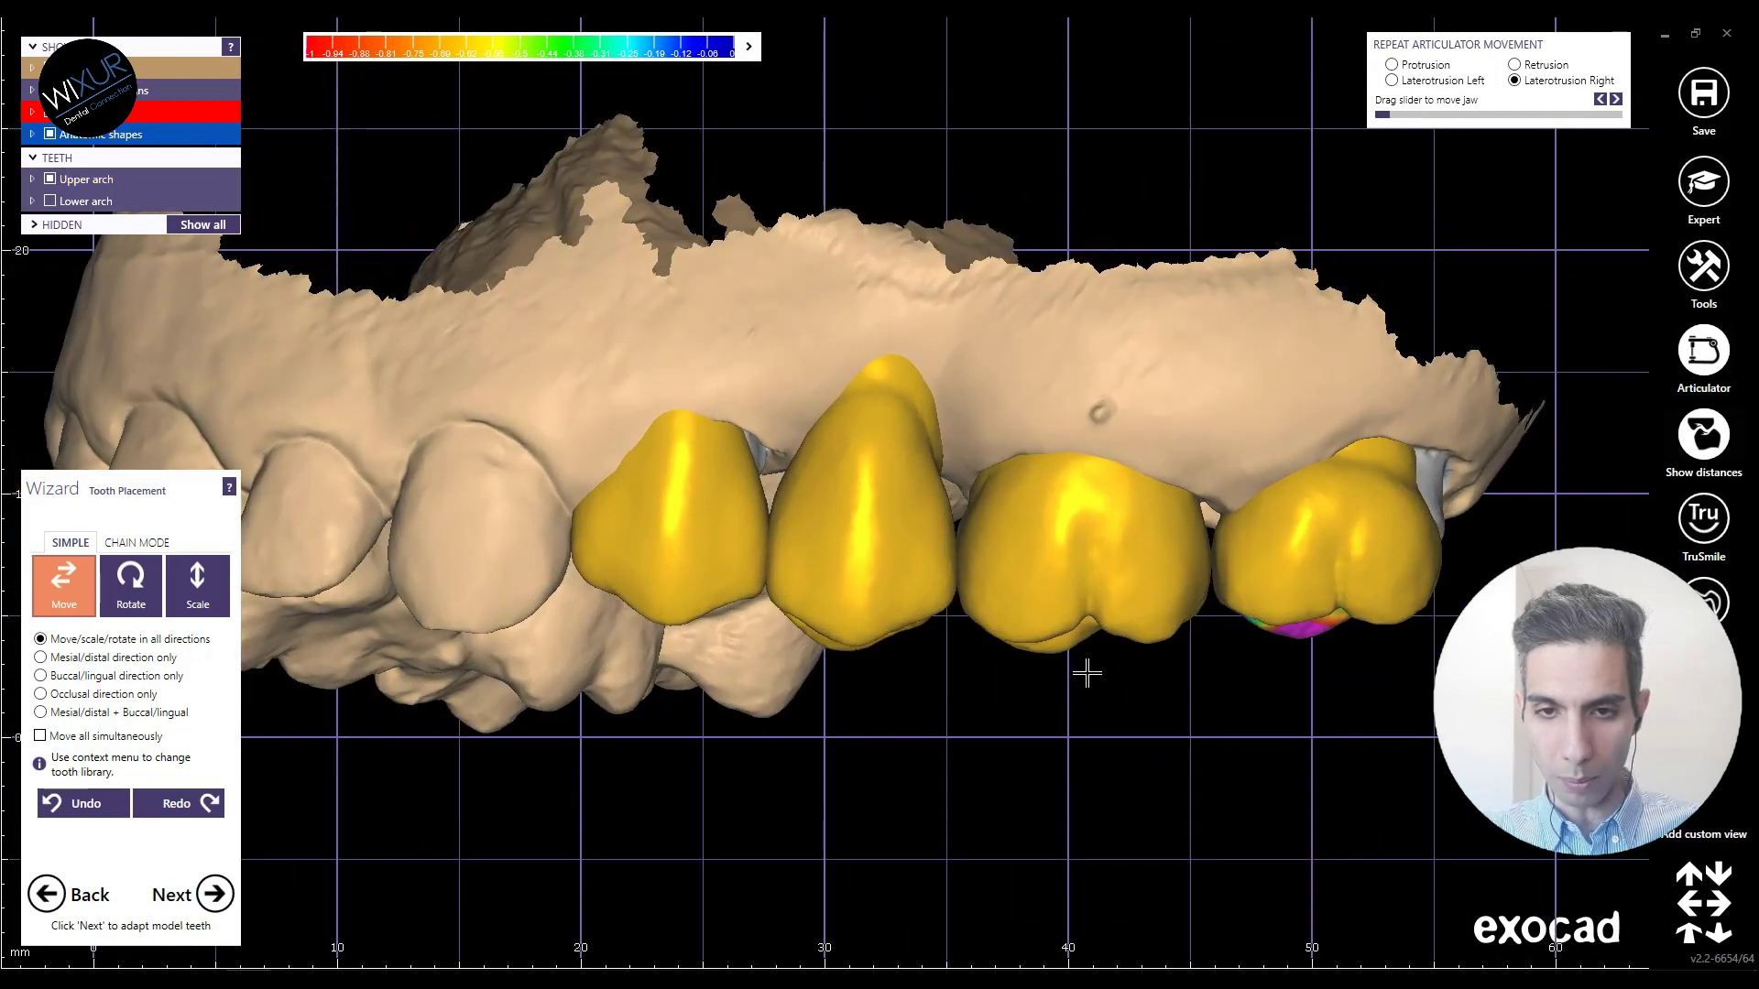
{"action": "key", "text": "Up"}
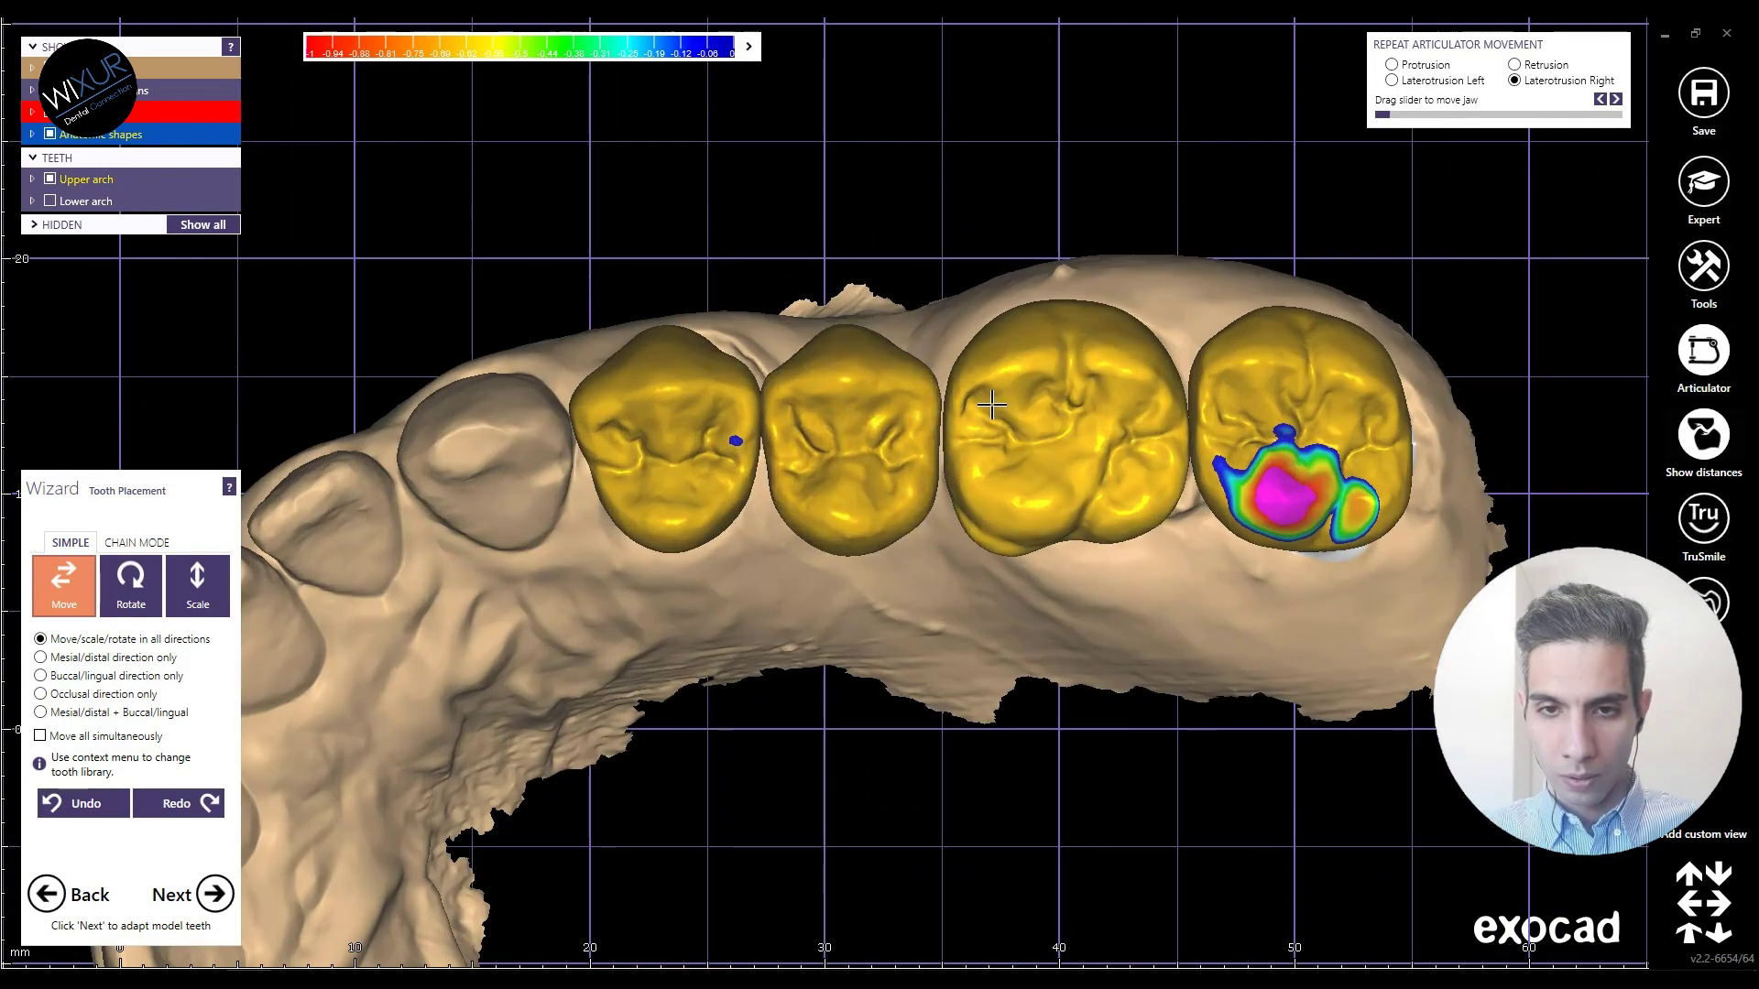
{"action": "right_click_drag", "start_coordinate": [988, 403], "coordinate": [1156, 494]}
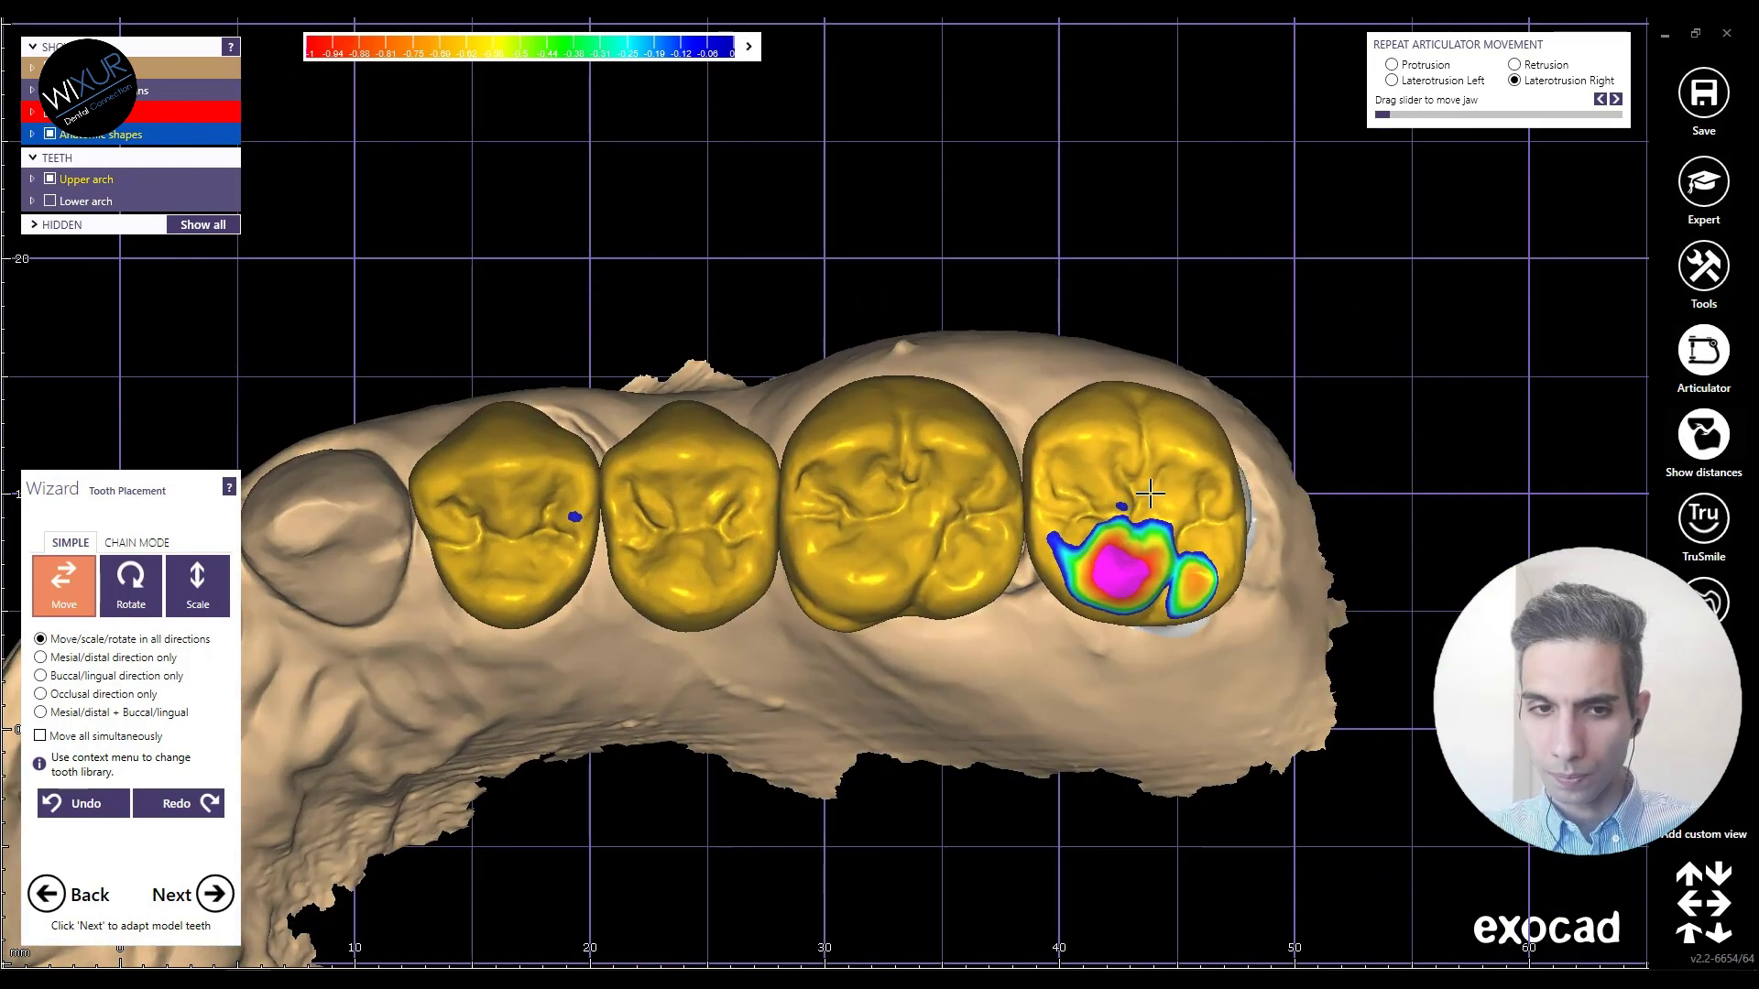
{"action": "key", "text": "Down"}
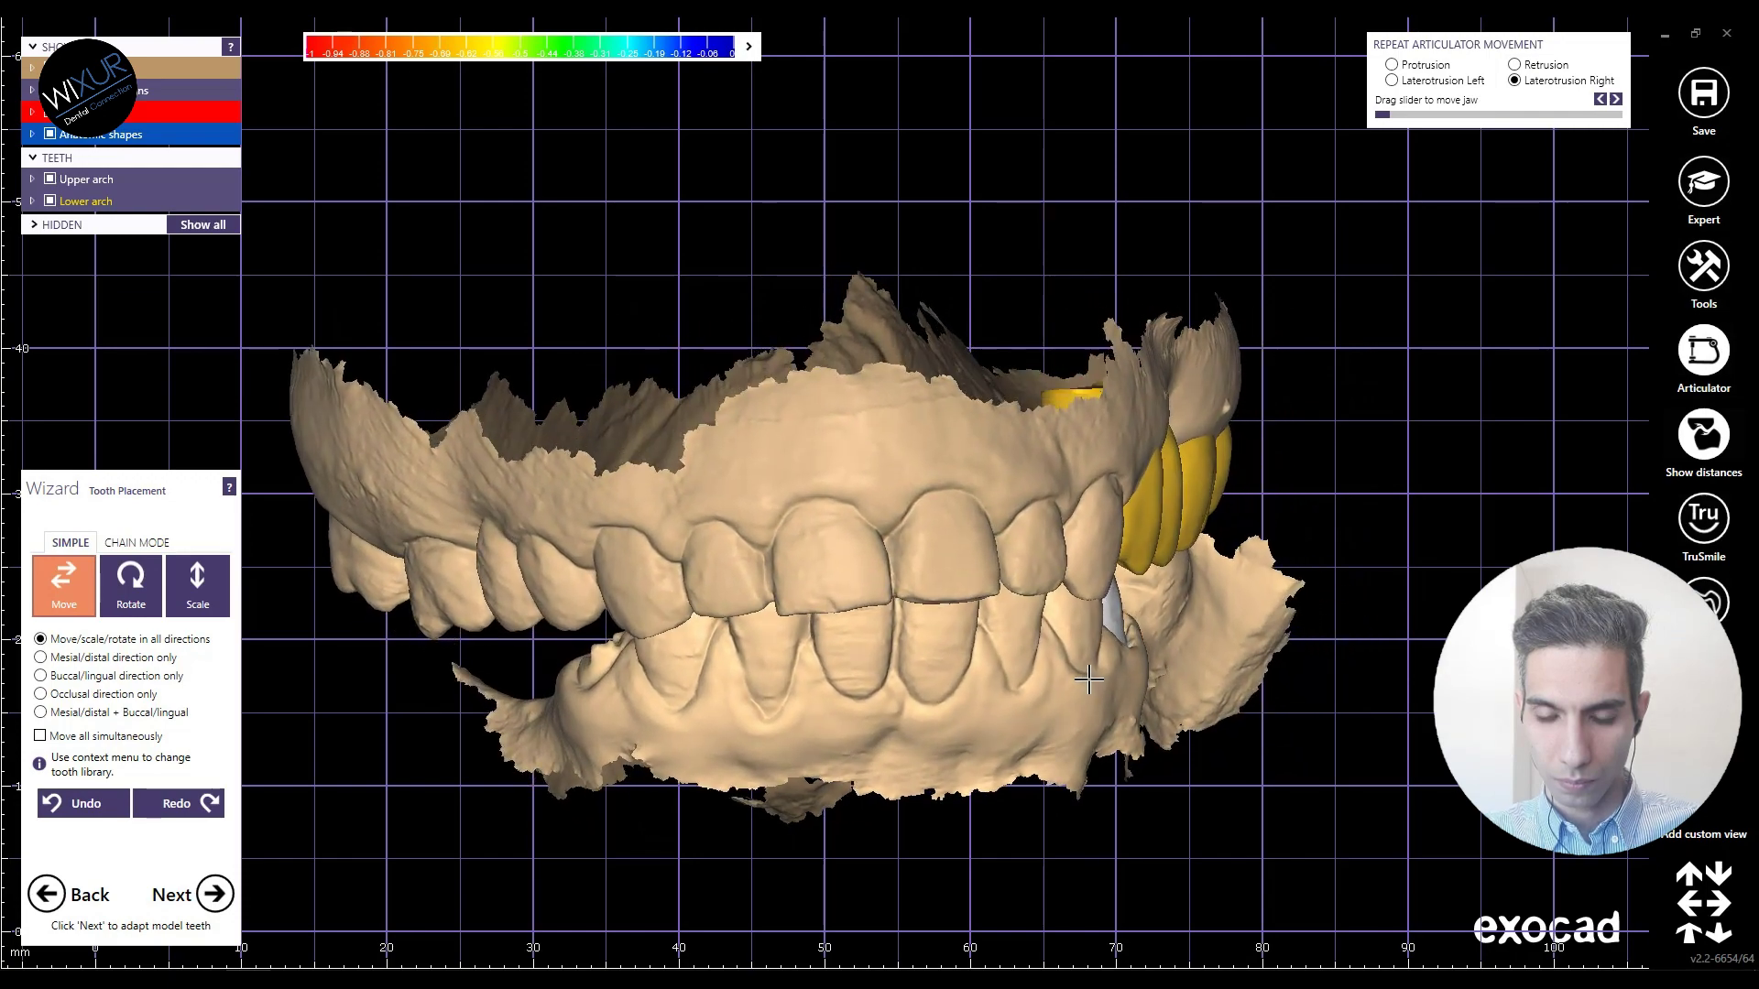
Step: Review the bridge contacts from profile, occlusal and frontal angles, then proceed to crown generation
{"action": "scroll", "coordinate": [1211, 585], "scroll_direction": "up", "scroll_amount": 2}
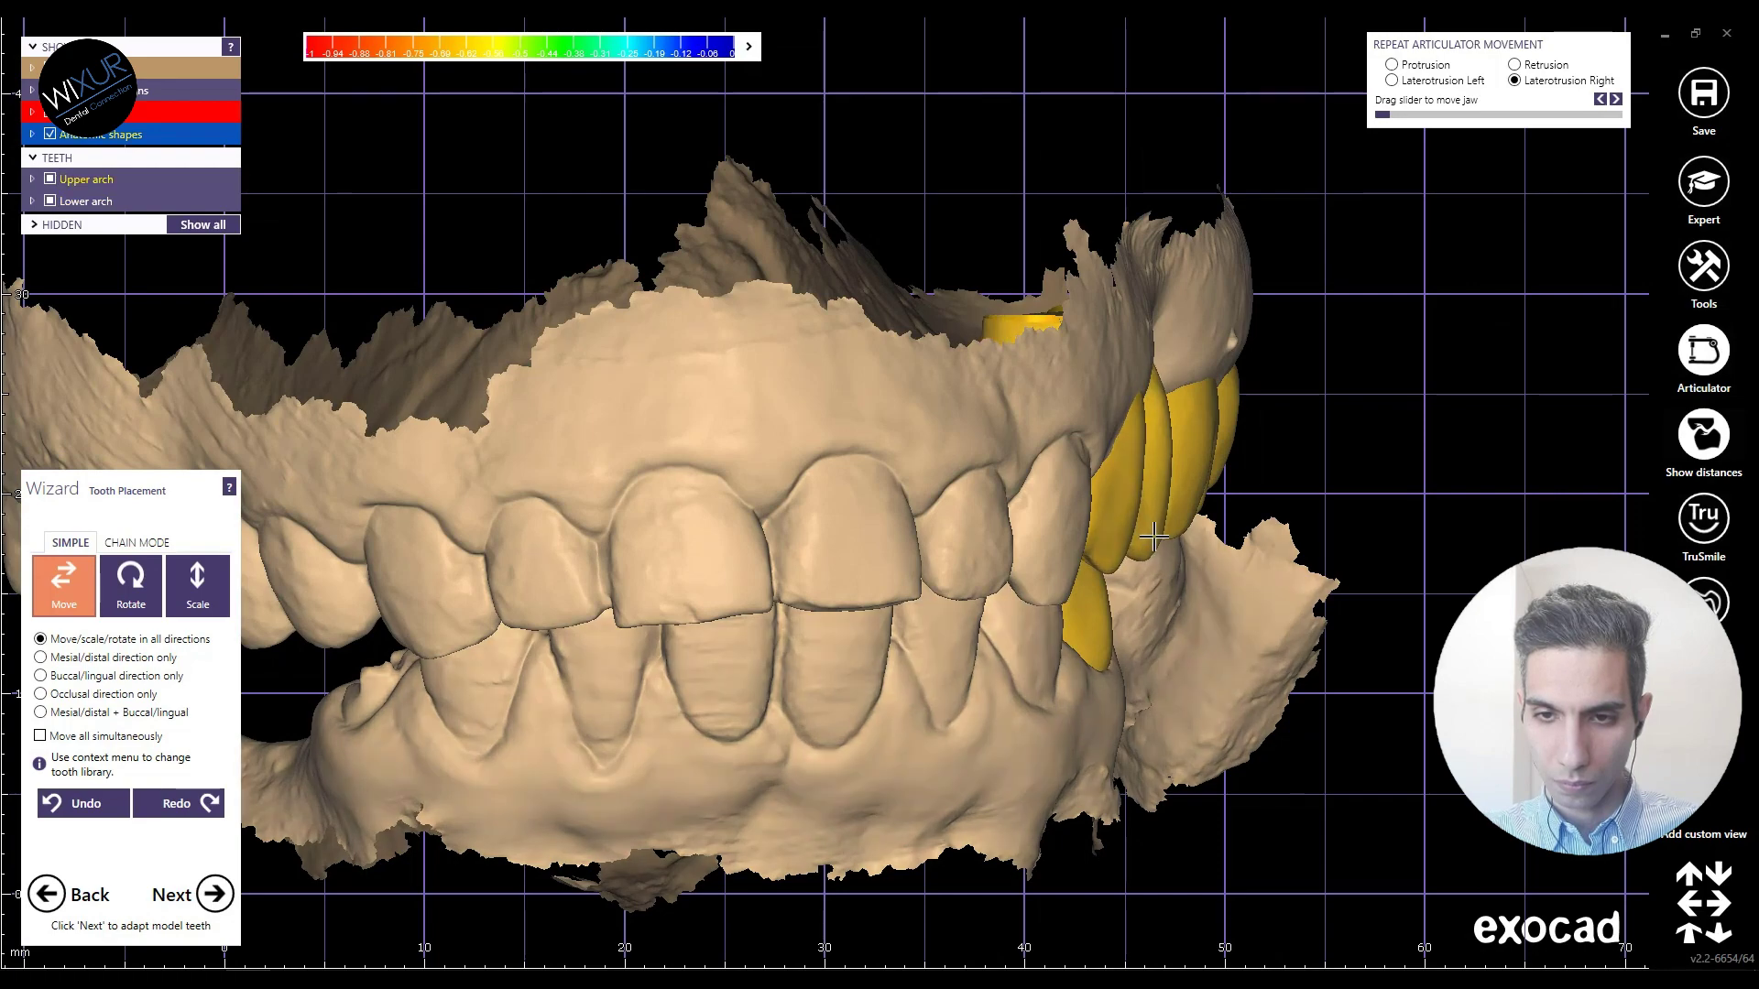
{"action": "scroll", "coordinate": [1150, 543], "scroll_direction": "down", "scroll_amount": 4}
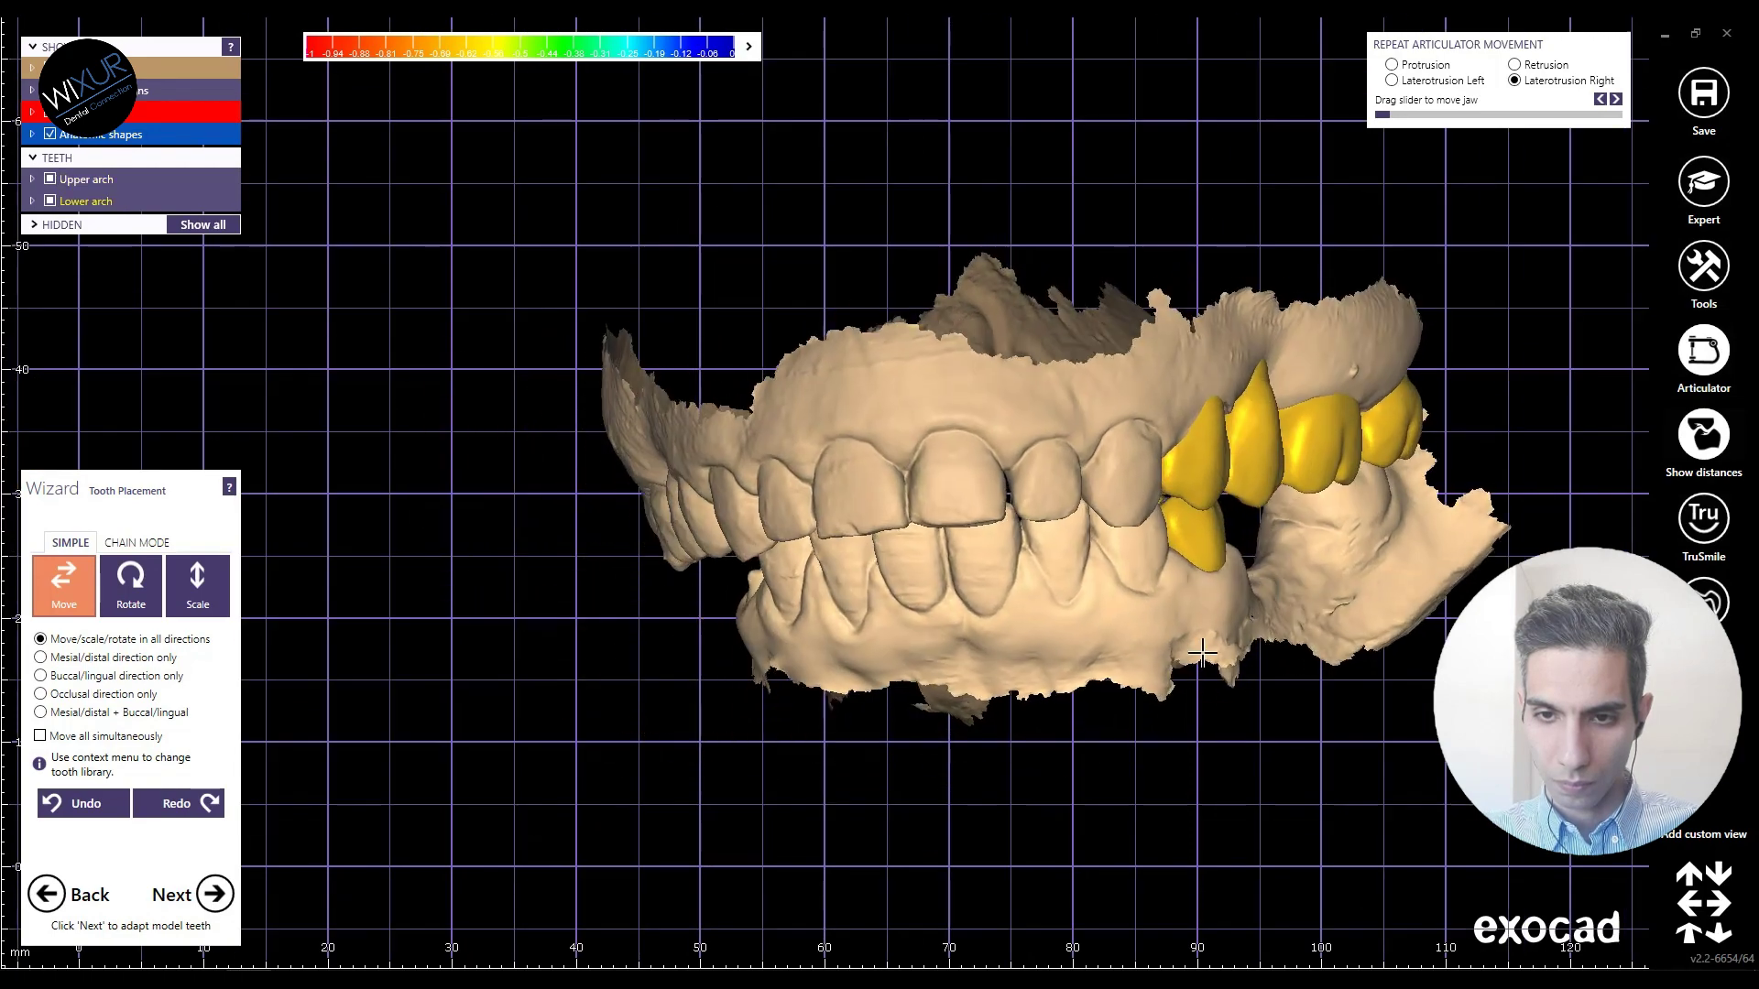
{"action": "scroll", "coordinate": [1285, 542], "scroll_direction": "up", "scroll_amount": 2}
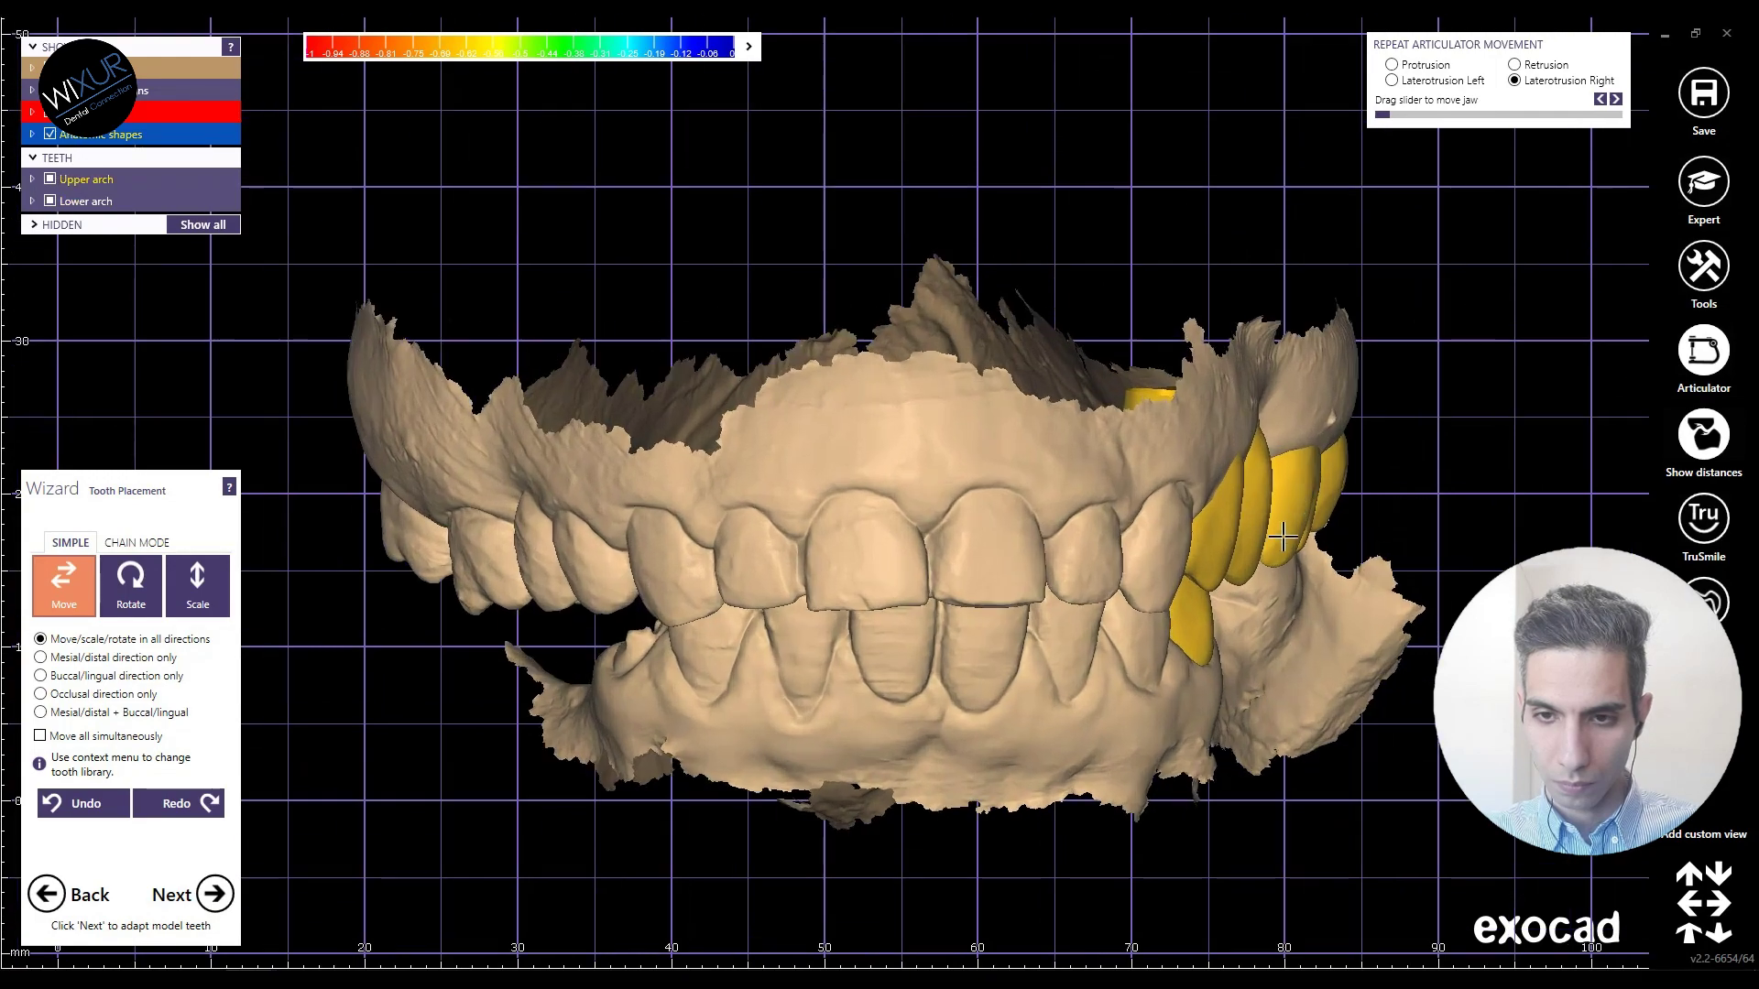
{"action": "scroll", "coordinate": [1282, 544], "scroll_direction": "down", "scroll_amount": 2}
{"action": "right_click_drag", "start_coordinate": [1282, 544], "coordinate": [1264, 589]}
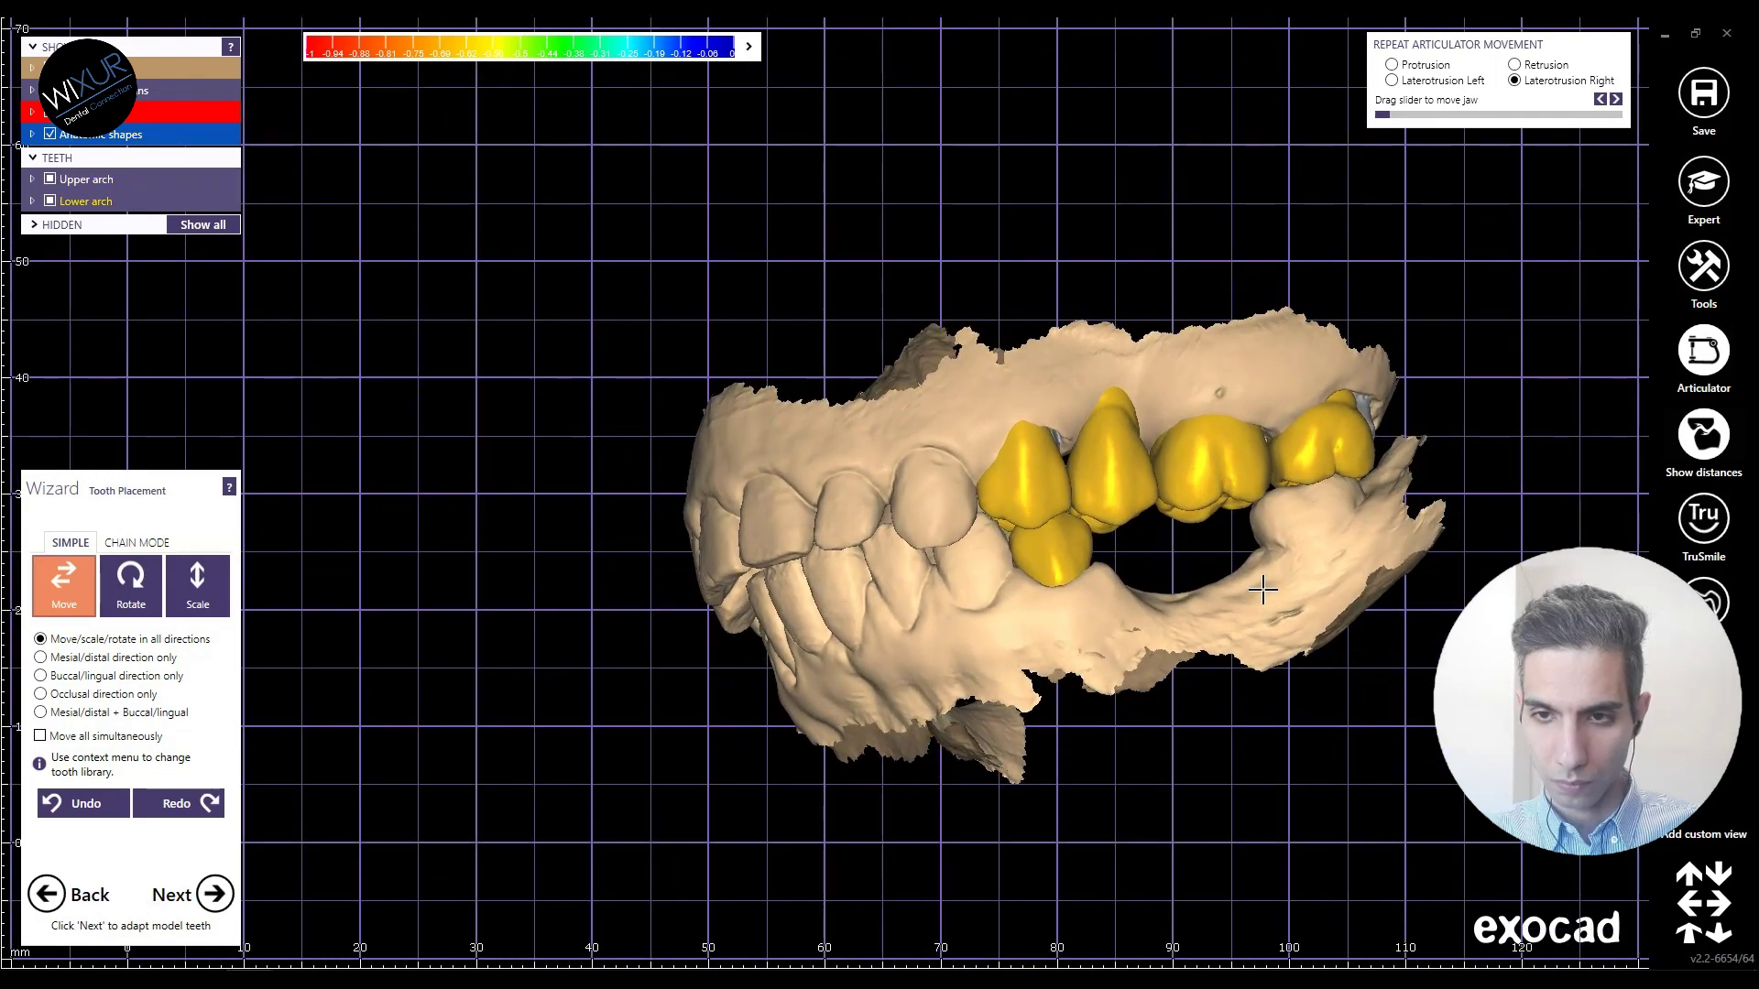
{"action": "right_click_drag", "start_coordinate": [1264, 589], "coordinate": [1281, 632]}
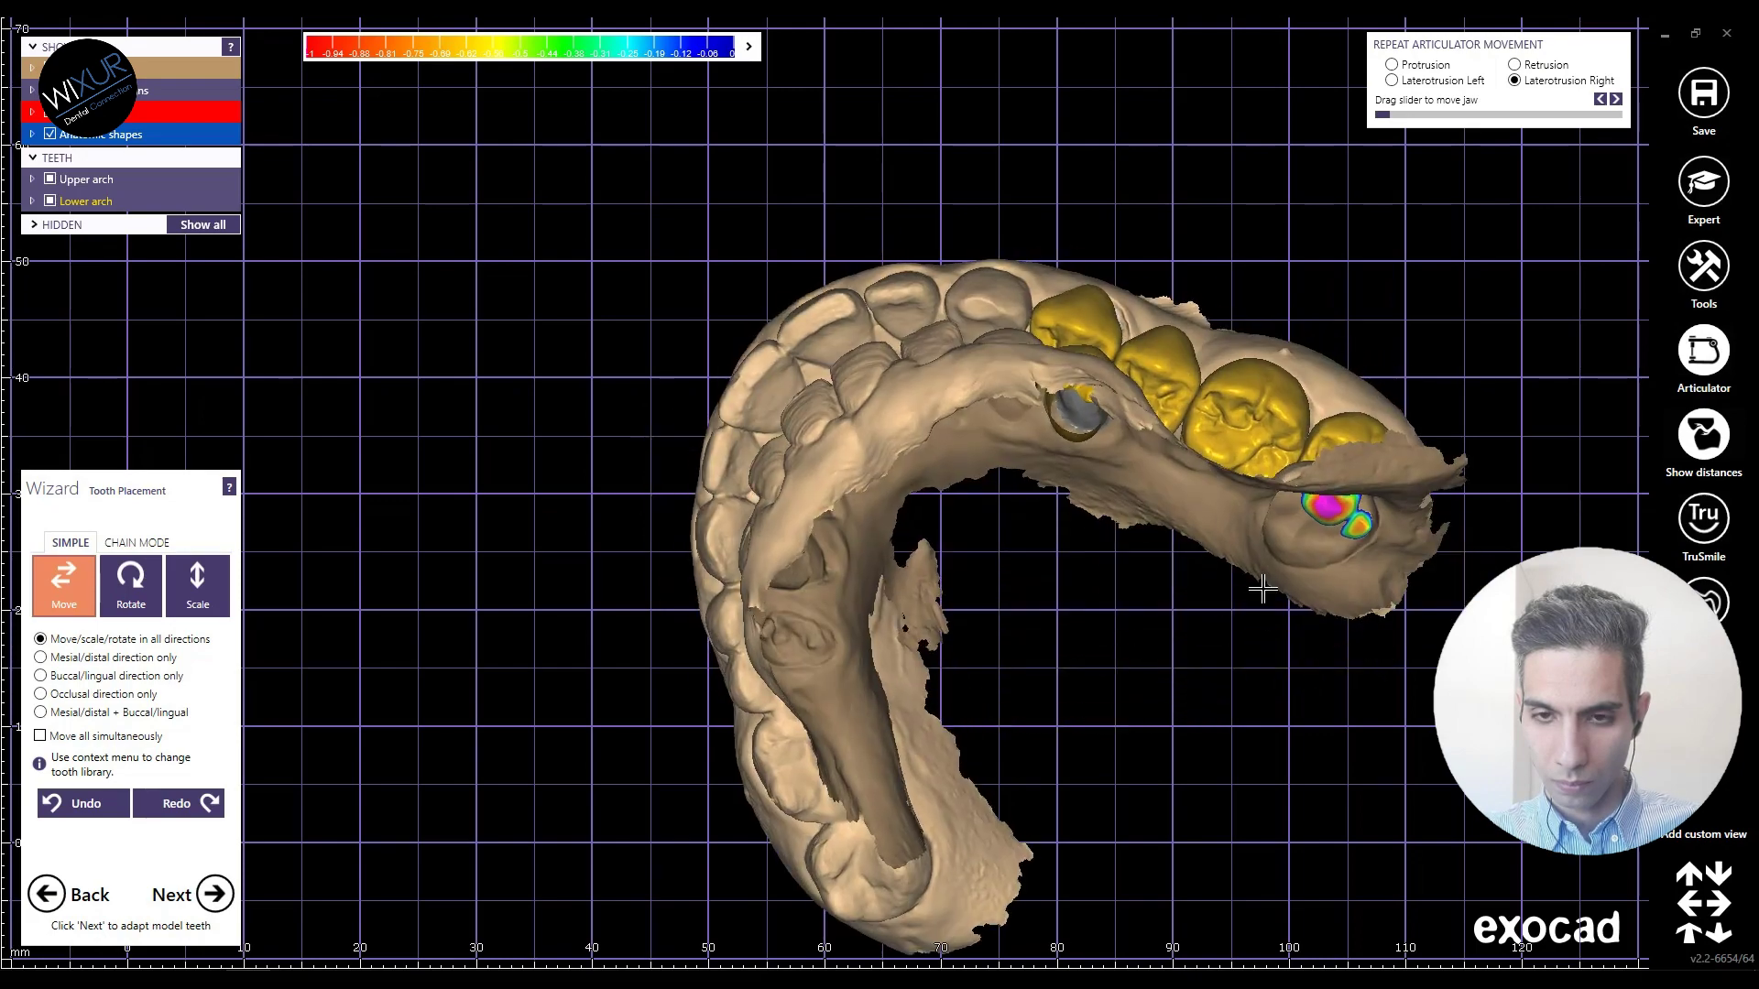
{"action": "scroll", "coordinate": [1327, 545], "scroll_direction": "up", "scroll_amount": 2}
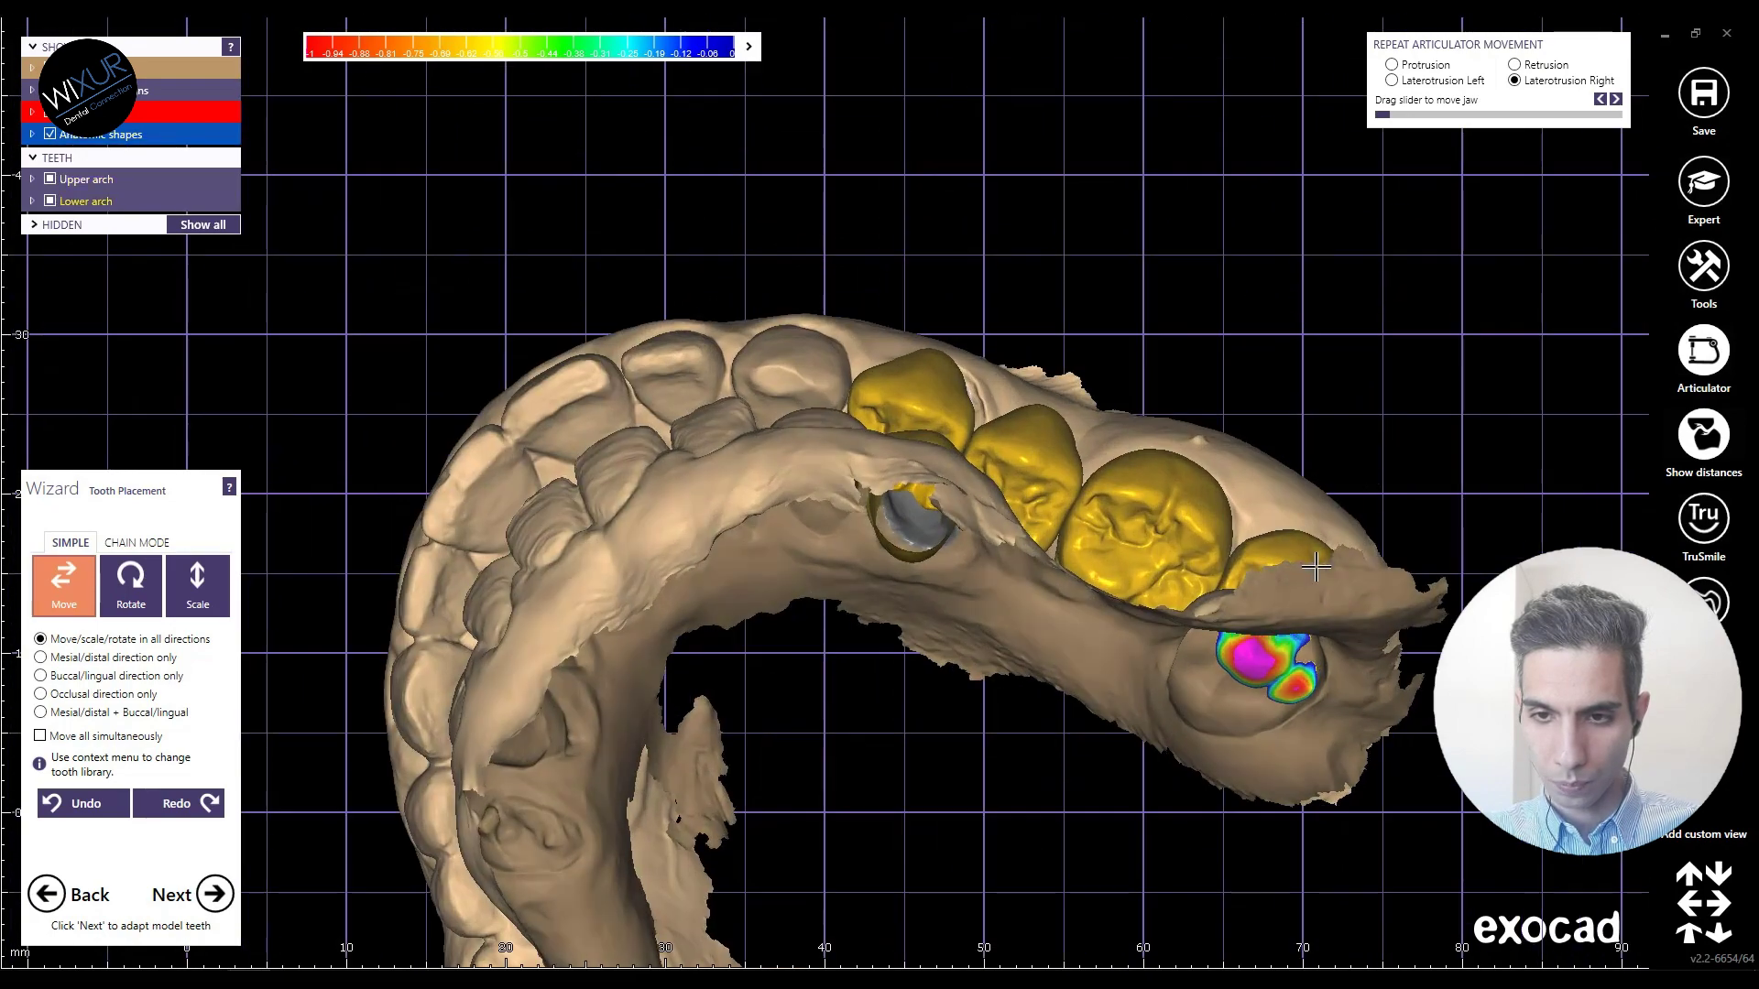
{"action": "scroll", "coordinate": [1318, 563], "scroll_direction": "down", "scroll_amount": 2}
{"action": "right_click_drag", "start_coordinate": [1317, 564], "coordinate": [1317, 696]}
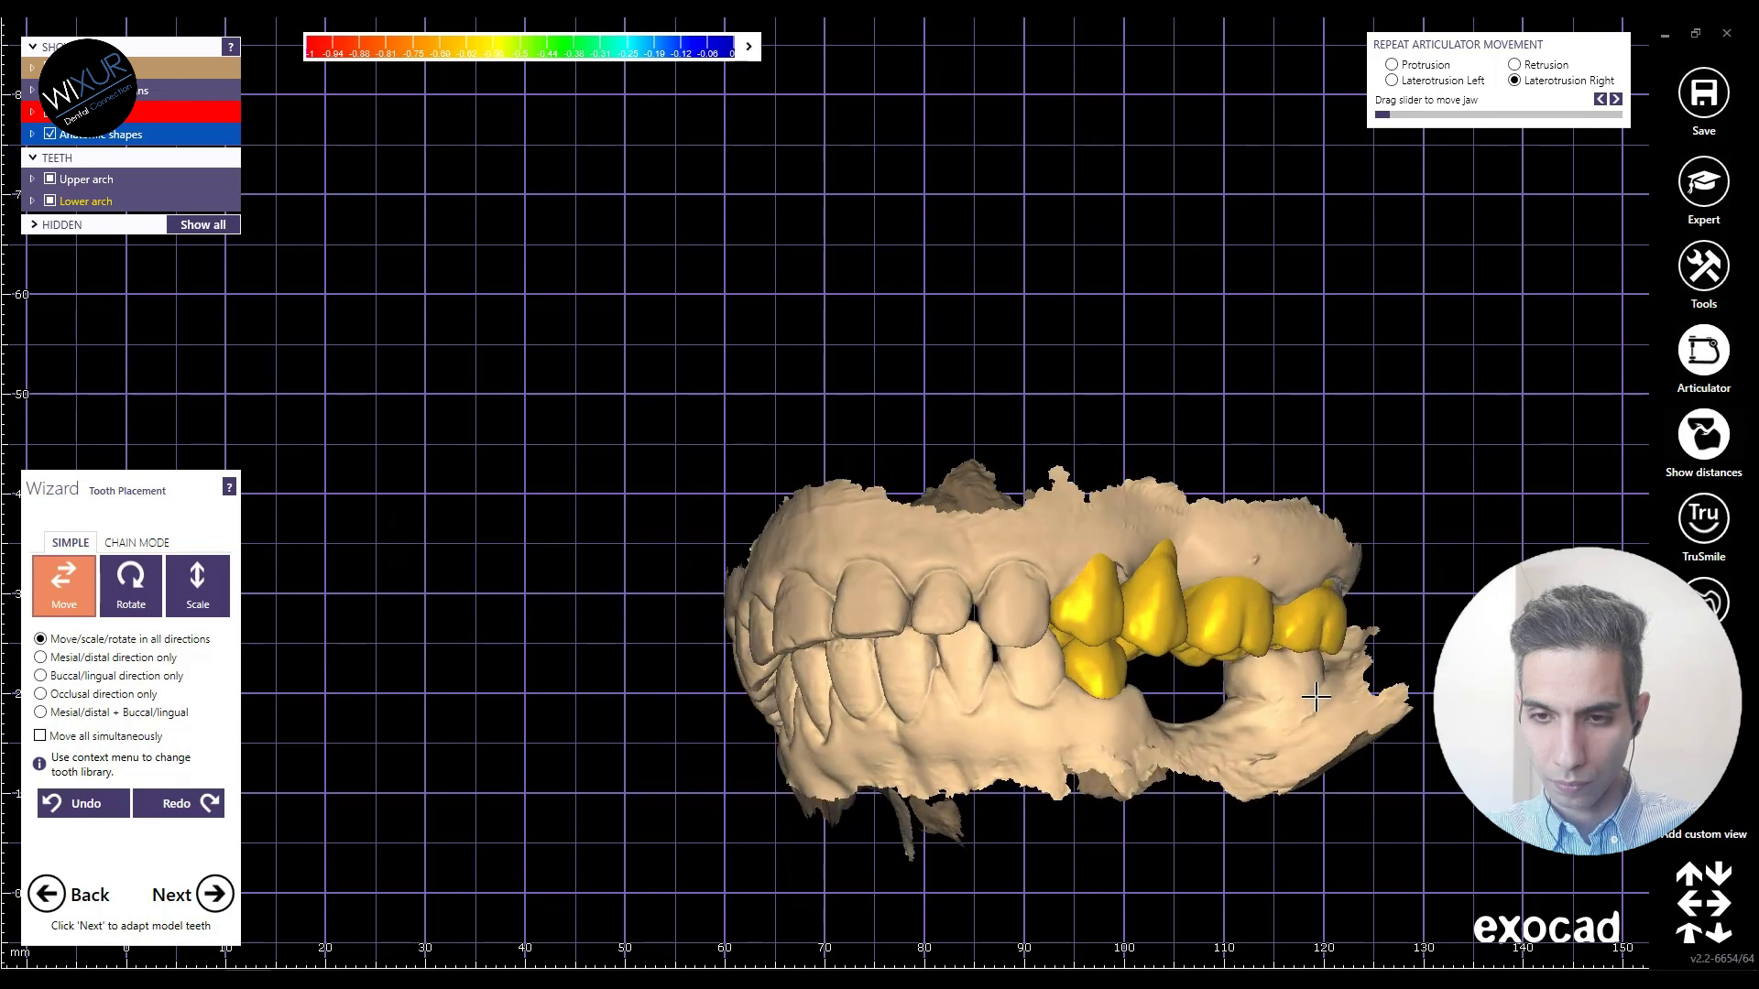
{"action": "scroll", "coordinate": [1317, 653], "scroll_direction": "up", "scroll_amount": 4}
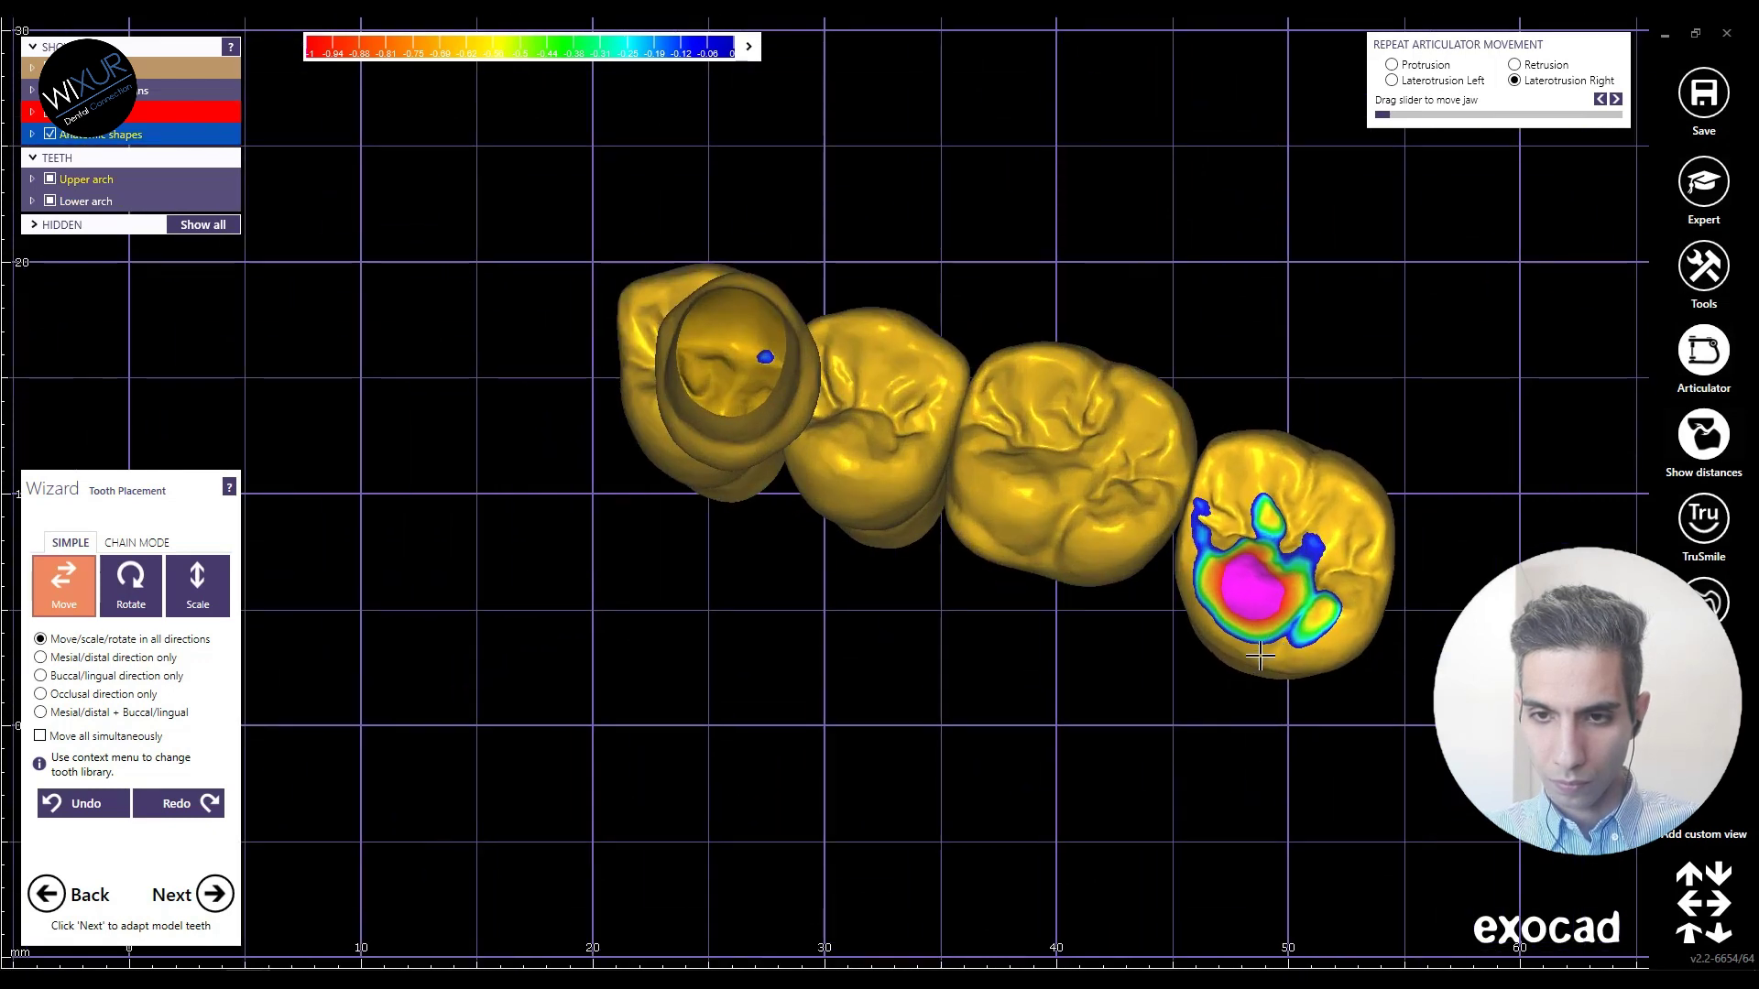
{"action": "scroll", "coordinate": [1237, 722], "scroll_direction": "down", "scroll_amount": 1}
{"action": "right_click_drag", "start_coordinate": [1237, 722], "coordinate": [1230, 650]}
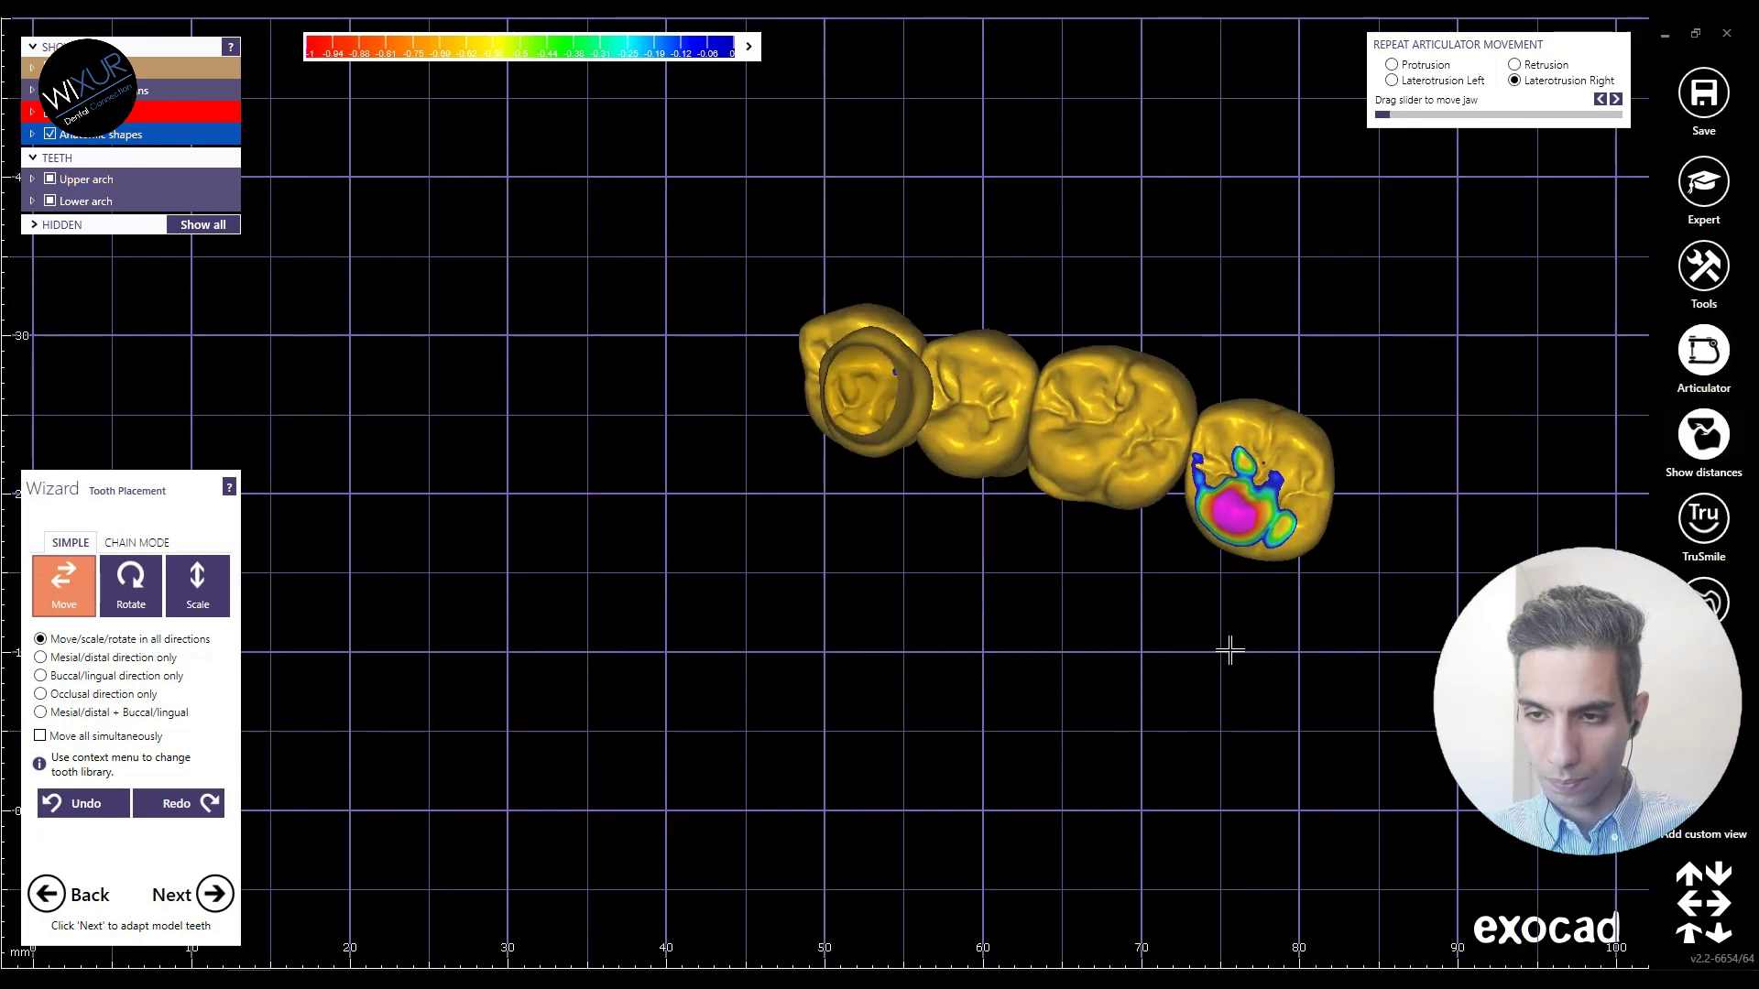
{"action": "scroll", "coordinate": [1351, 483], "scroll_direction": "up", "scroll_amount": 2}
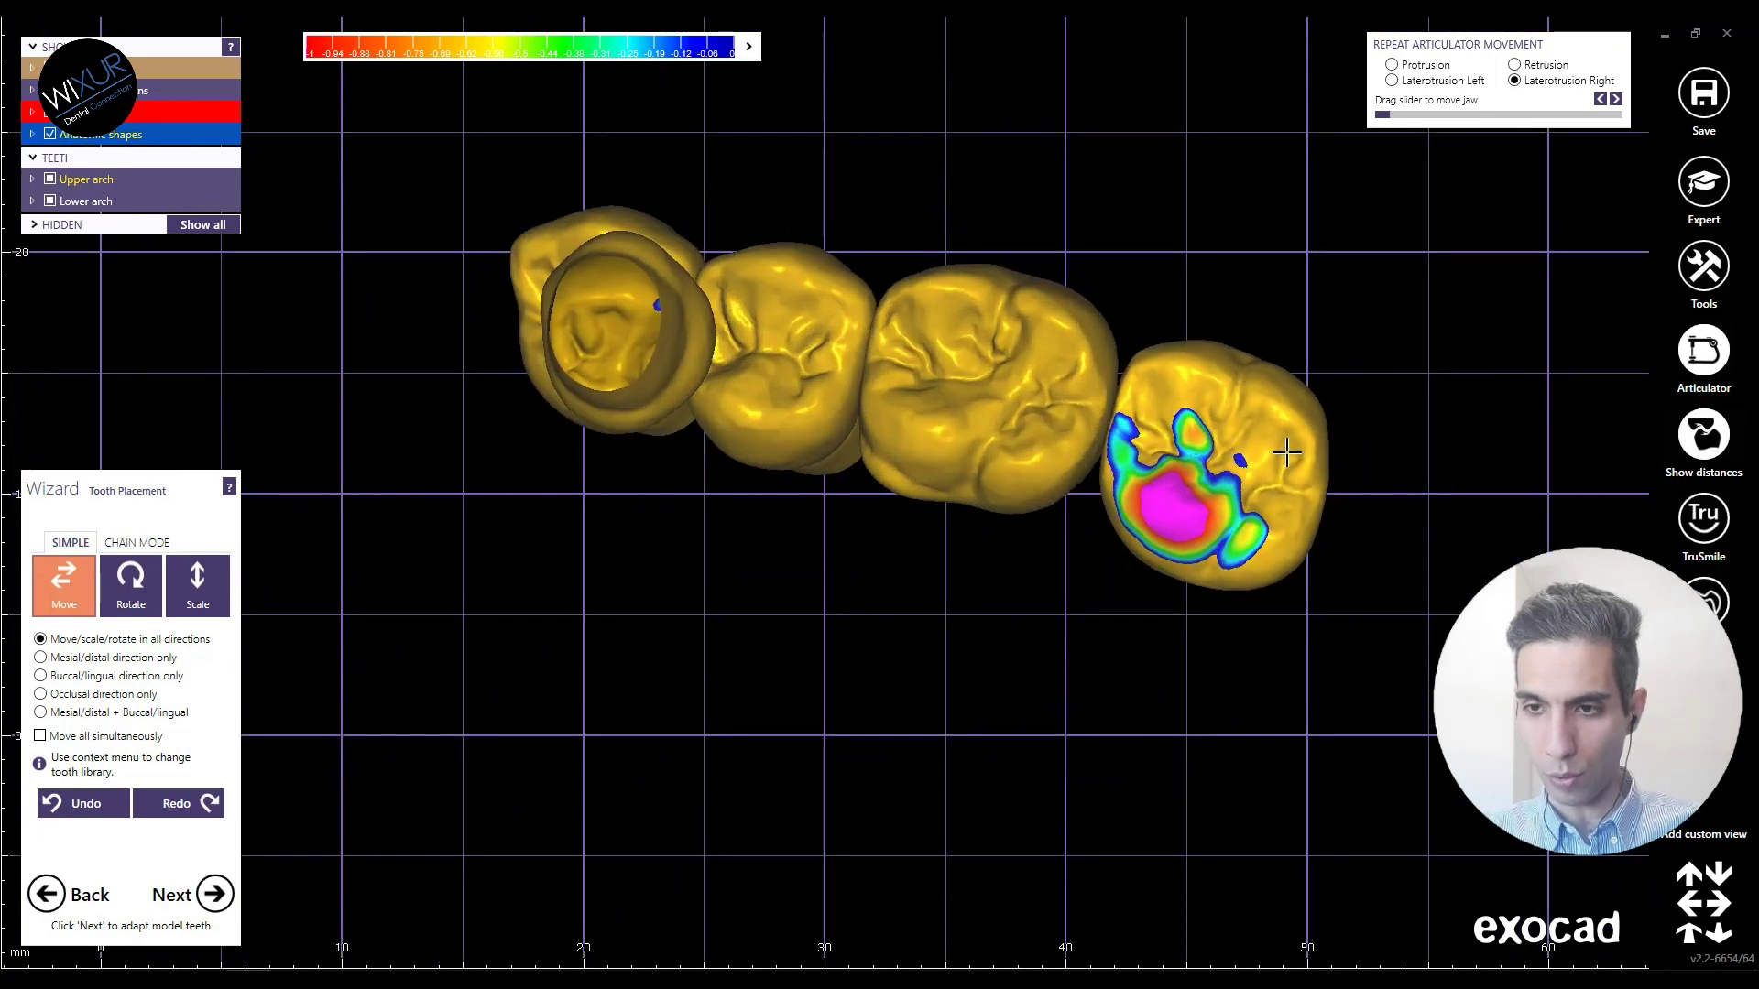
{"action": "scroll", "coordinate": [1309, 499], "scroll_direction": "down", "scroll_amount": 2}
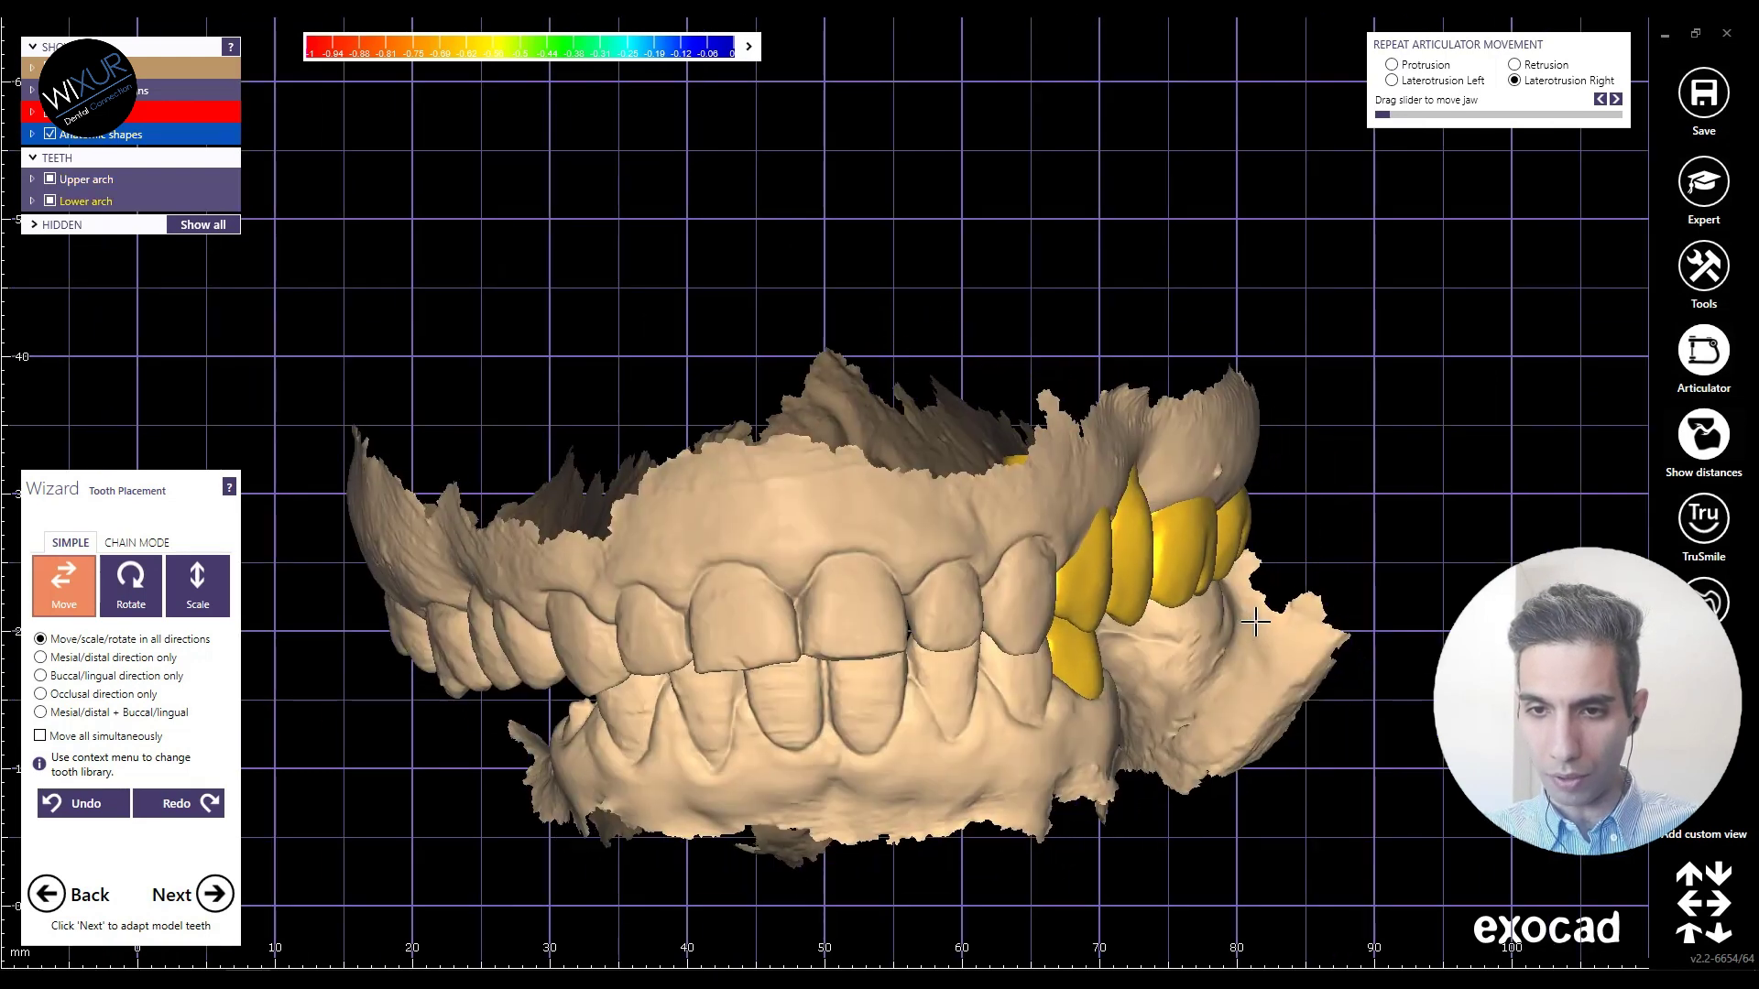
{"action": "left_click", "coordinate": [226, 897]}
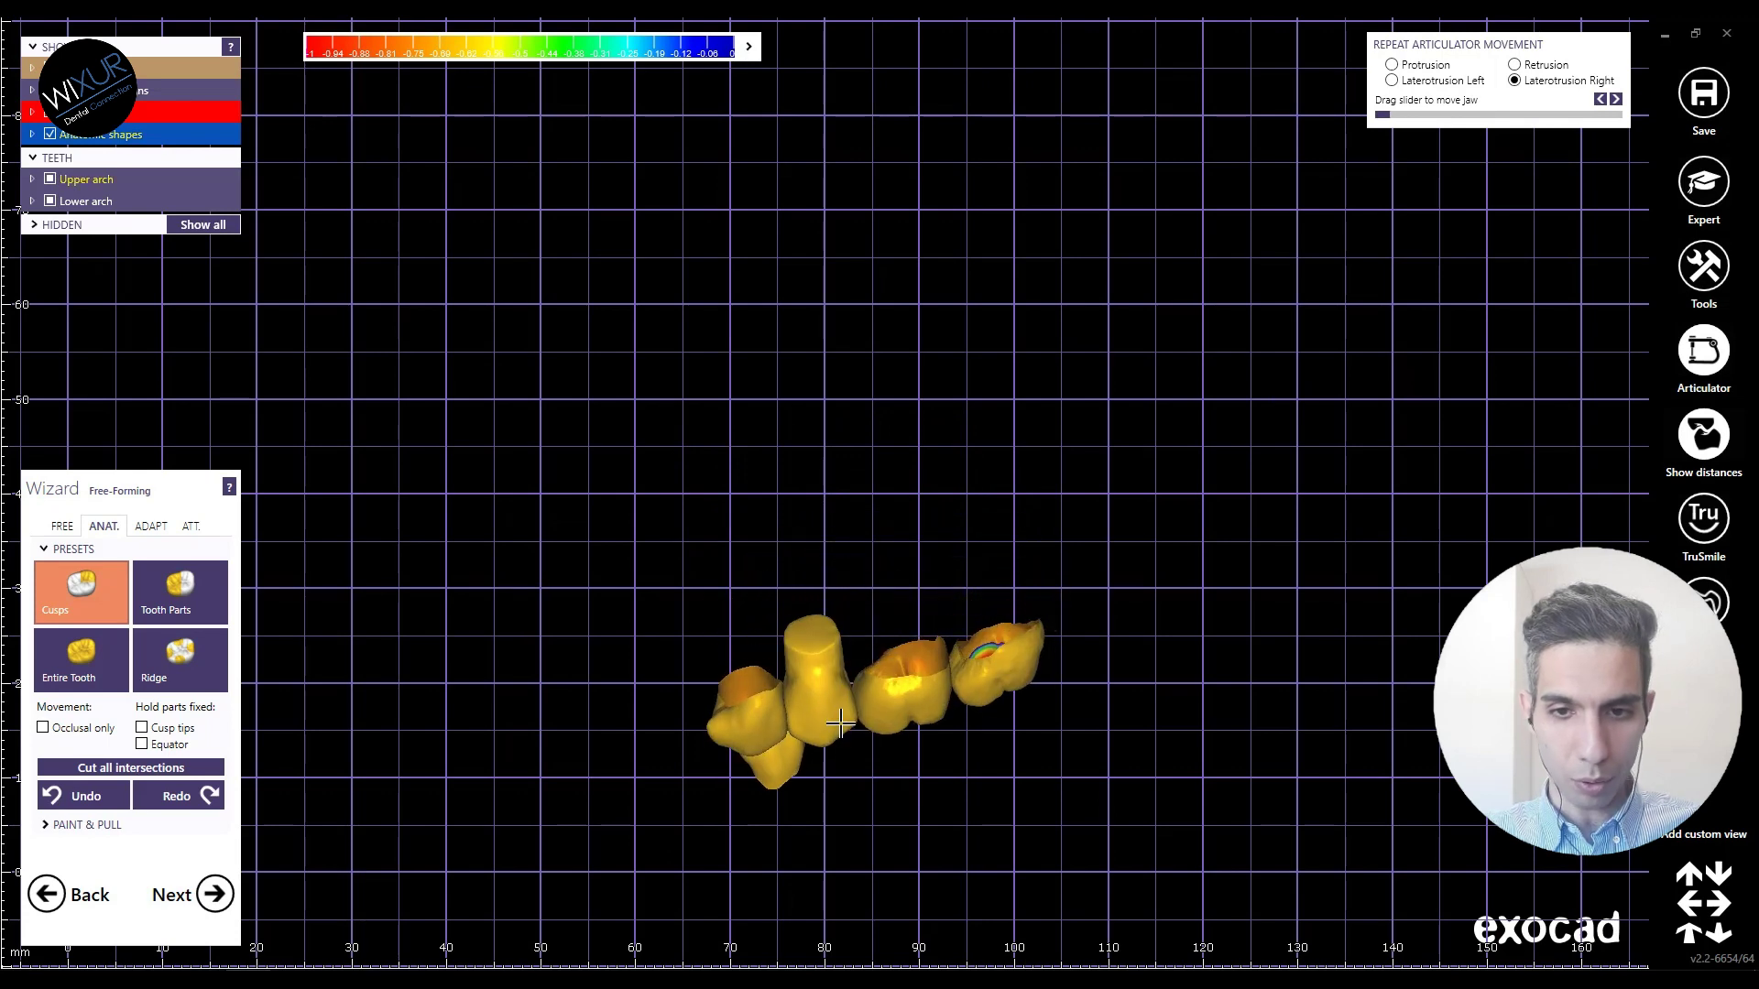
Step: Add material to the right crown's contact area with the freehand brush
{"action": "left_click", "coordinate": [64, 526]}
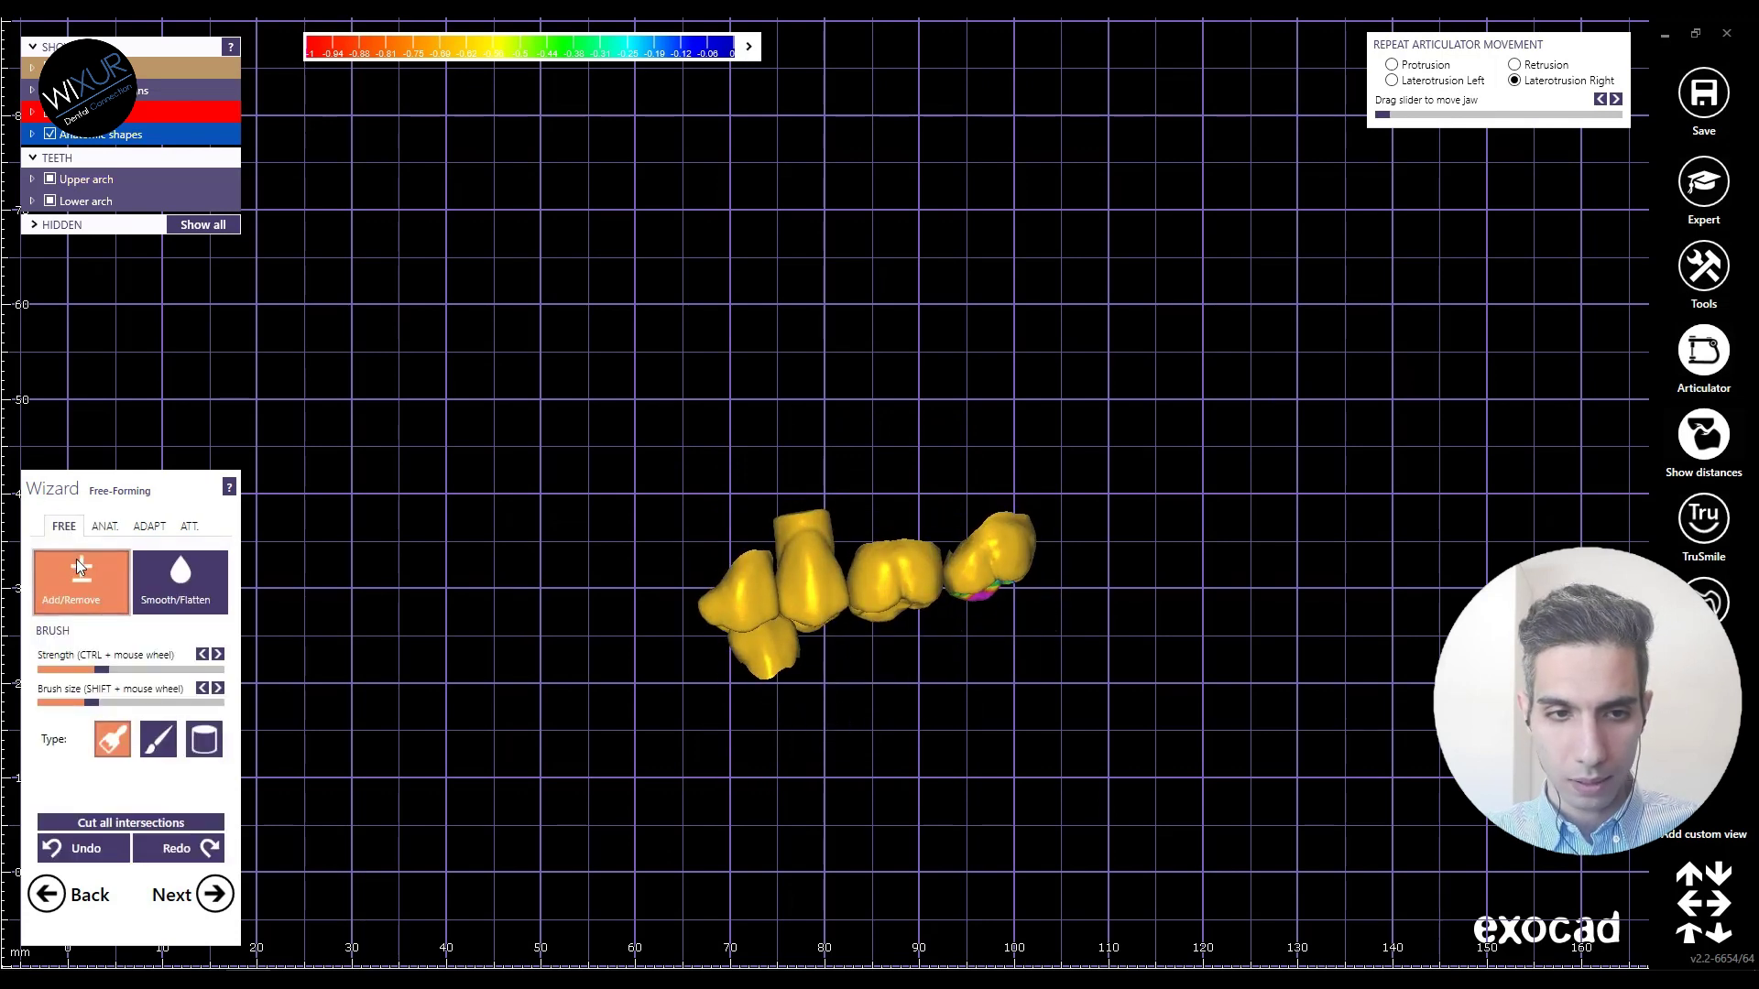
{"action": "scroll", "coordinate": [840, 782], "scroll_direction": "up", "scroll_amount": 5}
{"action": "scroll", "coordinate": [1042, 692], "scroll_direction": "up", "scroll_amount": 3}
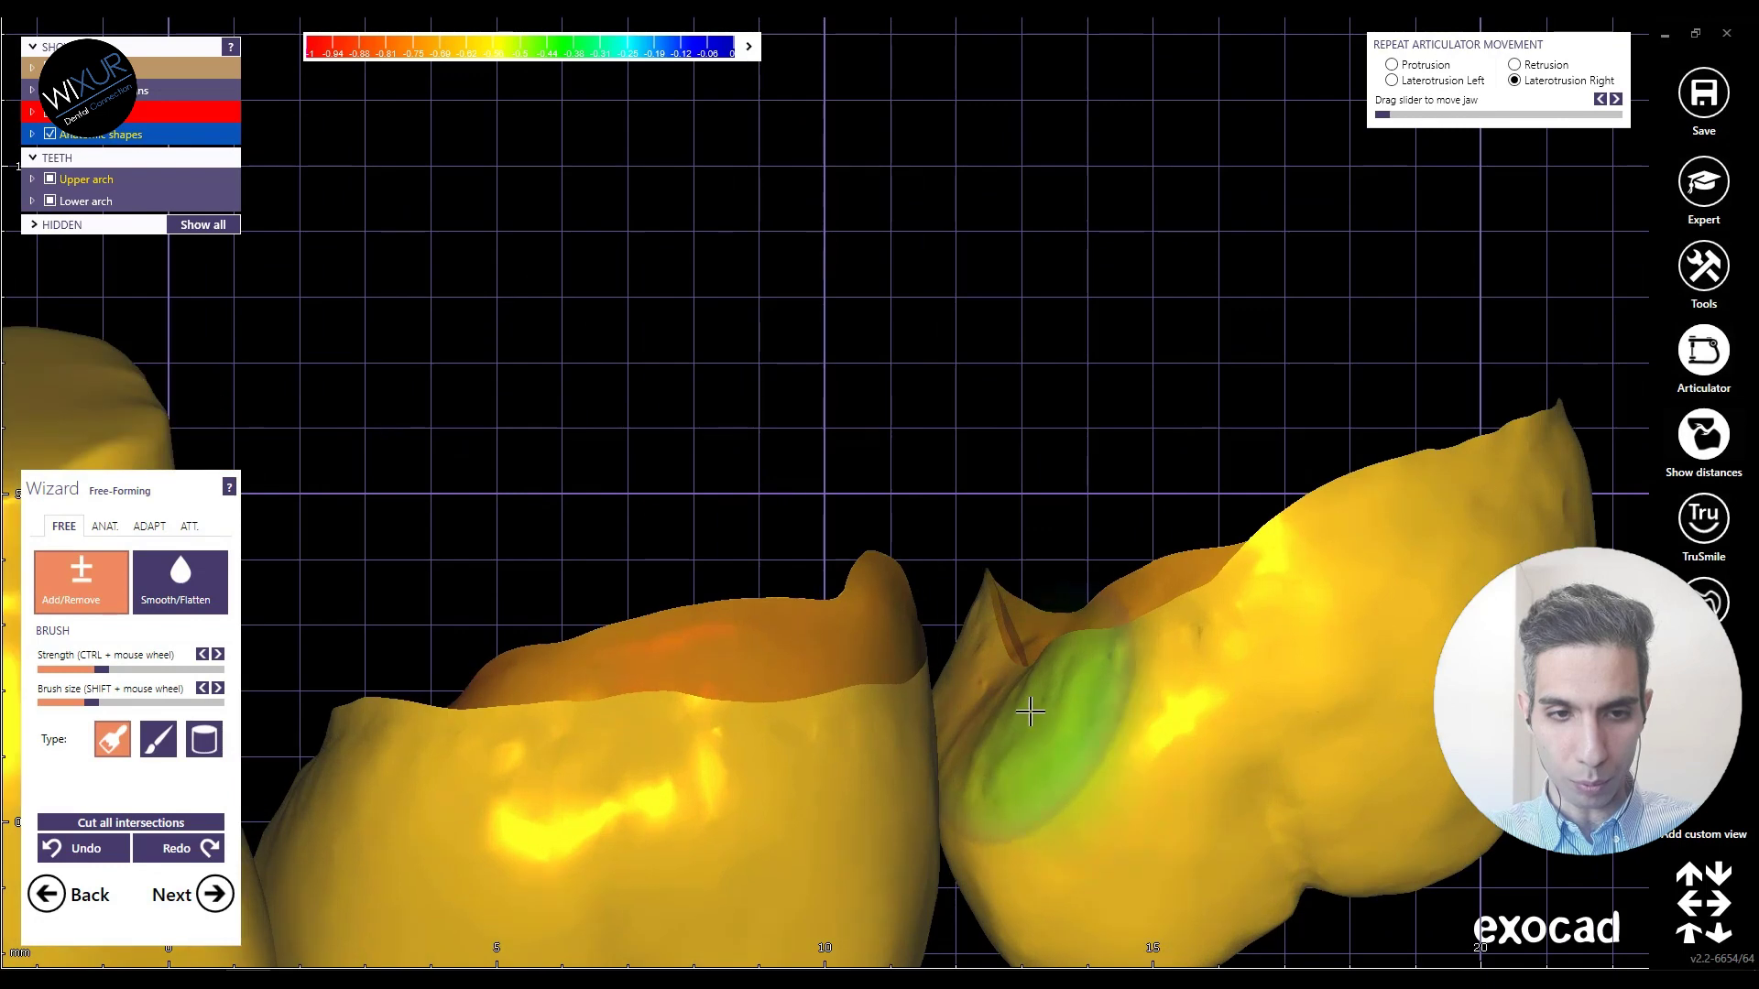
{"action": "left_click_drag", "start_coordinate": [961, 666], "coordinate": [969, 686]}
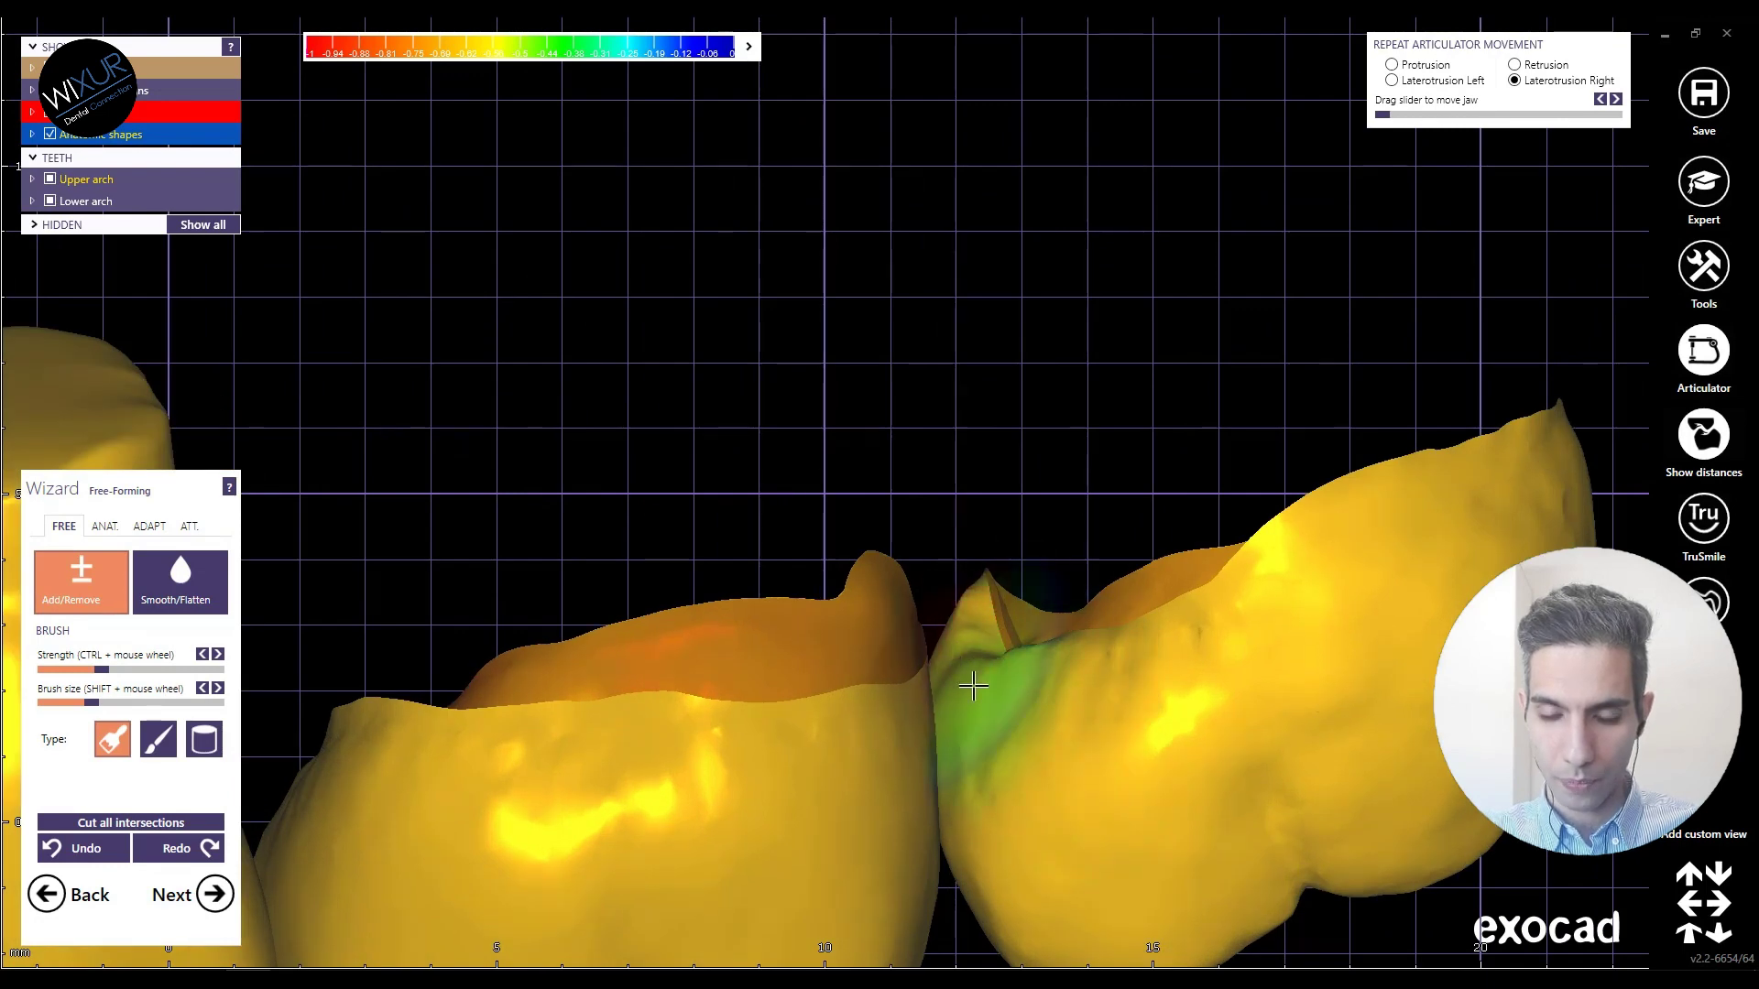
{"action": "scroll", "coordinate": [1017, 682], "scroll_direction": "down", "scroll_amount": 6}
Step: Smooth the last crown's surface and rotate to an occlusal angle to check it
{"action": "left_click", "coordinate": [186, 563]}
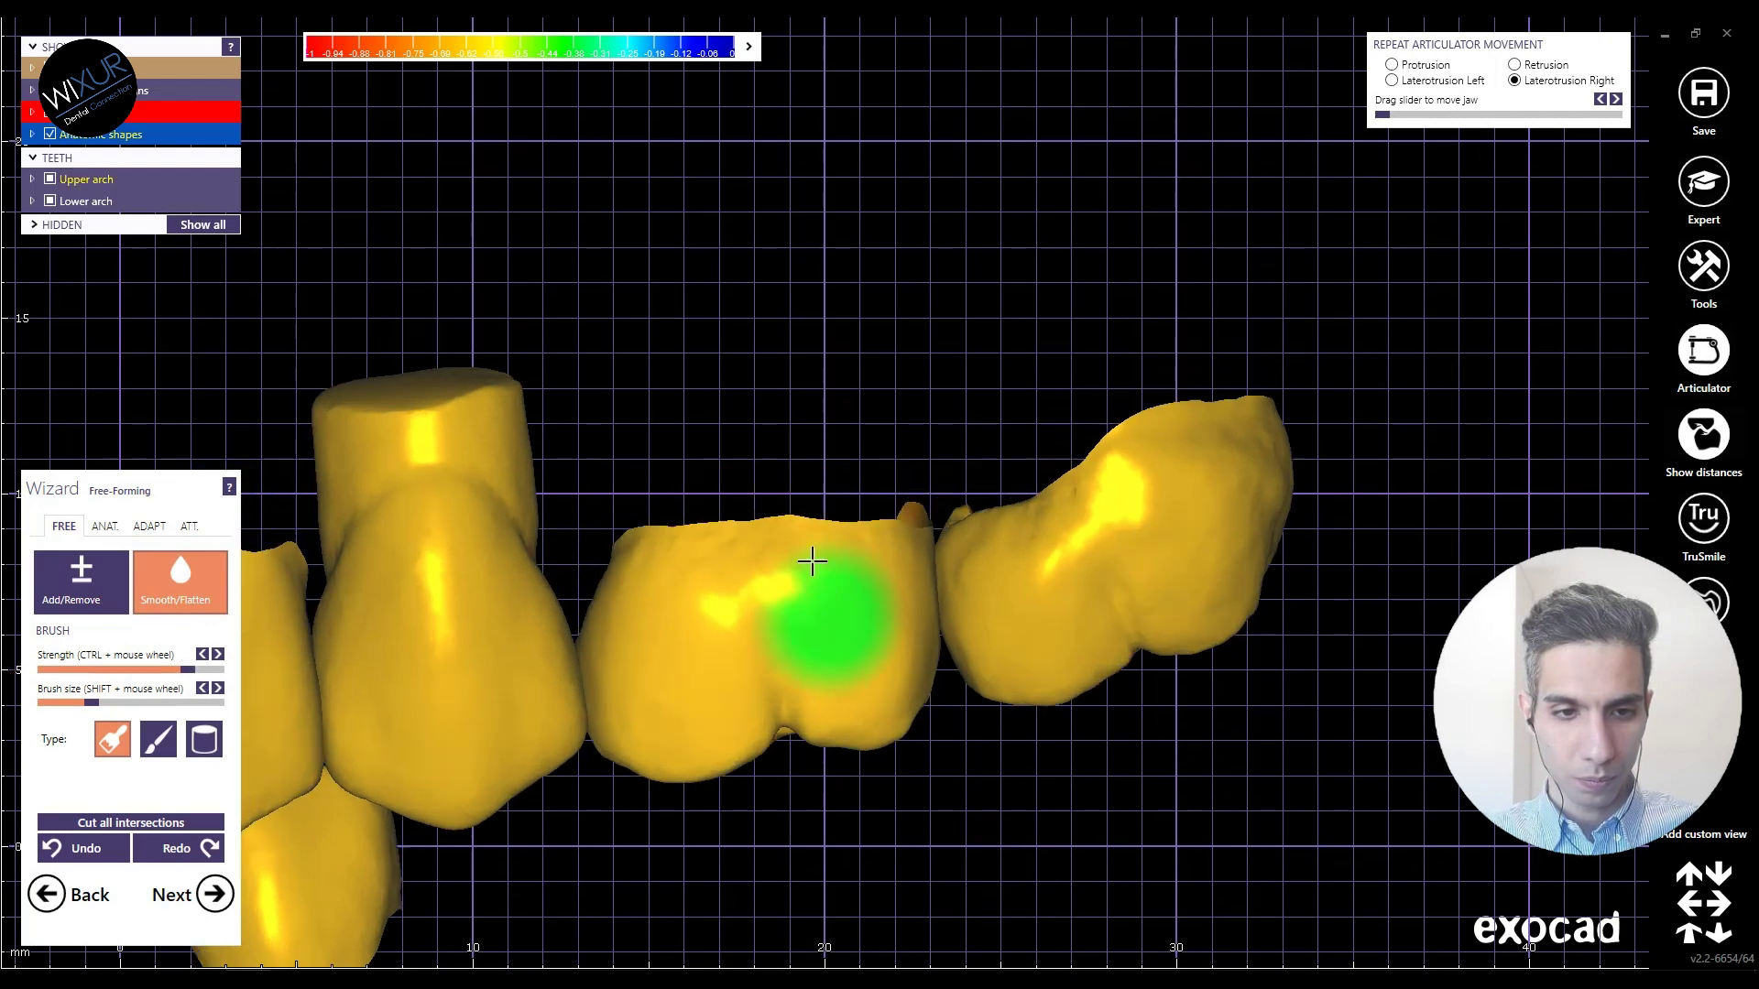
{"action": "mouse_move", "coordinate": [1079, 537]}
{"action": "left_mouse_down"}
{"action": "mouse_move", "coordinate": [1288, 476]}
{"action": "mouse_move", "coordinate": [986, 574]}
{"action": "left_mouse_up"}
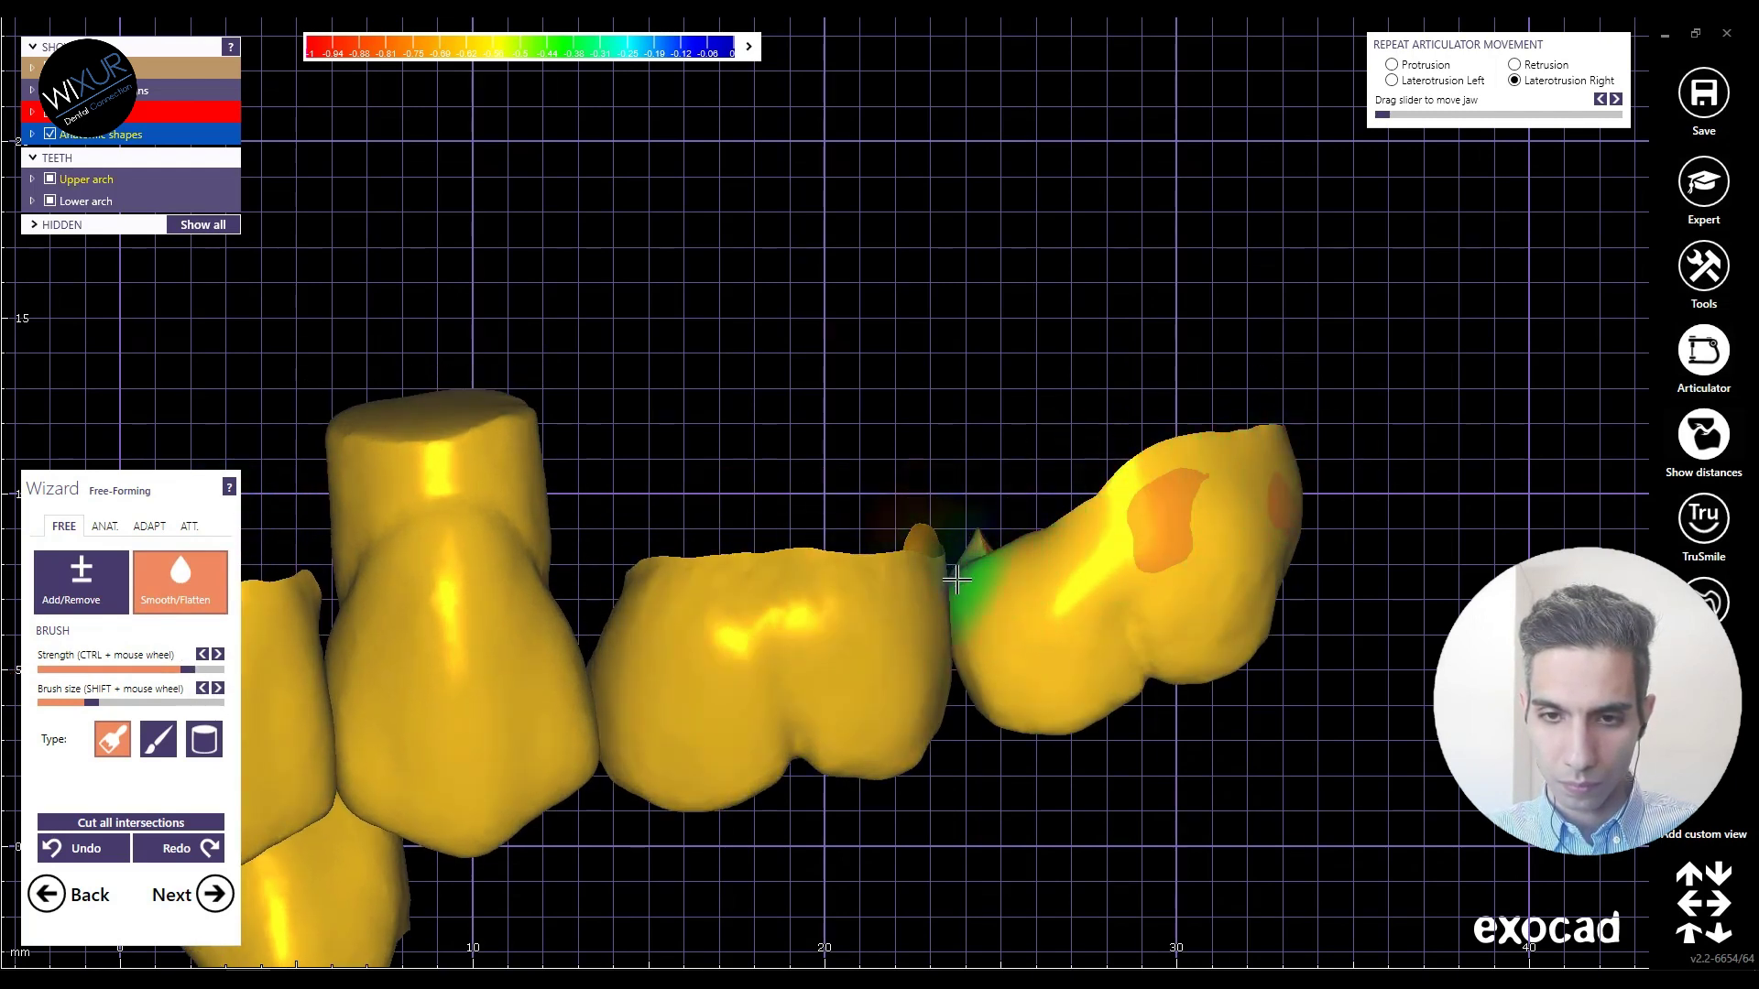
{"action": "right_click_drag", "start_coordinate": [945, 606], "coordinate": [850, 562]}
{"action": "scroll", "coordinate": [930, 582], "scroll_direction": "down", "scroll_amount": 3}
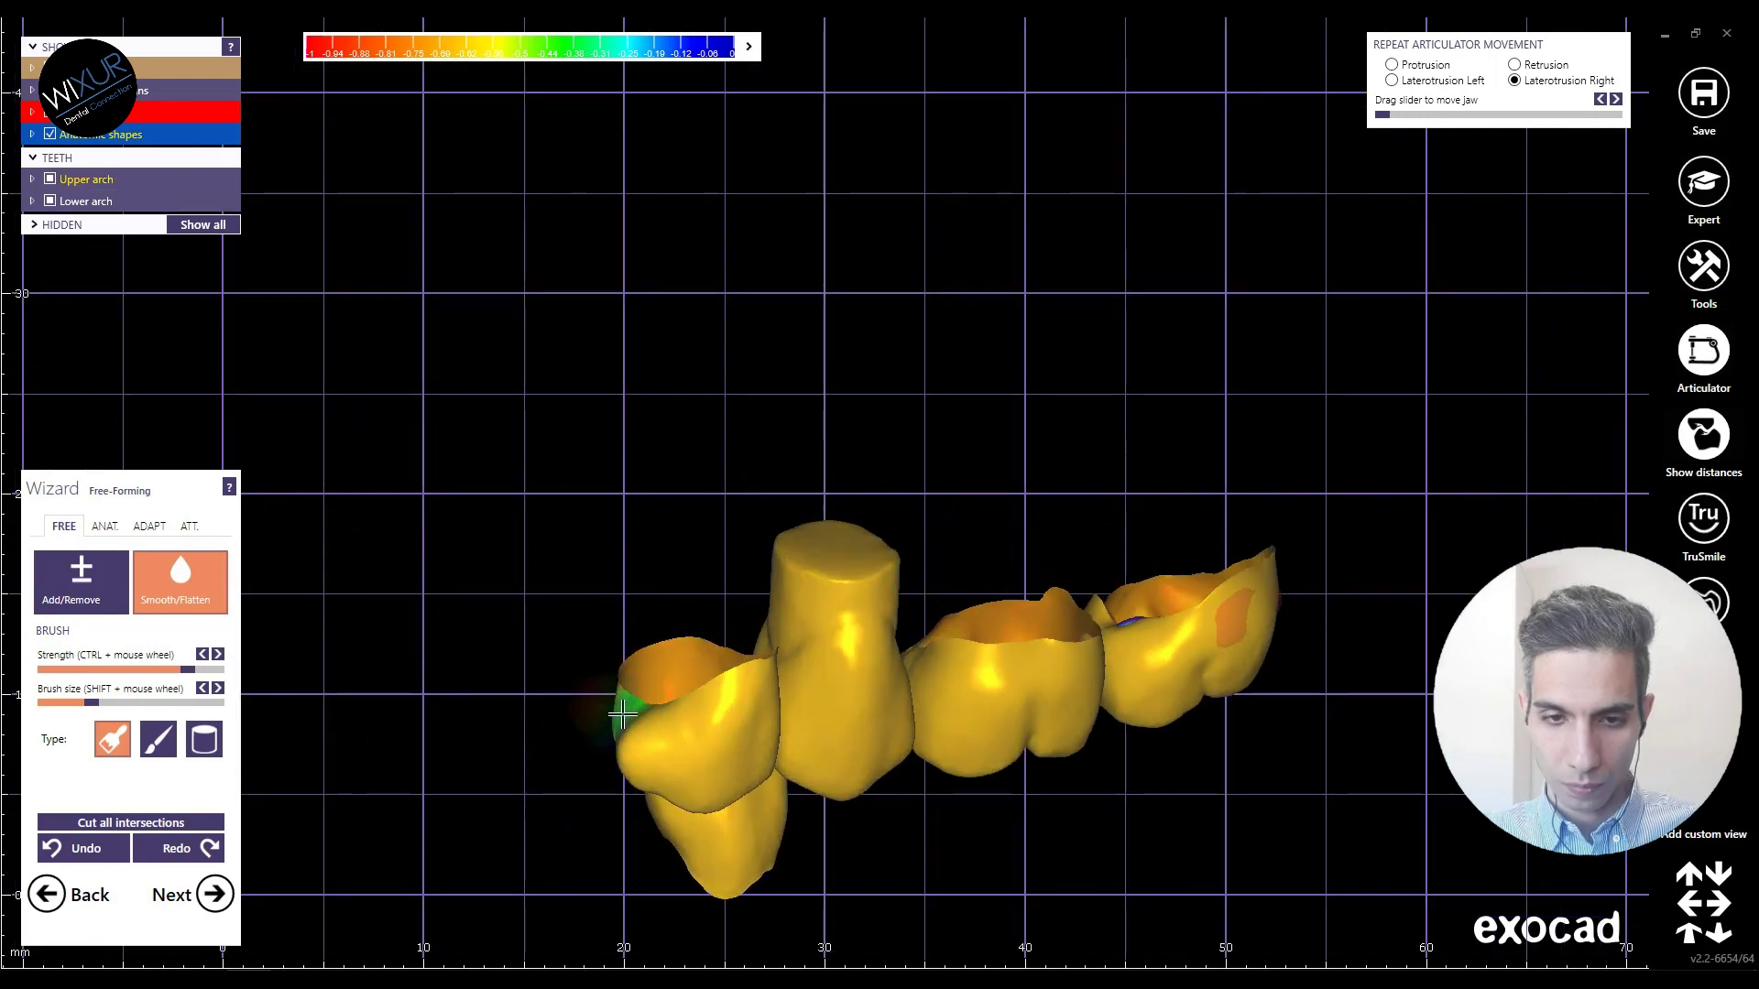
{"action": "scroll", "coordinate": [641, 742], "scroll_direction": "down", "scroll_amount": 3}
{"action": "mouse_move", "coordinate": [660, 730]}
{"action": "right_mouse_down"}
{"action": "mouse_move", "coordinate": [730, 684]}
{"action": "mouse_move", "coordinate": [895, 695]}
{"action": "mouse_move", "coordinate": [1052, 472]}
{"action": "mouse_move", "coordinate": [1045, 608]}
{"action": "mouse_move", "coordinate": [1089, 622]}
{"action": "mouse_move", "coordinate": [760, 629]}
{"action": "right_mouse_up"}
{"action": "scroll", "coordinate": [751, 673], "scroll_direction": "up", "scroll_amount": 3}
{"action": "scroll", "coordinate": [751, 689], "scroll_direction": "down", "scroll_amount": 2}
{"action": "scroll", "coordinate": [1052, 472], "scroll_direction": "up", "scroll_amount": 3}
{"action": "scroll", "coordinate": [1052, 486], "scroll_direction": "down", "scroll_amount": 2}
{"action": "scroll", "coordinate": [758, 629], "scroll_direction": "up", "scroll_amount": 3}
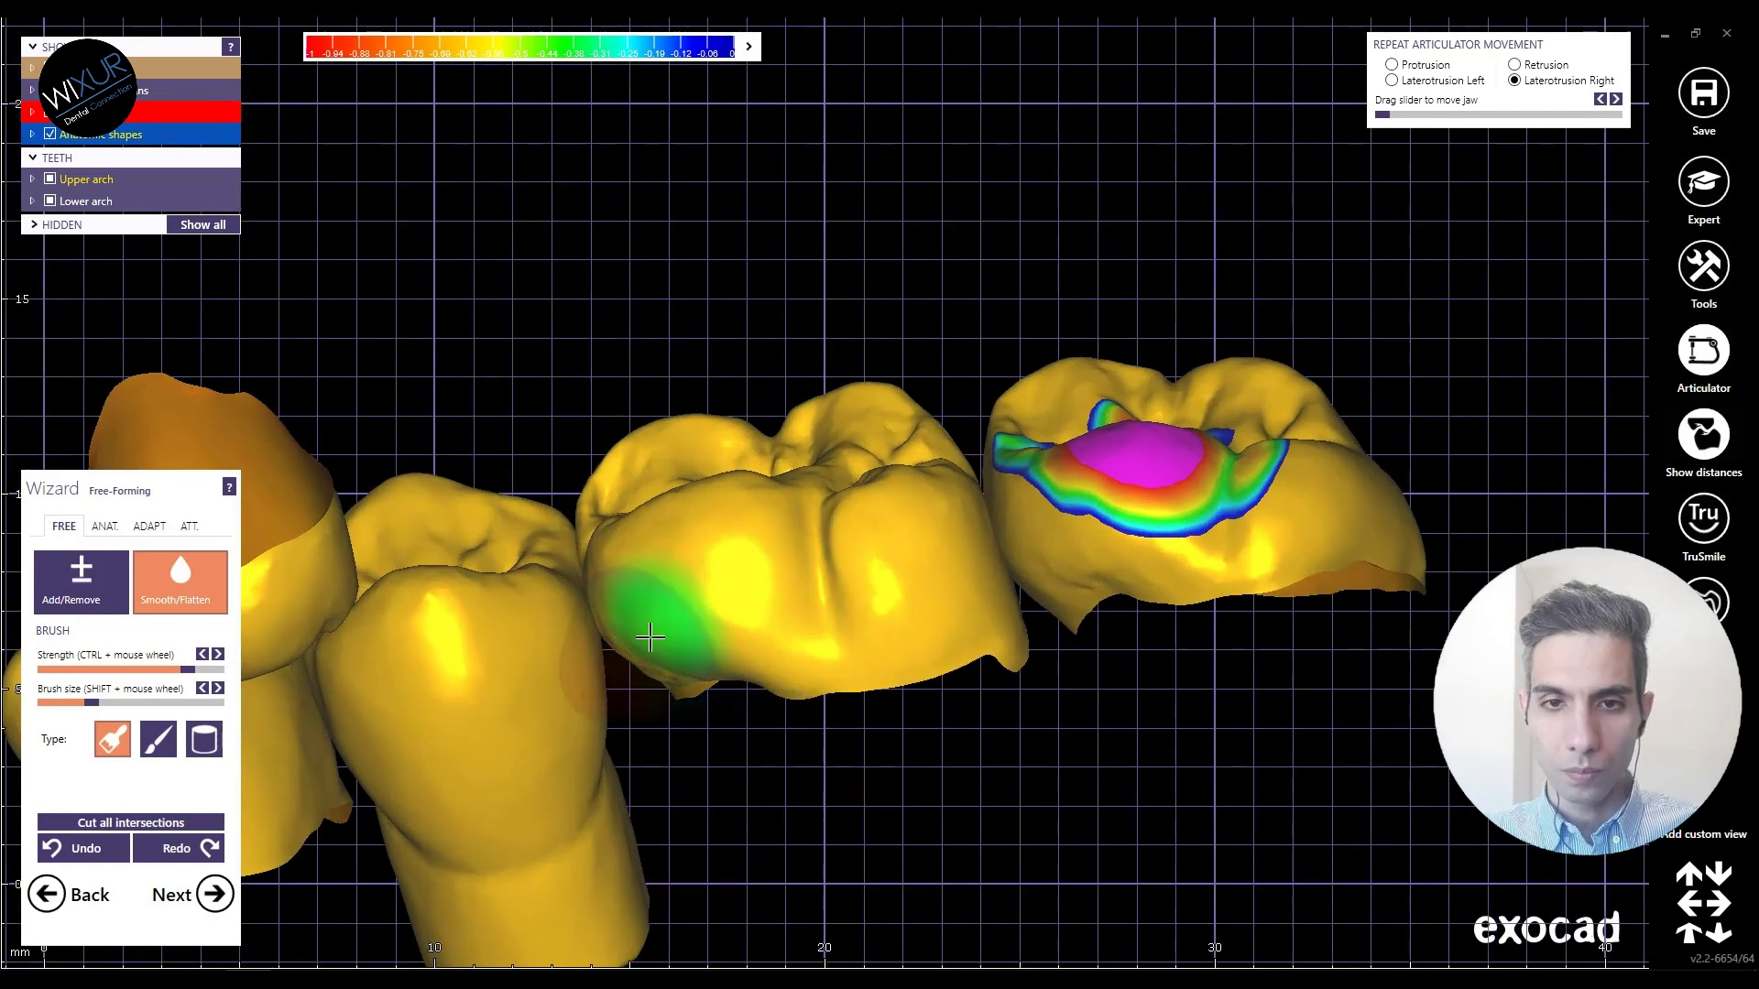
Step: Push in the right crown's over-contacting parts using the Tooth Parts preset
{"action": "left_click", "coordinate": [104, 526]}
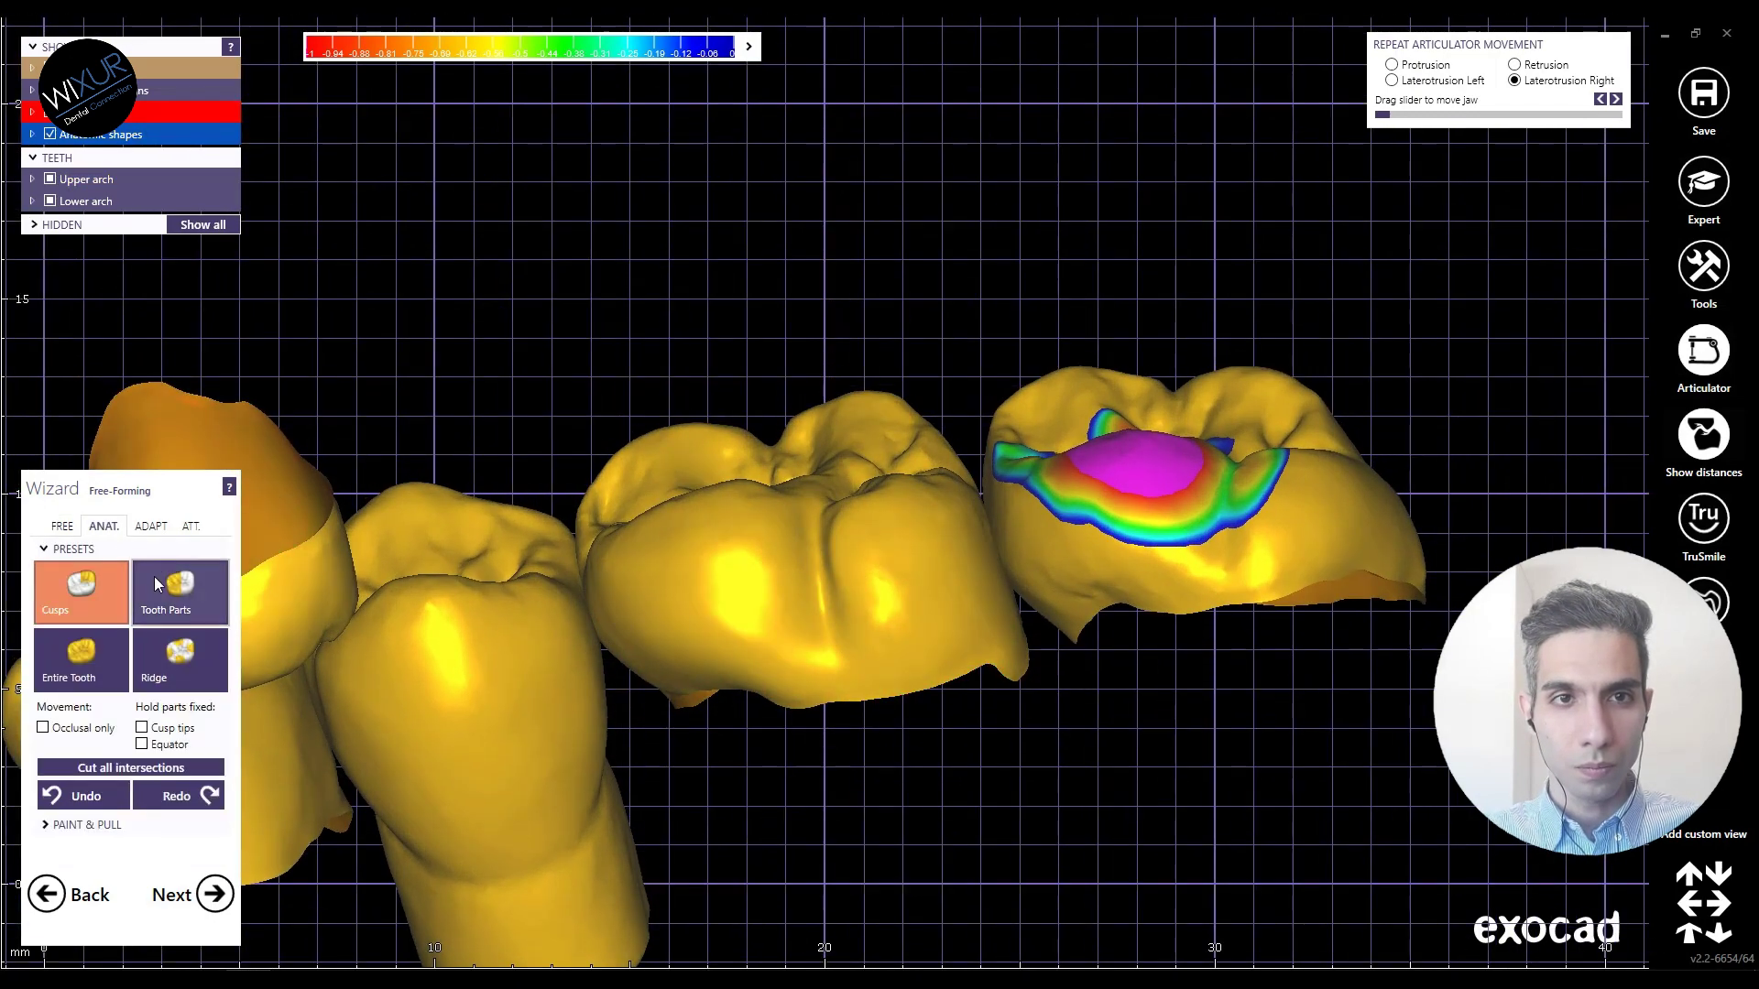
{"action": "left_click", "coordinate": [154, 575]}
{"action": "scroll", "coordinate": [1133, 553], "scroll_direction": "up", "scroll_amount": 3}
{"action": "mouse_move", "coordinate": [1132, 554]}
{"action": "left_mouse_down"}
{"action": "mouse_move", "coordinate": [1175, 548]}
{"action": "mouse_move", "coordinate": [1164, 522]}
{"action": "left_mouse_up"}
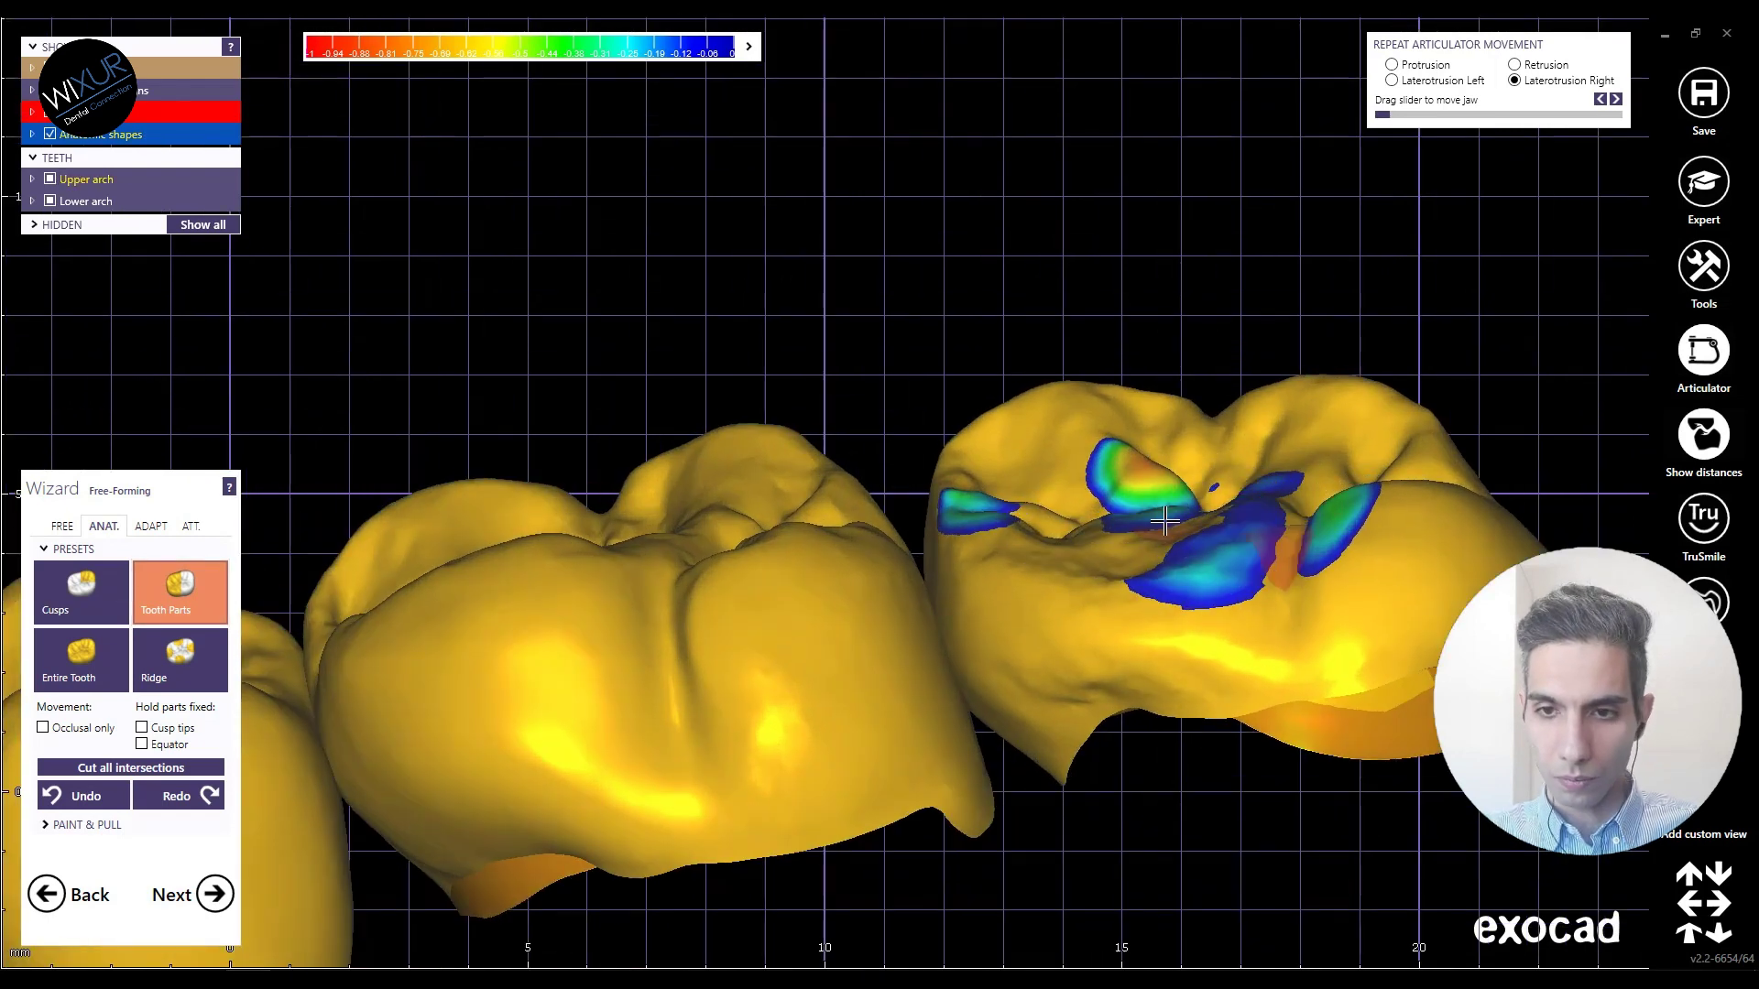
{"action": "left_click_drag", "start_coordinate": [1338, 503], "coordinate": [1341, 529]}
Step: Pull the right molar's cusp toward its neighbour and press it down slightly with Cusps
{"action": "left_click", "coordinate": [180, 659]}
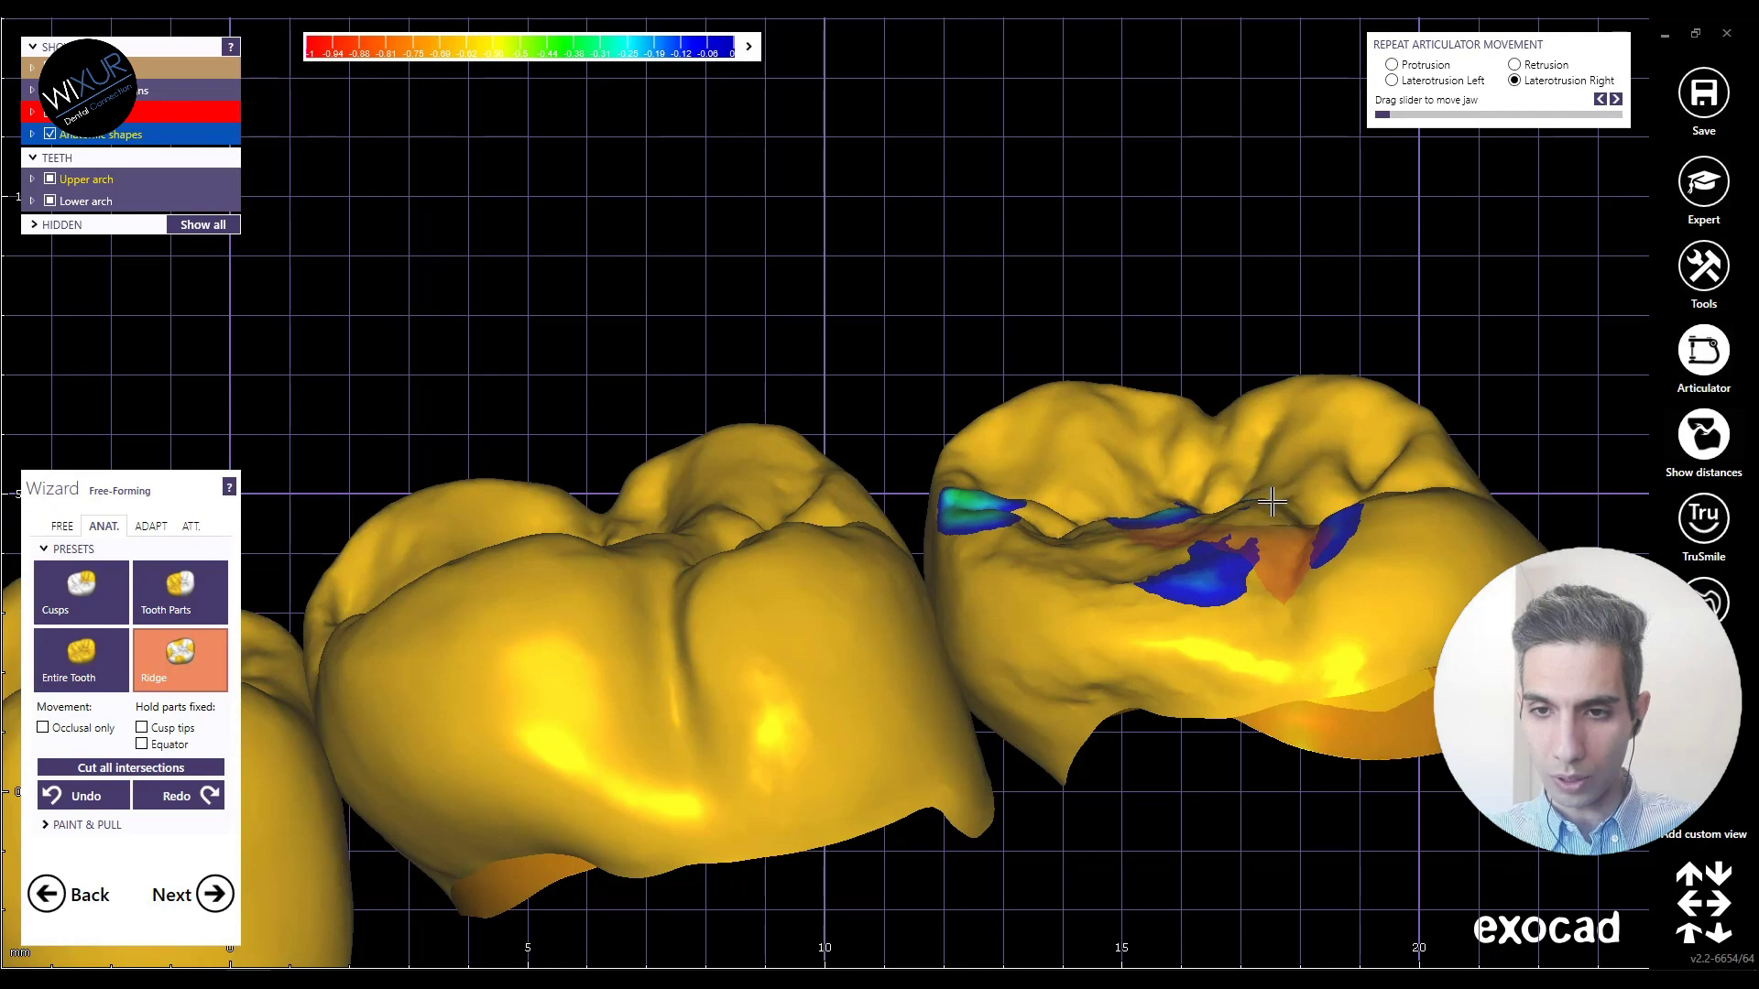
{"action": "key", "text": "Up"}
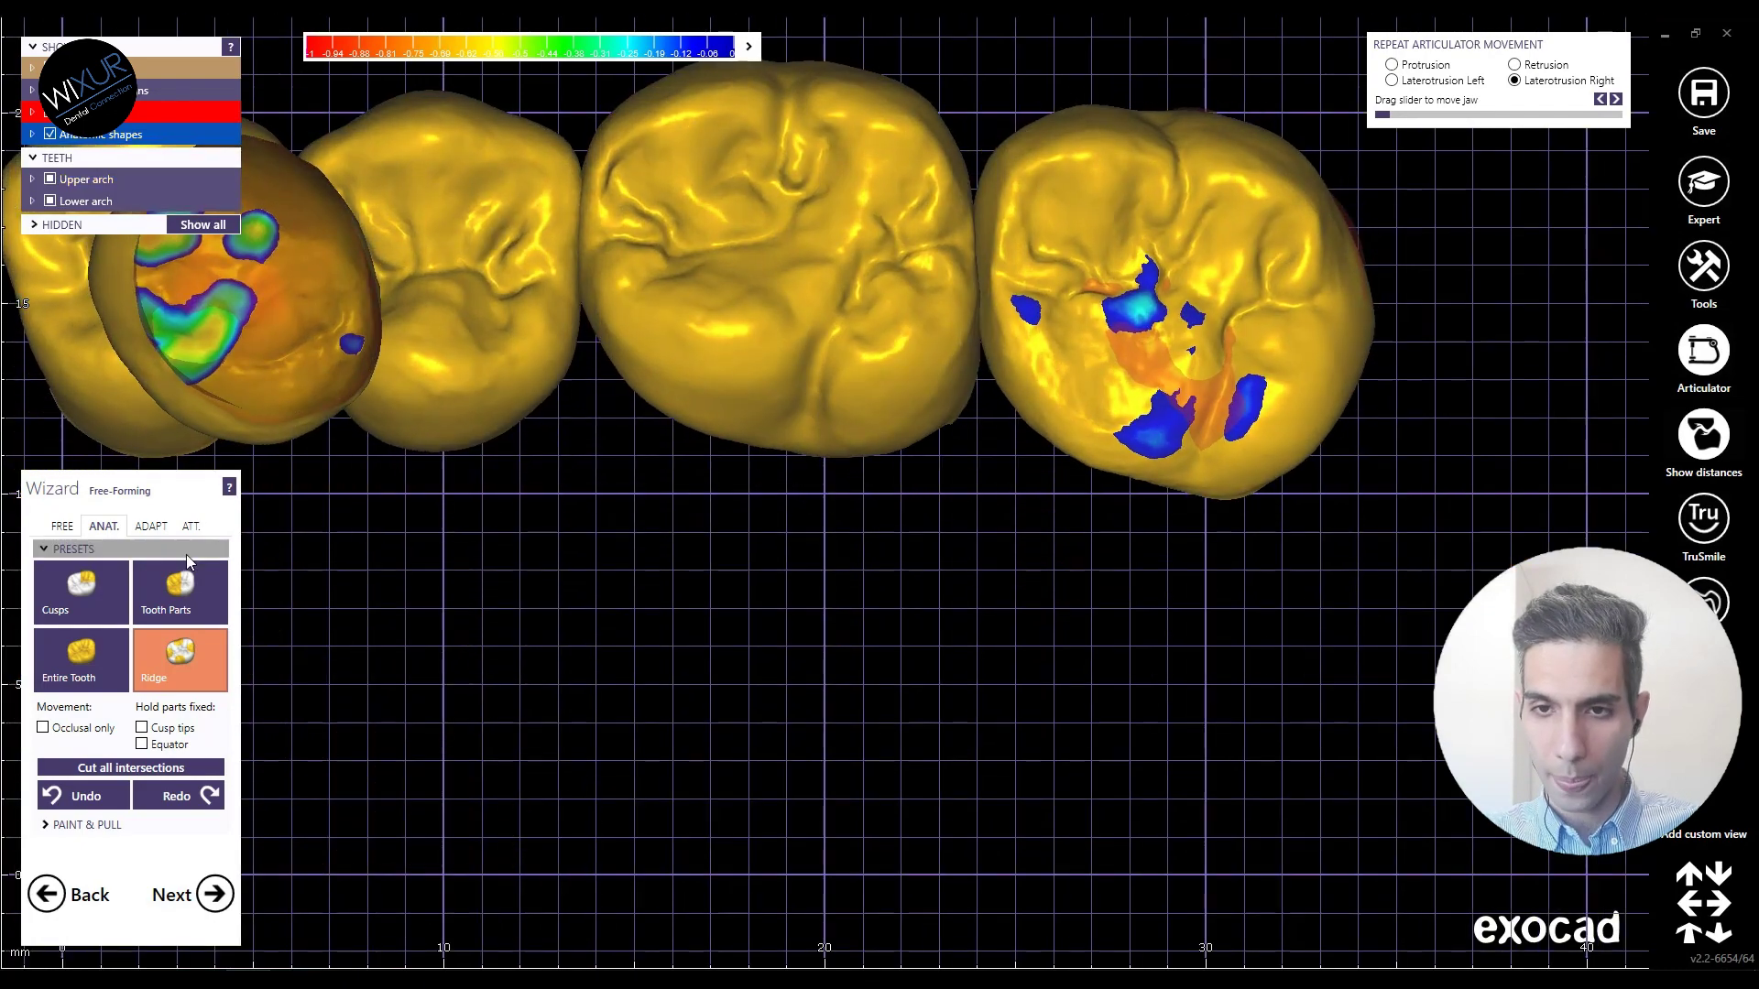
{"action": "left_click", "coordinate": [121, 577]}
{"action": "left_click_drag", "start_coordinate": [995, 217], "coordinate": [979, 211]}
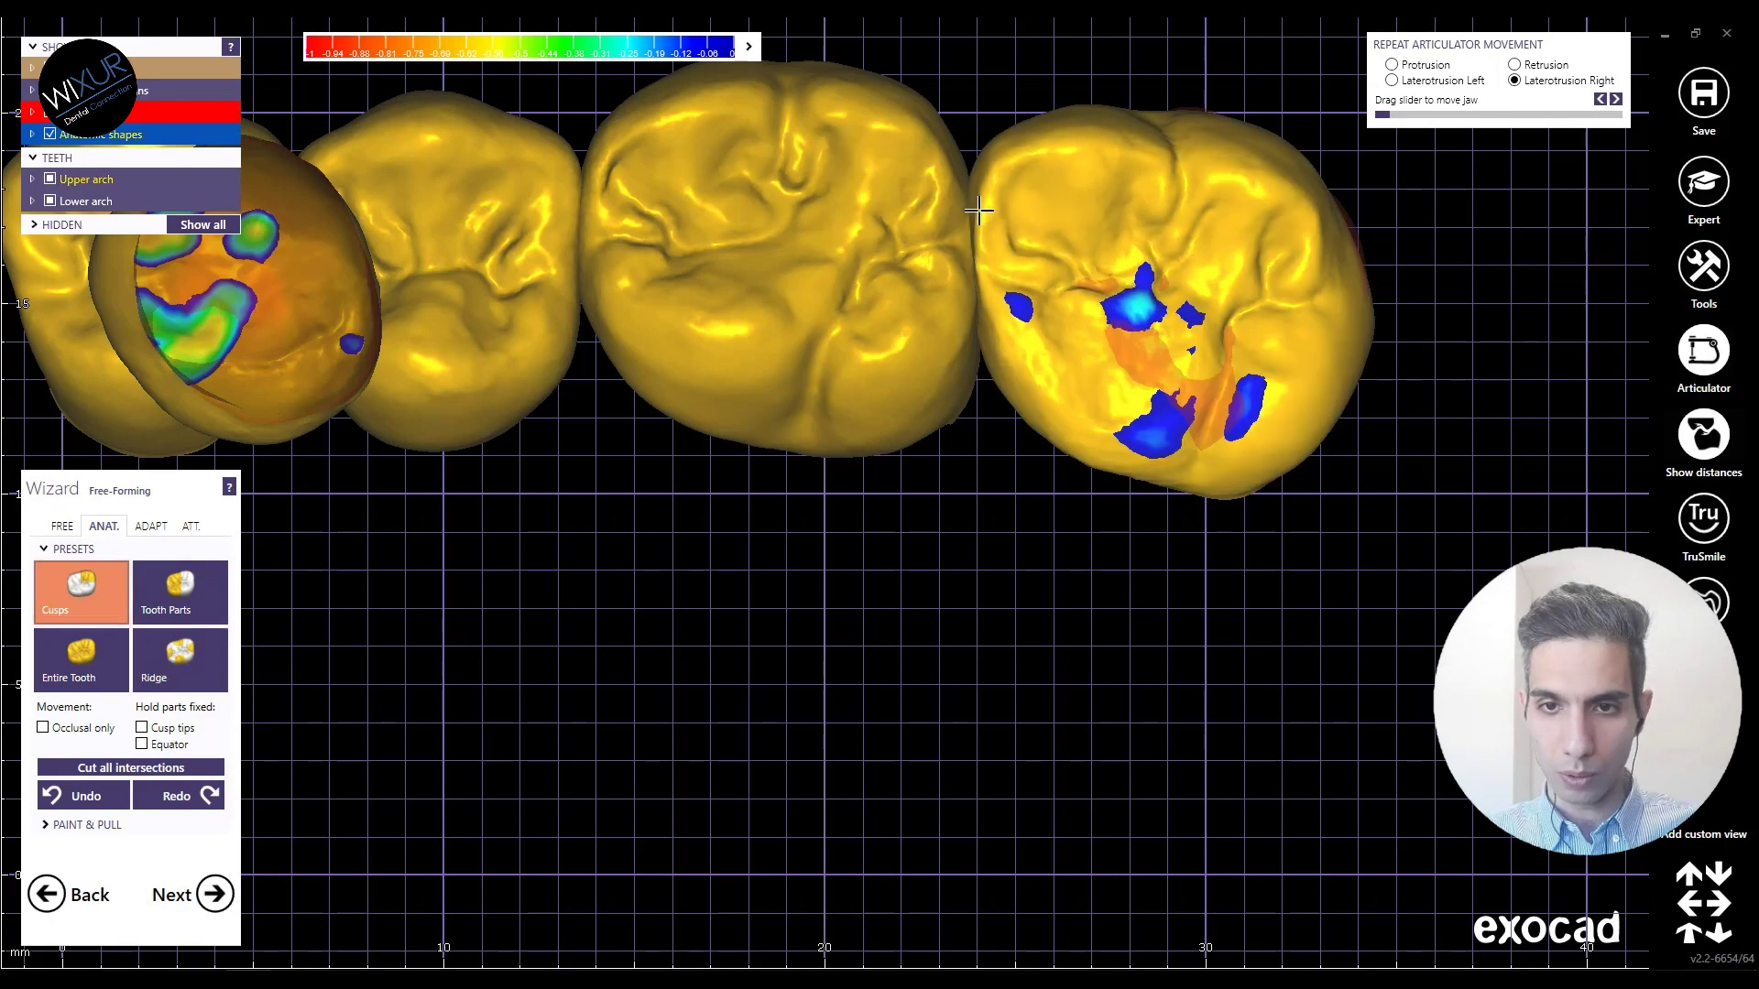
{"action": "key", "text": "Down"}
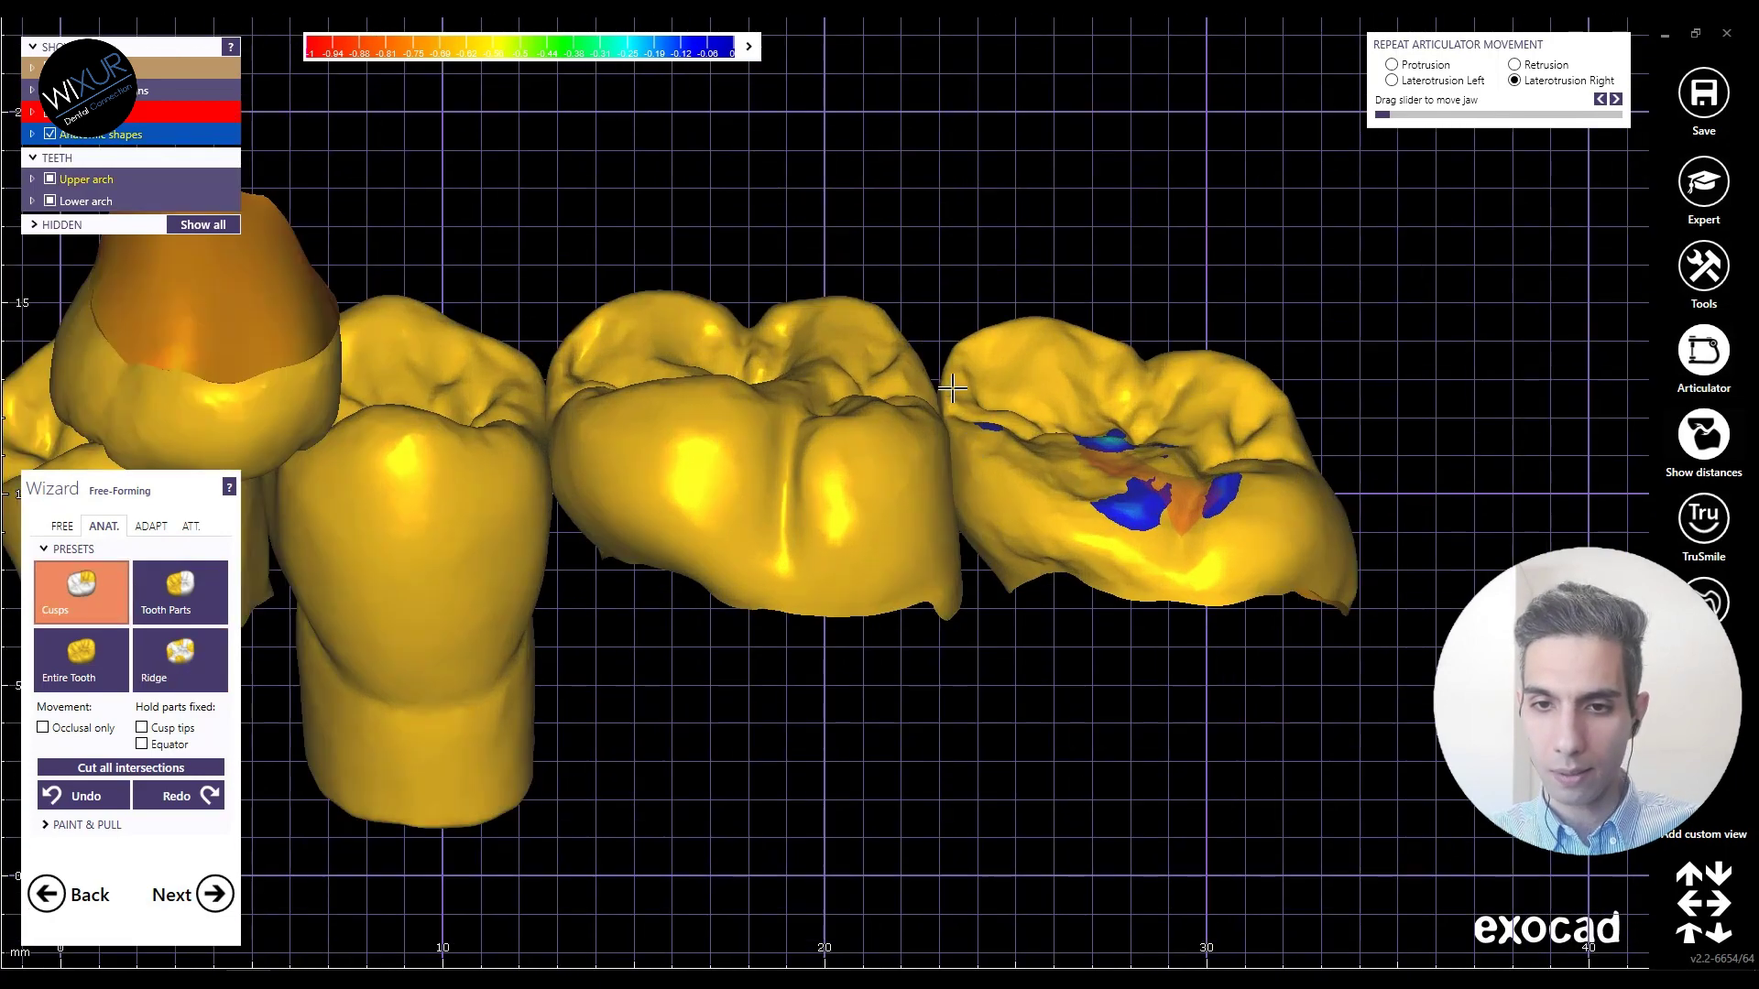
{"action": "left_click_drag", "start_coordinate": [952, 389], "coordinate": [956, 400]}
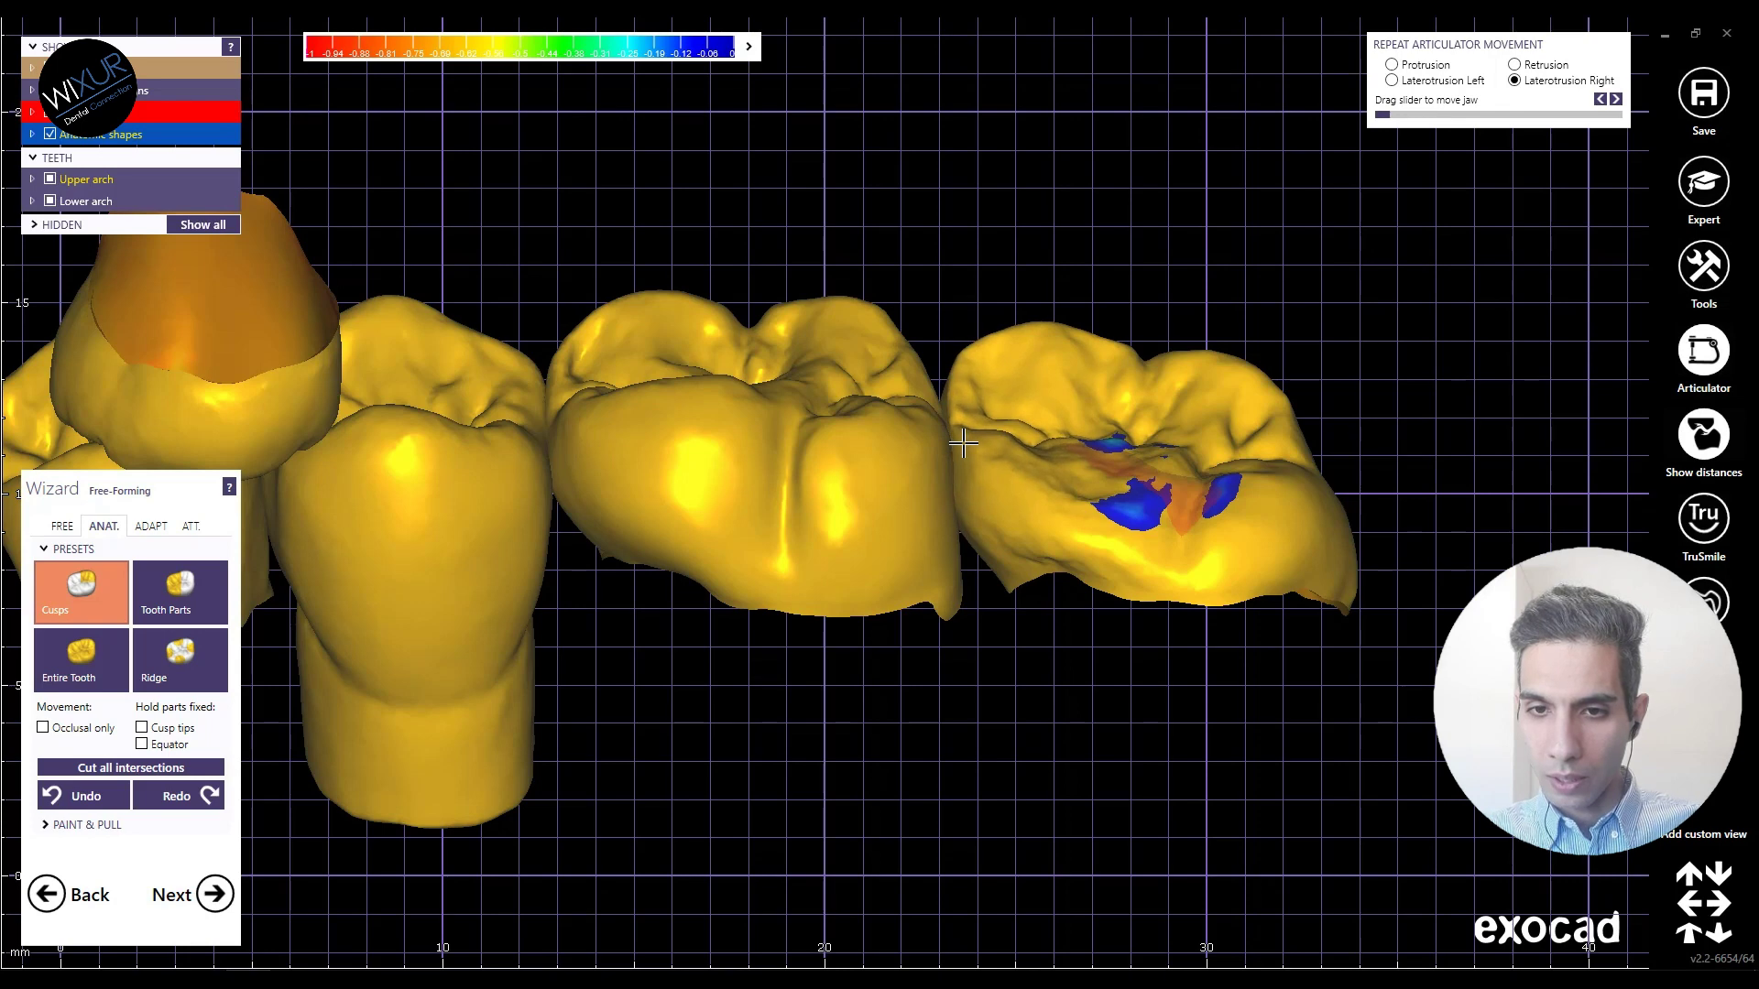
{"action": "key", "text": "Up"}
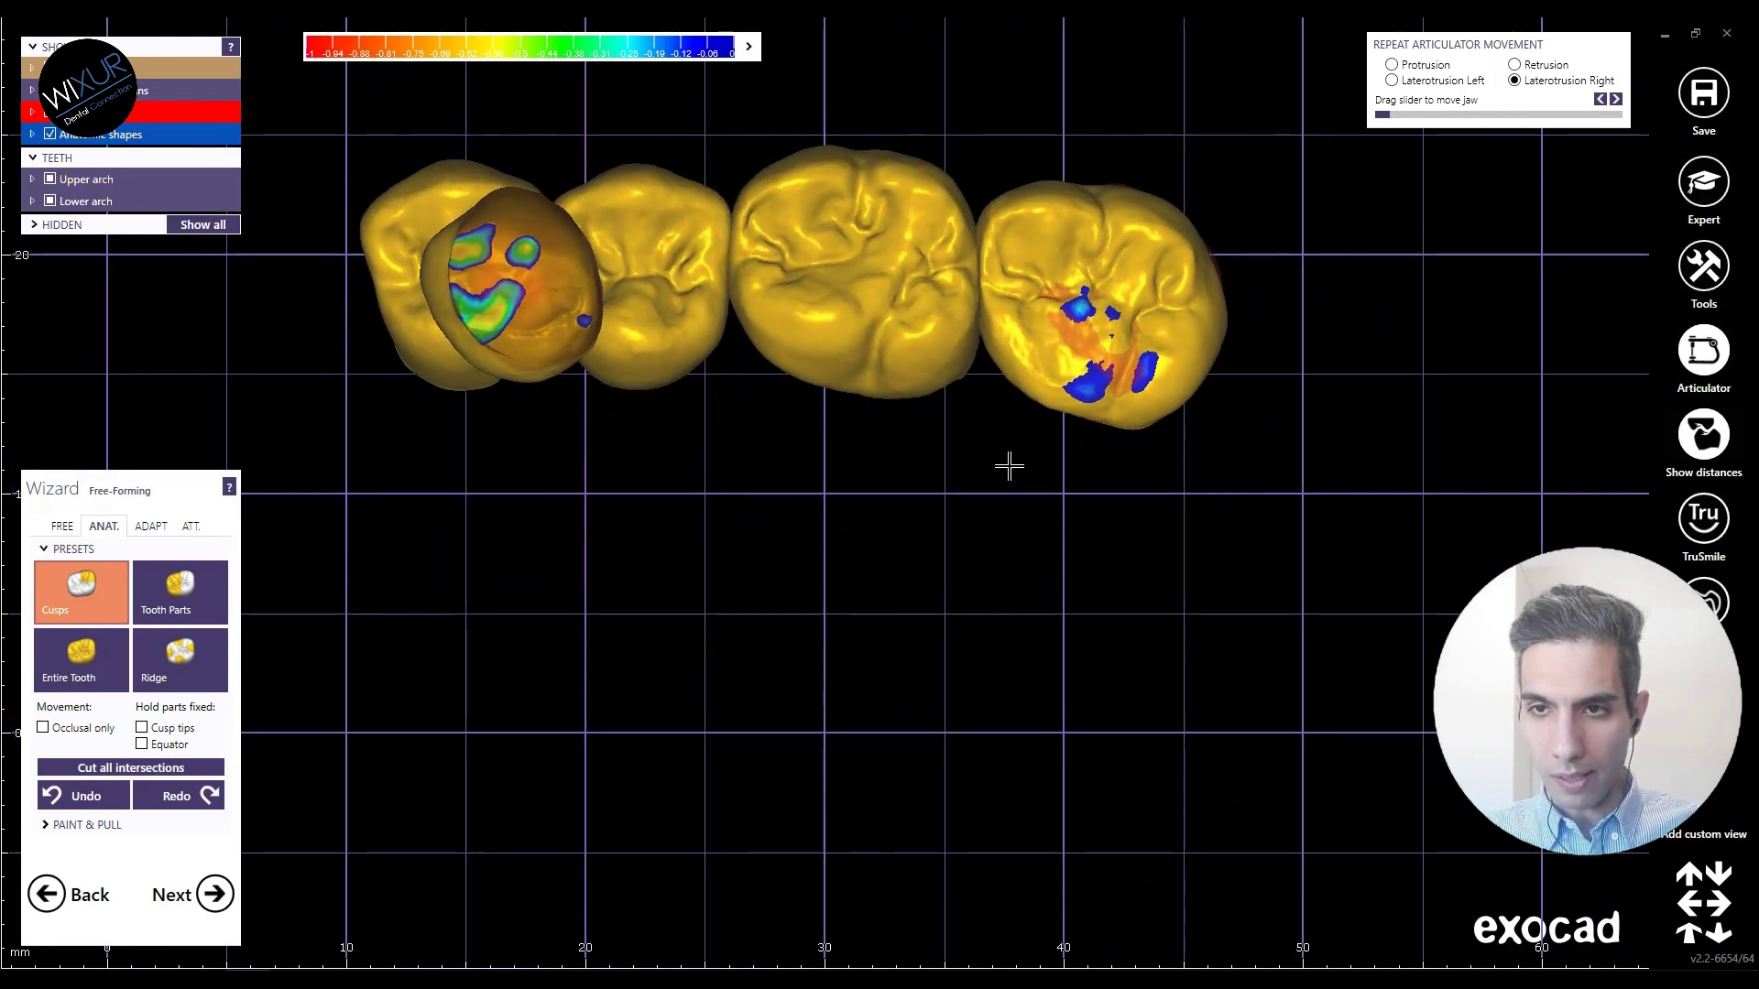
{"action": "middle_click_drag", "start_coordinate": [1001, 422], "coordinate": [1009, 448]}
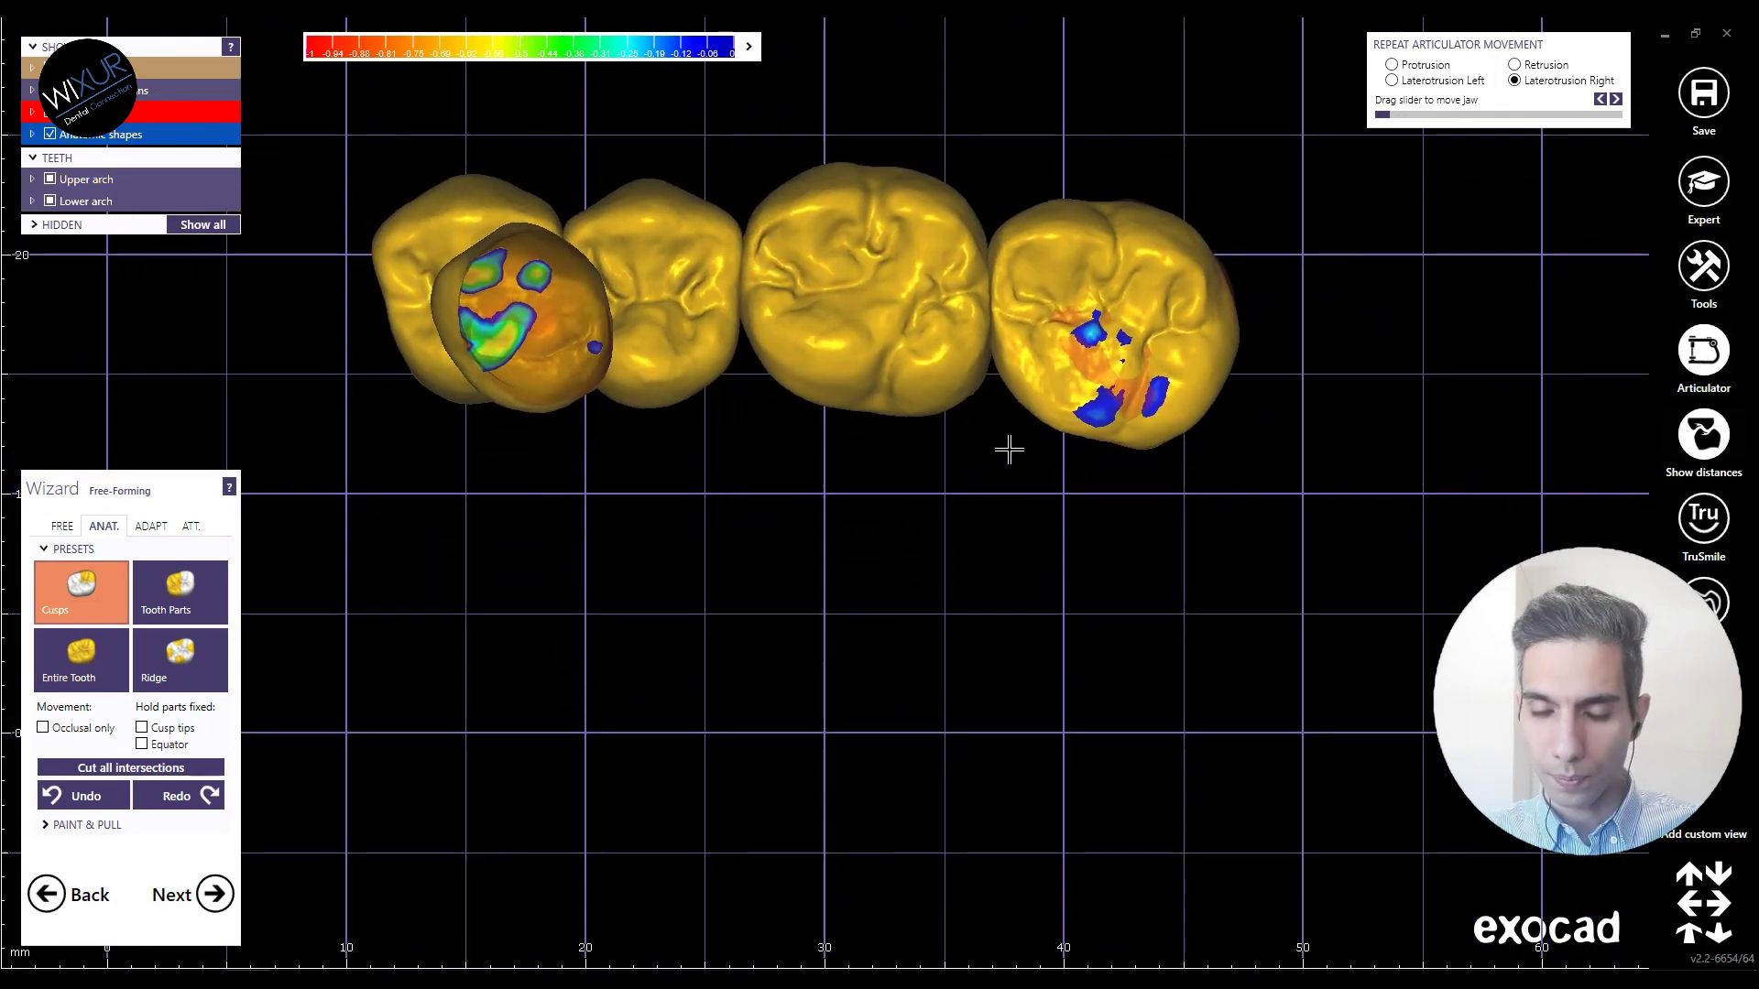
{"action": "left_click", "coordinate": [150, 527]}
Step: Select Approx. adaptation against the neighbours and hide the lower arch
{"action": "left_click", "coordinate": [193, 575]}
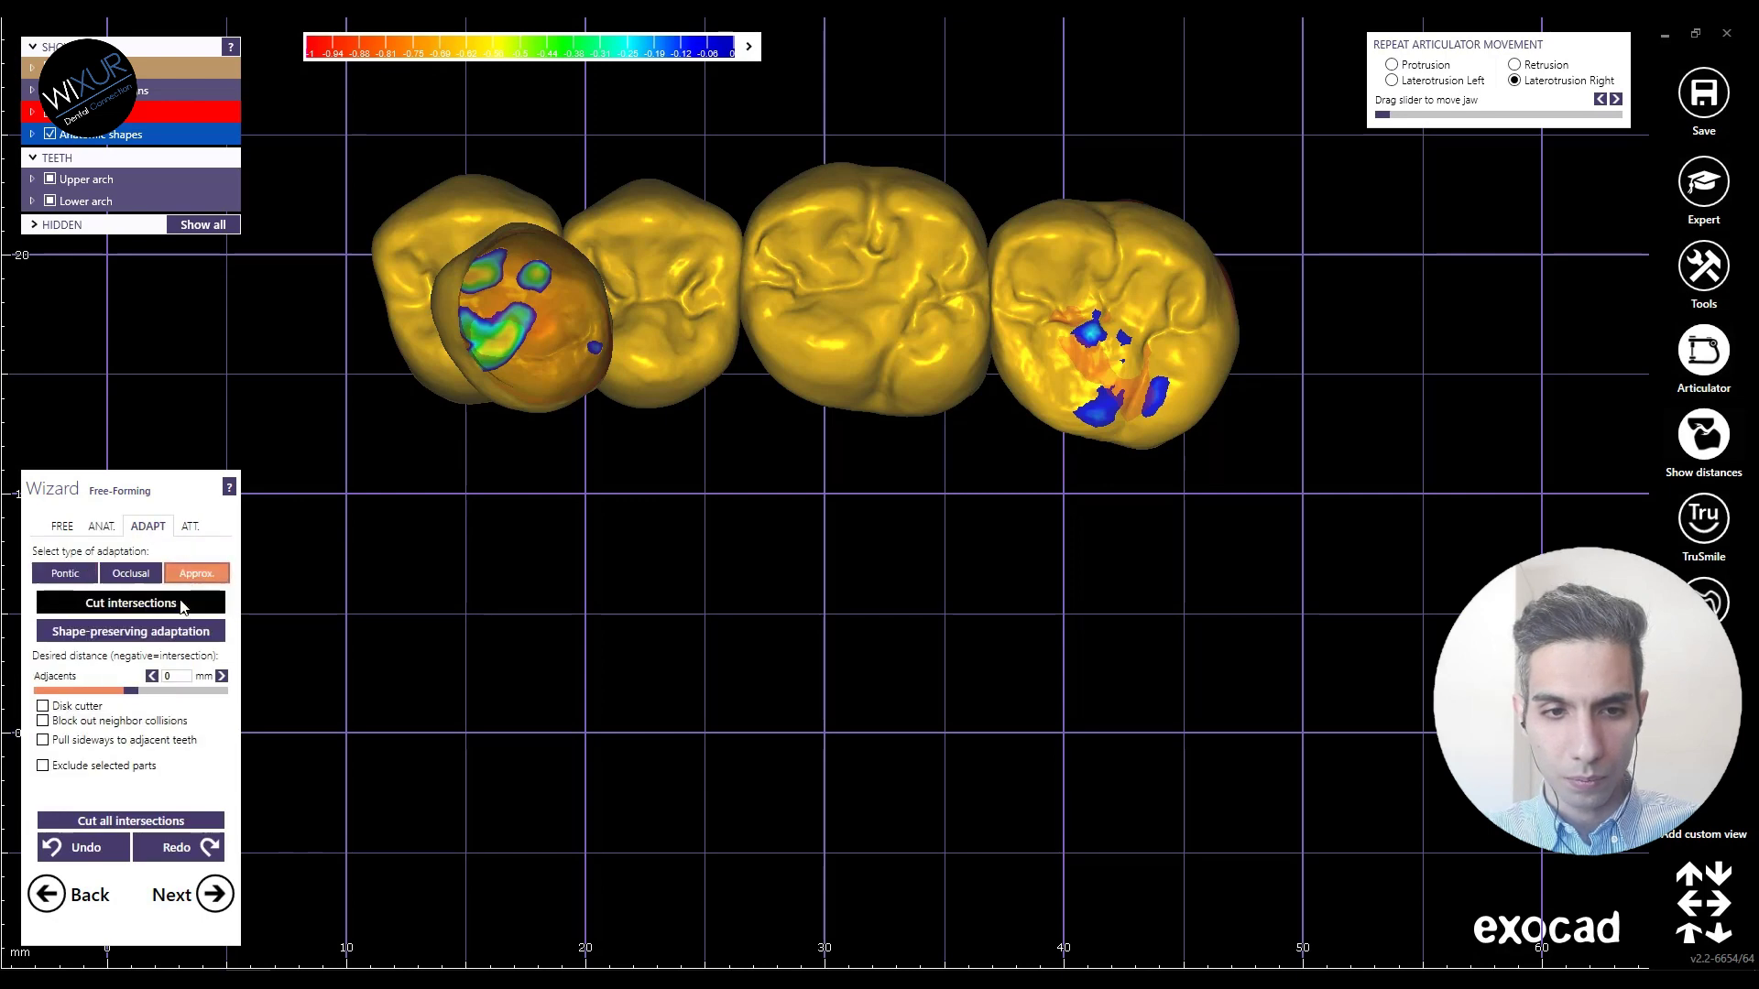
{"action": "scroll", "coordinate": [844, 550], "scroll_direction": "down", "scroll_amount": 3}
{"action": "right_click_drag", "start_coordinate": [844, 550], "coordinate": [846, 561]}
{"action": "right_click_drag", "start_coordinate": [877, 498], "coordinate": [944, 502]}
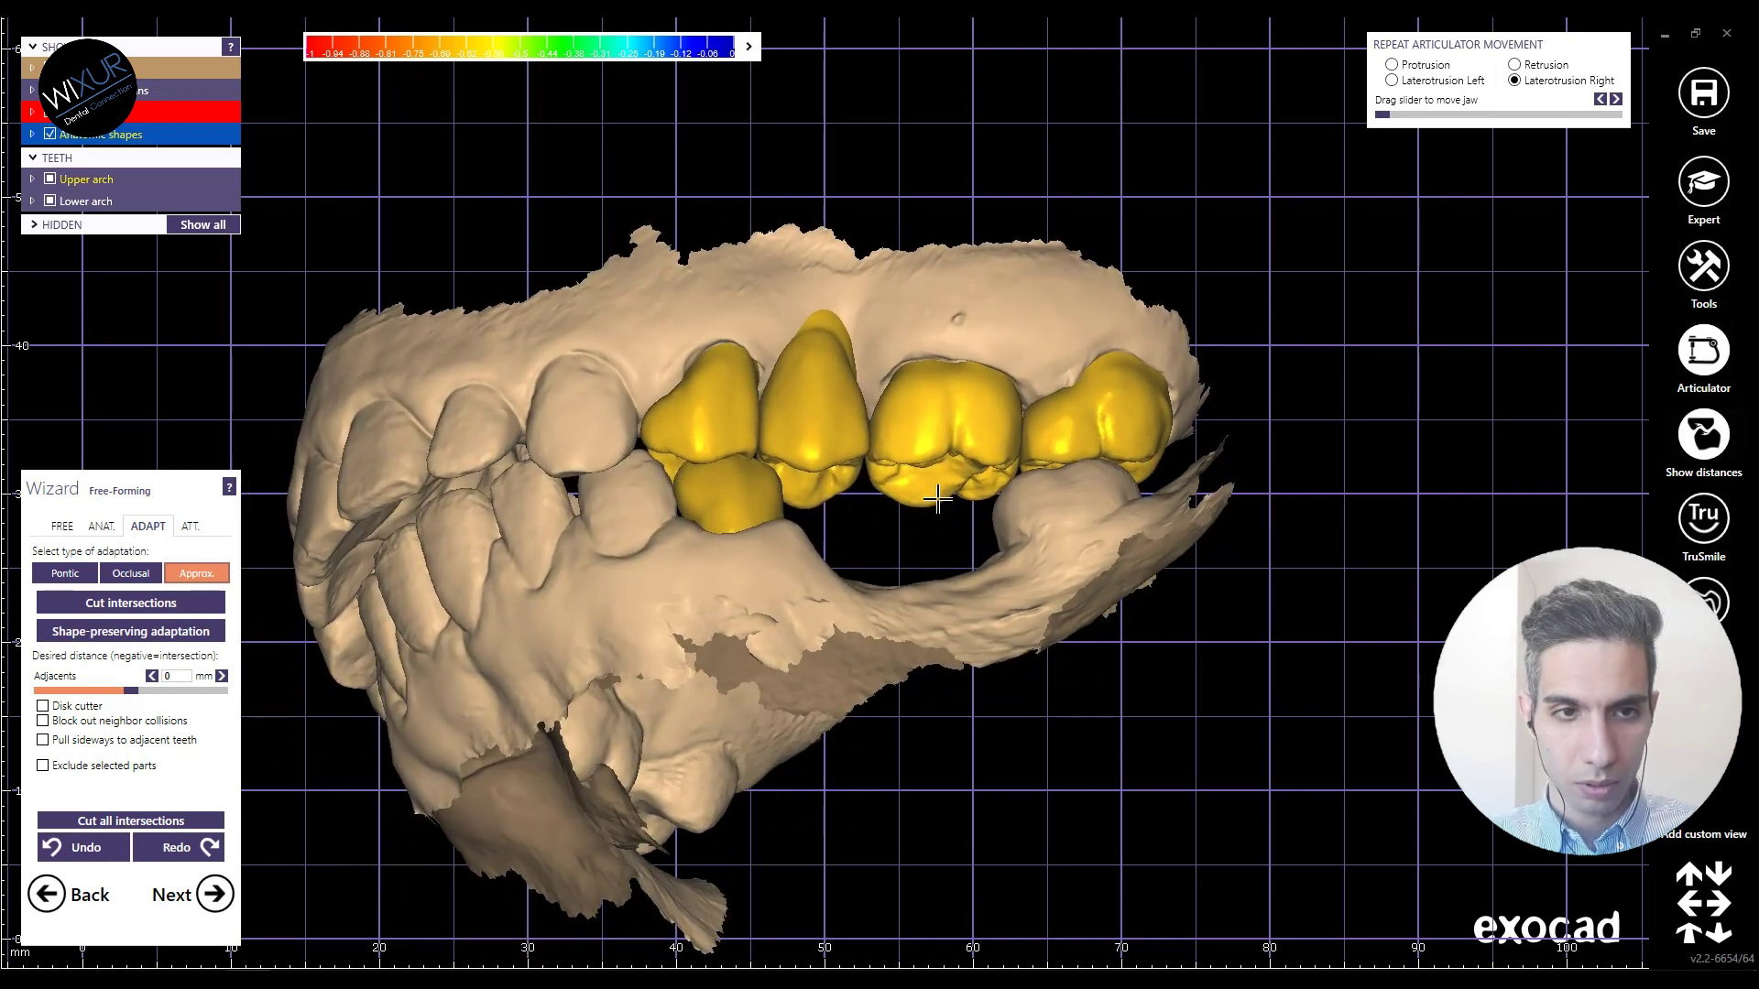
{"action": "left_click", "coordinate": [86, 200]}
Step: In an occlusal view, use Tooth Parts to pull the first crown's mesial edge toward its neighbour
{"action": "right_click_drag", "start_coordinate": [292, 350], "coordinate": [476, 373]}
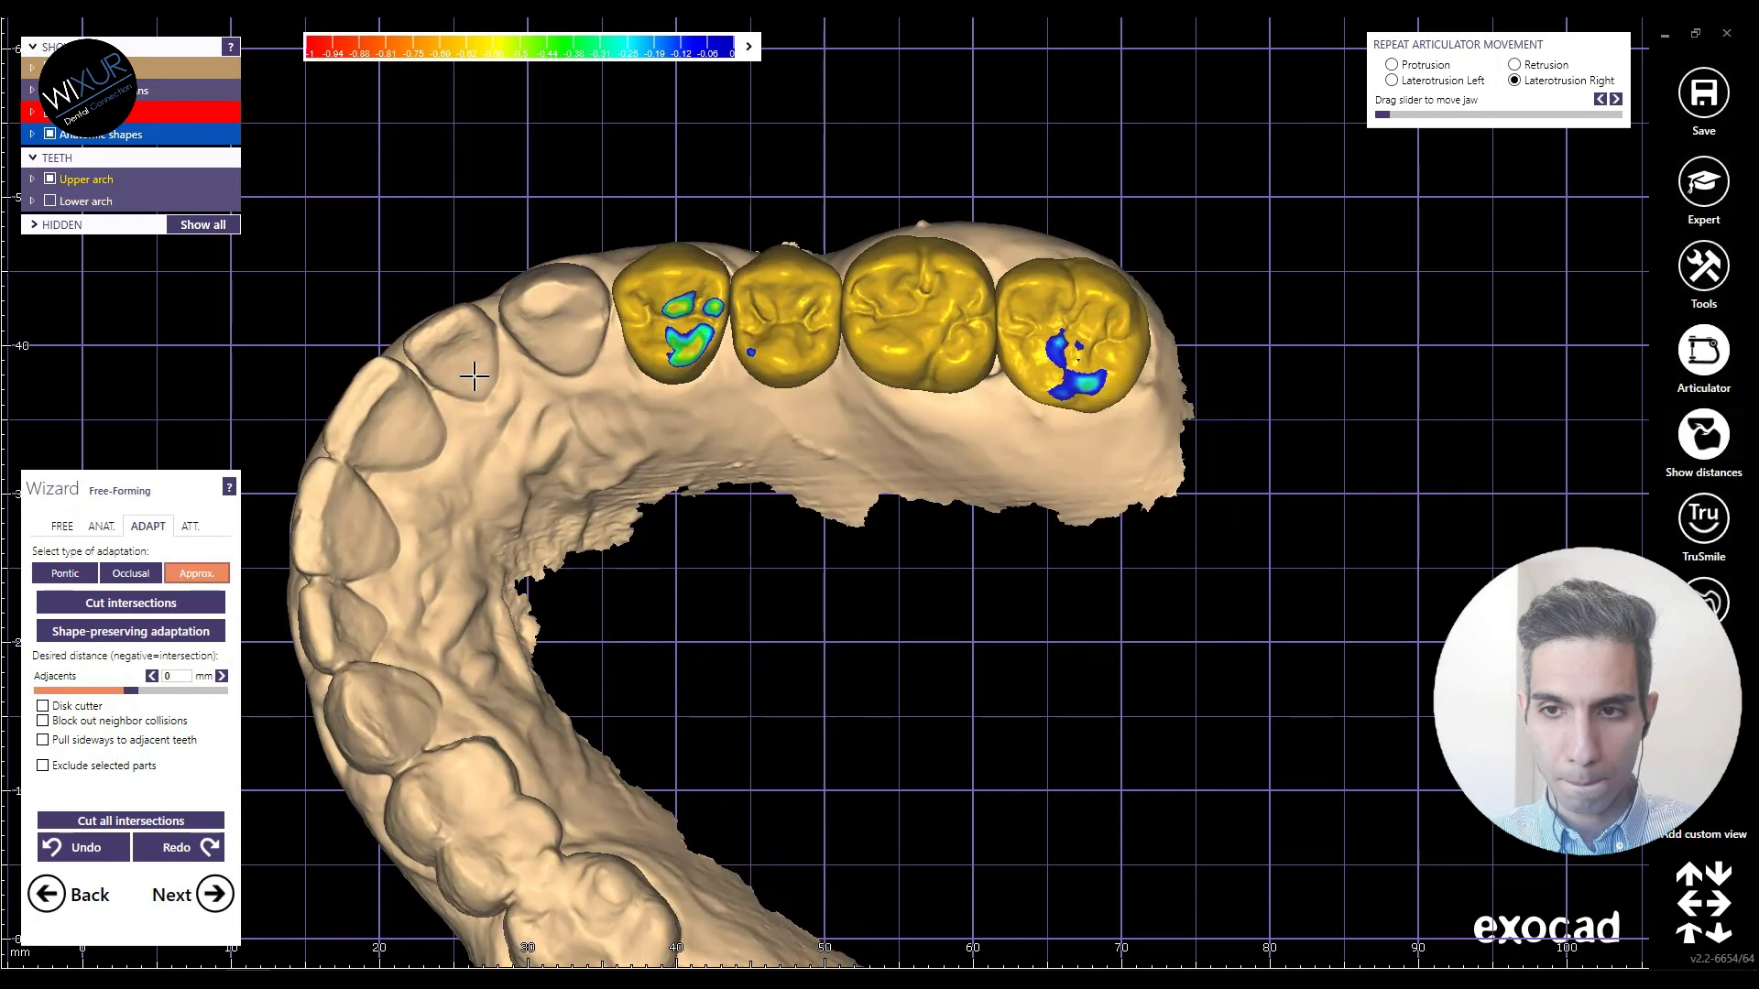
{"action": "scroll", "coordinate": [577, 311], "scroll_direction": "up", "scroll_amount": 3}
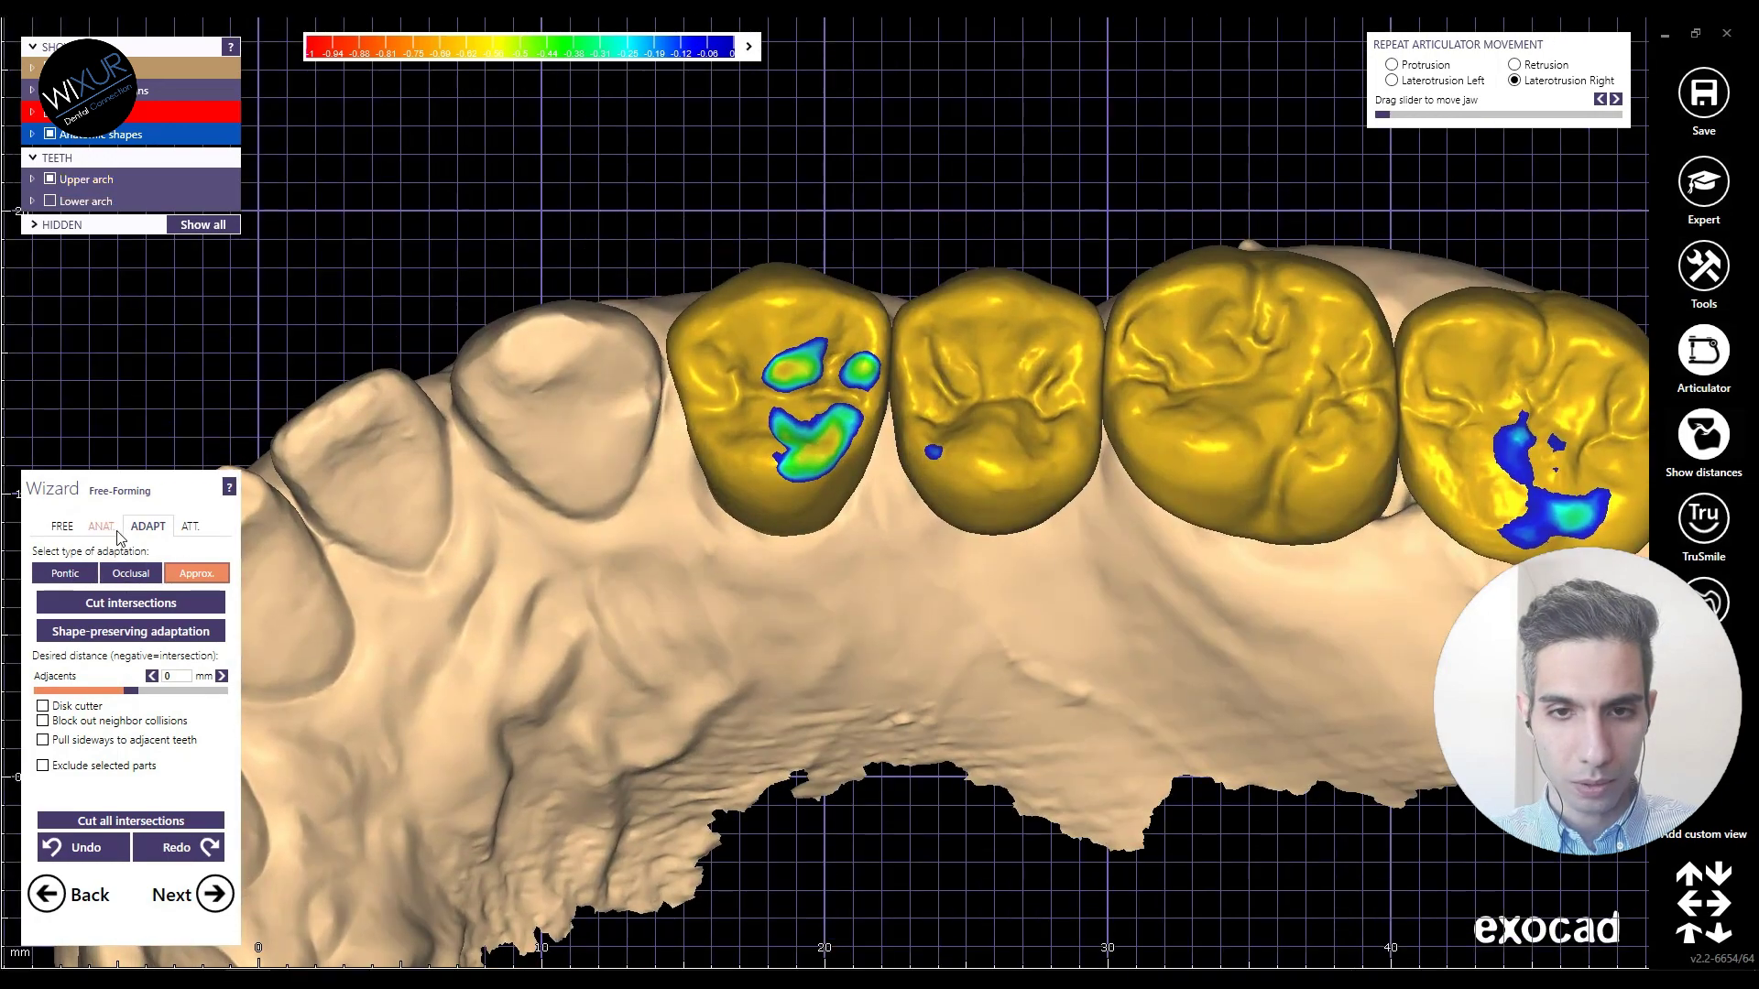
{"action": "left_click", "coordinate": [116, 529]}
{"action": "left_click", "coordinate": [176, 592]}
{"action": "scroll", "coordinate": [701, 349], "scroll_direction": "up", "scroll_amount": 5}
{"action": "left_click_drag", "start_coordinate": [701, 349], "coordinate": [687, 351]}
{"action": "scroll", "coordinate": [706, 360], "scroll_direction": "down", "scroll_amount": 3}
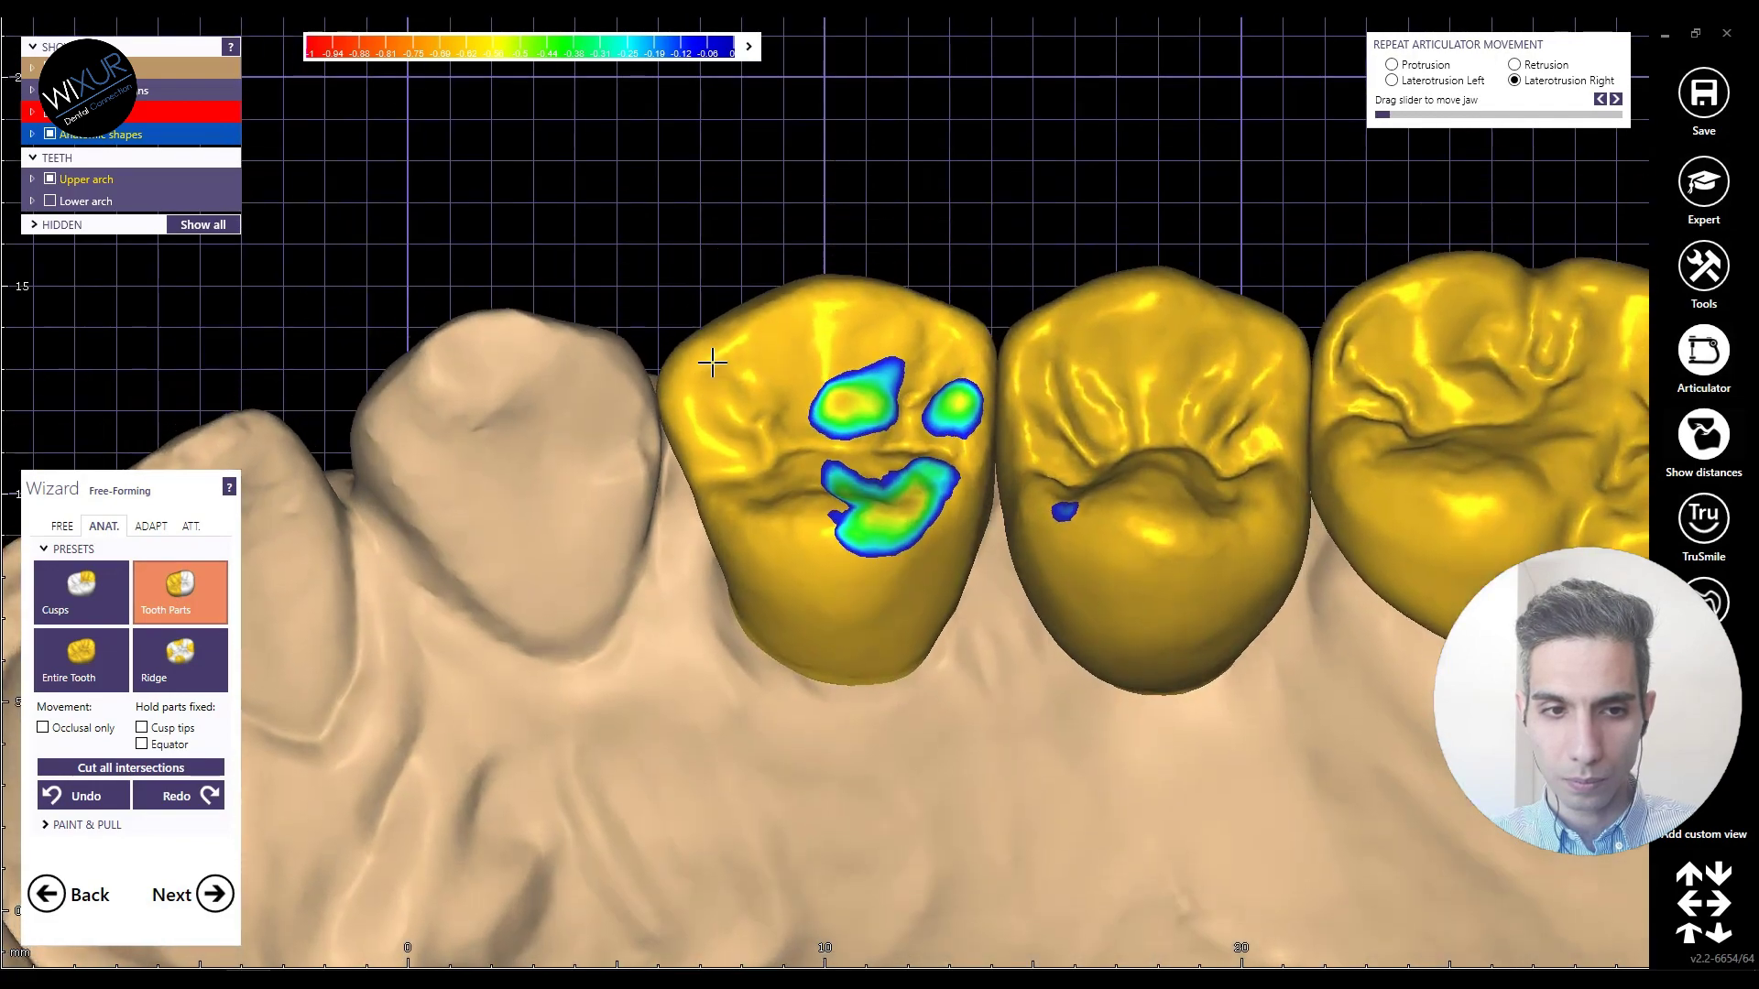
{"action": "scroll", "coordinate": [687, 490], "scroll_direction": "up", "scroll_amount": 3}
{"action": "left_click", "coordinate": [62, 526]}
Step: Tilt the view to a more occlusal angle and switch to the smoothing brush
{"action": "mouse_move", "coordinate": [510, 608]}
{"action": "right_mouse_down"}
{"action": "mouse_move", "coordinate": [553, 734]}
{"action": "mouse_move", "coordinate": [598, 740]}
{"action": "right_mouse_up"}
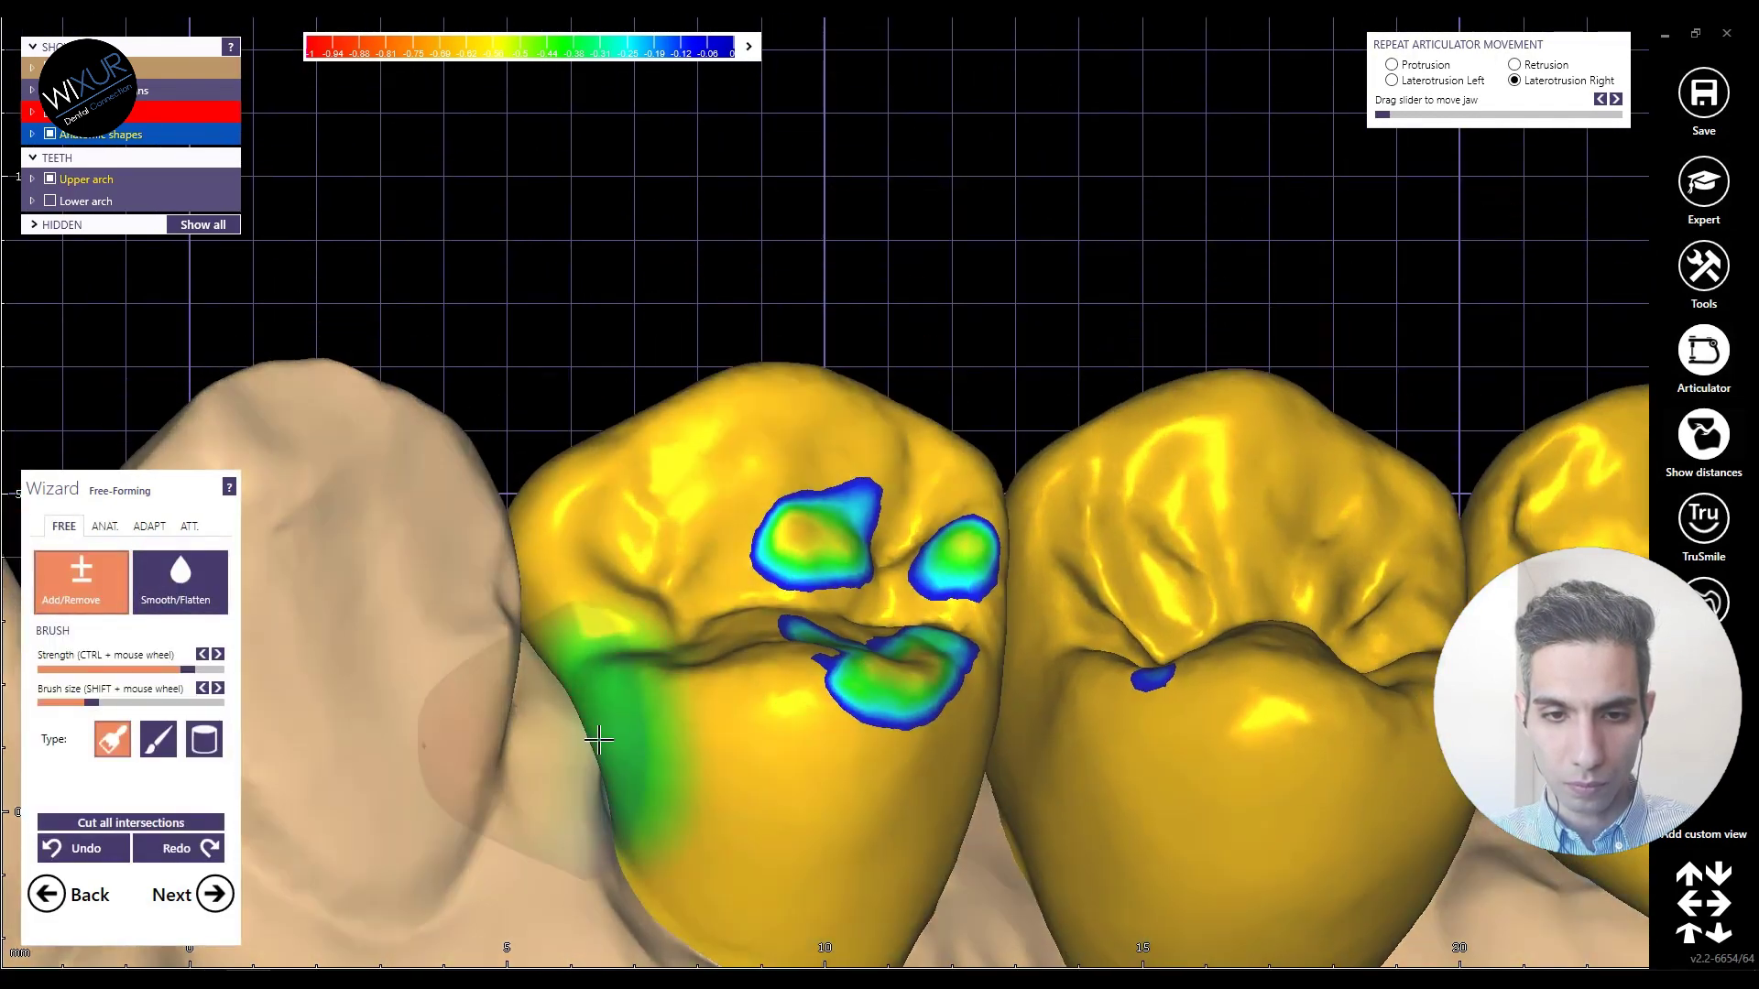
{"action": "scroll", "coordinate": [598, 741], "scroll_direction": "down", "scroll_amount": 2, "text": "shift"}
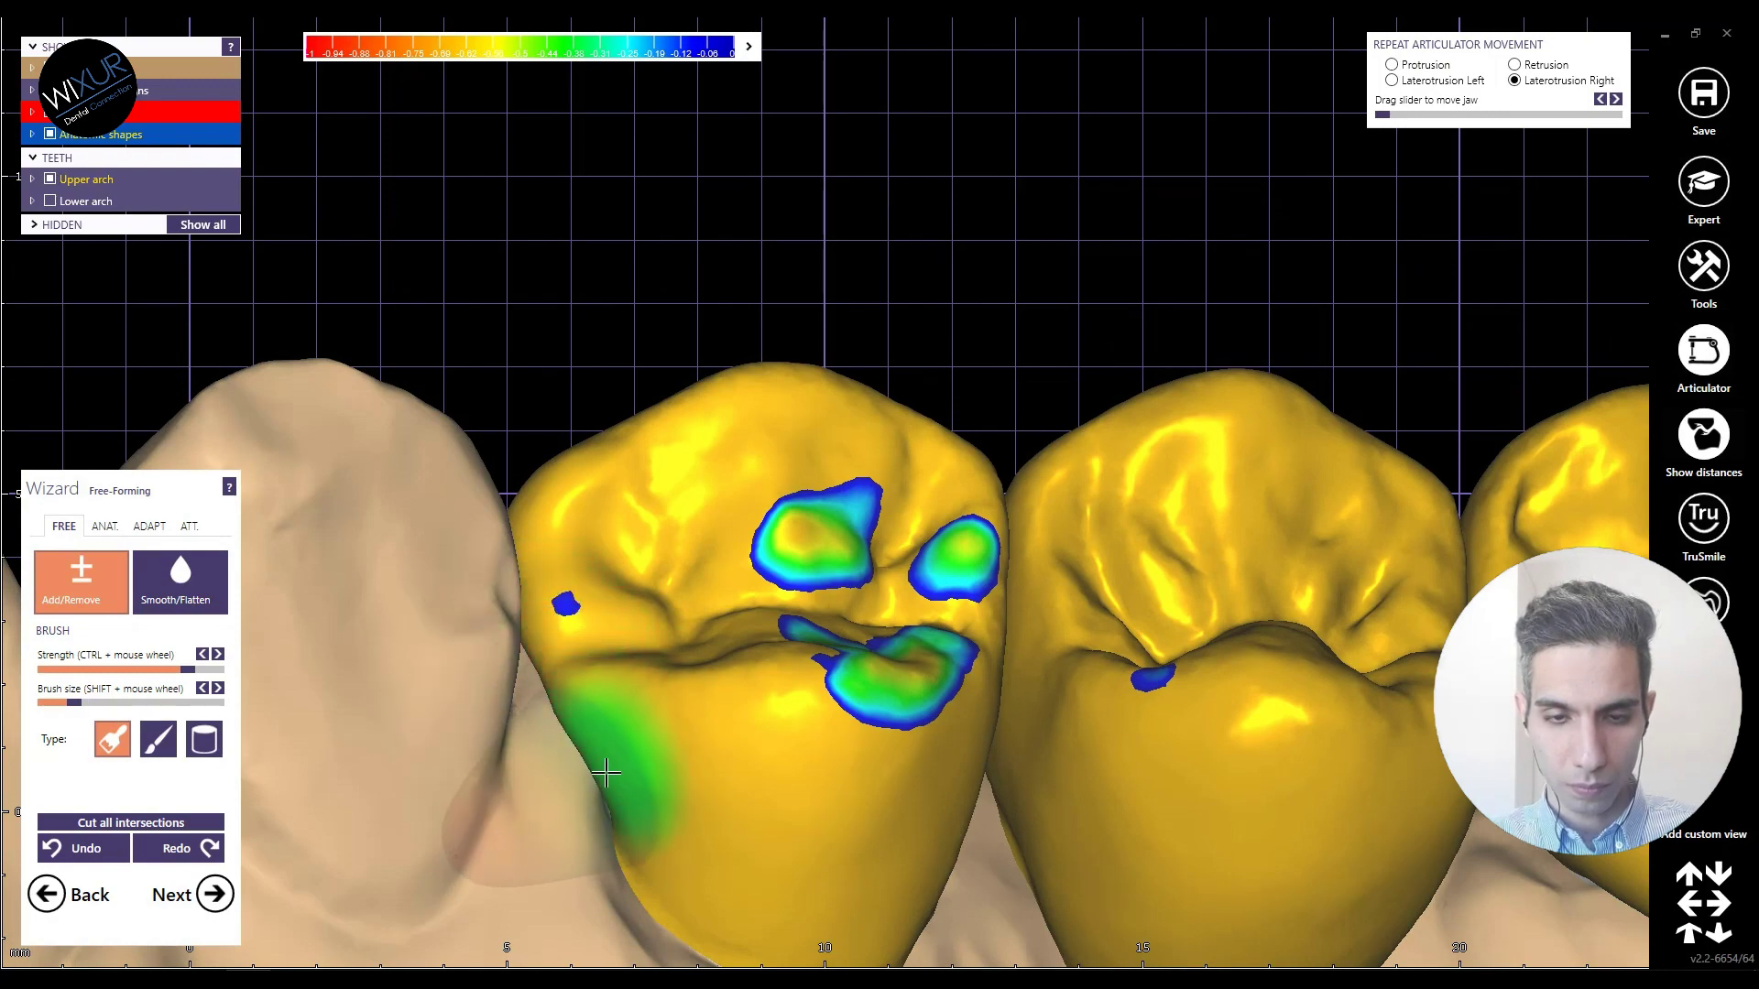
{"action": "scroll", "coordinate": [600, 784], "scroll_direction": "down", "scroll_amount": 3}
{"action": "right_click_drag", "start_coordinate": [597, 789], "coordinate": [590, 820]}
{"action": "left_click", "coordinate": [197, 608]}
{"action": "scroll", "coordinate": [629, 781], "scroll_direction": "up", "scroll_amount": 3}
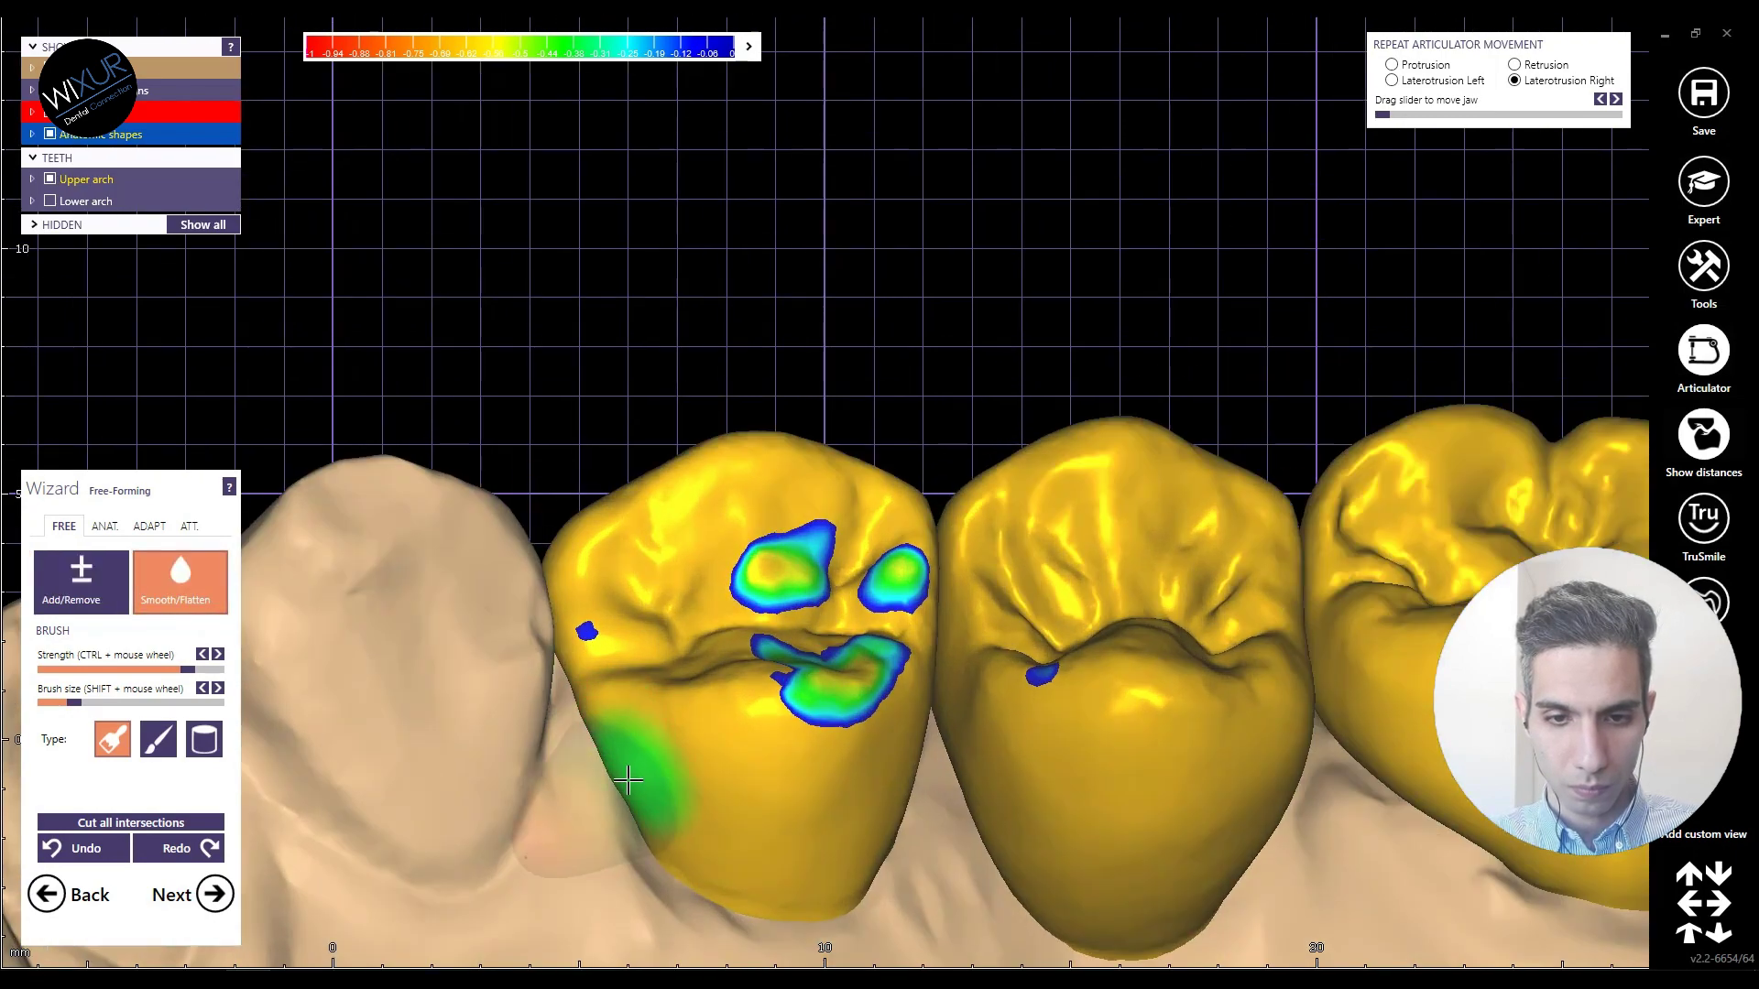
{"action": "scroll", "coordinate": [594, 733], "scroll_direction": "down", "scroll_amount": 3}
{"action": "right_click_drag", "start_coordinate": [581, 726], "coordinate": [727, 773]}
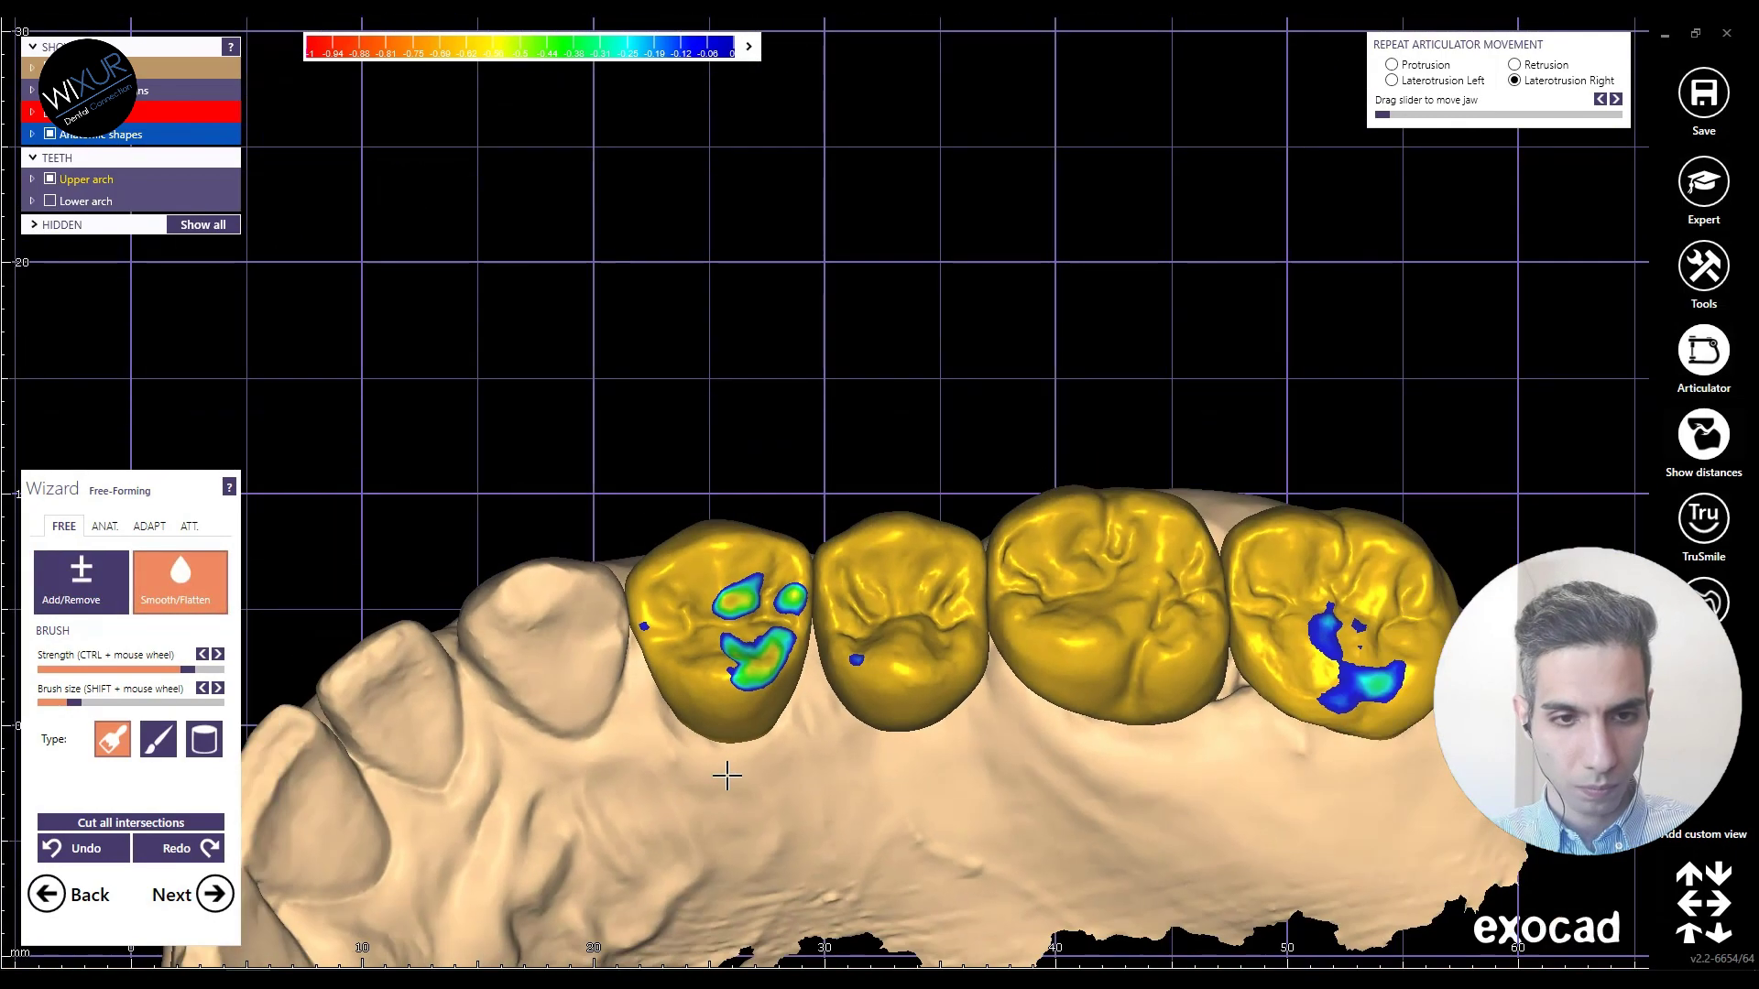
Step: Return to the anatomic shaping presets and orbit to a buccal view of the crowns
{"action": "left_click", "coordinate": [104, 526]}
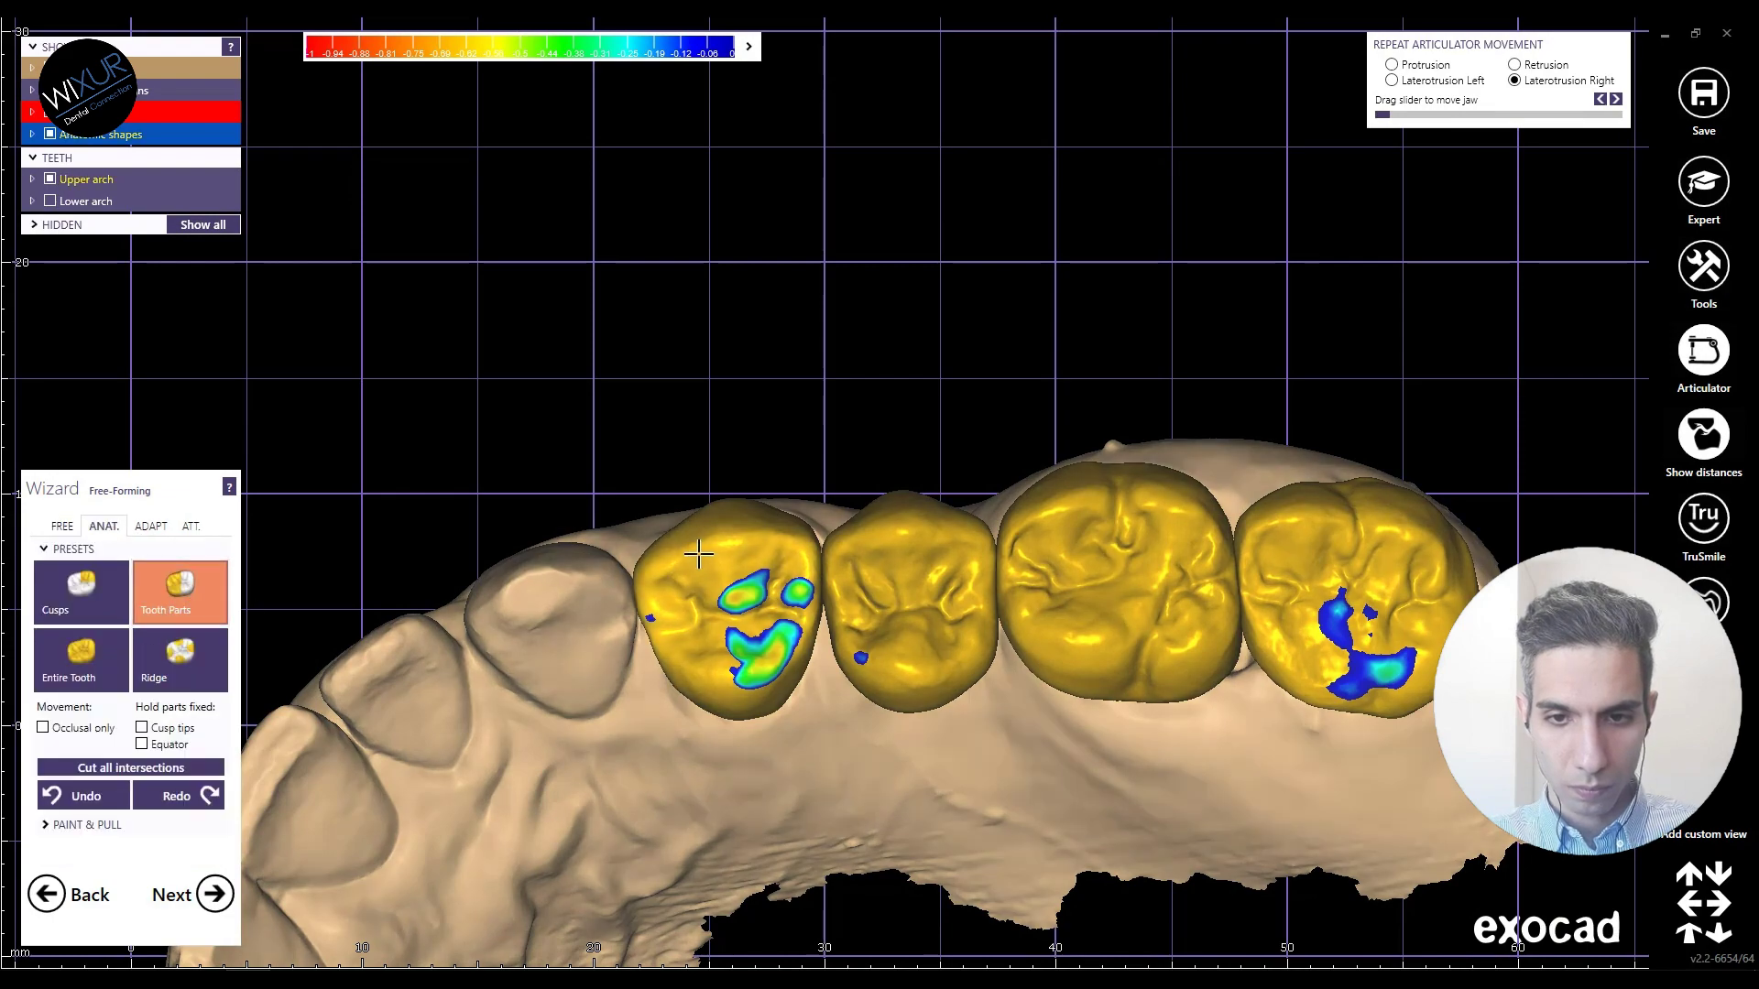
{"action": "scroll", "coordinate": [805, 594], "scroll_direction": "up", "scroll_amount": 3}
{"action": "scroll", "coordinate": [806, 594], "scroll_direction": "up", "scroll_amount": 3}
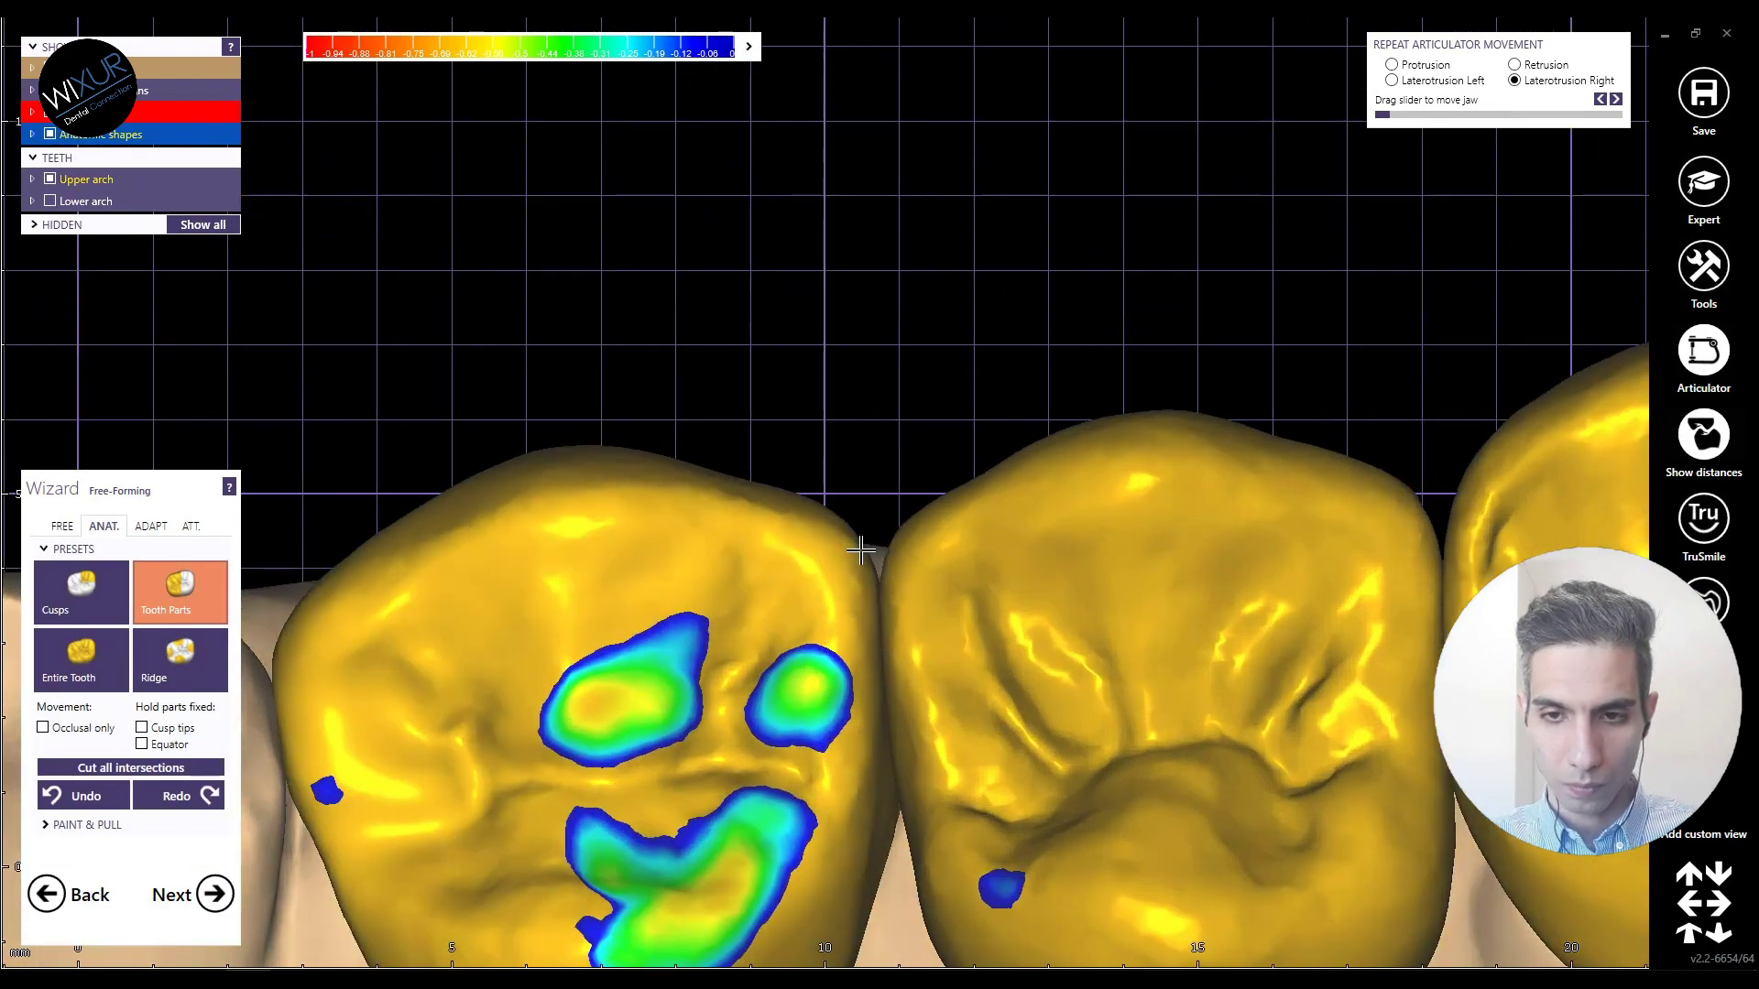
{"action": "scroll", "coordinate": [869, 559], "scroll_direction": "down", "scroll_amount": 5}
{"action": "scroll", "coordinate": [899, 539], "scroll_direction": "up", "scroll_amount": 4}
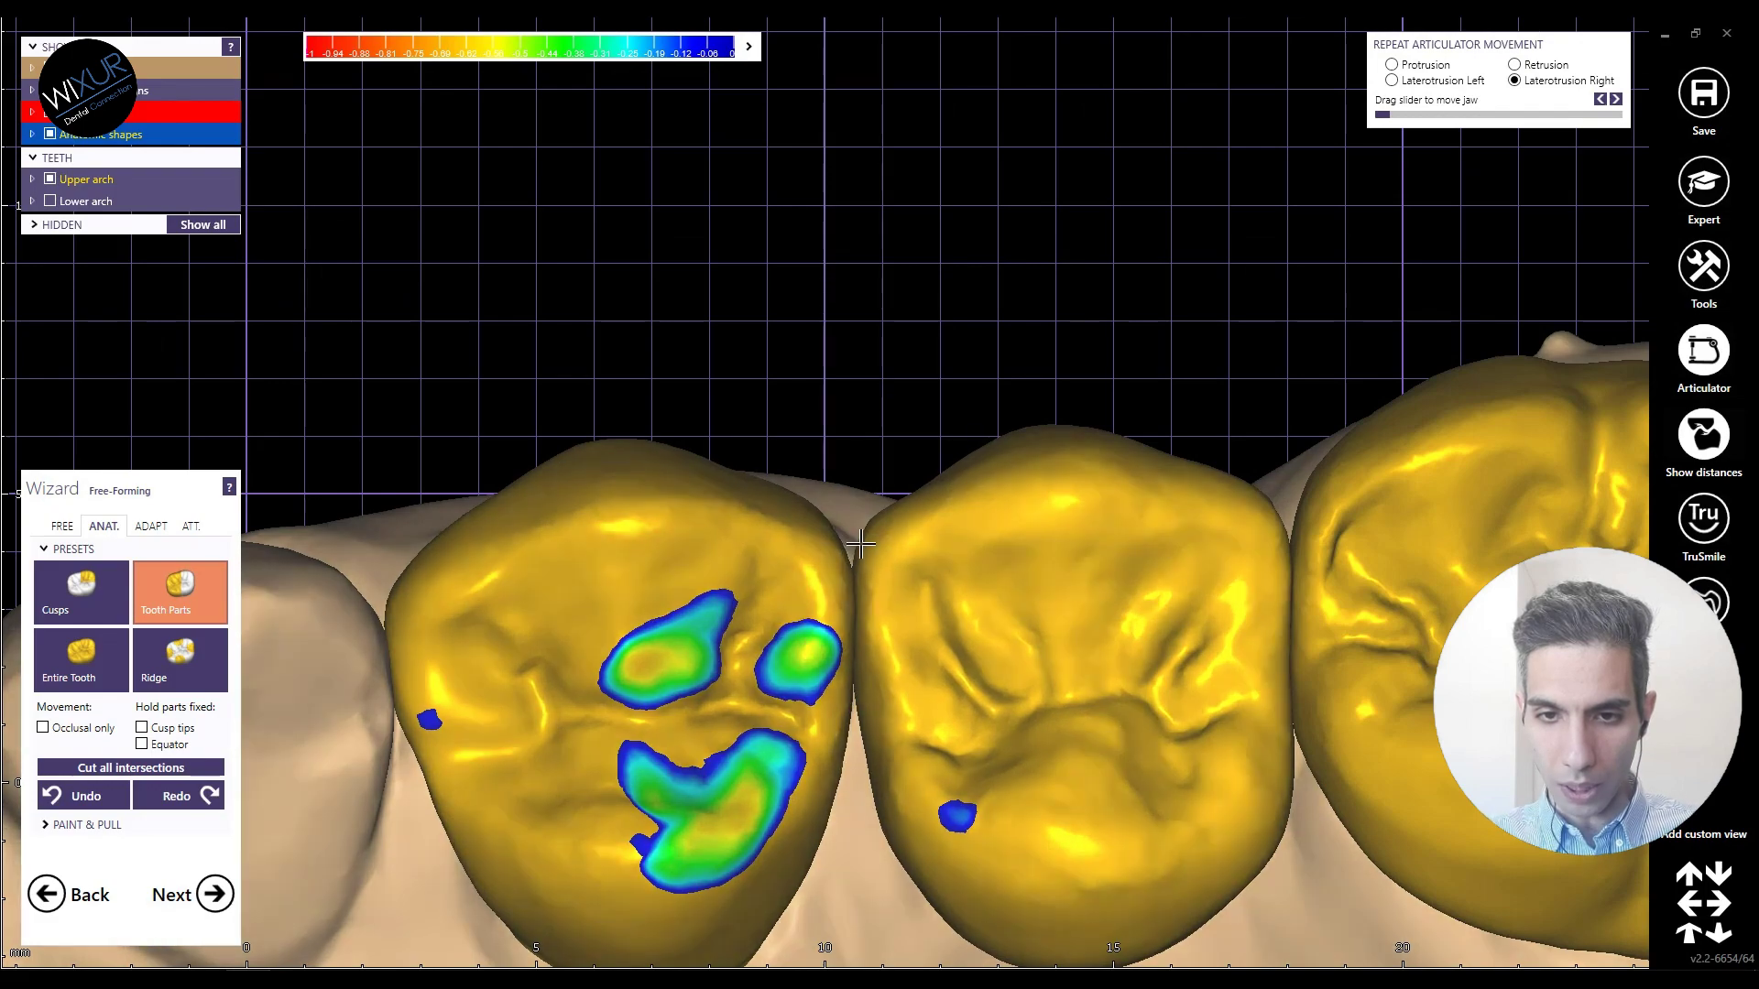
{"action": "scroll", "coordinate": [857, 543], "scroll_direction": "down", "scroll_amount": 5}
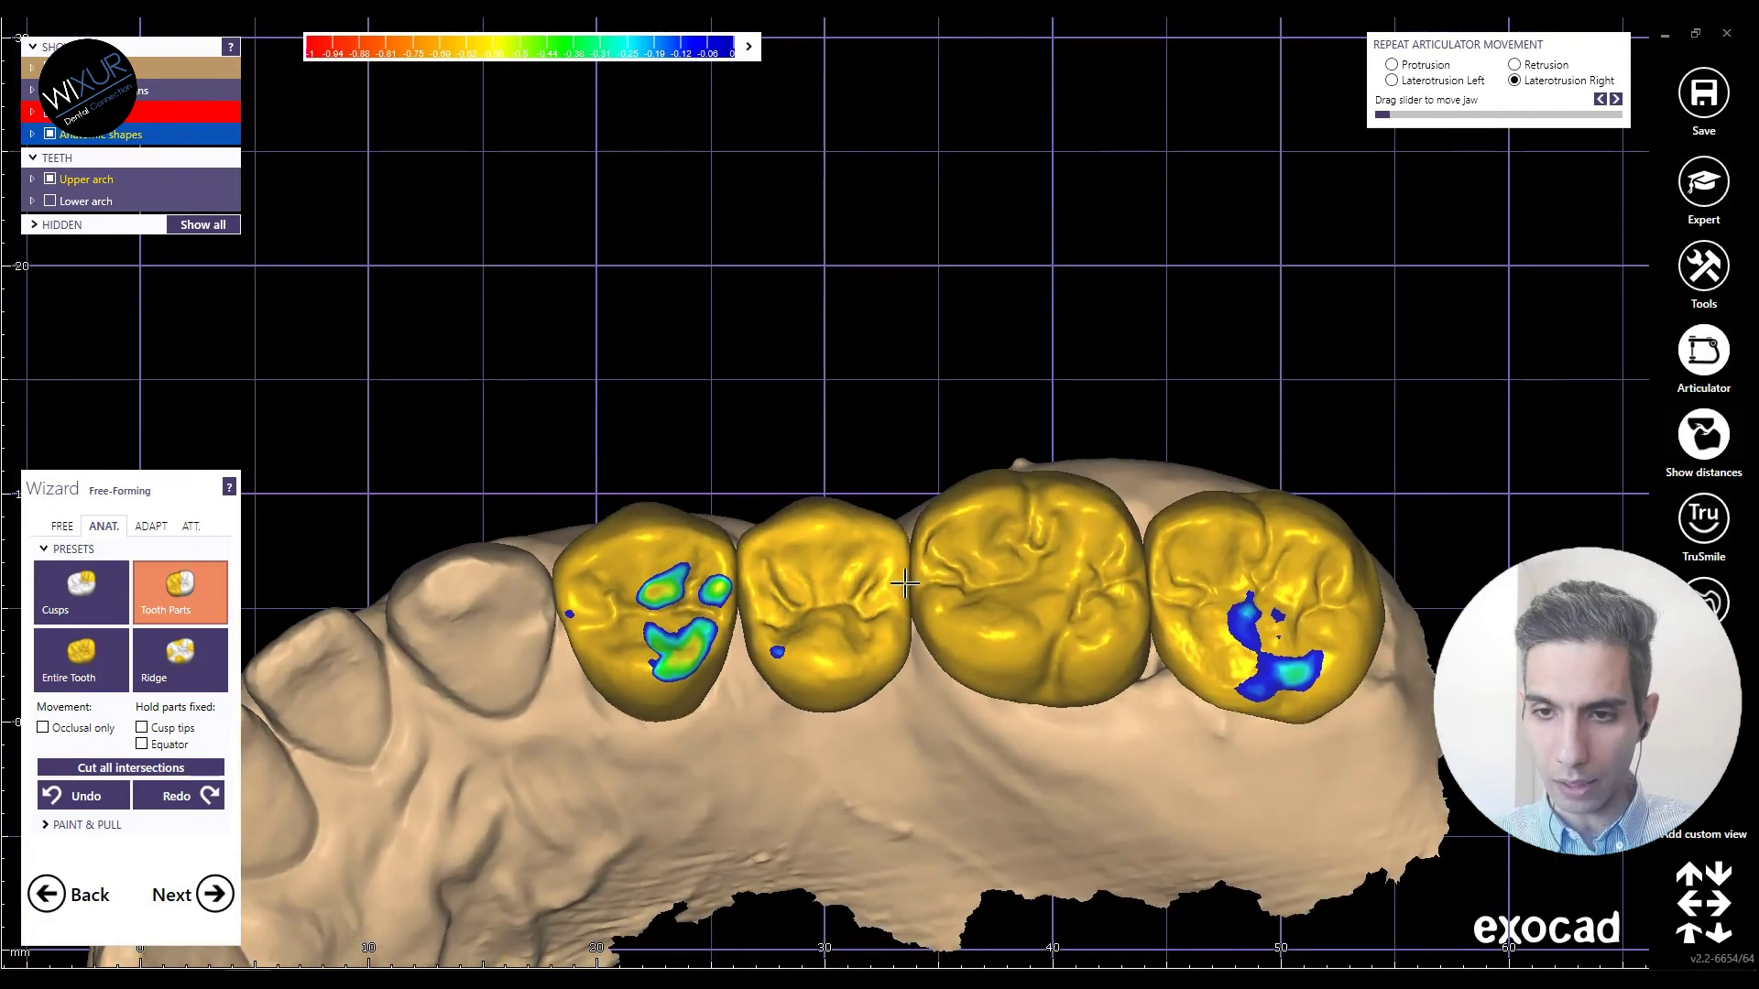
{"action": "right_click_drag", "start_coordinate": [921, 620], "coordinate": [833, 376]}
{"action": "scroll", "coordinate": [718, 514], "scroll_direction": "up", "scroll_amount": 5}
{"action": "right_click_drag", "start_coordinate": [723, 554], "coordinate": [695, 466]}
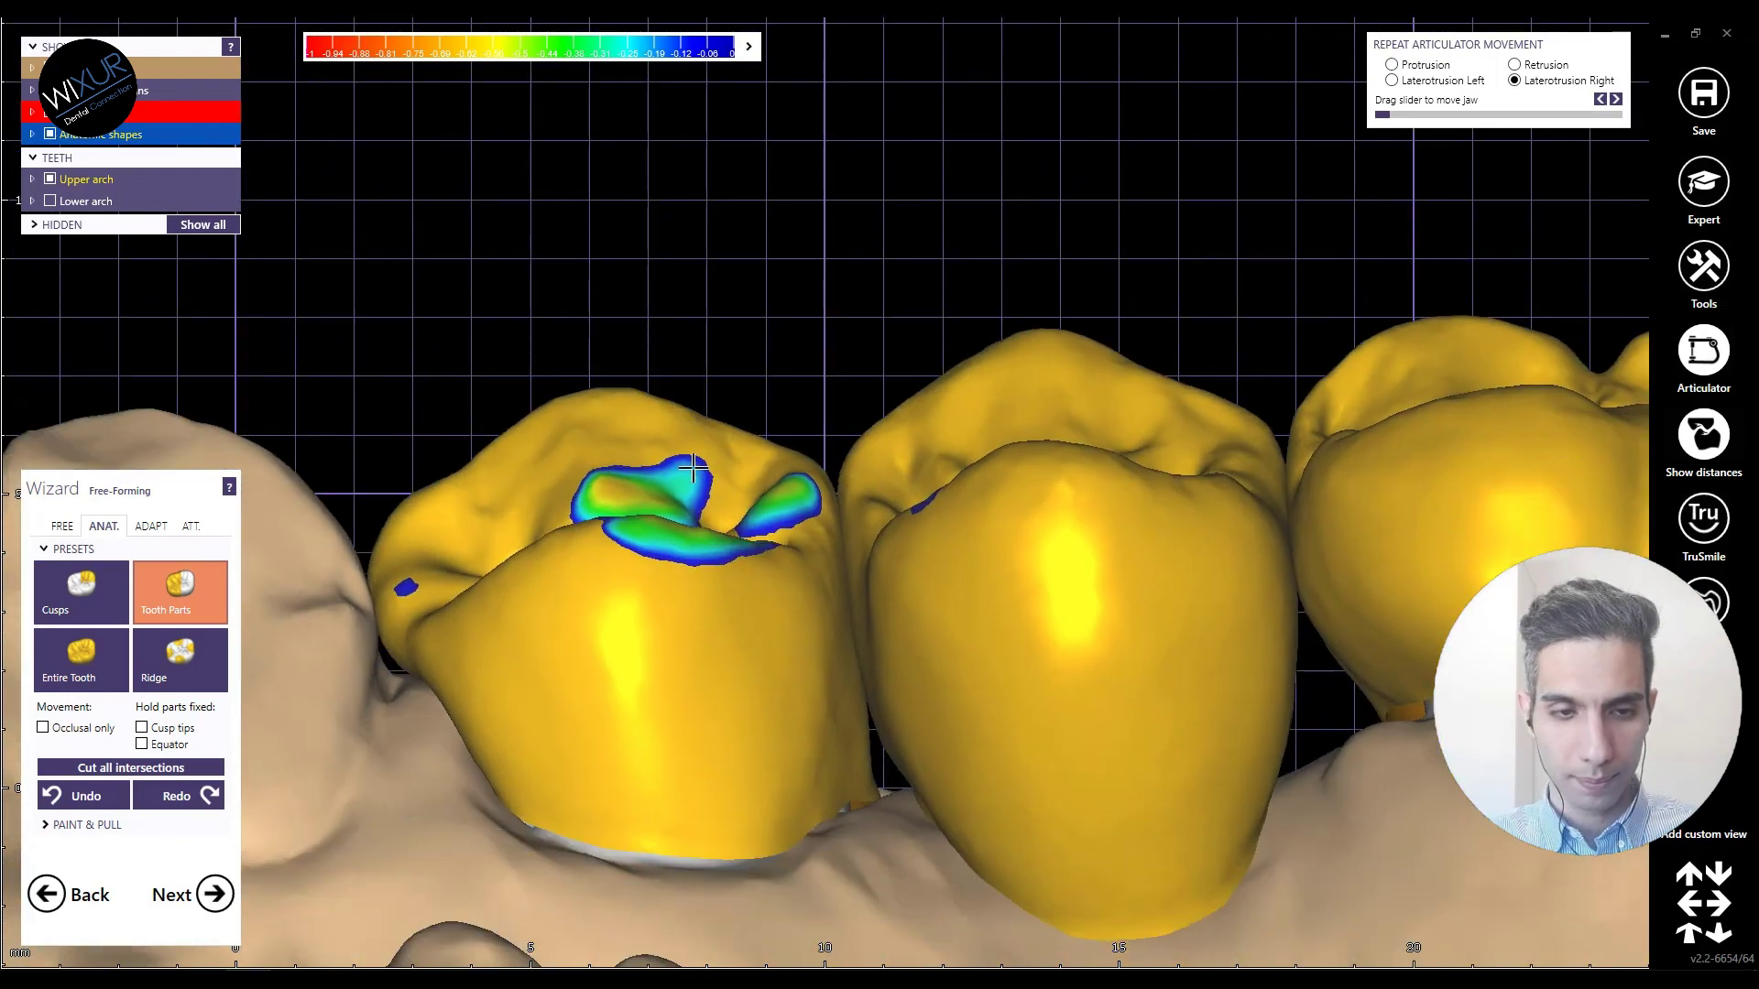
Step: With the Ridge preset, push the front crown's ridge down until contacts become small blue spots
{"action": "left_click", "coordinate": [179, 660]}
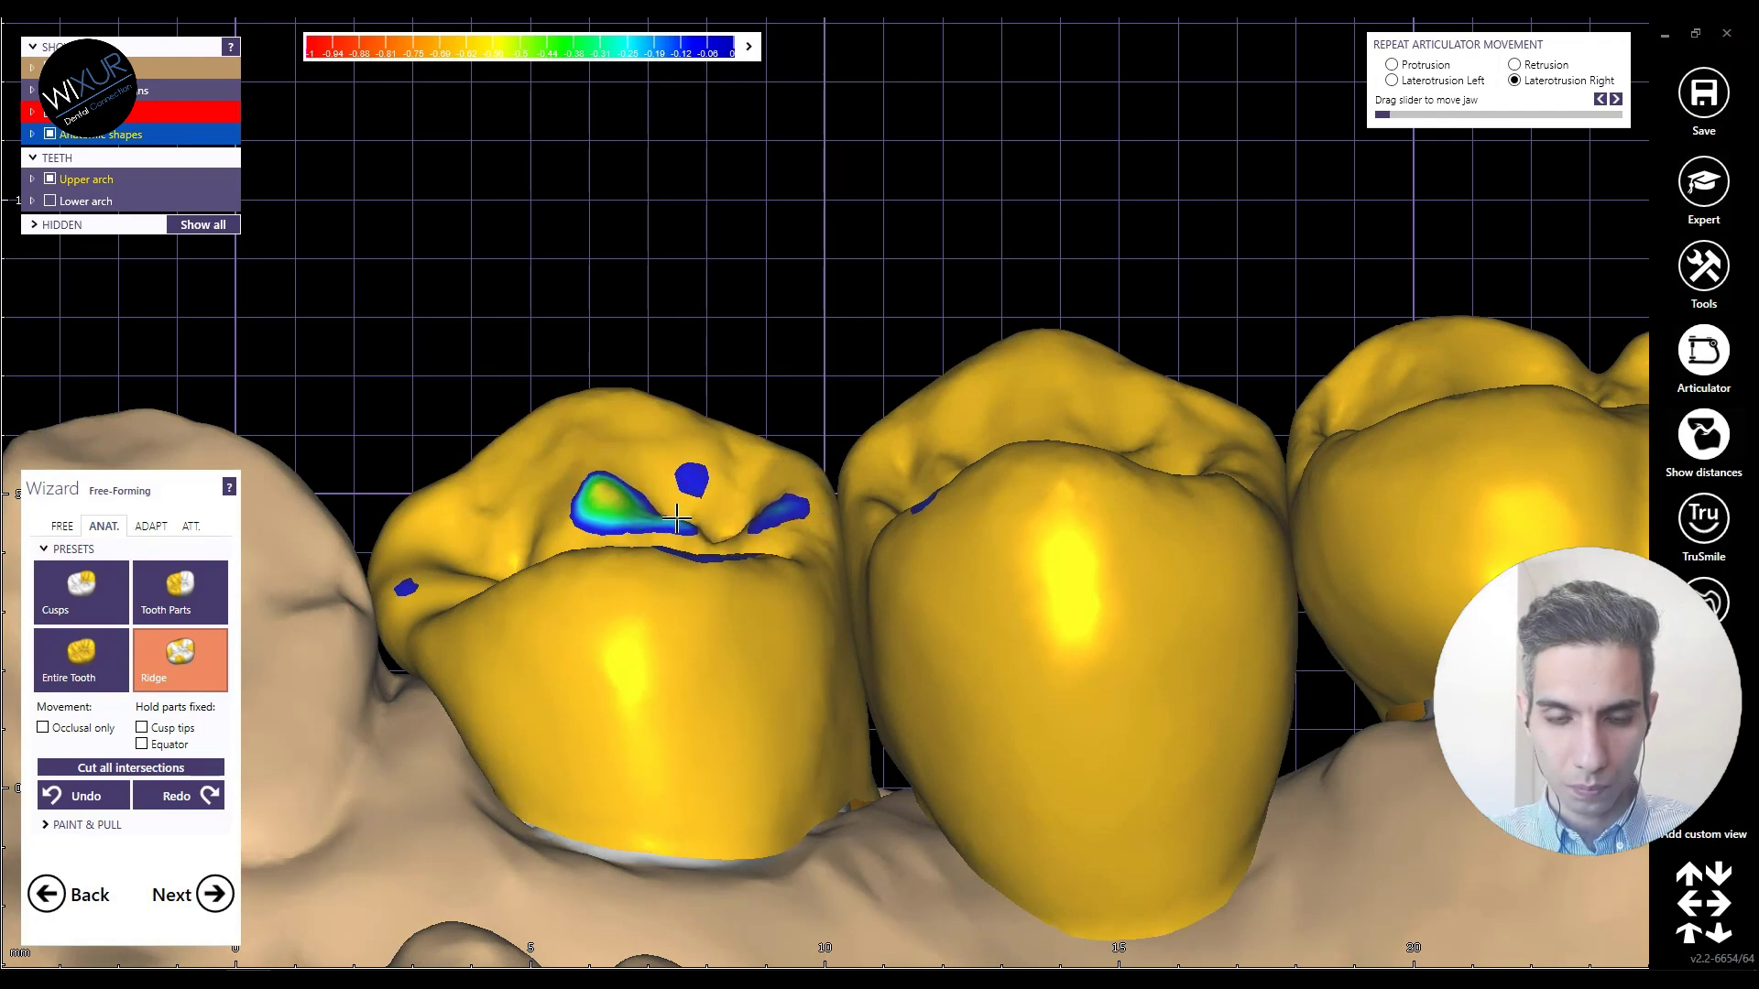
{"action": "left_click_drag", "start_coordinate": [610, 497], "coordinate": [606, 505]}
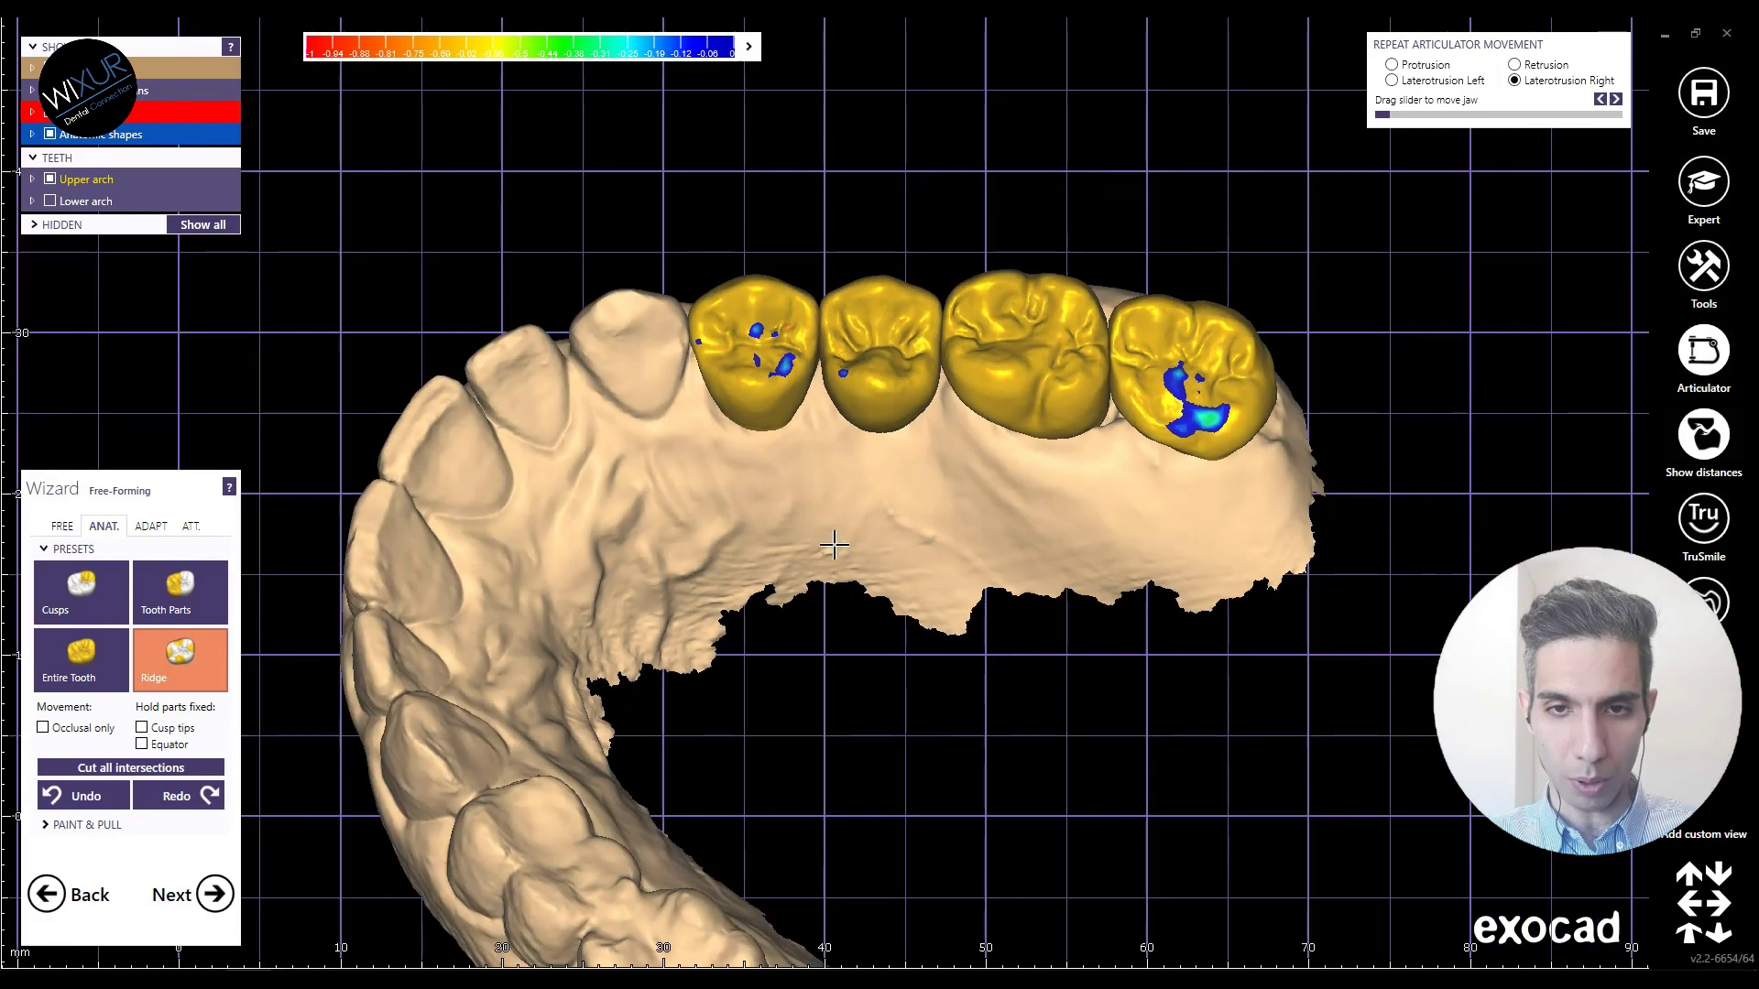
{"action": "right_click_drag", "start_coordinate": [834, 565], "coordinate": [848, 503]}
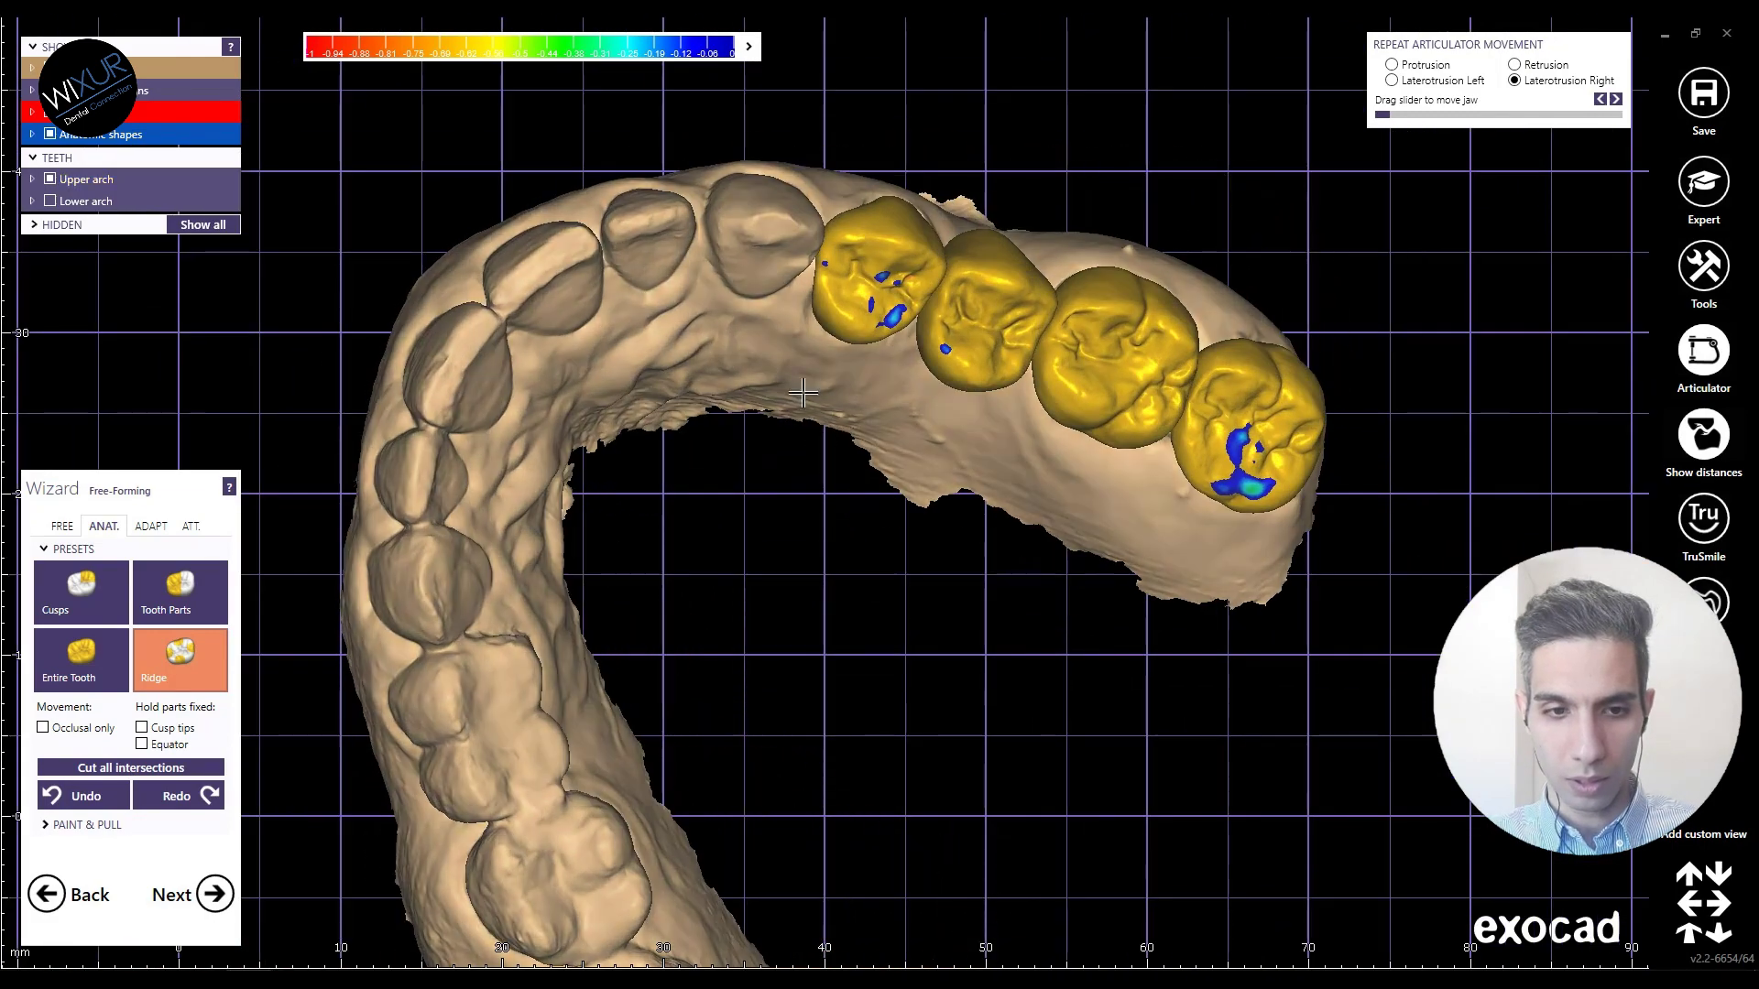
{"action": "scroll", "coordinate": [755, 309], "scroll_direction": "up", "scroll_amount": 3}
{"action": "right_click_drag", "start_coordinate": [755, 310], "coordinate": [733, 242]}
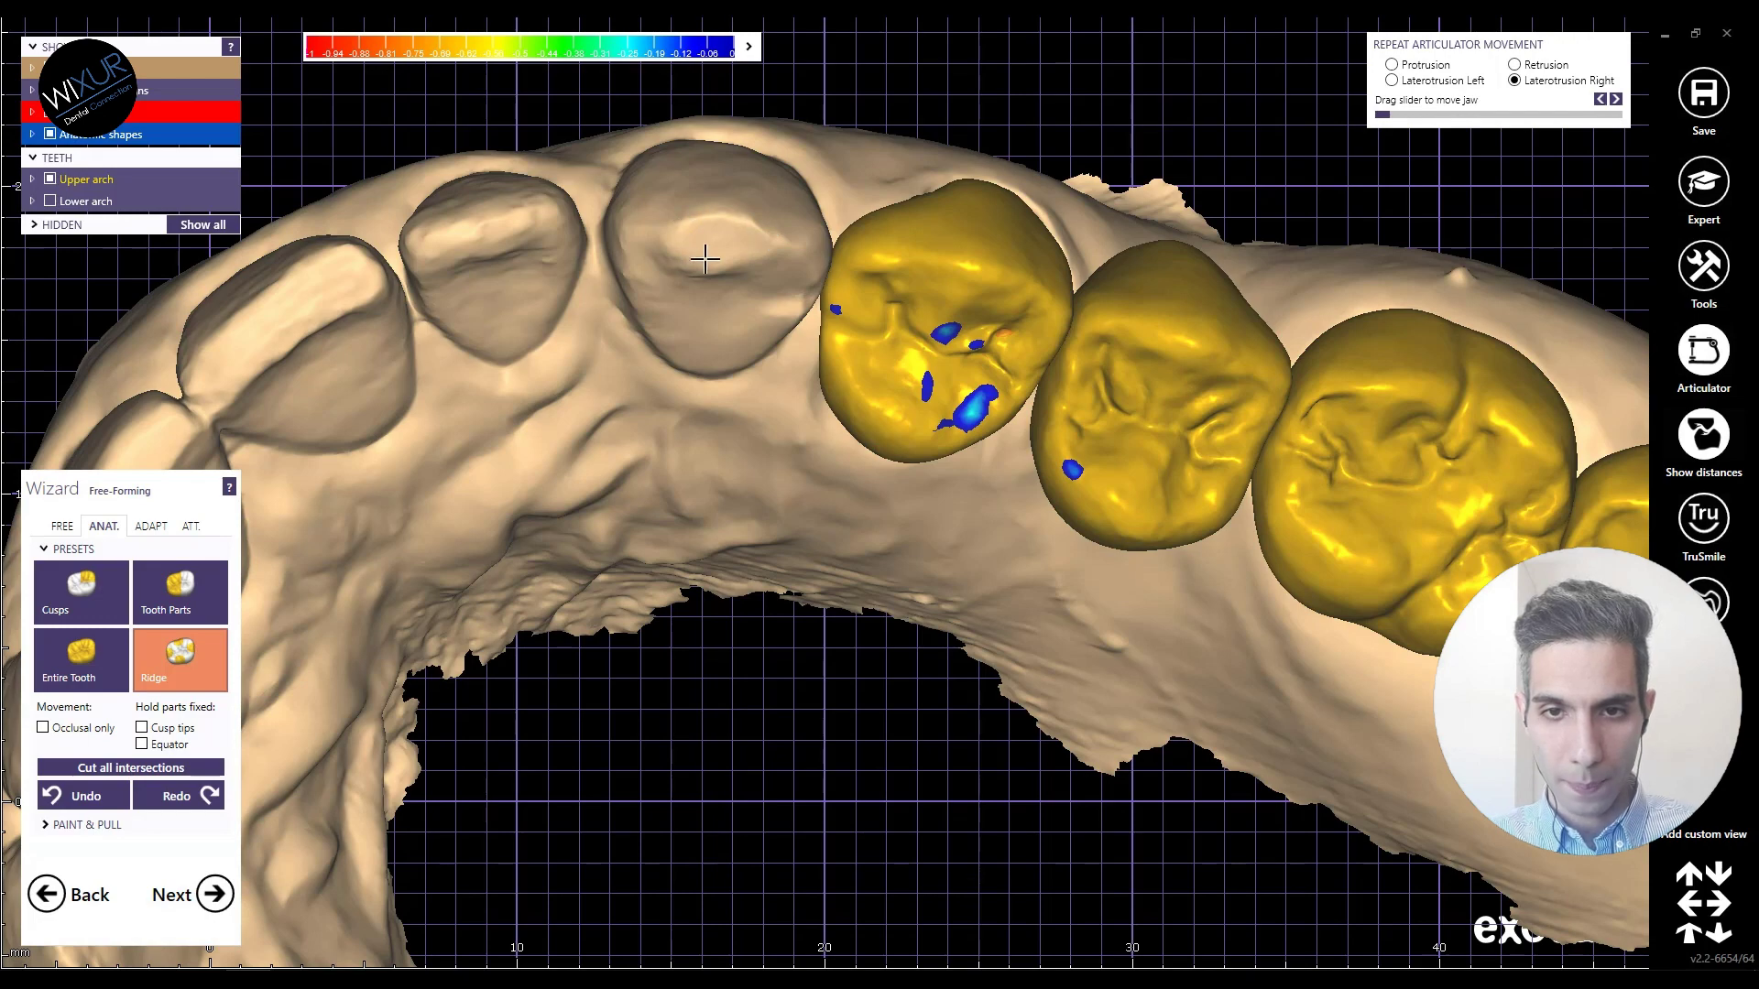
{"action": "scroll", "coordinate": [705, 260], "scroll_direction": "down", "scroll_amount": 3}
{"action": "scroll", "coordinate": [801, 510], "scroll_direction": "down", "scroll_amount": 2}
{"action": "scroll", "coordinate": [806, 473], "scroll_direction": "up", "scroll_amount": 1}
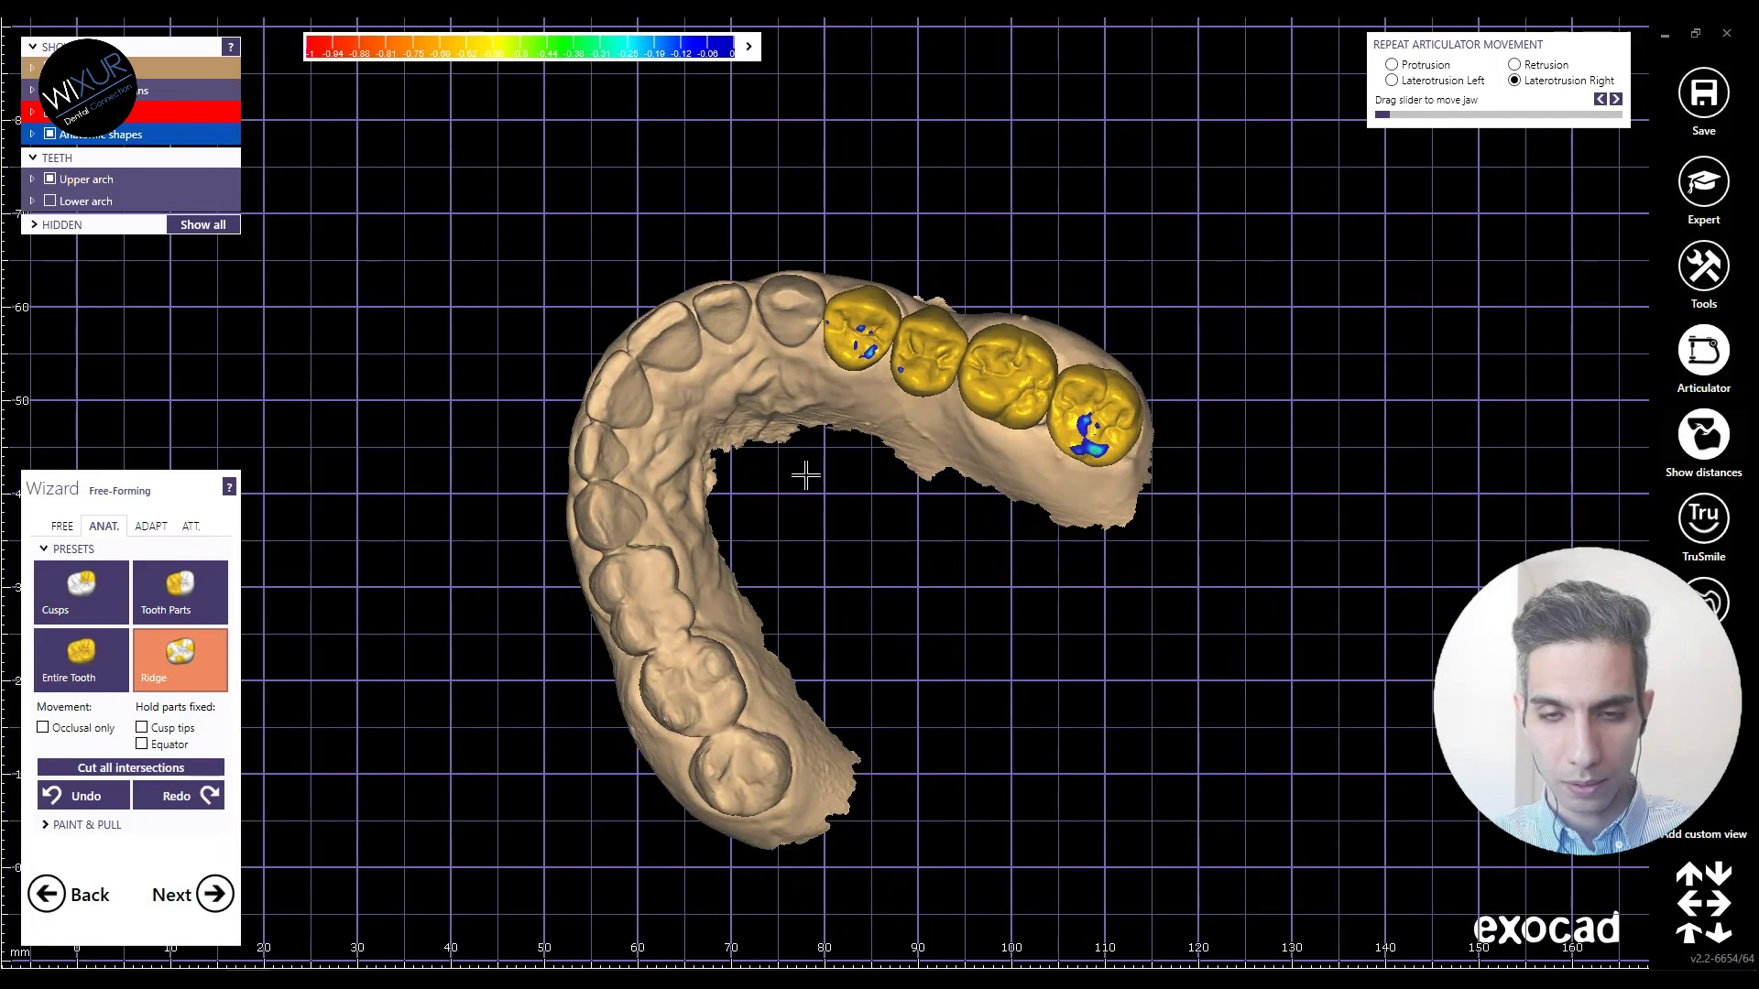
Step: Show the lower arch and move the jaw through protrusion and retrusion
{"action": "right_click_drag", "start_coordinate": [812, 483], "coordinate": [935, 541]}
{"action": "left_click", "coordinate": [50, 202]}
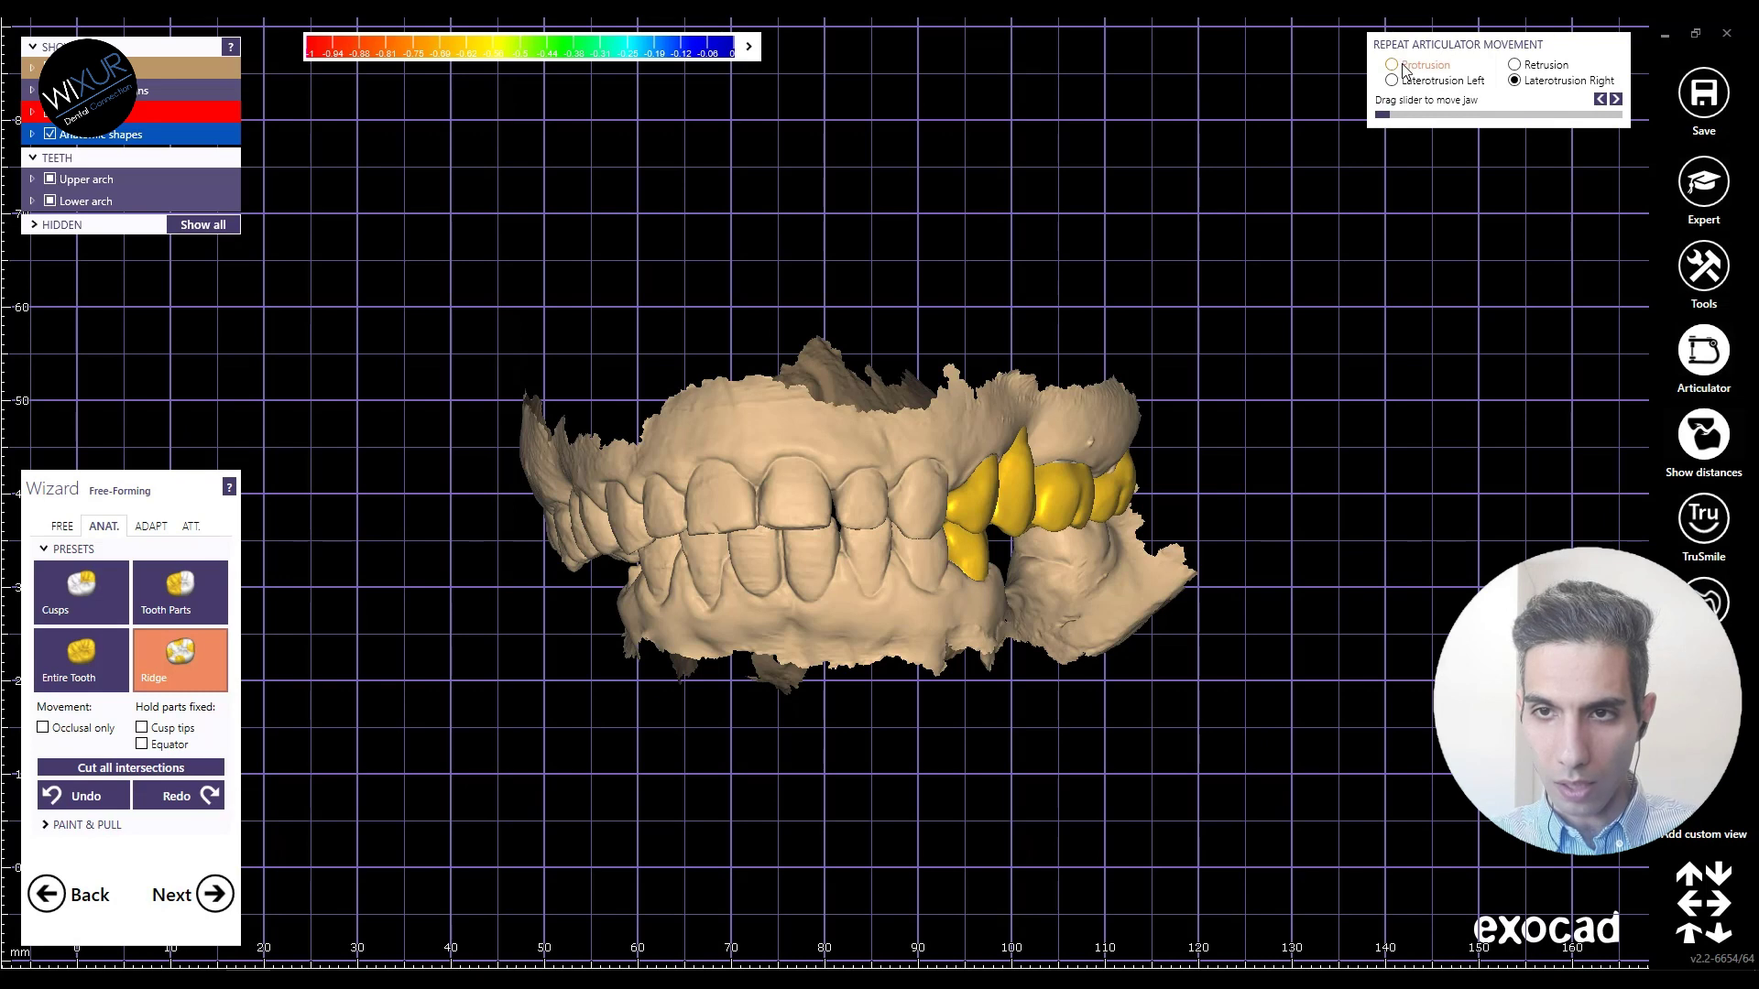
{"action": "mouse_move", "coordinate": [1383, 116]}
{"action": "left_mouse_down"}
{"action": "mouse_move", "coordinate": [1589, 116]}
{"action": "mouse_move", "coordinate": [1390, 116]}
{"action": "left_mouse_up"}
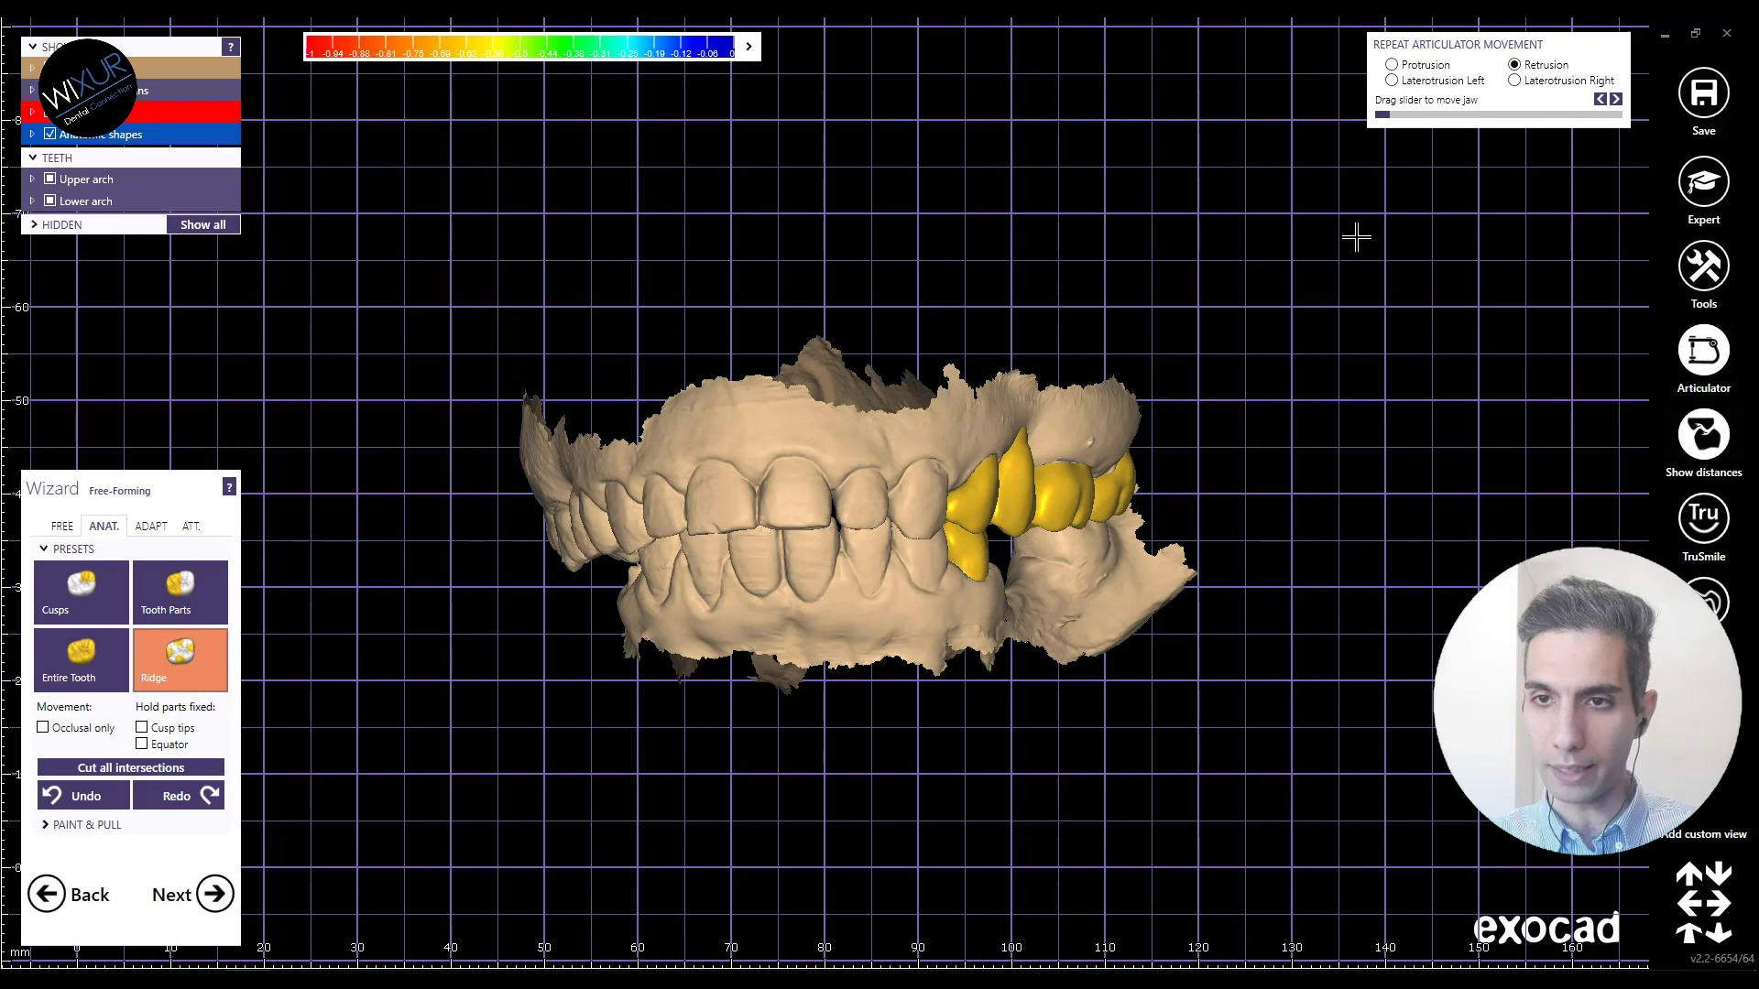
{"action": "left_click_drag", "start_coordinate": [1385, 116], "coordinate": [1629, 128]}
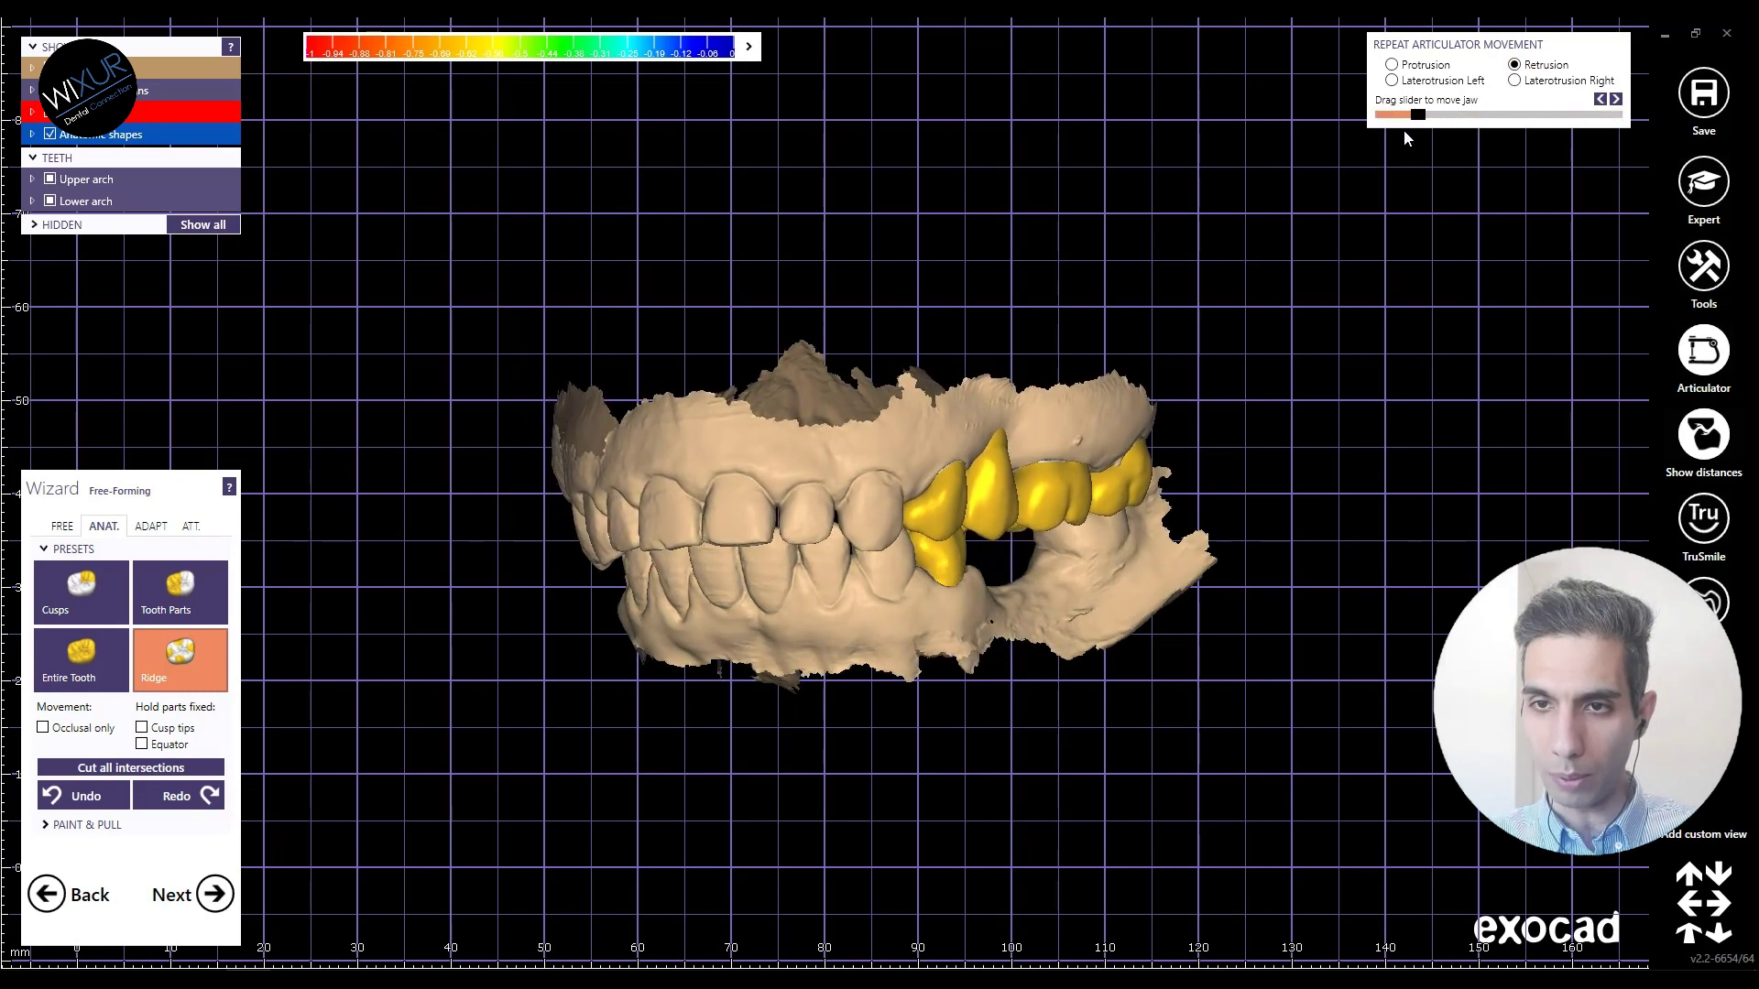
Step: Move the lower jaw through left and right laterotrusion against the bridge
{"action": "left_click", "coordinate": [1411, 80]}
{"action": "left_click_drag", "start_coordinate": [1384, 116], "coordinate": [1330, 118]}
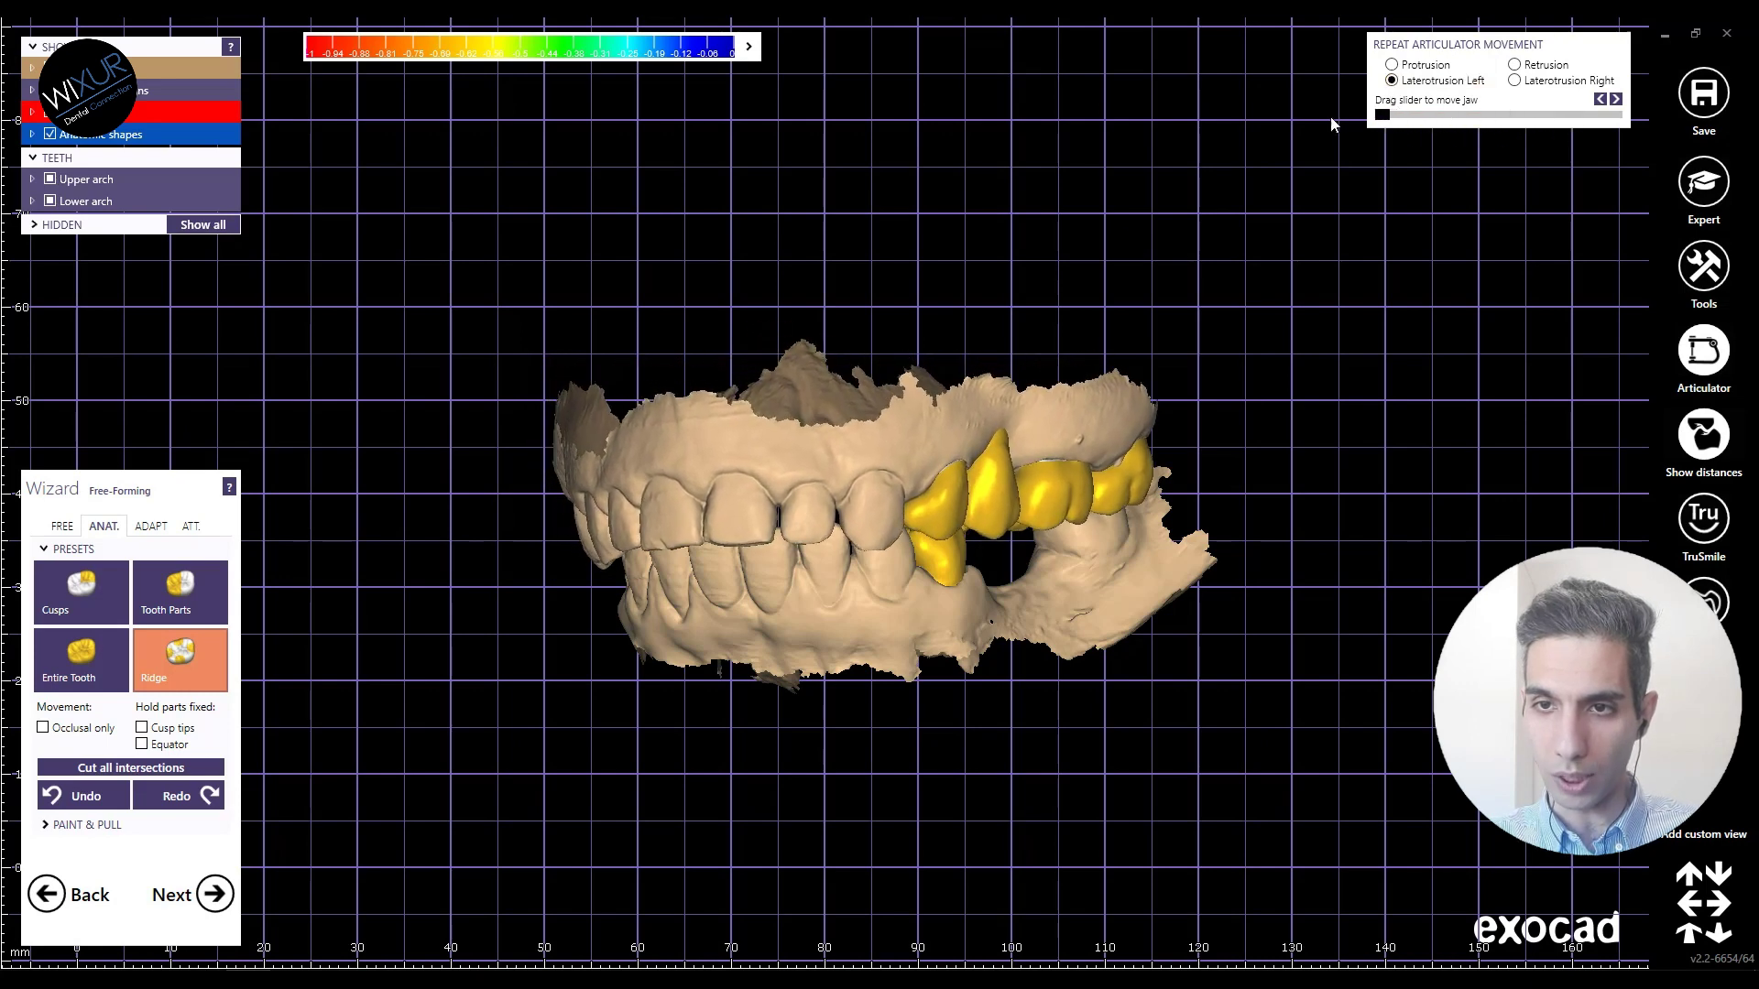
{"action": "left_click", "coordinate": [1515, 80]}
{"action": "left_click", "coordinate": [1432, 120]}
{"action": "left_click_drag", "start_coordinate": [1433, 122], "coordinate": [1347, 138]}
Step: Hide the lower arch again and bring up the adaptation options
{"action": "right_click_drag", "start_coordinate": [1296, 190], "coordinate": [1256, 216]}
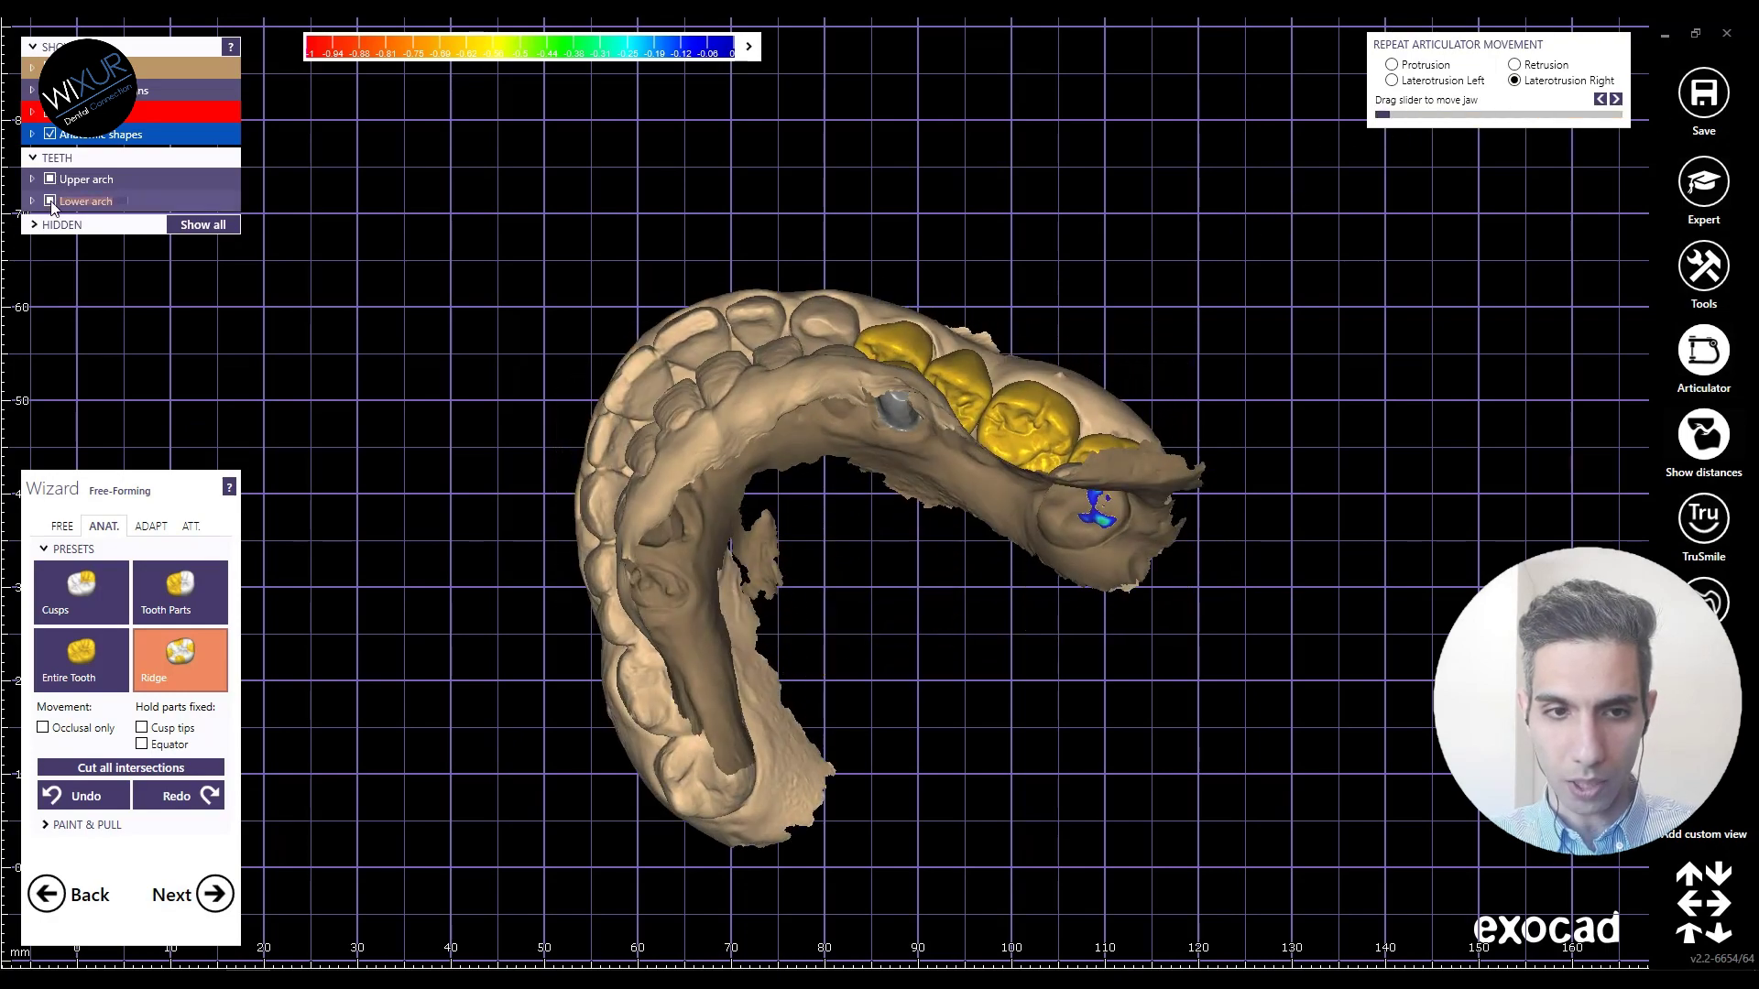
{"action": "left_click", "coordinate": [50, 201]}
{"action": "left_click", "coordinate": [149, 526]}
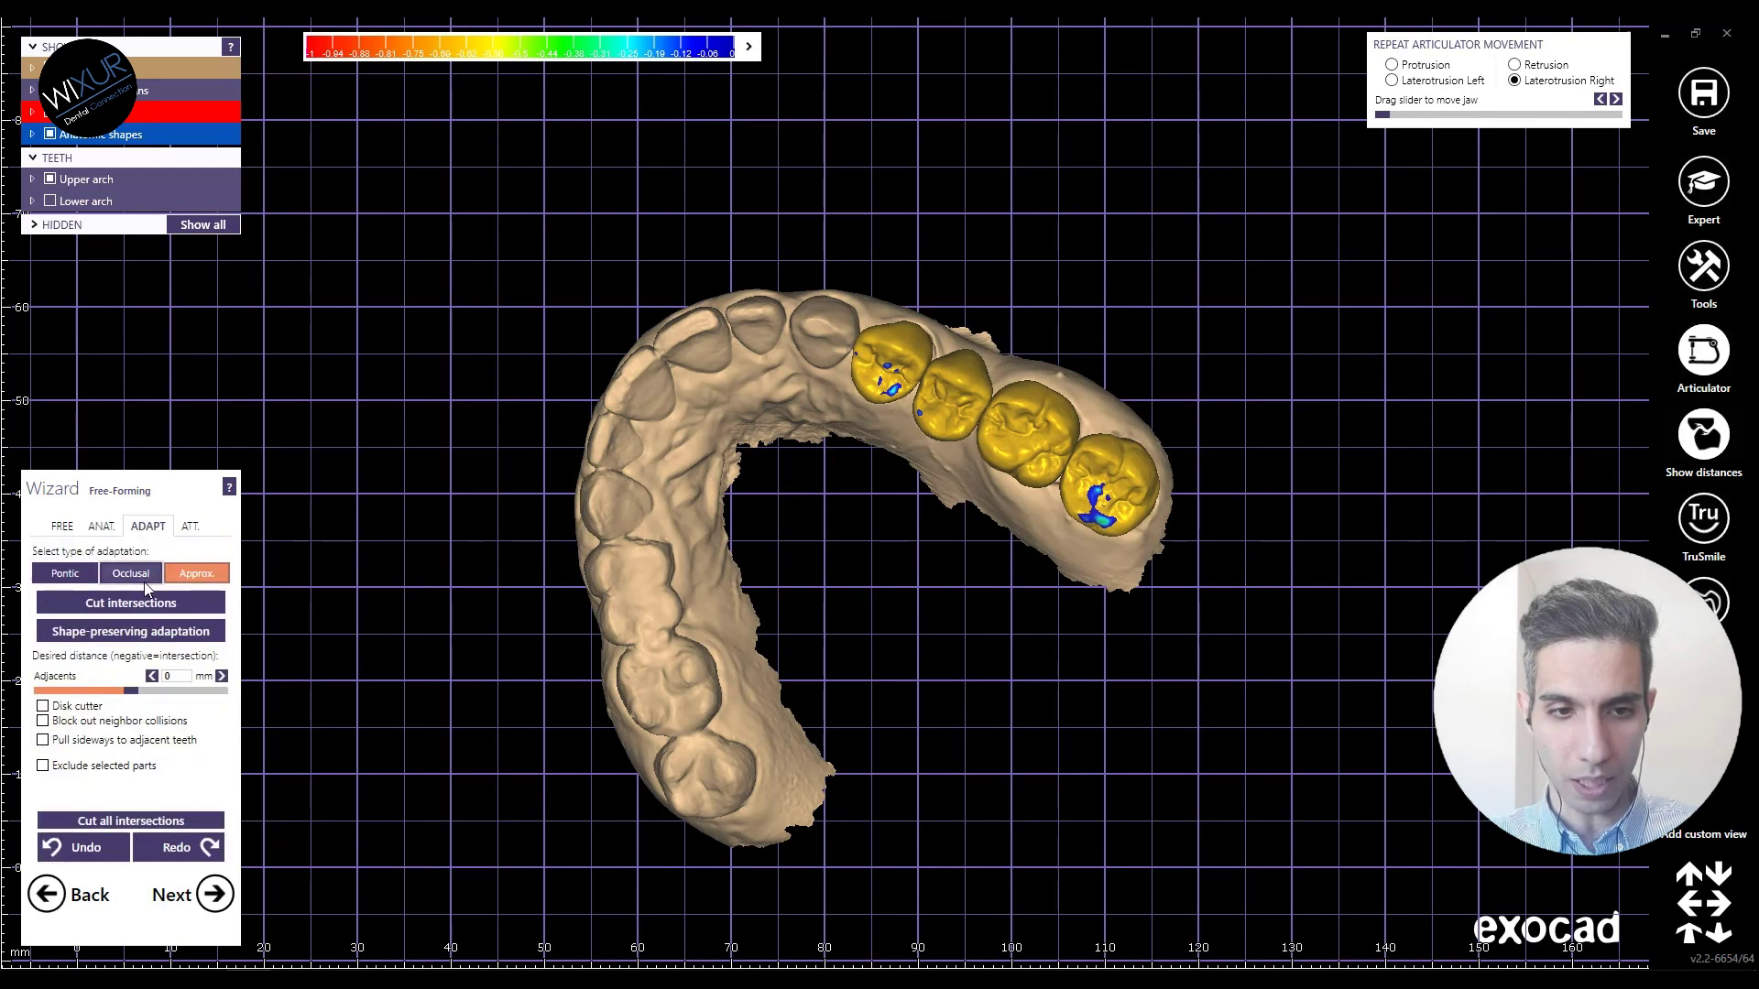
Step: Choose Occlusal adaptation and cut all static-occlusion intersections on the upper jaw at 0.1 mm
{"action": "left_click", "coordinate": [142, 578]}
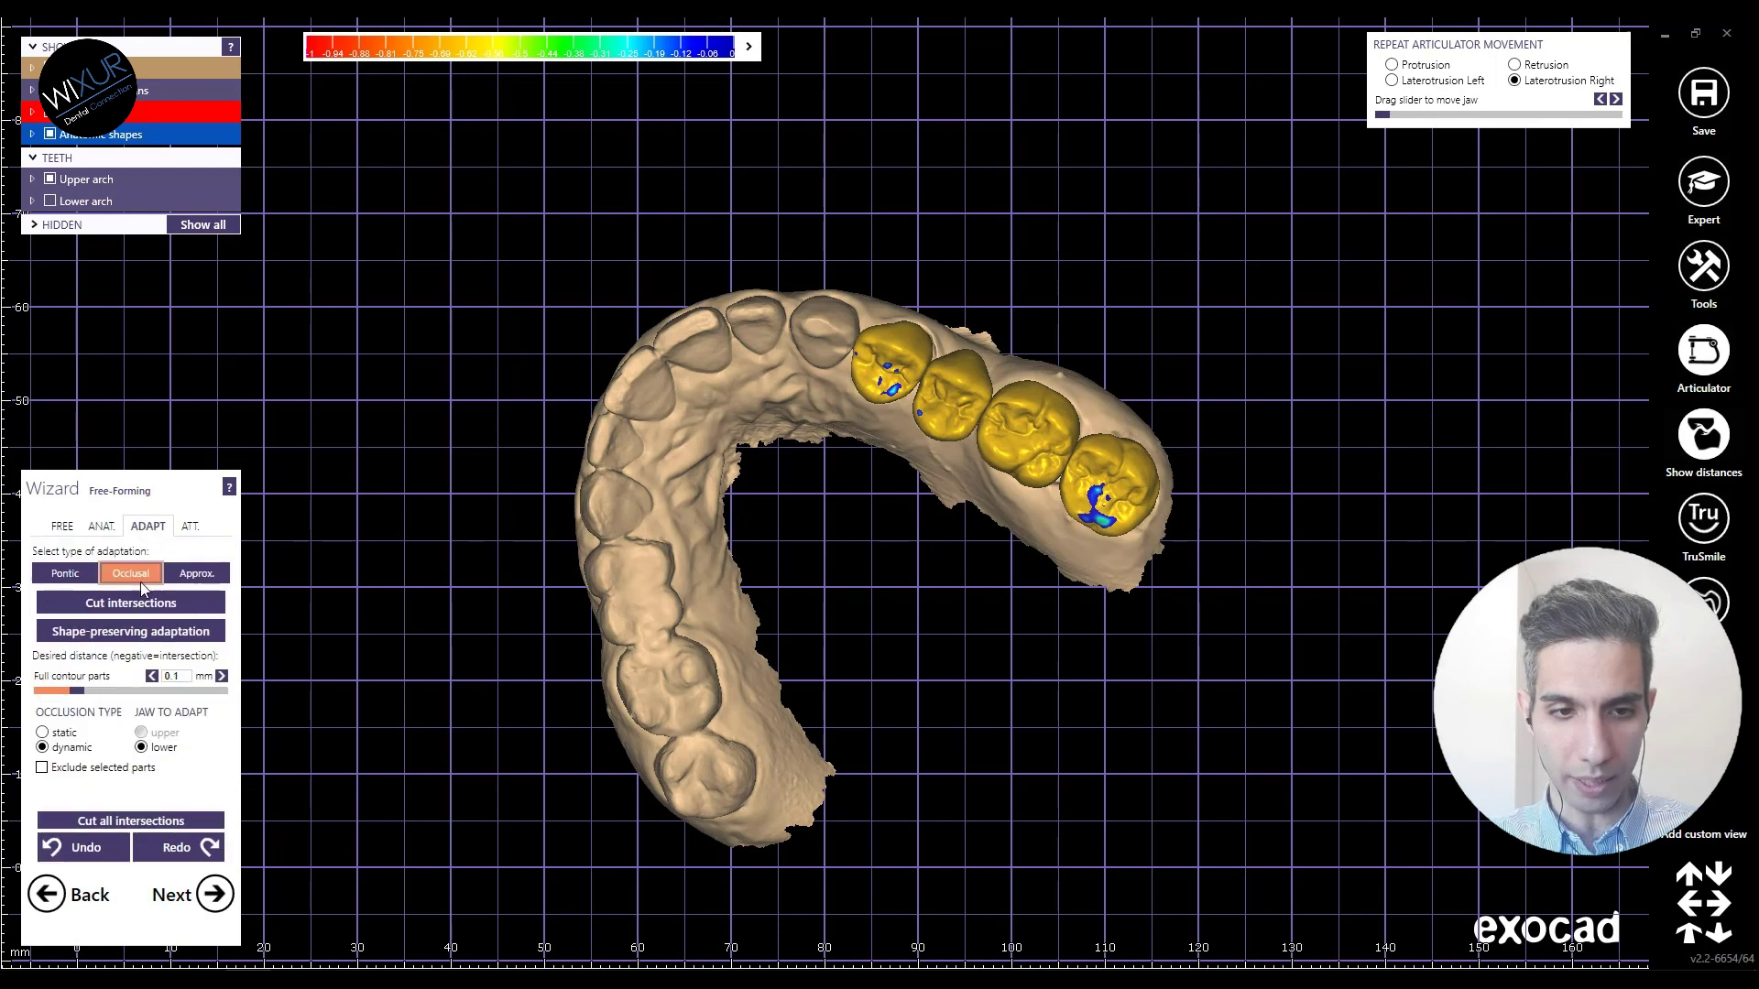
{"action": "left_click", "coordinate": [142, 748]}
{"action": "right_click_drag", "start_coordinate": [420, 645], "coordinate": [417, 643]}
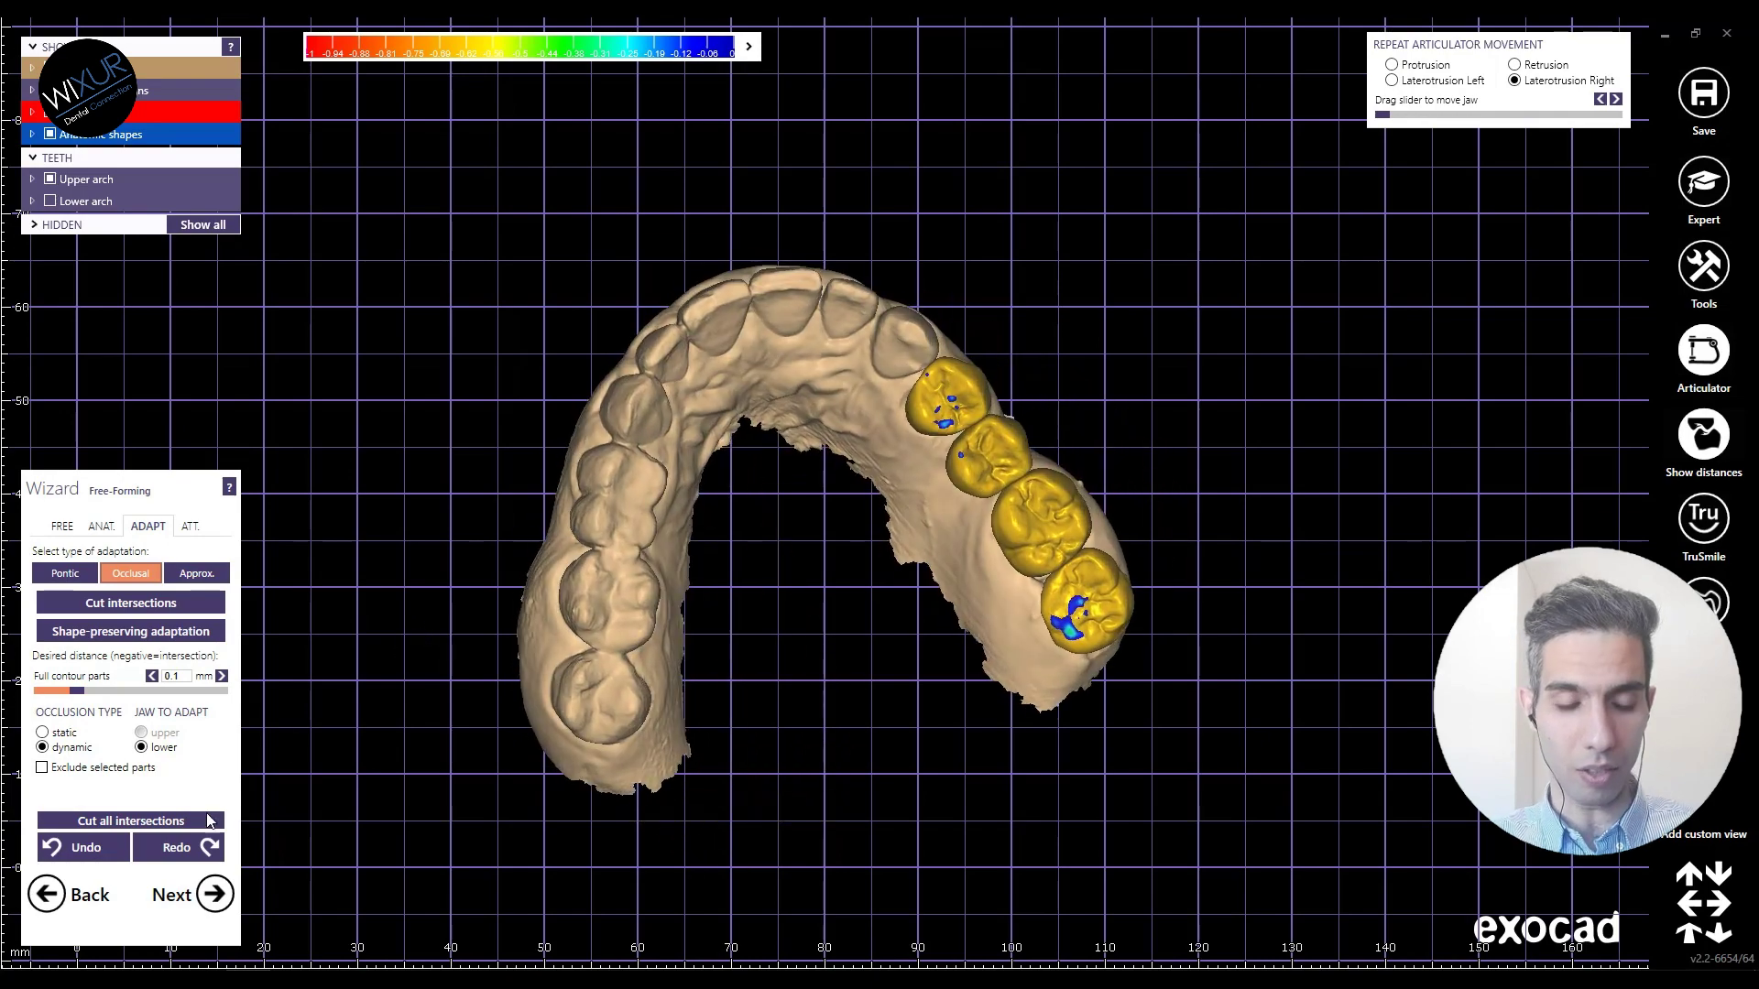
{"action": "left_click", "coordinate": [42, 733]}
{"action": "left_click", "coordinate": [153, 736]}
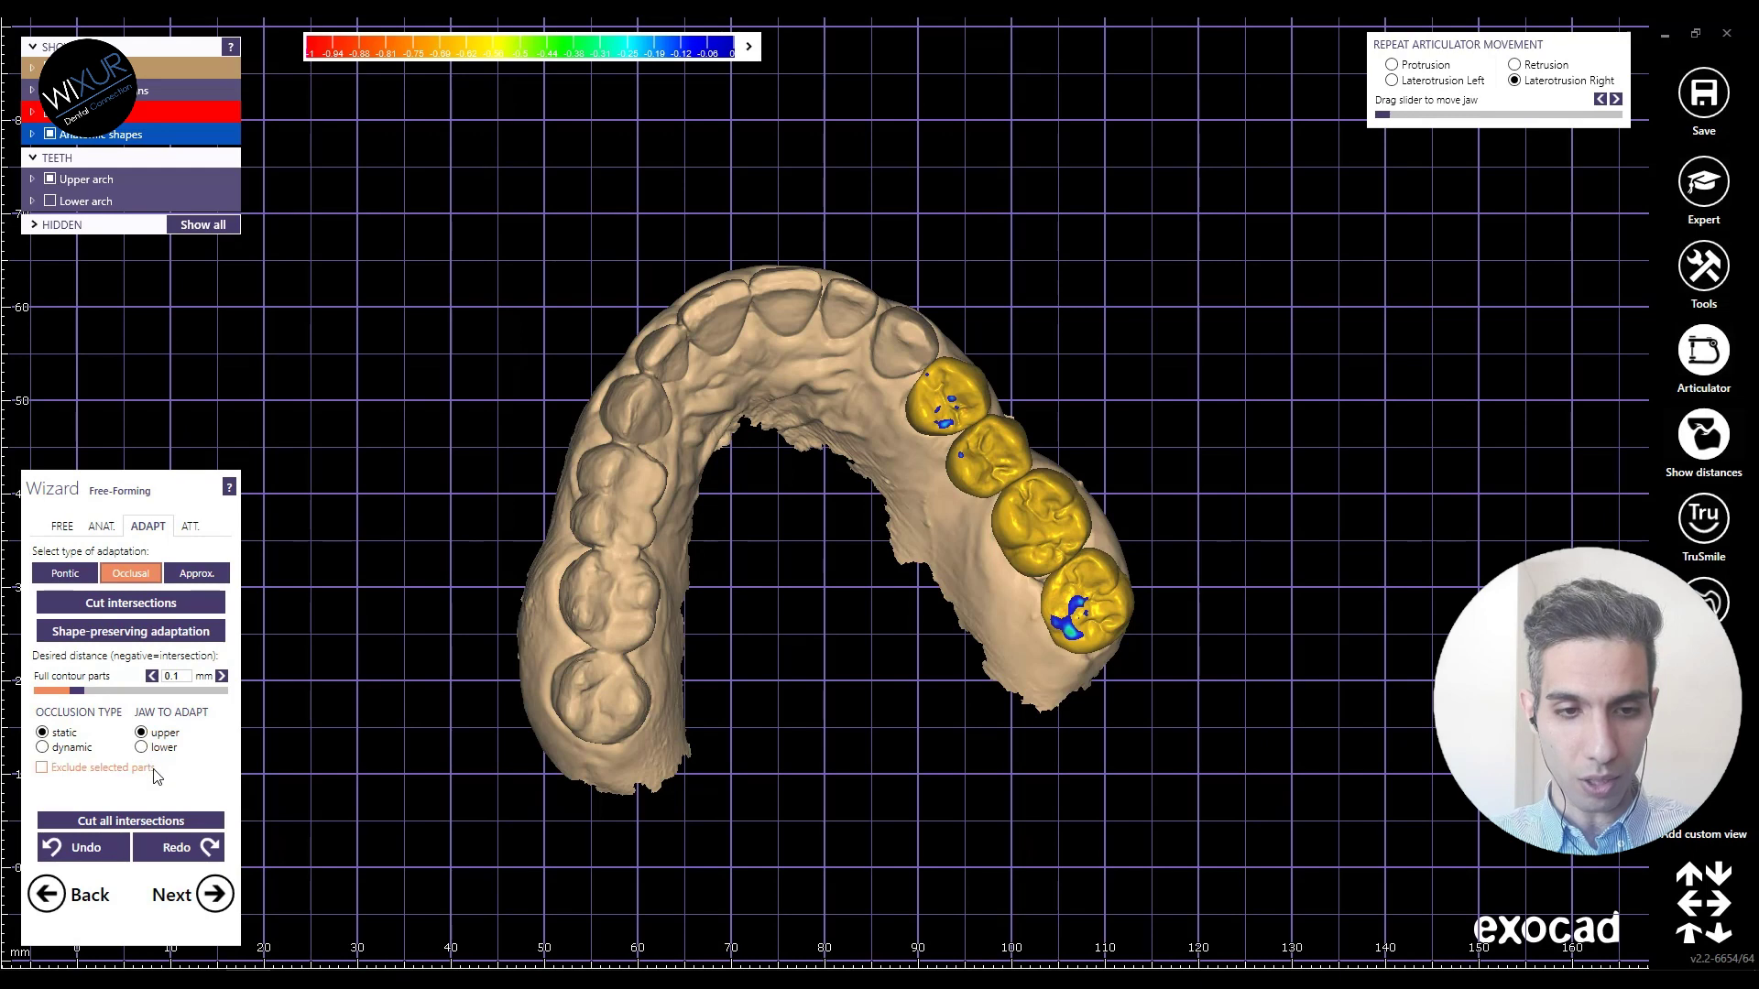
{"action": "left_click", "coordinate": [161, 822]}
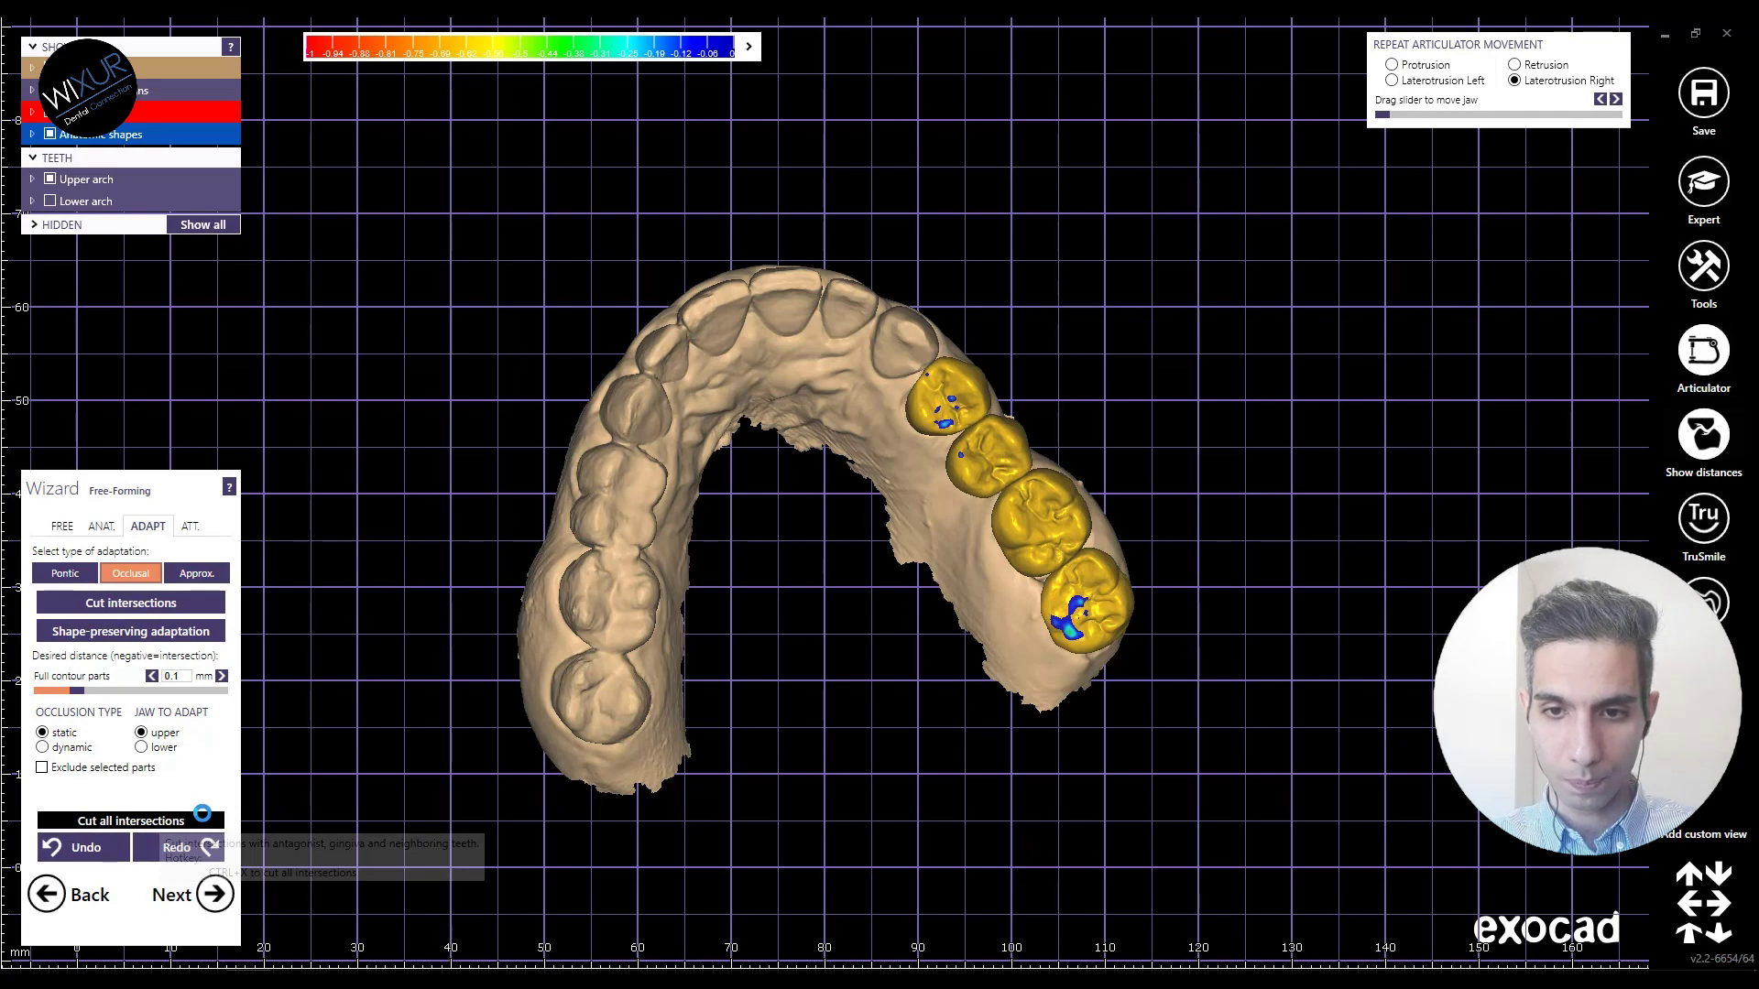
Step: Cut all dynamic-occlusion intersections, then reset to static occlusion with the upper jaw
{"action": "right_click_drag", "start_coordinate": [369, 766], "coordinate": [810, 810]}
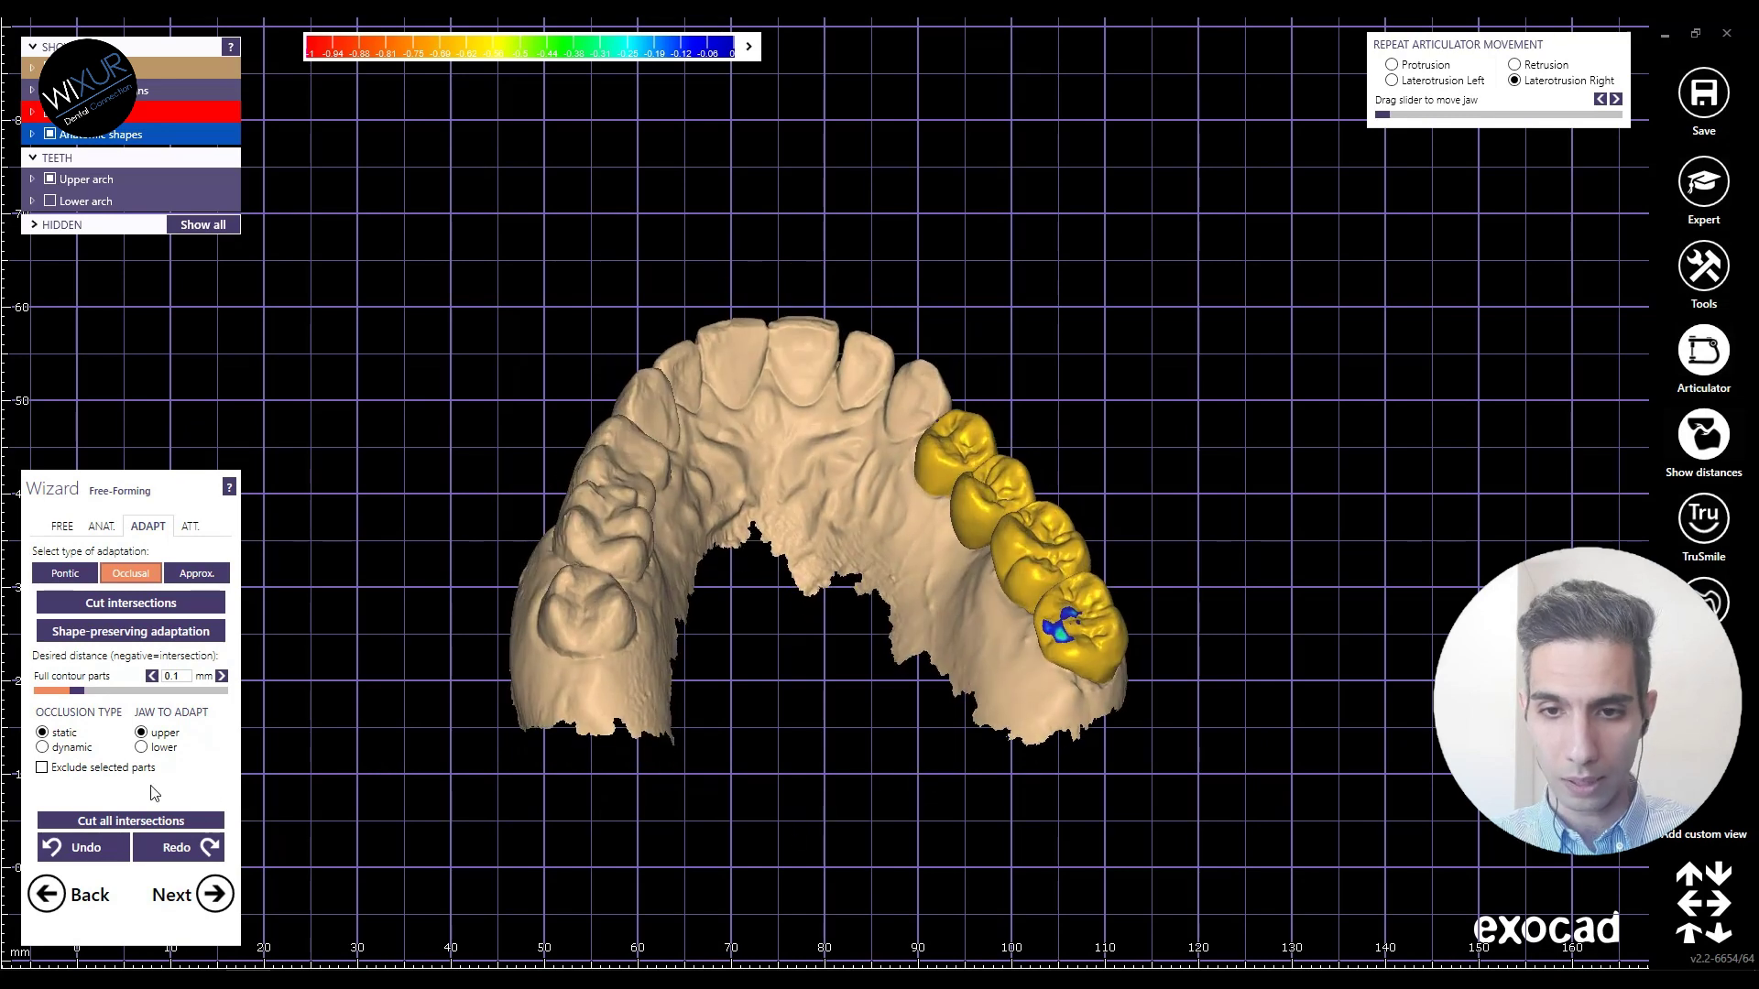
{"action": "left_click", "coordinate": [63, 748]}
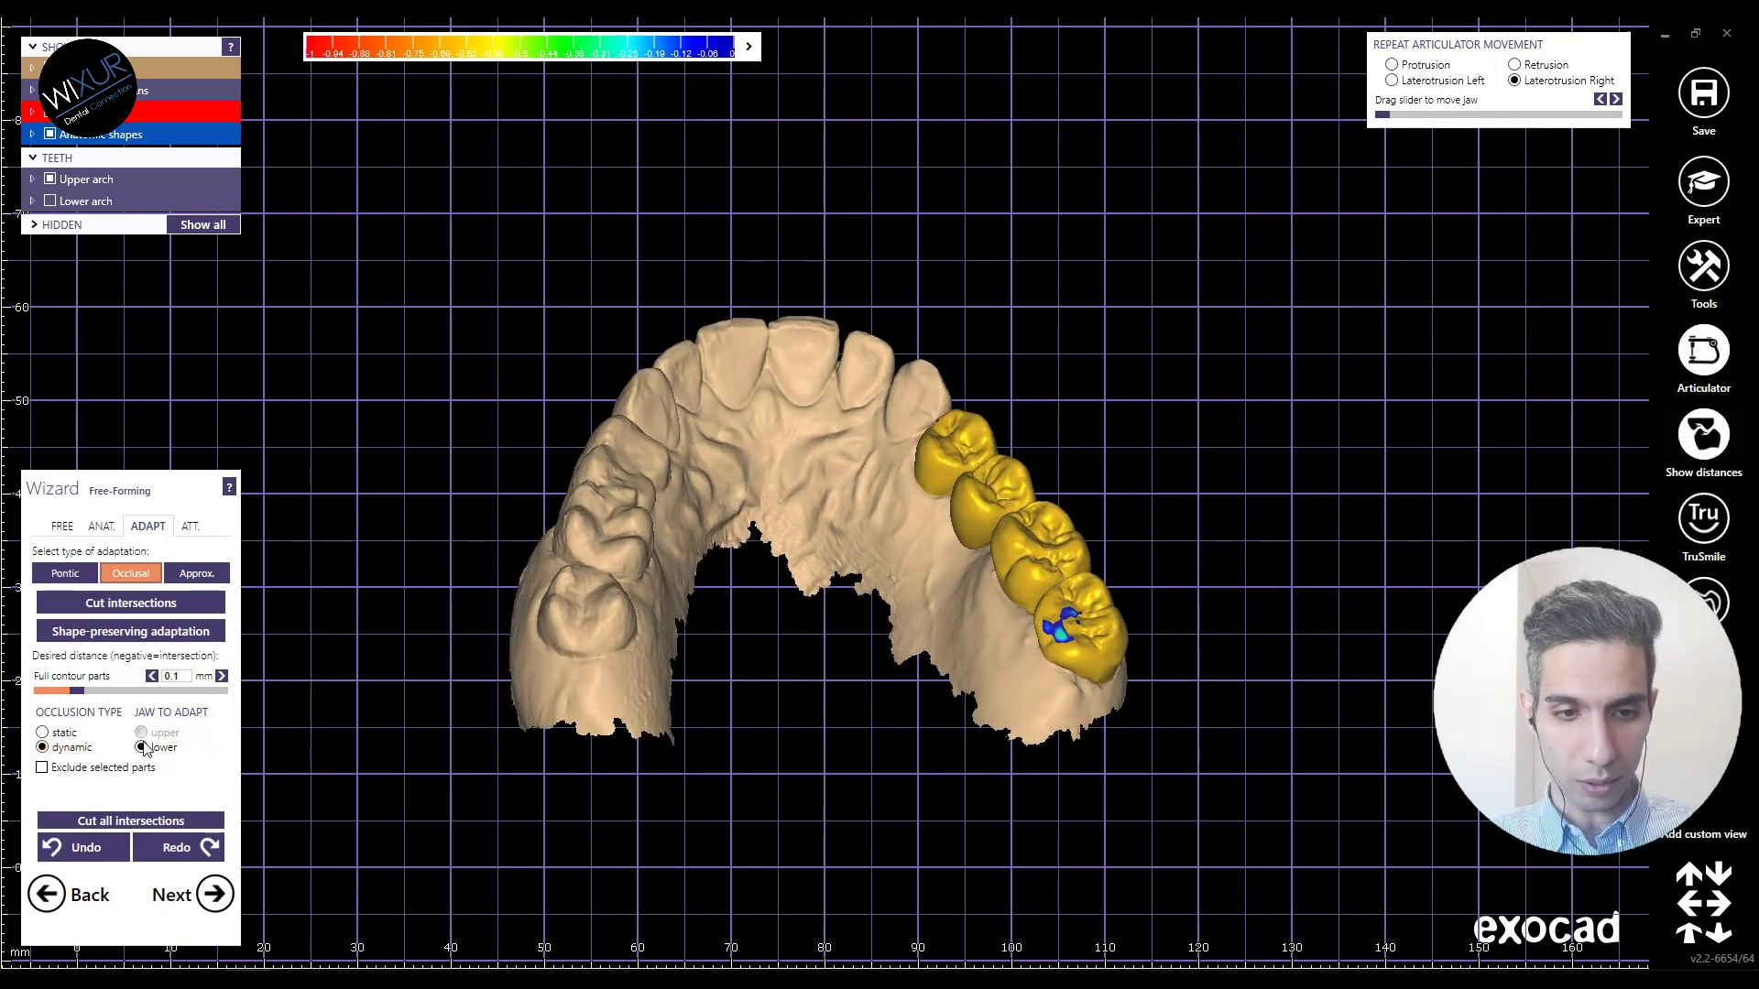
{"action": "left_click", "coordinate": [170, 822]}
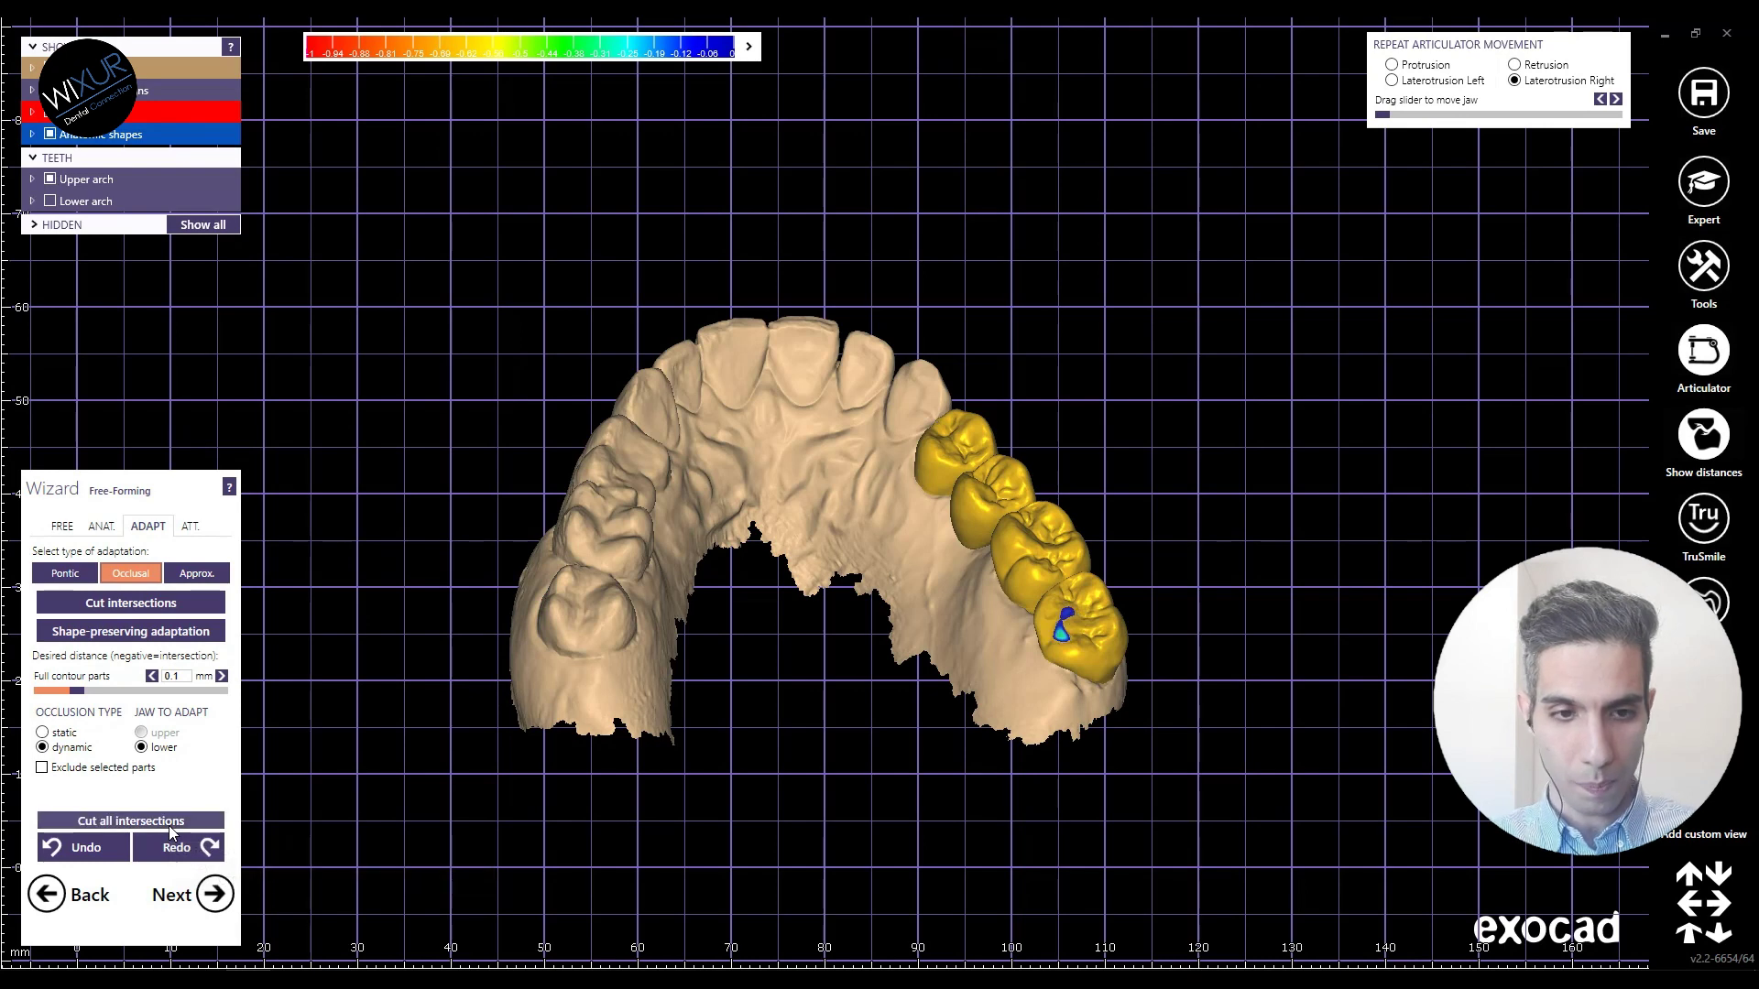
{"action": "right_click_drag", "start_coordinate": [431, 733], "coordinate": [403, 746]}
{"action": "left_click", "coordinate": [42, 733]}
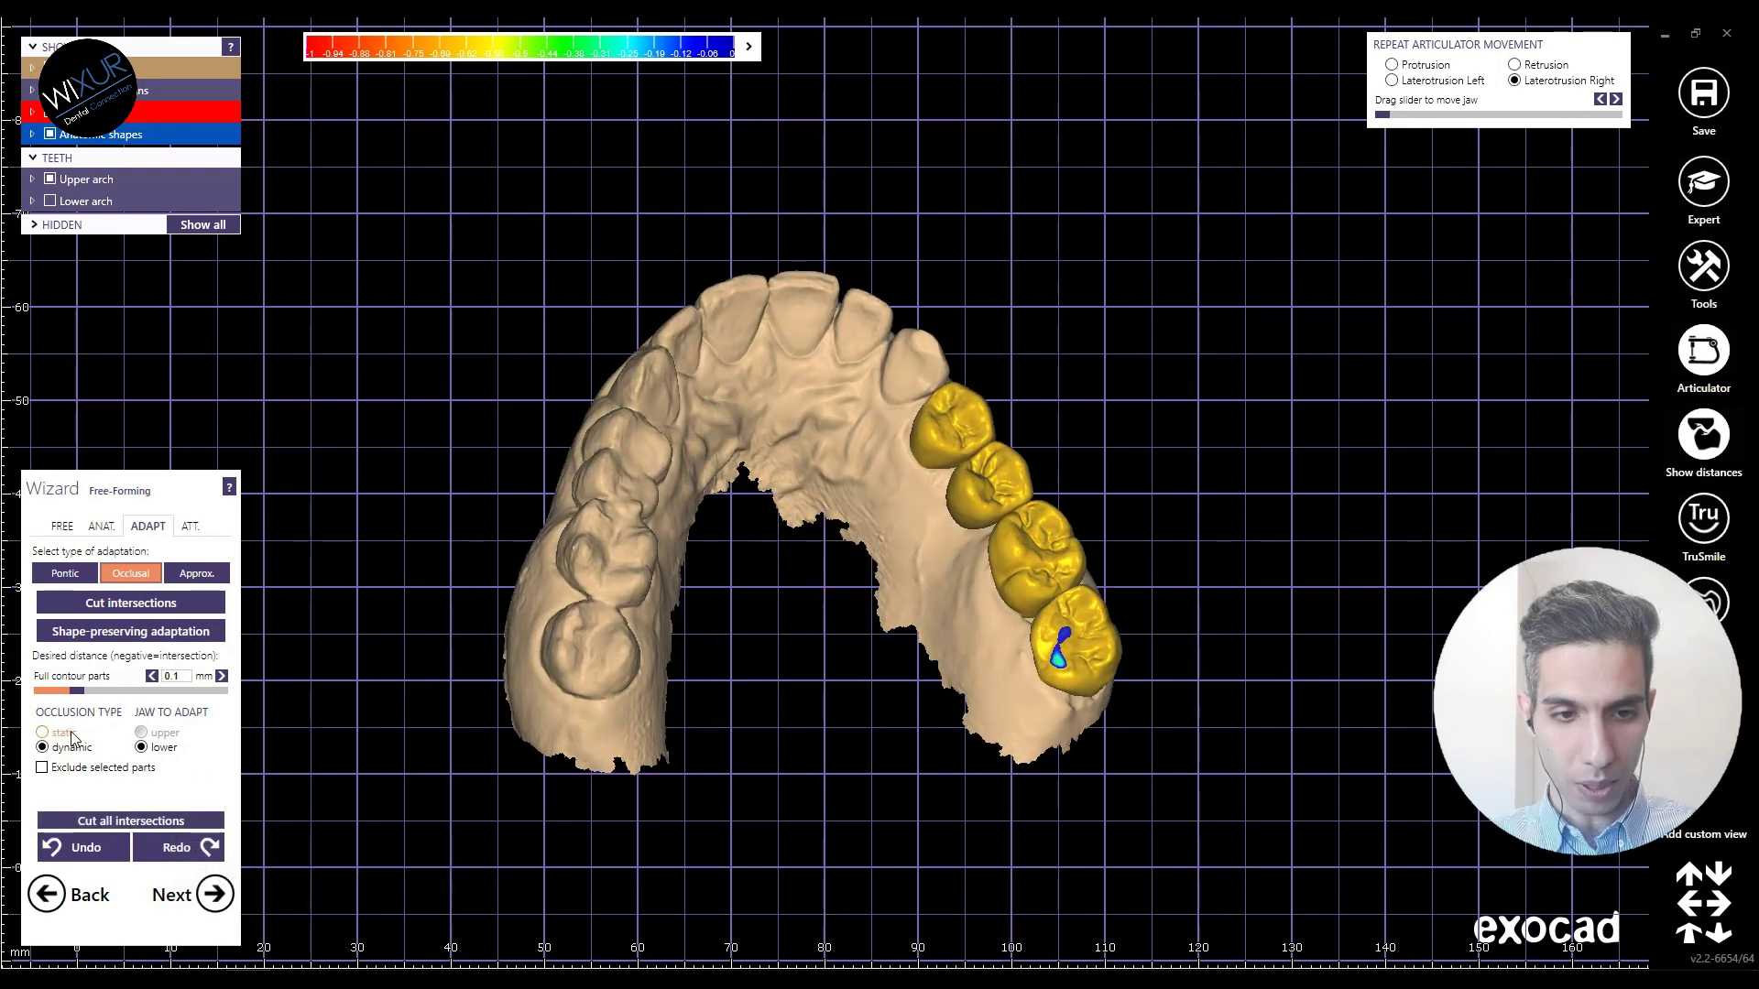
{"action": "left_click", "coordinate": [141, 733]}
{"action": "right_click_drag", "start_coordinate": [464, 738], "coordinate": [748, 697]}
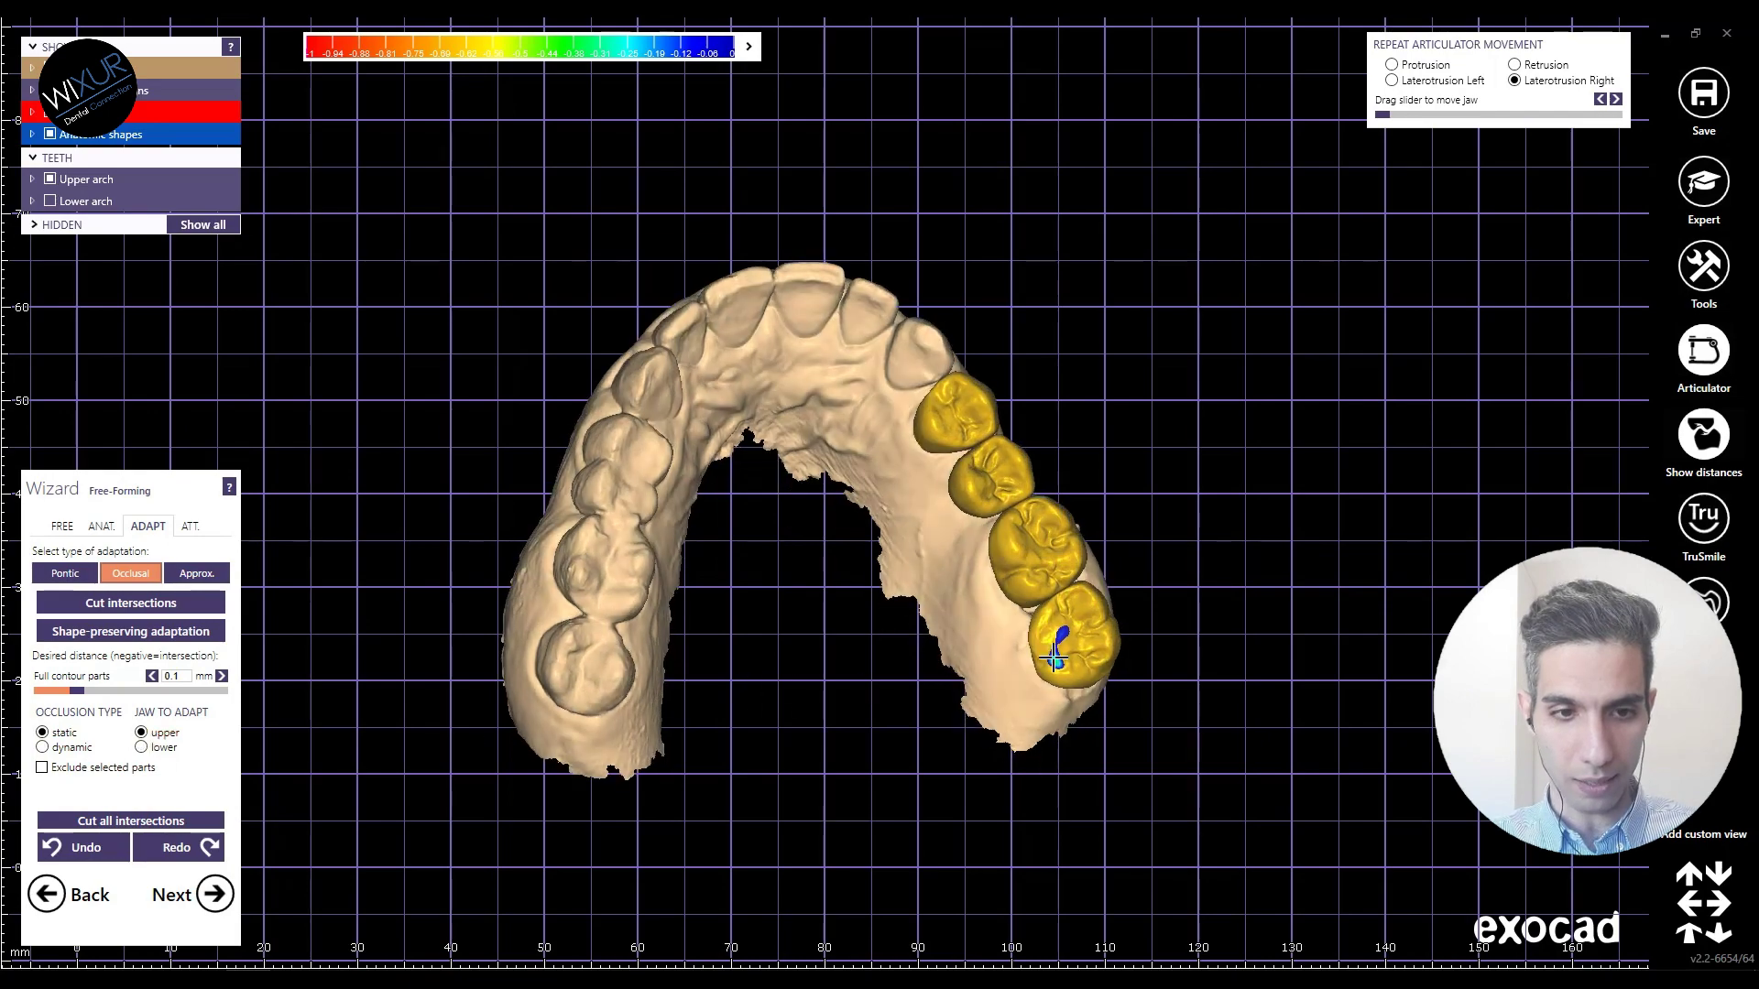
{"action": "scroll", "coordinate": [1073, 672], "scroll_direction": "up", "scroll_amount": 3}
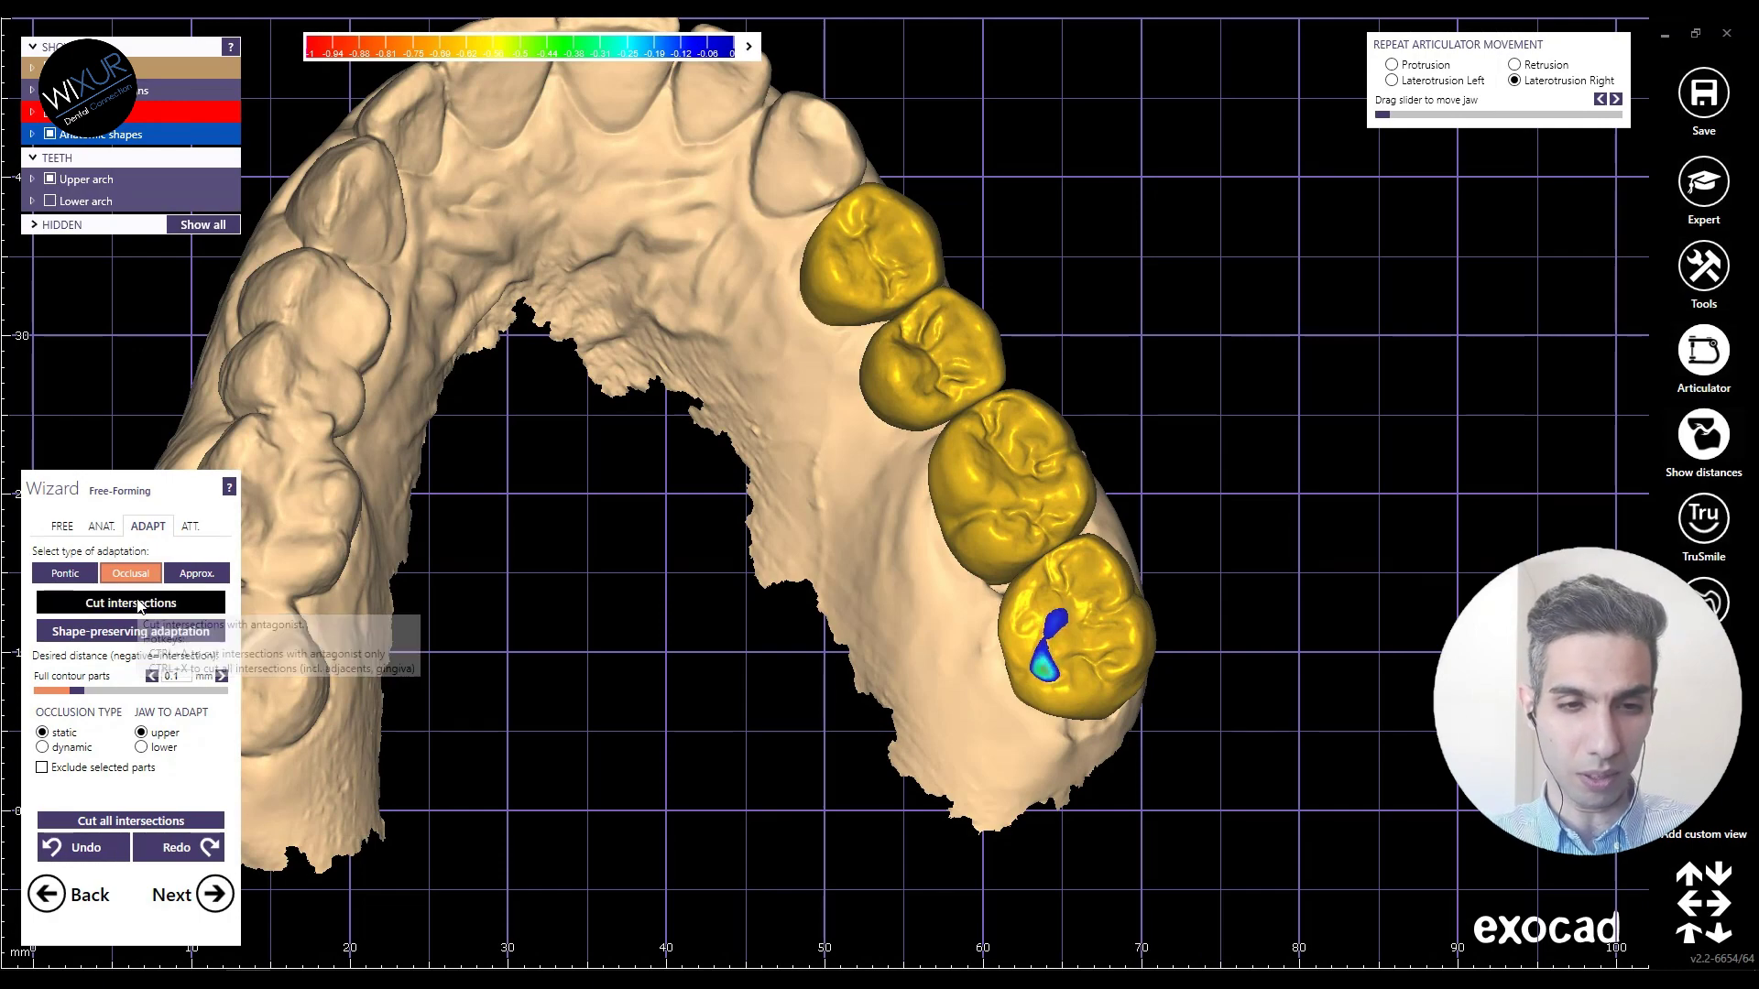
Step: Sweep the jaw through full protrusion and retrusion, then cut the second crown's remaining intersections
{"action": "right_click_drag", "start_coordinate": [887, 812], "coordinate": [775, 633]}
{"action": "scroll", "coordinate": [822, 704], "scroll_direction": "down", "scroll_amount": 2}
{"action": "left_click", "coordinate": [1397, 65]}
{"action": "left_click_drag", "start_coordinate": [1383, 115], "coordinate": [1618, 114]}
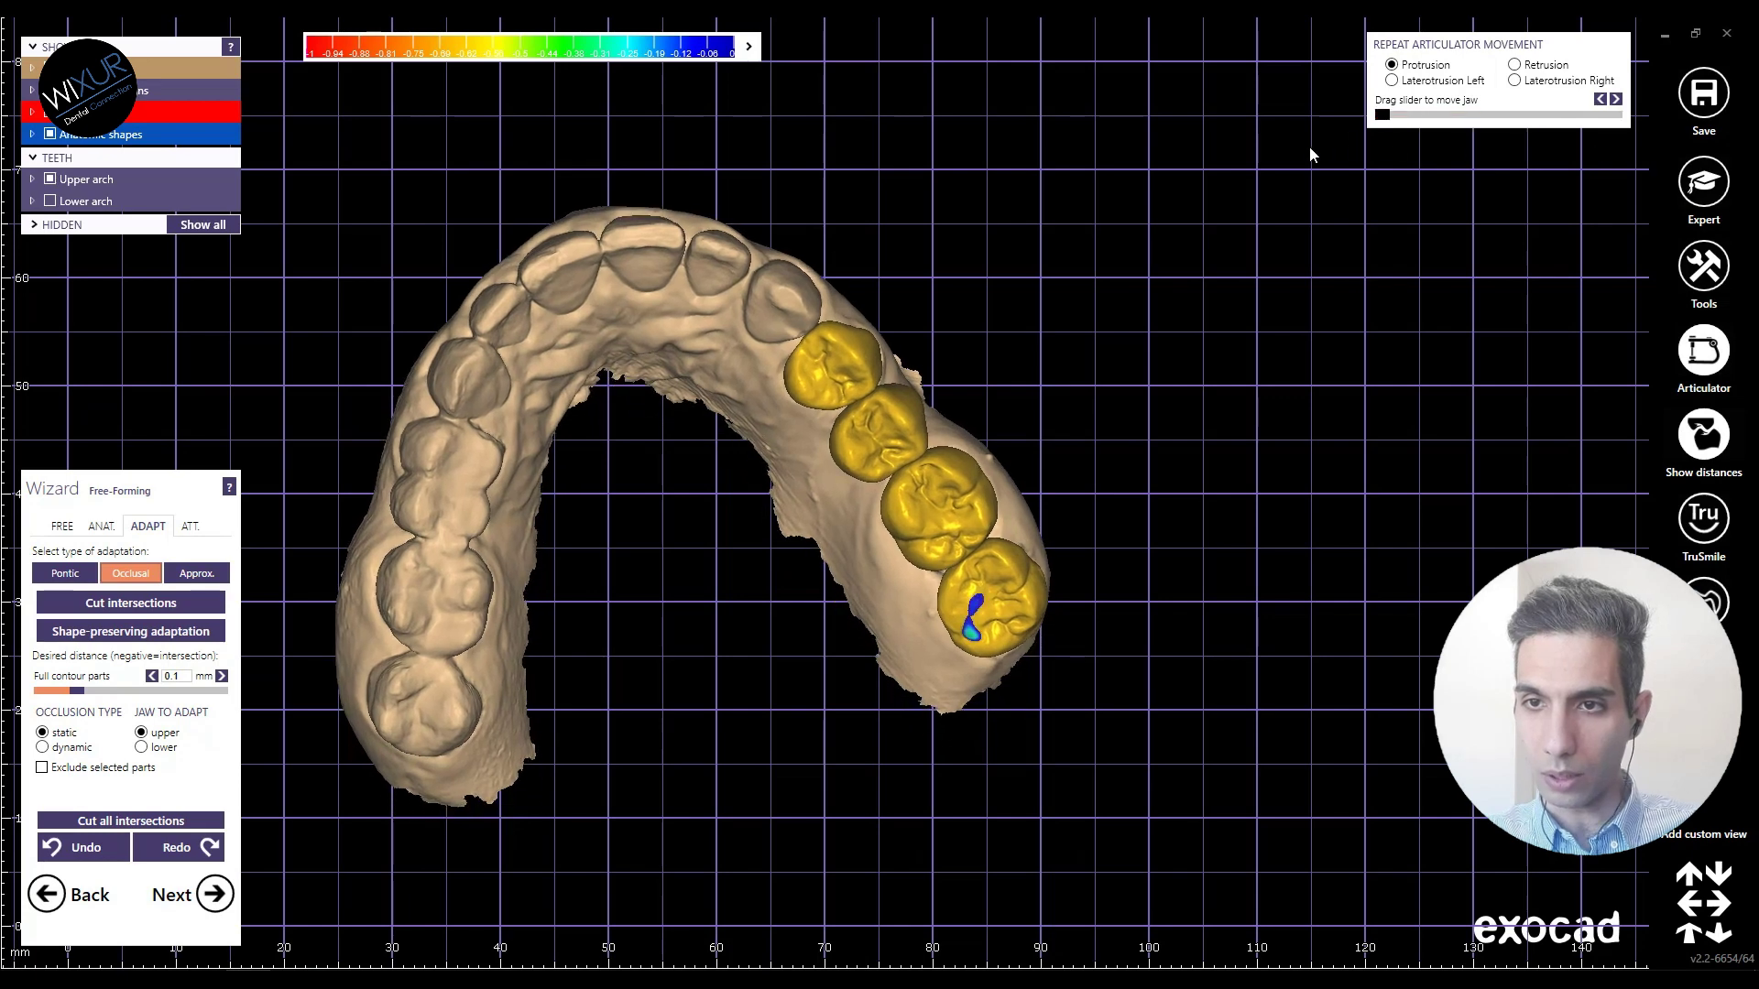
{"action": "left_click", "coordinate": [1515, 64]}
{"action": "left_click_drag", "start_coordinate": [1381, 116], "coordinate": [1432, 116]}
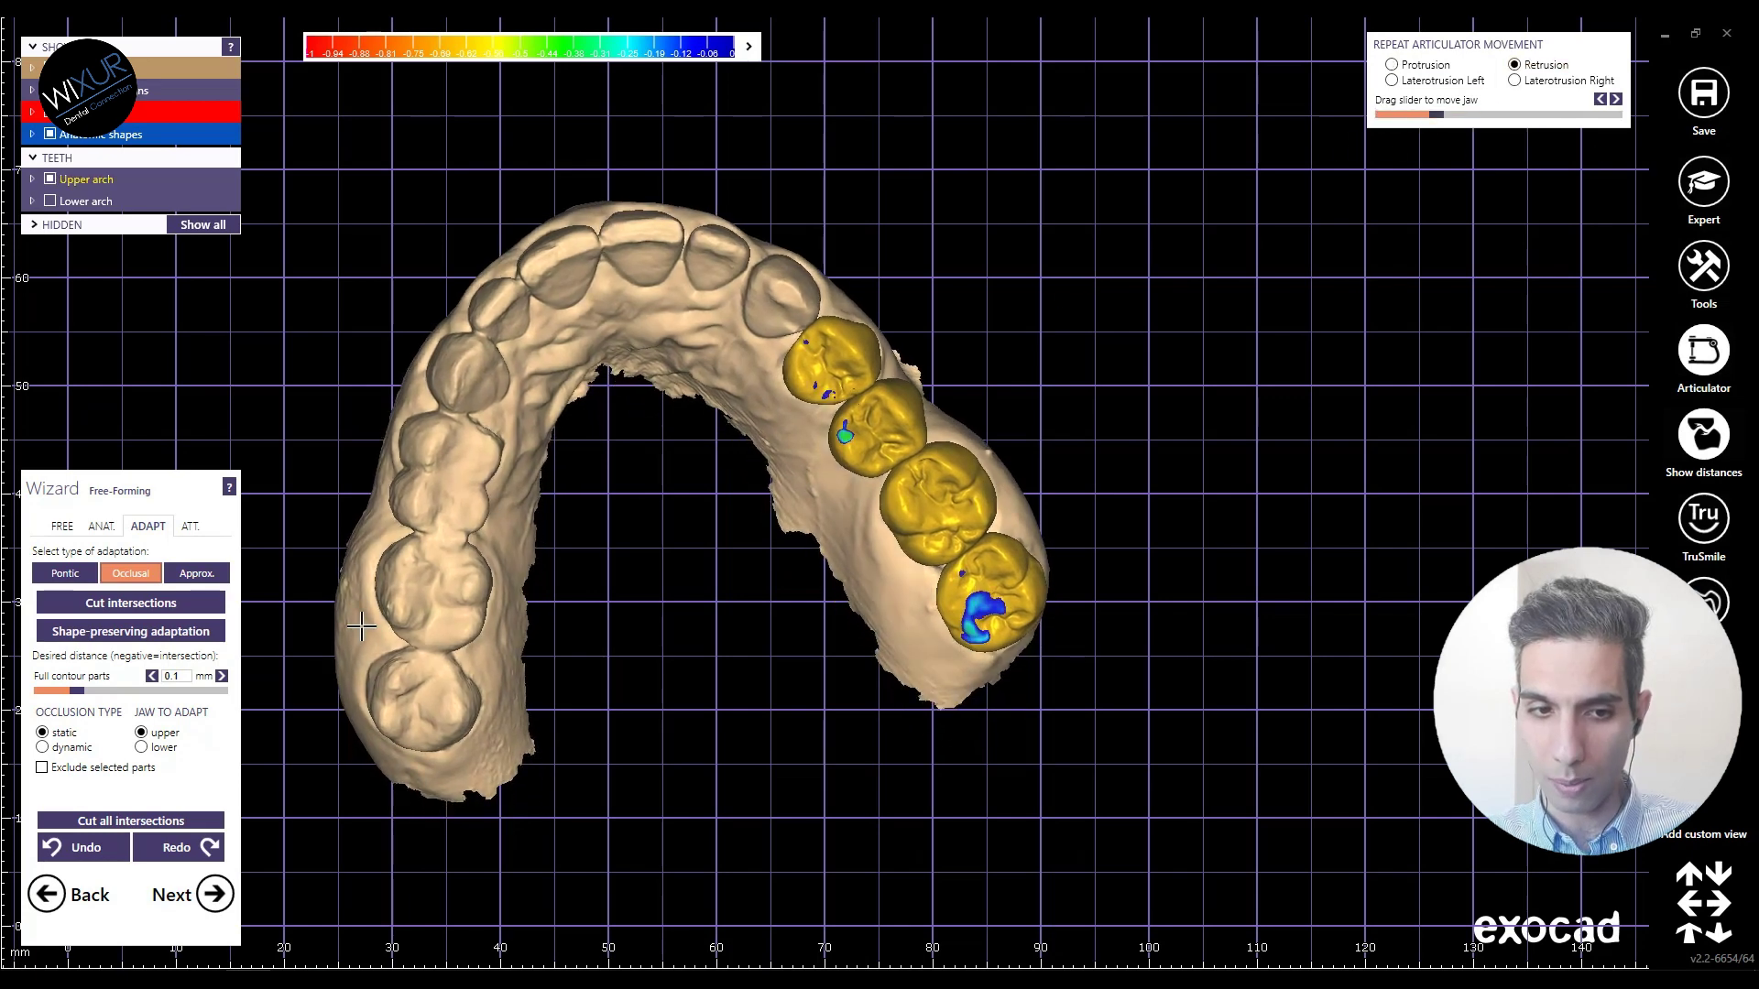
{"action": "left_click", "coordinate": [144, 822]}
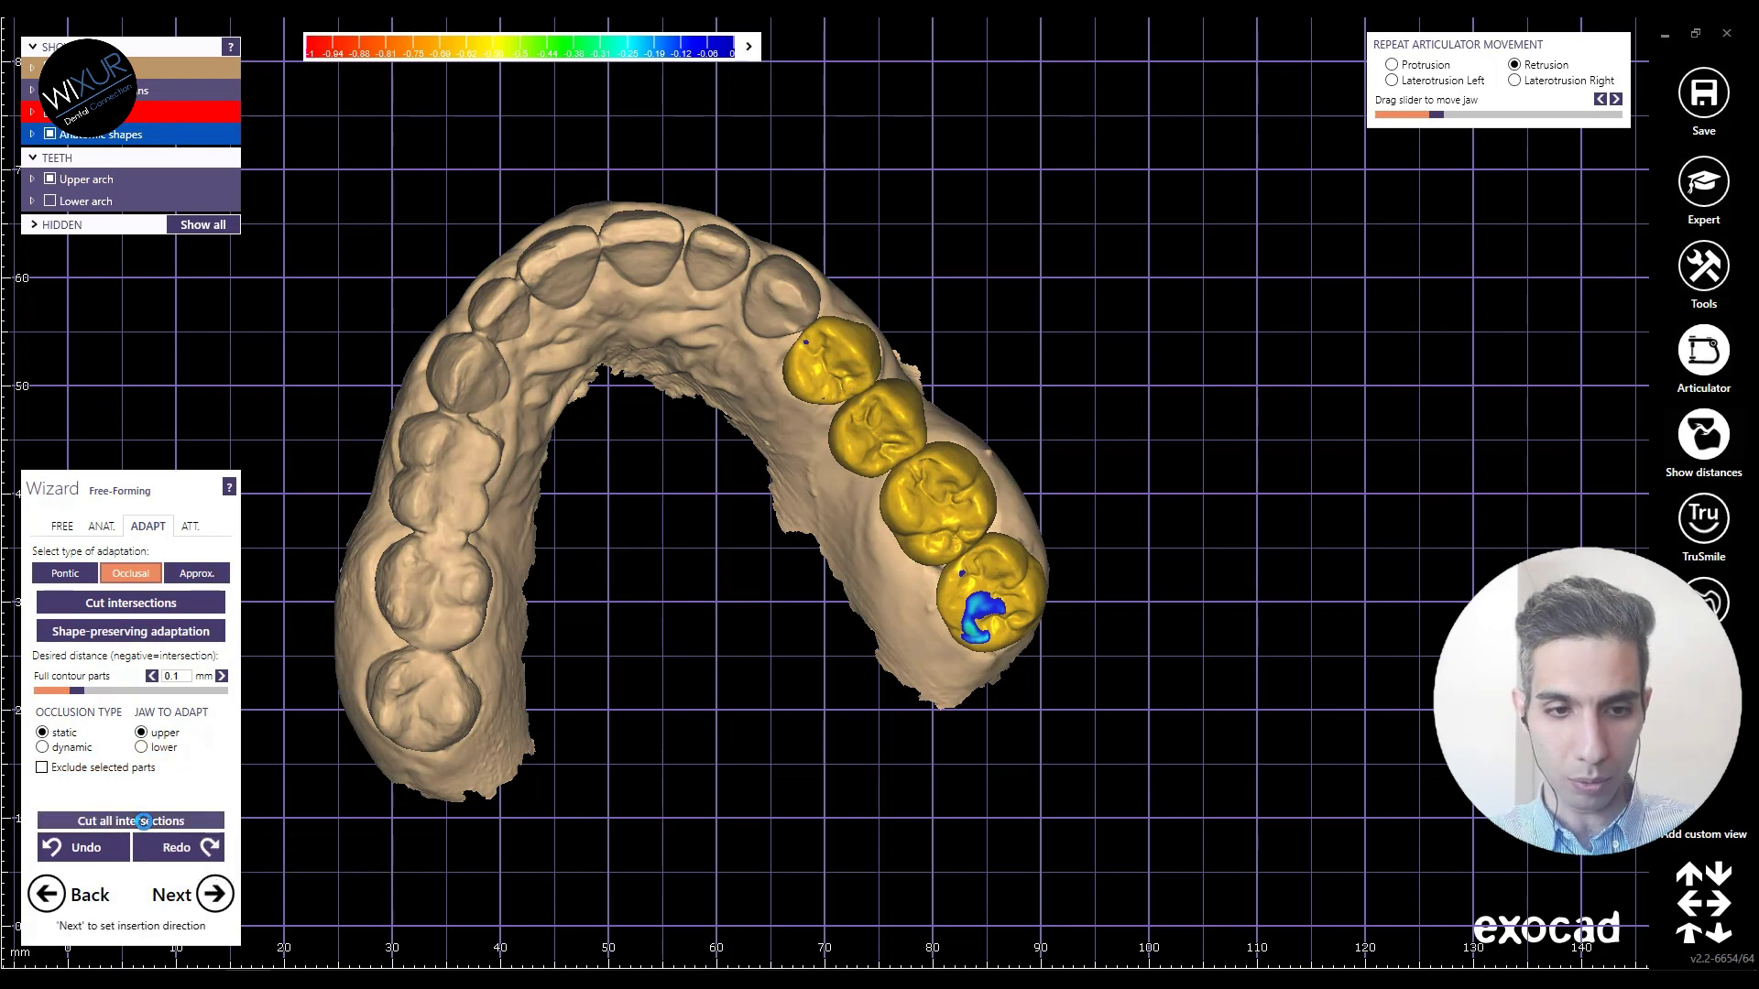
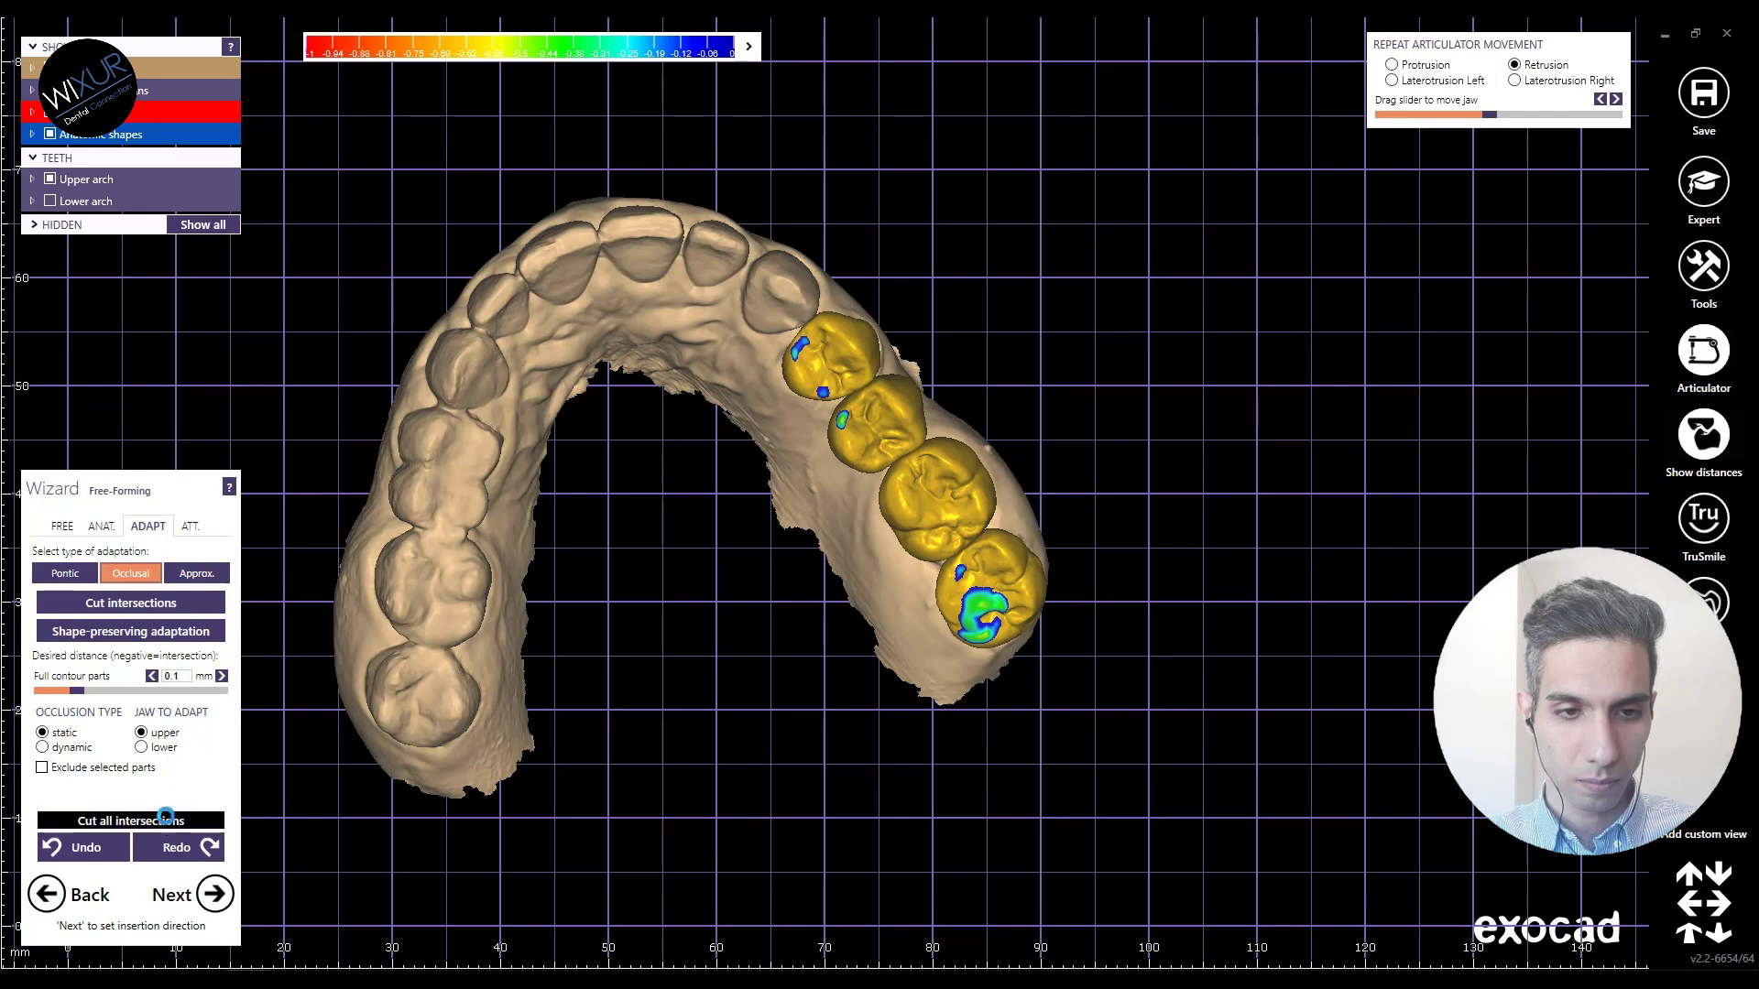
Step: Use the ANAT. presets to reshape the front crowns until their blue contact spots disappear
{"action": "right_click_drag", "start_coordinate": [811, 475], "coordinate": [797, 577]}
{"action": "scroll", "coordinate": [797, 577], "scroll_direction": "up", "scroll_amount": 4}
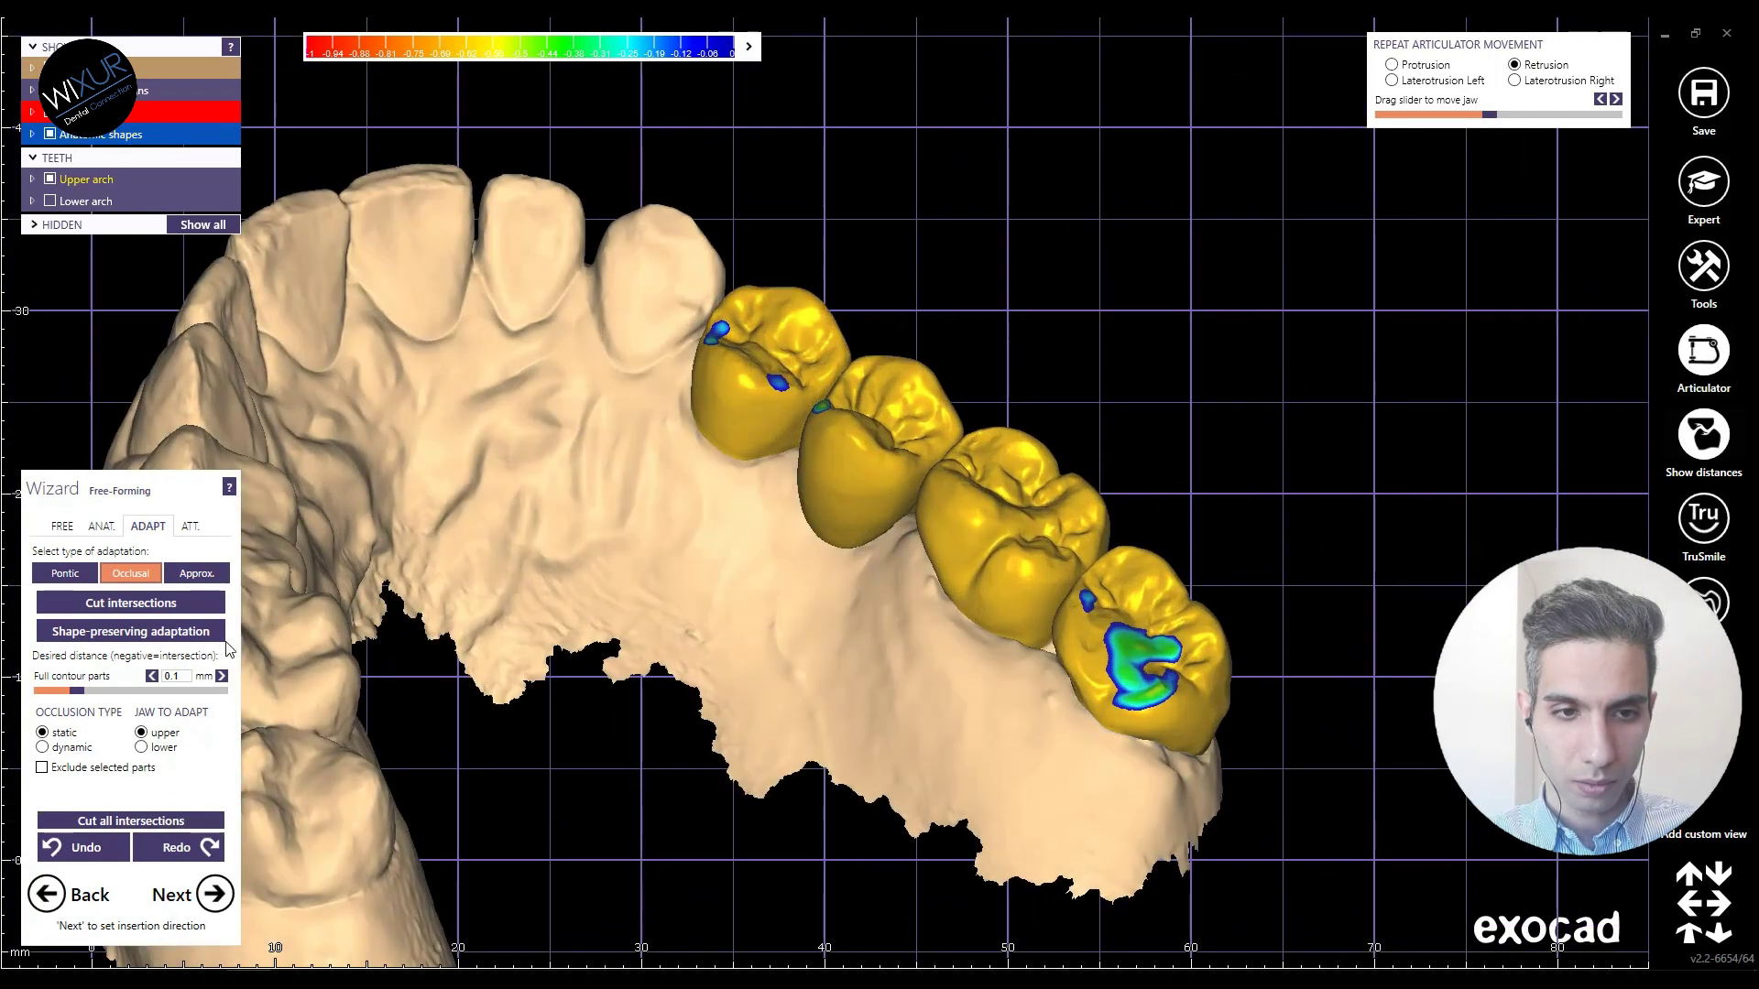
{"action": "left_click", "coordinate": [100, 526]}
{"action": "scroll", "coordinate": [863, 327], "scroll_direction": "up", "scroll_amount": 6}
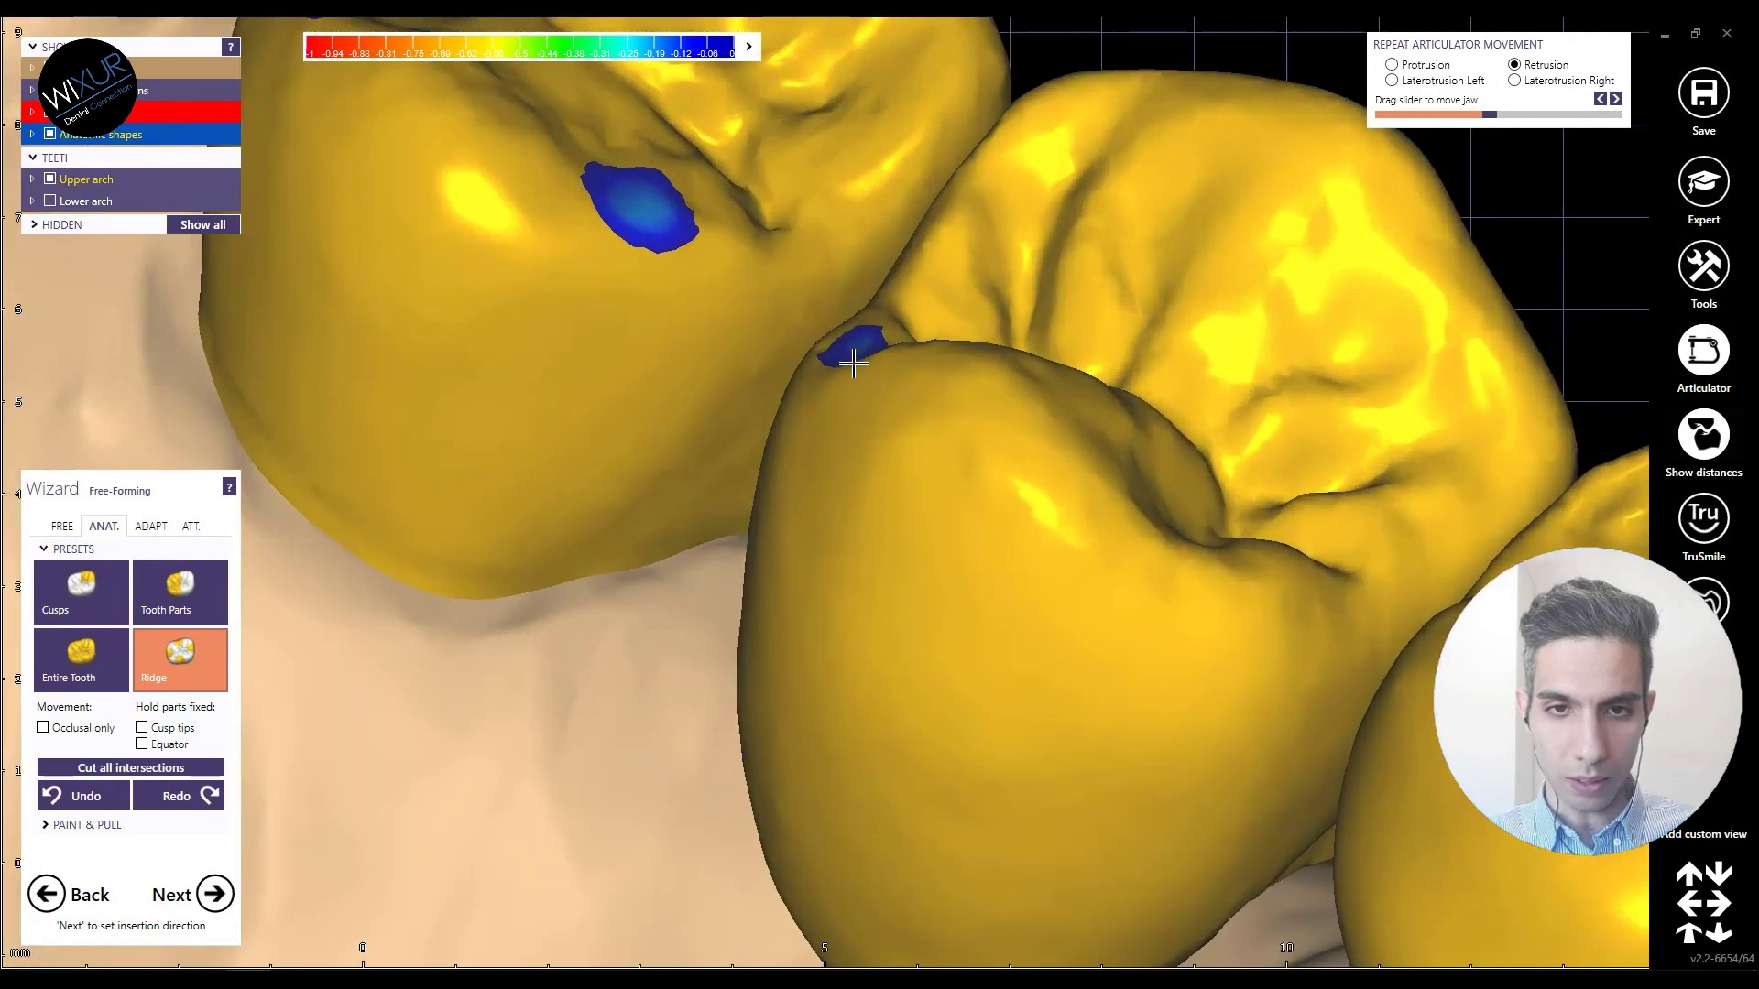
{"action": "left_click", "coordinate": [850, 359]}
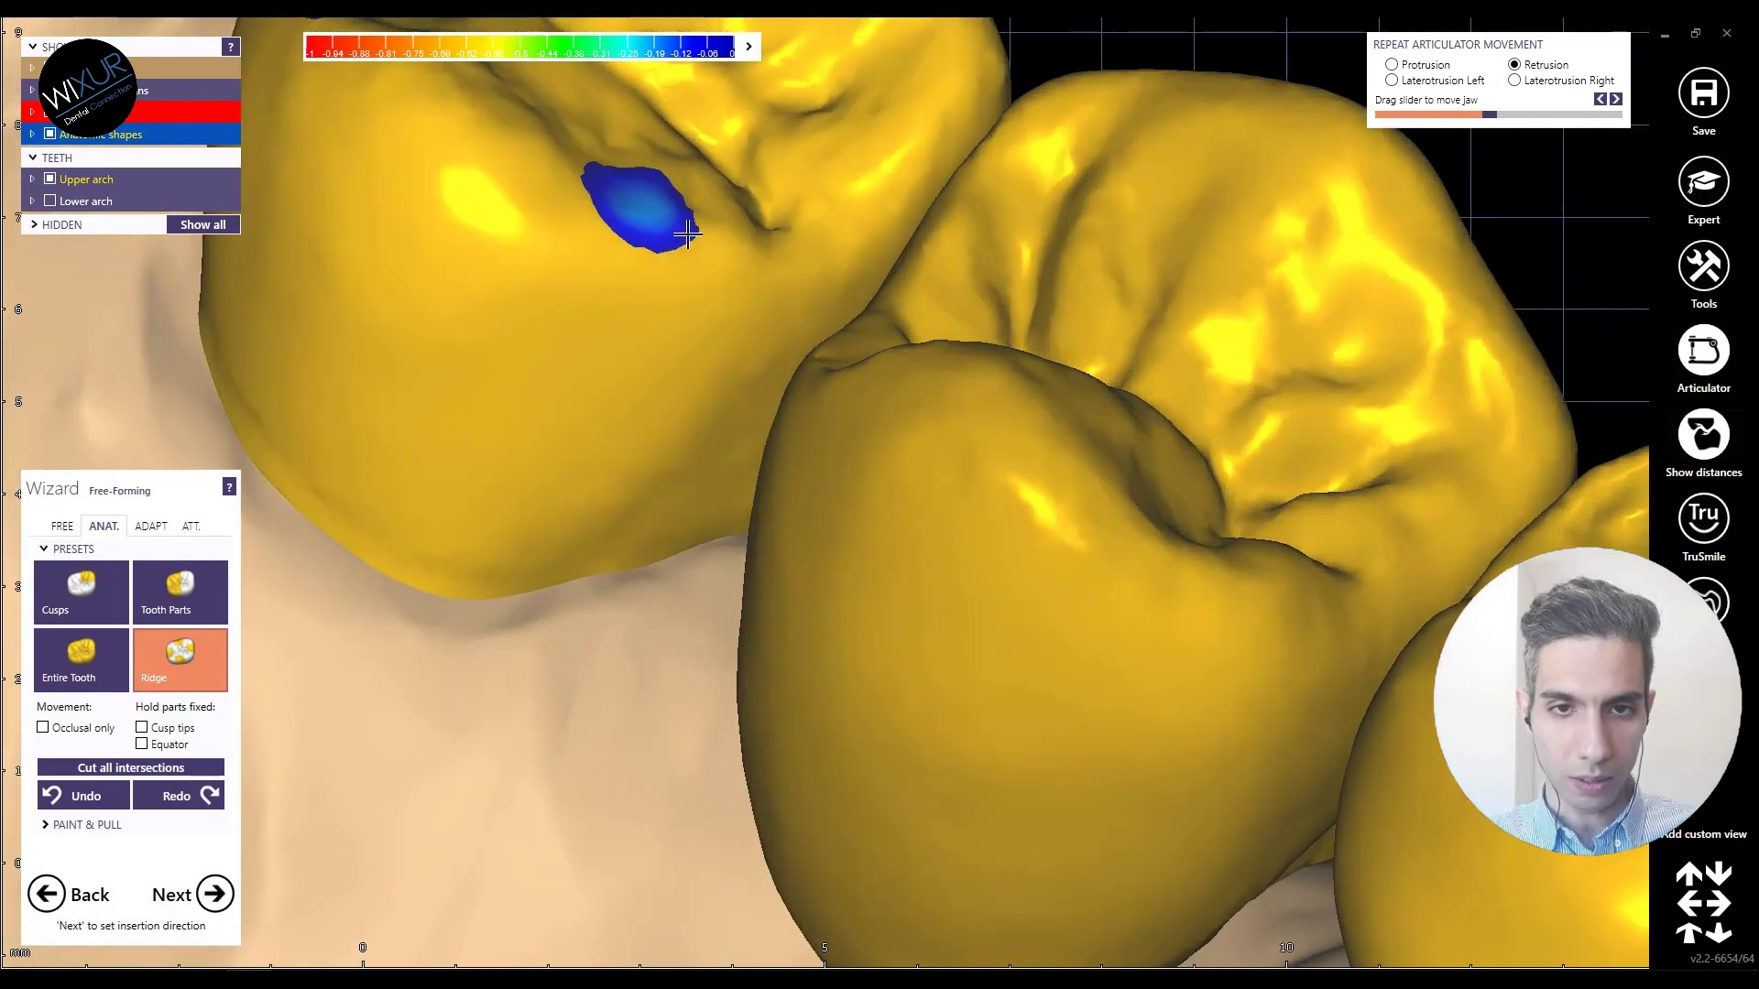
{"action": "left_click", "coordinate": [584, 211]}
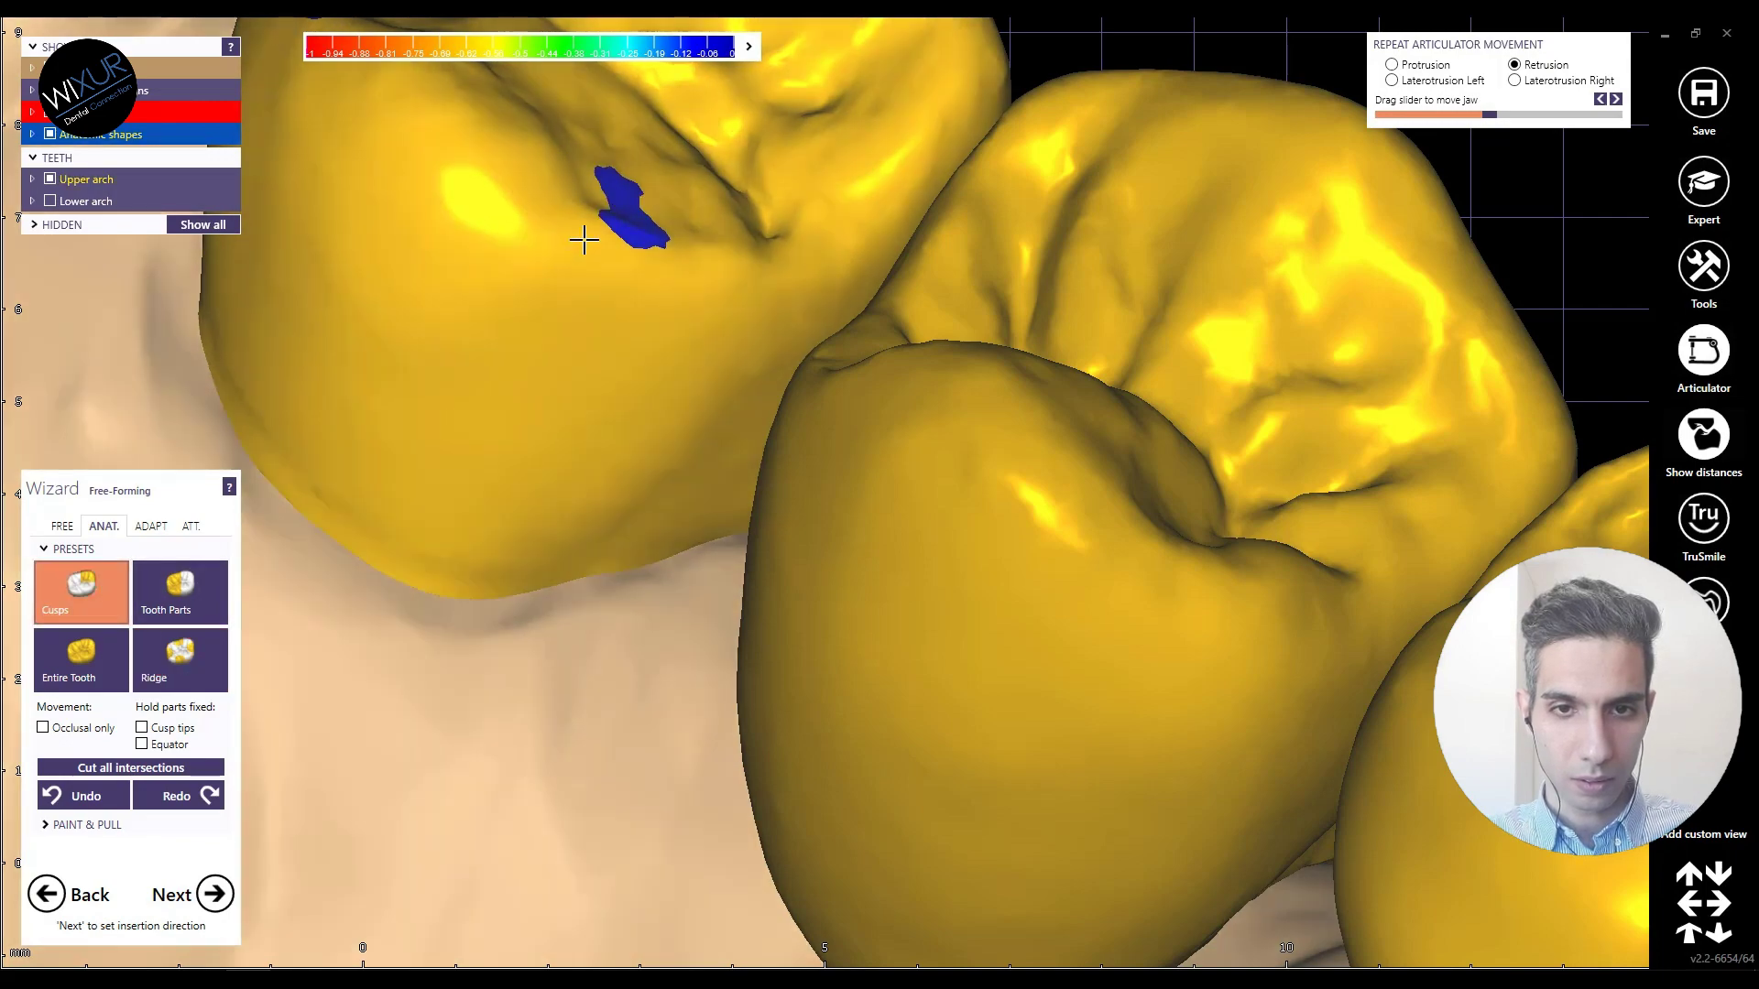
{"action": "left_click", "coordinate": [586, 229]}
{"action": "left_click", "coordinate": [608, 235]}
{"action": "scroll", "coordinate": [644, 376], "scroll_direction": "down", "scroll_amount": 6}
{"action": "right_click_drag", "start_coordinate": [645, 376], "coordinate": [785, 578]}
{"action": "scroll", "coordinate": [715, 383], "scroll_direction": "up", "scroll_amount": 6}
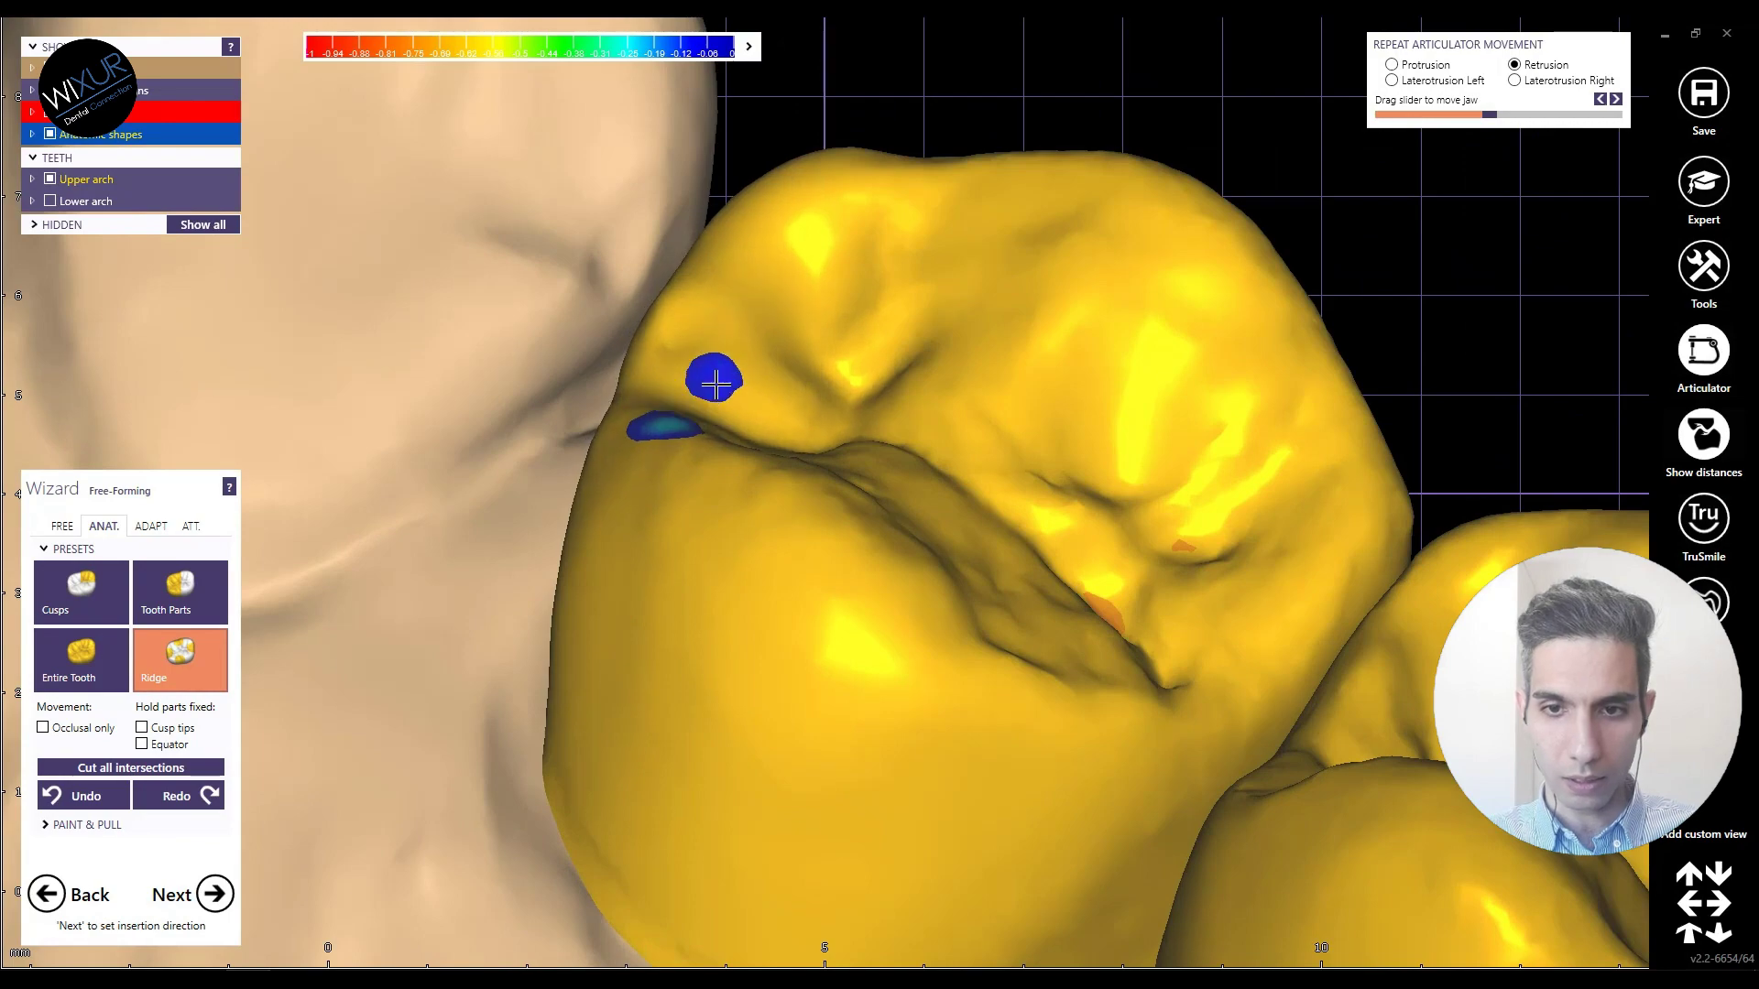
{"action": "left_click", "coordinate": [670, 452]}
{"action": "scroll", "coordinate": [670, 453], "scroll_direction": "down", "scroll_amount": 10}
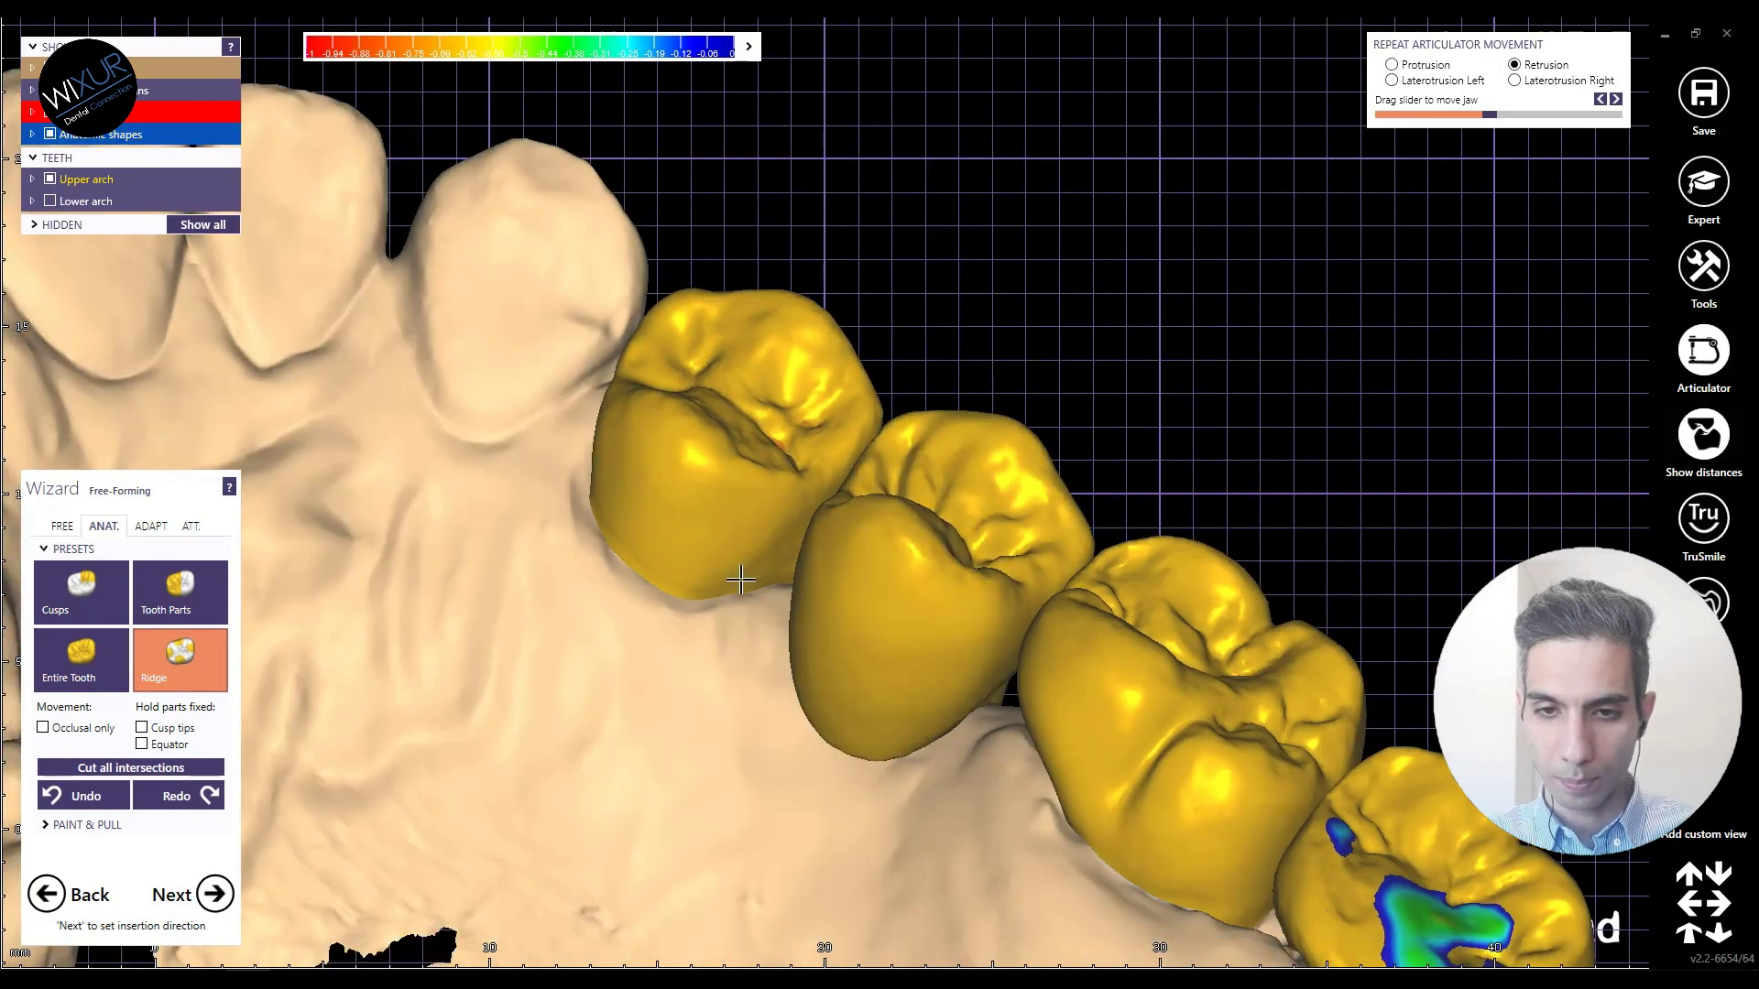
{"action": "scroll", "coordinate": [991, 597], "scroll_direction": "up", "scroll_amount": 5}
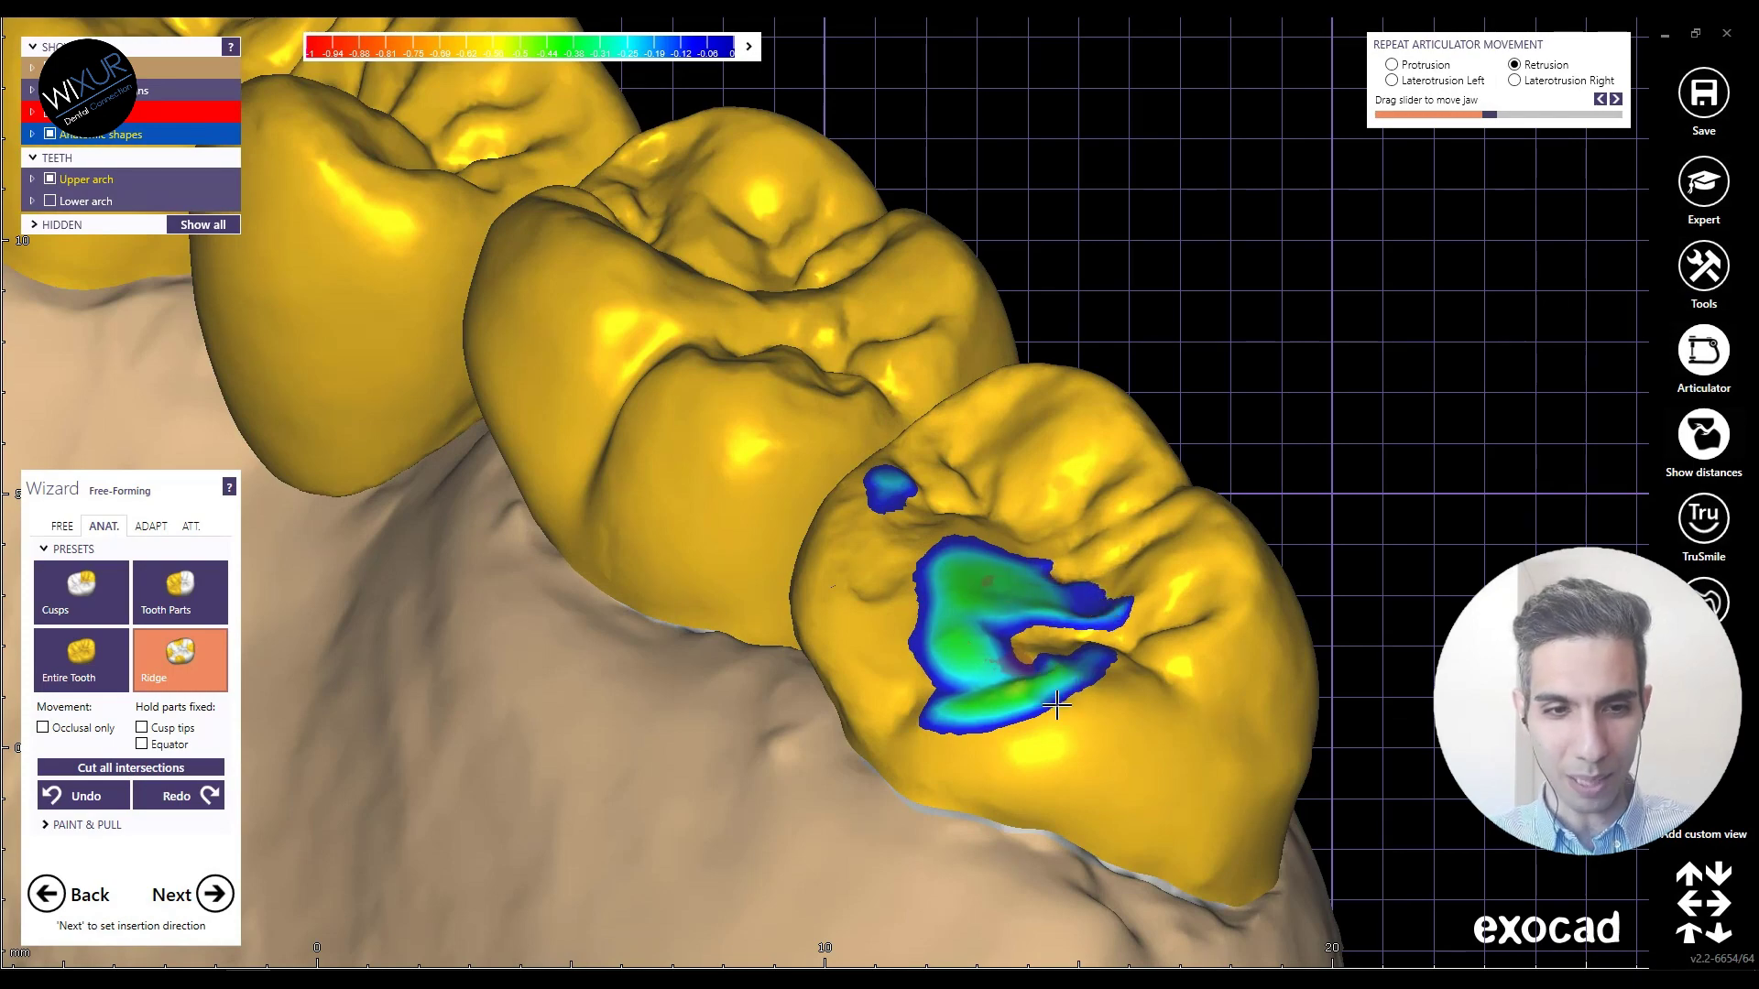
Step: Drag the last crown's cusps with the Cusps preset to shrink its contact area
{"action": "left_click", "coordinate": [79, 592]}
{"action": "right_click_drag", "start_coordinate": [999, 678], "coordinate": [1001, 612]}
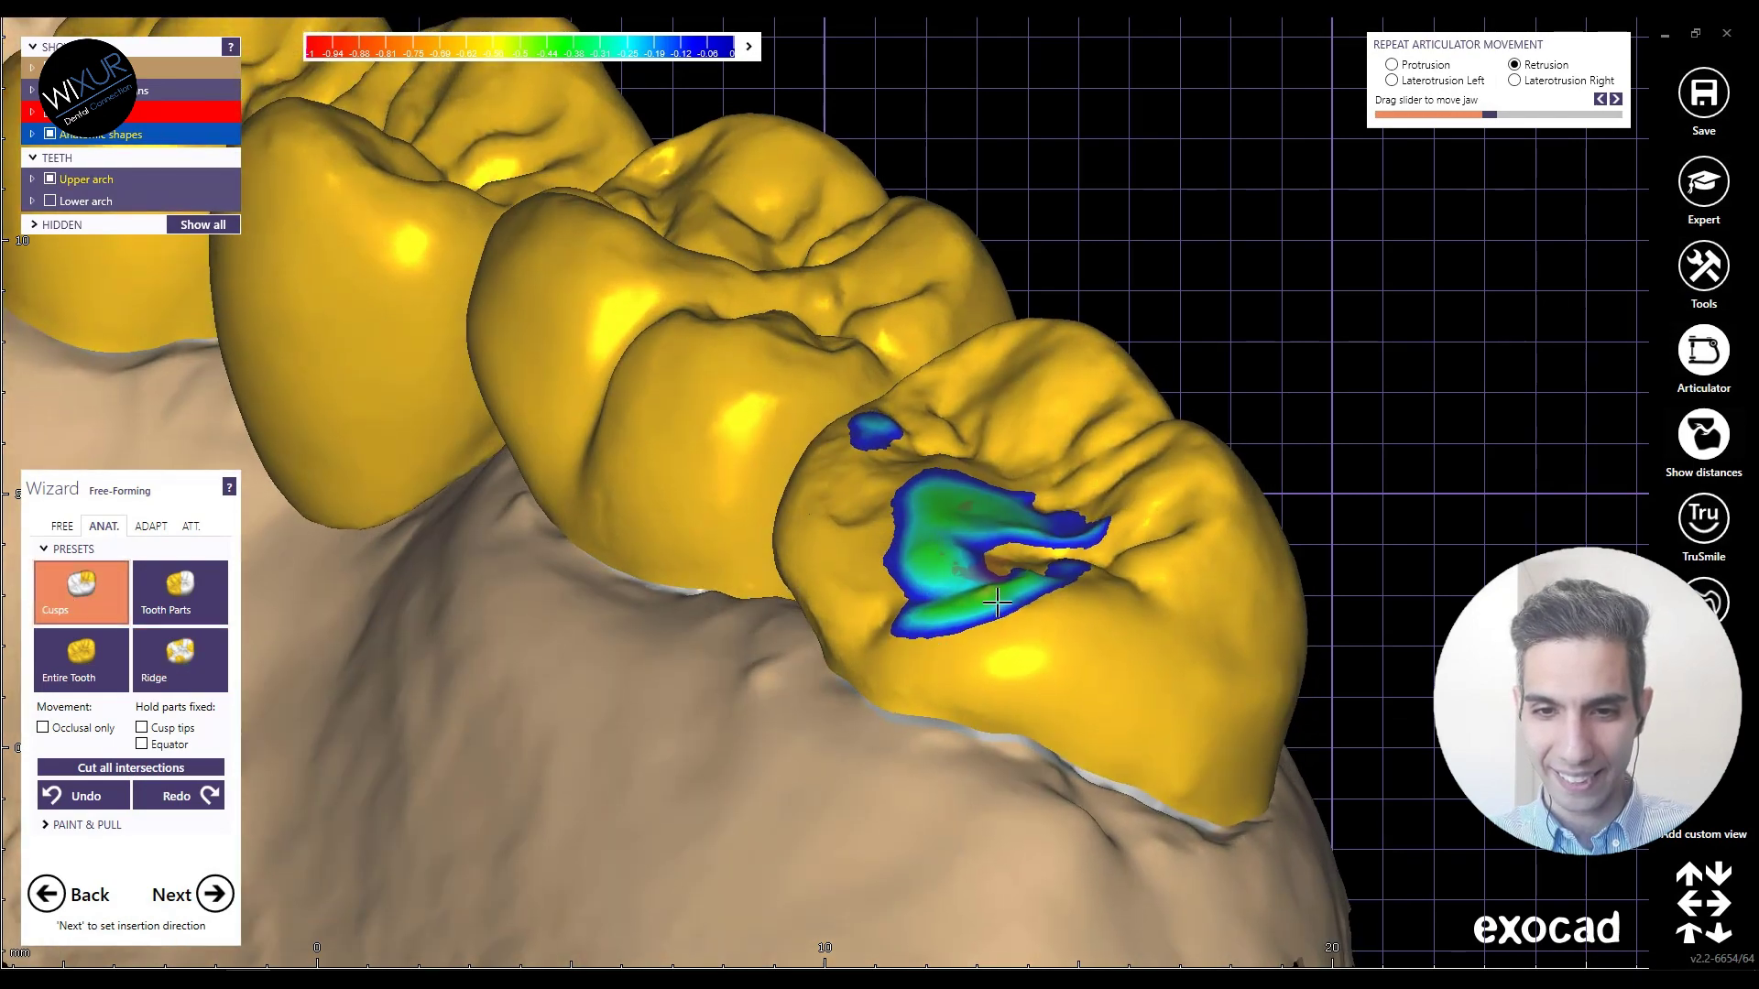
{"action": "left_click_drag", "start_coordinate": [953, 613], "coordinate": [953, 621]}
{"action": "left_click_drag", "start_coordinate": [891, 449], "coordinate": [878, 436]}
{"action": "scroll", "coordinate": [878, 444], "scroll_direction": "down", "scroll_amount": 3}
{"action": "right_click_drag", "start_coordinate": [878, 444], "coordinate": [895, 537]}
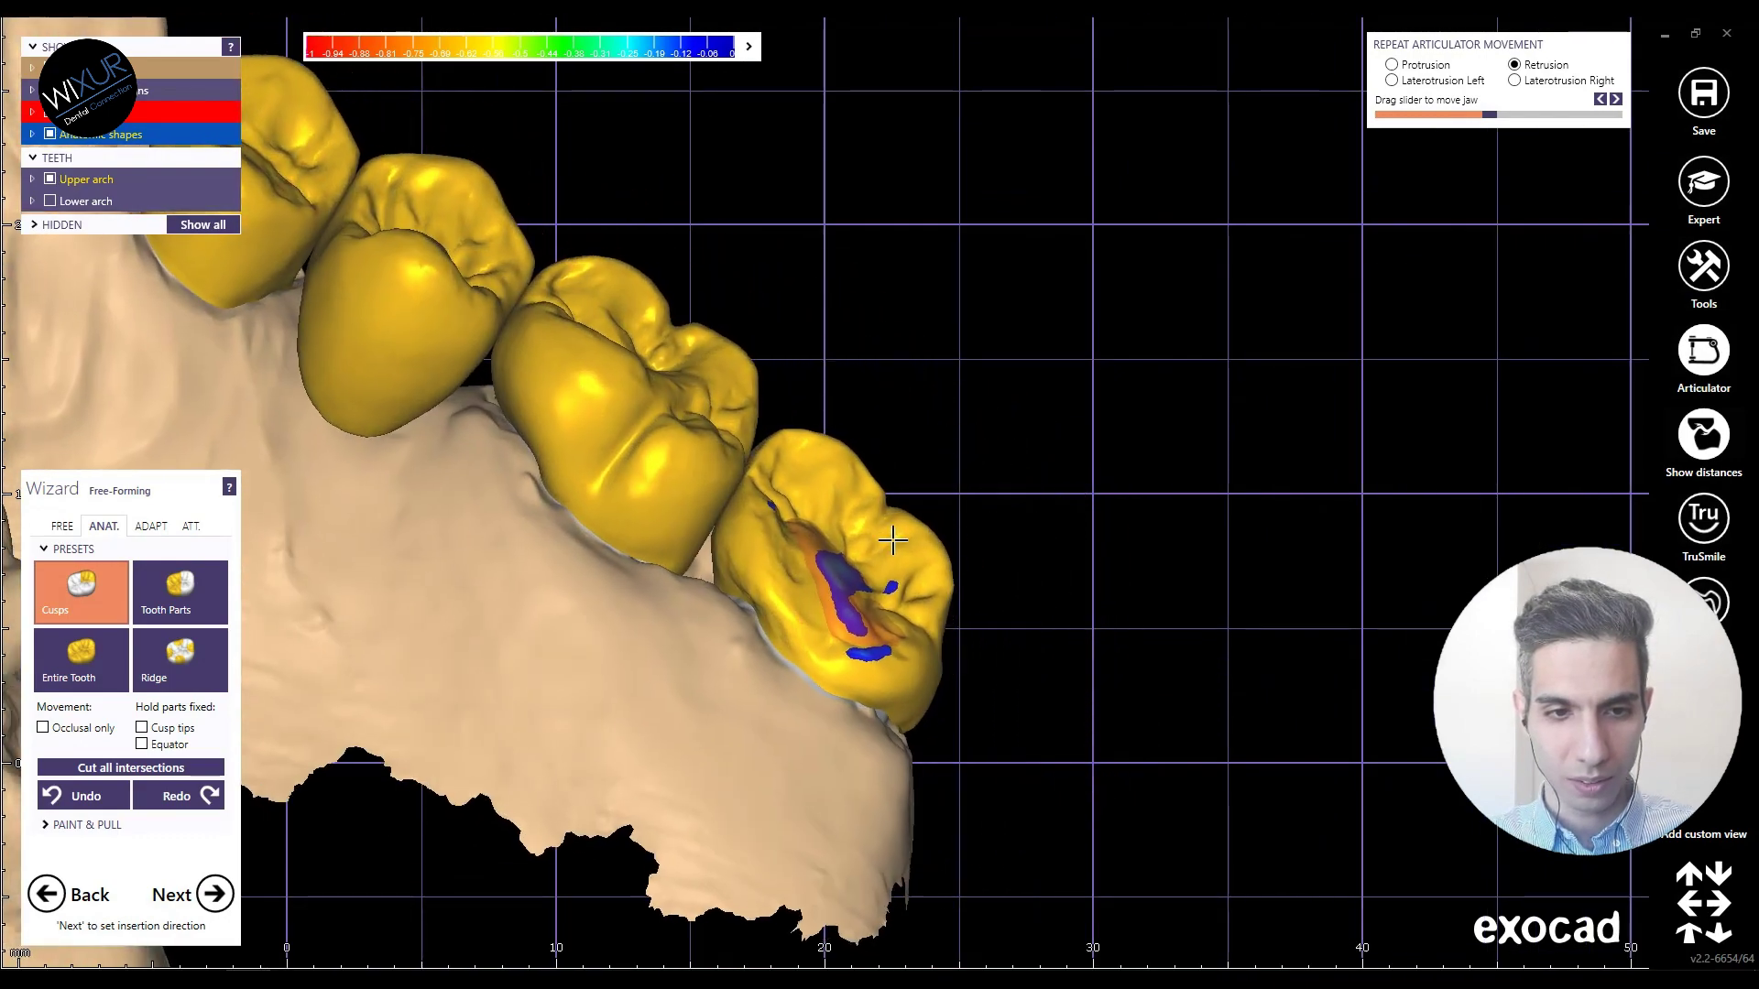
Step: Check retrusion contacts on the articulator slider, then run ADAPT's Cut intersections on the last crown
{"action": "left_click", "coordinate": [63, 525]}
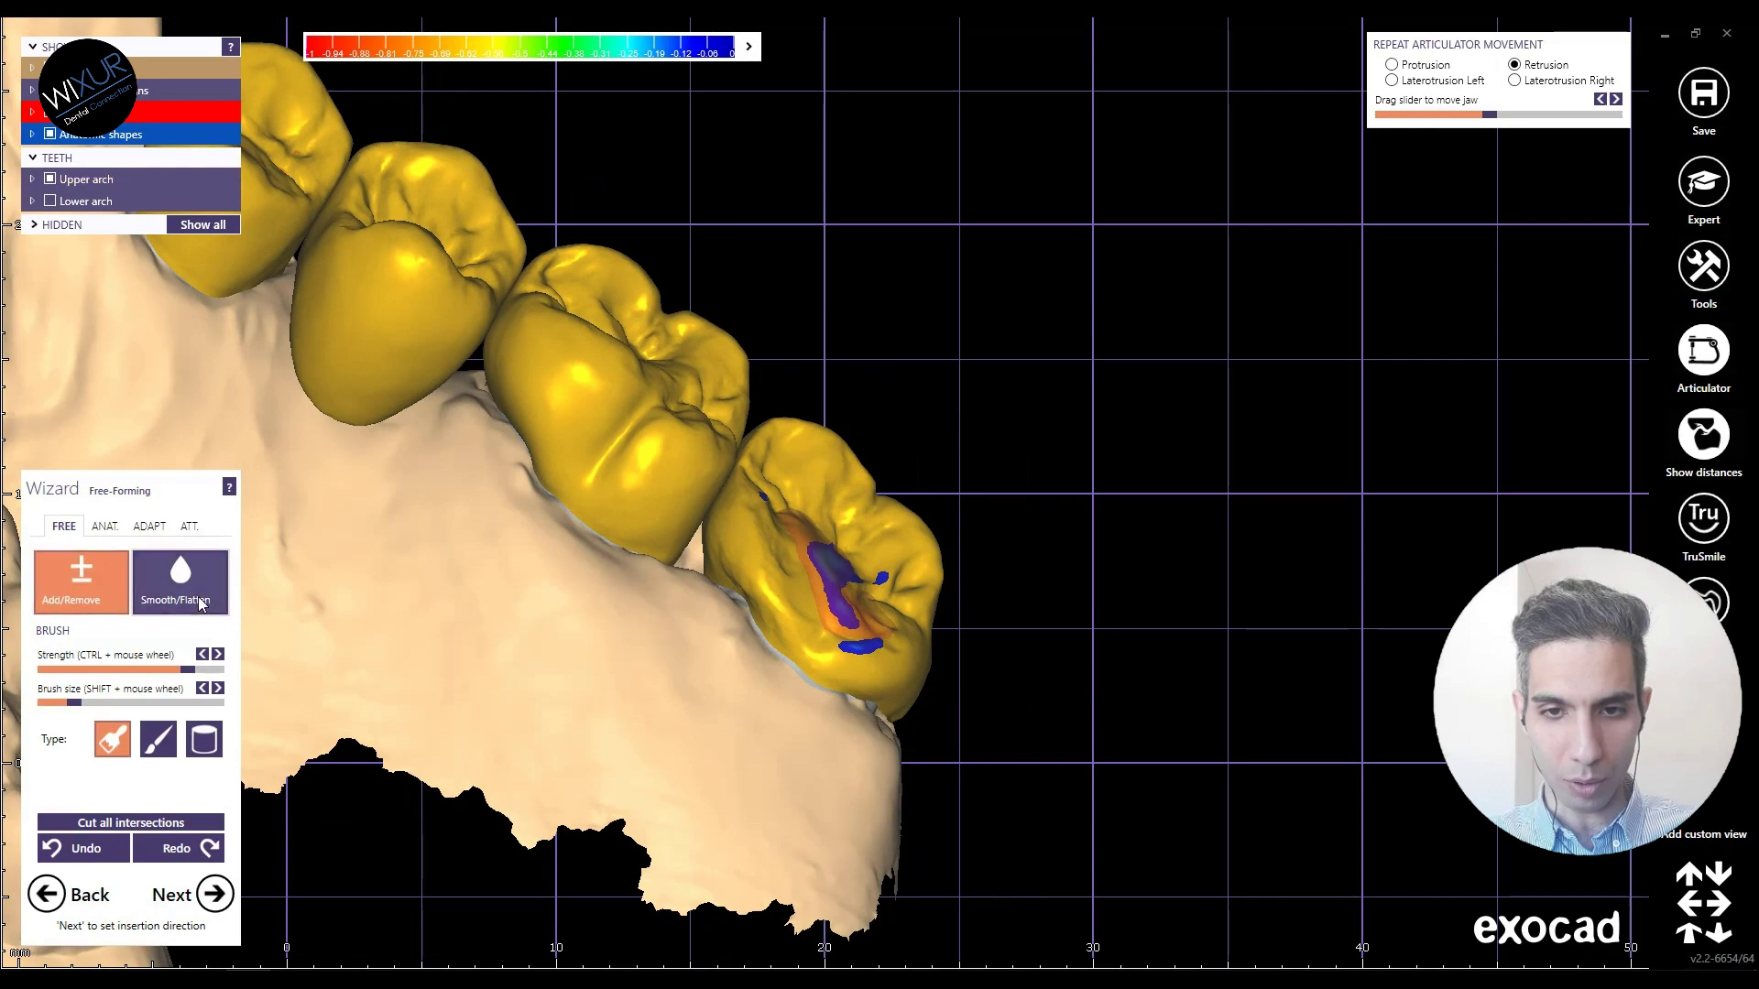
{"action": "scroll", "coordinate": [706, 656], "scroll_direction": "up", "scroll_amount": 5}
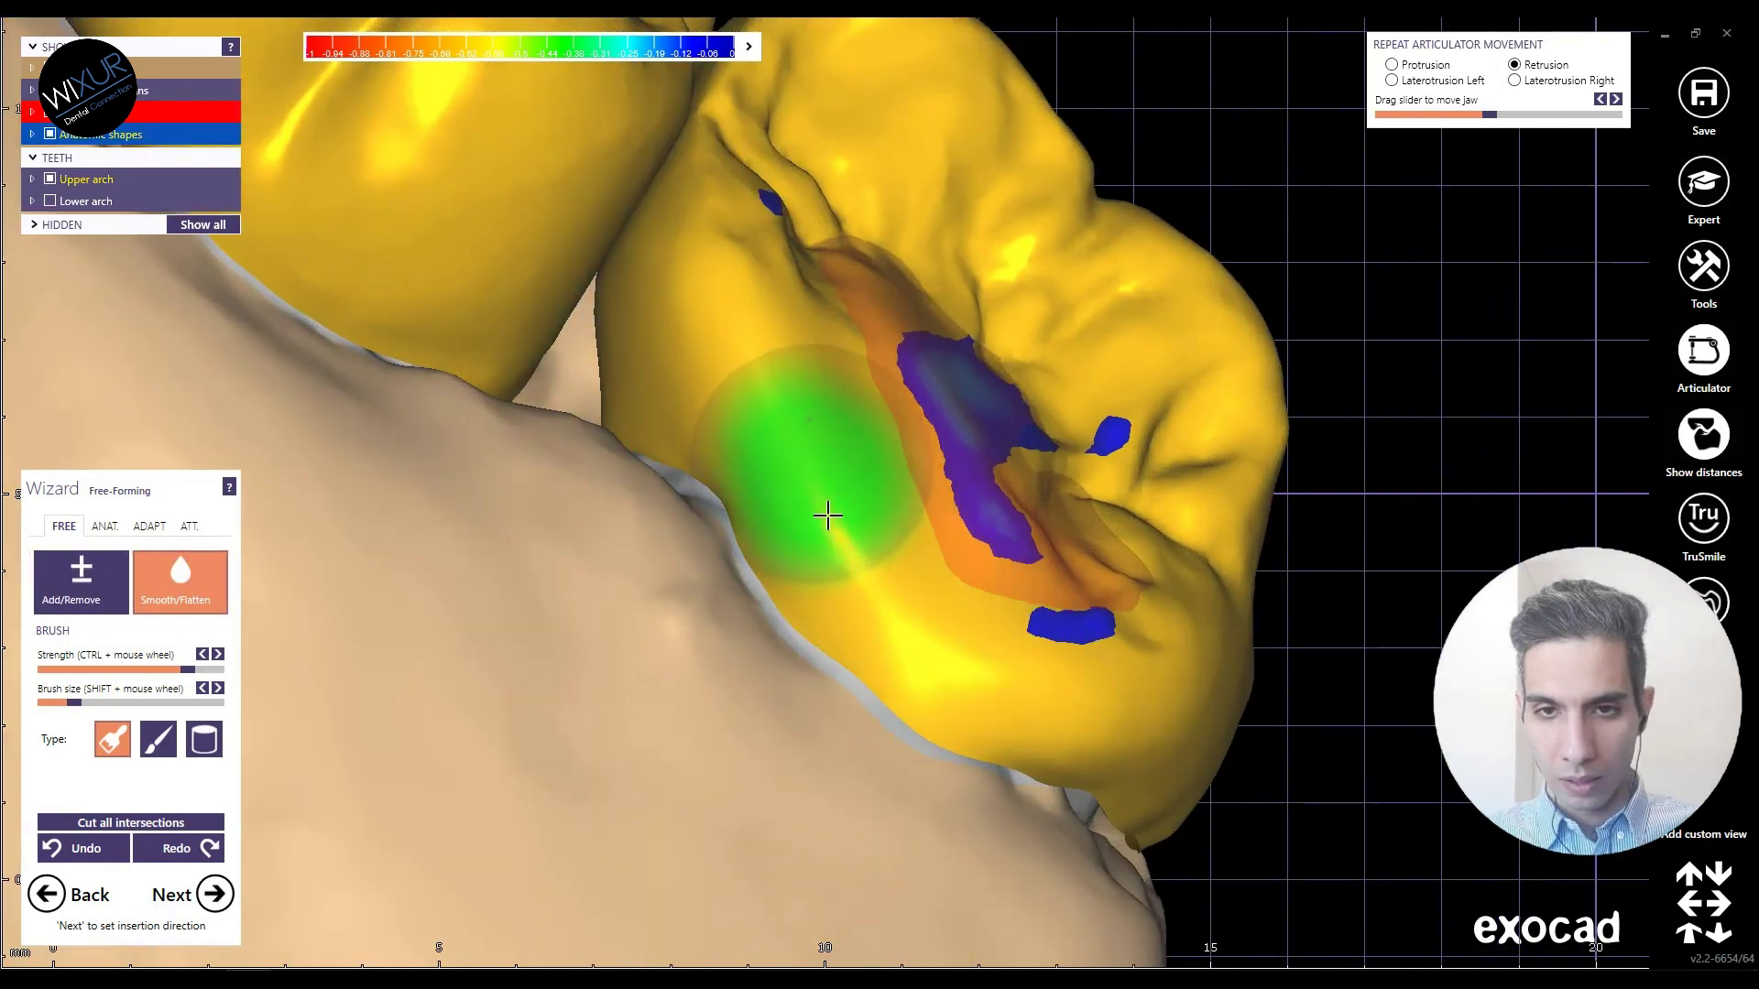
{"action": "scroll", "coordinate": [856, 581], "scroll_direction": "down", "scroll_amount": 5}
{"action": "scroll", "coordinate": [841, 721], "scroll_direction": "down", "scroll_amount": 5}
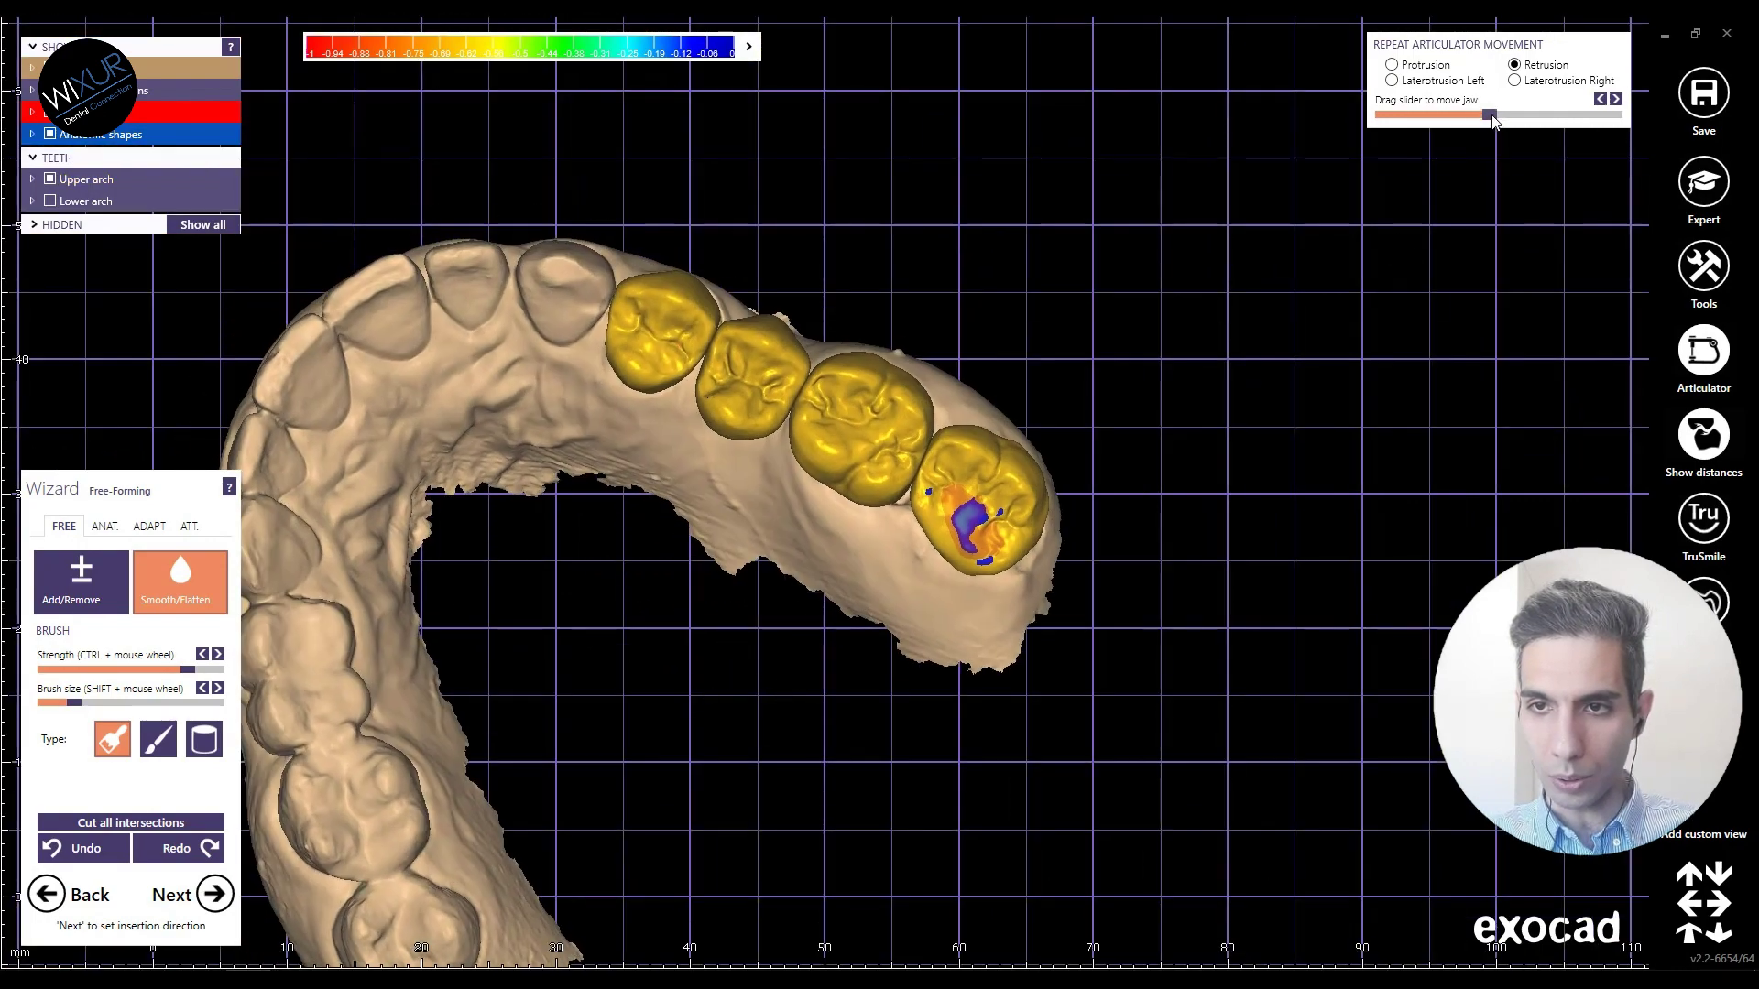
{"action": "left_click_drag", "start_coordinate": [1491, 117], "coordinate": [1539, 121]}
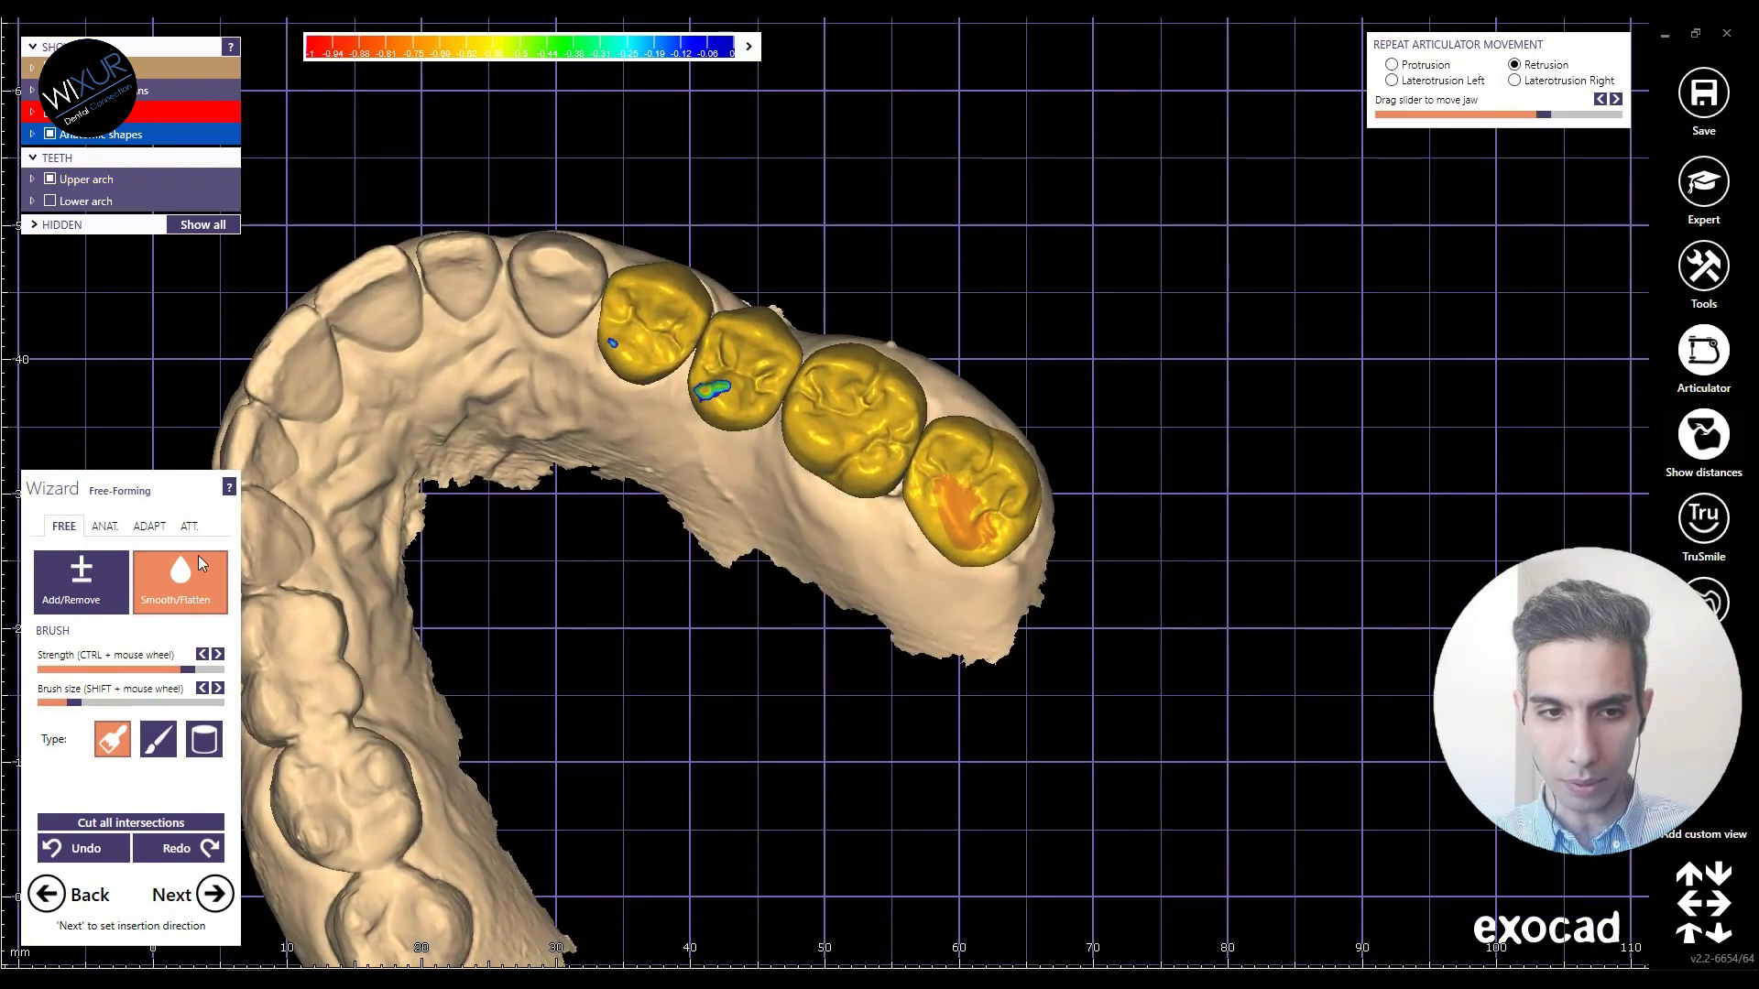
{"action": "left_click", "coordinate": [148, 526]}
{"action": "left_click", "coordinate": [153, 607]}
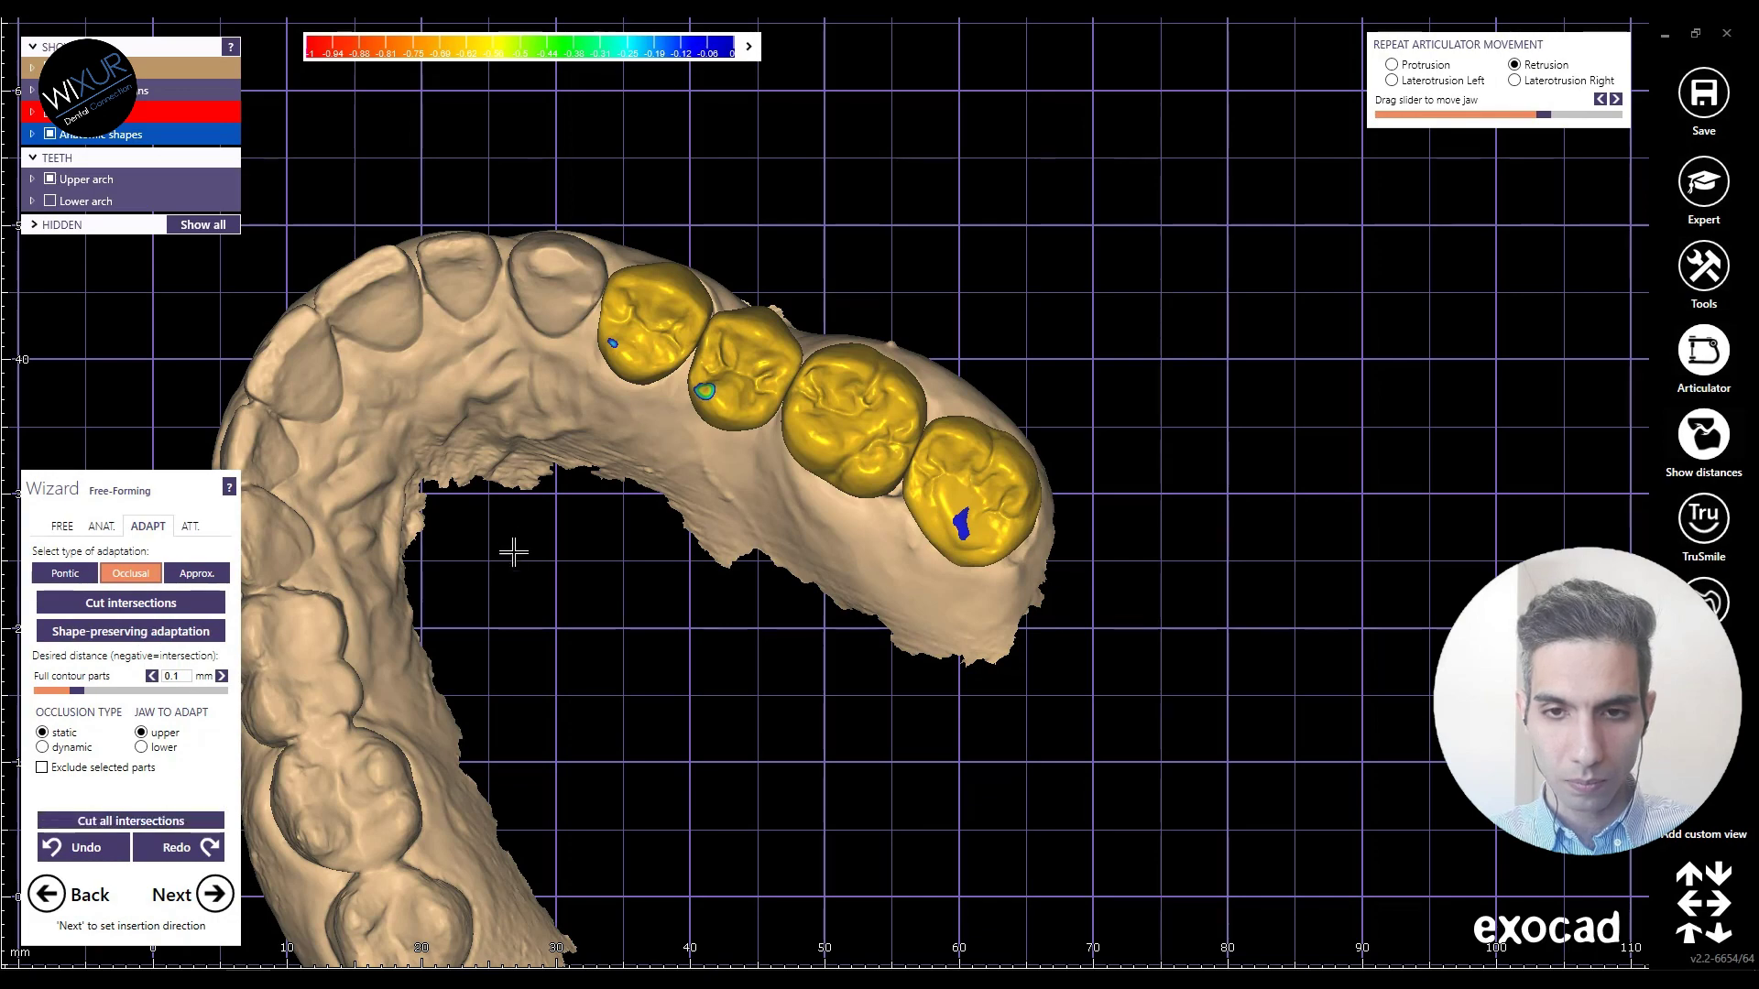
Step: Check retrusion, then reshape the first crown's cusp with the ANAT. Cusps preset to reduce contact
{"action": "right_click_drag", "start_coordinate": [513, 556], "coordinate": [523, 531]}
{"action": "left_click", "coordinate": [101, 527]}
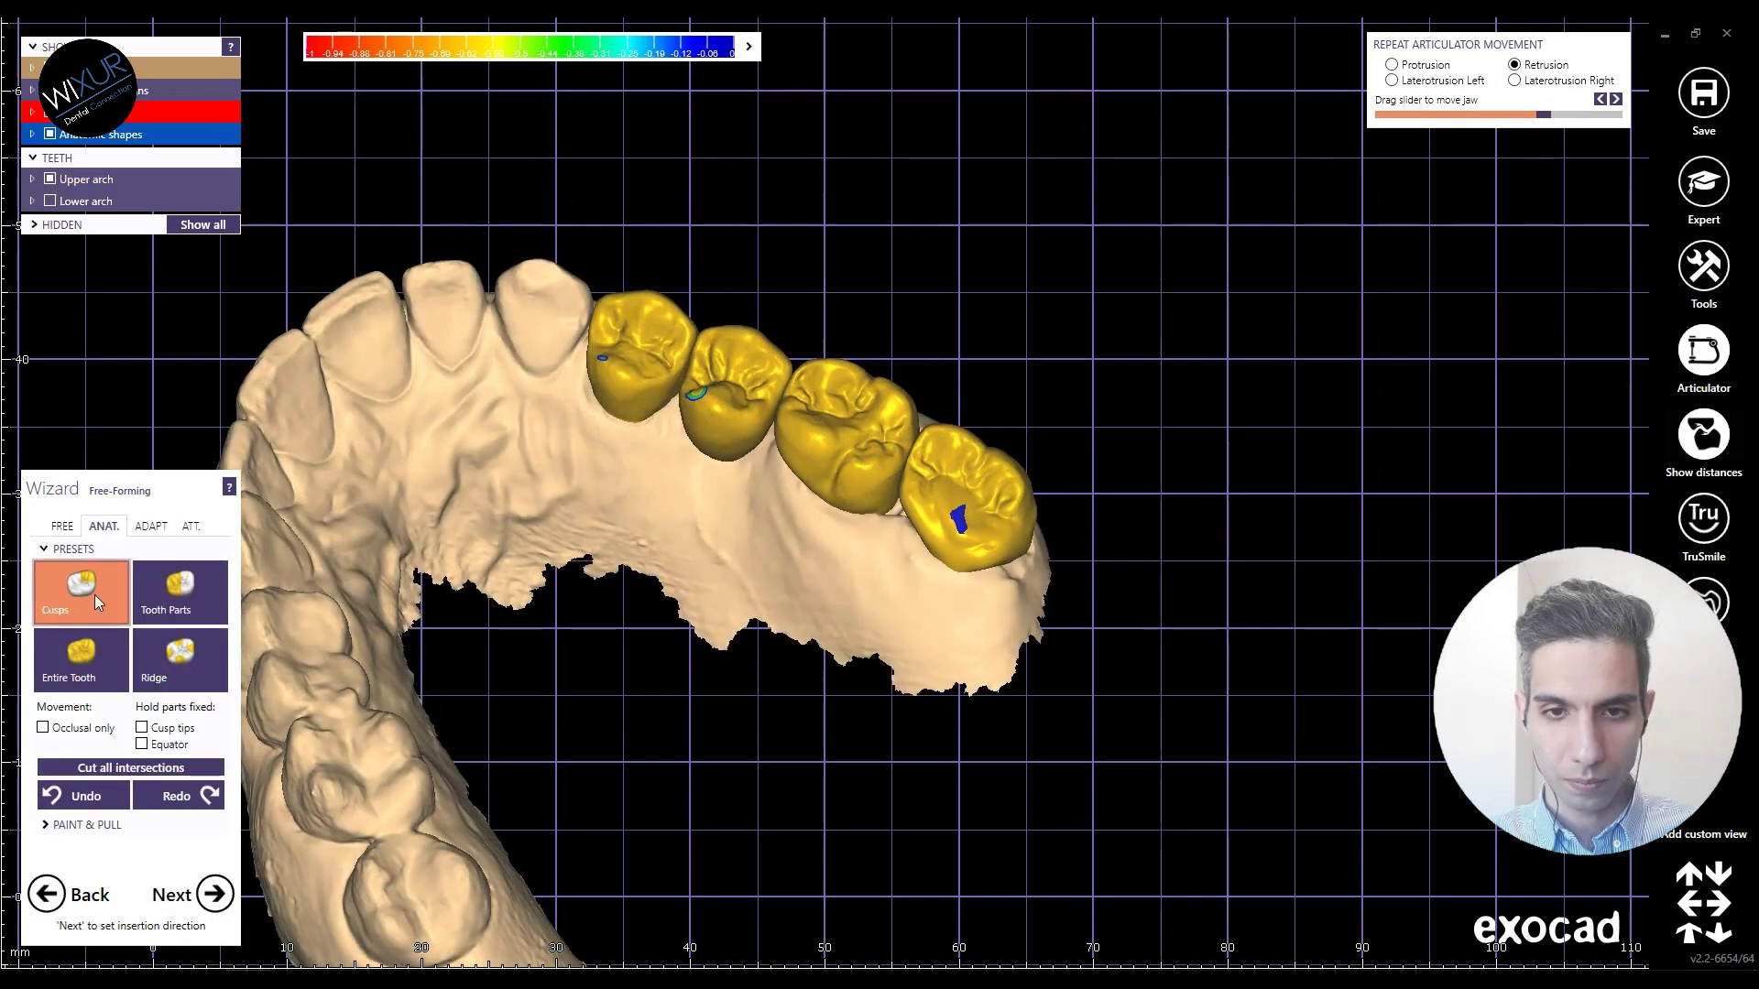
{"action": "scroll", "coordinate": [689, 430], "scroll_direction": "up", "scroll_amount": 5}
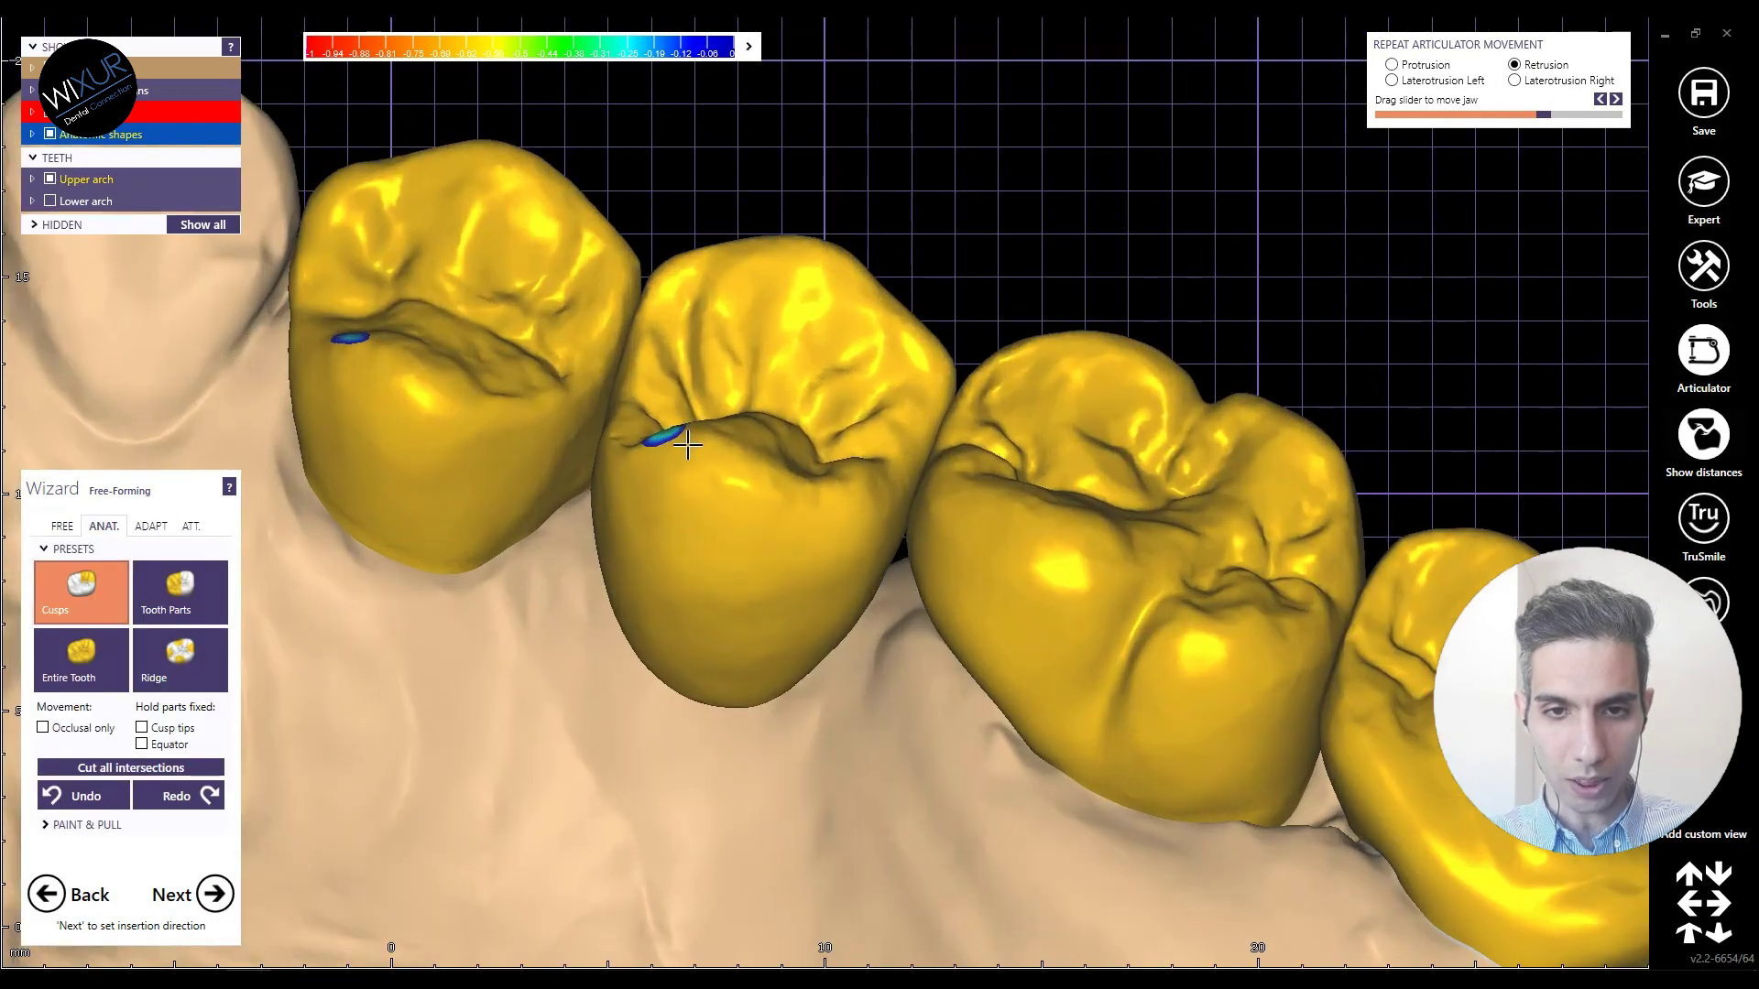
{"action": "scroll", "coordinate": [689, 453], "scroll_direction": "down", "scroll_amount": 4}
{"action": "right_click_drag", "start_coordinate": [689, 453], "coordinate": [1125, 200]}
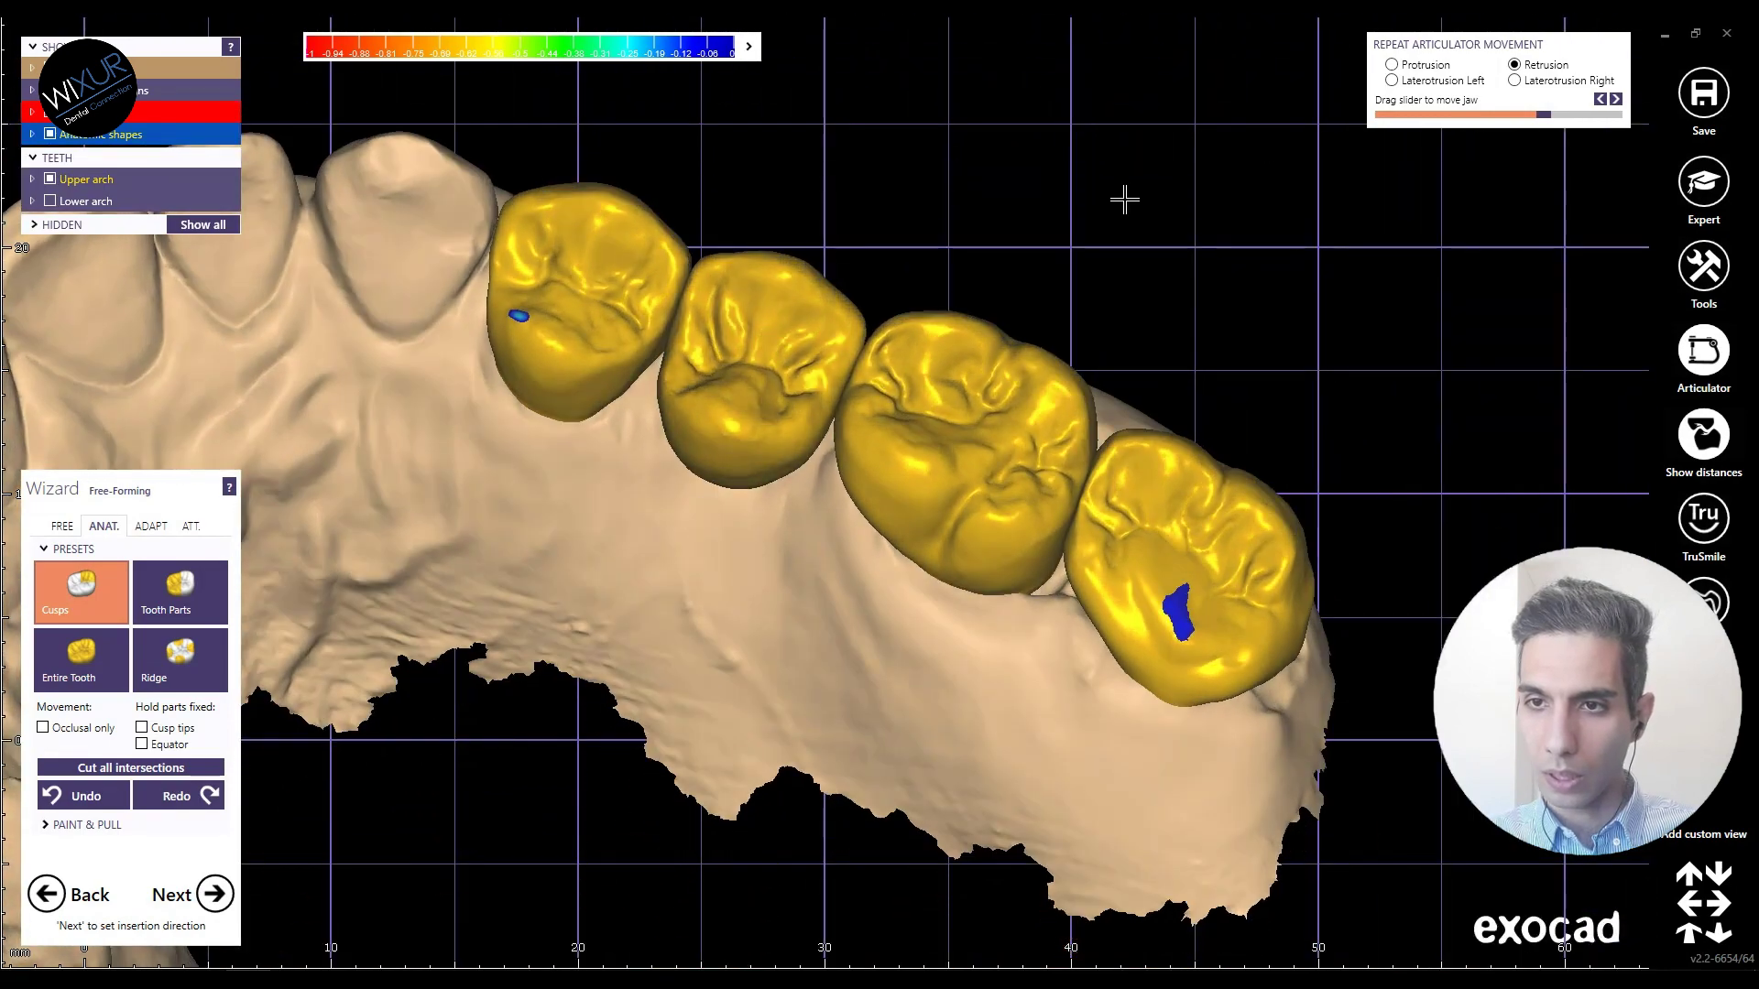
{"action": "left_click_drag", "start_coordinate": [1545, 115], "coordinate": [1612, 117]}
{"action": "right_click_drag", "start_coordinate": [842, 399], "coordinate": [641, 476]}
{"action": "scroll", "coordinate": [650, 489], "scroll_direction": "up", "scroll_amount": 3}
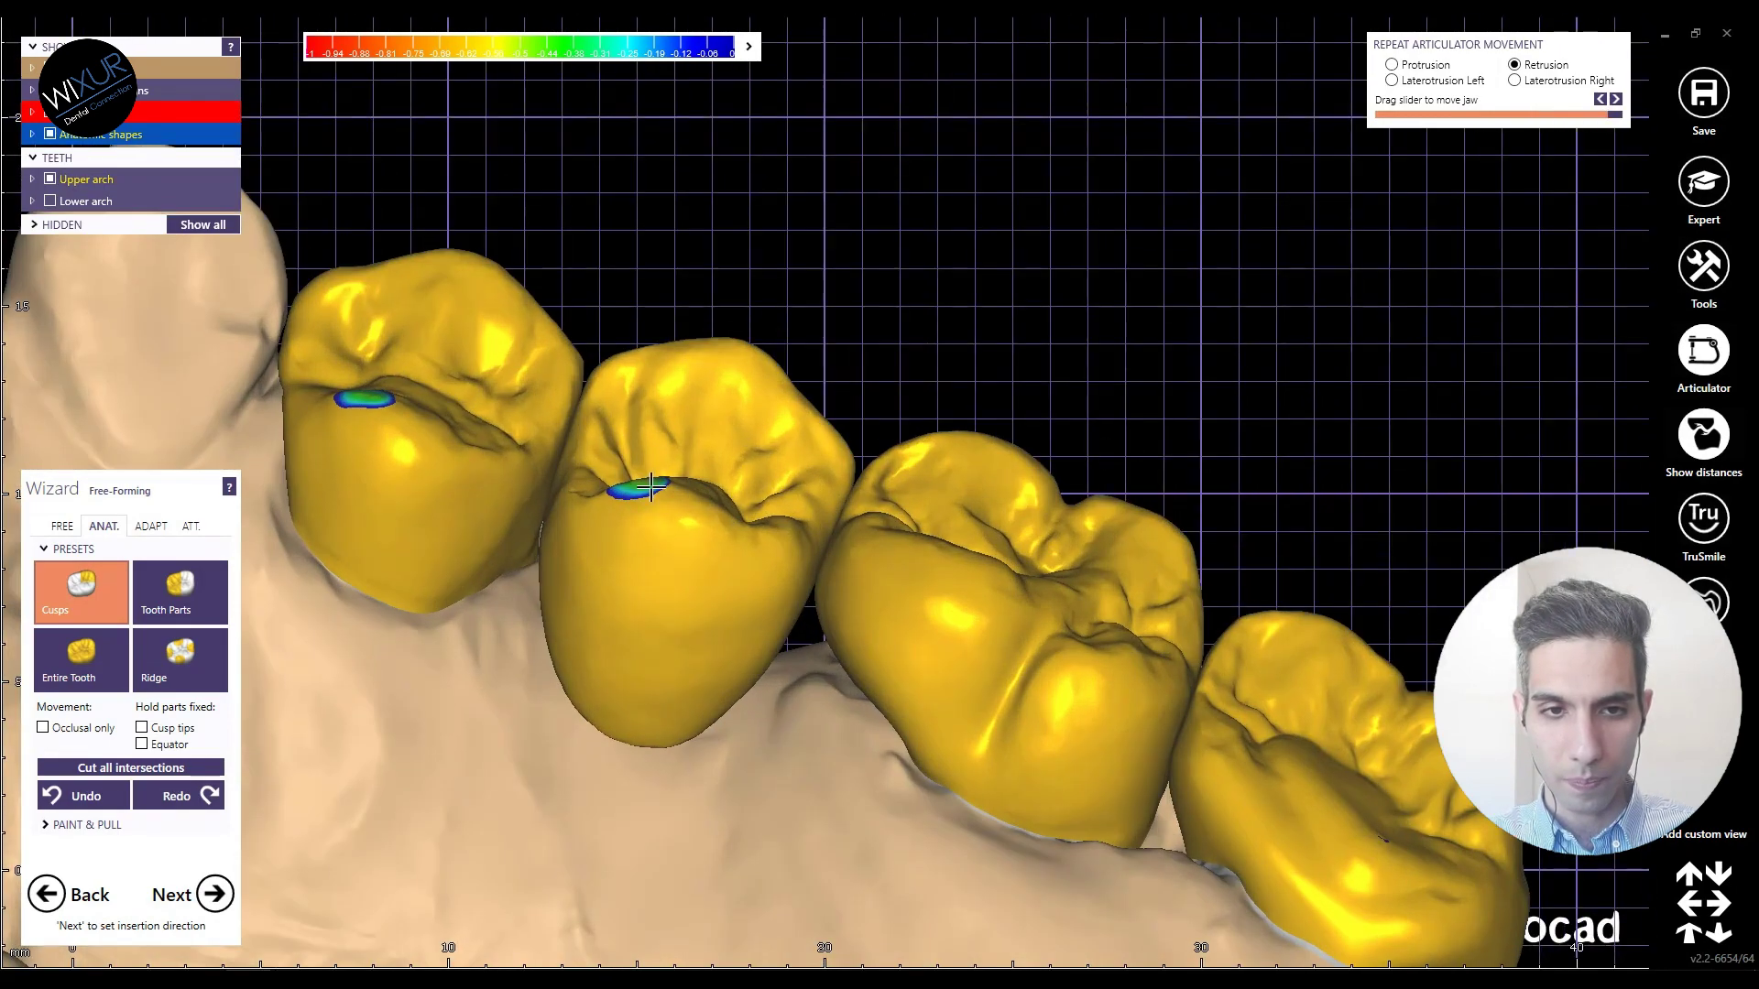
{"action": "left_click_drag", "start_coordinate": [349, 395], "coordinate": [360, 414]}
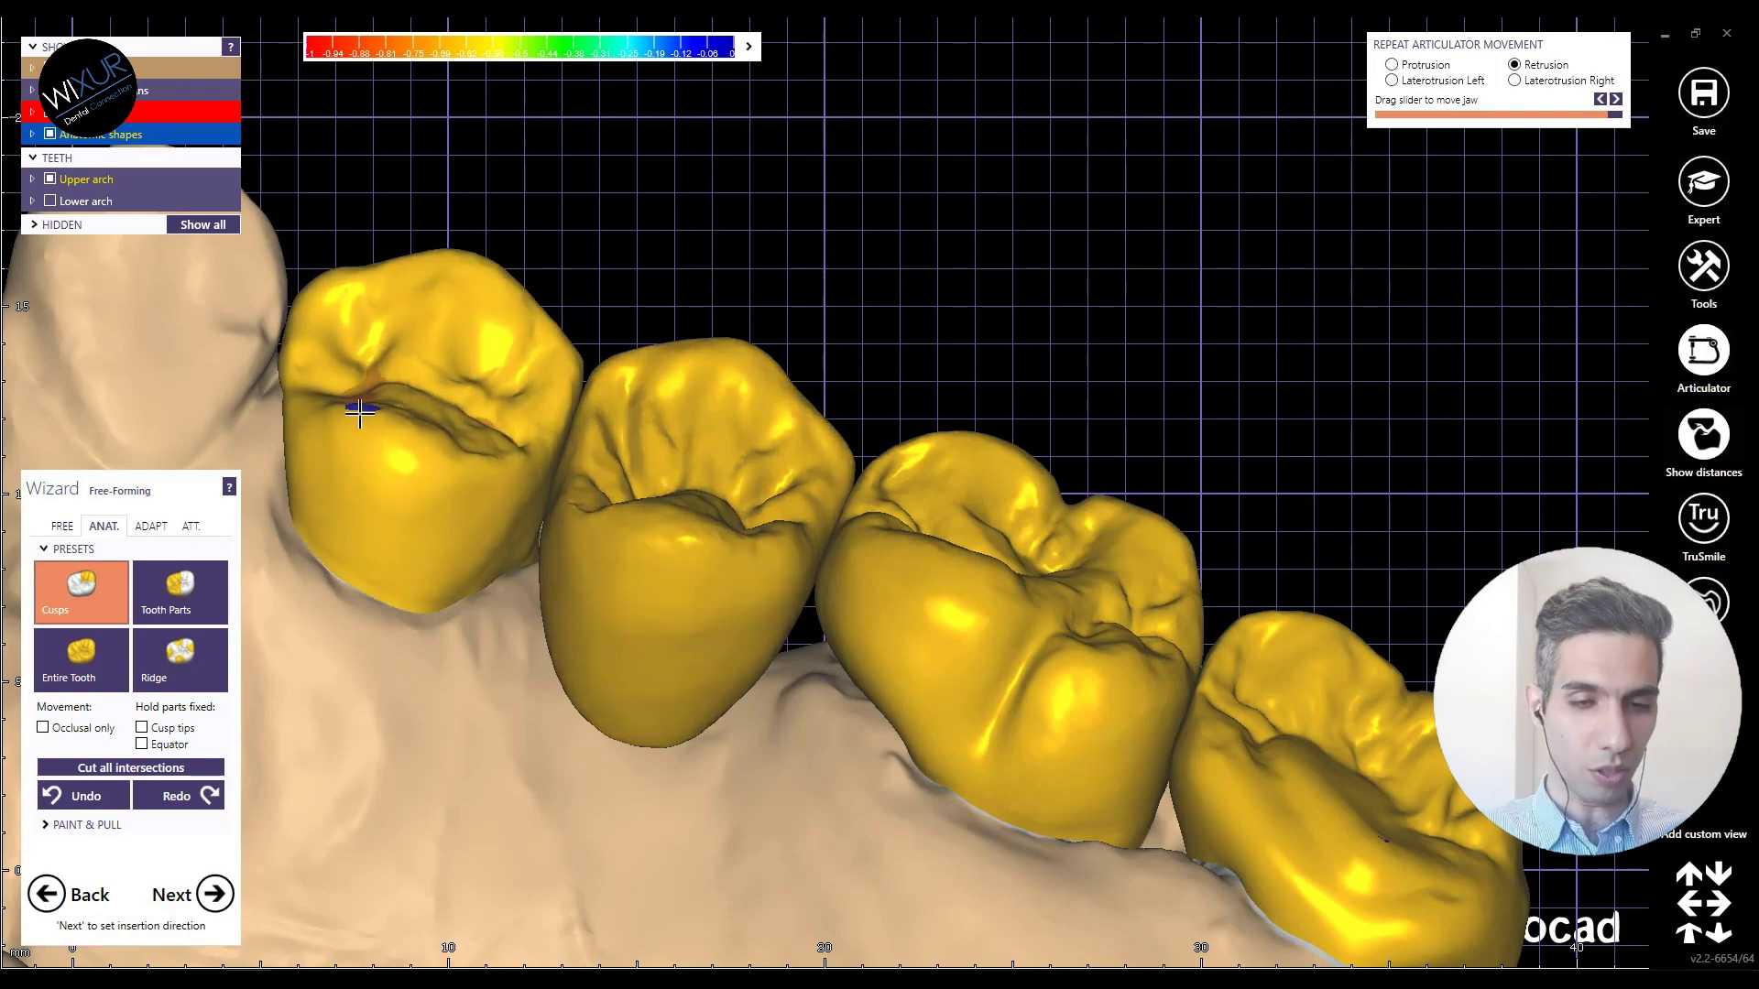
{"action": "scroll", "coordinate": [359, 414], "scroll_direction": "down", "scroll_amount": 3}
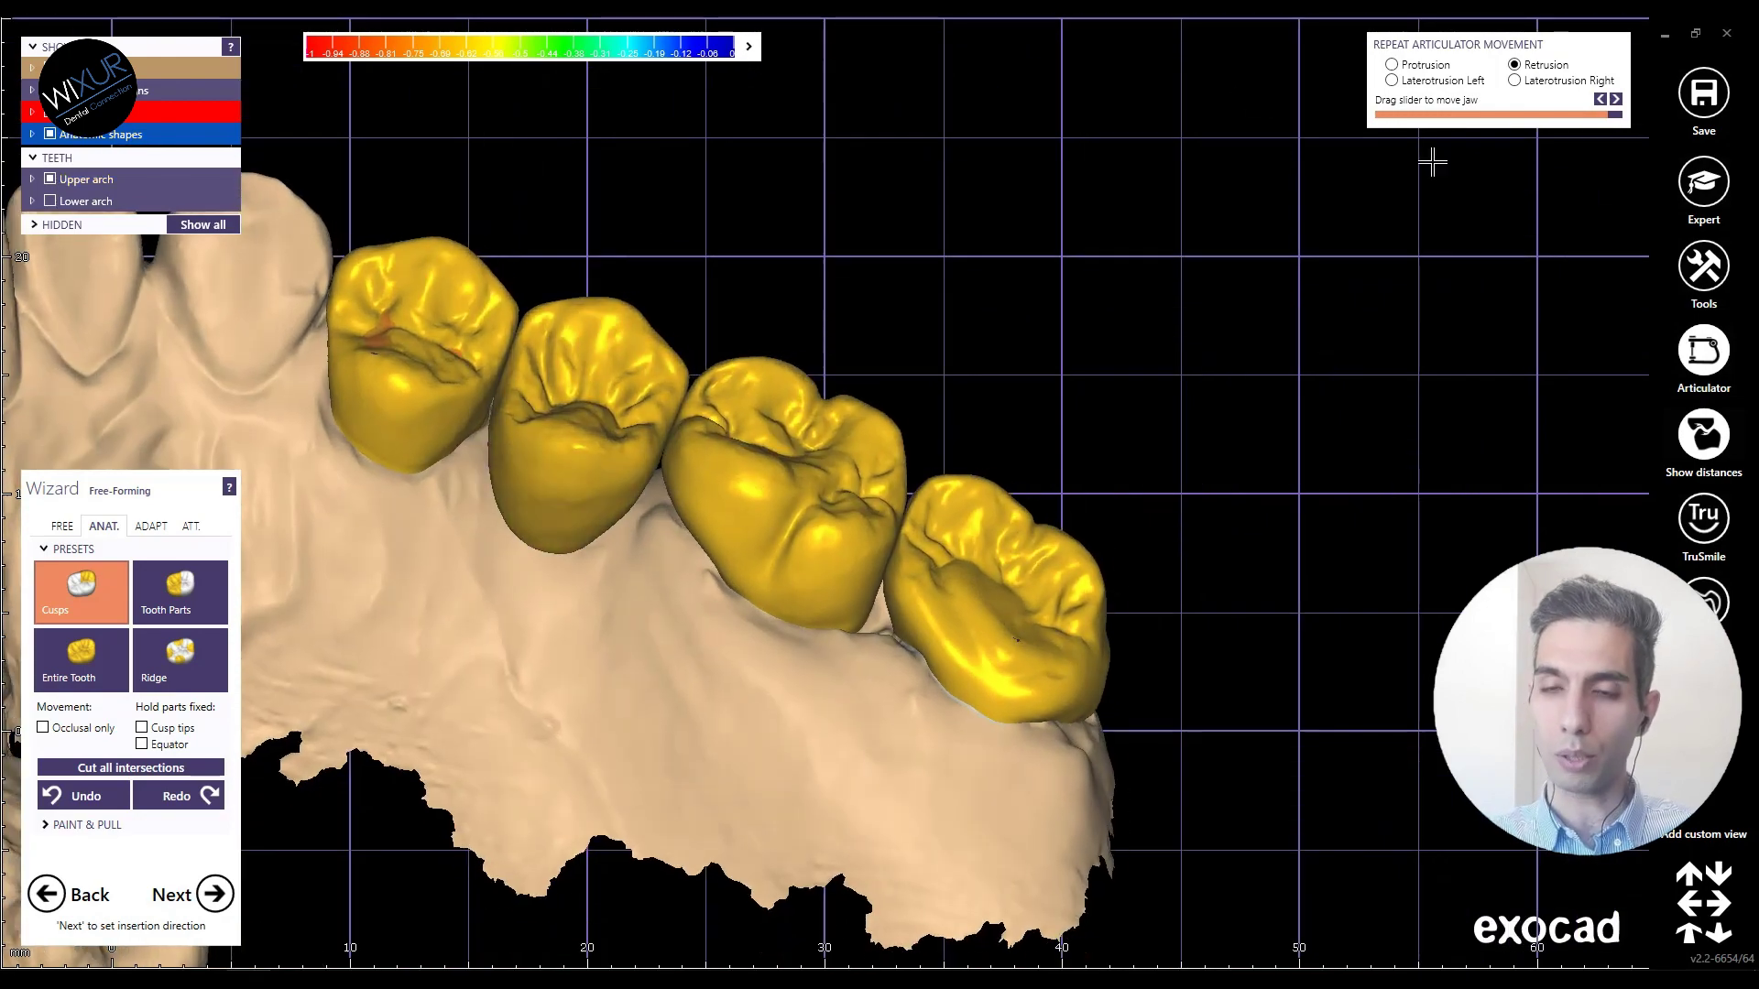
Step: Run laterotrusion and retrusion on the articulator, then cut the first crown's remaining intersection
{"action": "left_click_drag", "start_coordinate": [1384, 117], "coordinate": [1252, 157]}
{"action": "scroll", "coordinate": [1252, 157], "scroll_direction": "down", "scroll_amount": 4}
{"action": "right_click_drag", "start_coordinate": [1252, 158], "coordinate": [1155, 219]}
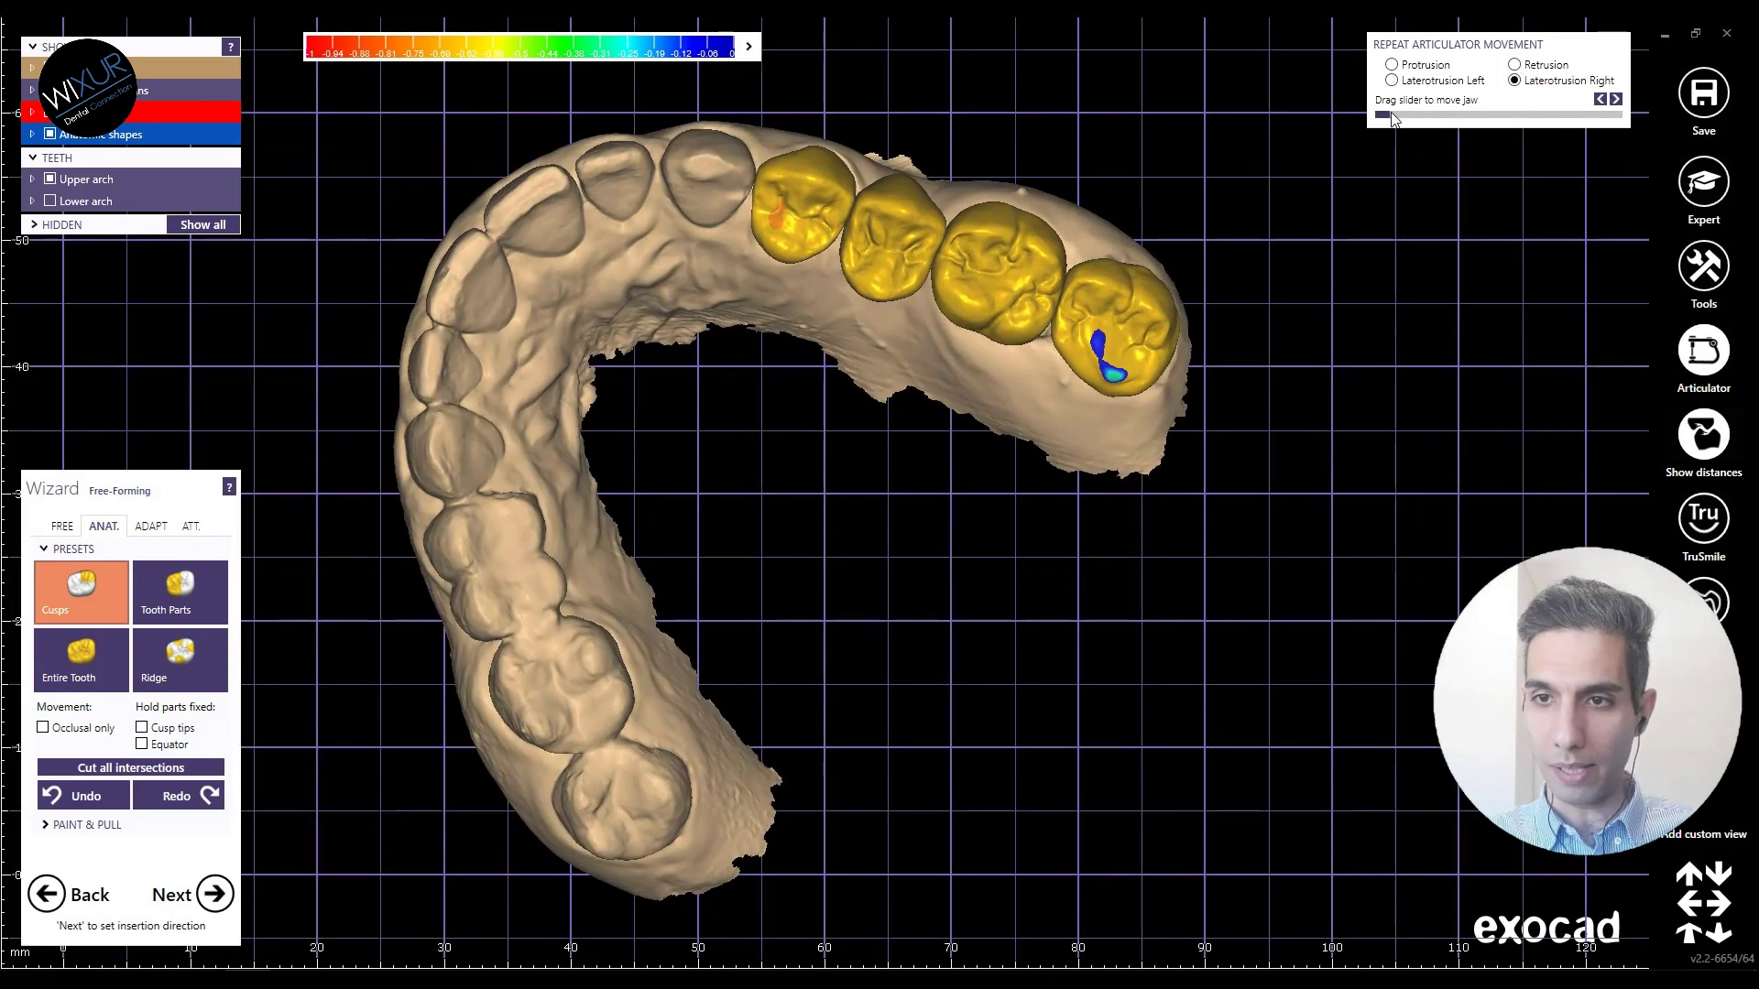
{"action": "left_click_drag", "start_coordinate": [1383, 115], "coordinate": [1617, 119]}
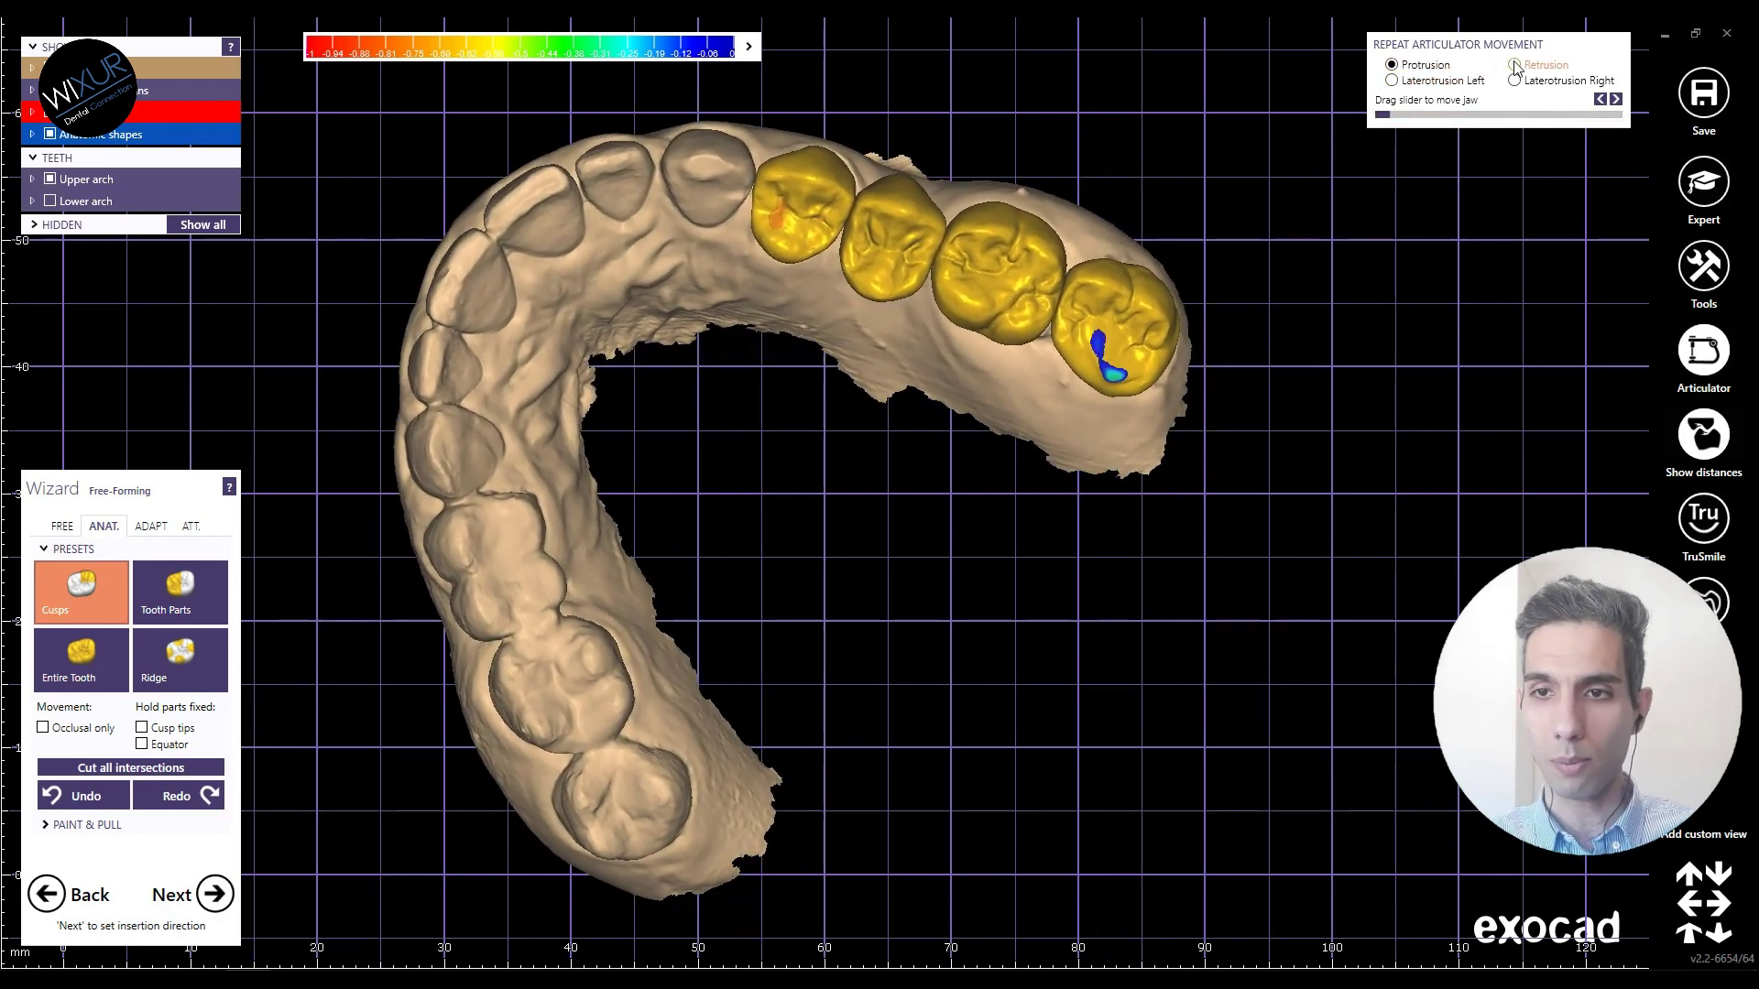
{"action": "left_click_drag", "start_coordinate": [1399, 121], "coordinate": [1490, 135]}
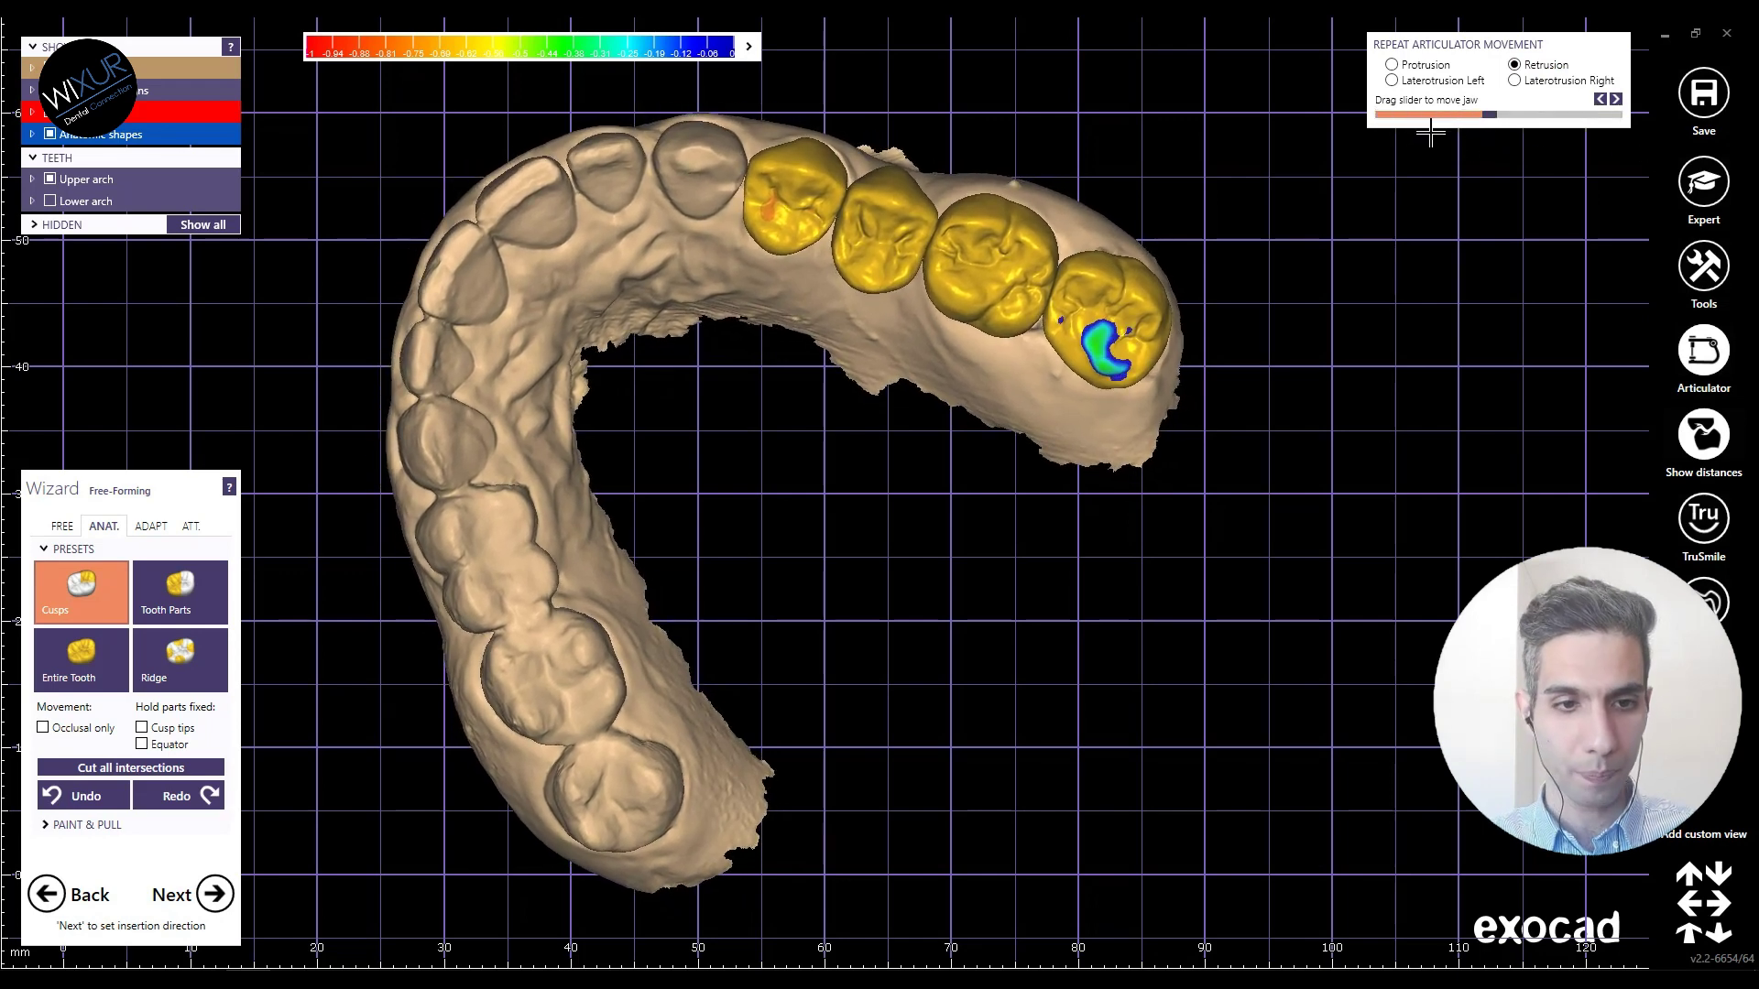
{"action": "left_click", "coordinate": [147, 528]}
{"action": "left_click", "coordinate": [143, 606]}
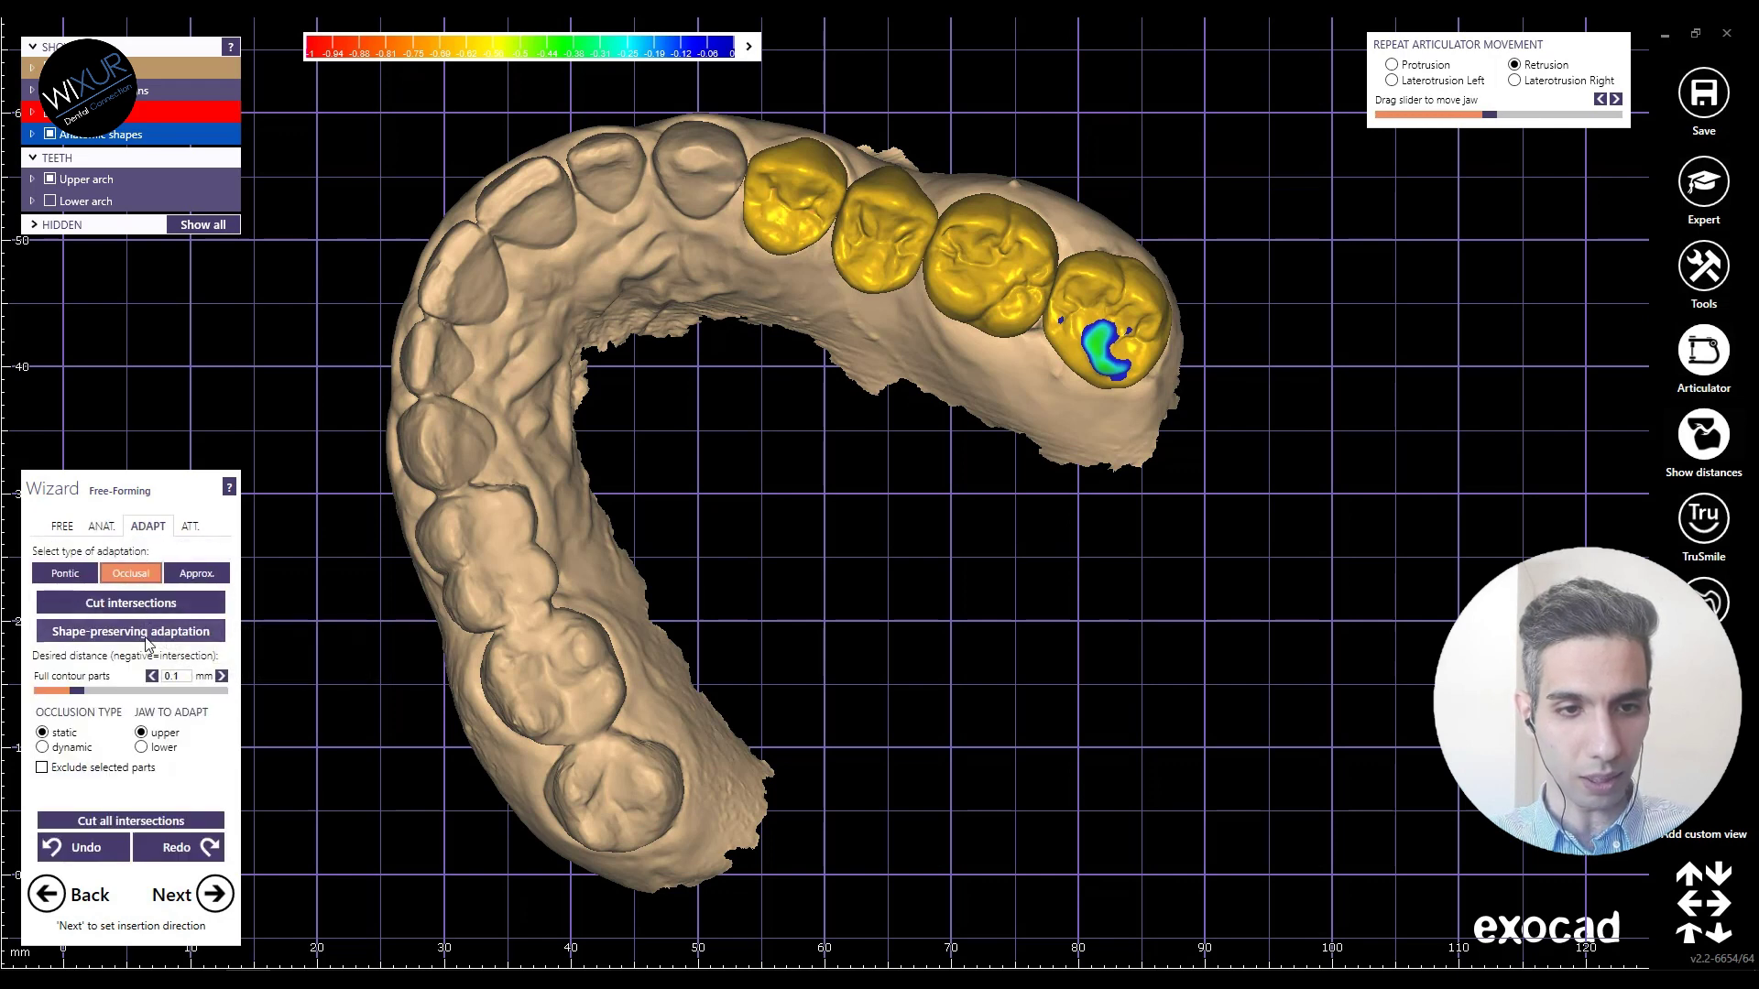
Step: With the FREE brushes active, sweep the jaw through full lateral excursion and view the arch frontally
{"action": "left_click", "coordinate": [77, 529]}
{"action": "scroll", "coordinate": [1121, 331], "scroll_direction": "up", "scroll_amount": 5}
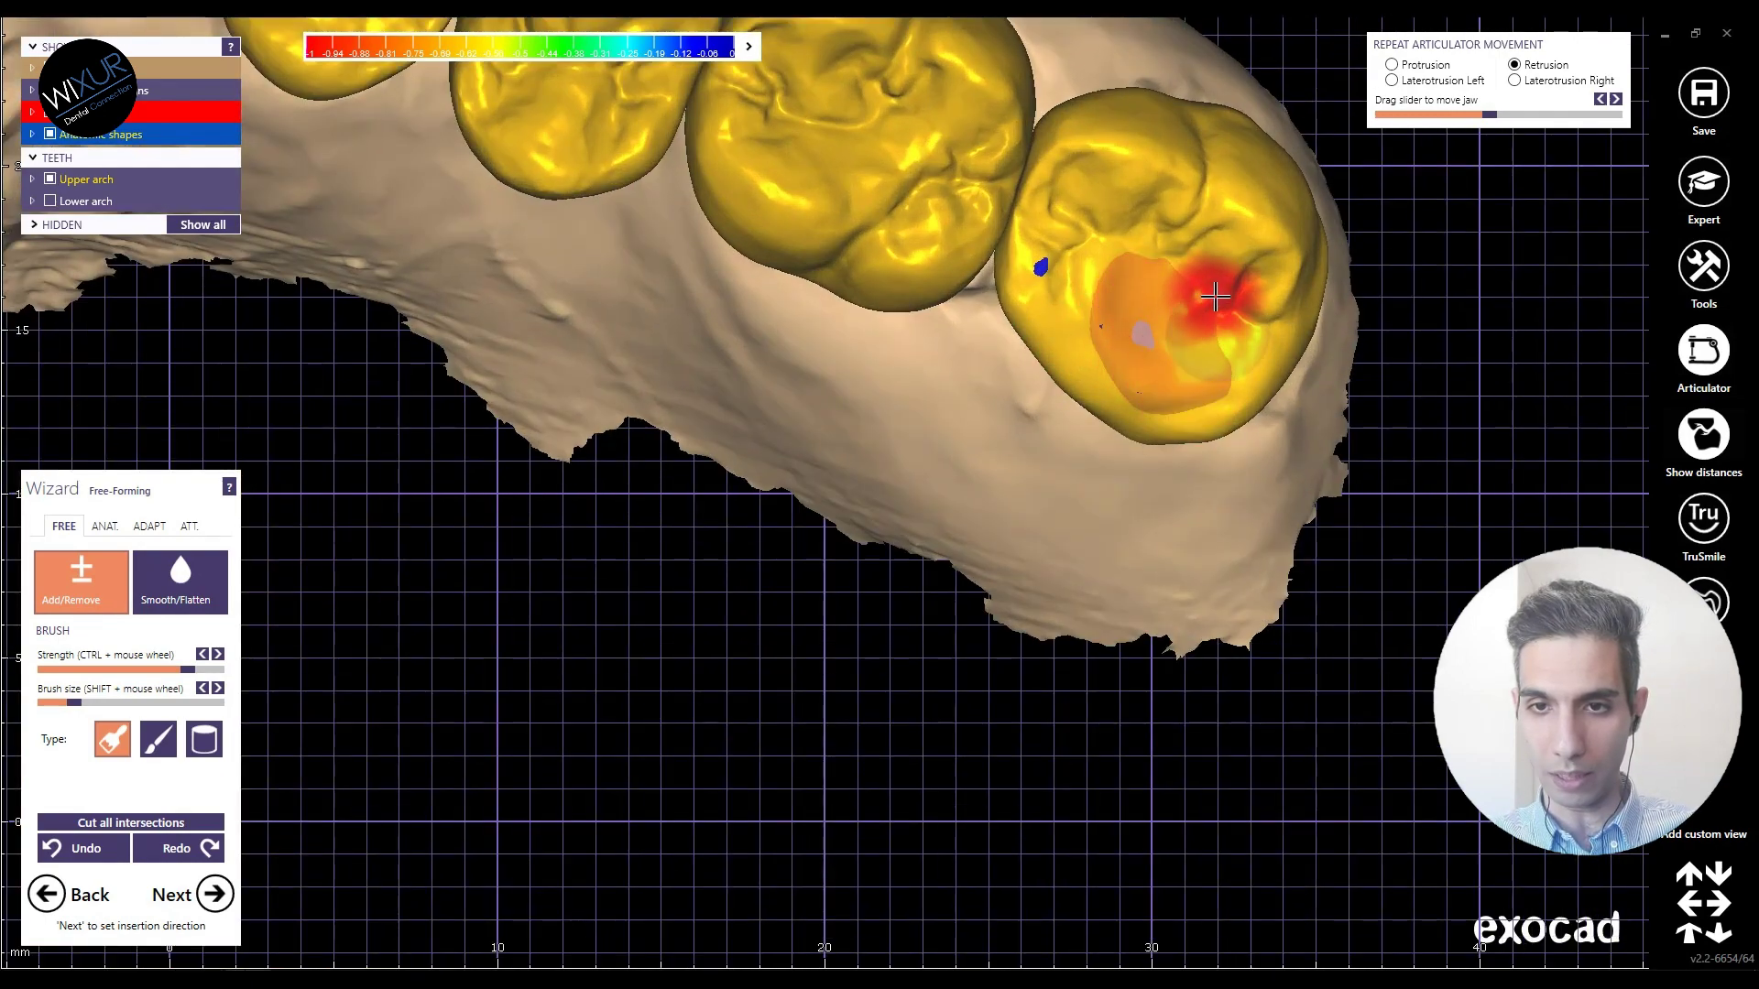
{"action": "scroll", "coordinate": [1039, 348], "scroll_direction": "down", "scroll_amount": 6}
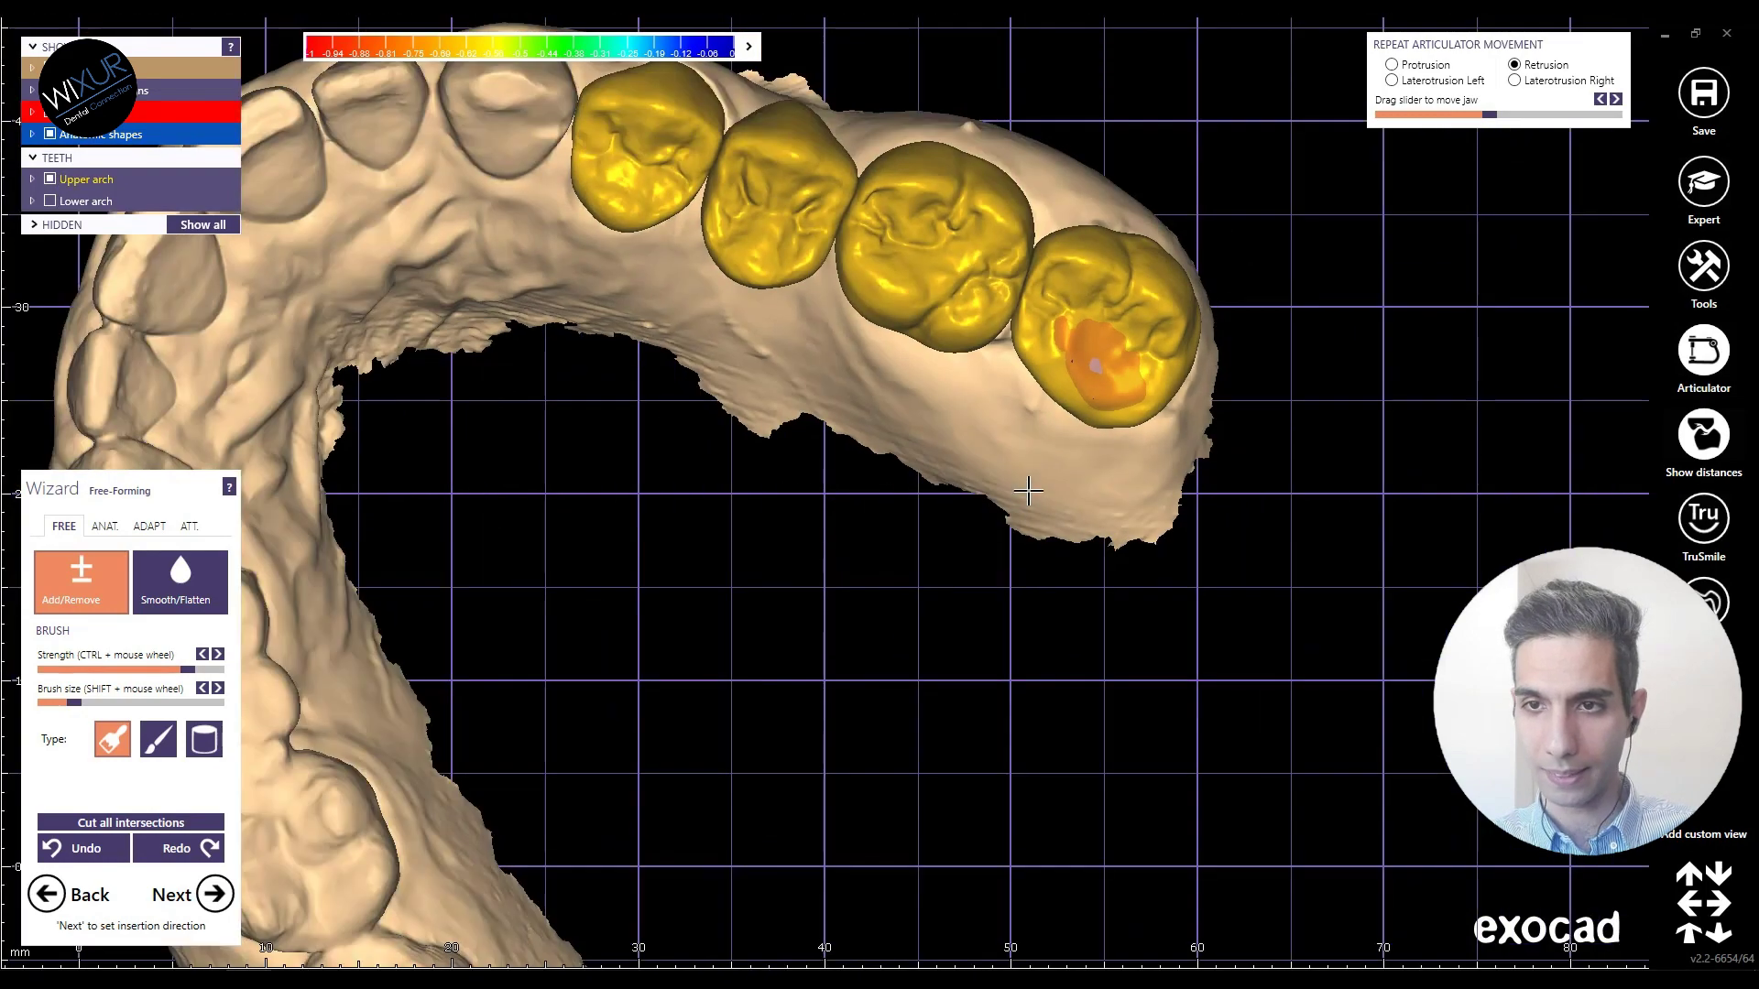
{"action": "left_click_drag", "start_coordinate": [1491, 116], "coordinate": [1383, 115]}
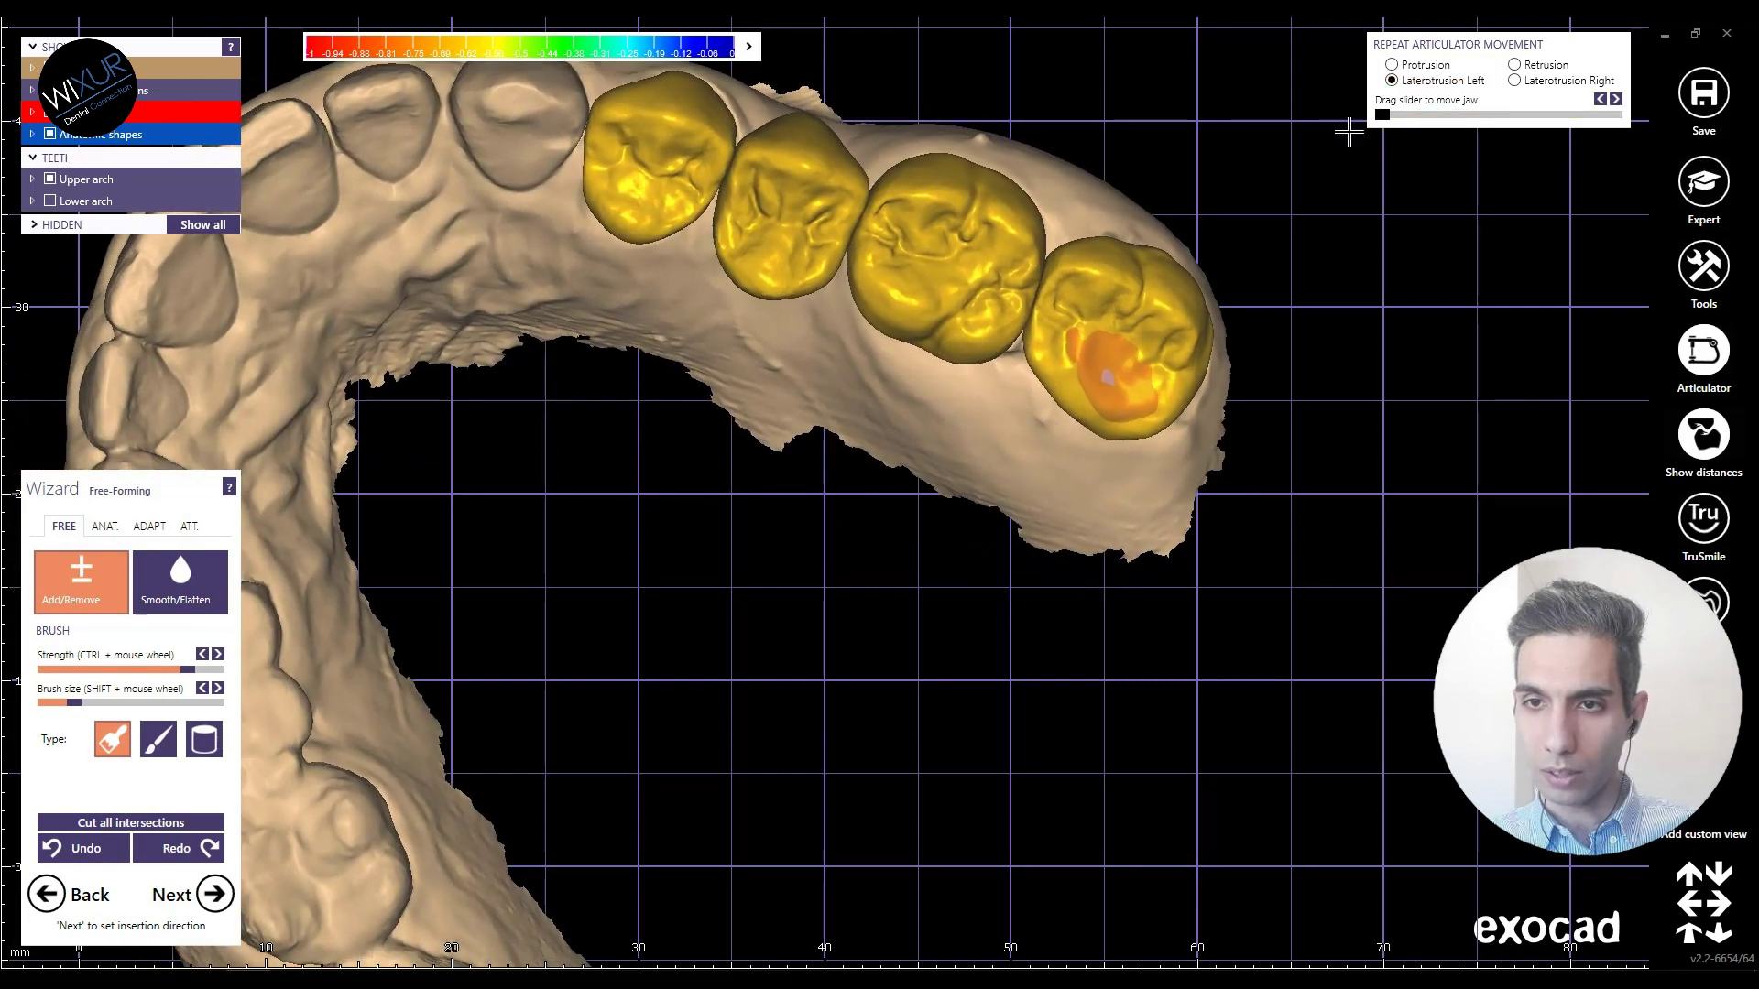
{"action": "left_click_drag", "start_coordinate": [1399, 120], "coordinate": [1319, 149]}
{"action": "scroll", "coordinate": [1319, 149], "scroll_direction": "down", "scroll_amount": 5}
{"action": "right_click_drag", "start_coordinate": [1319, 149], "coordinate": [1234, 376]}
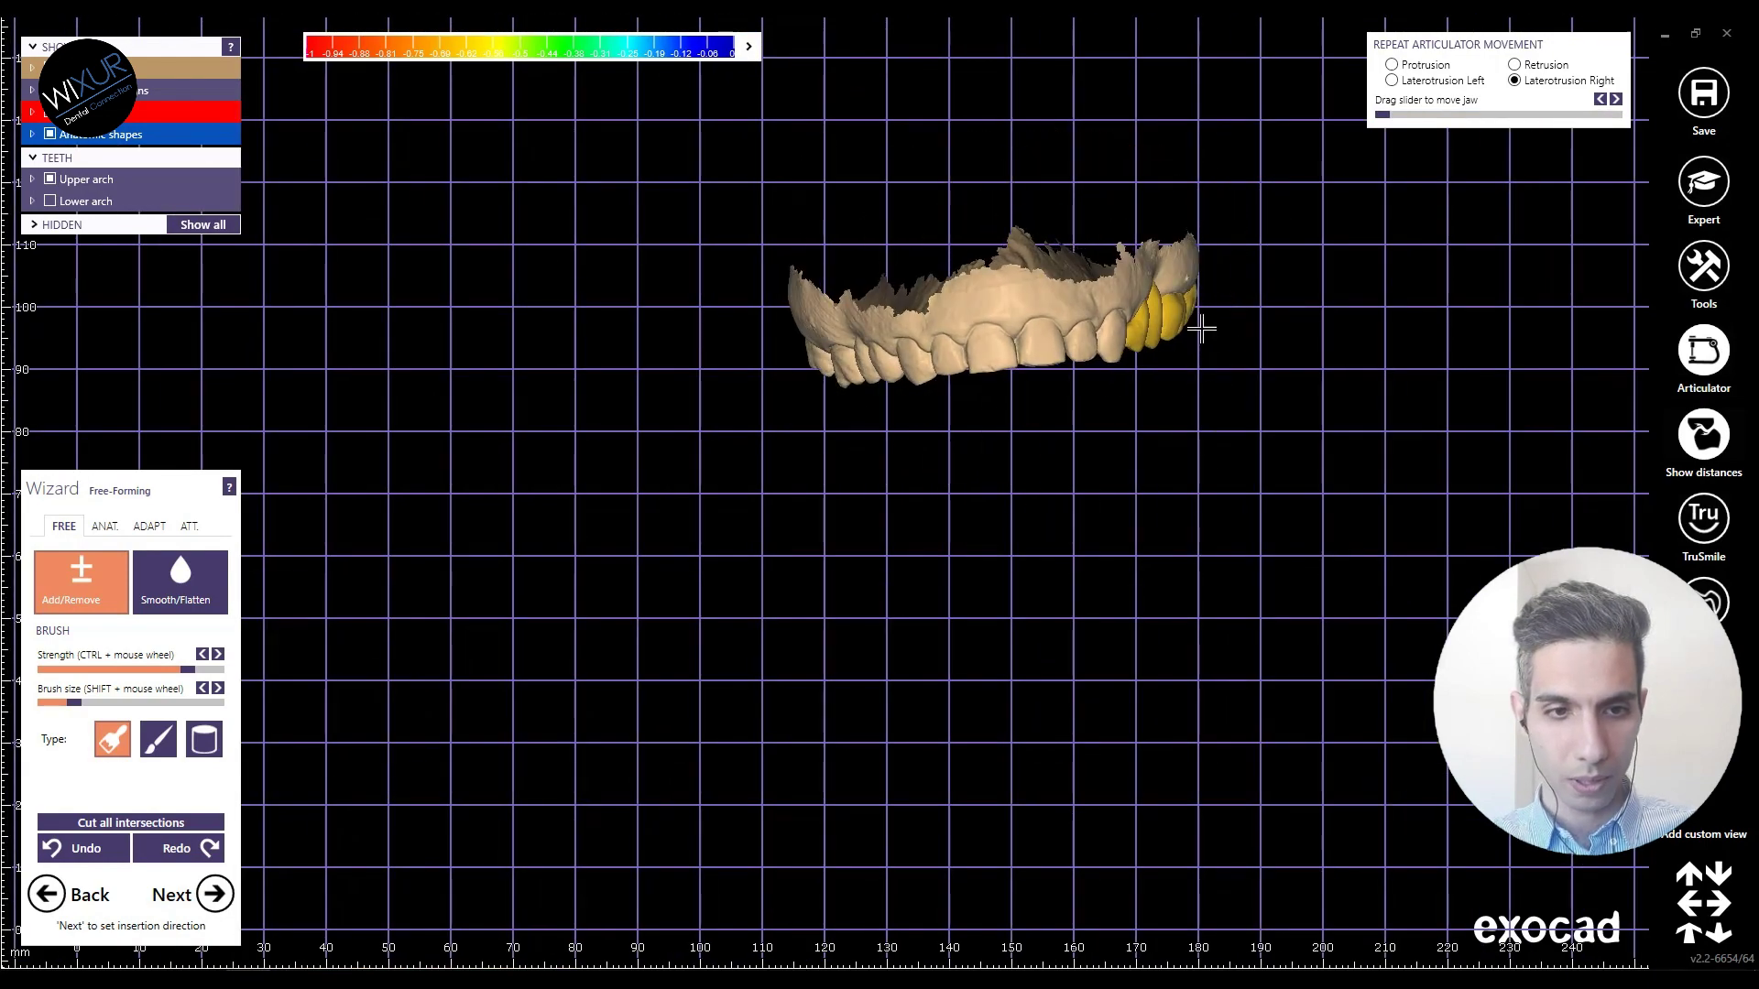
Step: Enlarge the sculpting brush and flatten the cusp tip to reduce its contact
{"action": "left_click", "coordinate": [114, 703]}
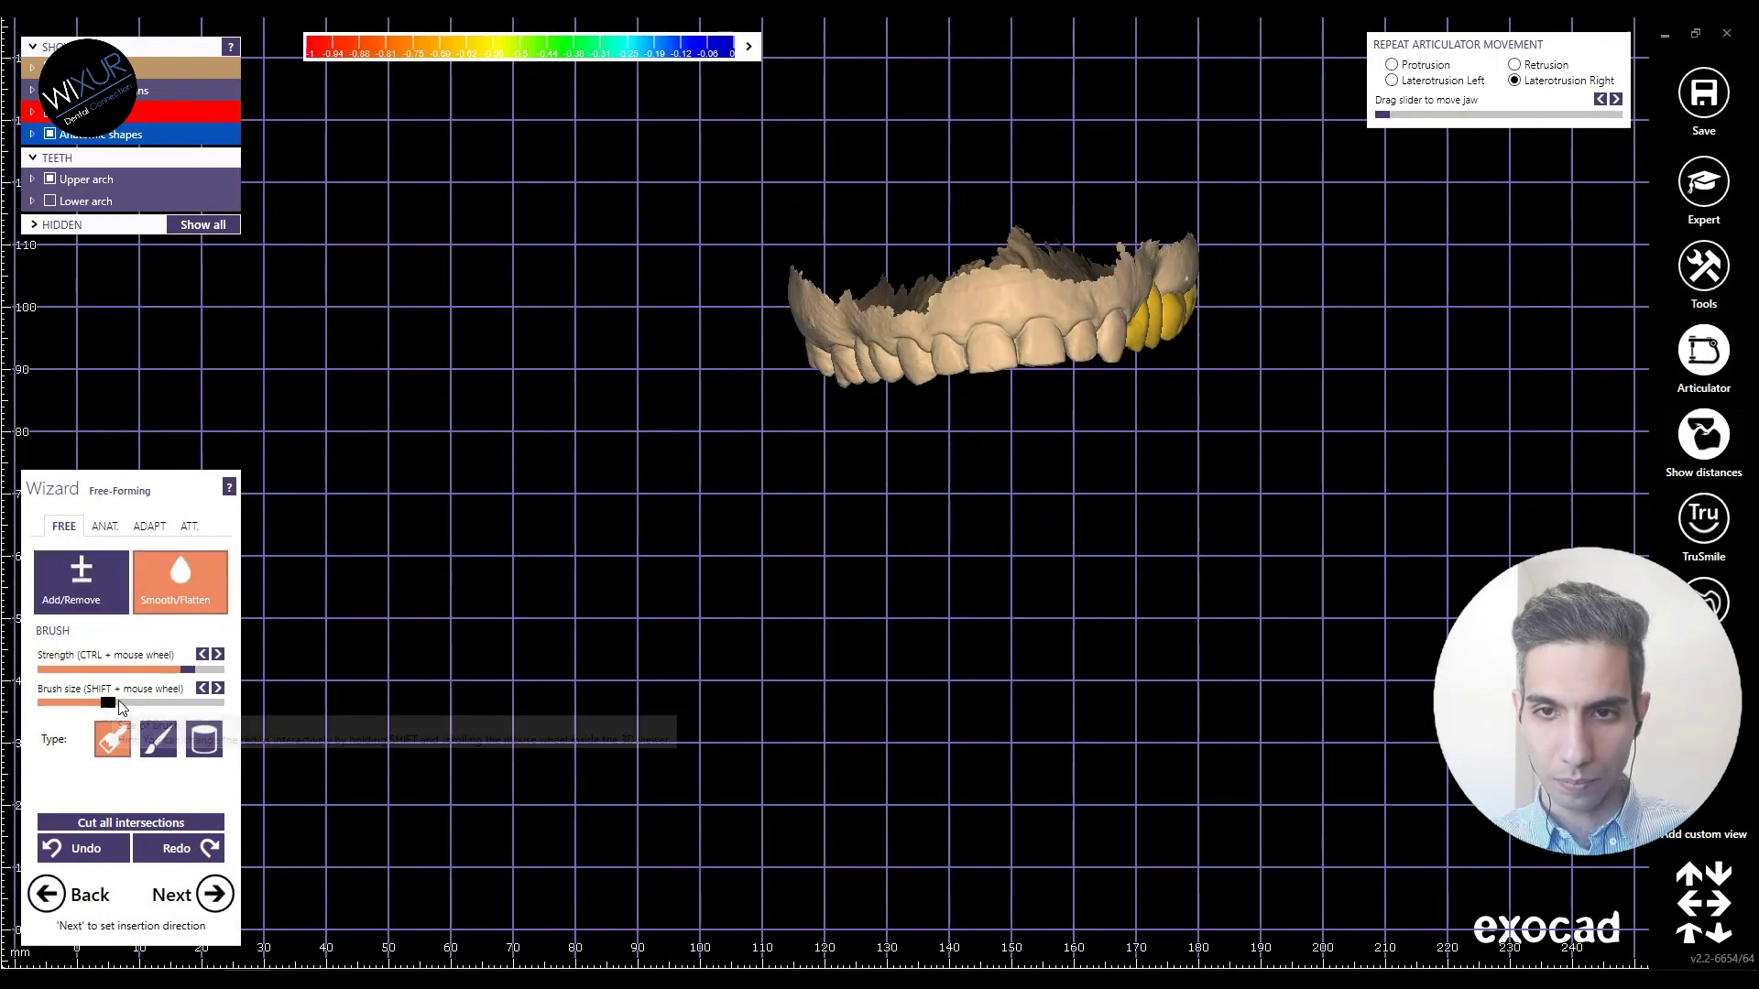
{"action": "scroll", "coordinate": [1041, 494], "scroll_direction": "up", "scroll_amount": 8}
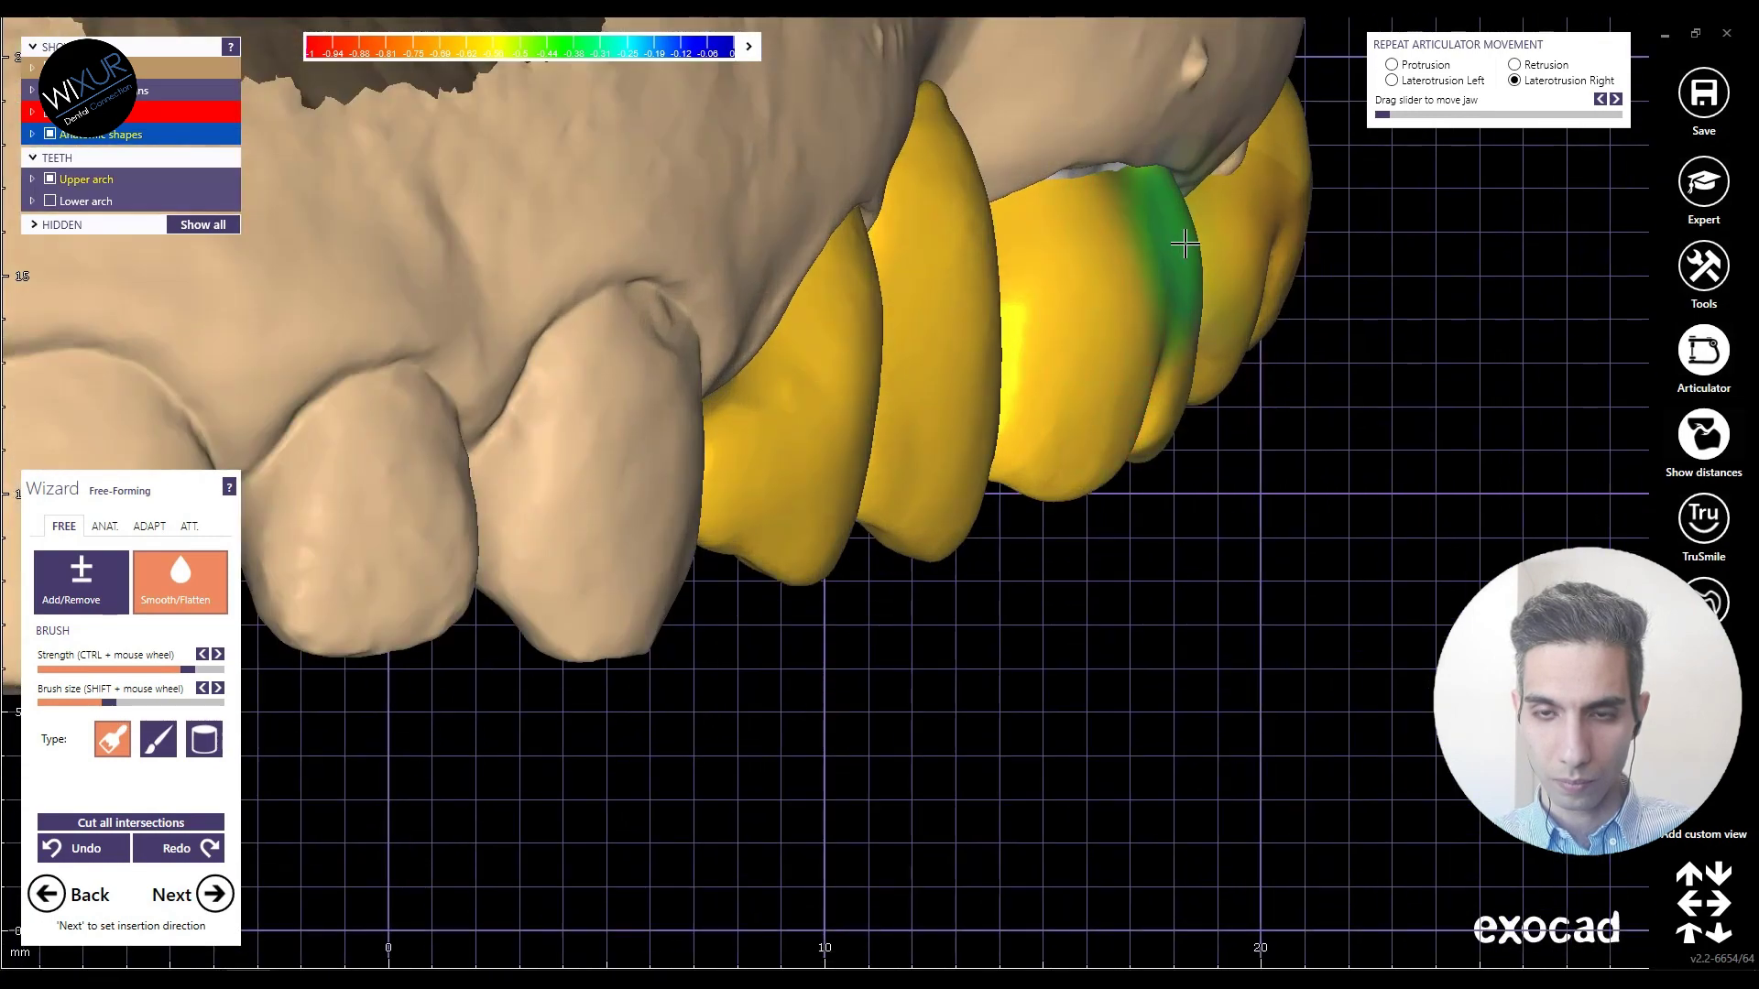
{"action": "scroll", "coordinate": [1060, 294], "scroll_direction": "down", "scroll_amount": 5}
{"action": "scroll", "coordinate": [953, 205], "scroll_direction": "up", "scroll_amount": 4}
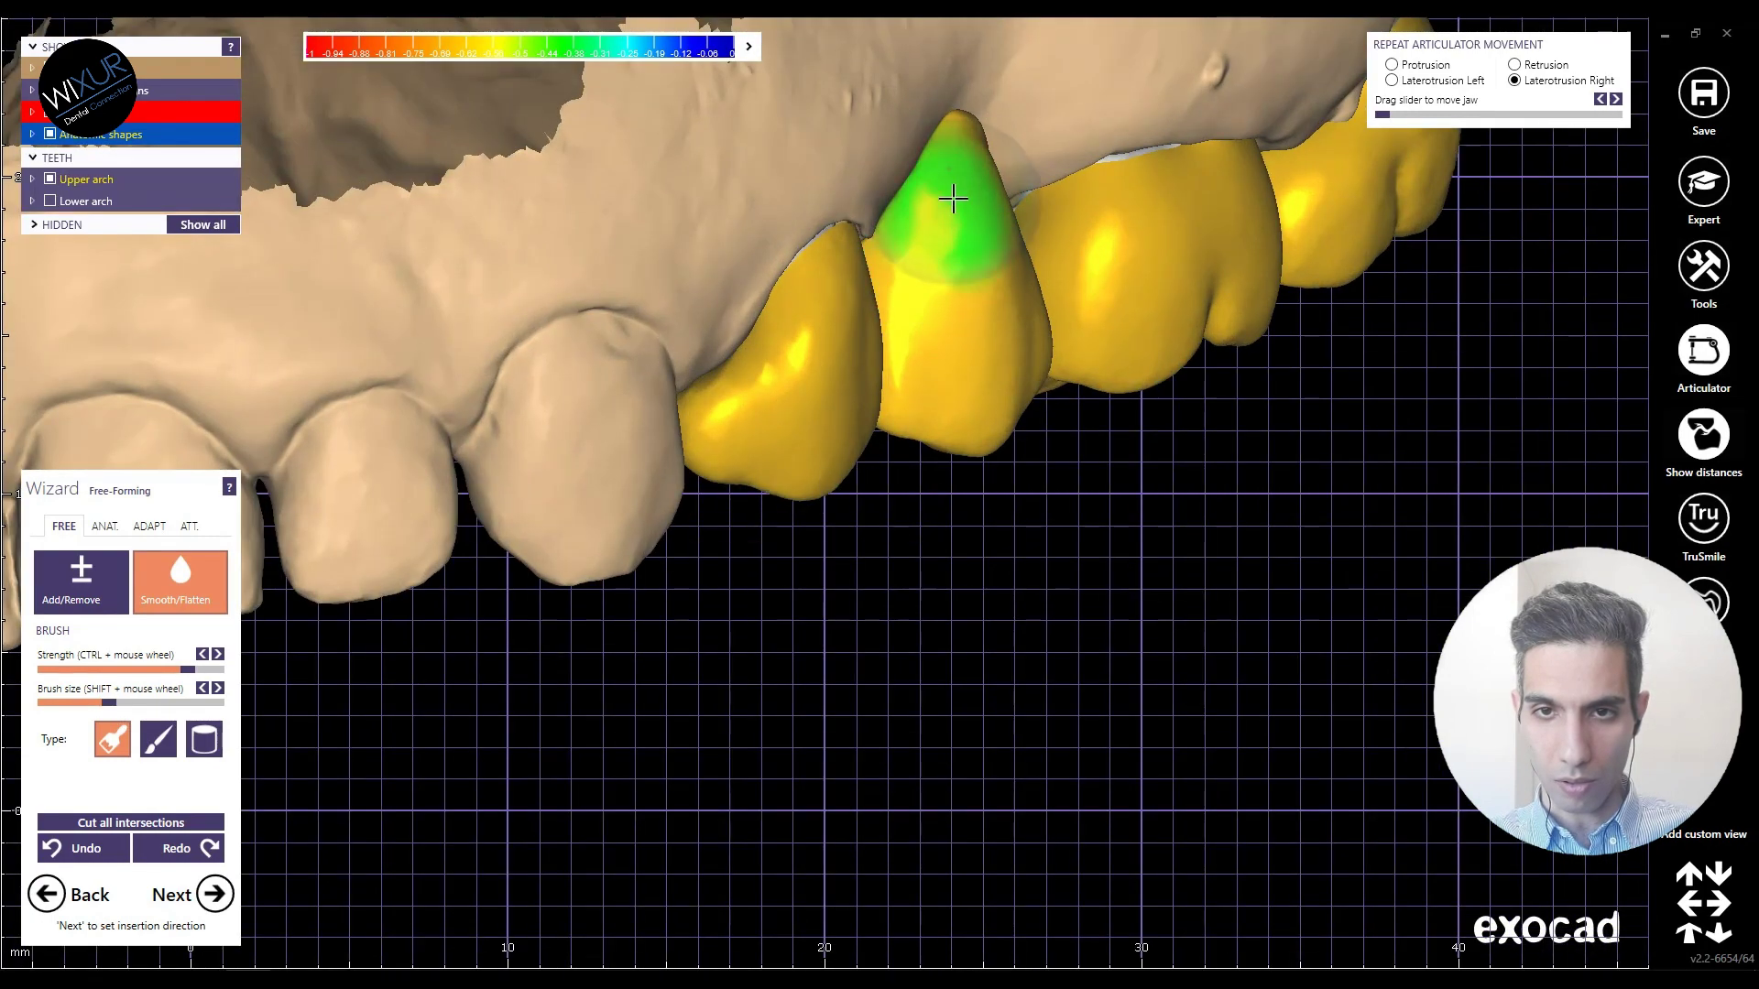
{"action": "scroll", "coordinate": [915, 202], "scroll_direction": "down", "scroll_amount": 4}
{"action": "right_click_drag", "start_coordinate": [915, 202], "coordinate": [958, 306]}
{"action": "scroll", "coordinate": [690, 167], "scroll_direction": "up", "scroll_amount": 4}
{"action": "left_click_drag", "start_coordinate": [690, 168], "coordinate": [706, 148]}
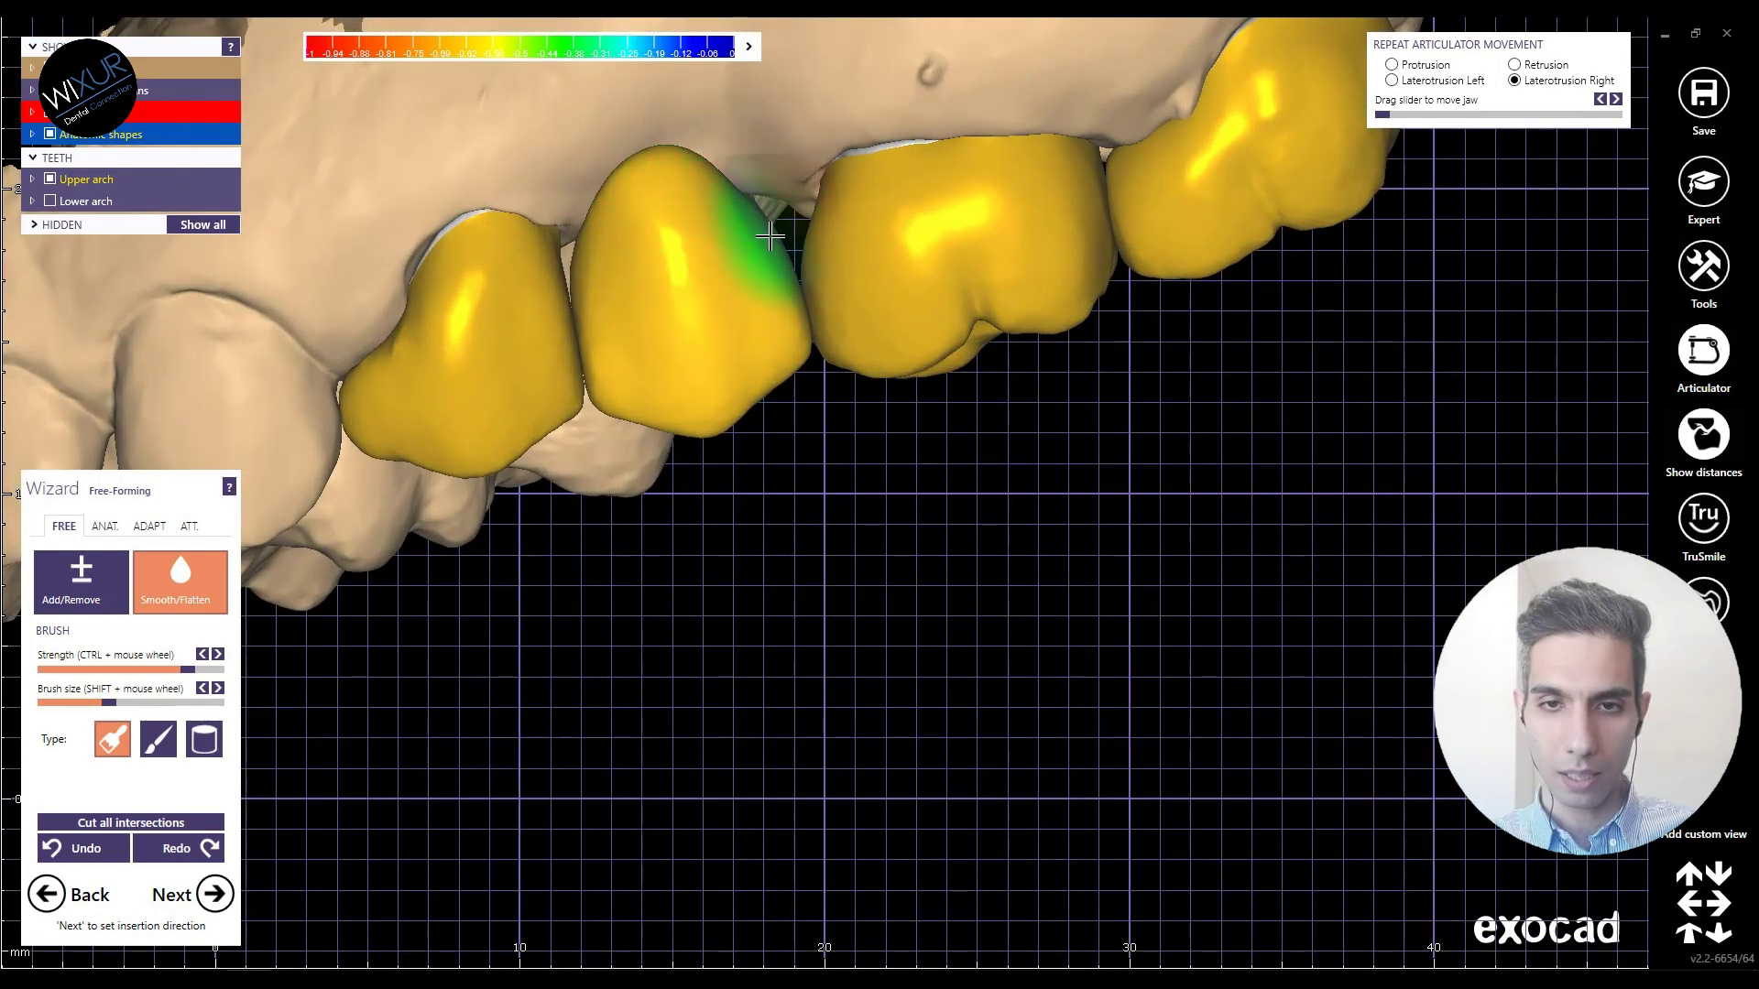
Step: Build up material on the side of the last molar with the Add/Remove brush
{"action": "scroll", "coordinate": [769, 237], "scroll_direction": "down", "scroll_amount": 4}
{"action": "right_click_drag", "start_coordinate": [769, 236], "coordinate": [903, 333]}
{"action": "scroll", "coordinate": [886, 240], "scroll_direction": "up", "scroll_amount": 4}
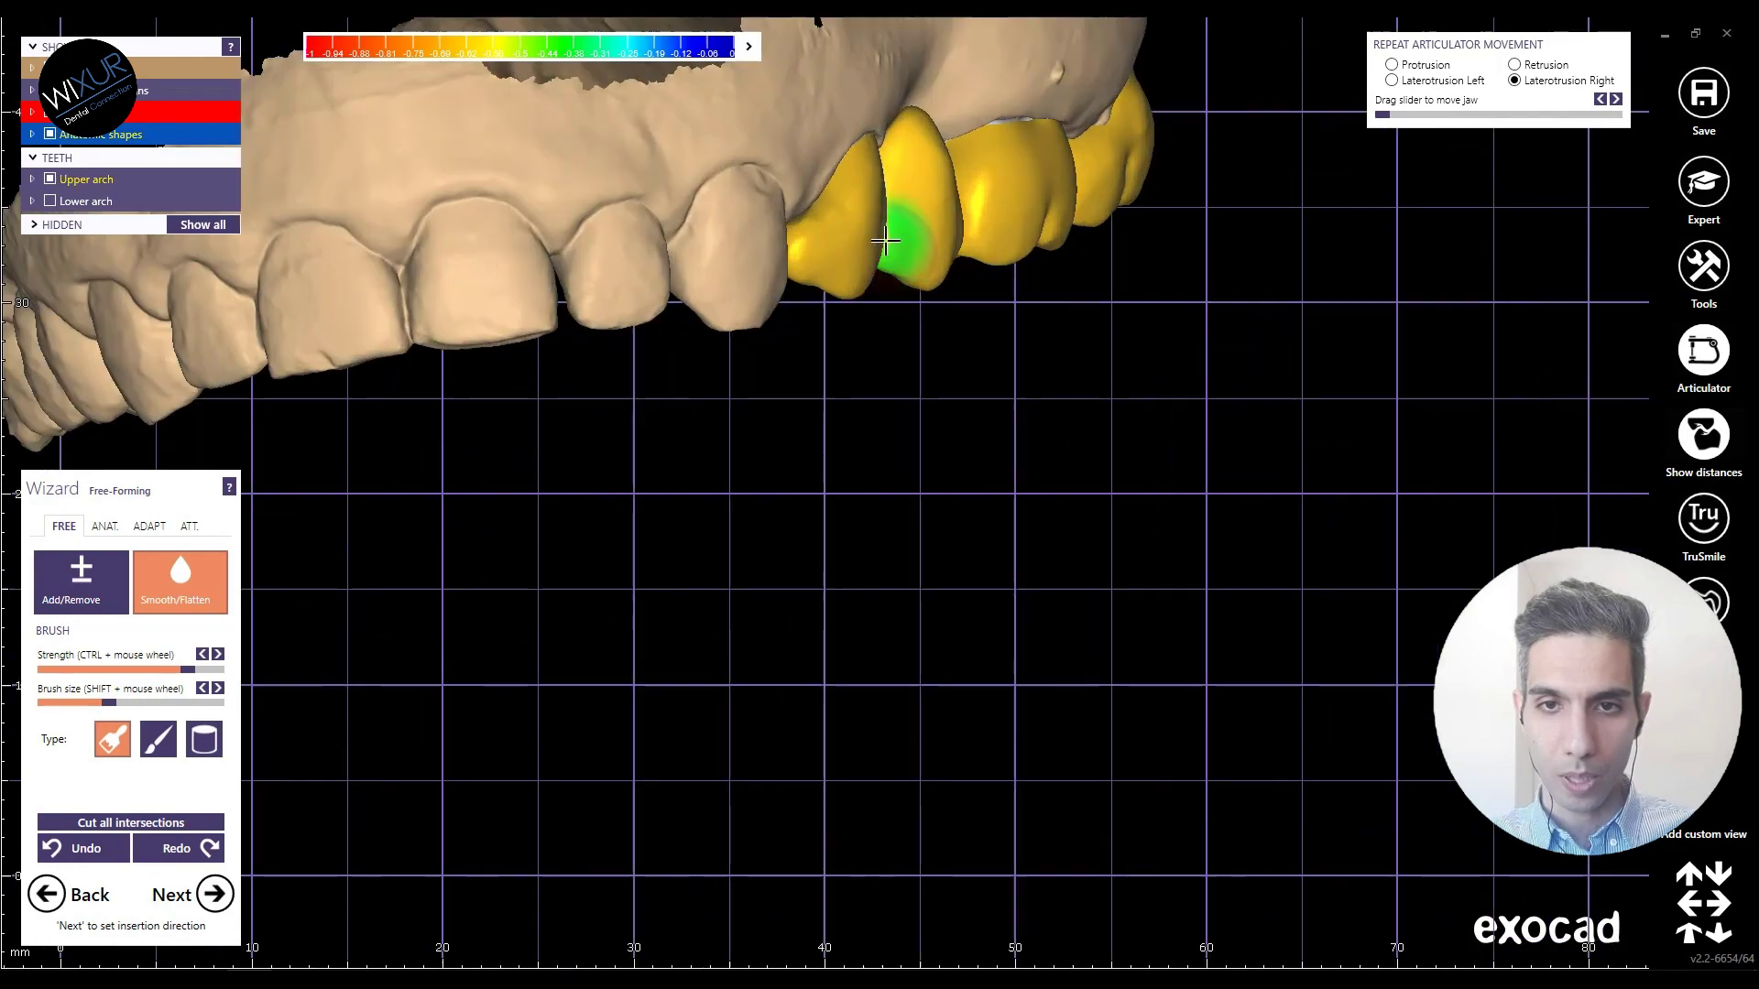
{"action": "scroll", "coordinate": [885, 240], "scroll_direction": "up", "scroll_amount": 2}
{"action": "scroll", "coordinate": [916, 220], "scroll_direction": "down", "scroll_amount": 4}
{"action": "right_click_drag", "start_coordinate": [969, 271], "coordinate": [969, 259]}
{"action": "scroll", "coordinate": [1056, 347], "scroll_direction": "down", "scroll_amount": 2}
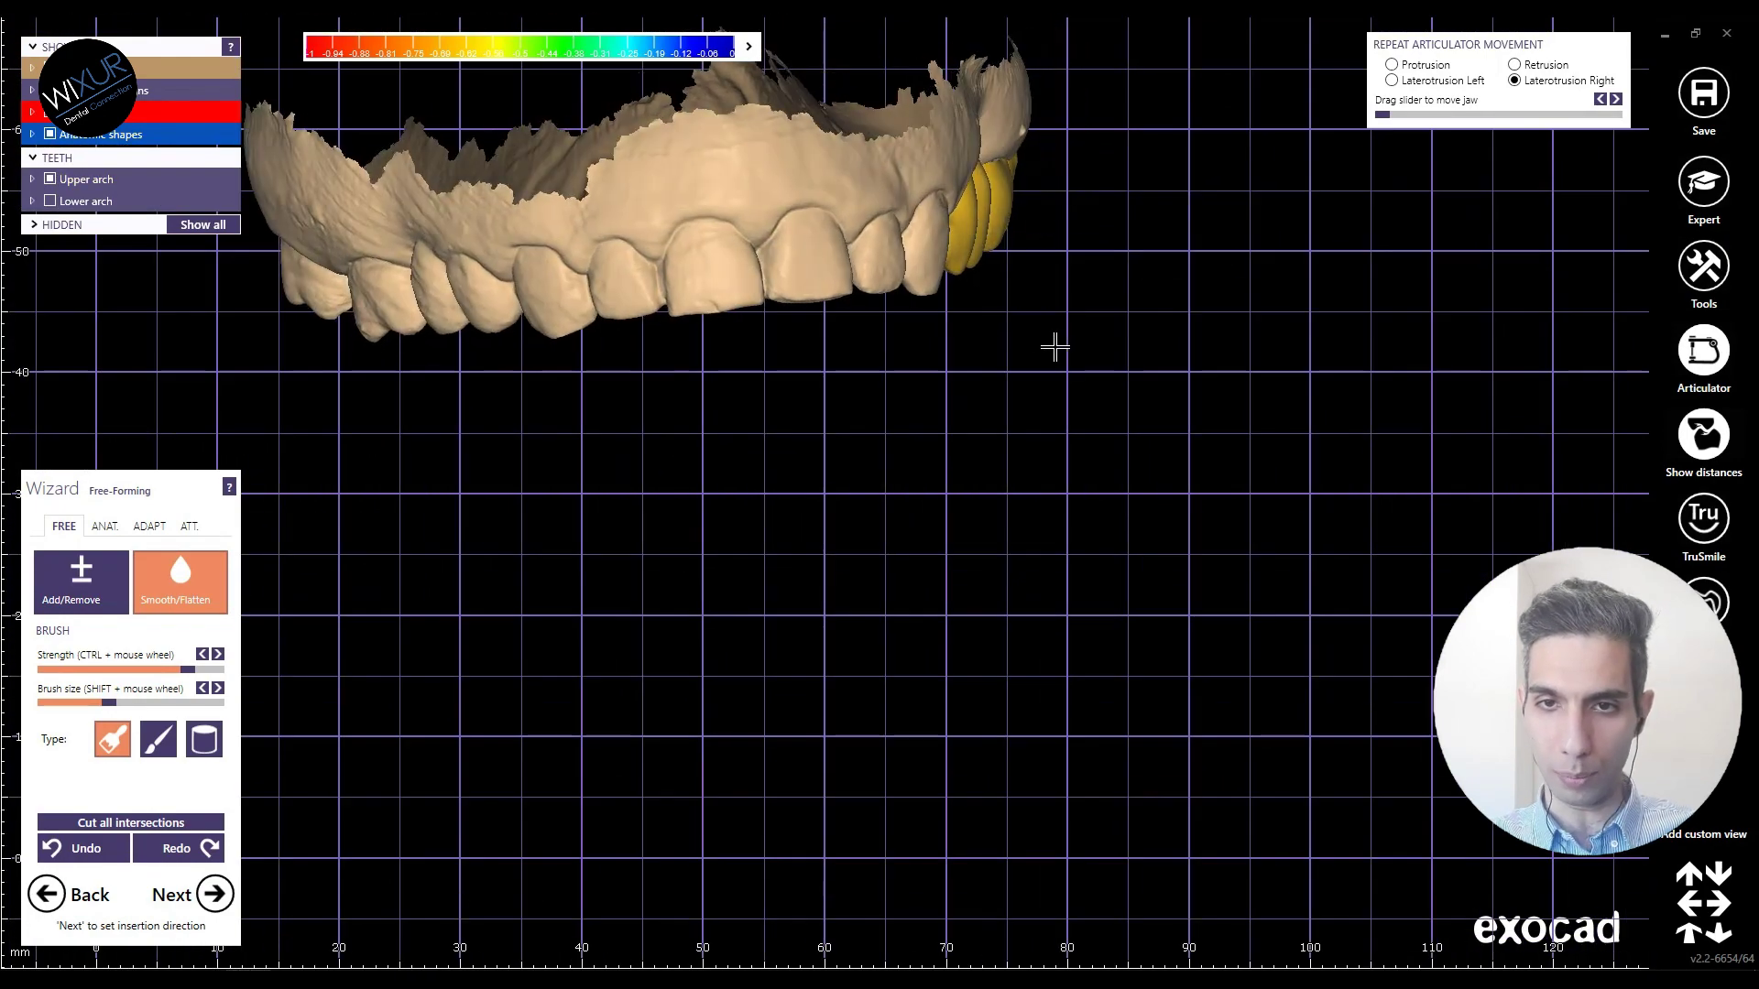
{"action": "scroll", "coordinate": [990, 168], "scroll_direction": "up", "scroll_amount": 4}
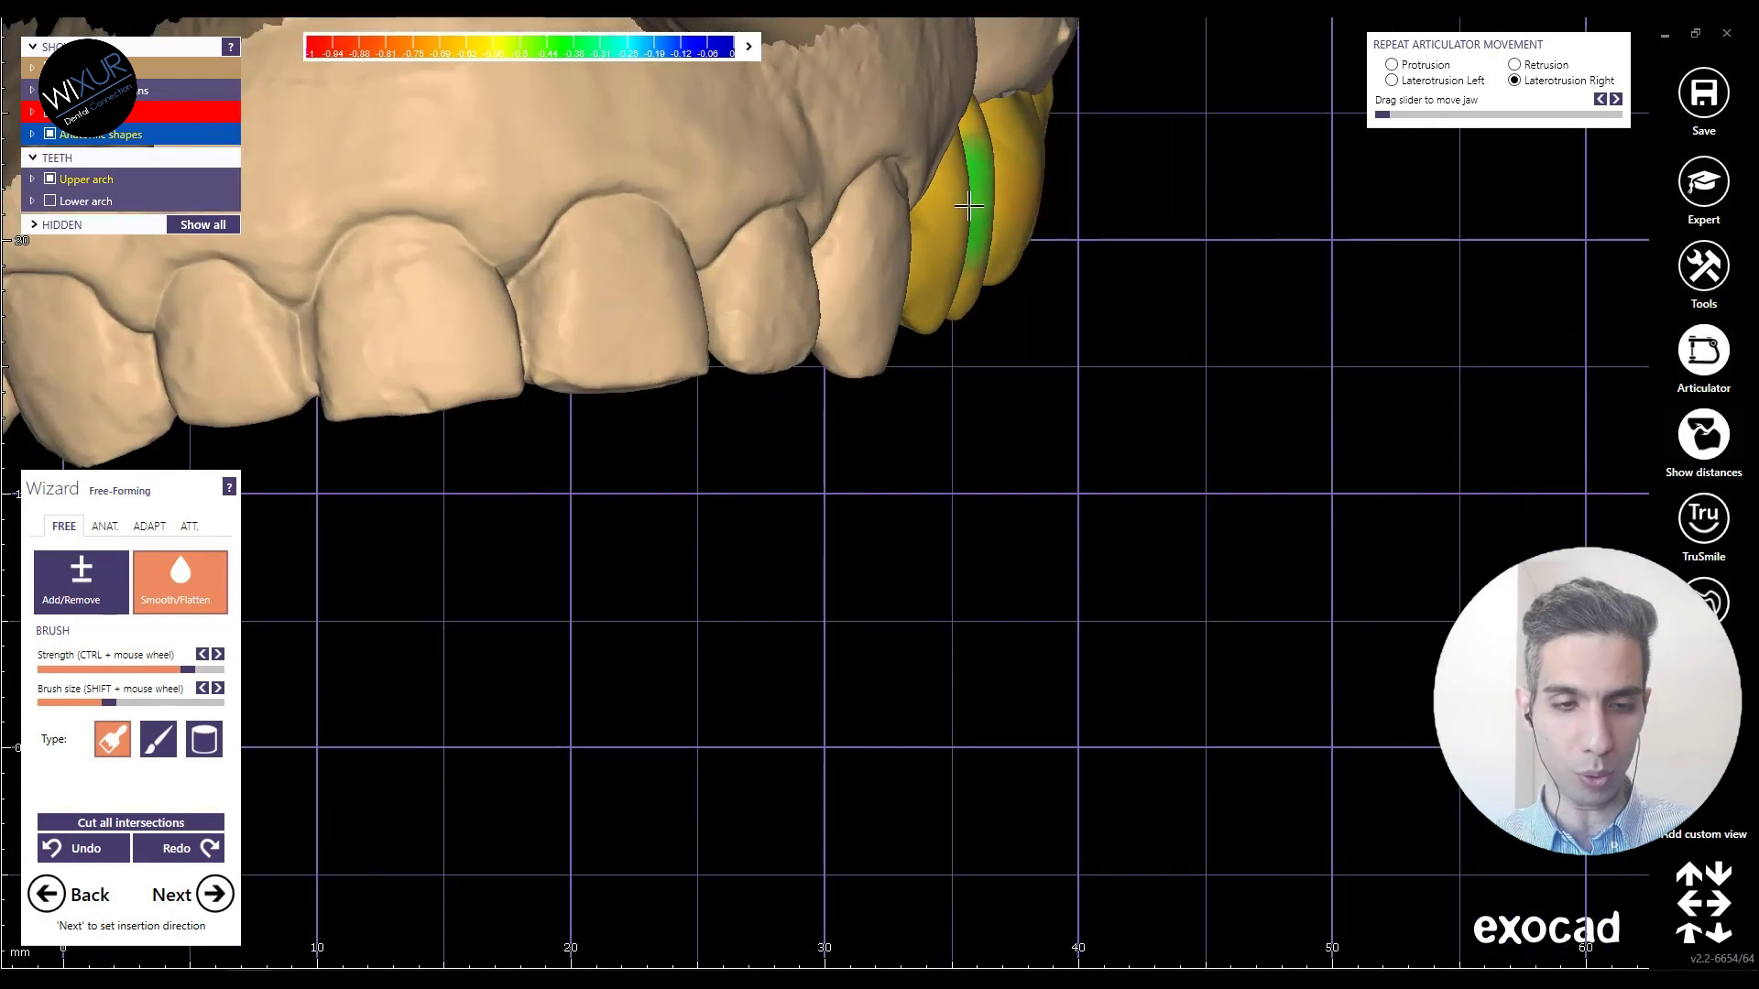
{"action": "scroll", "coordinate": [1029, 299], "scroll_direction": "down", "scroll_amount": 3}
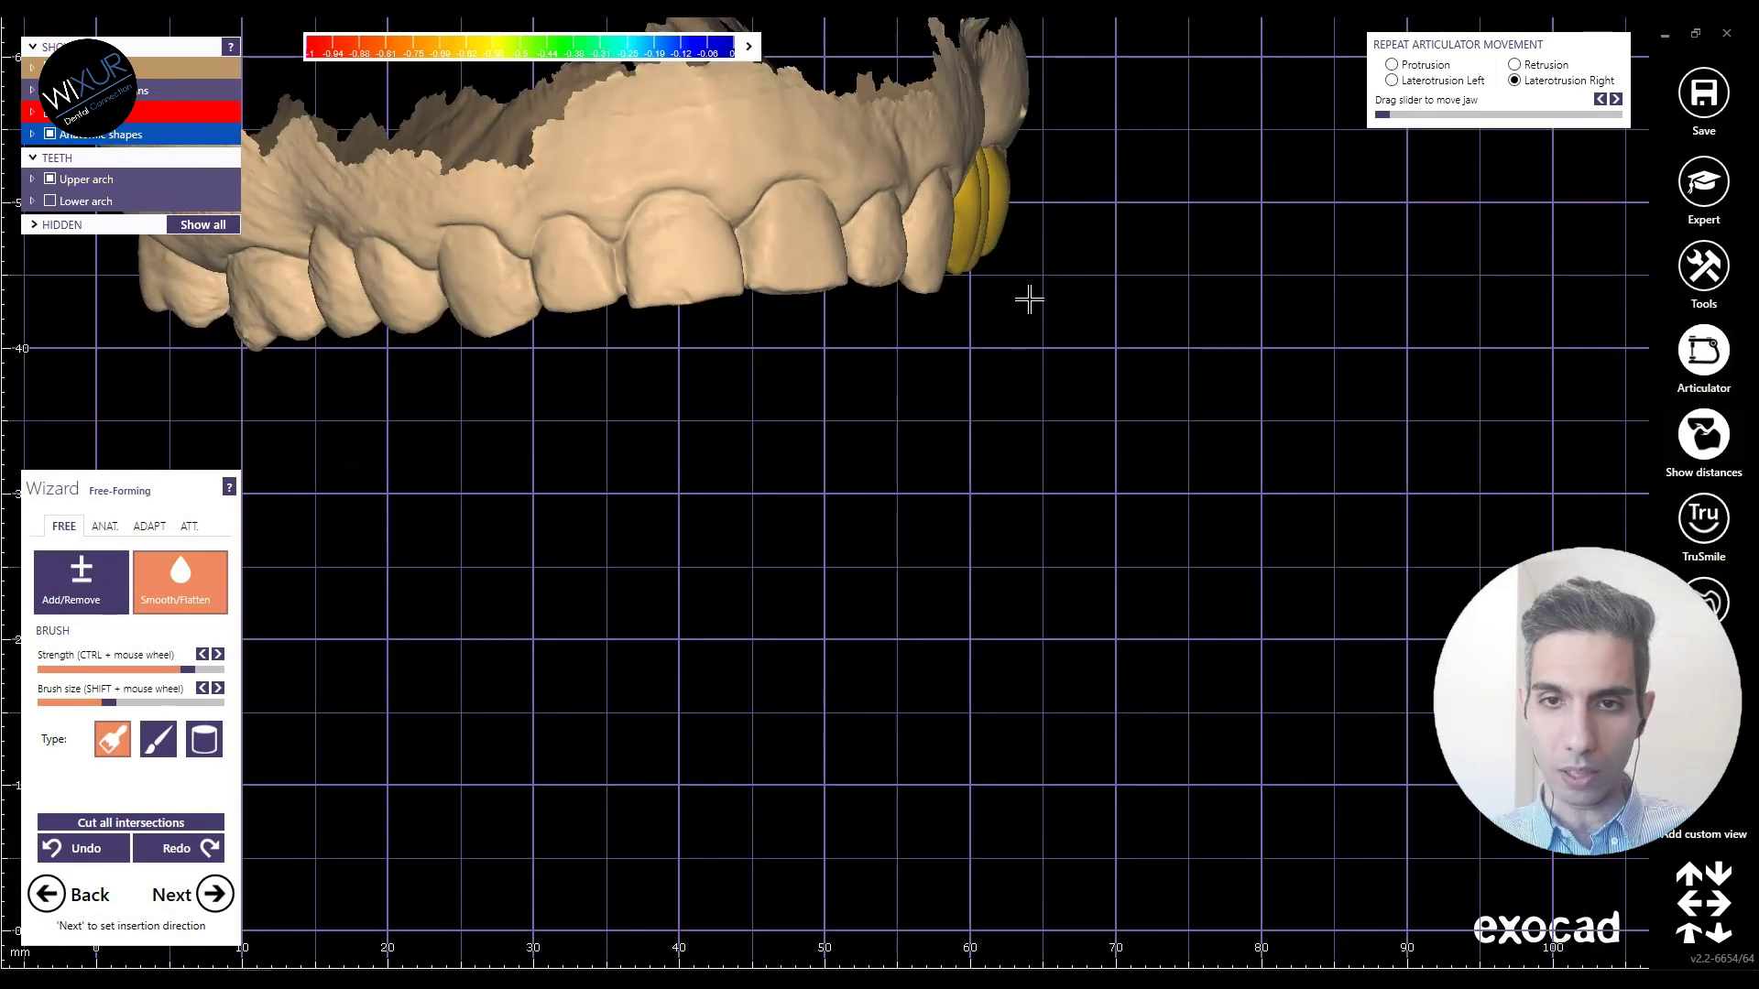
{"action": "scroll", "coordinate": [1013, 188], "scroll_direction": "up", "scroll_amount": 3}
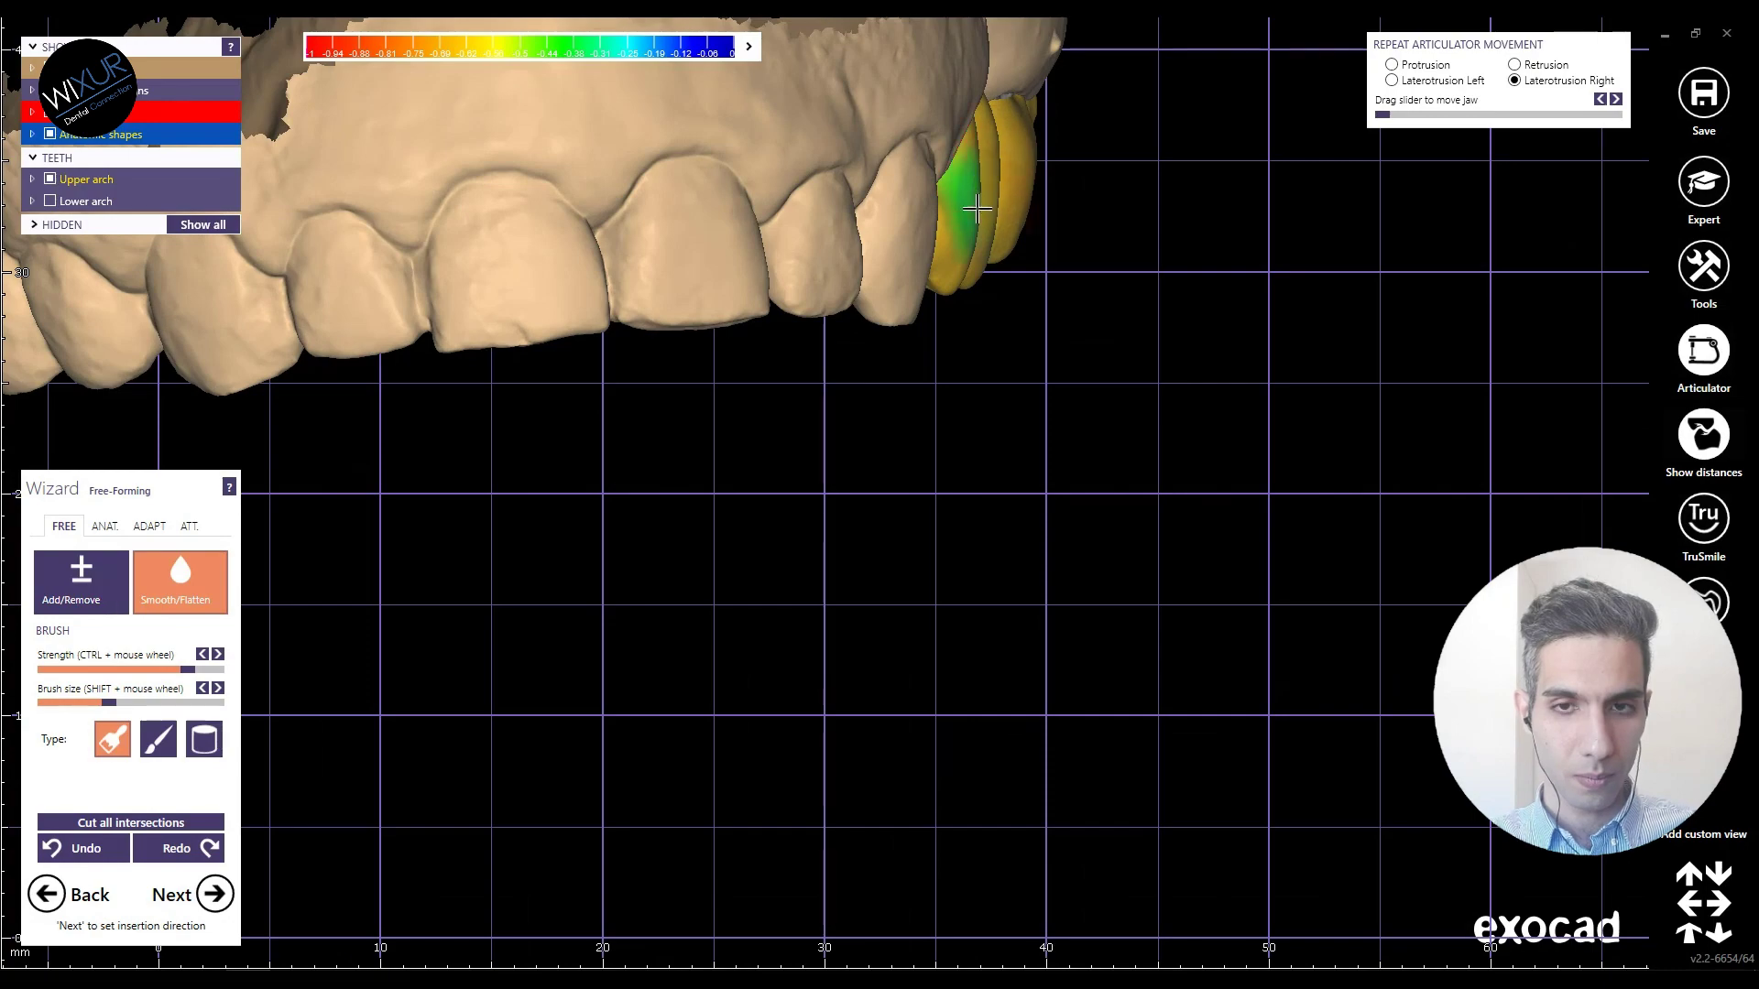
{"action": "scroll", "coordinate": [966, 348], "scroll_direction": "down", "scroll_amount": 3}
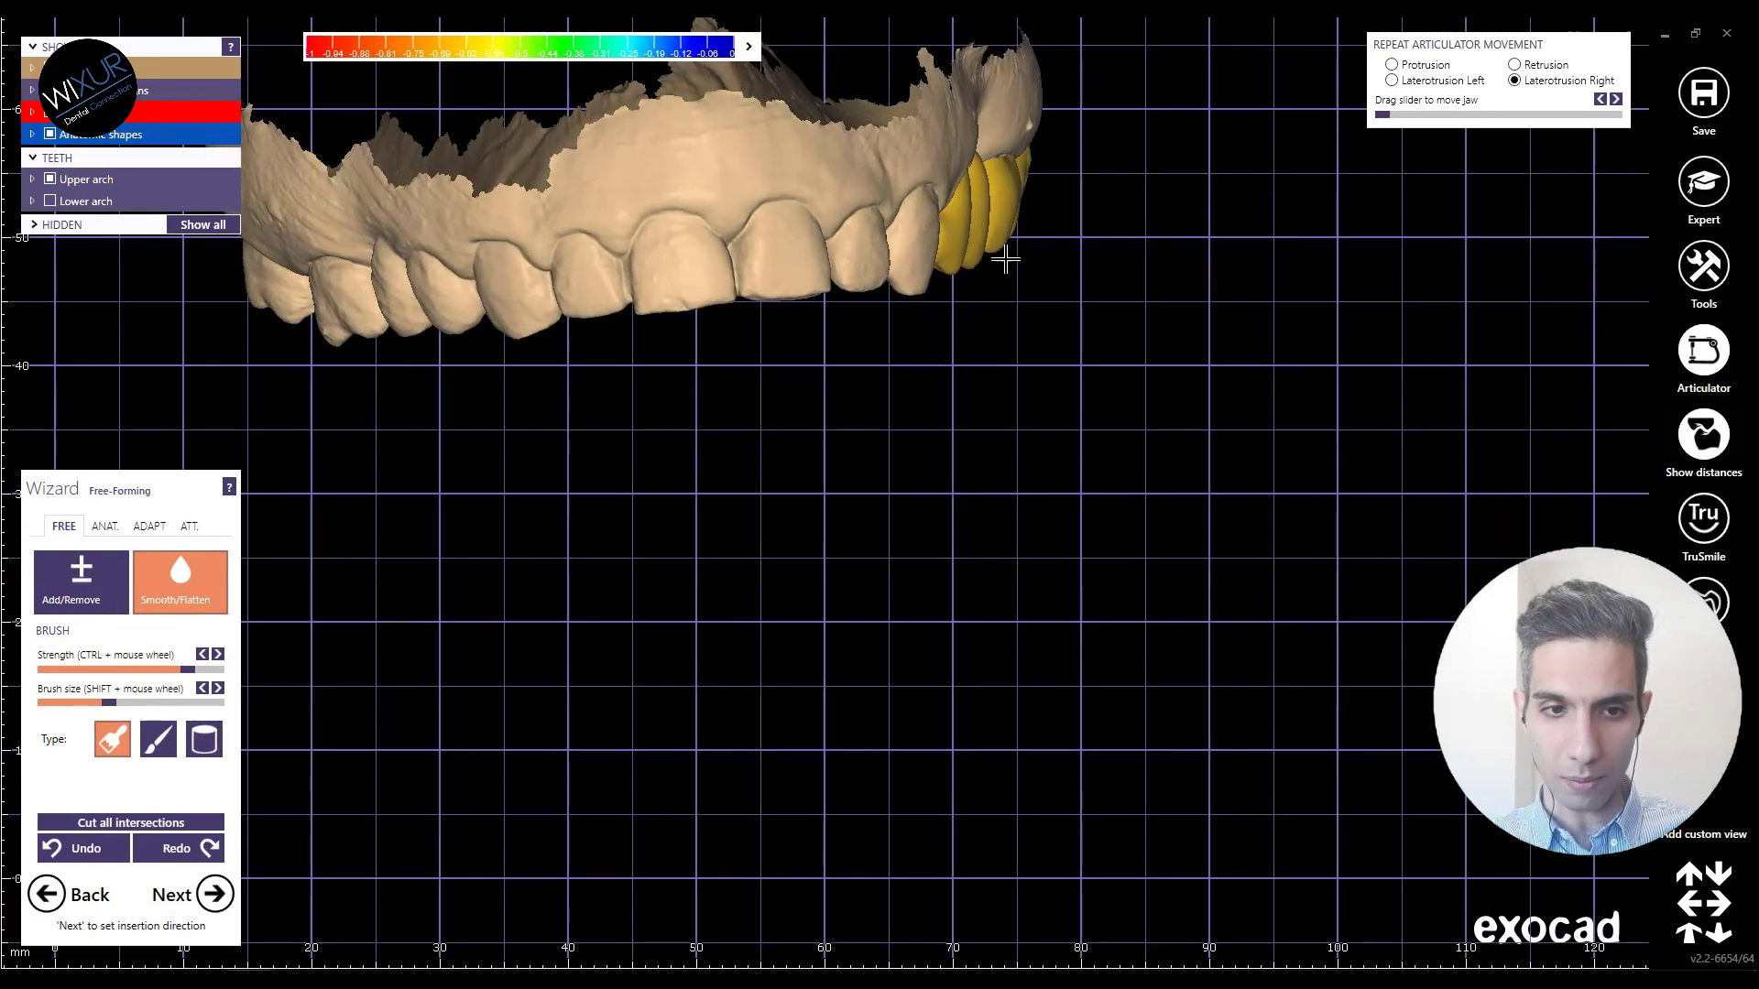
{"action": "scroll", "coordinate": [1009, 190], "scroll_direction": "up", "scroll_amount": 4}
{"action": "scroll", "coordinate": [1009, 190], "scroll_direction": "down", "scroll_amount": 2}
{"action": "right_click_drag", "start_coordinate": [1008, 190], "coordinate": [950, 492]}
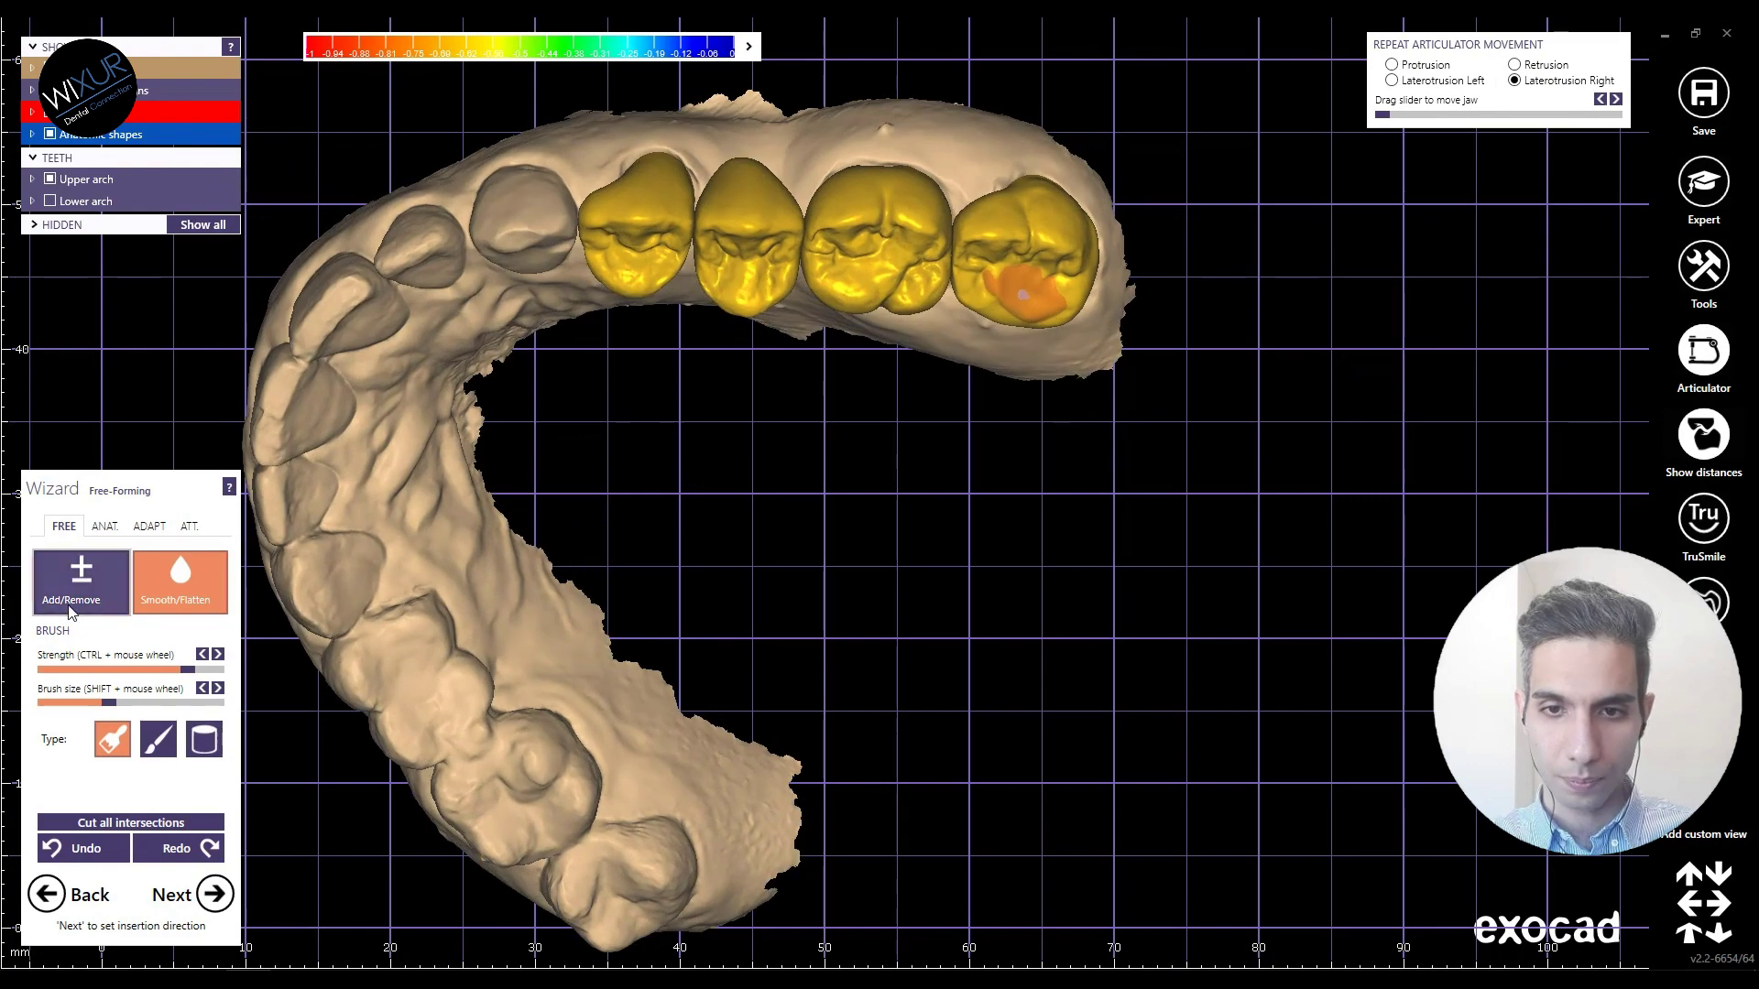
{"action": "left_click", "coordinate": [73, 587]}
{"action": "scroll", "coordinate": [930, 412], "scroll_direction": "up", "scroll_amount": 6}
{"action": "left_click_drag", "start_coordinate": [943, 430], "coordinate": [1024, 400]}
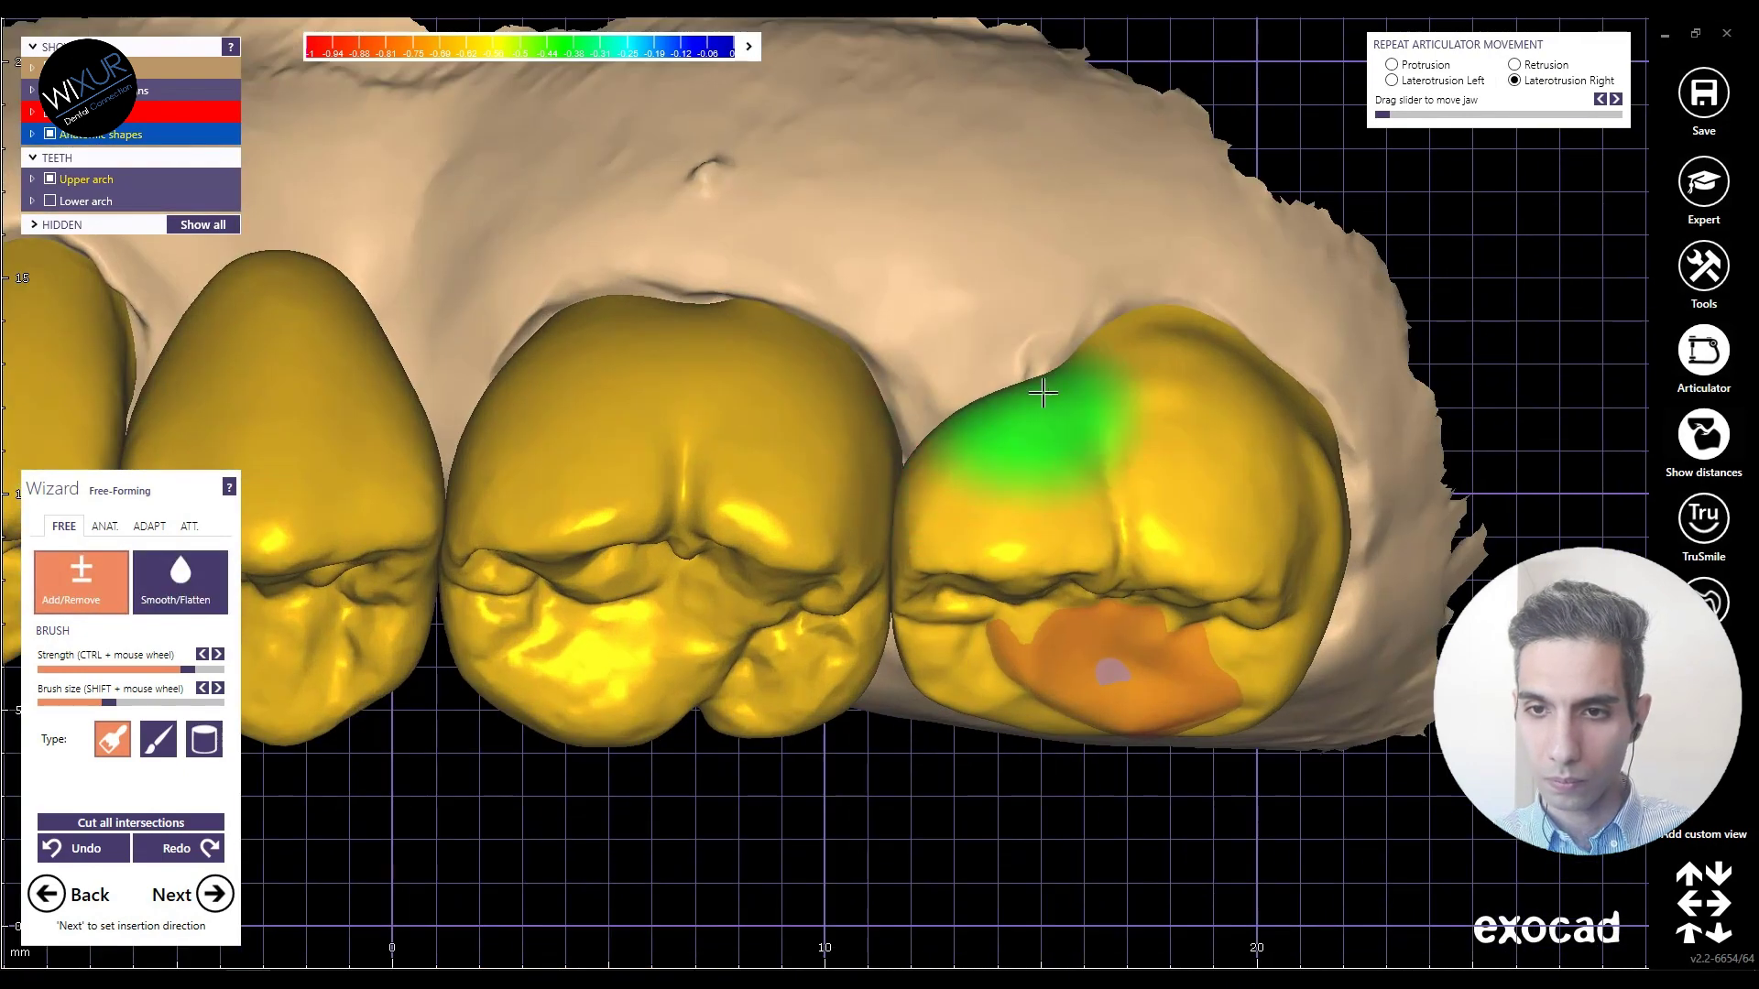
{"action": "mouse_move", "coordinate": [1111, 357]}
{"action": "left_mouse_down"}
{"action": "mouse_move", "coordinate": [1268, 423]}
{"action": "mouse_move", "coordinate": [1089, 393]}
{"action": "mouse_move", "coordinate": [974, 398]}
{"action": "mouse_move", "coordinate": [1005, 409]}
{"action": "mouse_move", "coordinate": [1153, 359]}
{"action": "mouse_move", "coordinate": [1192, 364]}
{"action": "mouse_move", "coordinate": [1285, 469]}
{"action": "left_mouse_up"}
Step: Smooth the built-up area of the last molar with Smooth/Flatten
{"action": "key", "text": "s"}
{"action": "scroll", "coordinate": [1285, 469], "scroll_direction": "down", "scroll_amount": 5}
{"action": "right_click_drag", "start_coordinate": [1276, 503], "coordinate": [896, 618]}
{"action": "scroll", "coordinate": [1276, 503], "scroll_direction": "down", "scroll_amount": 3}
{"action": "scroll", "coordinate": [868, 558], "scroll_direction": "down", "scroll_amount": 3}
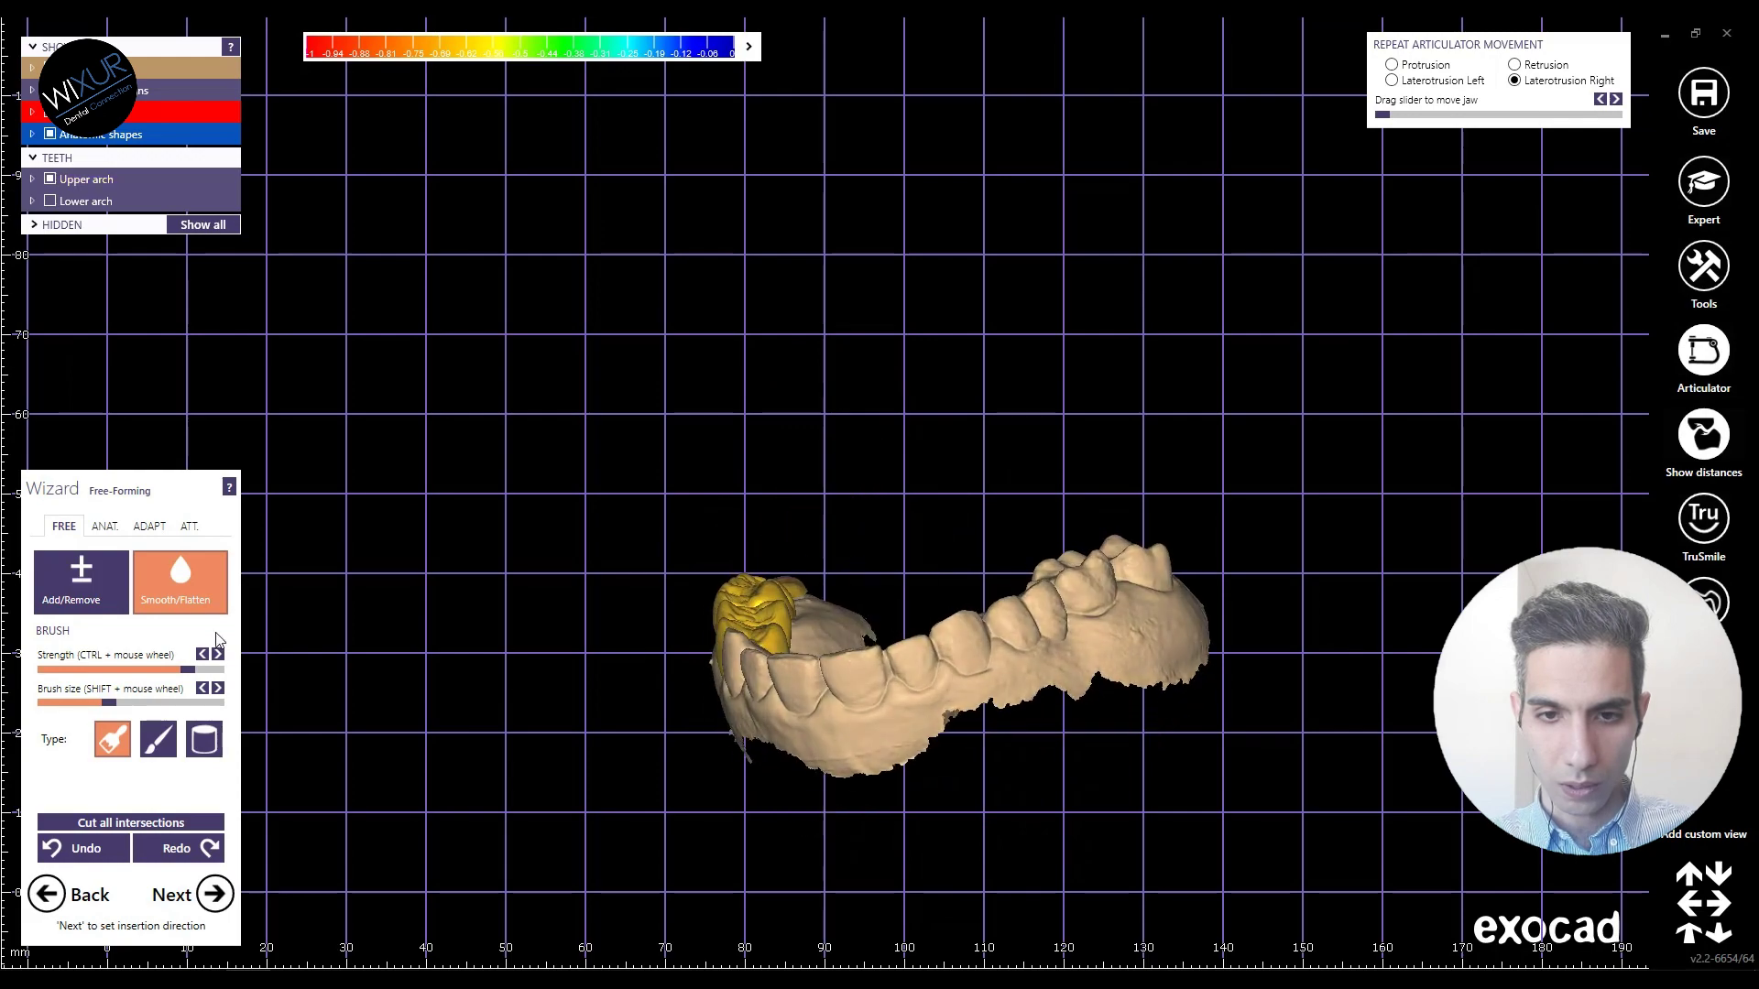
Step: Show the ANAT. presets and orbit the four crowns from occlusal to side-on views
{"action": "left_click", "coordinate": [105, 526]}
{"action": "scroll", "coordinate": [783, 568], "scroll_direction": "up", "scroll_amount": 5}
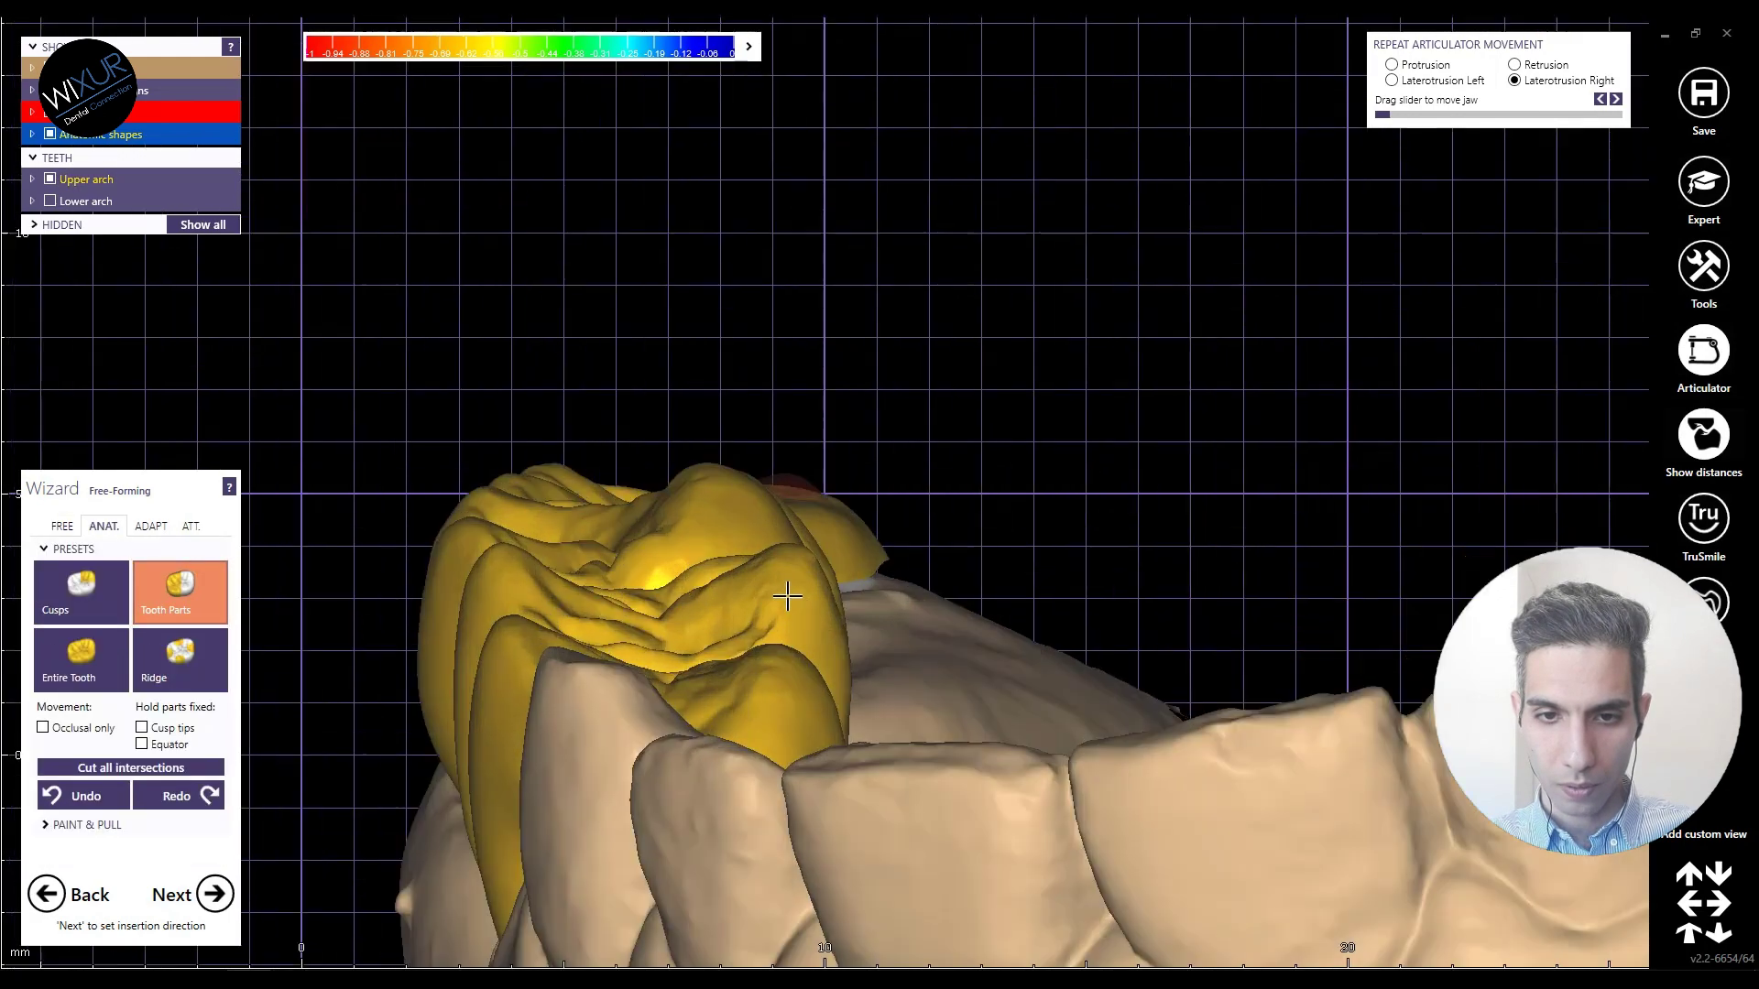
{"action": "right_click_drag", "start_coordinate": [678, 554], "coordinate": [674, 413]}
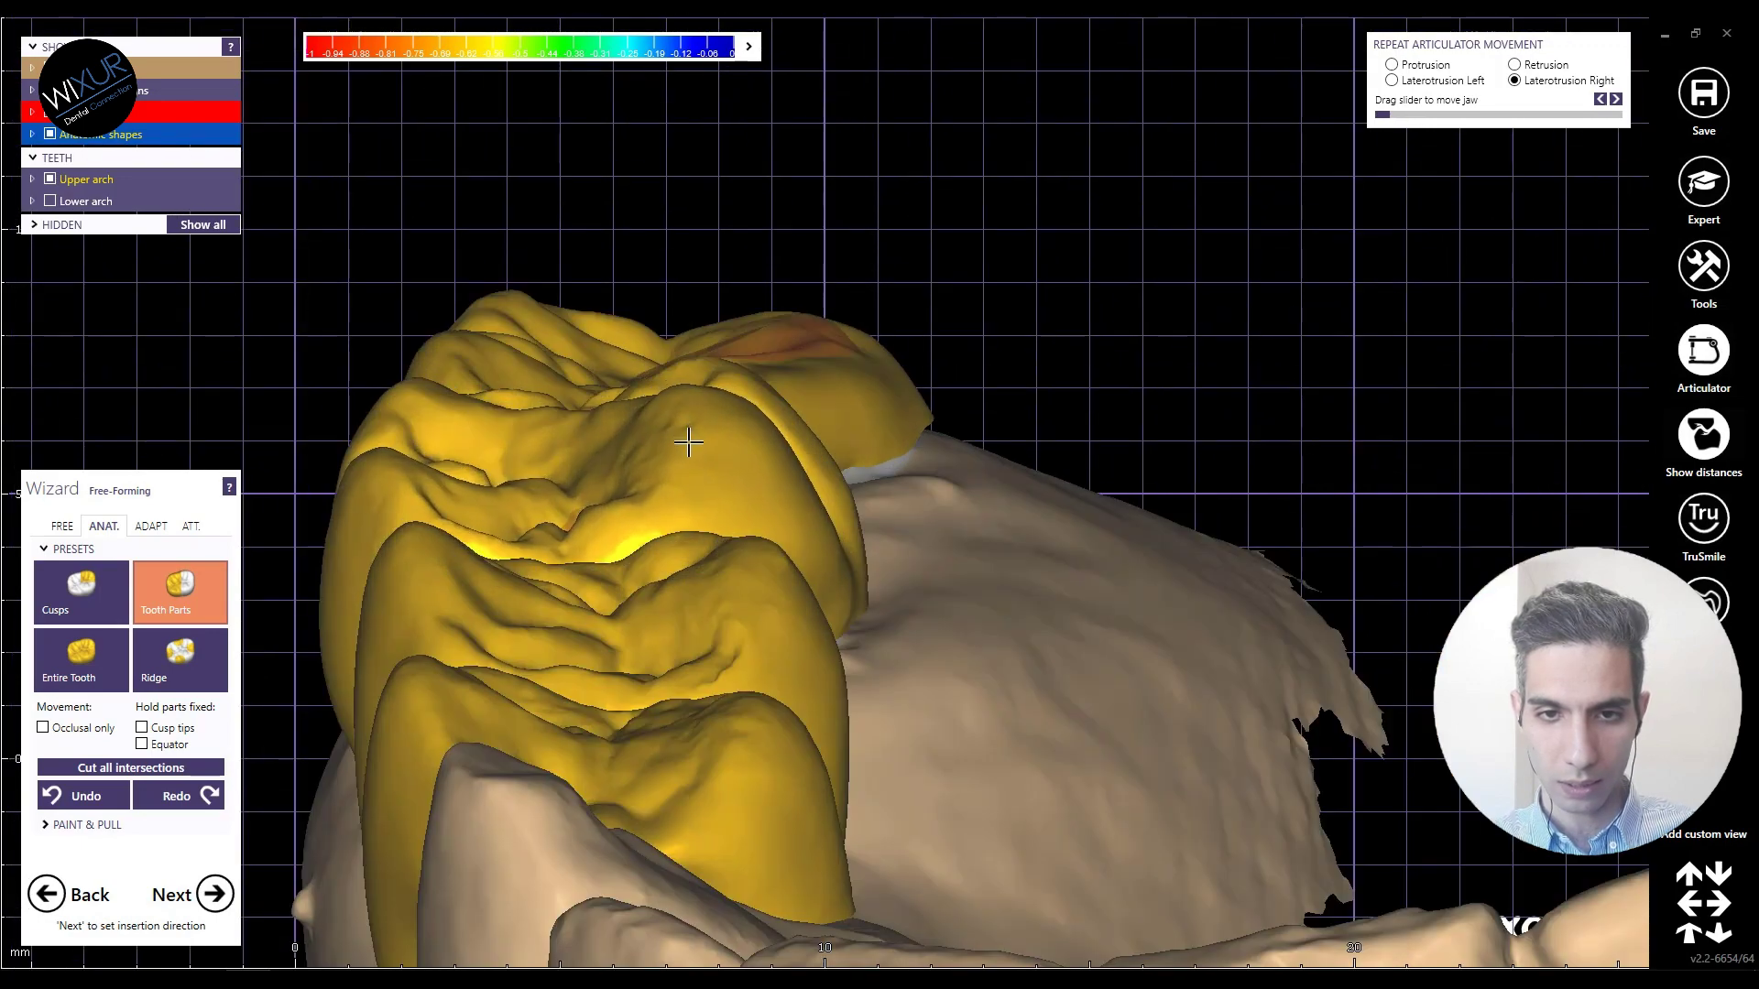
{"action": "scroll", "coordinate": [714, 416], "scroll_direction": "down", "scroll_amount": 5}
{"action": "right_click_drag", "start_coordinate": [714, 416], "coordinate": [751, 458]}
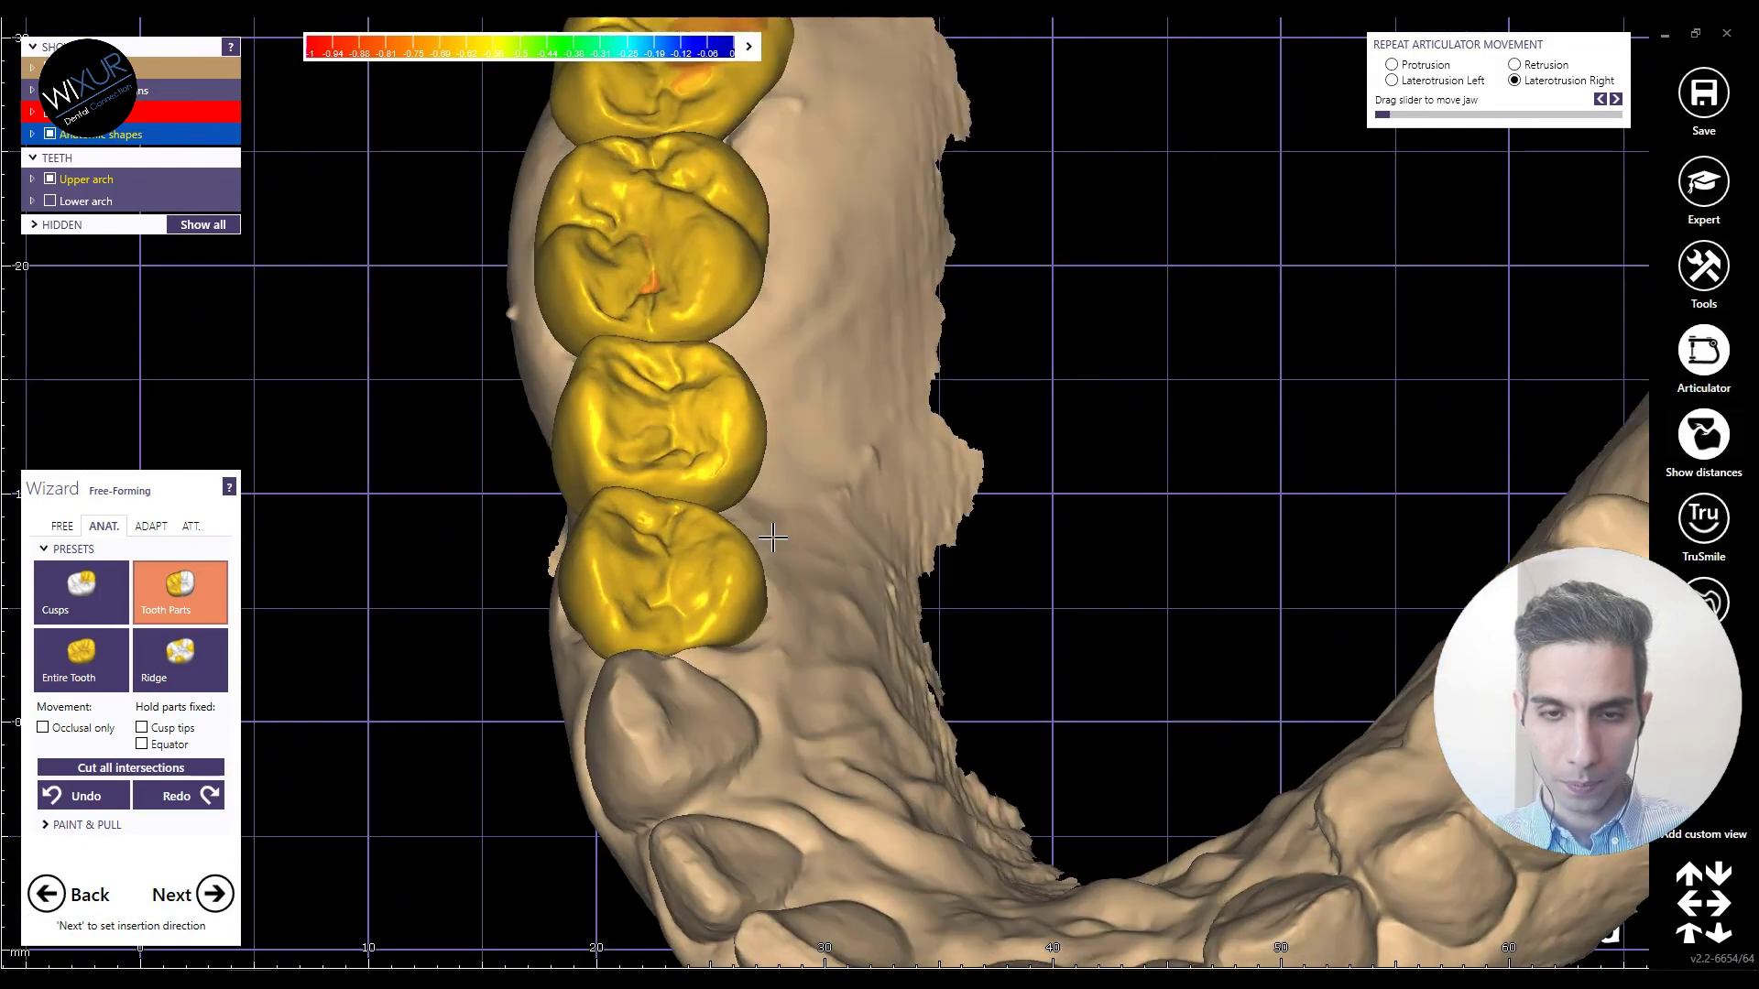
{"action": "scroll", "coordinate": [784, 503], "scroll_direction": "down", "scroll_amount": 3}
{"action": "scroll", "coordinate": [730, 468], "scroll_direction": "up", "scroll_amount": 3}
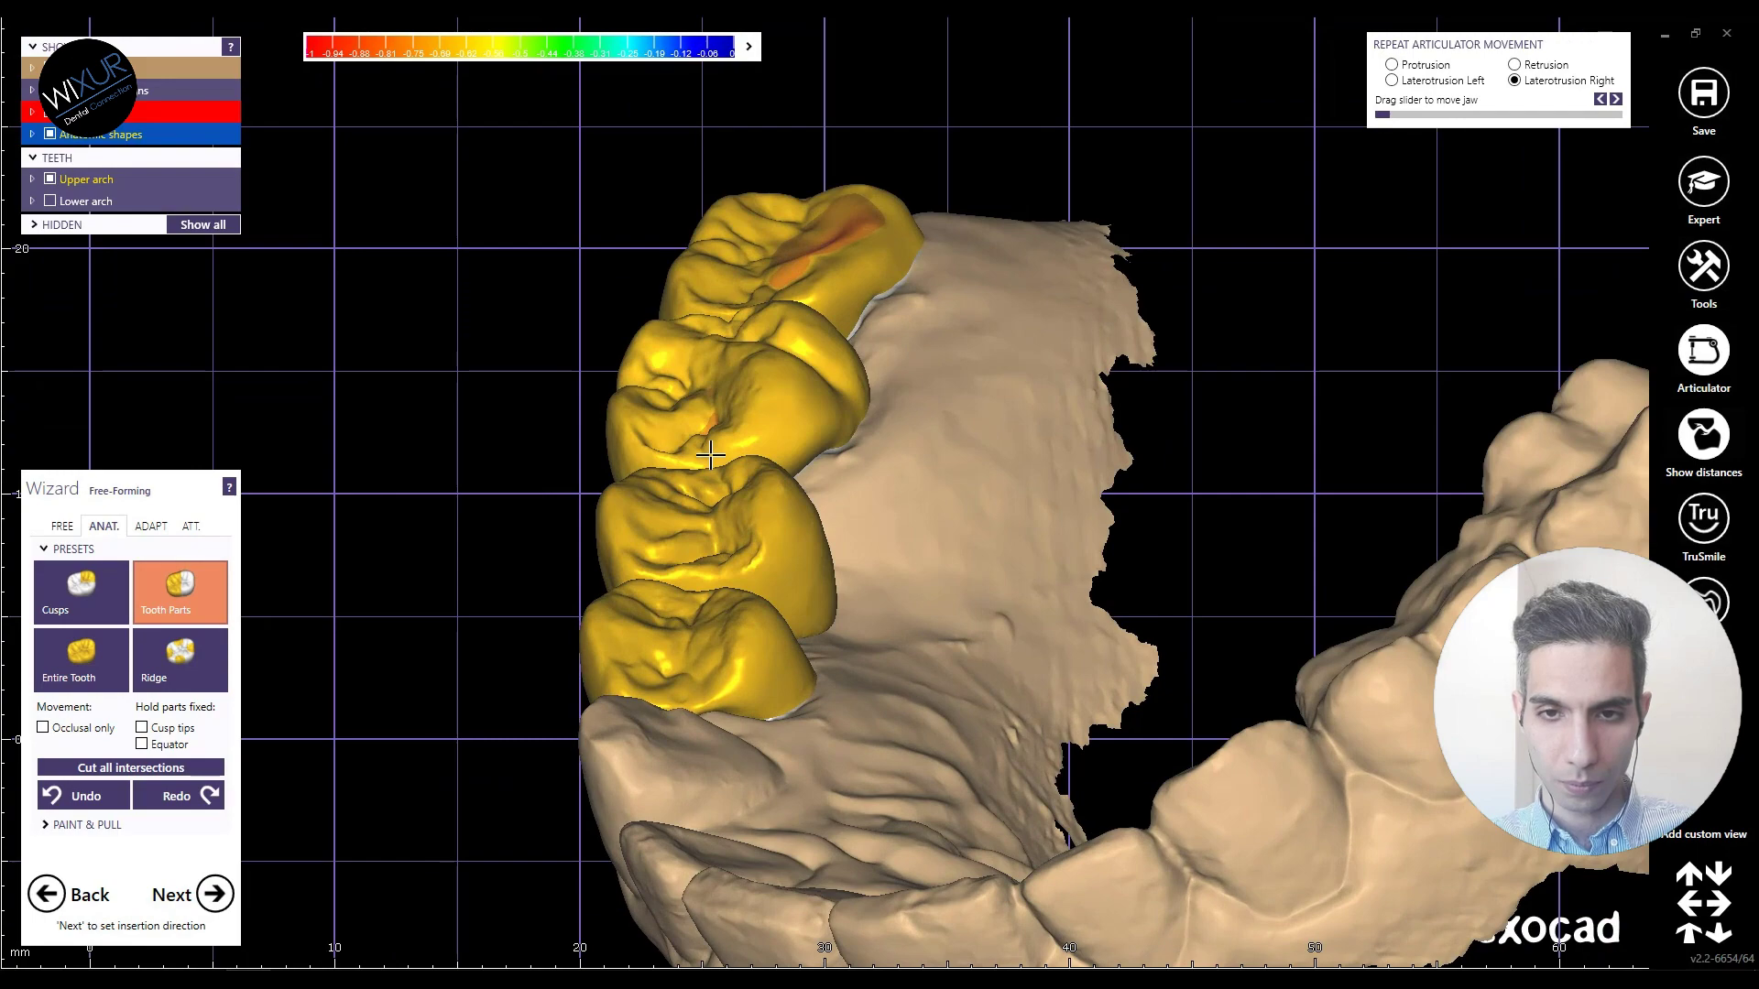
{"action": "scroll", "coordinate": [711, 455], "scroll_direction": "down", "scroll_amount": 5}
{"action": "right_click_drag", "start_coordinate": [711, 454], "coordinate": [999, 561]}
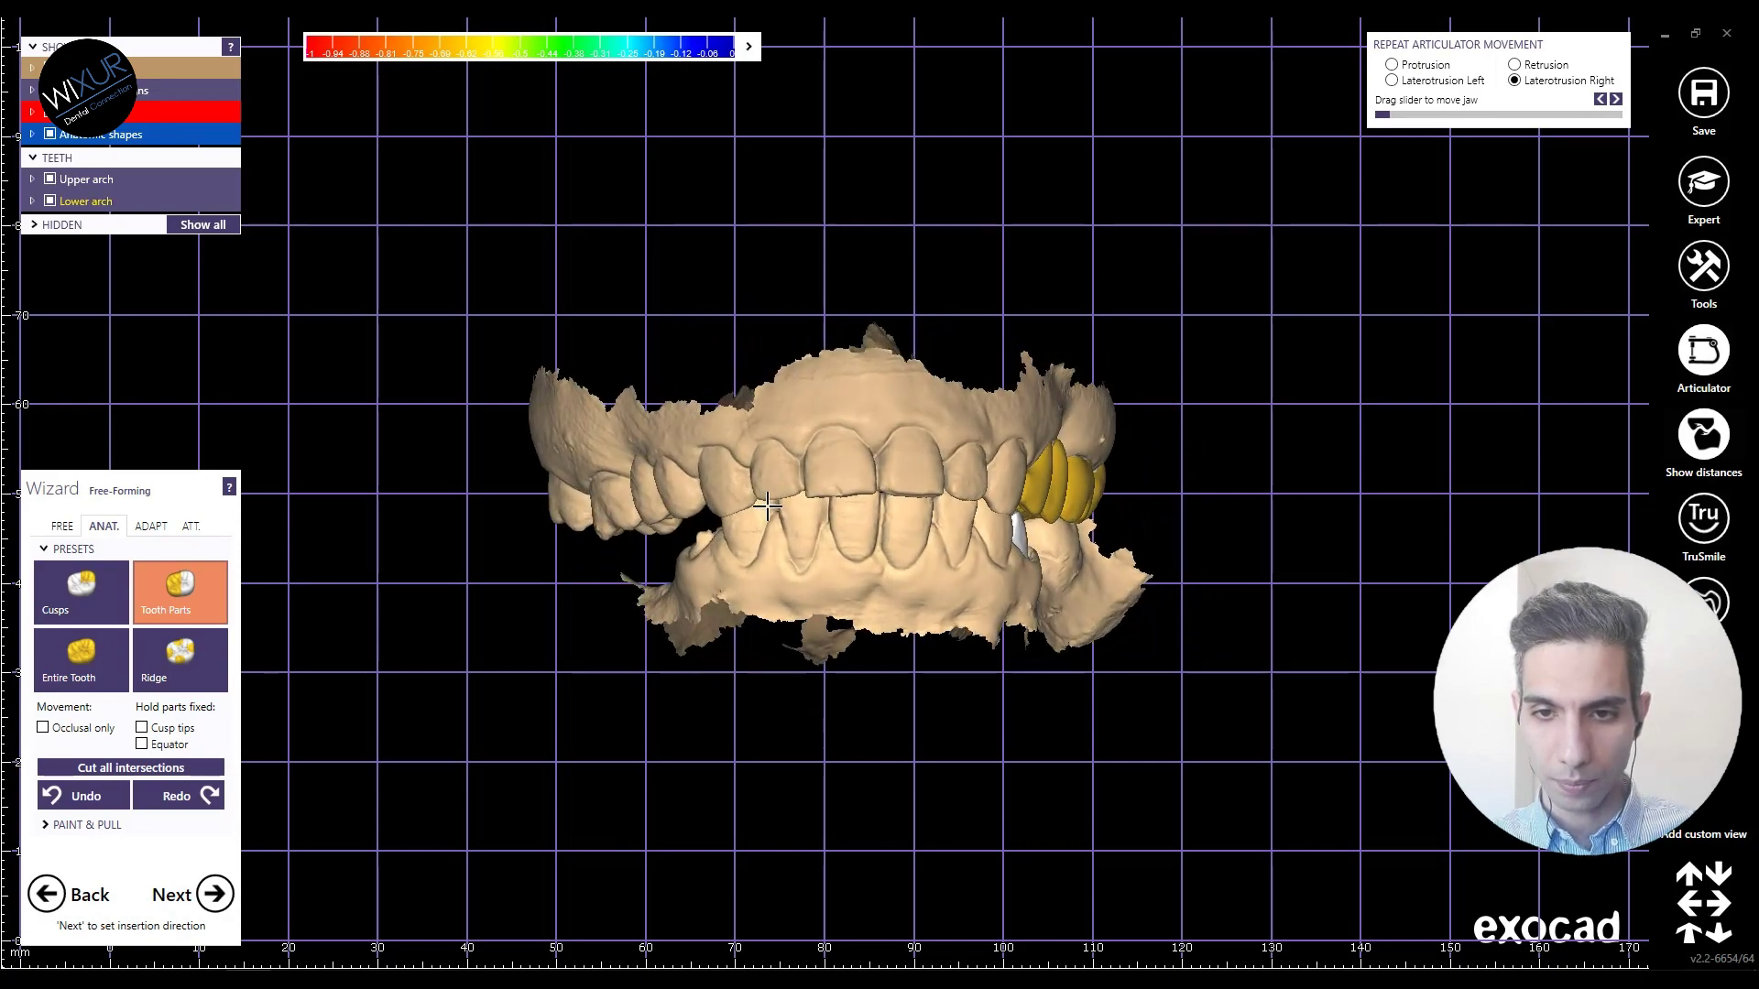
Step: Run retrusion on the articulator slider, then hide the upper arch to view the lower crown
{"action": "scroll", "coordinate": [1038, 553], "scroll_direction": "up", "scroll_amount": 3}
{"action": "scroll", "coordinate": [1038, 553], "scroll_direction": "up", "scroll_amount": 3}
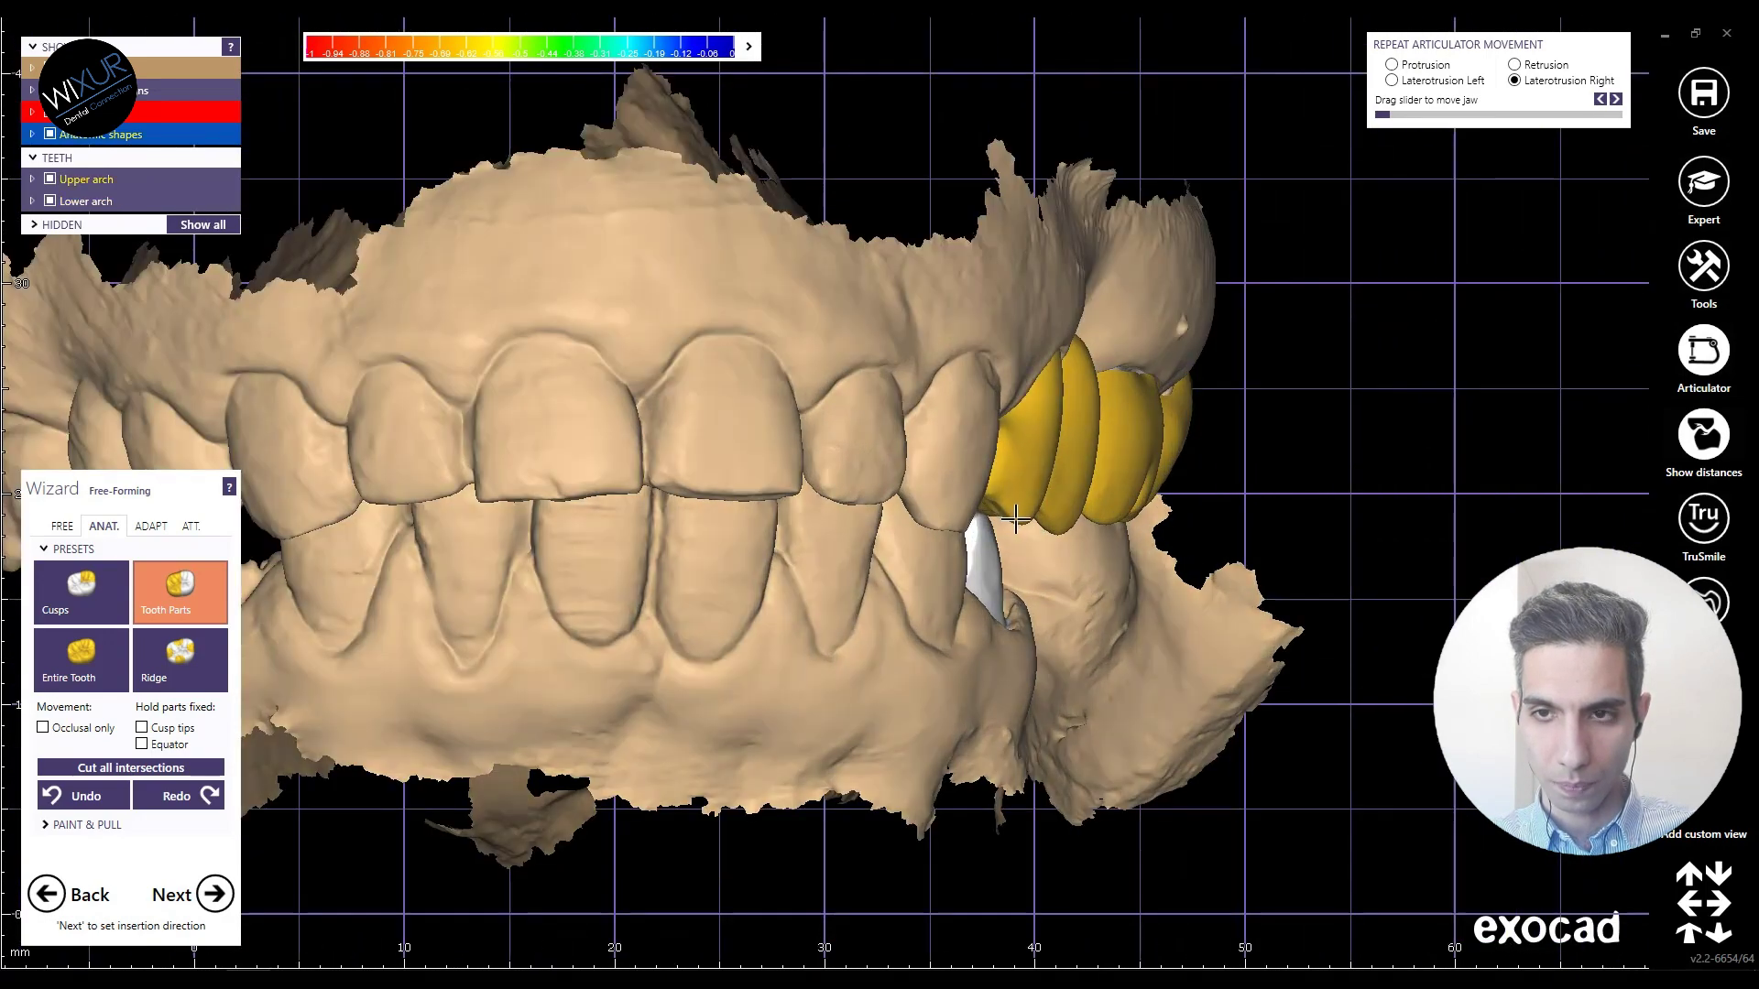
{"action": "left_click_drag", "start_coordinate": [1385, 118], "coordinate": [1355, 156]}
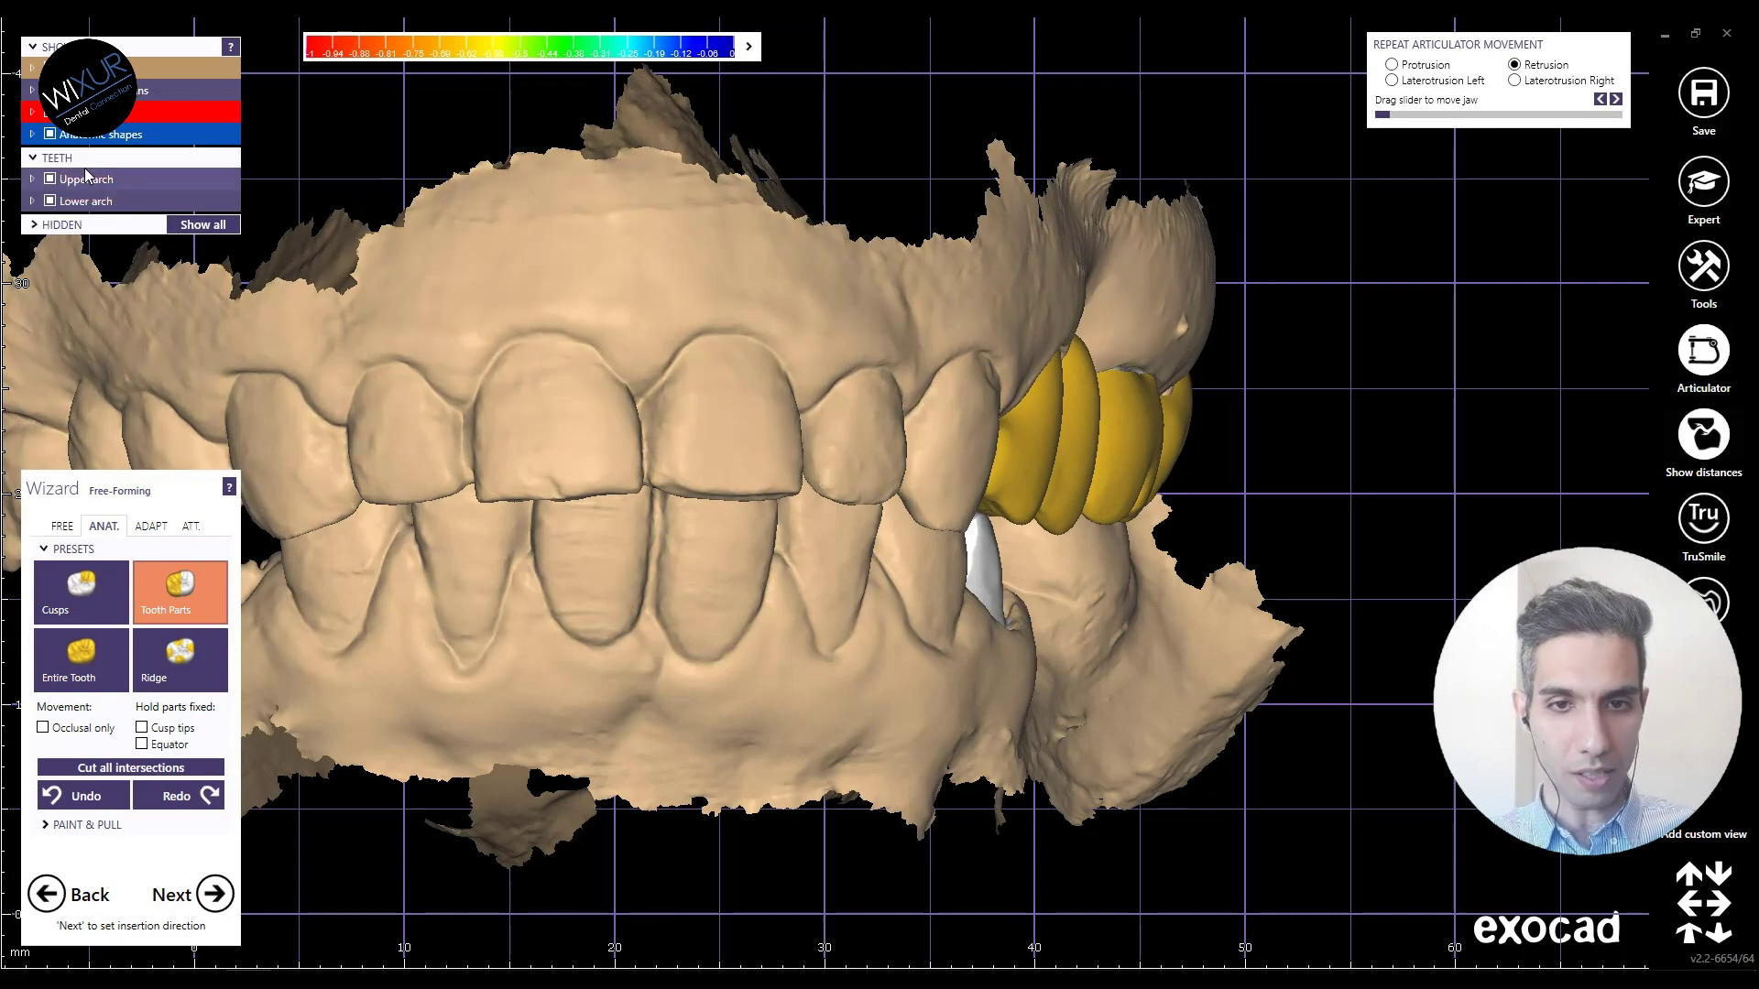
{"action": "right_click_drag", "start_coordinate": [667, 340], "coordinate": [654, 327]}
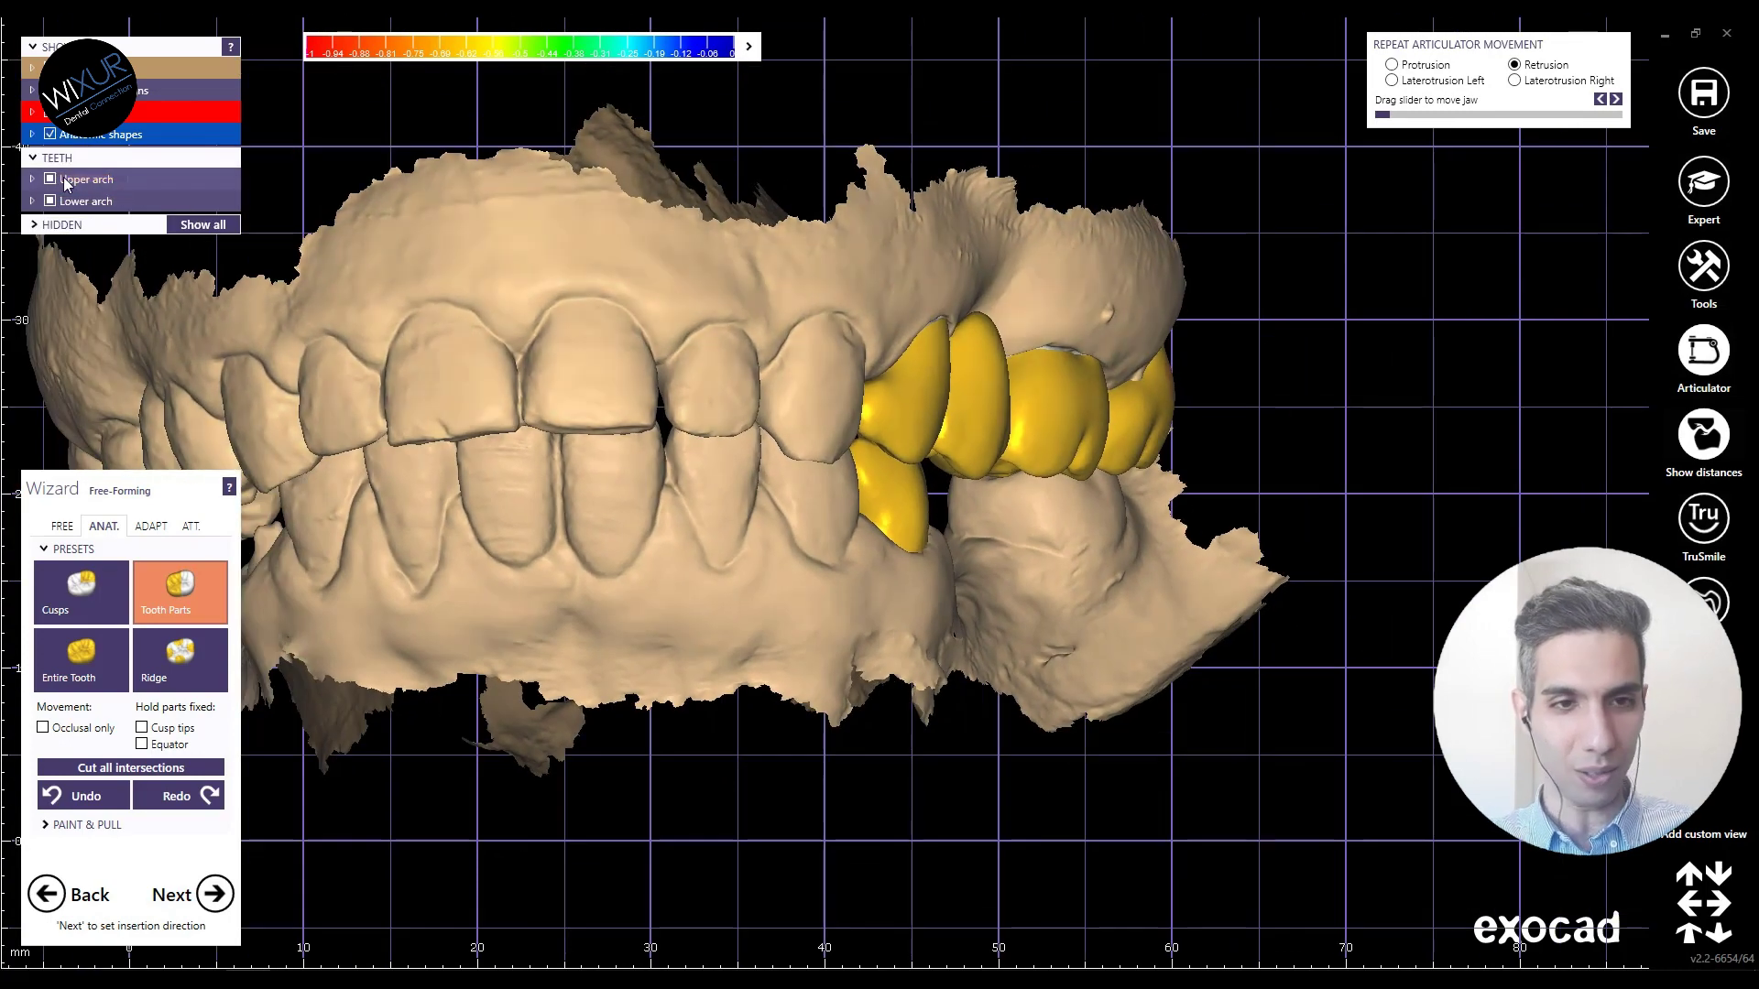
{"action": "left_click", "coordinate": [51, 179]}
{"action": "right_click_drag", "start_coordinate": [503, 381], "coordinate": [828, 540]}
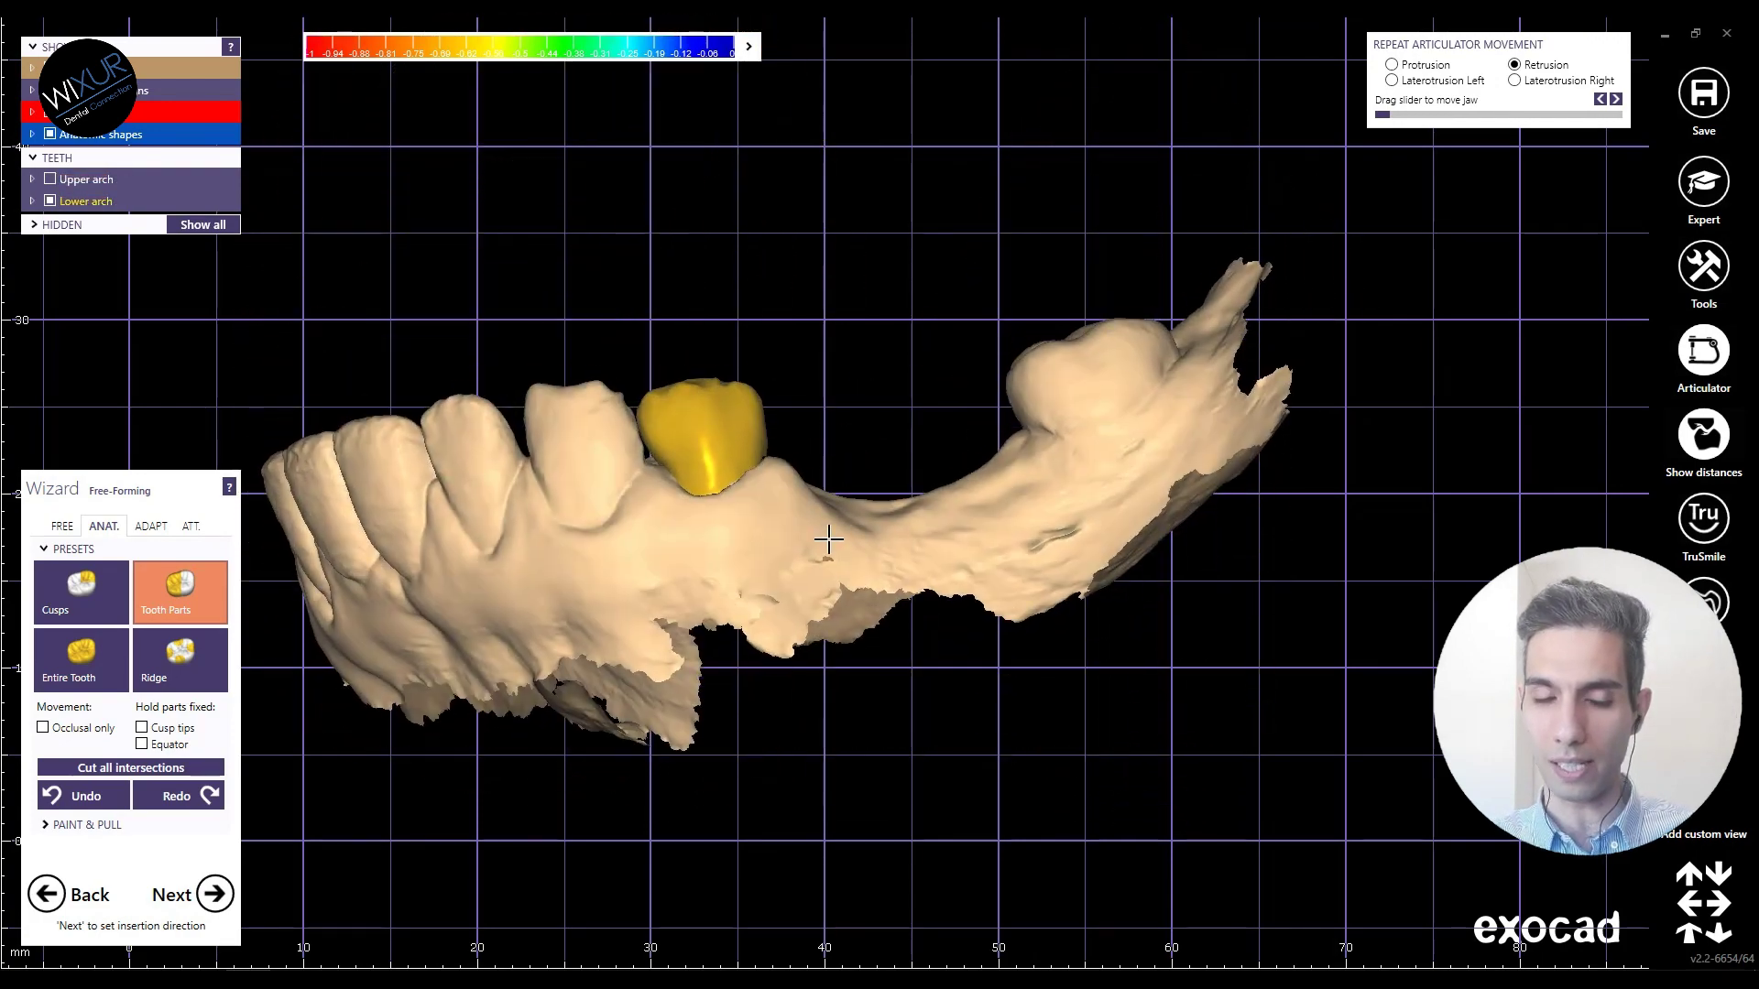
Step: Inspect the lower crown with the FREE tools from occlusal and side views, then press Next
{"action": "left_click", "coordinate": [63, 526]}
{"action": "scroll", "coordinate": [672, 407], "scroll_direction": "up", "scroll_amount": 5}
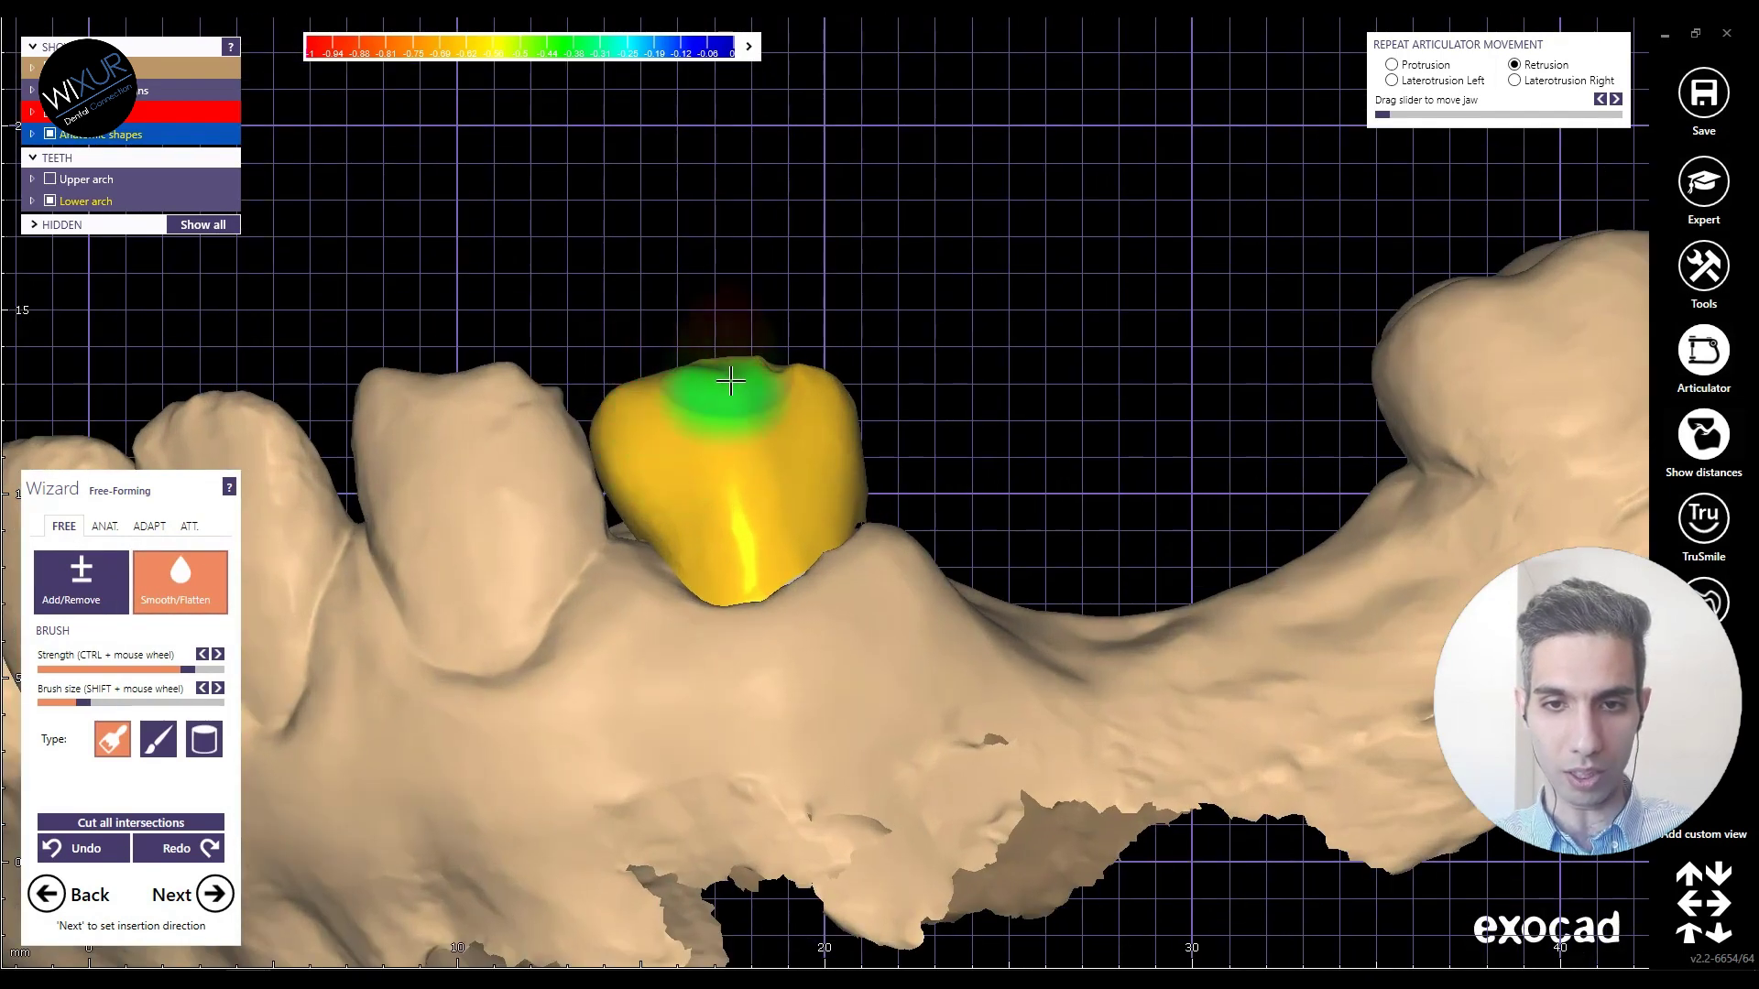
{"action": "right_click_drag", "start_coordinate": [715, 368], "coordinate": [782, 397]}
{"action": "scroll", "coordinate": [785, 440], "scroll_direction": "up", "scroll_amount": 5}
{"action": "scroll", "coordinate": [738, 338], "scroll_direction": "down", "scroll_amount": 3}
{"action": "scroll", "coordinate": [739, 342], "scroll_direction": "up", "scroll_amount": 2}
{"action": "scroll", "coordinate": [740, 342], "scroll_direction": "down", "scroll_amount": 3}
{"action": "scroll", "coordinate": [761, 436], "scroll_direction": "up", "scroll_amount": 2}
{"action": "scroll", "coordinate": [330, 856], "scroll_direction": "up", "scroll_amount": 1}
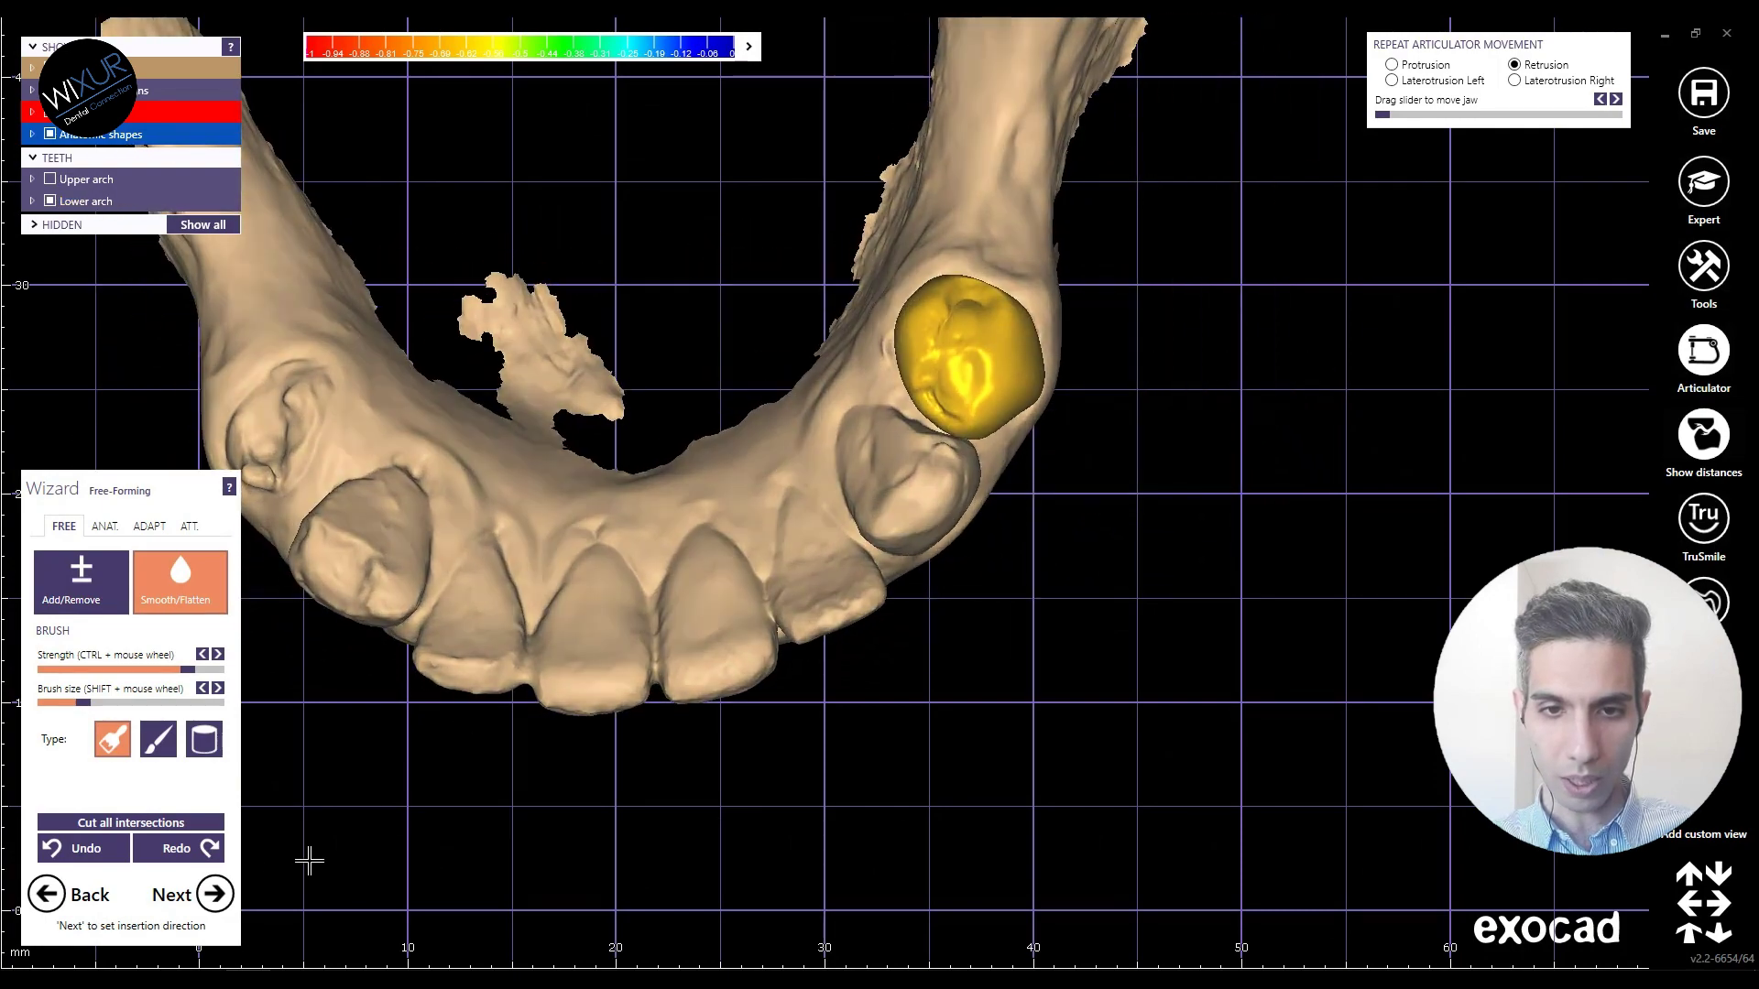
{"action": "scroll", "coordinate": [330, 786], "scroll_direction": "down", "scroll_amount": 4}
{"action": "right_click_drag", "start_coordinate": [329, 786], "coordinate": [581, 736]}
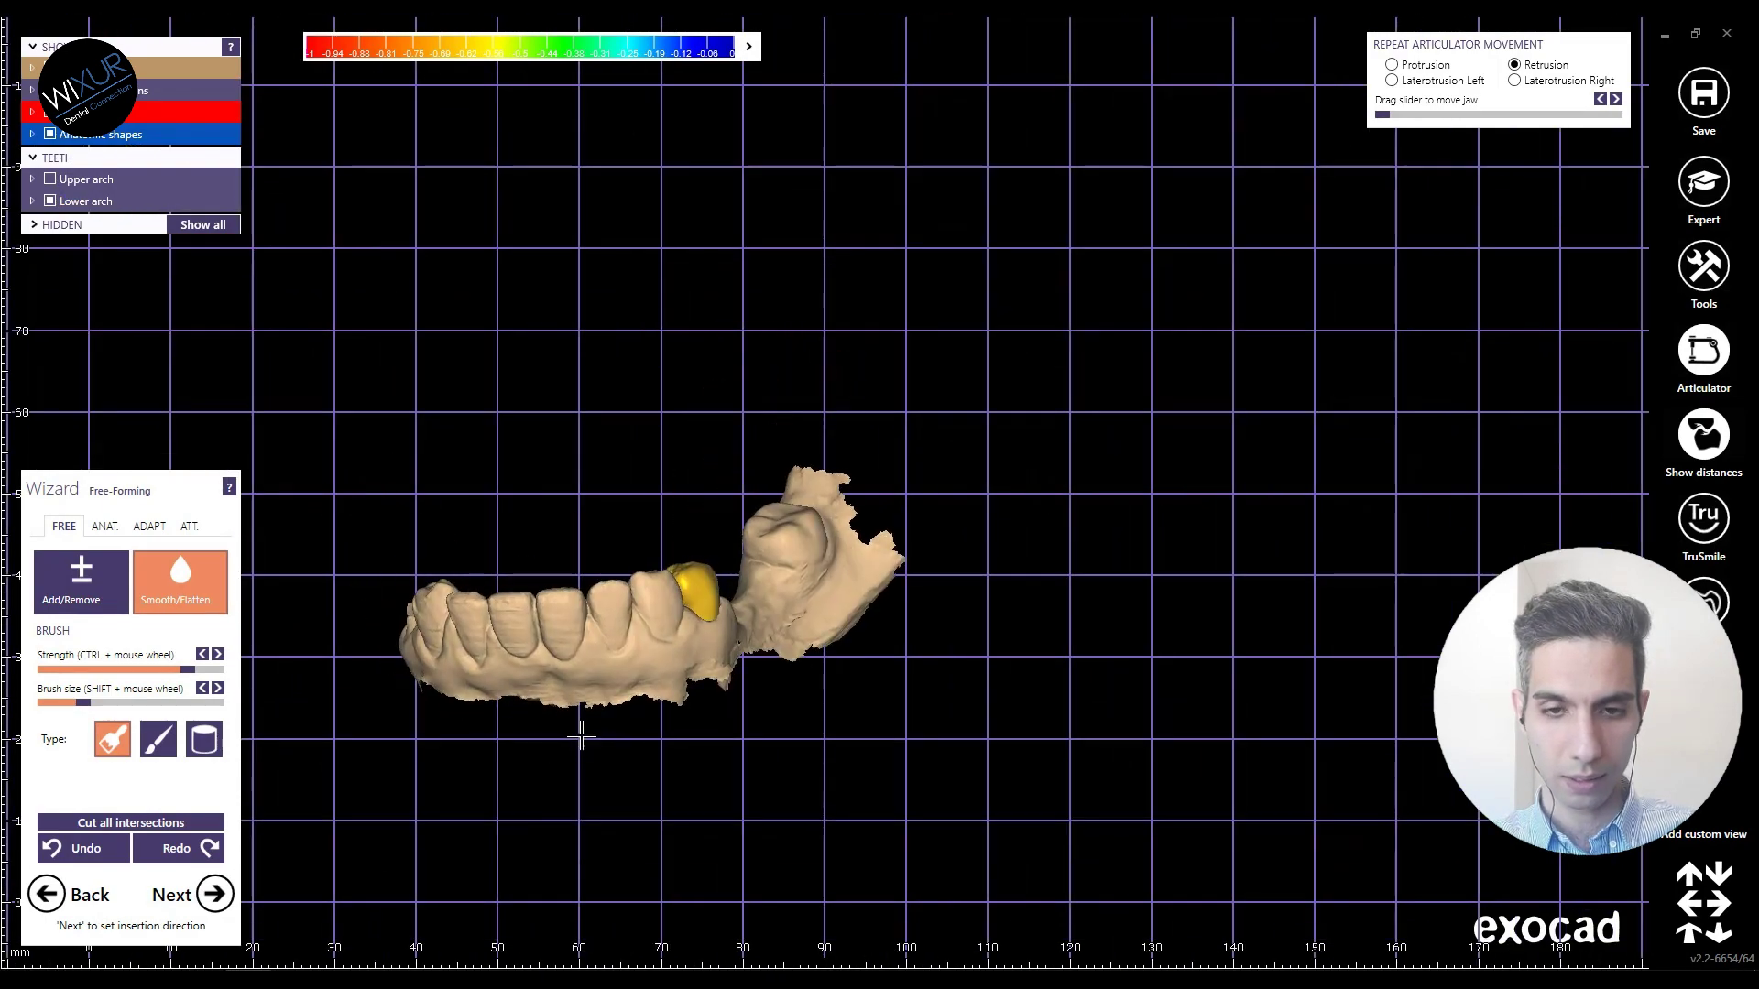
{"action": "left_click", "coordinate": [199, 909]}
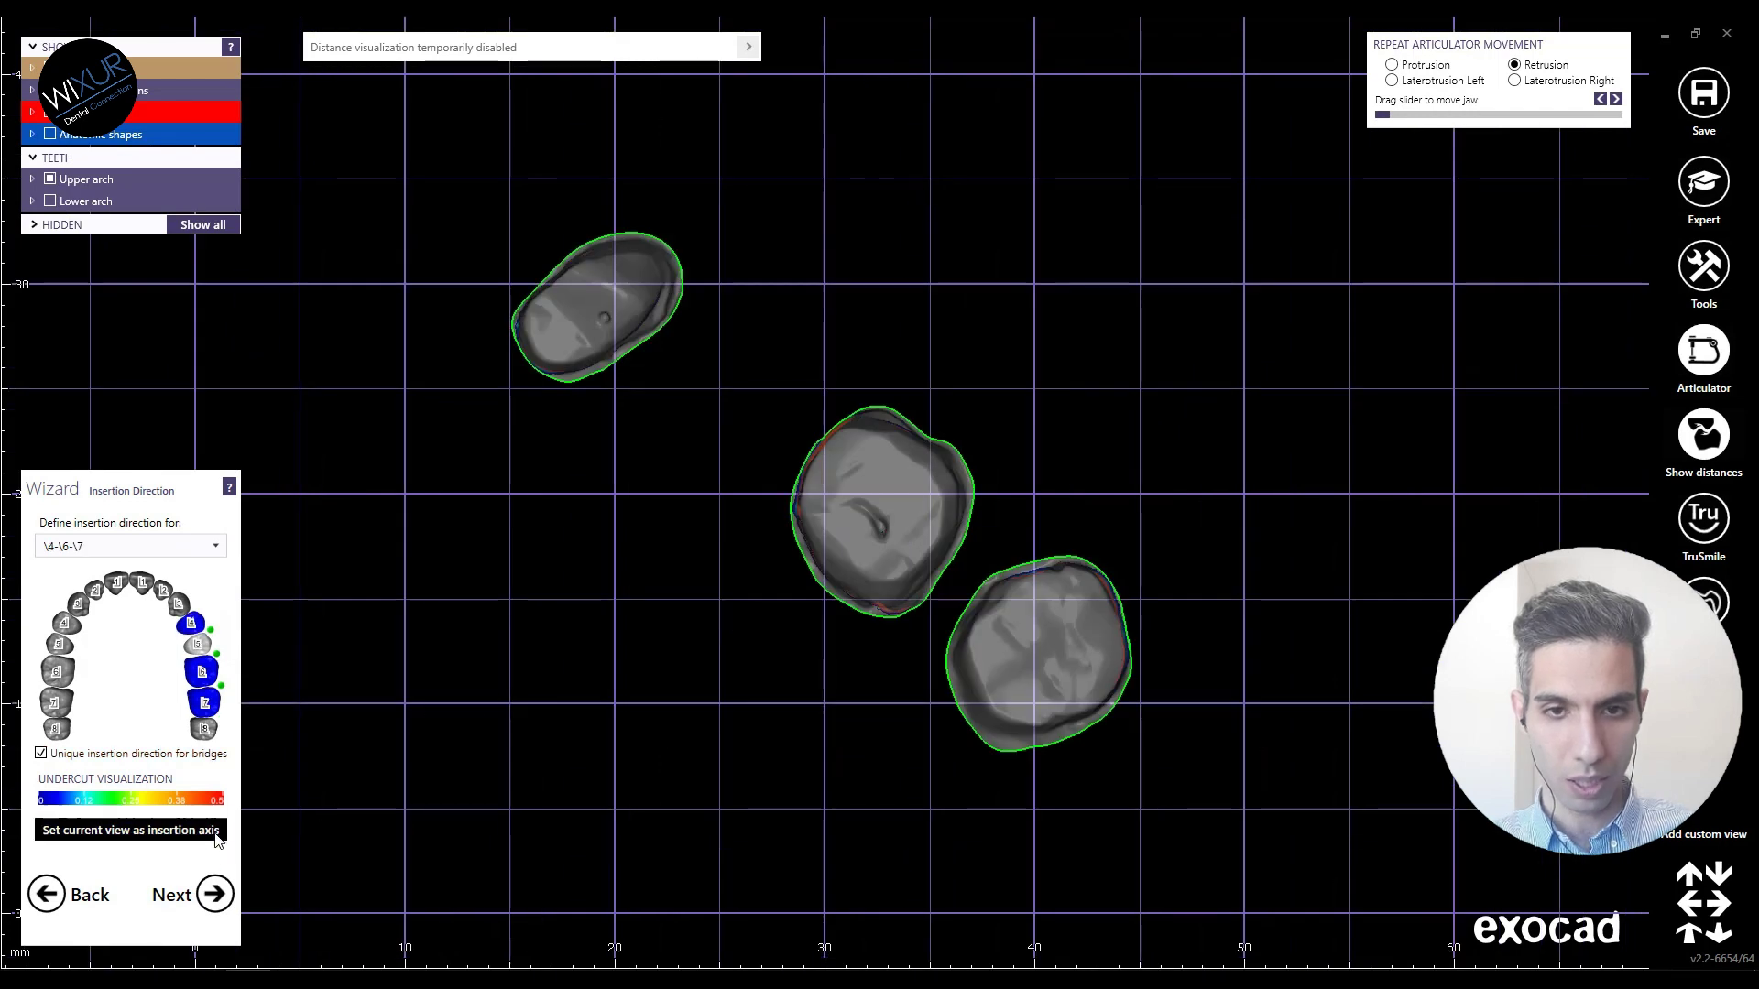
Step: Accept the proposed insertion direction to move on to Virtual Waxup Bottom
{"action": "left_click", "coordinate": [211, 889]}
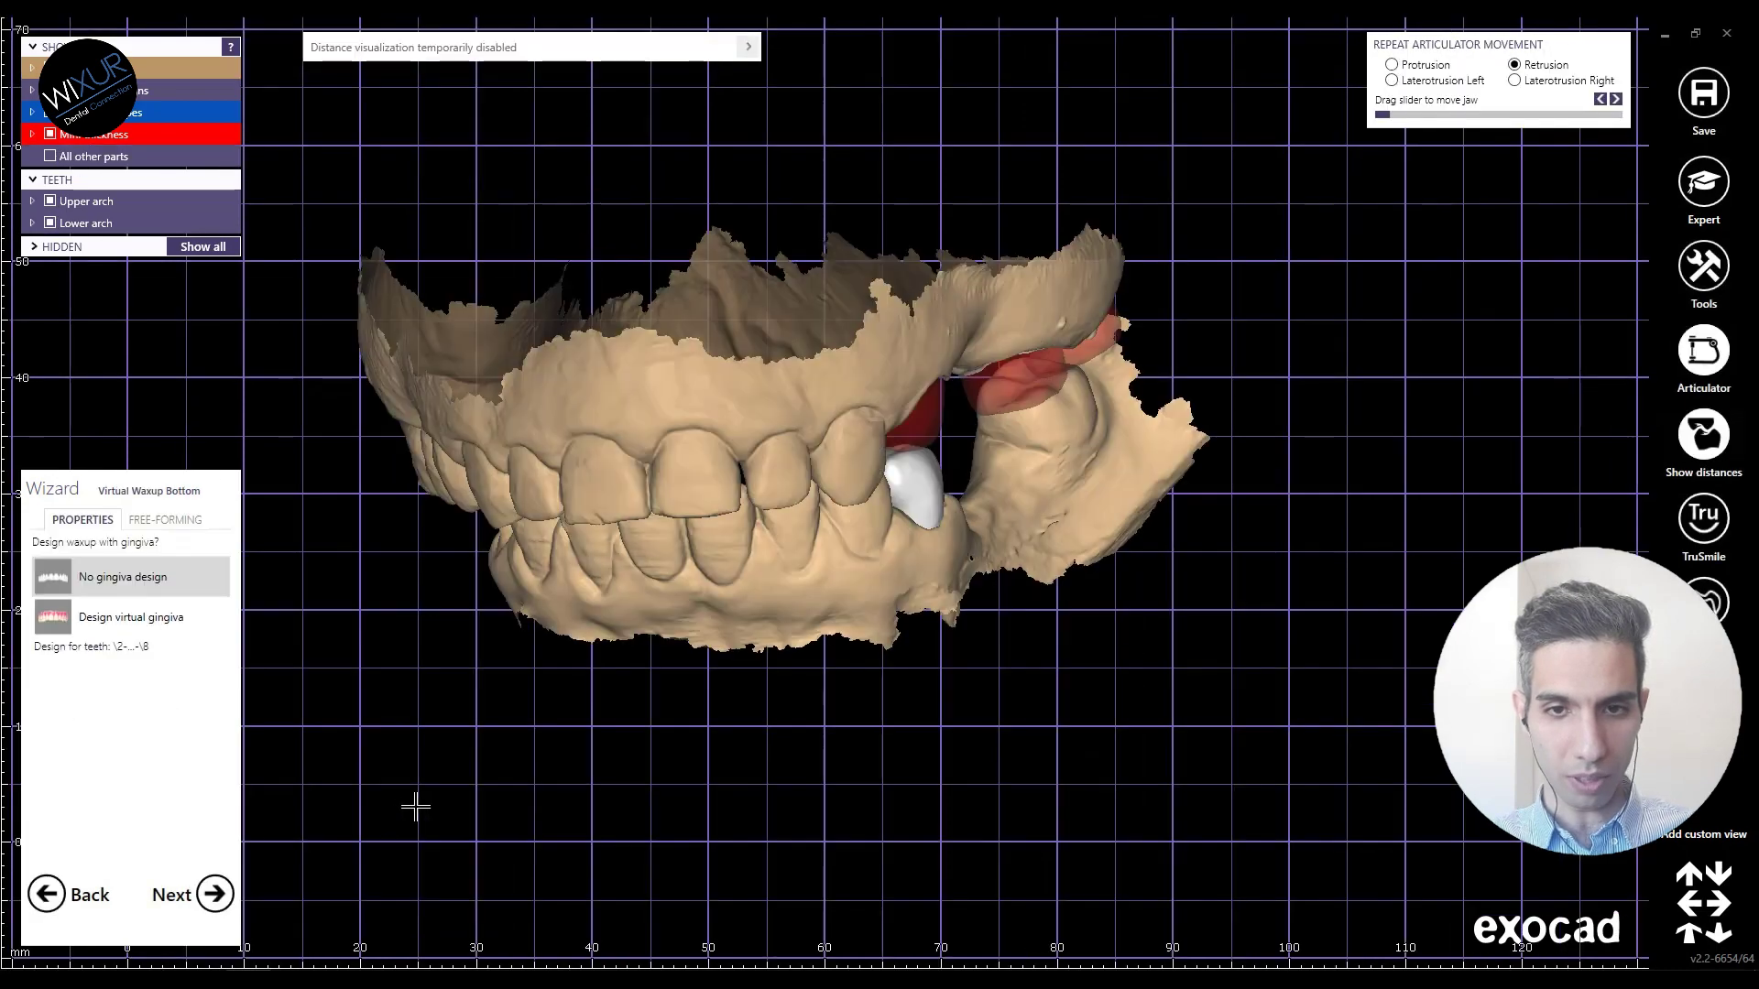
Step: Pass through Virtual Waxup Bottom, Shrinking and reduced free-forming to the Connectors step
{"action": "right_click_drag", "start_coordinate": [488, 770], "coordinate": [609, 772]}
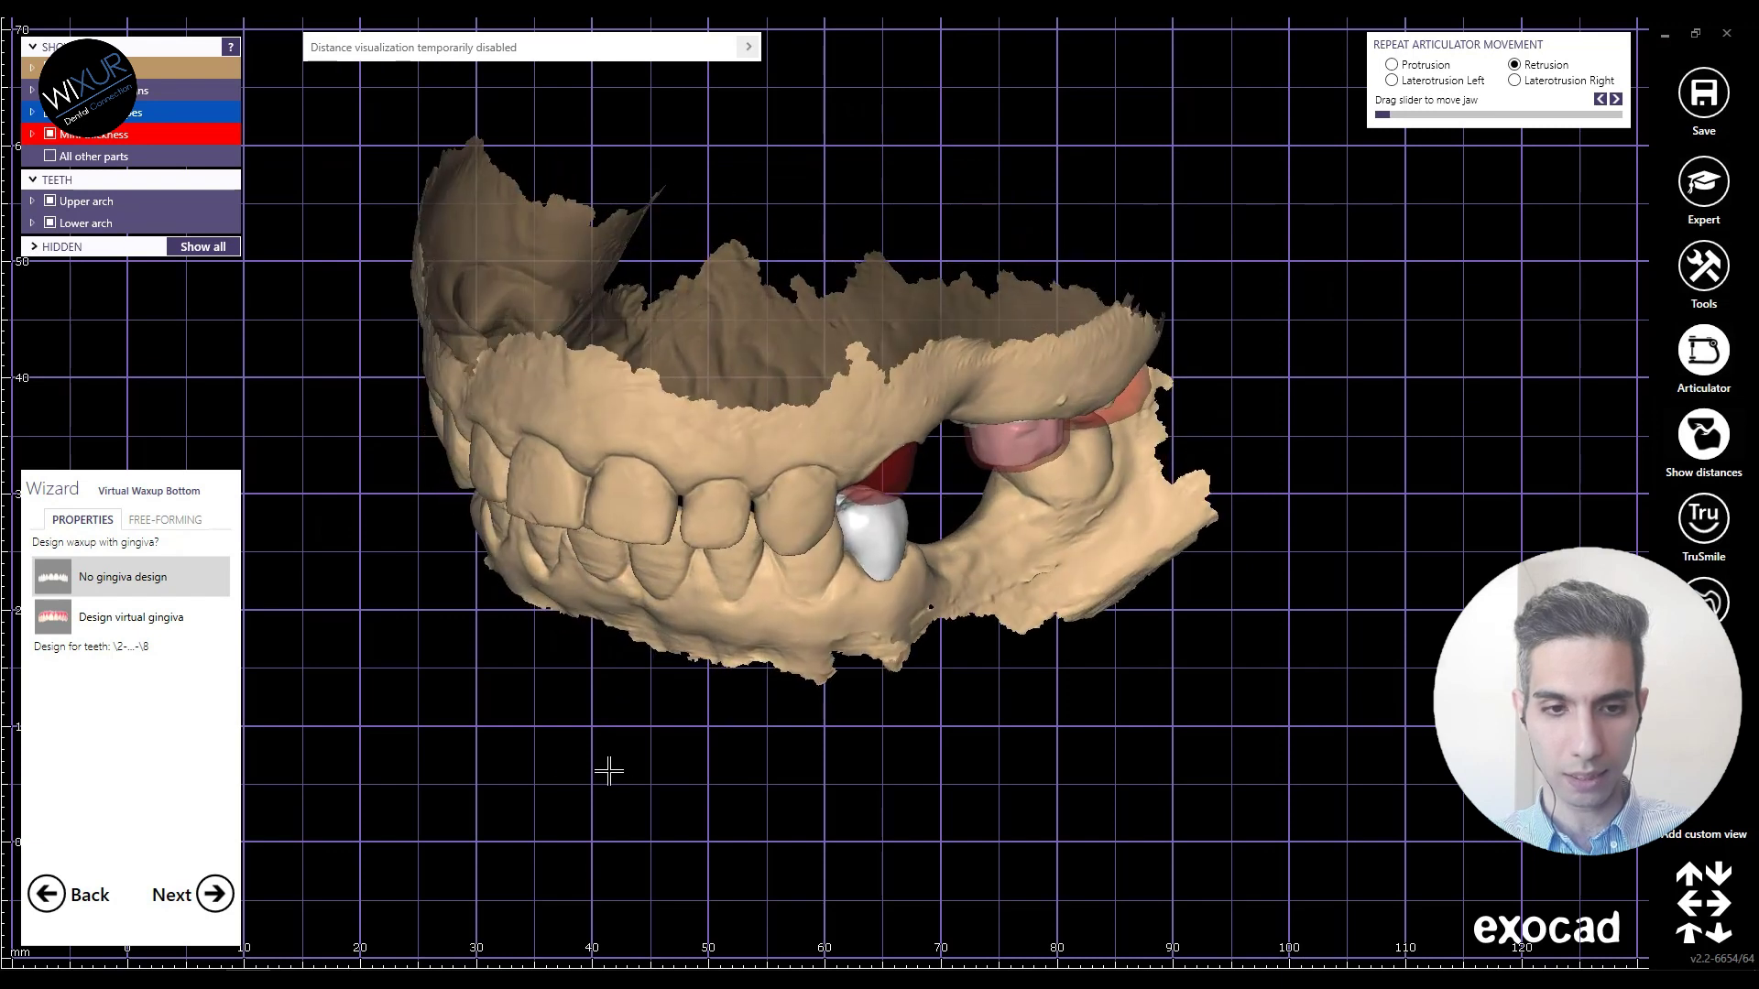
{"action": "left_click", "coordinate": [214, 890]}
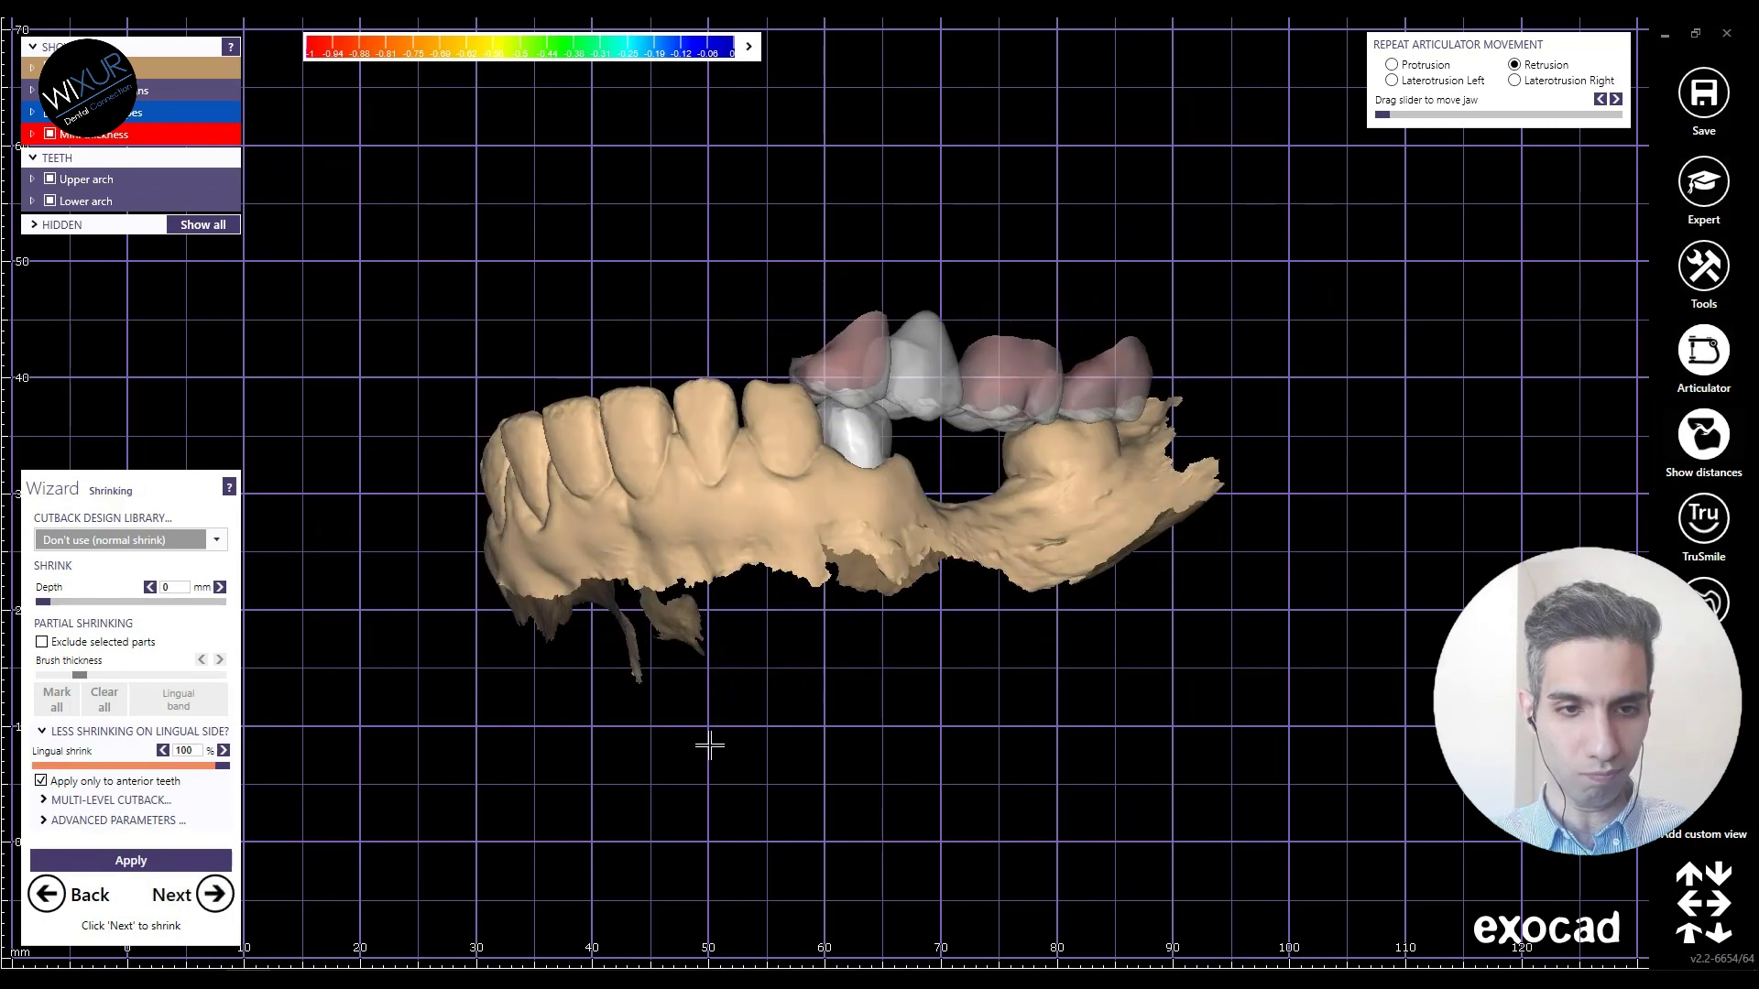
{"action": "left_click", "coordinate": [223, 905]}
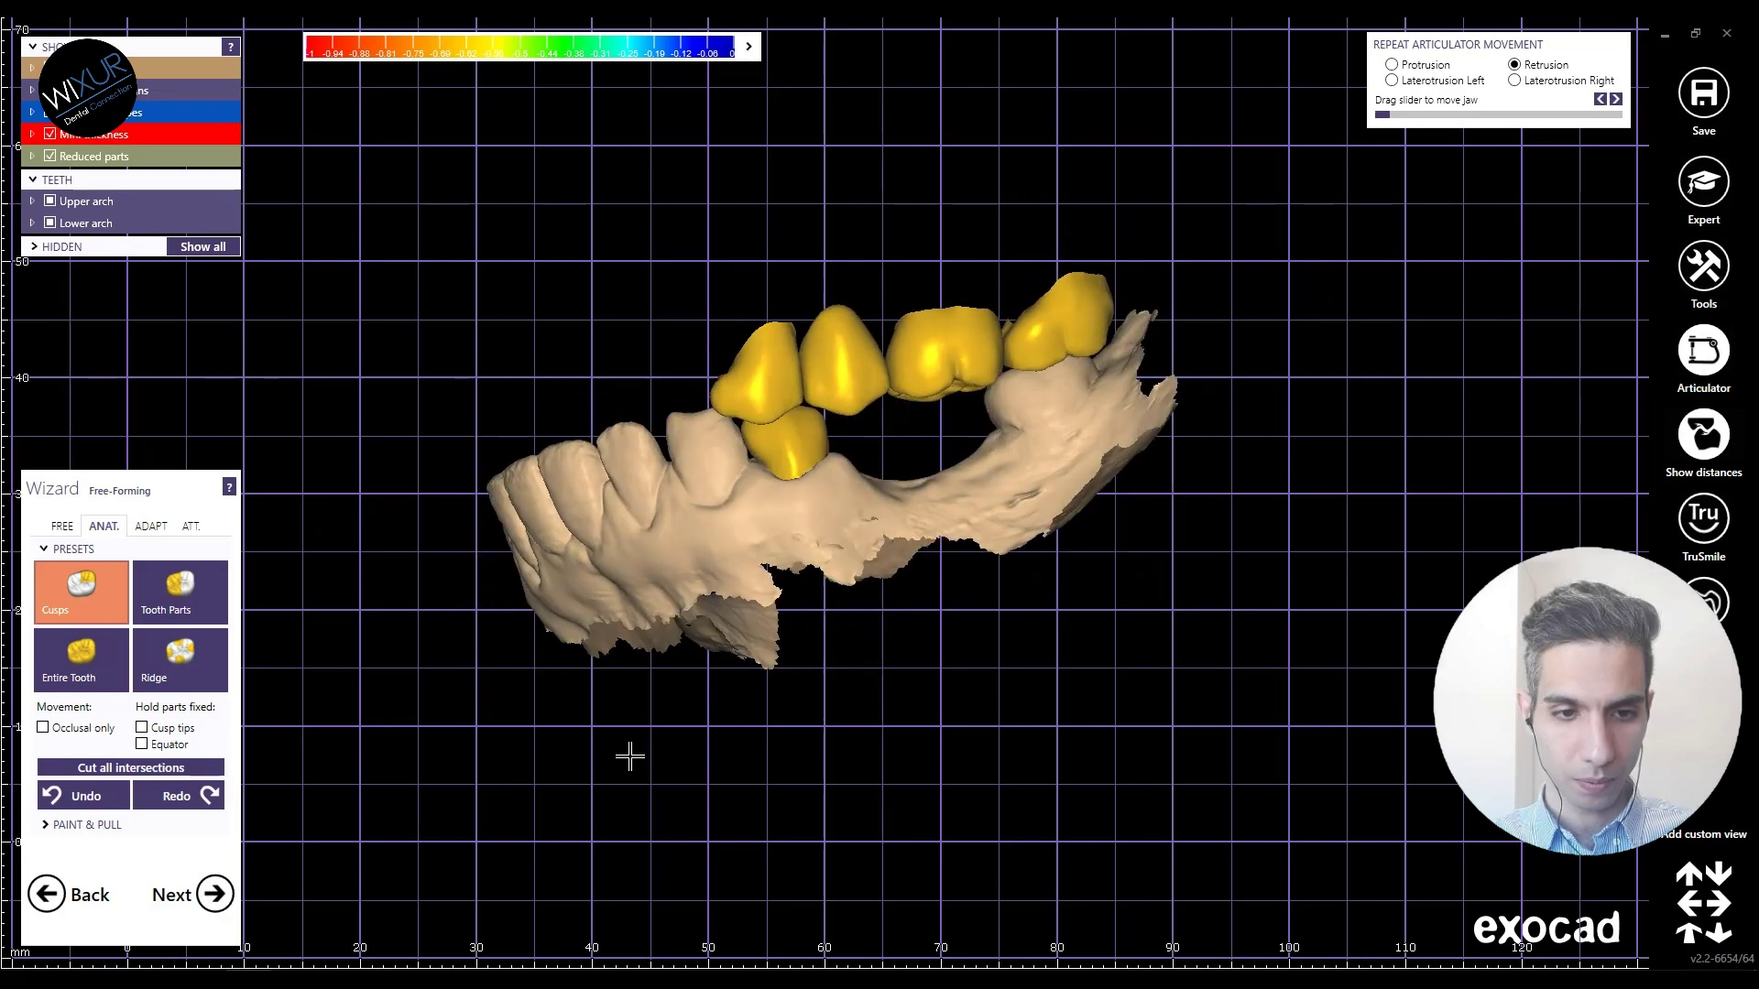
{"action": "left_click", "coordinate": [215, 895]}
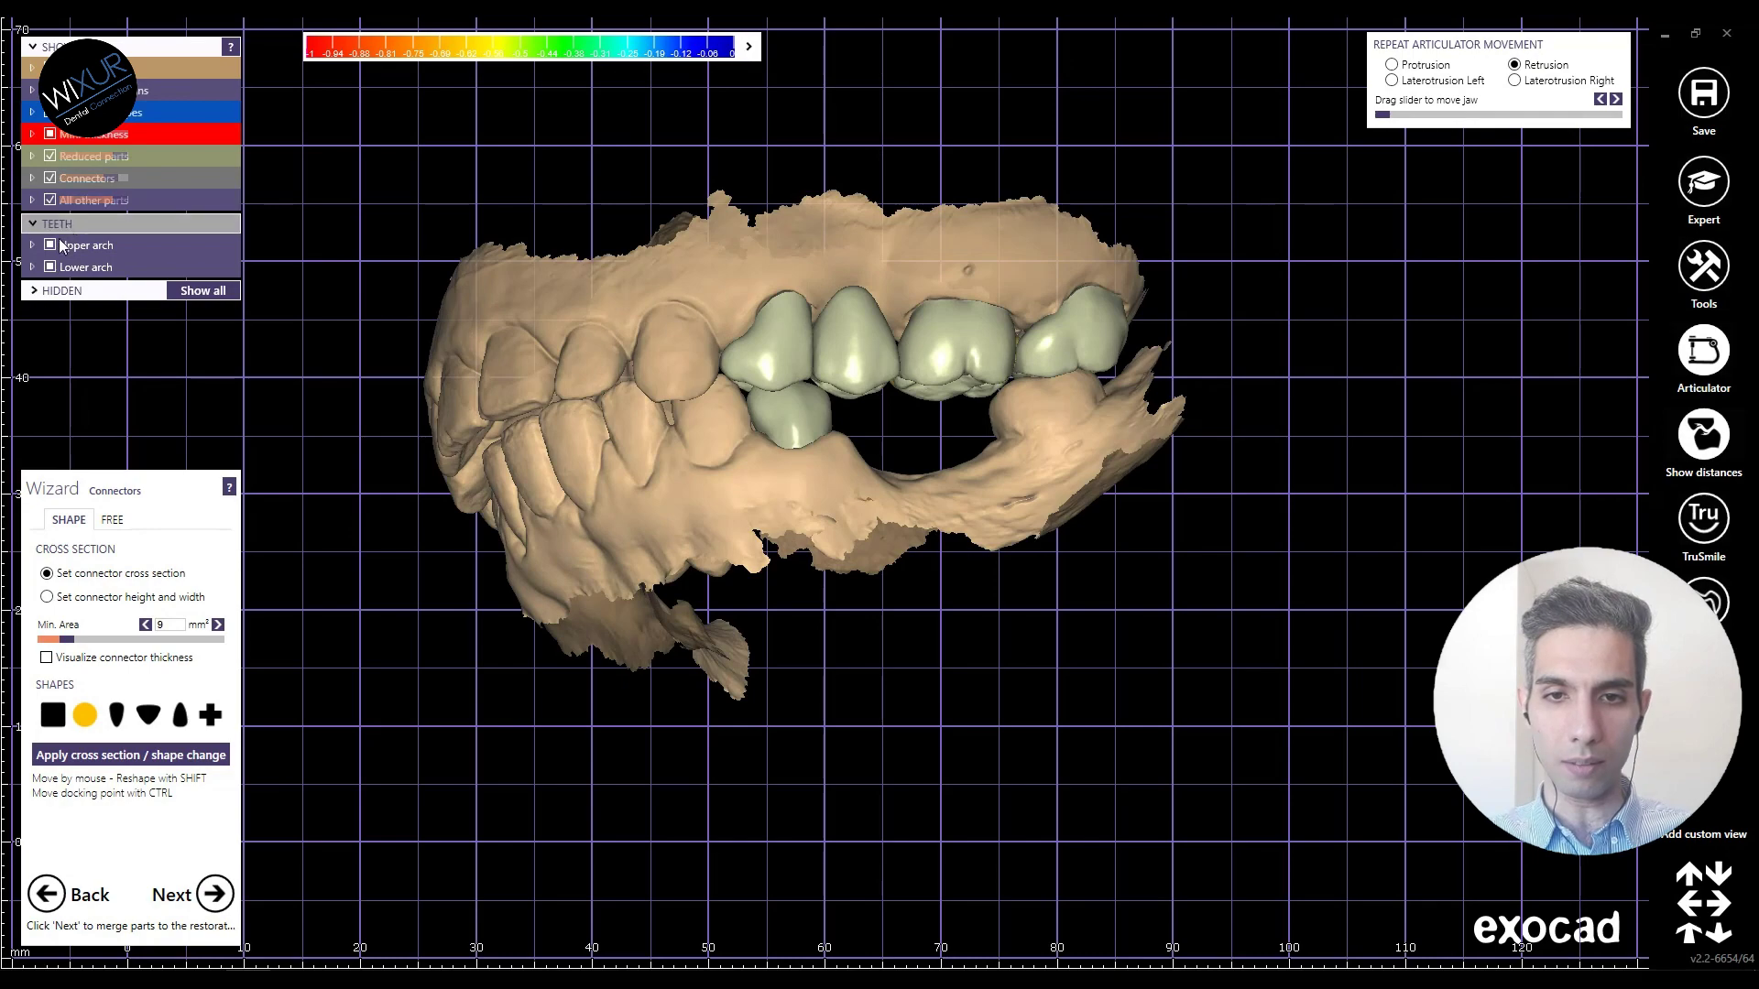
{"action": "left_click", "coordinate": [51, 267]}
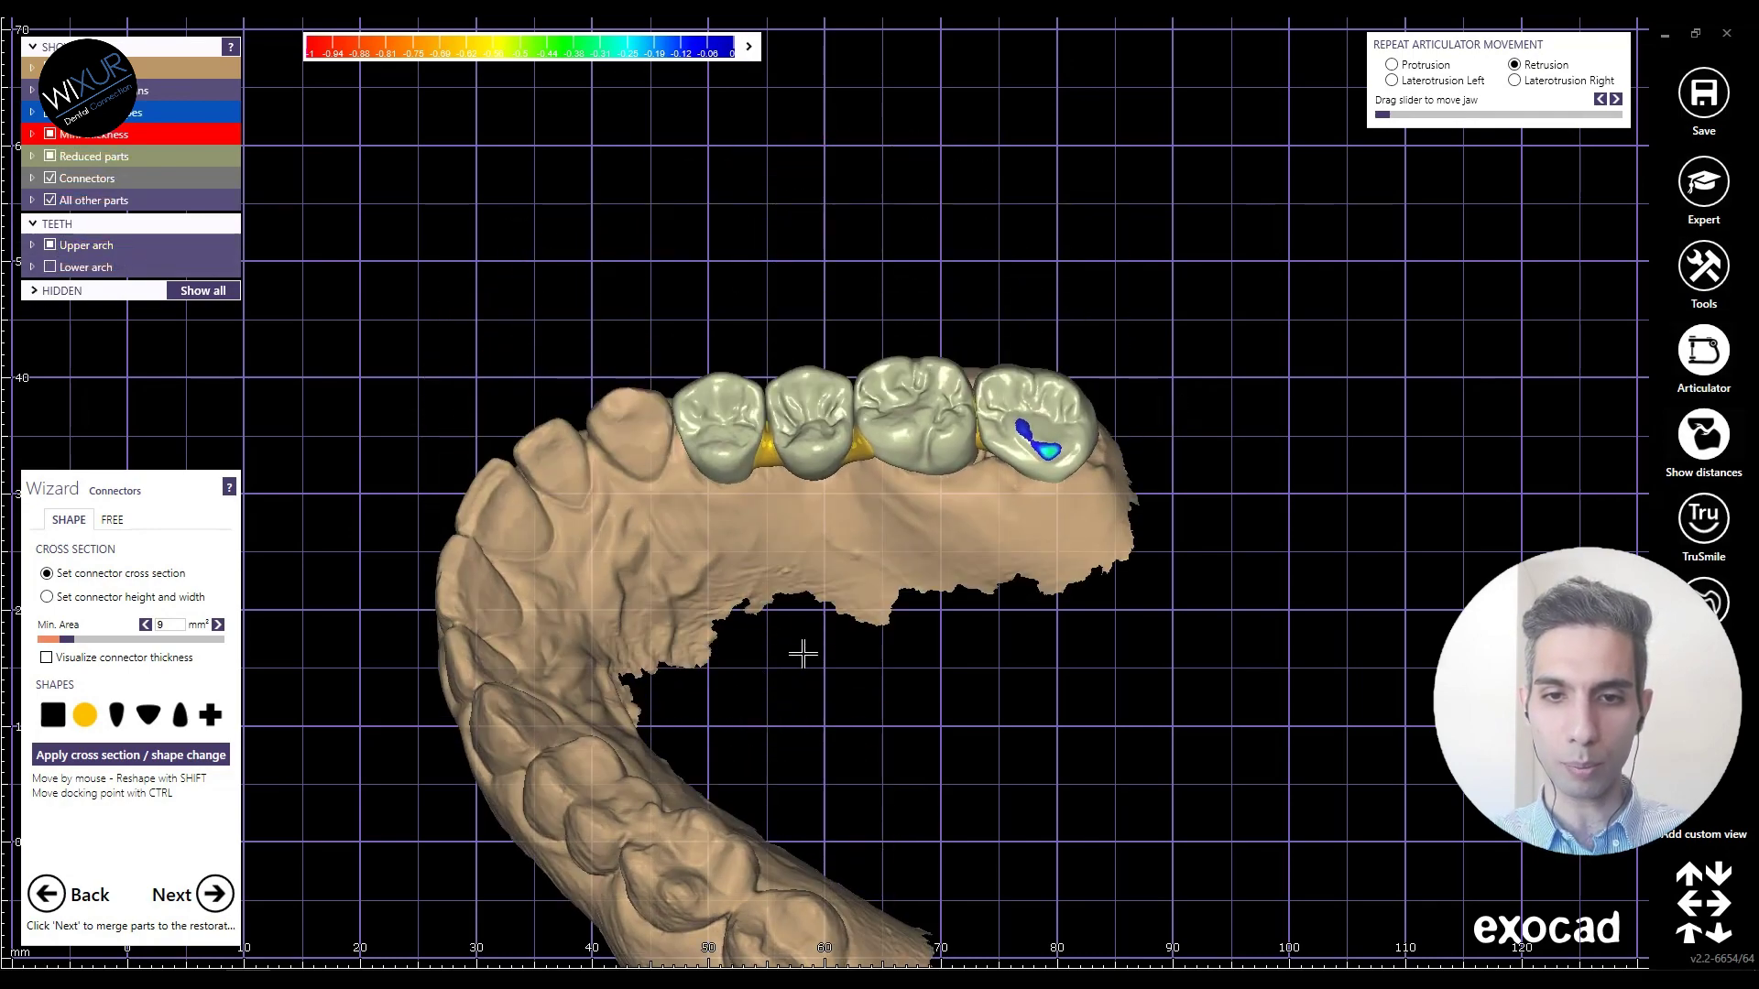
{"action": "scroll", "coordinate": [785, 513], "scroll_direction": "up", "scroll_amount": 5}
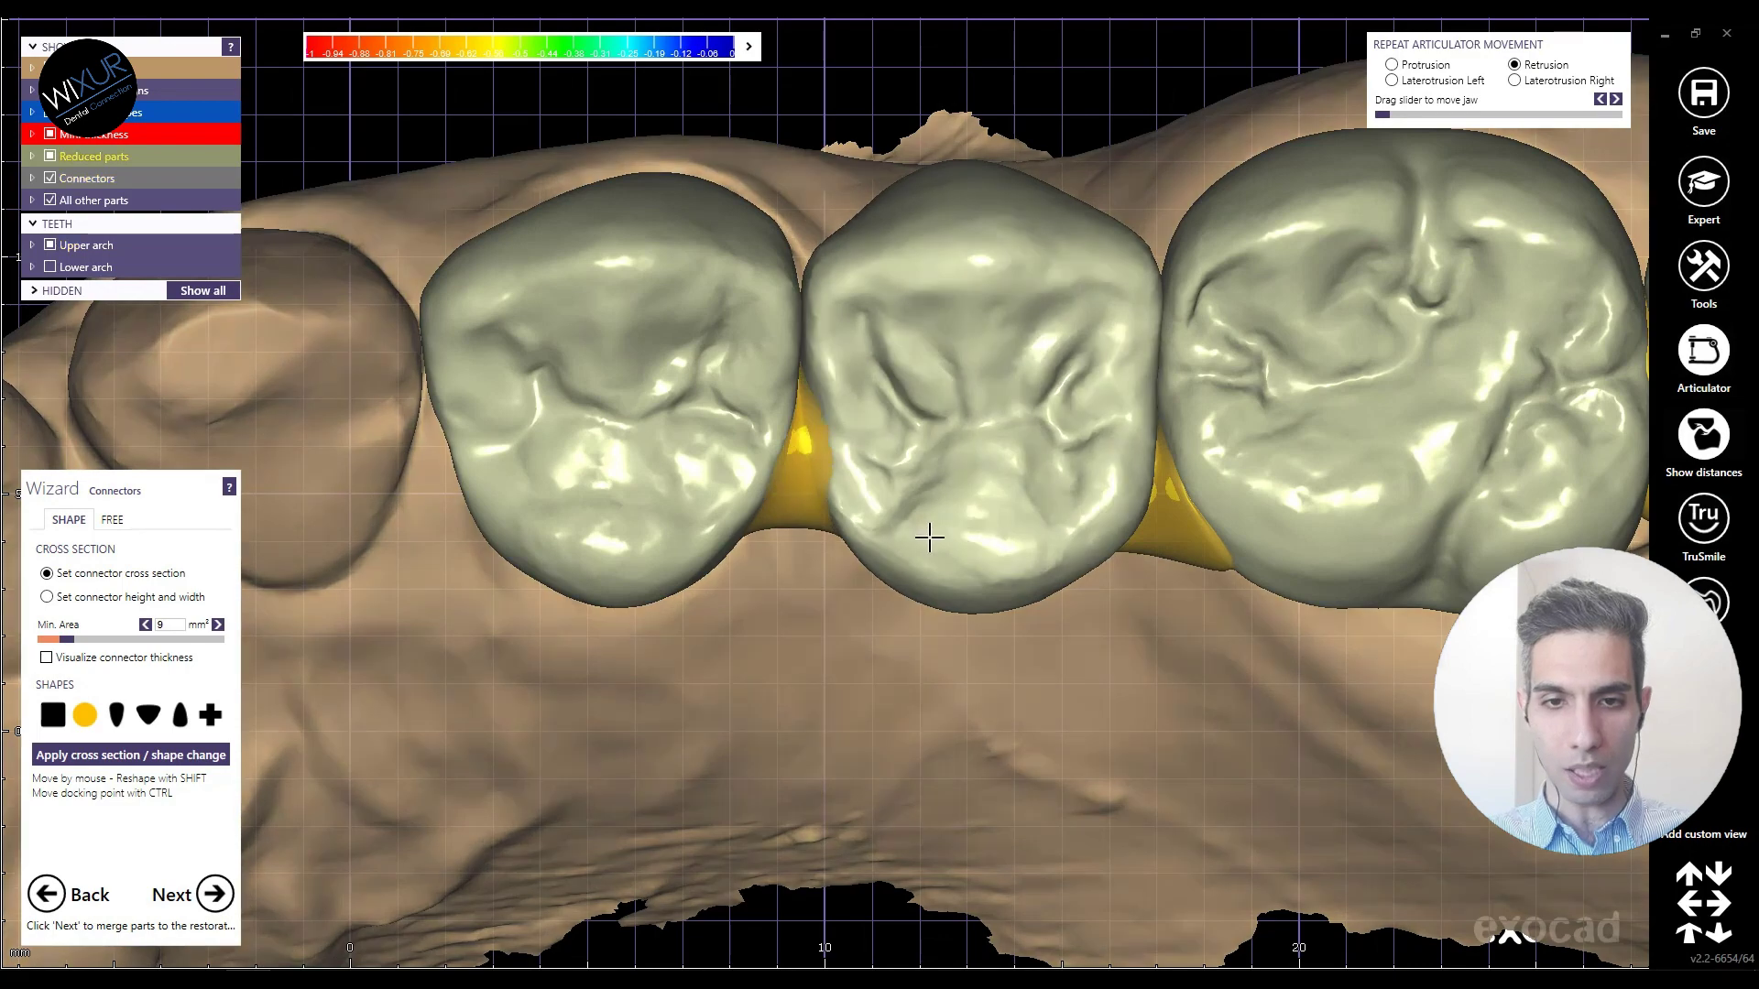
{"action": "right_click_drag", "start_coordinate": [931, 534], "coordinate": [765, 453]}
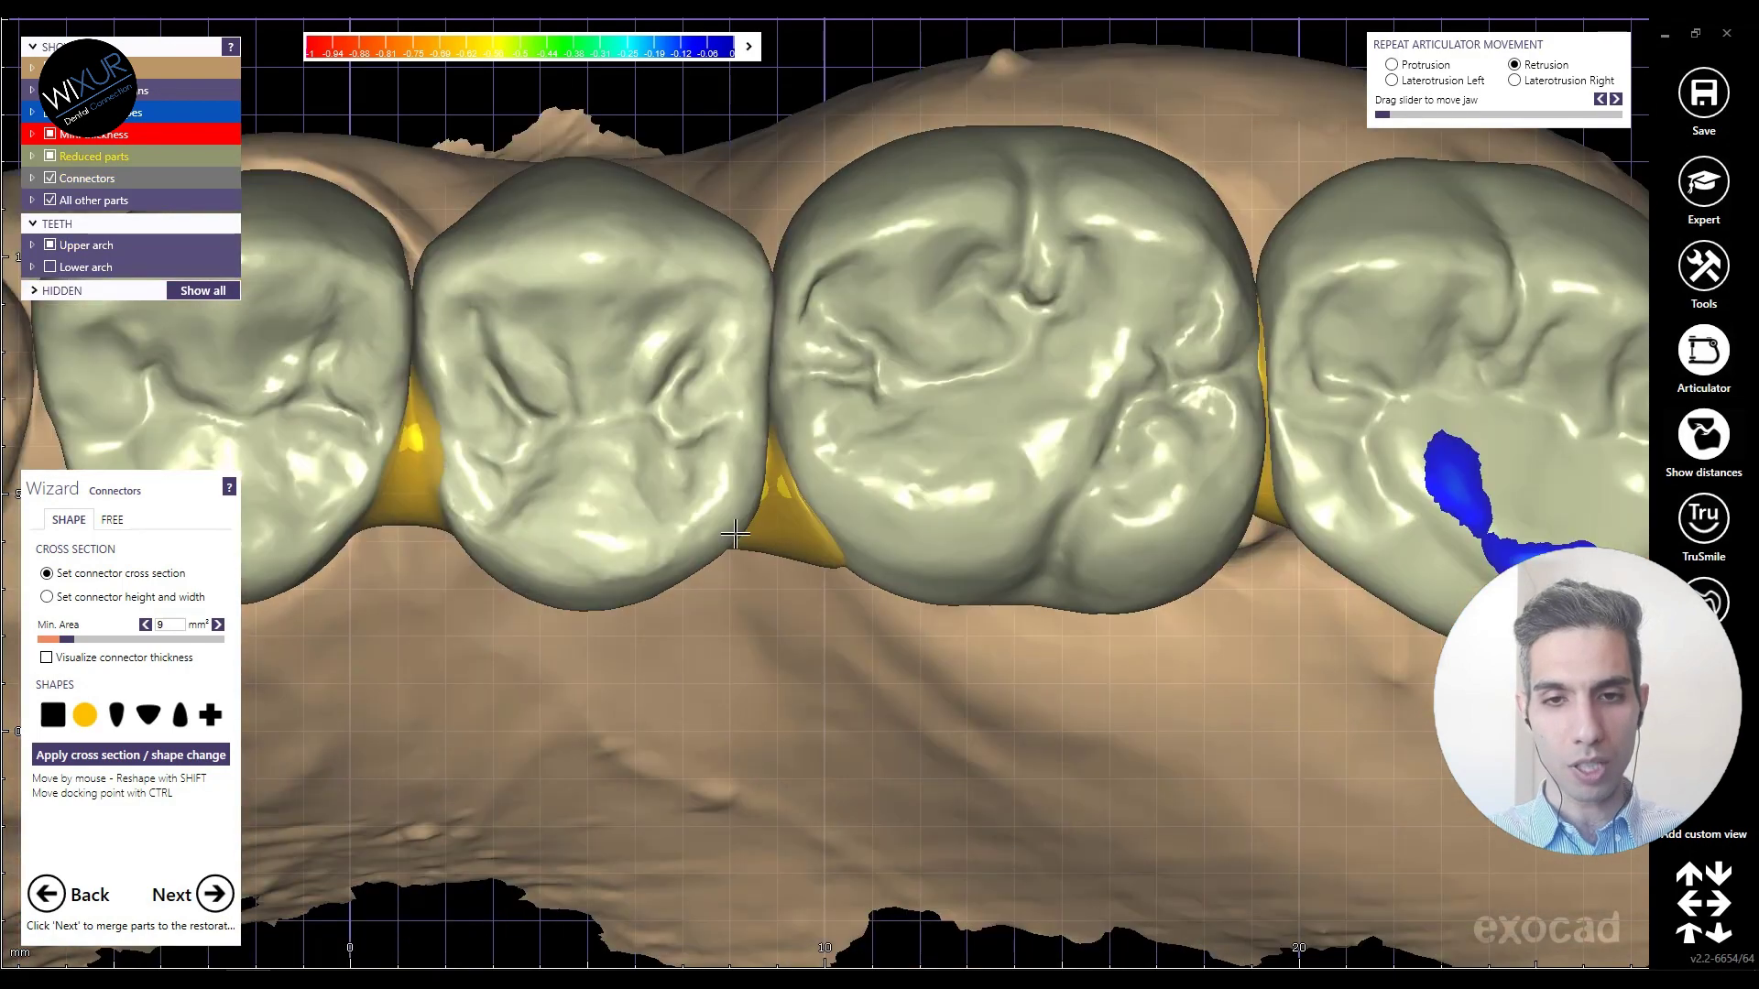
{"action": "scroll", "coordinate": [765, 453], "scroll_direction": "down", "scroll_amount": 3}
{"action": "scroll", "coordinate": [801, 491], "scroll_direction": "up", "scroll_amount": 6}
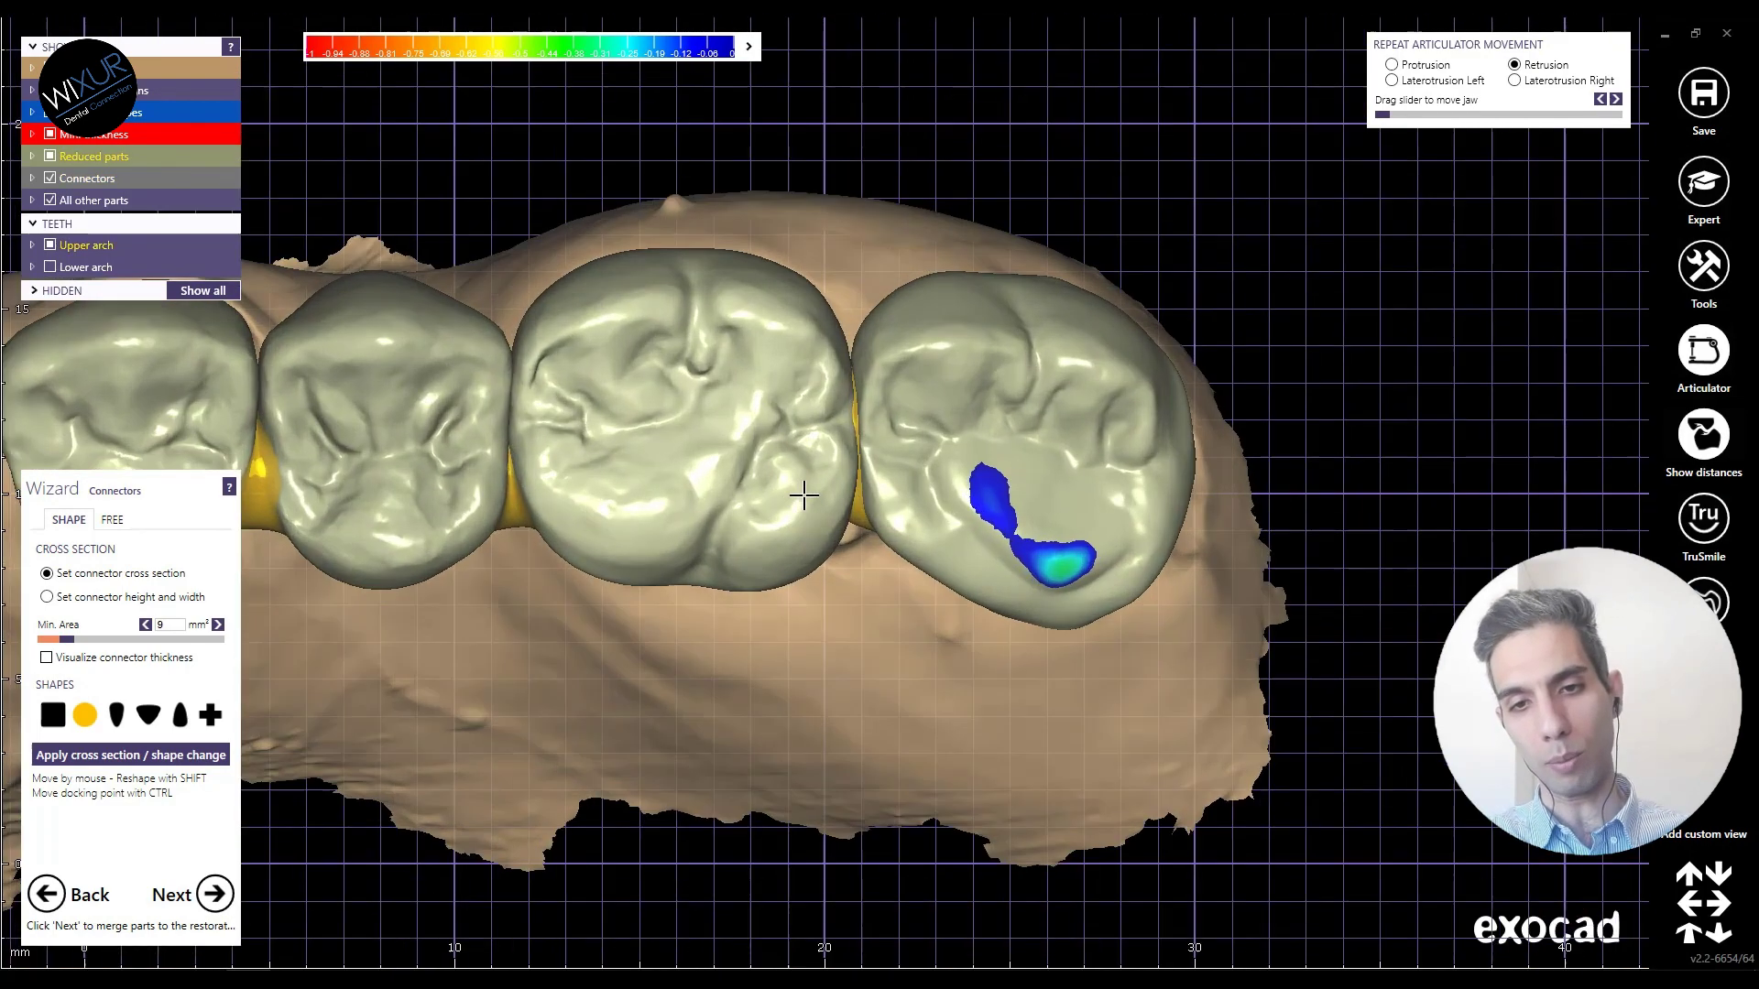
{"action": "scroll", "coordinate": [877, 554], "scroll_direction": "down", "scroll_amount": 3}
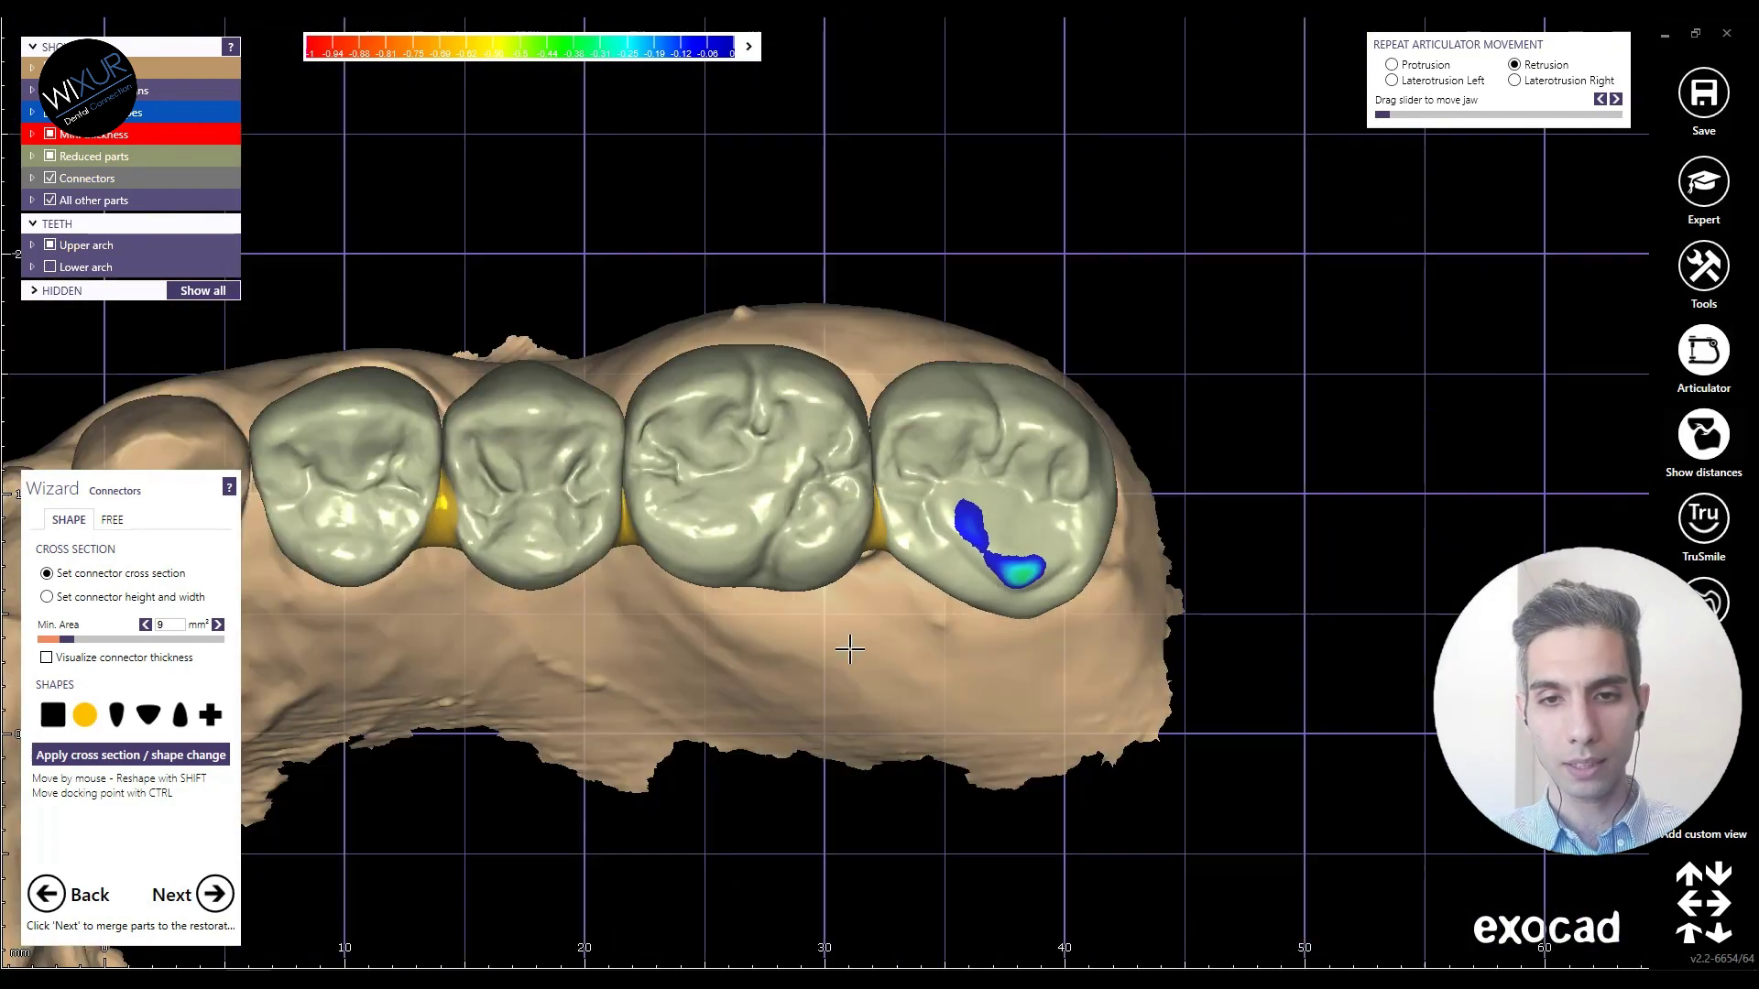
{"action": "right_click_drag", "start_coordinate": [849, 640], "coordinate": [704, 647]}
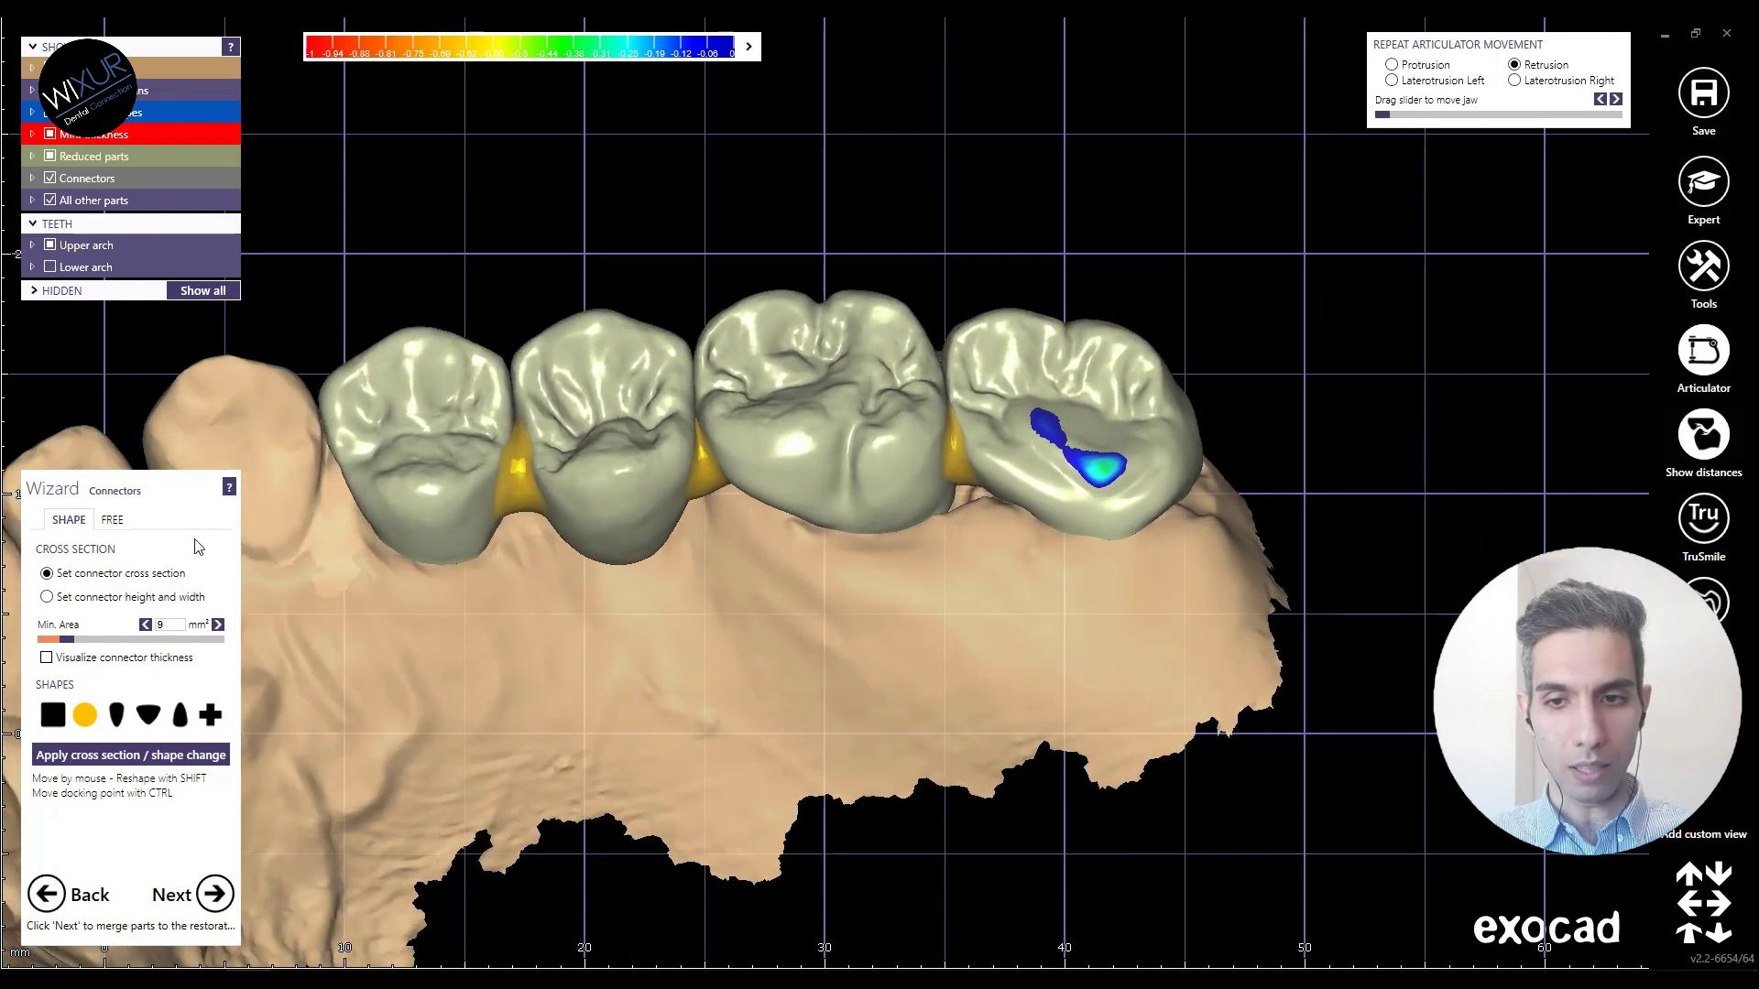
Step: Switch to free connector editing and pull the left connector's lower edge down toward the gum
{"action": "left_click", "coordinate": [110, 519]}
{"action": "scroll", "coordinate": [914, 738], "scroll_direction": "up", "scroll_amount": 6}
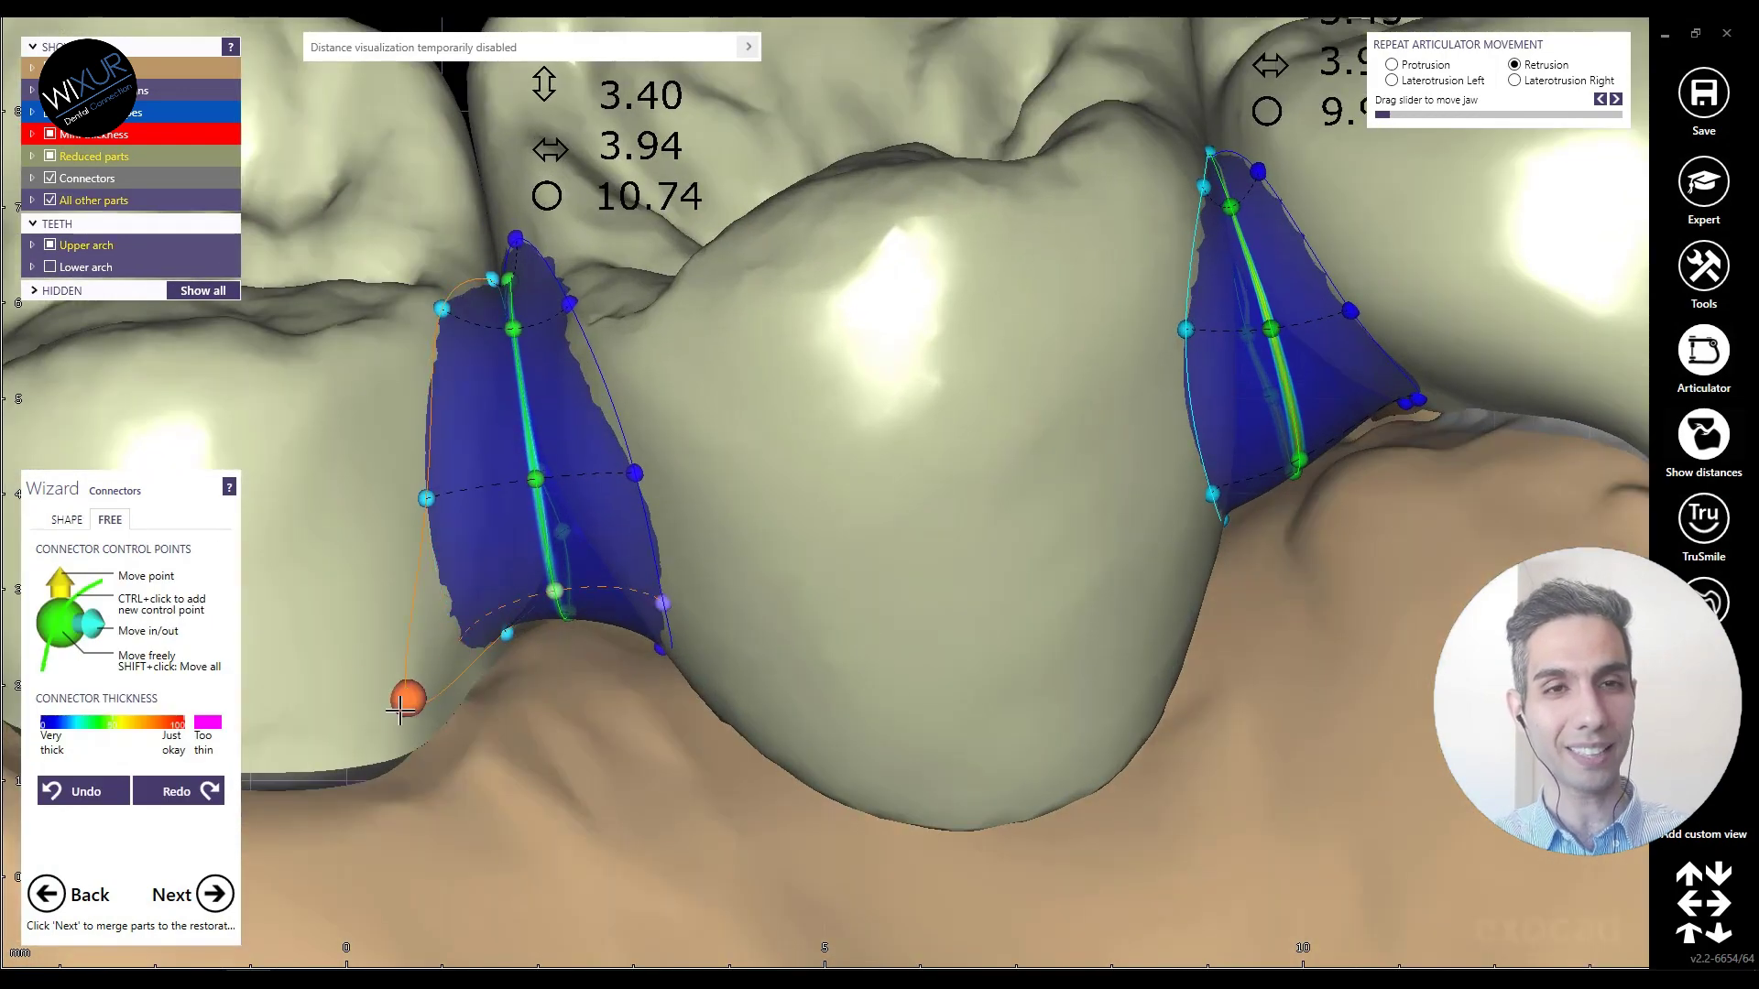
{"action": "left_click_drag", "start_coordinate": [400, 713], "coordinate": [397, 710]}
{"action": "left_click_drag", "start_coordinate": [661, 649], "coordinate": [803, 784]}
{"action": "scroll", "coordinate": [767, 722], "scroll_direction": "down", "scroll_amount": 5}
{"action": "scroll", "coordinate": [644, 397], "scroll_direction": "up", "scroll_amount": 4}
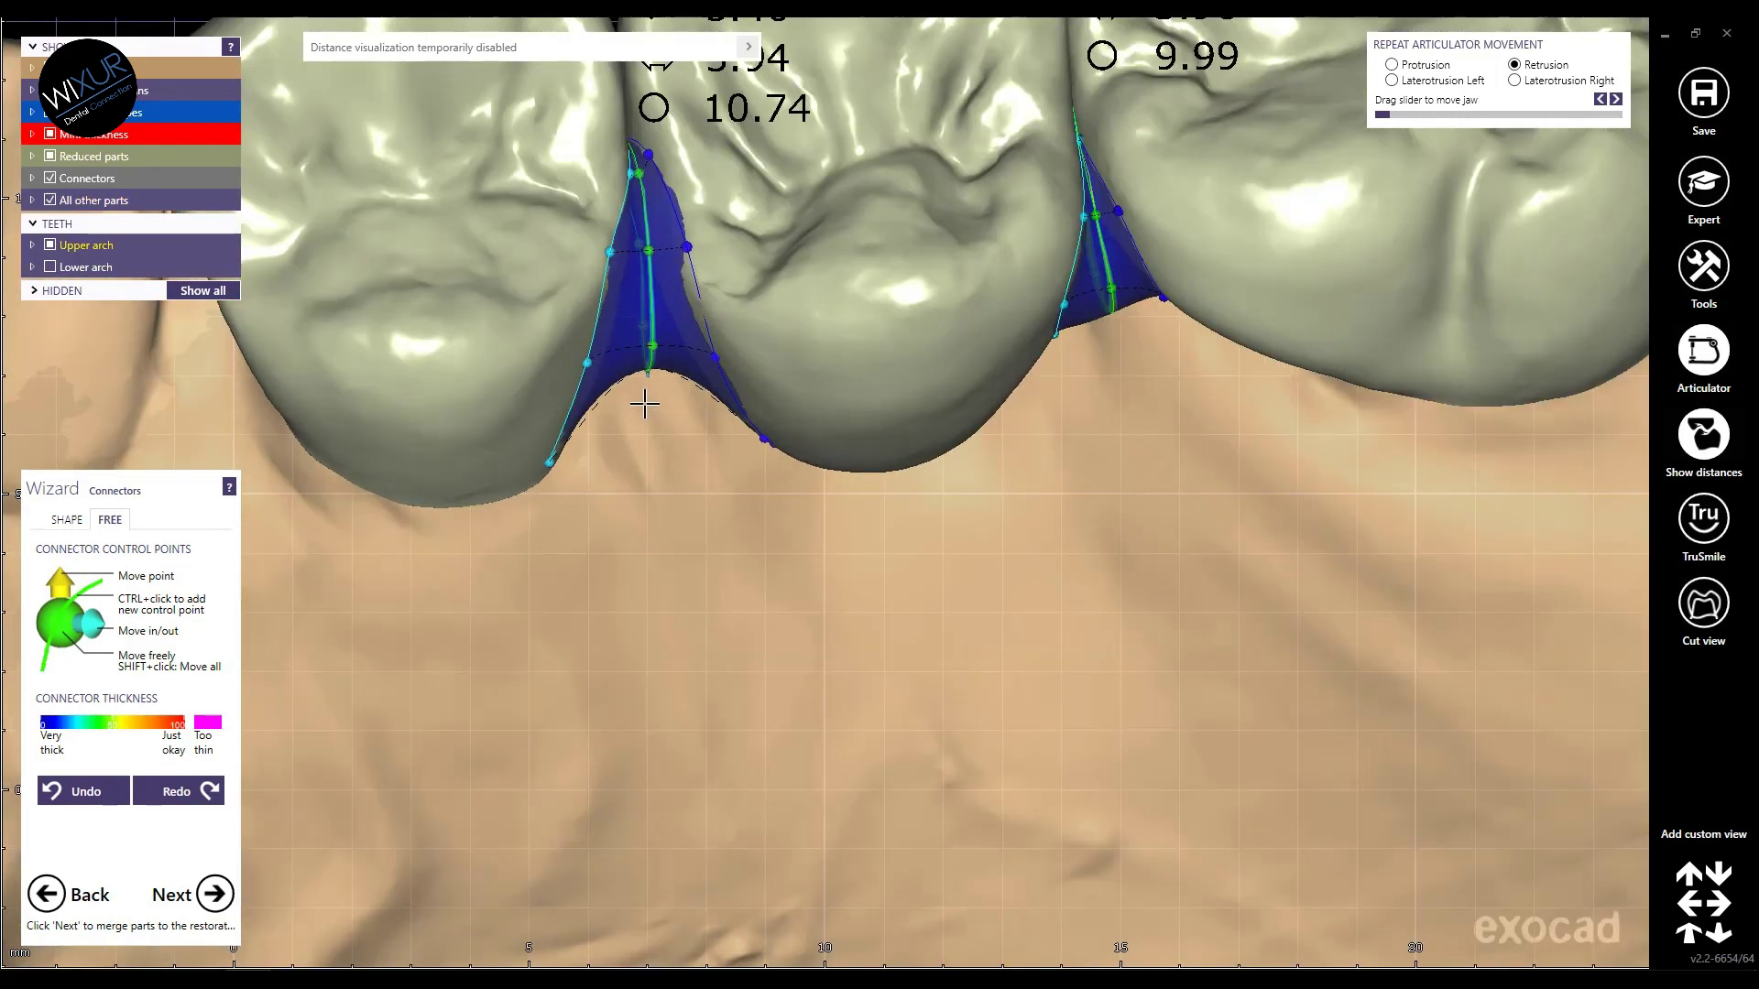
{"action": "scroll", "coordinate": [690, 566], "scroll_direction": "down", "scroll_amount": 1}
{"action": "scroll", "coordinate": [651, 462], "scroll_direction": "up", "scroll_amount": 3}
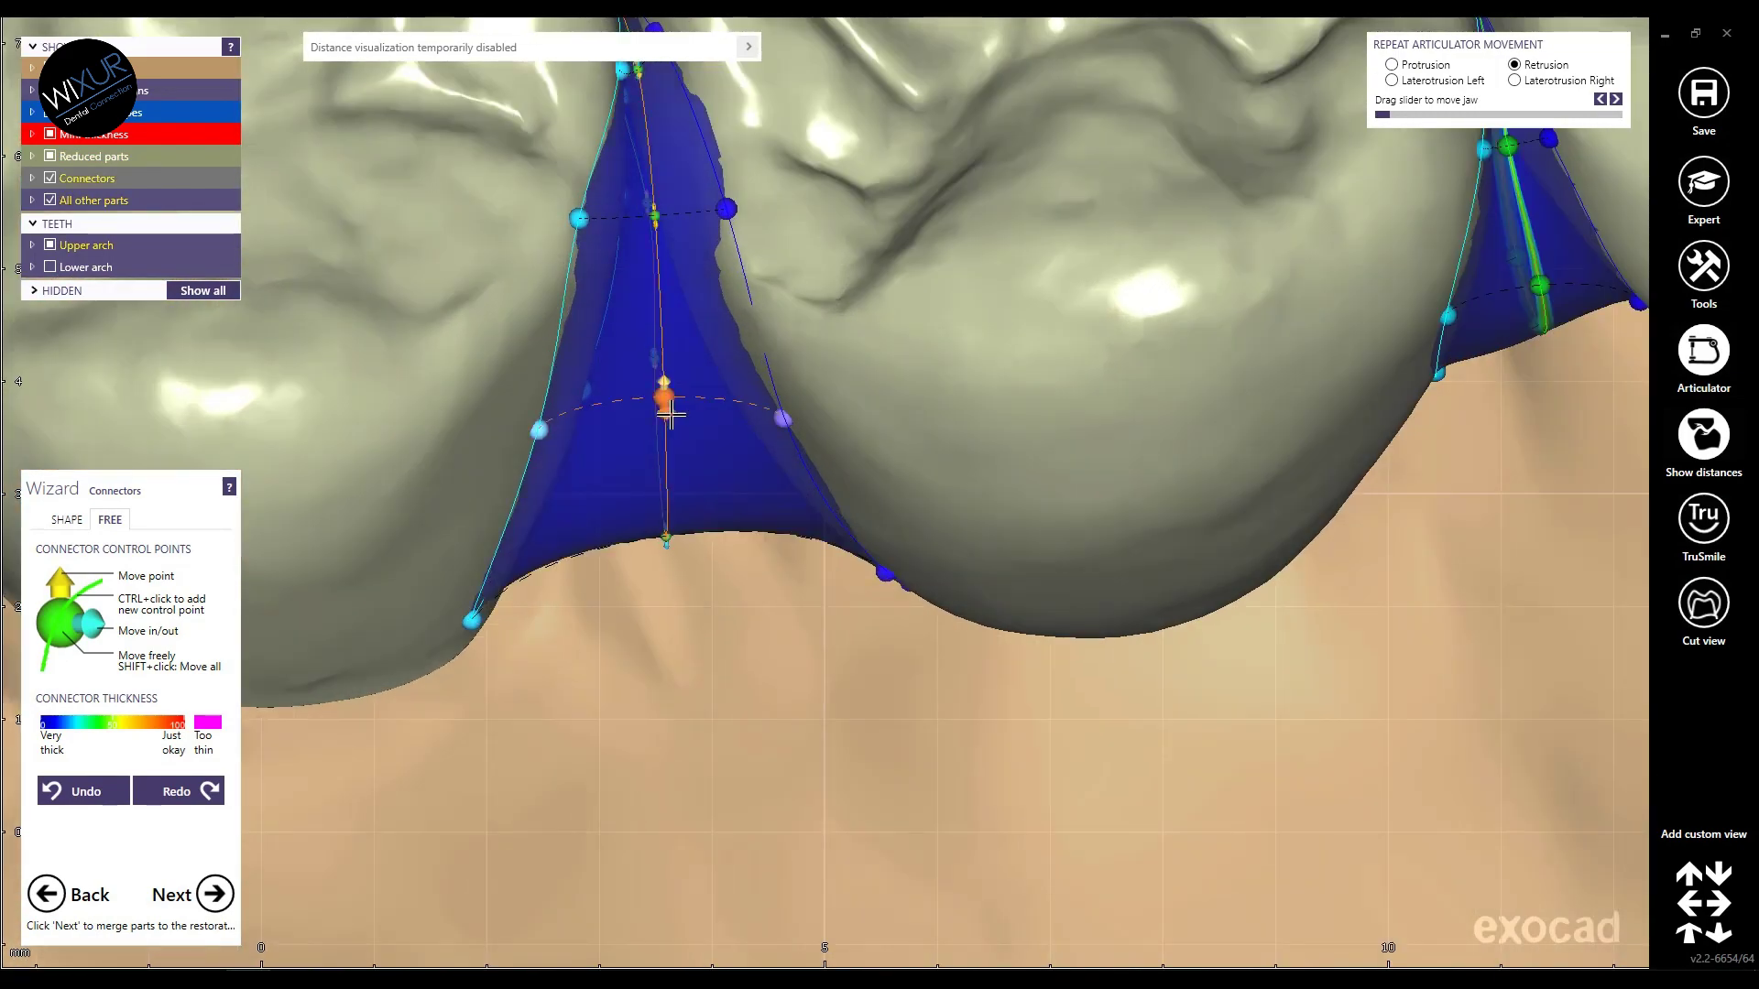
Step: Lower the middle connector's middle and lower control points to enlarge it
{"action": "left_click_drag", "start_coordinate": [670, 409], "coordinate": [784, 428]}
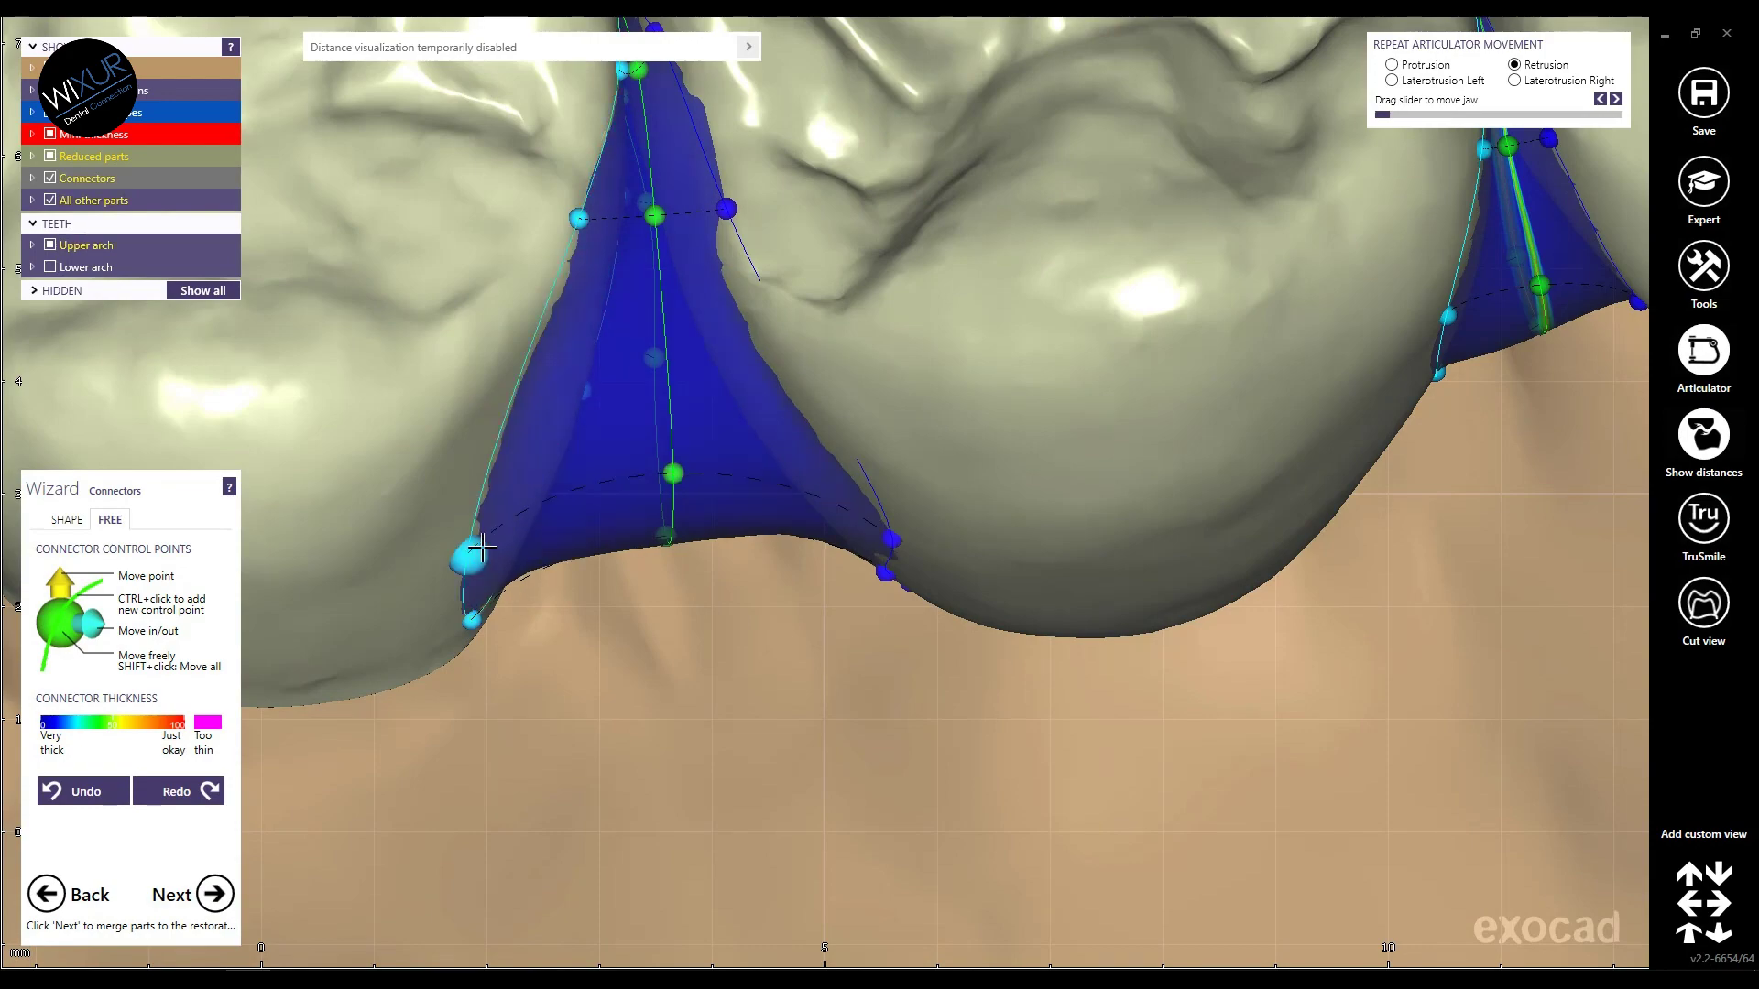
{"action": "scroll", "coordinate": [478, 548], "scroll_direction": "down", "scroll_amount": 4}
{"action": "scroll", "coordinate": [871, 578], "scroll_direction": "up", "scroll_amount": 2}
{"action": "scroll", "coordinate": [765, 525], "scroll_direction": "up", "scroll_amount": 3}
{"action": "left_click_drag", "start_coordinate": [765, 525], "coordinate": [784, 532]}
{"action": "scroll", "coordinate": [721, 574], "scroll_direction": "down", "scroll_amount": 3}
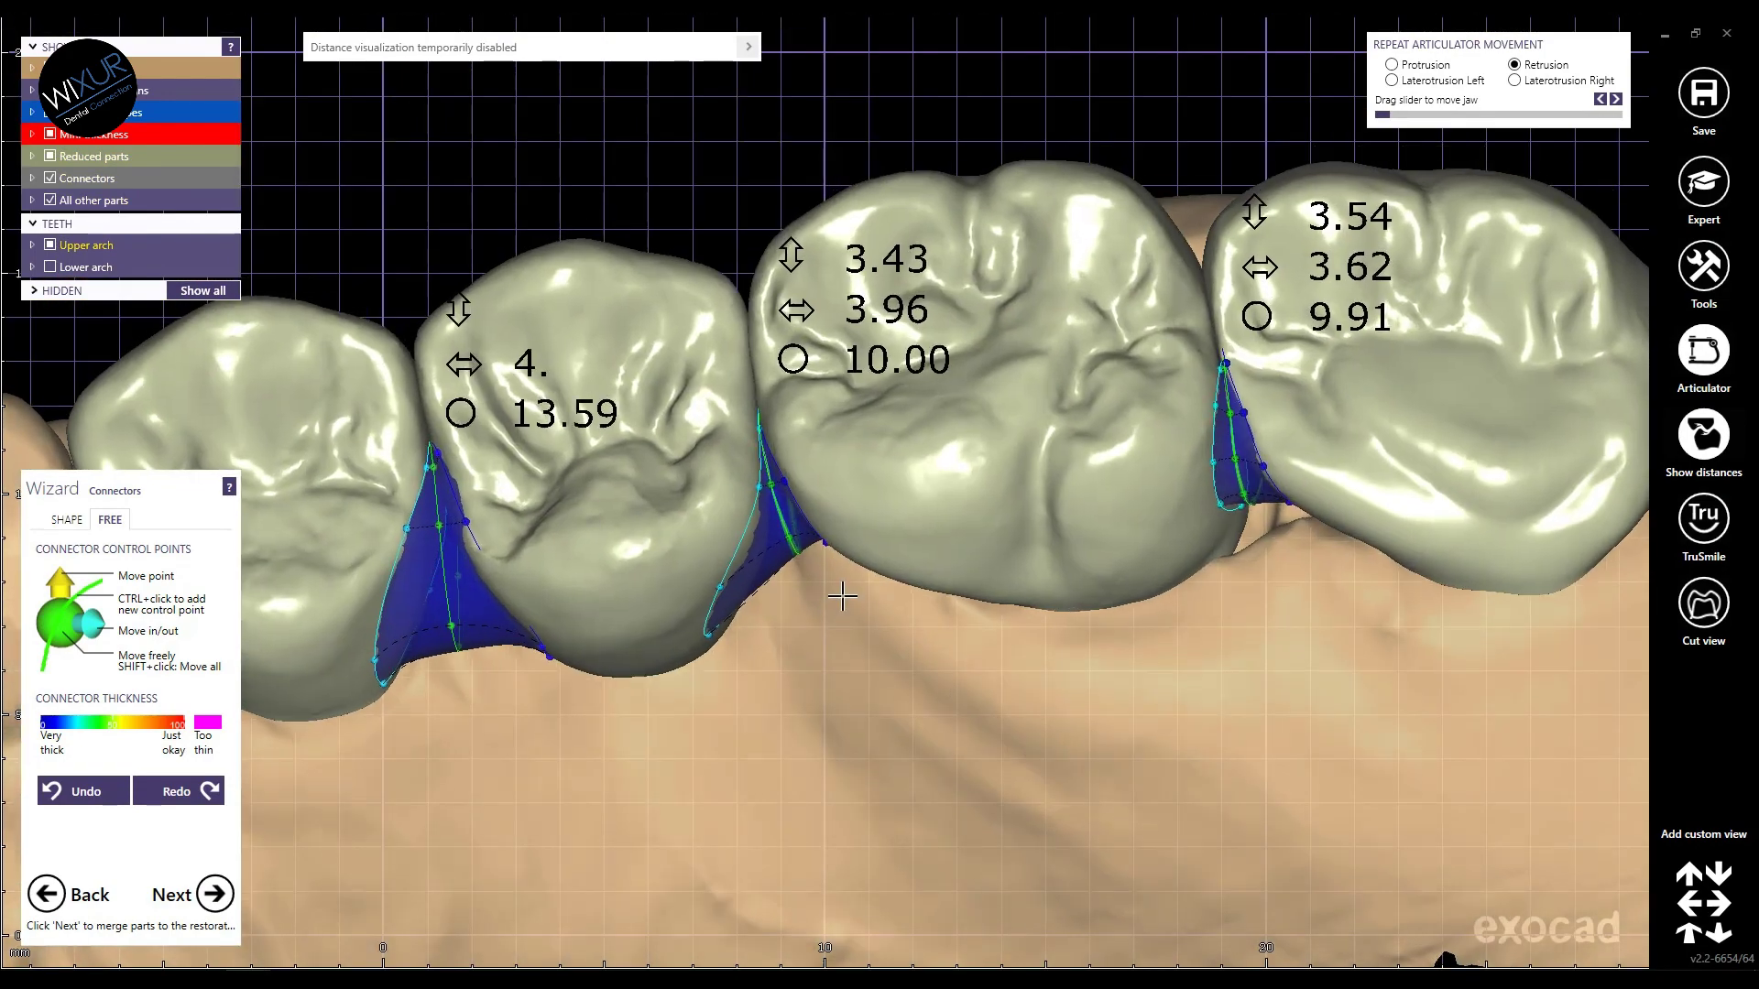
{"action": "scroll", "coordinate": [805, 566], "scroll_direction": "up", "scroll_amount": 3}
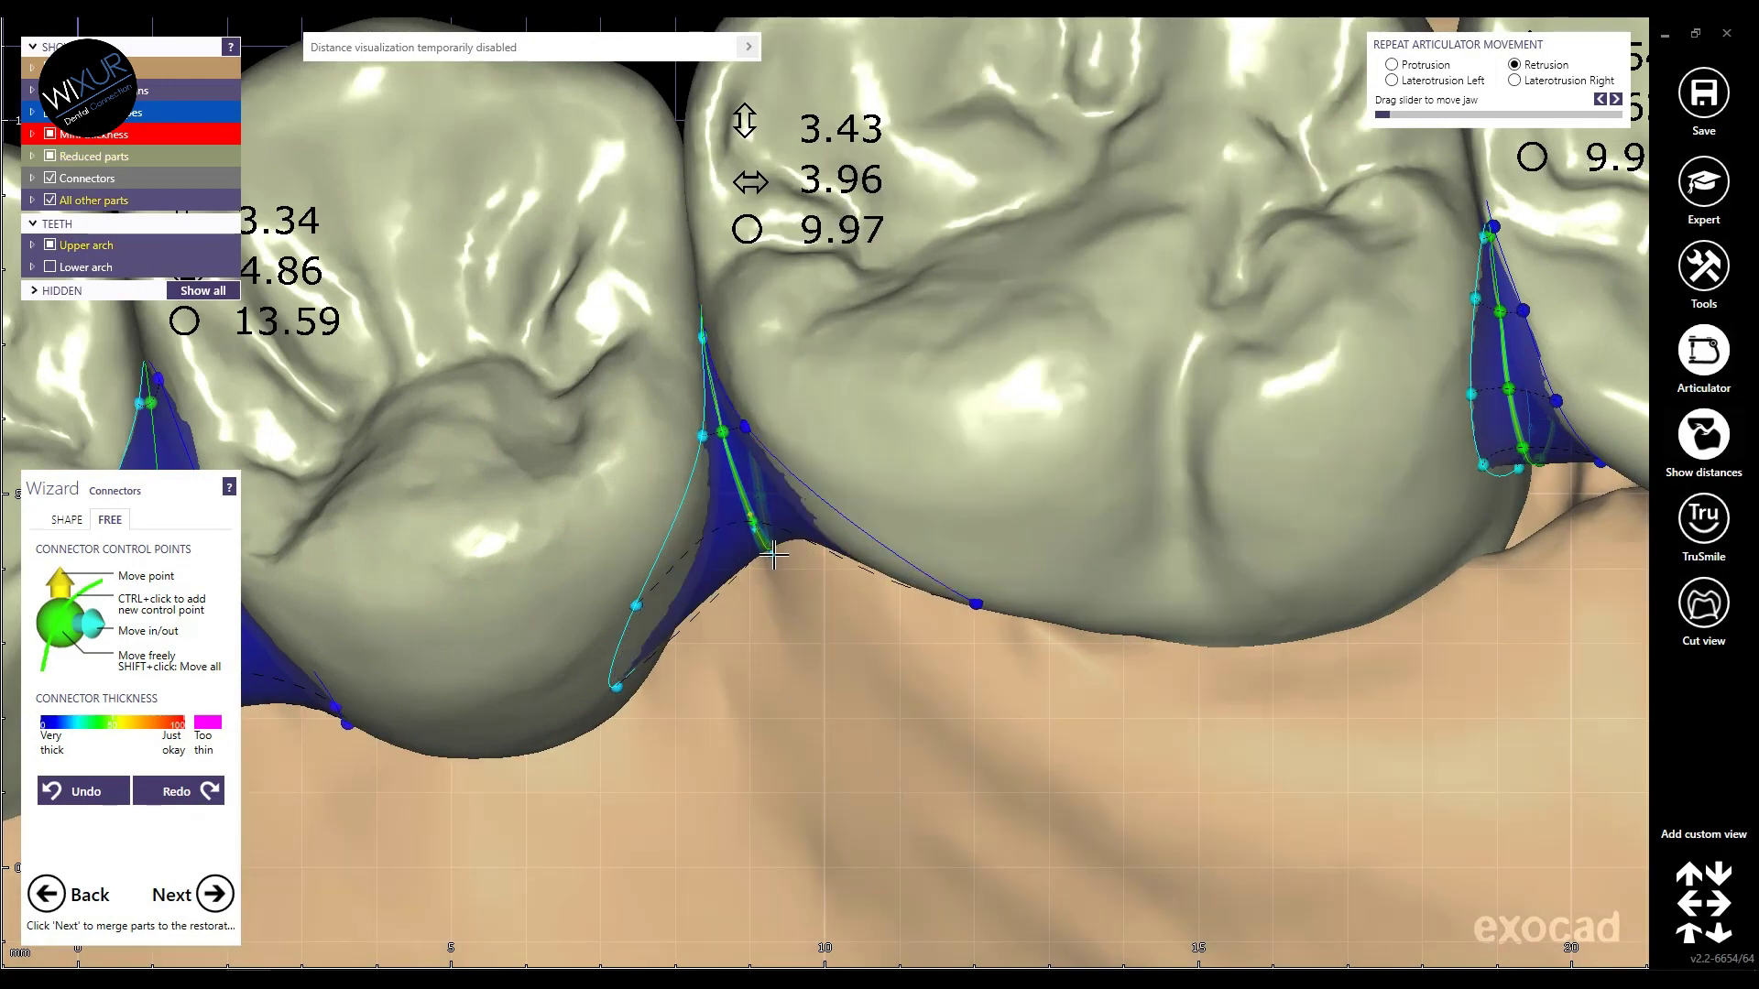
{"action": "scroll", "coordinate": [943, 668], "scroll_direction": "down", "scroll_amount": 3}
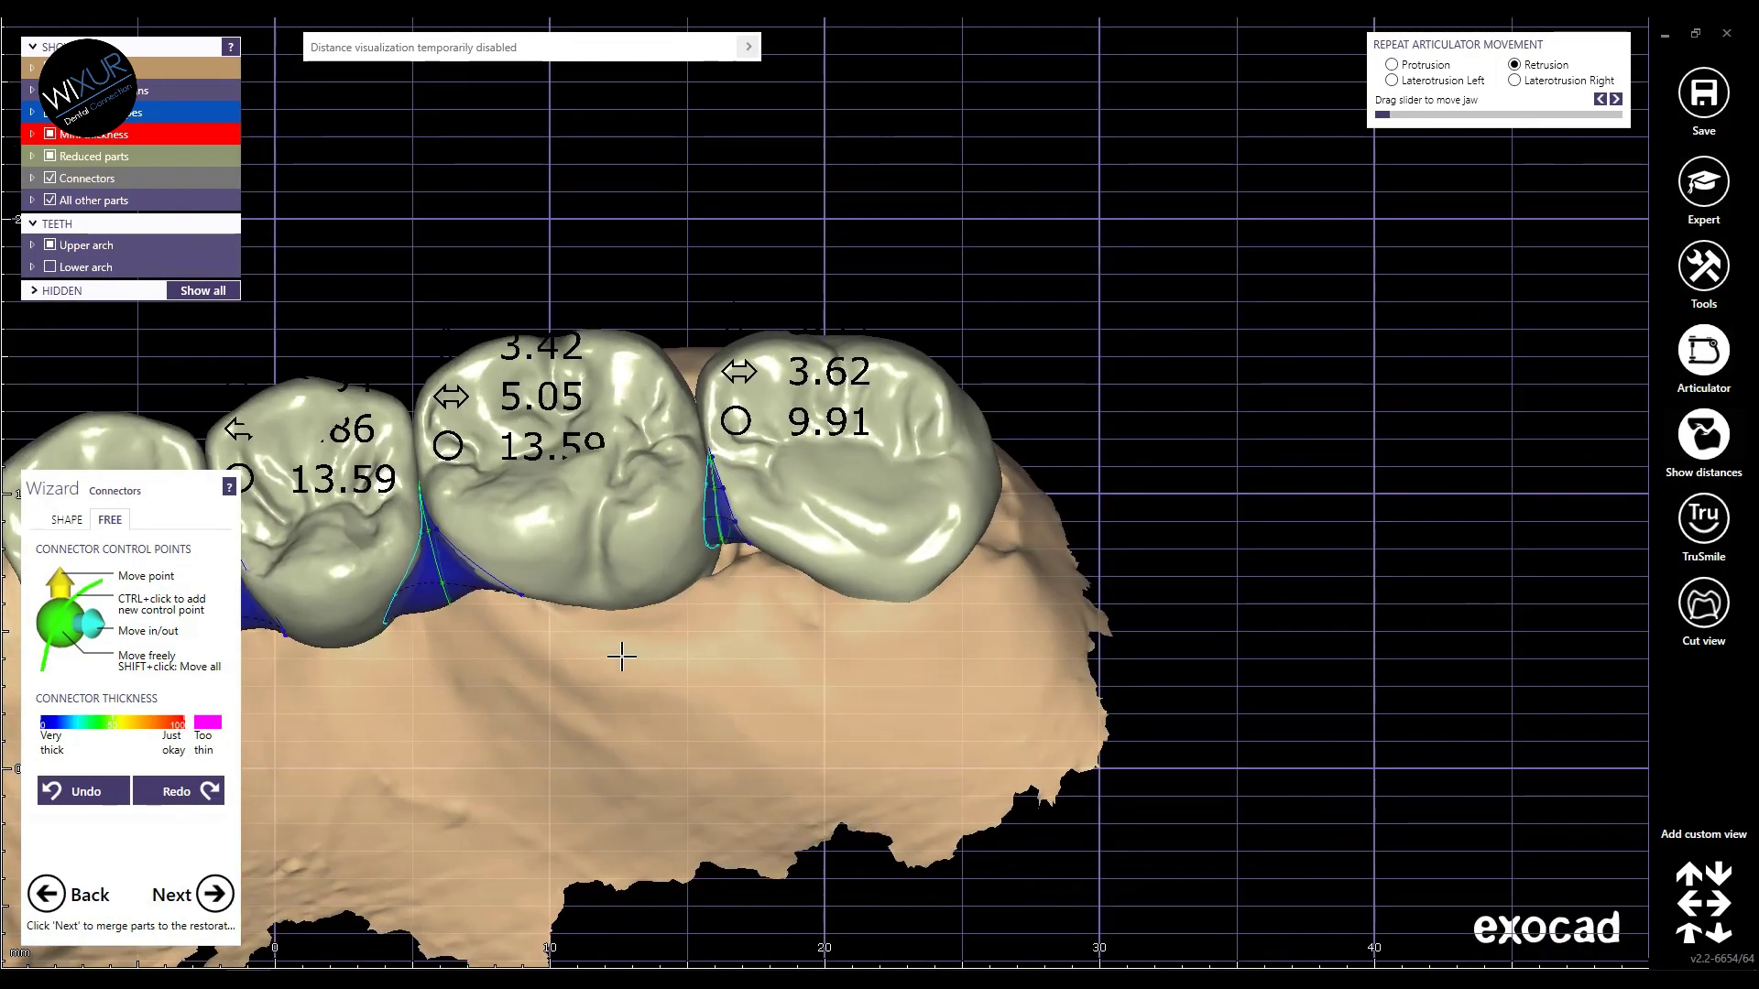
{"action": "scroll", "coordinate": [707, 621], "scroll_direction": "up", "scroll_amount": 4}
Step: Widen the connector by moving its lower control points along the gum line, undoing one overshoot
{"action": "left_click_drag", "start_coordinate": [680, 682], "coordinate": [681, 679]}
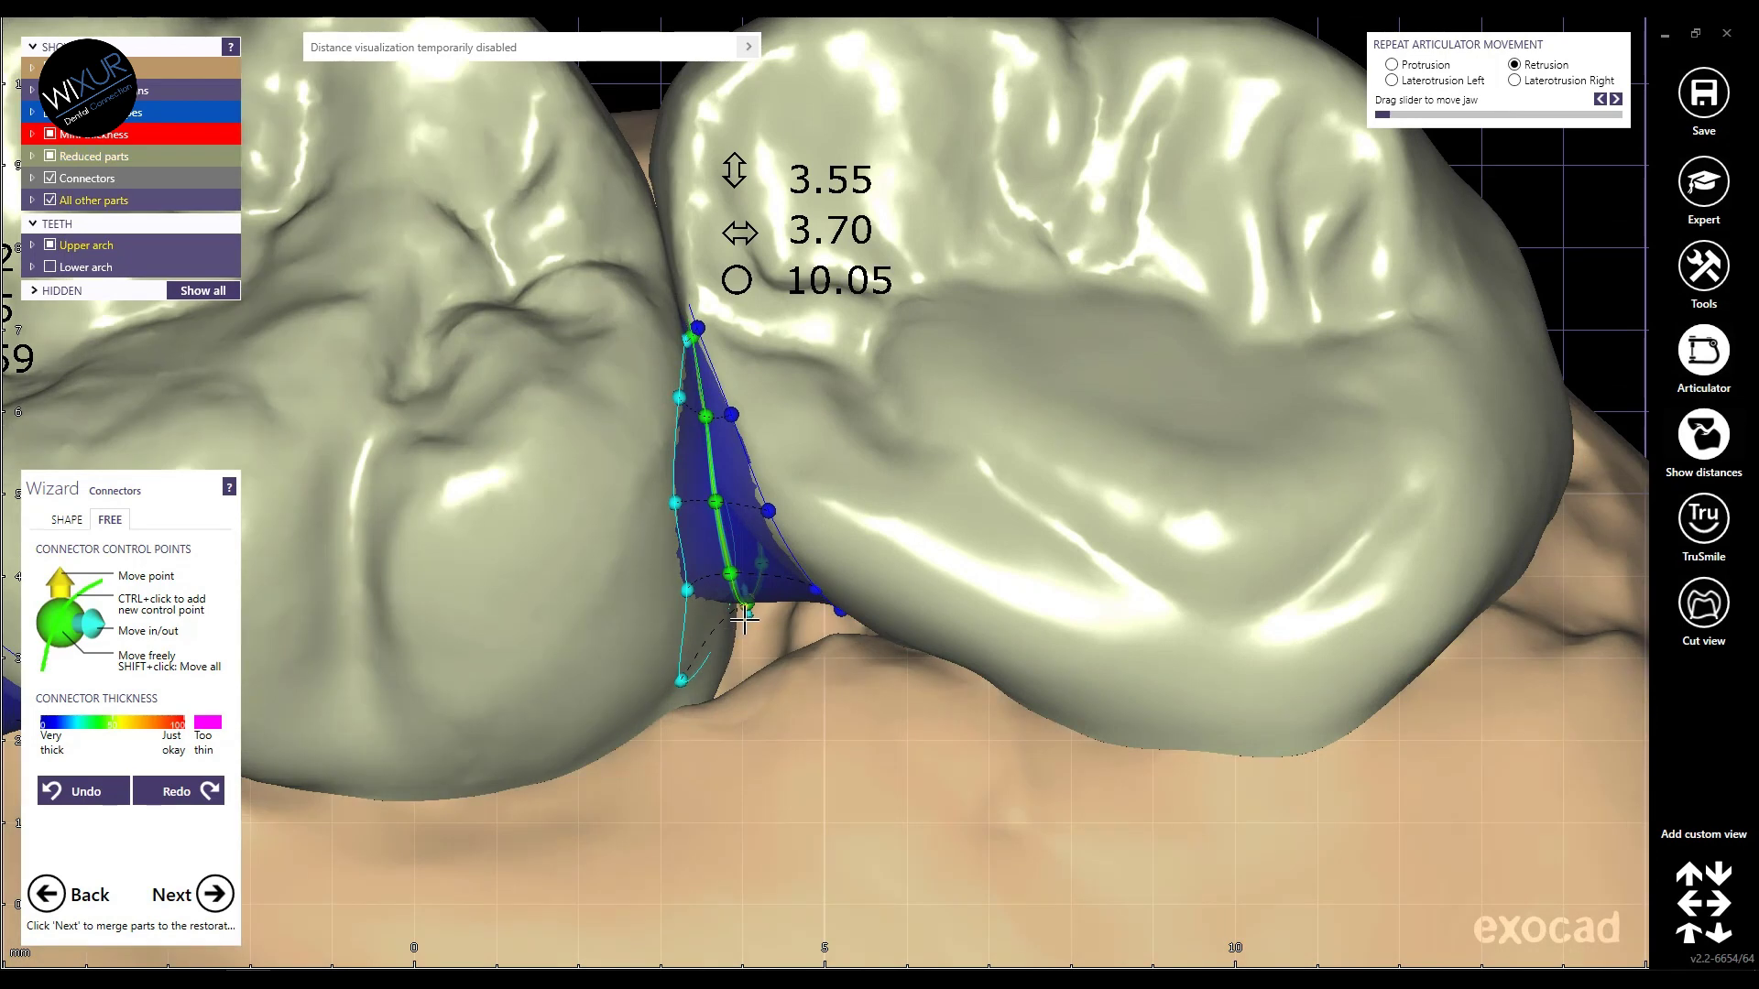
{"action": "left_click_drag", "start_coordinate": [810, 600], "coordinate": [827, 618]}
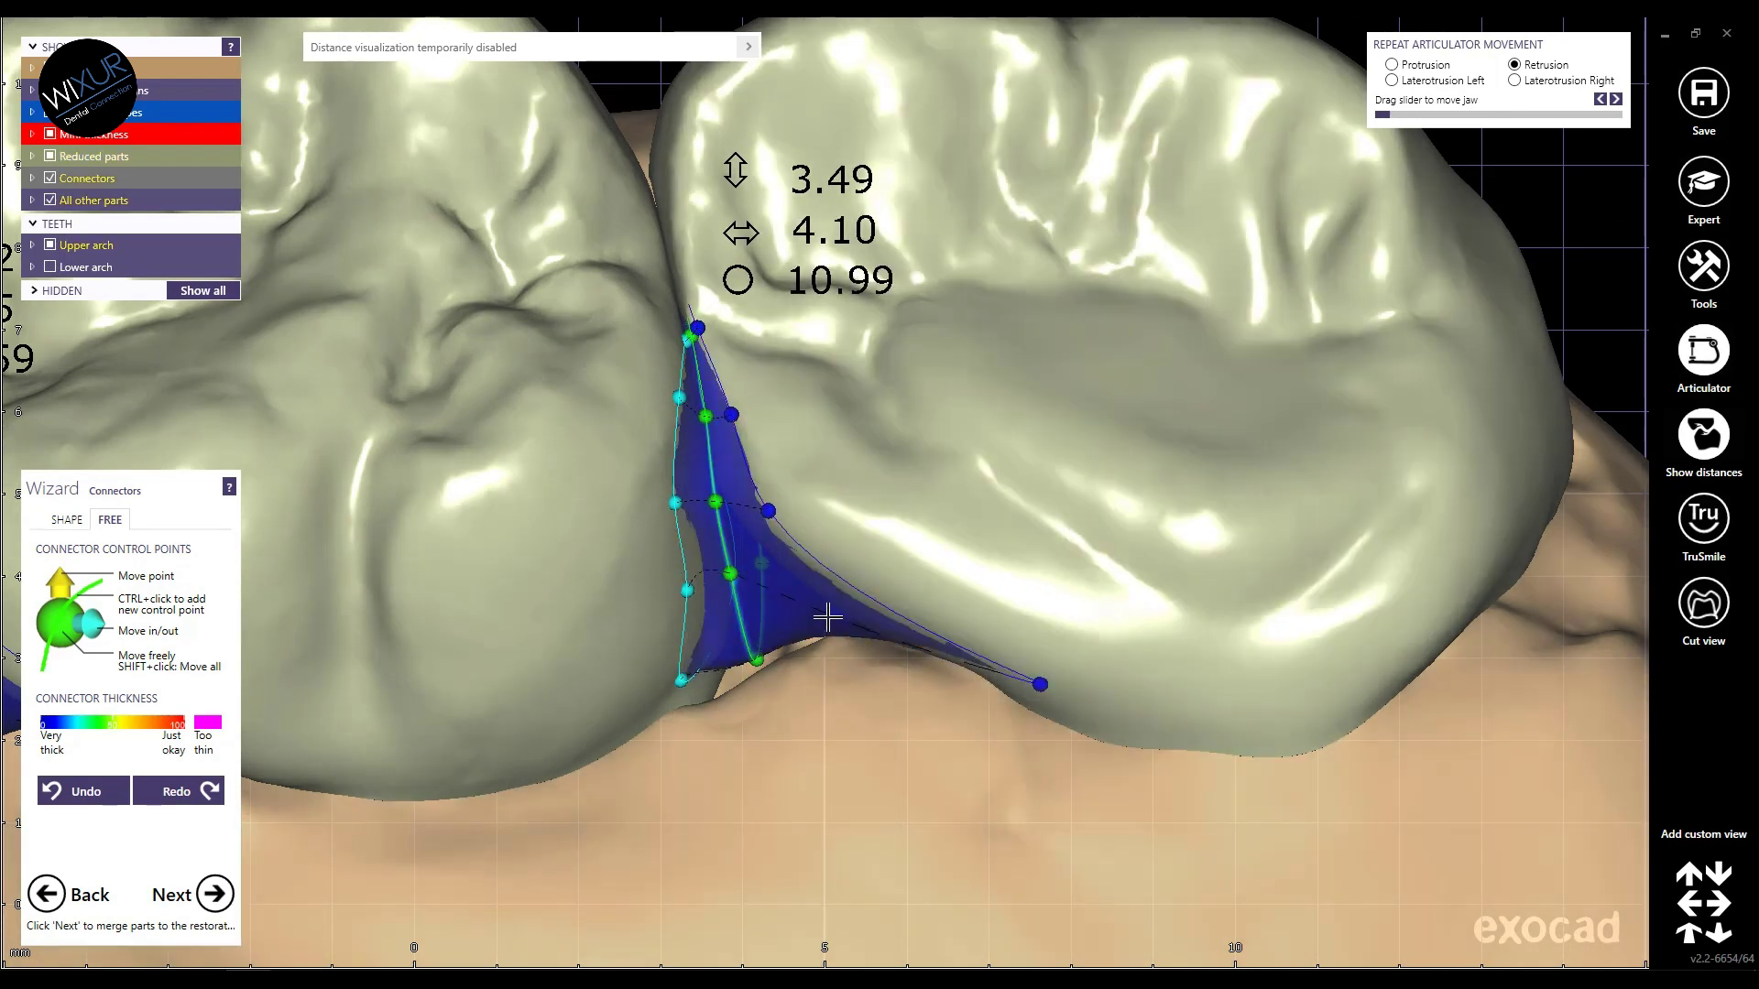
{"action": "key", "text": "ctrl+z"}
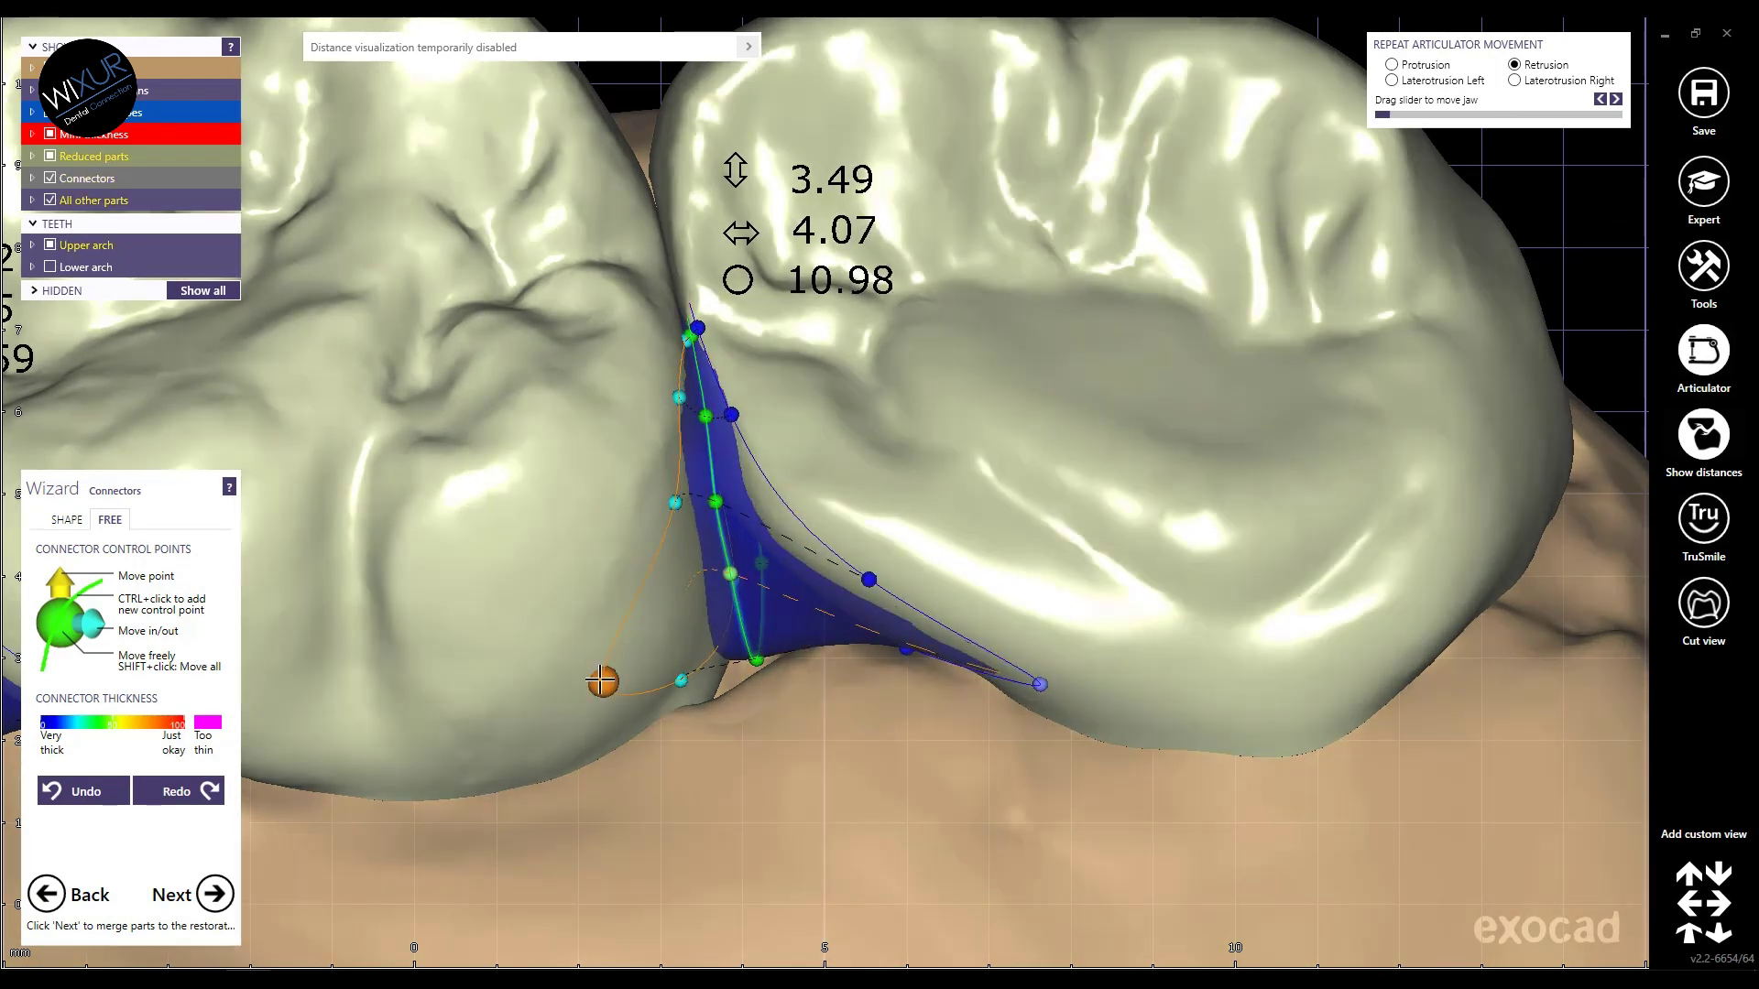
{"action": "left_click_drag", "start_coordinate": [632, 728], "coordinate": [616, 736]}
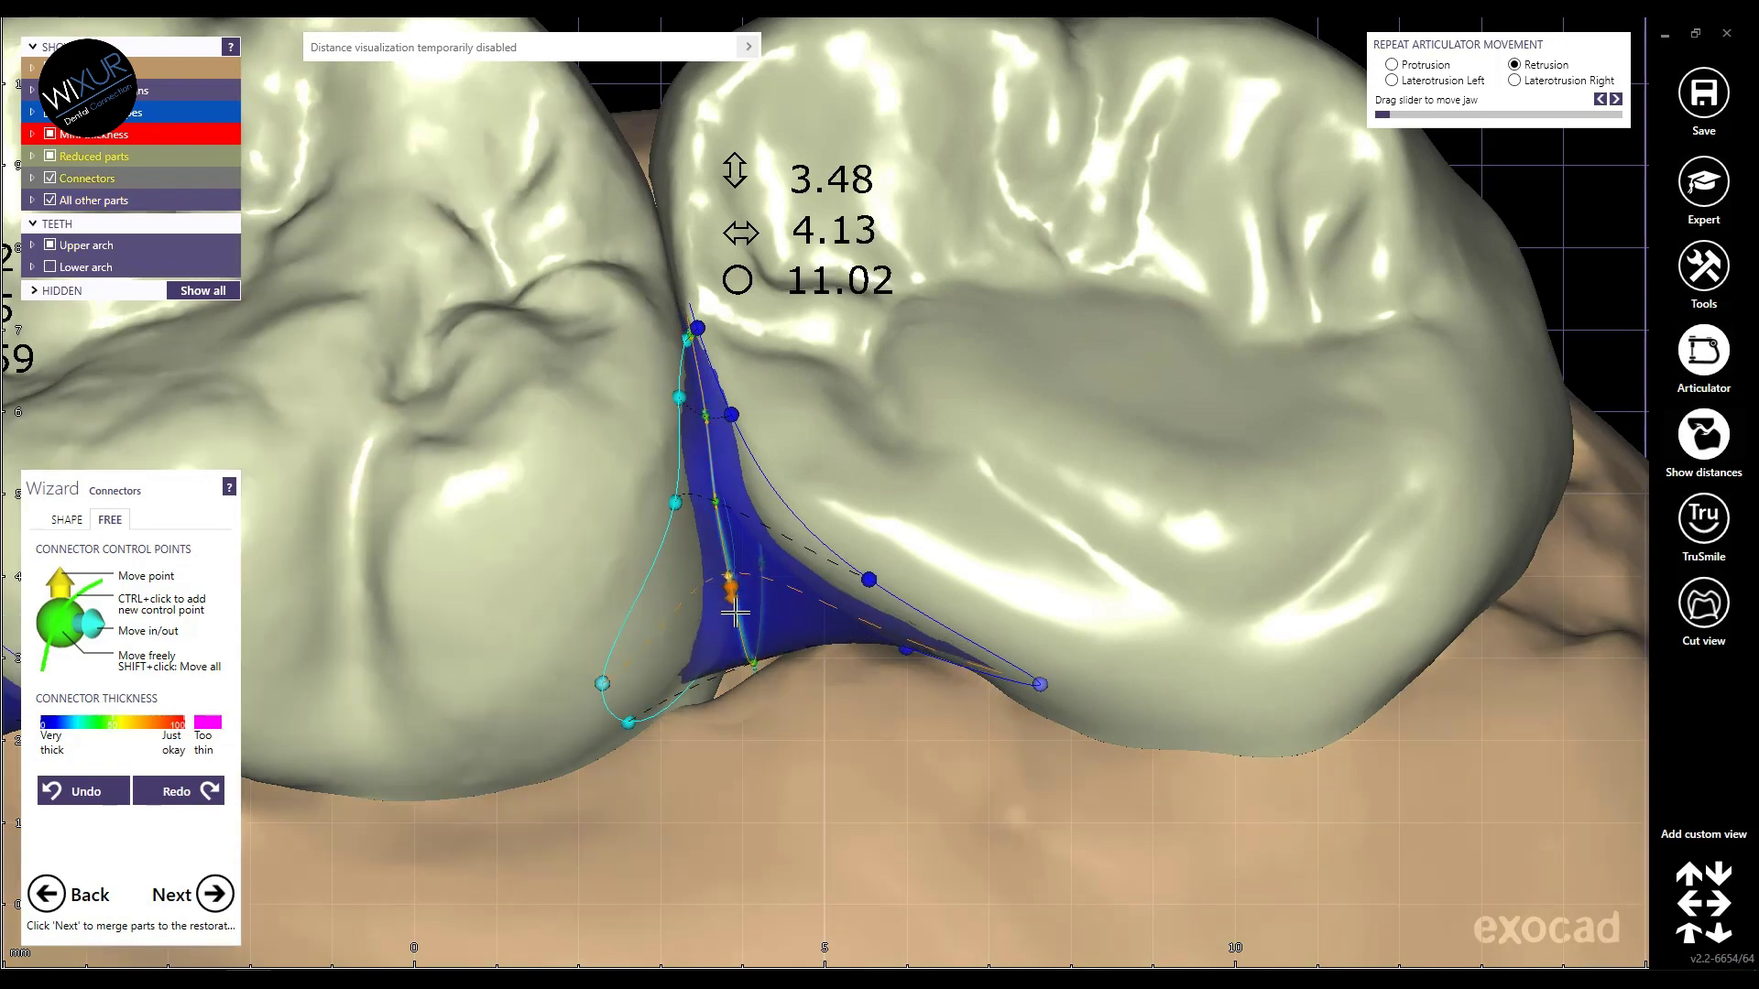
{"action": "scroll", "coordinate": [696, 750], "scroll_direction": "down", "scroll_amount": 5}
{"action": "right_click_drag", "start_coordinate": [696, 750], "coordinate": [723, 723]}
{"action": "scroll", "coordinate": [748, 612], "scroll_direction": "up", "scroll_amount": 5}
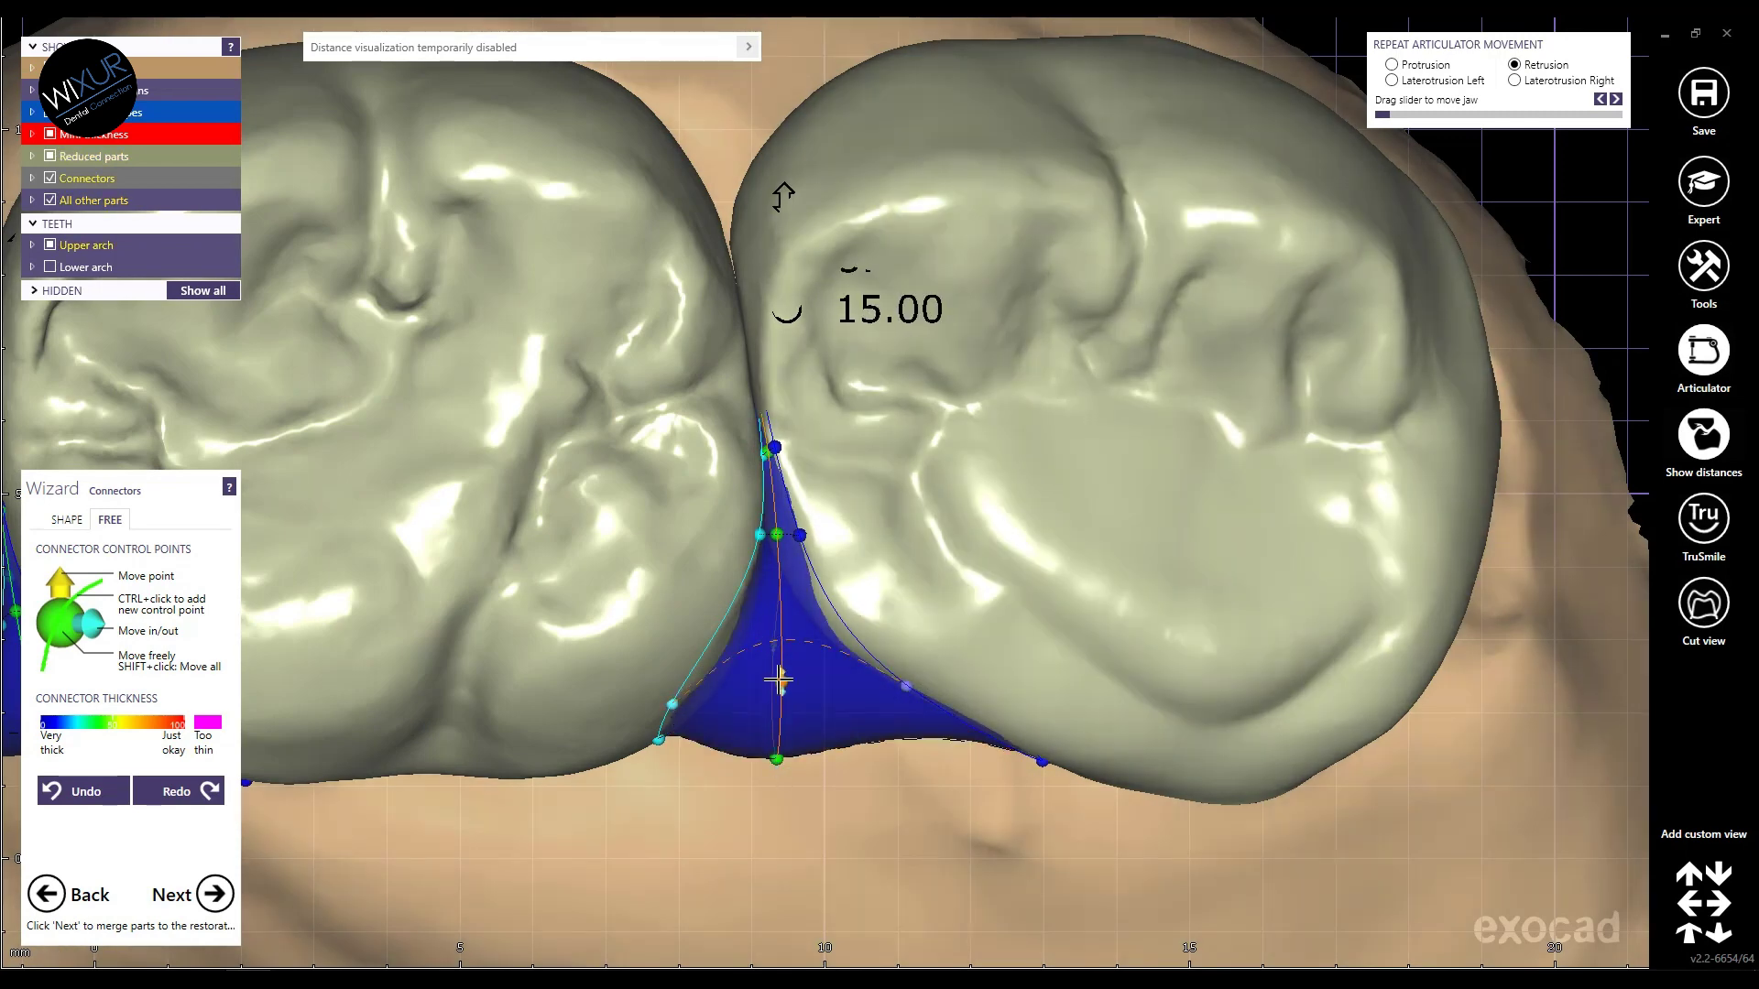
Step: Flatten the last connector's cross-section curve, reaching 13.59, 13.59 and 15.34 mm² connectors
{"action": "left_click_drag", "start_coordinate": [777, 679], "coordinate": [635, 705]}
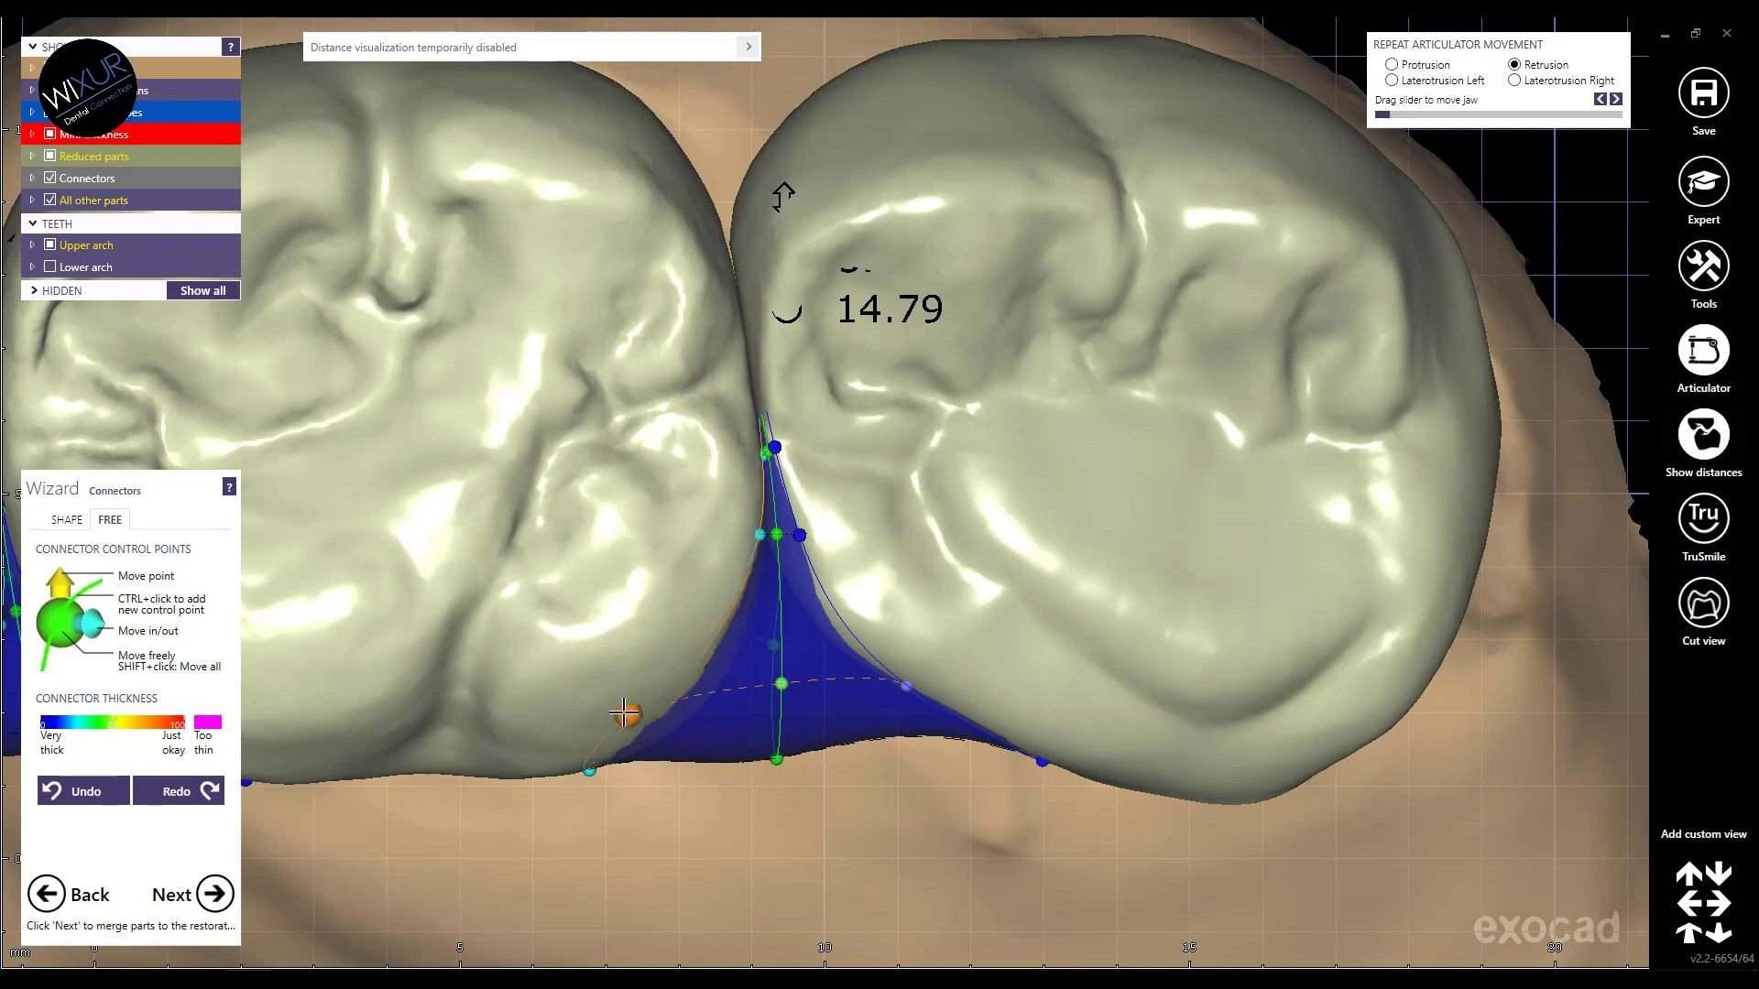
{"action": "scroll", "coordinate": [626, 713], "scroll_direction": "down", "scroll_amount": 8}
{"action": "right_click_drag", "start_coordinate": [626, 712], "coordinate": [806, 770]}
{"action": "scroll", "coordinate": [806, 769], "scroll_direction": "up", "scroll_amount": 6}
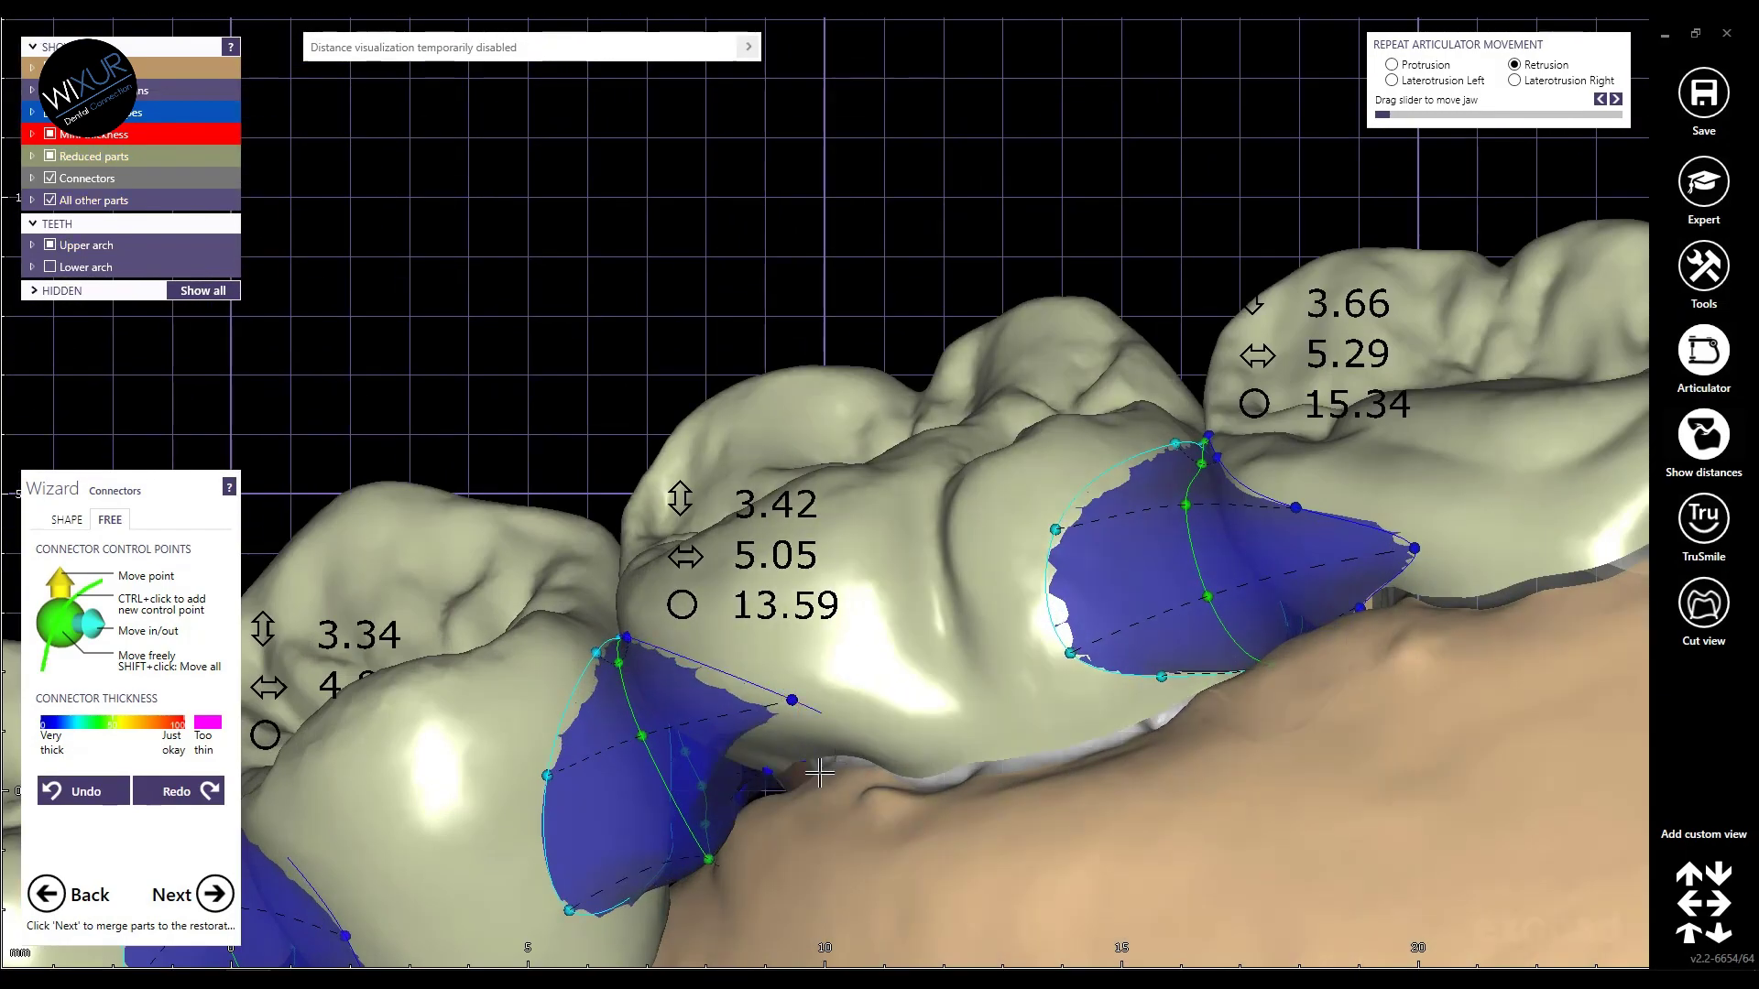
{"action": "scroll", "coordinate": [833, 763], "scroll_direction": "down", "scroll_amount": 5}
{"action": "scroll", "coordinate": [837, 766], "scroll_direction": "up", "scroll_amount": 8}
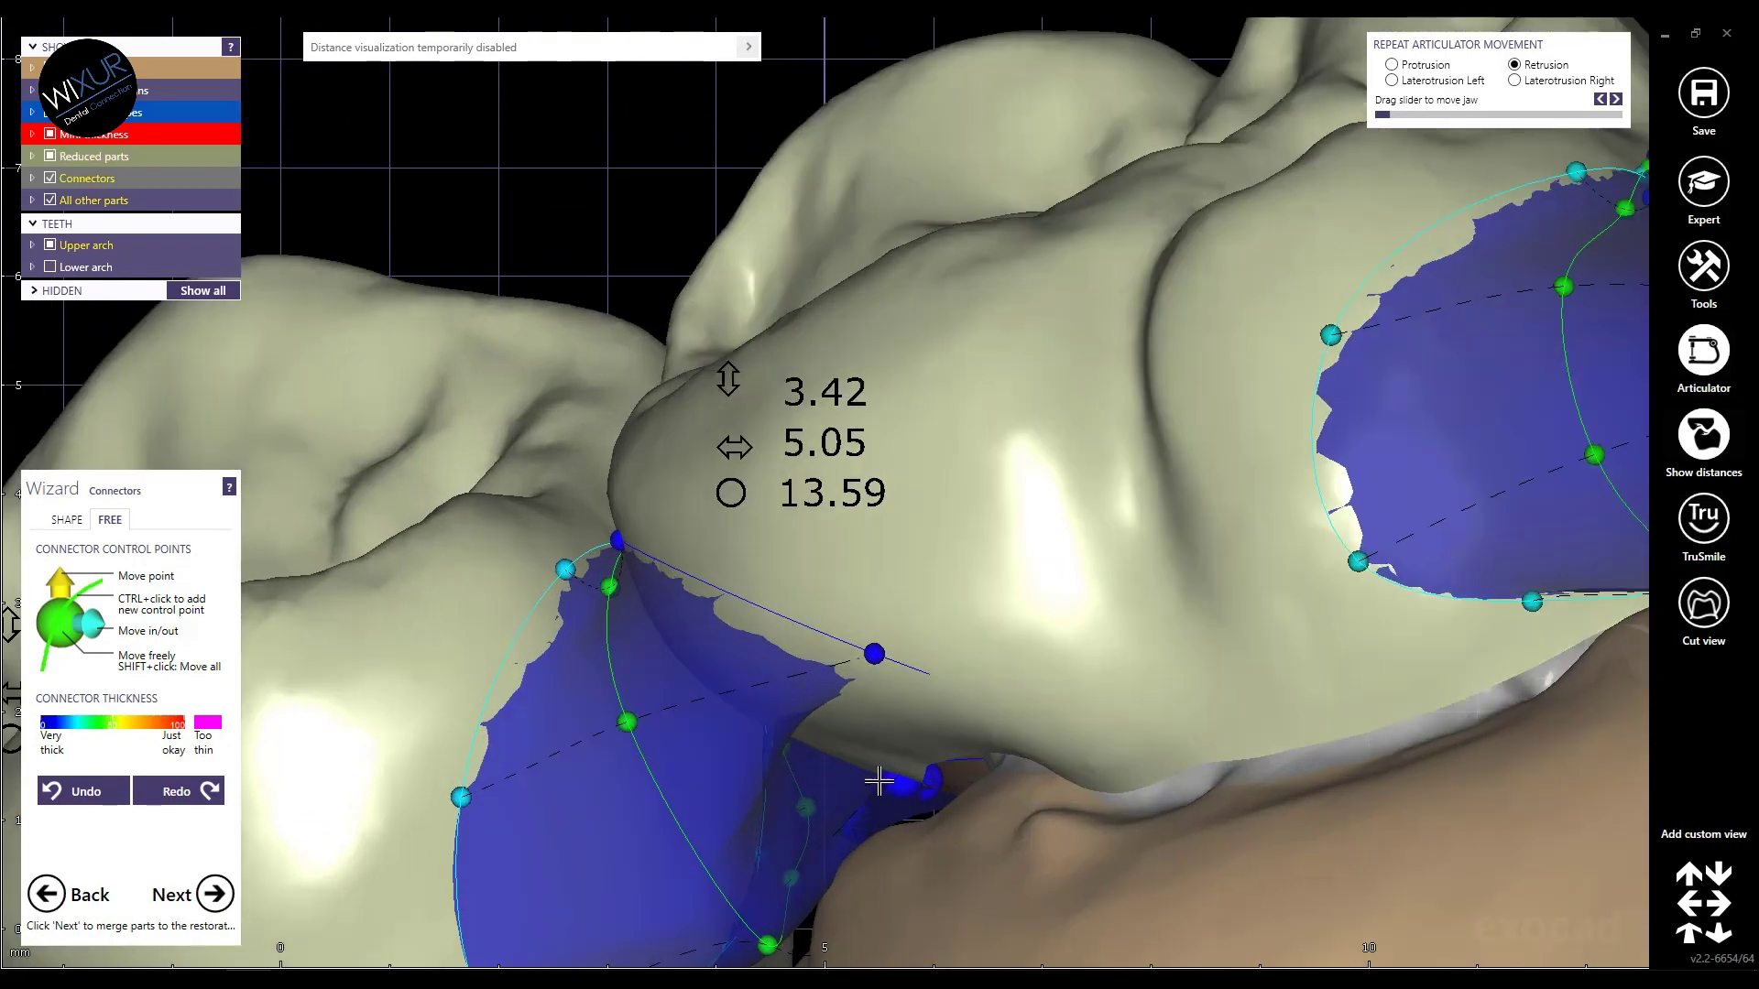
{"action": "scroll", "coordinate": [831, 766], "scroll_direction": "down", "scroll_amount": 5}
{"action": "right_click_drag", "start_coordinate": [832, 766], "coordinate": [673, 721]}
{"action": "scroll", "coordinate": [699, 785], "scroll_direction": "up", "scroll_amount": 2}
{"action": "scroll", "coordinate": [673, 721], "scroll_direction": "down", "scroll_amount": 3}
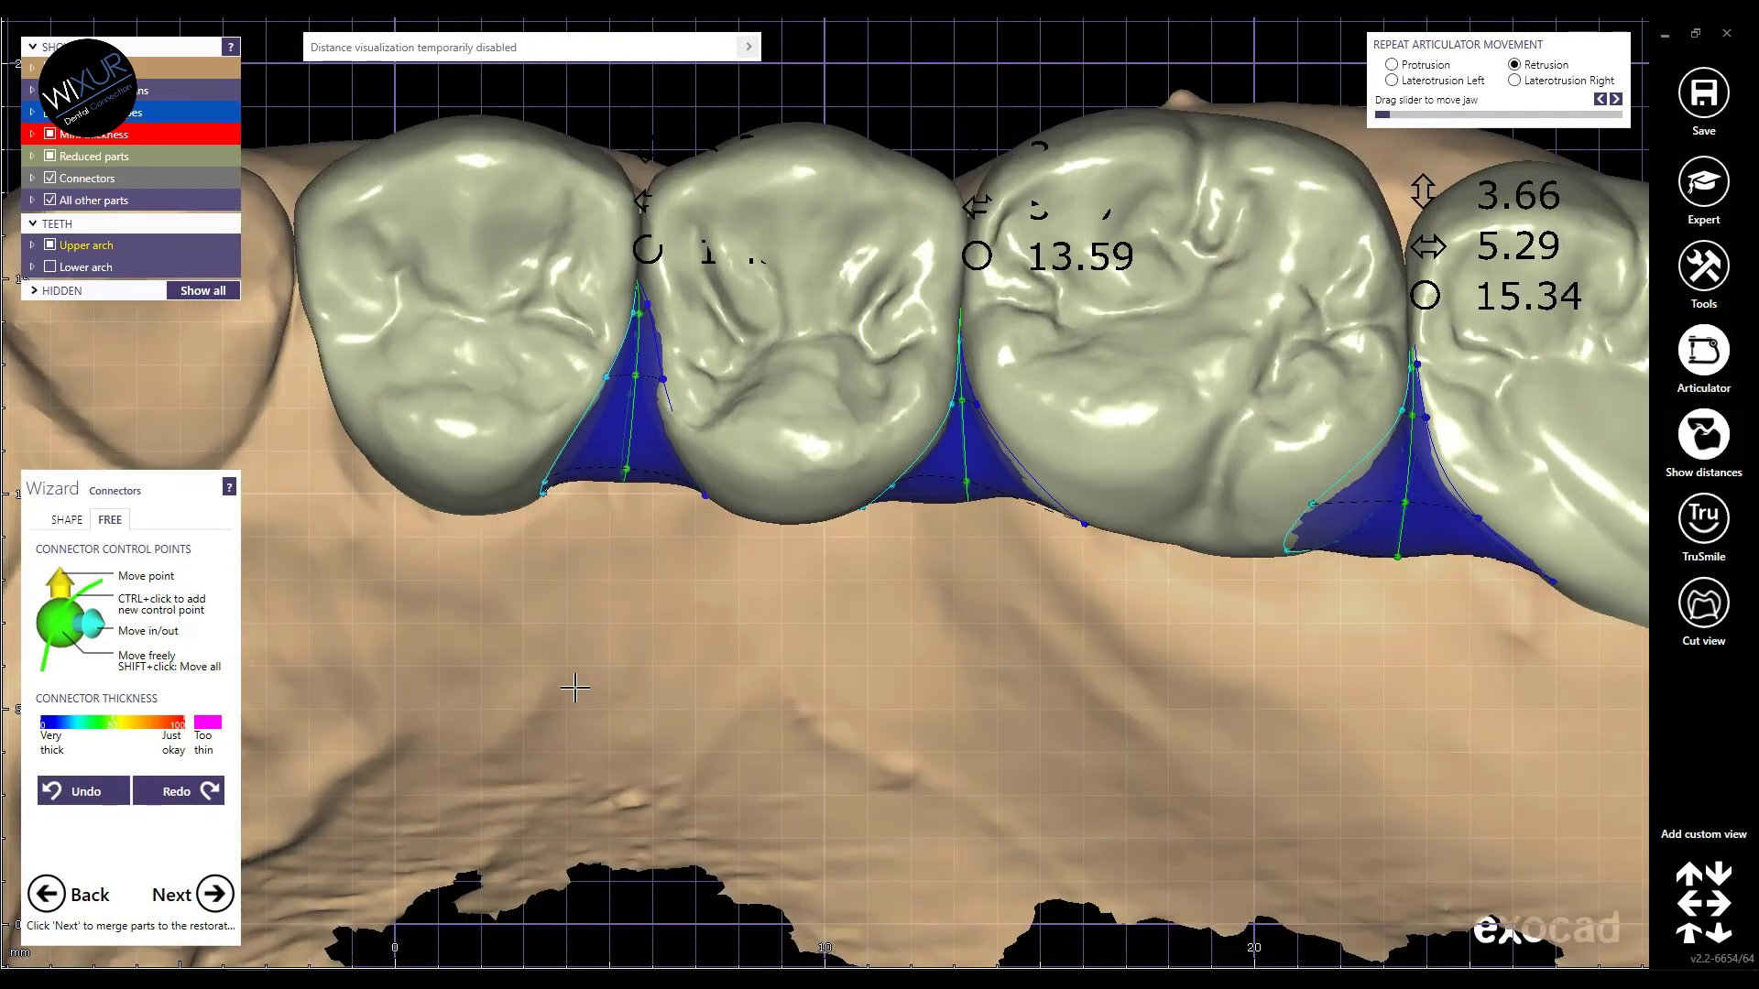
Step: Merge the crowns and connectors into one bridge and continue with Free-form restorations
{"action": "left_click", "coordinate": [213, 895]}
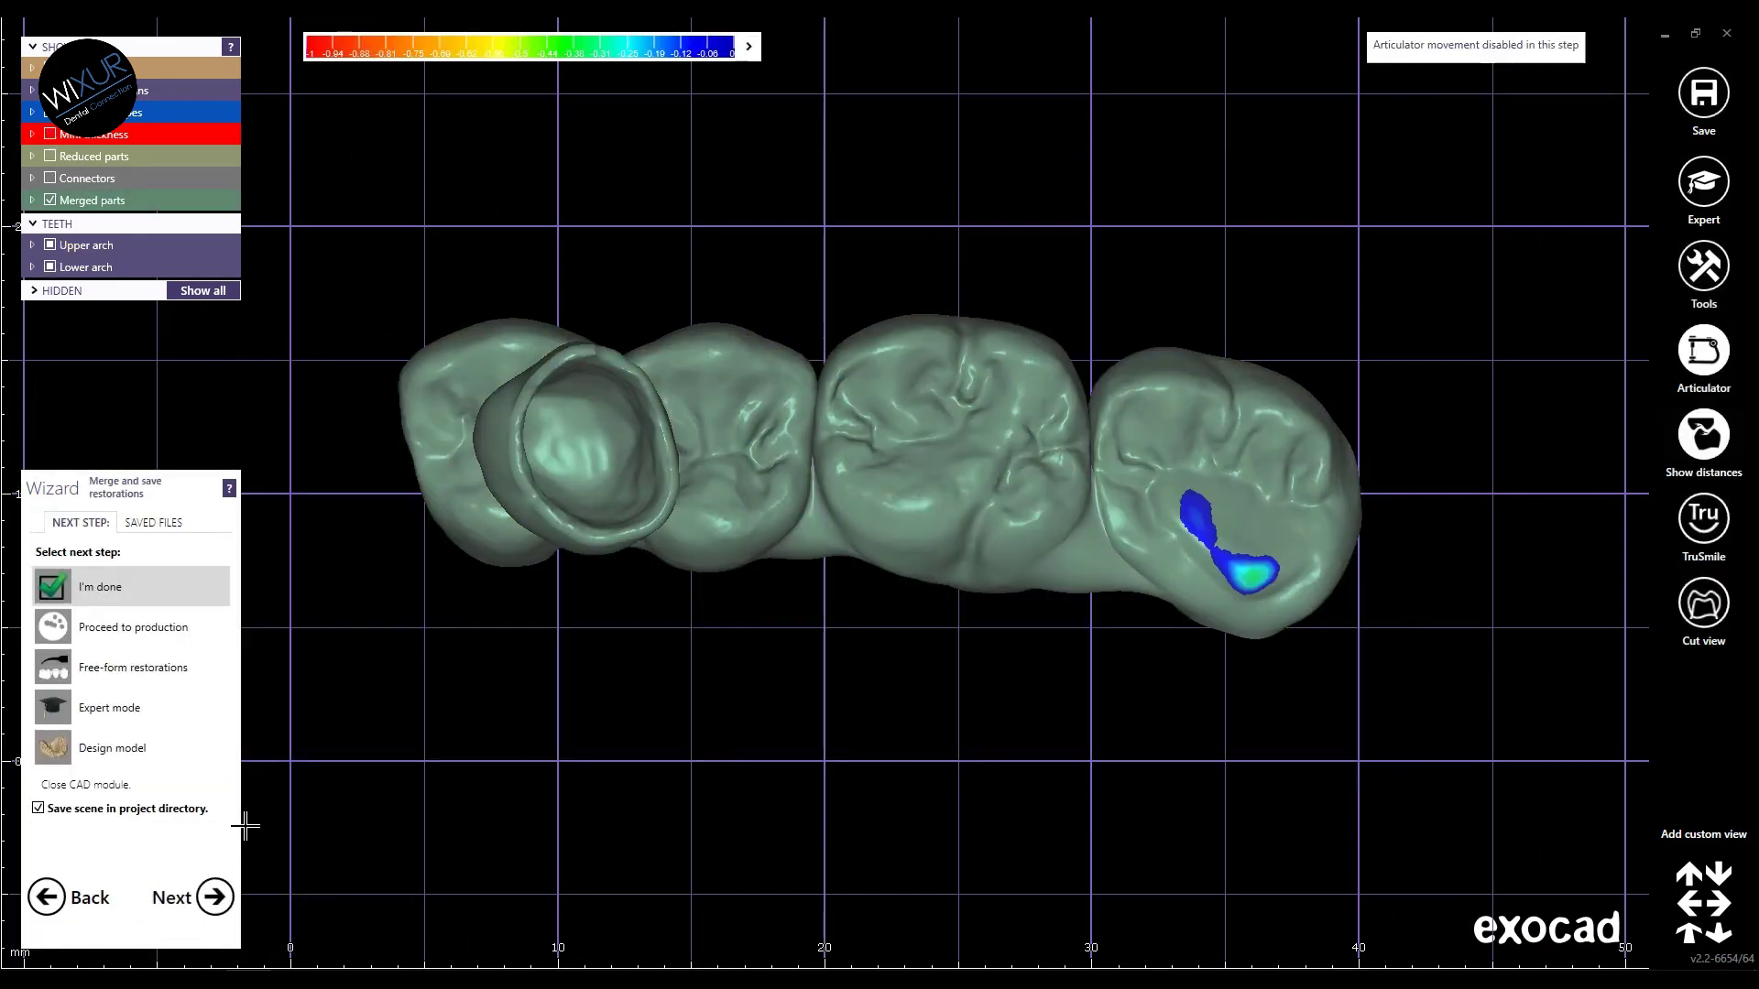
{"action": "left_click", "coordinate": [192, 676]}
{"action": "left_click", "coordinate": [214, 896]}
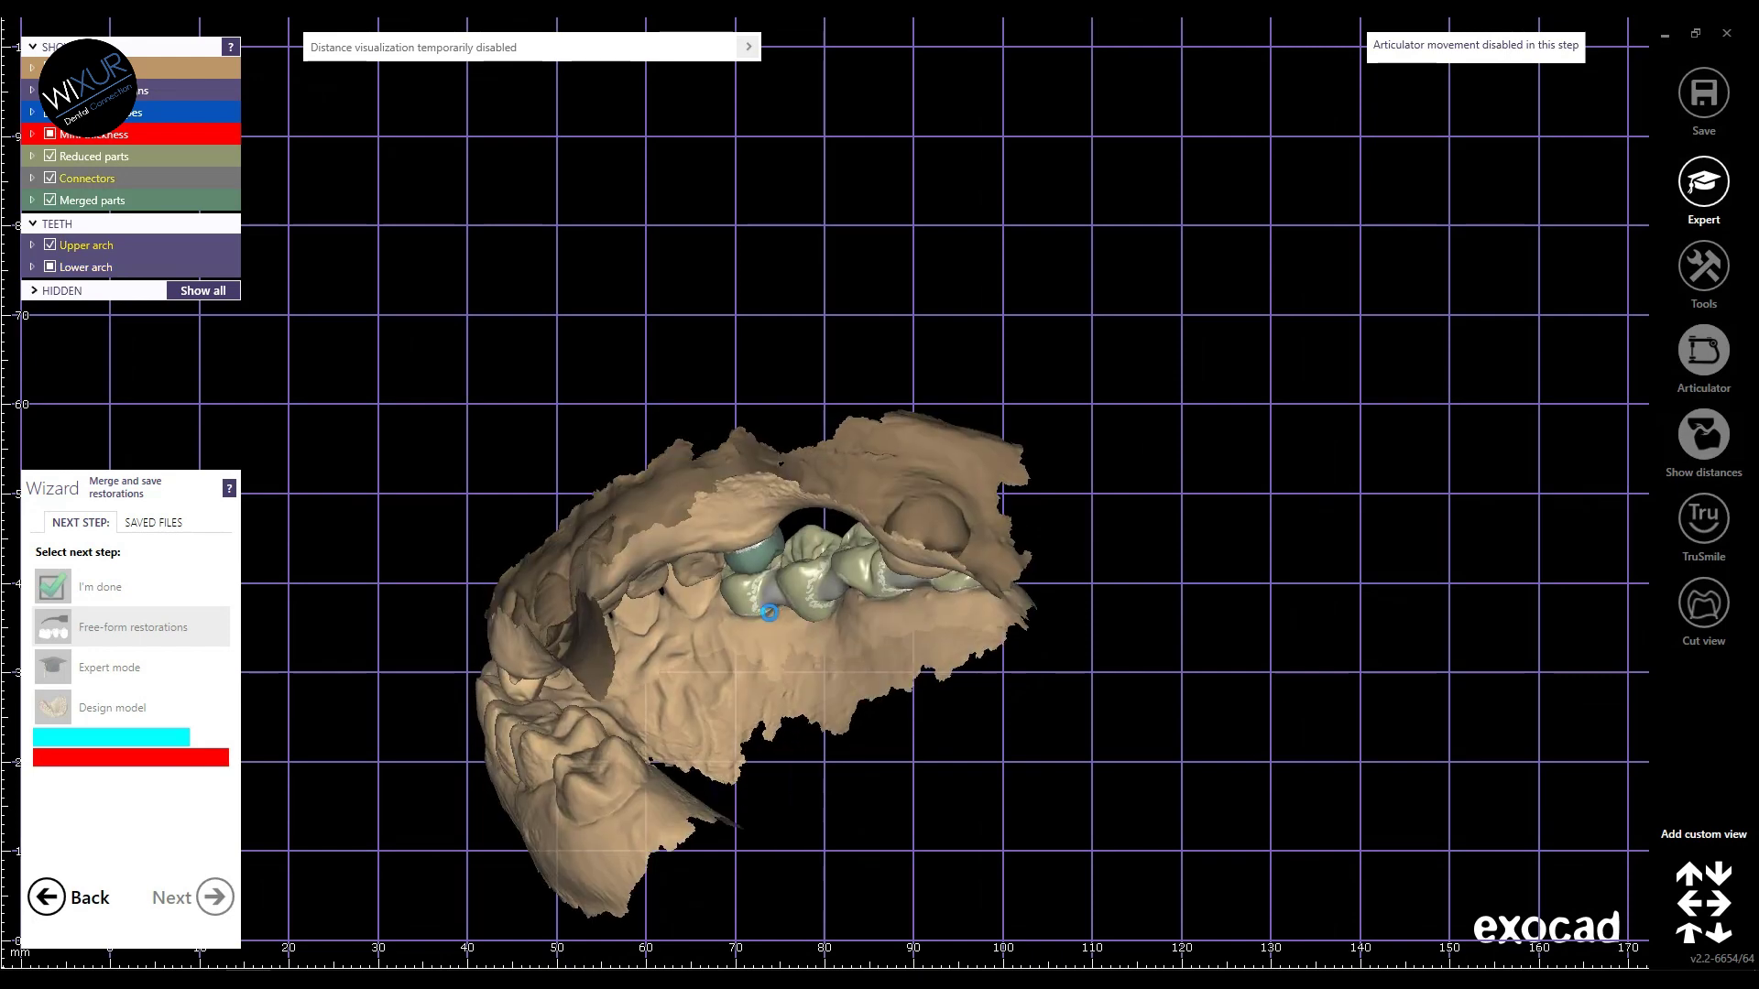
Step: Smooth the merged bridge's lower connector area with the freehand smoothing brush
{"action": "left_click", "coordinate": [76, 531]}
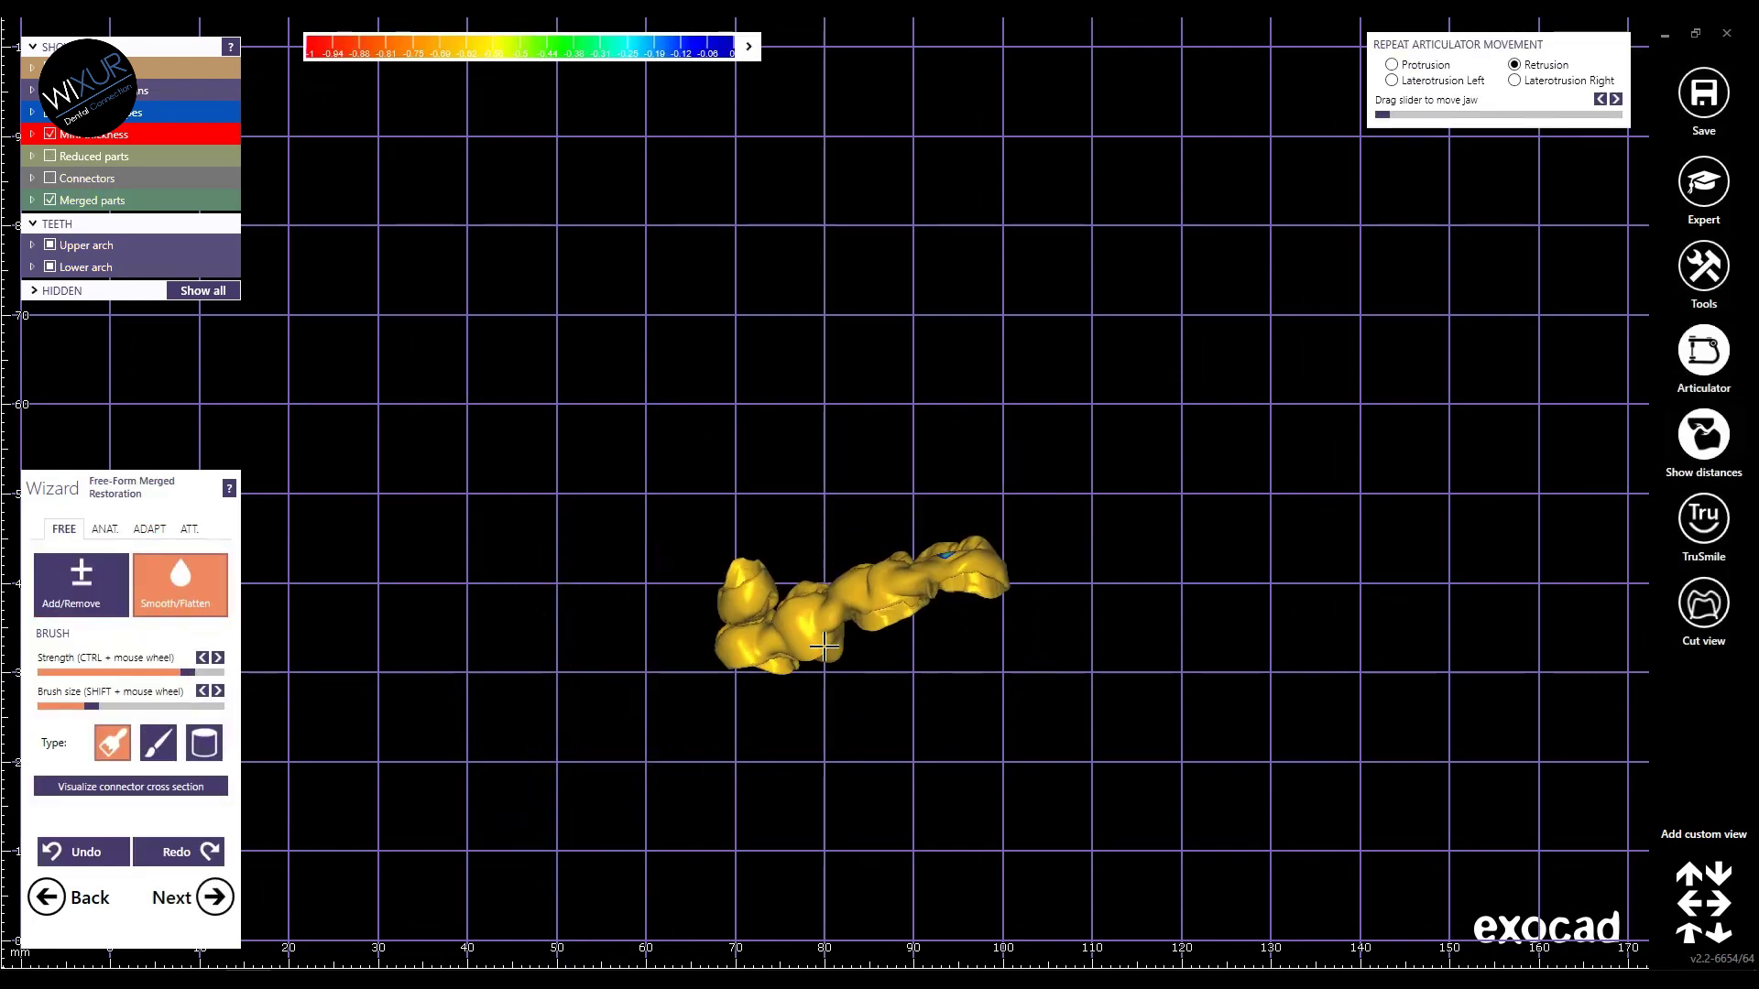
{"action": "scroll", "coordinate": [707, 630], "scroll_direction": "up", "scroll_amount": 10}
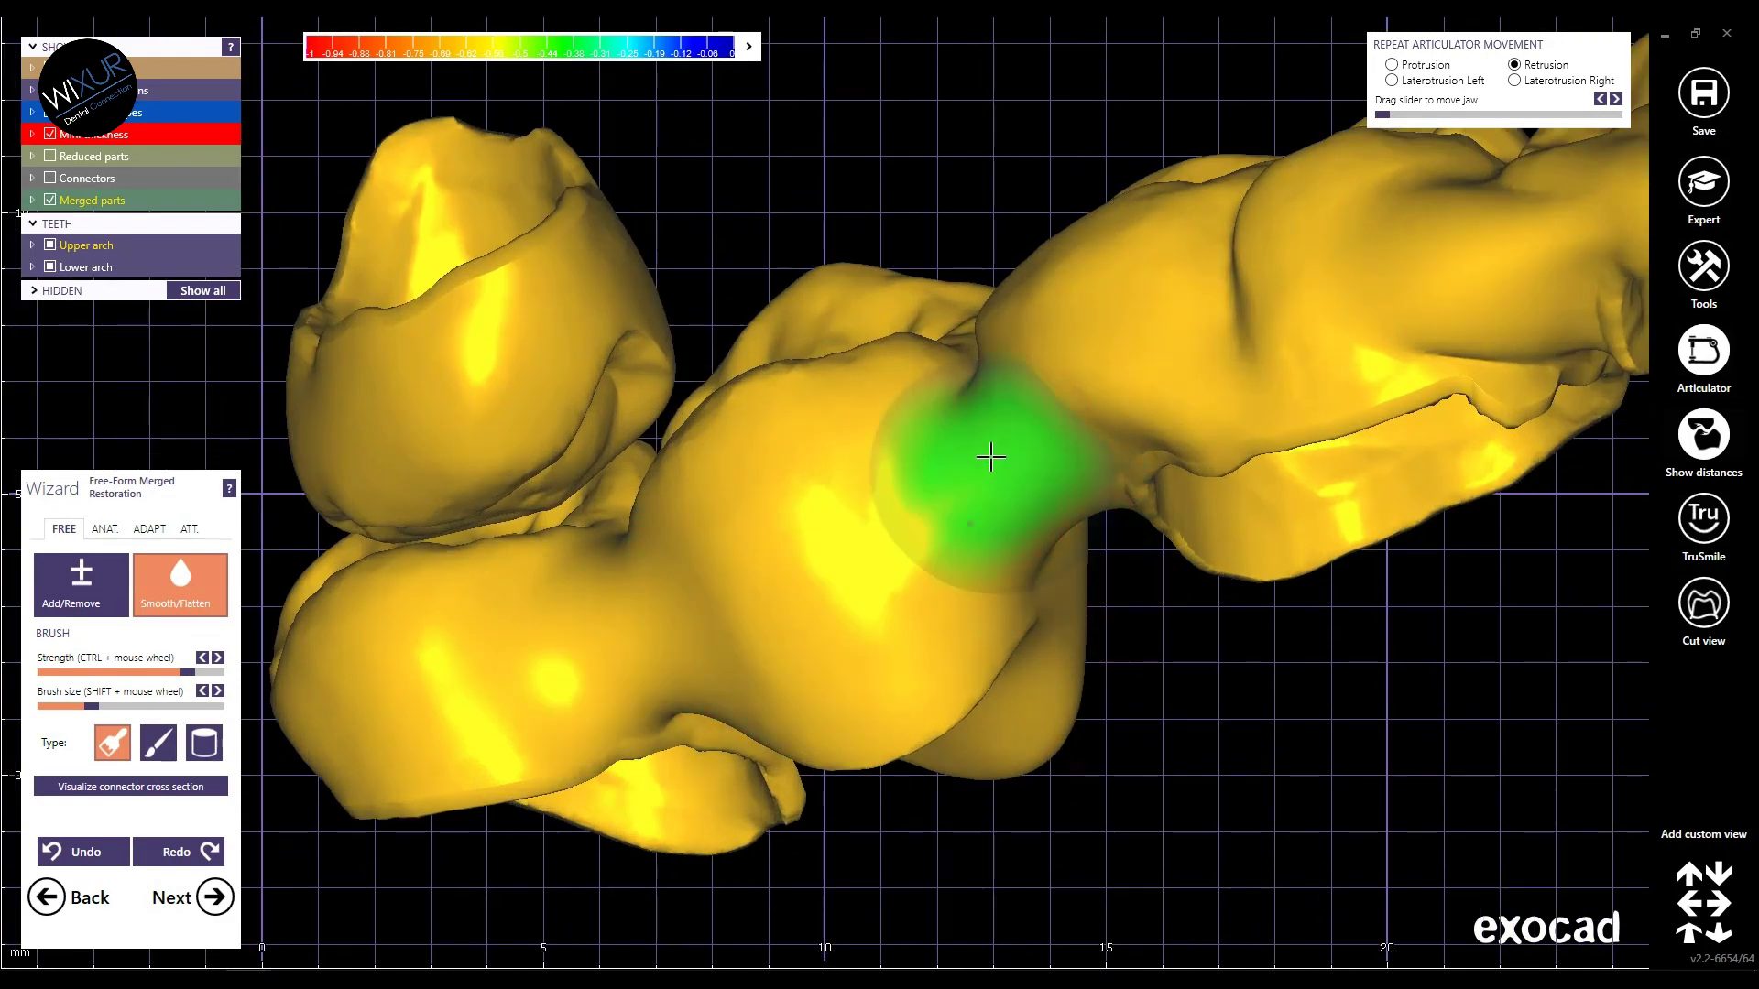
{"action": "scroll", "coordinate": [842, 619], "scroll_direction": "down", "scroll_amount": 4}
{"action": "scroll", "coordinate": [841, 619], "scroll_direction": "up", "scroll_amount": 3}
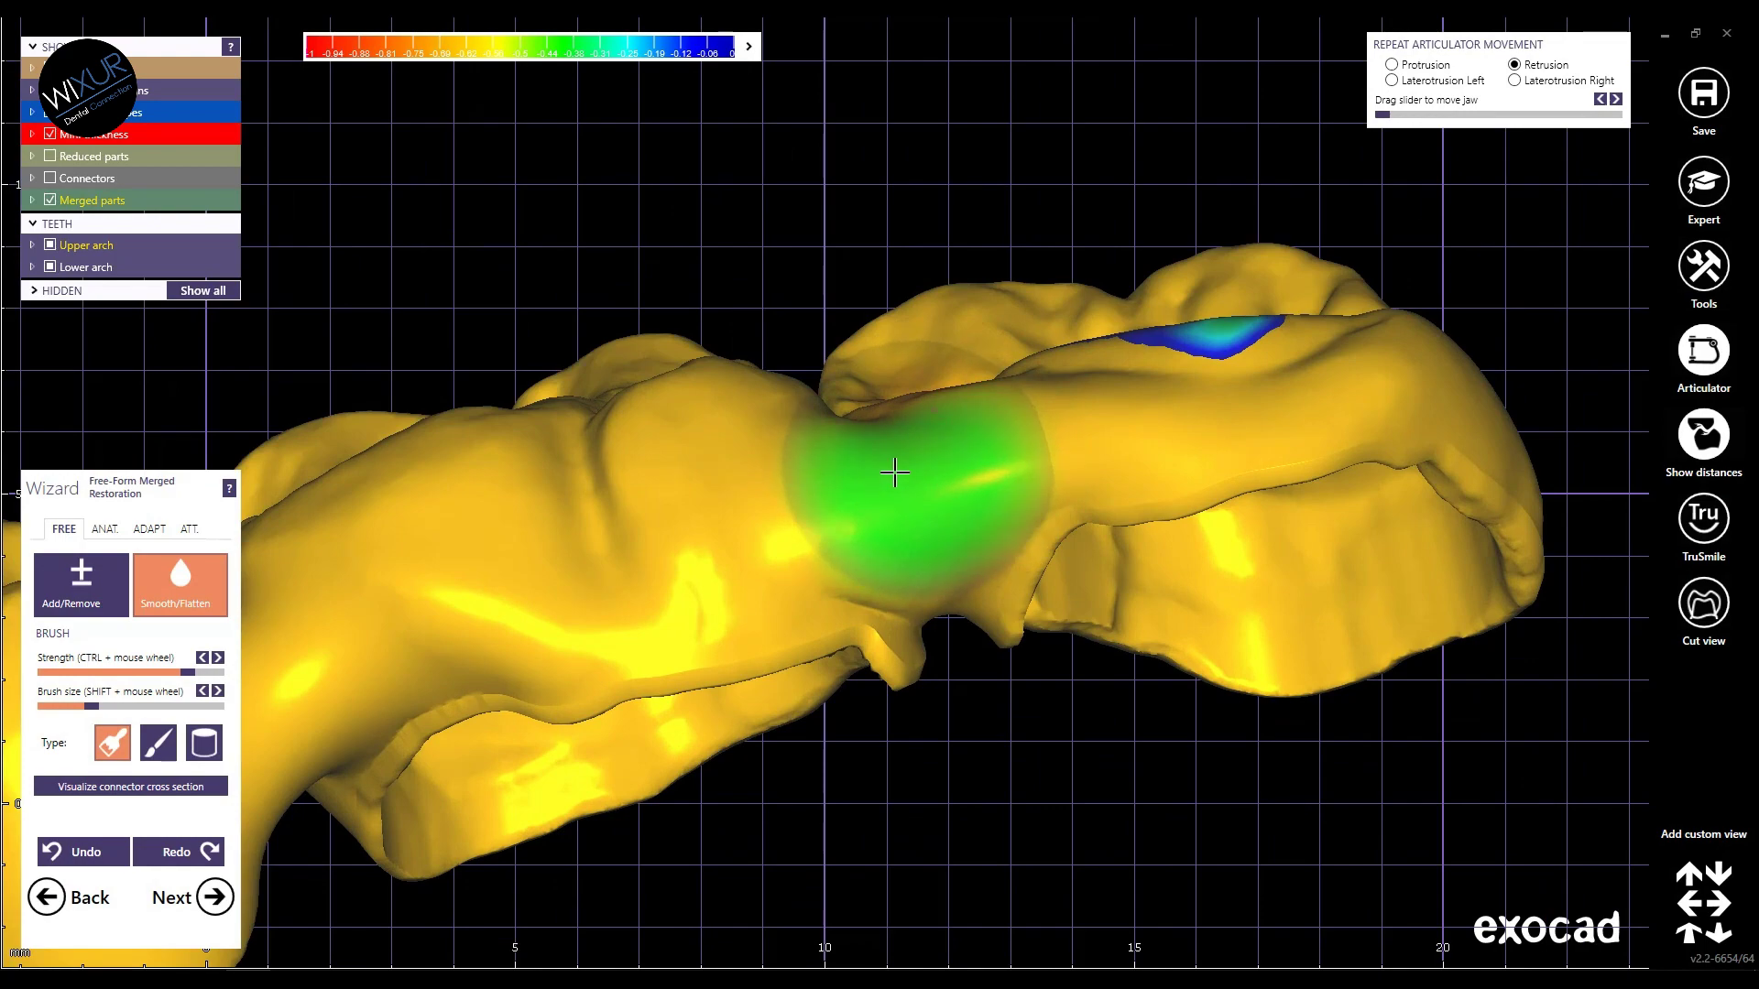
{"action": "scroll", "coordinate": [849, 476], "scroll_direction": "down", "scroll_amount": 4}
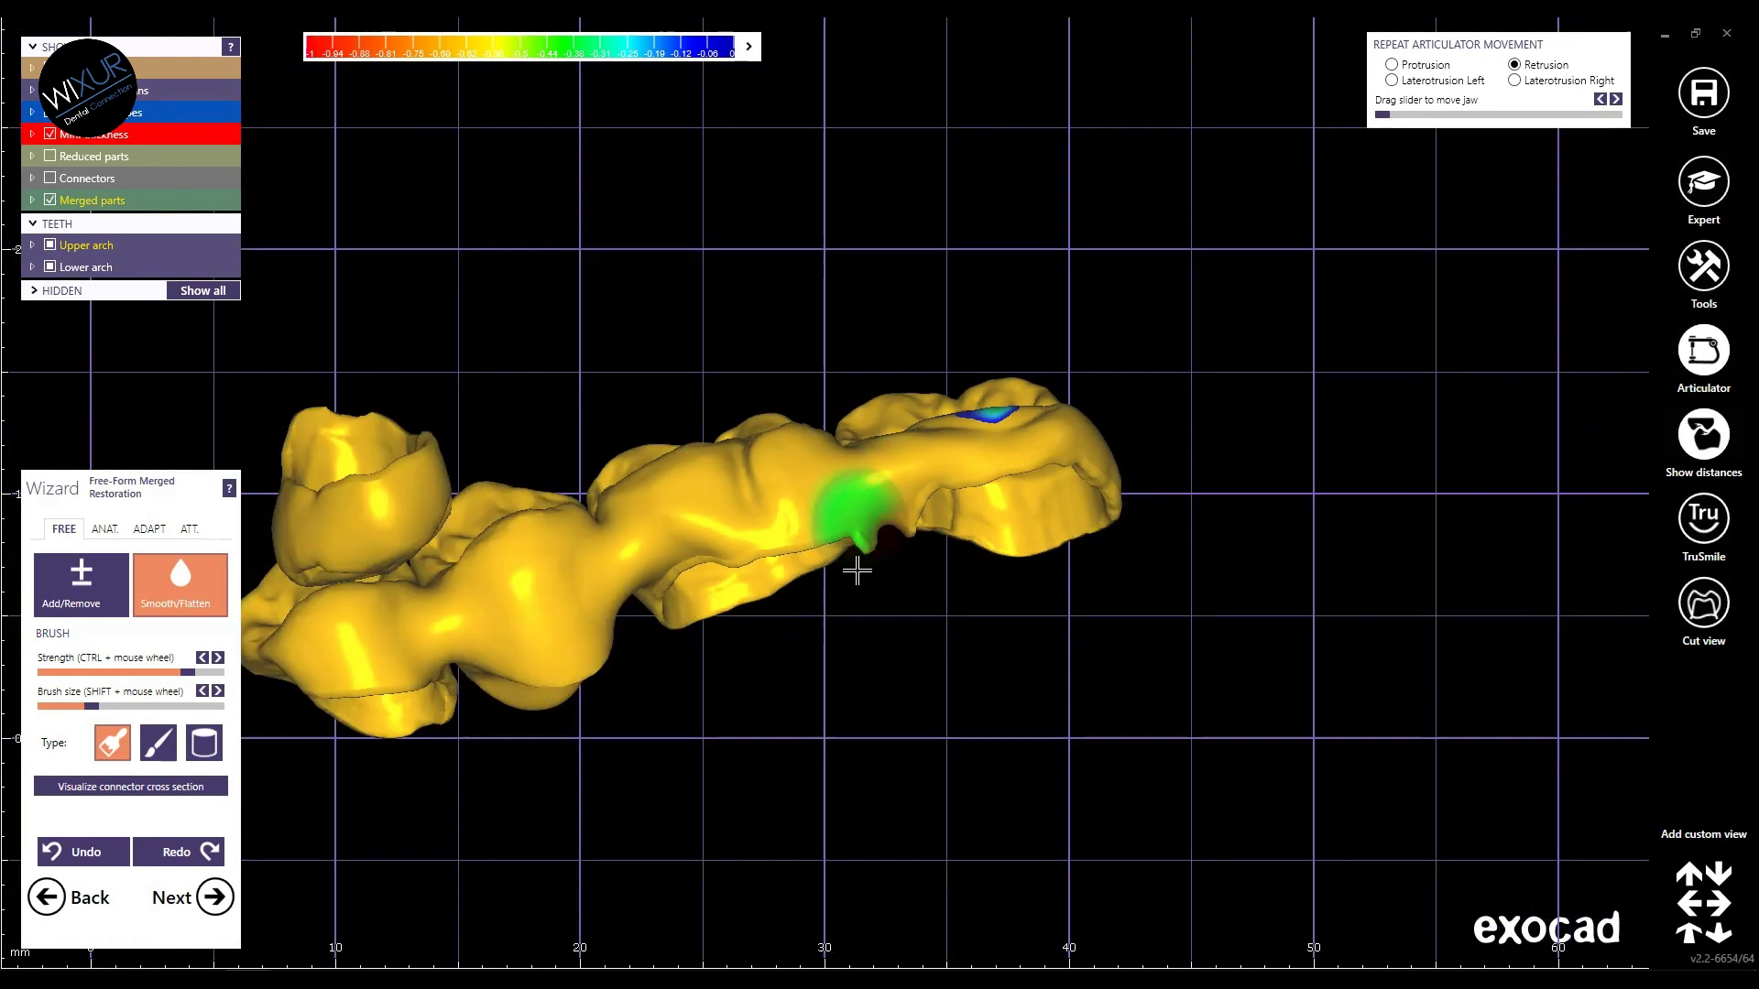
{"action": "right_click_drag", "start_coordinate": [724, 490], "coordinate": [766, 467]}
{"action": "scroll", "coordinate": [766, 456], "scroll_direction": "up", "scroll_amount": 3}
{"action": "scroll", "coordinate": [640, 479], "scroll_direction": "down", "scroll_amount": 3}
{"action": "scroll", "coordinate": [675, 479], "scroll_direction": "up", "scroll_amount": 2}
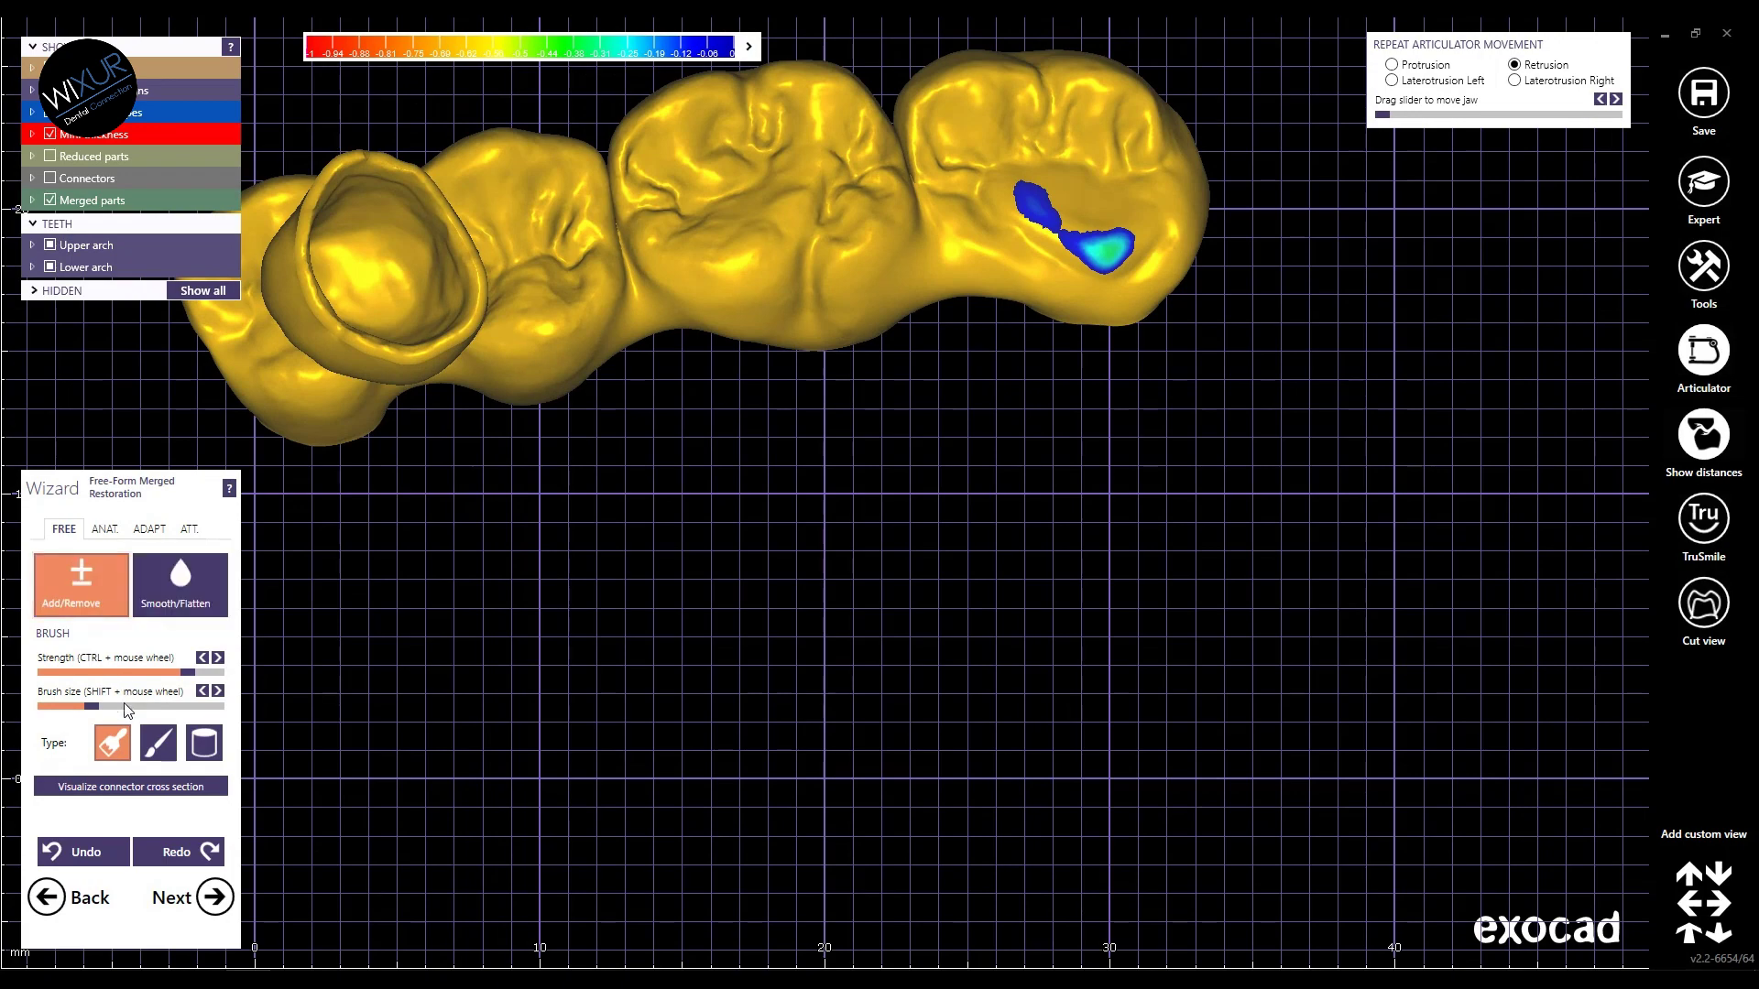
{"action": "scroll", "coordinate": [567, 513], "scroll_direction": "up", "scroll_amount": 3}
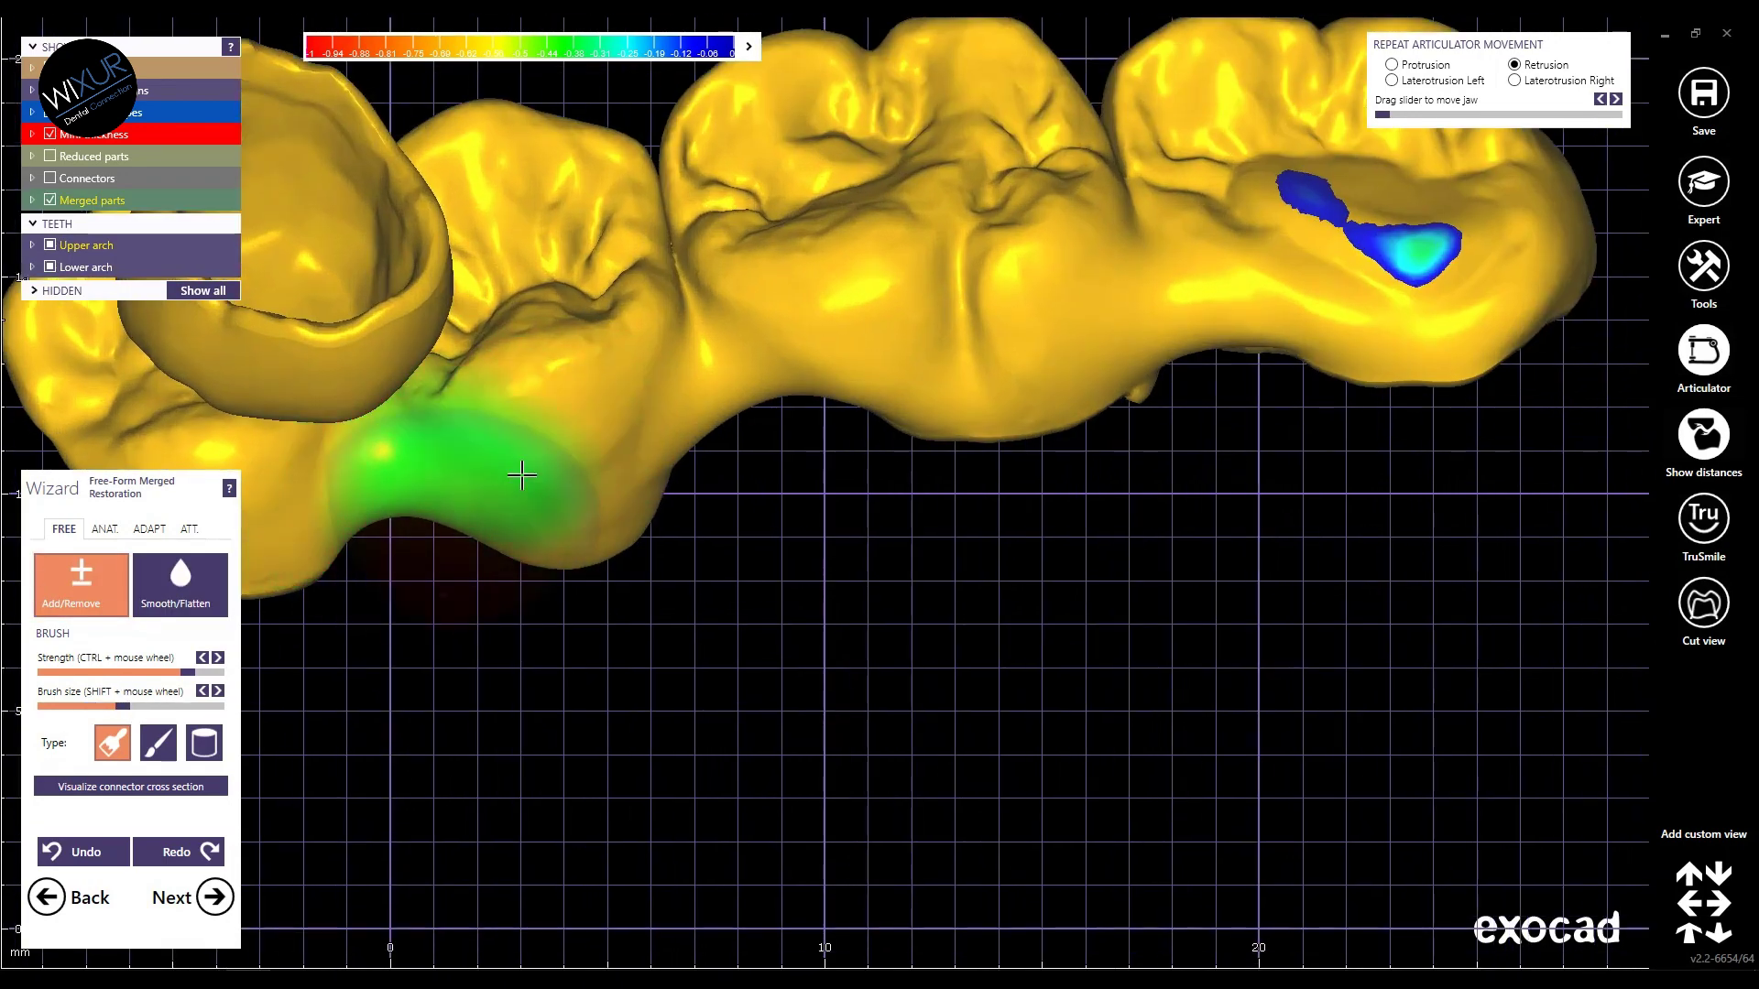
{"action": "scroll", "coordinate": [954, 464], "scroll_direction": "down", "scroll_amount": 2}
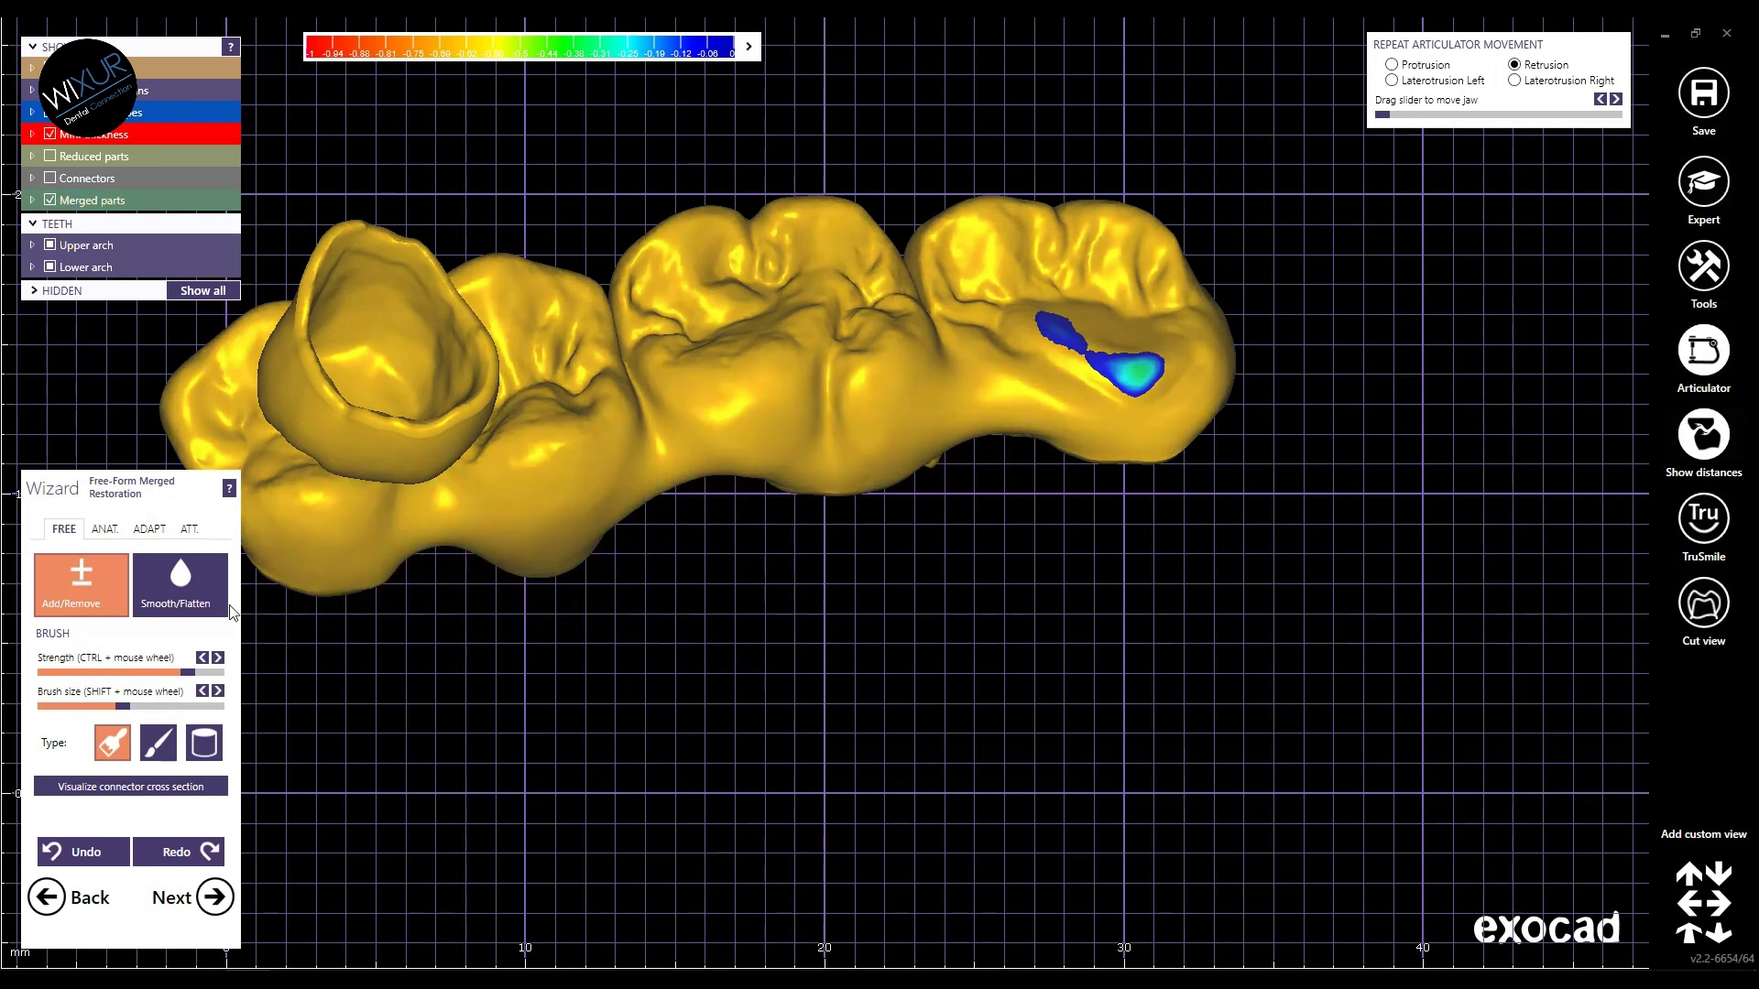
{"action": "key", "text": "shift"}
{"action": "mouse_move", "coordinate": [511, 547]}
{"action": "left_mouse_down"}
{"action": "mouse_move", "coordinate": [570, 510]}
{"action": "mouse_move", "coordinate": [335, 510]}
{"action": "mouse_move", "coordinate": [648, 531]}
{"action": "mouse_move", "coordinate": [723, 470]}
{"action": "left_mouse_up"}
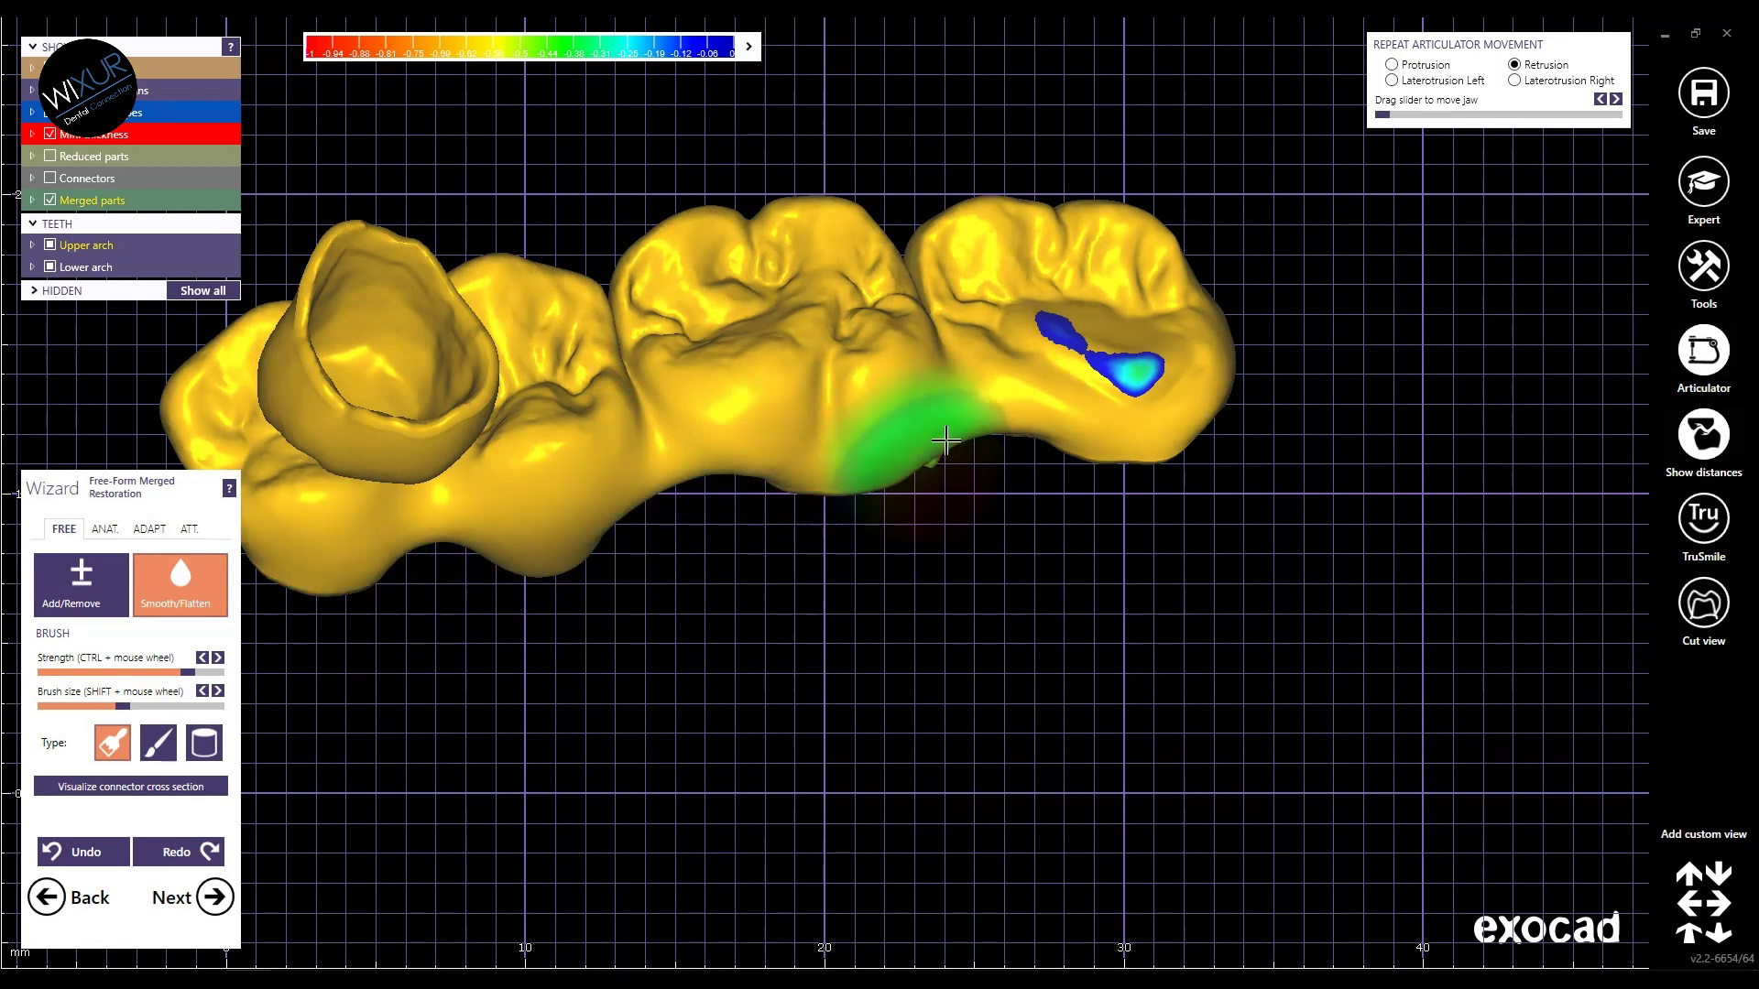
Step: Finish free-forming and confirm saving the modified restoration
{"action": "scroll", "coordinate": [962, 479], "scroll_direction": "down", "scroll_amount": 3}
{"action": "mouse_move", "coordinate": [962, 480]}
{"action": "right_mouse_down"}
{"action": "mouse_move", "coordinate": [942, 616]}
{"action": "mouse_move", "coordinate": [918, 614]}
{"action": "right_mouse_up"}
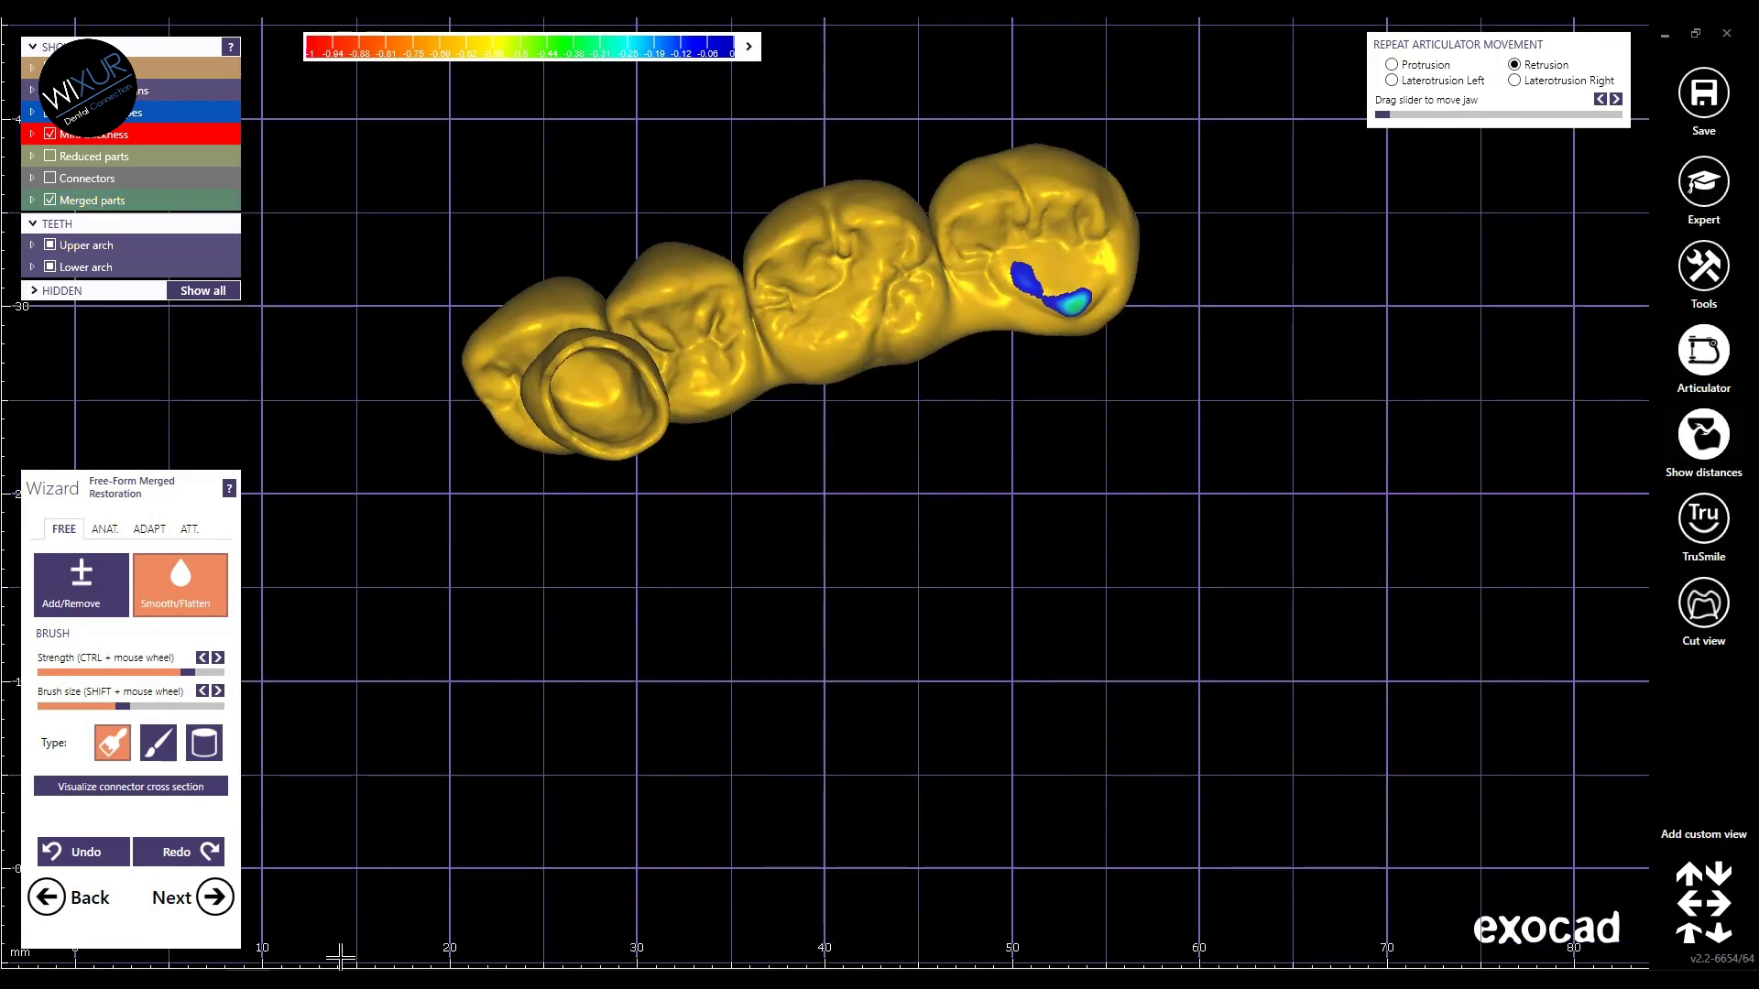
{"action": "left_click", "coordinate": [231, 898]}
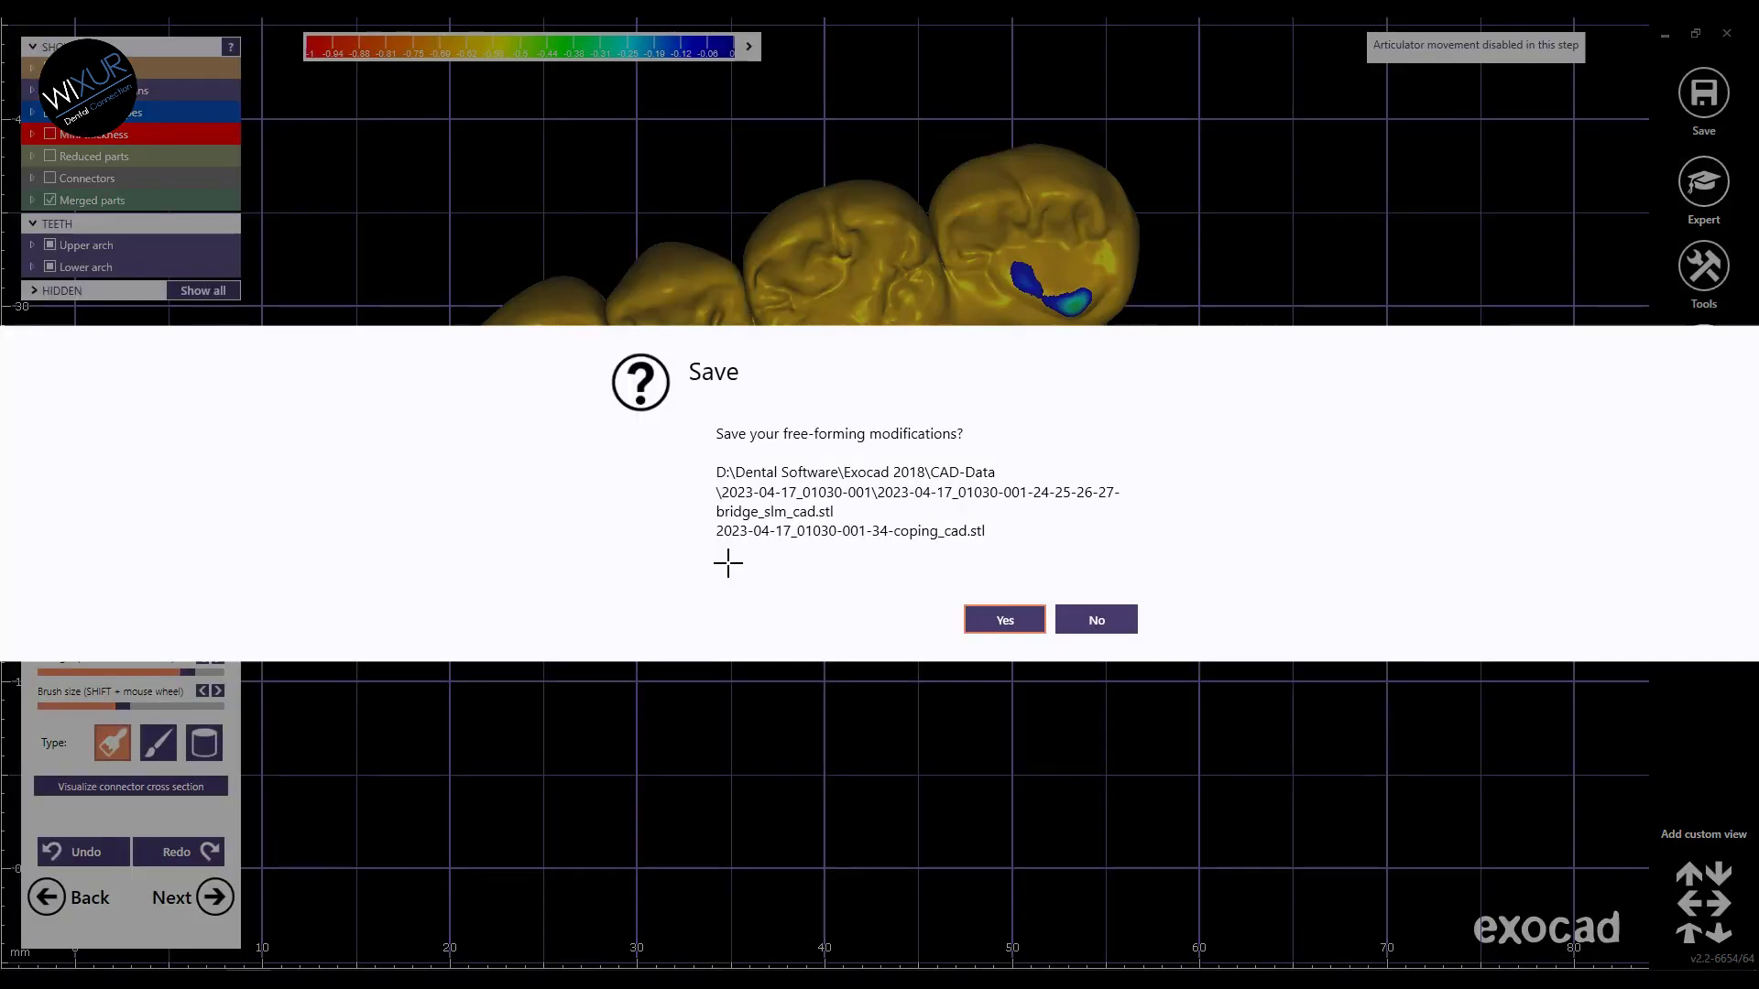
{"action": "left_click", "coordinate": [1003, 620]}
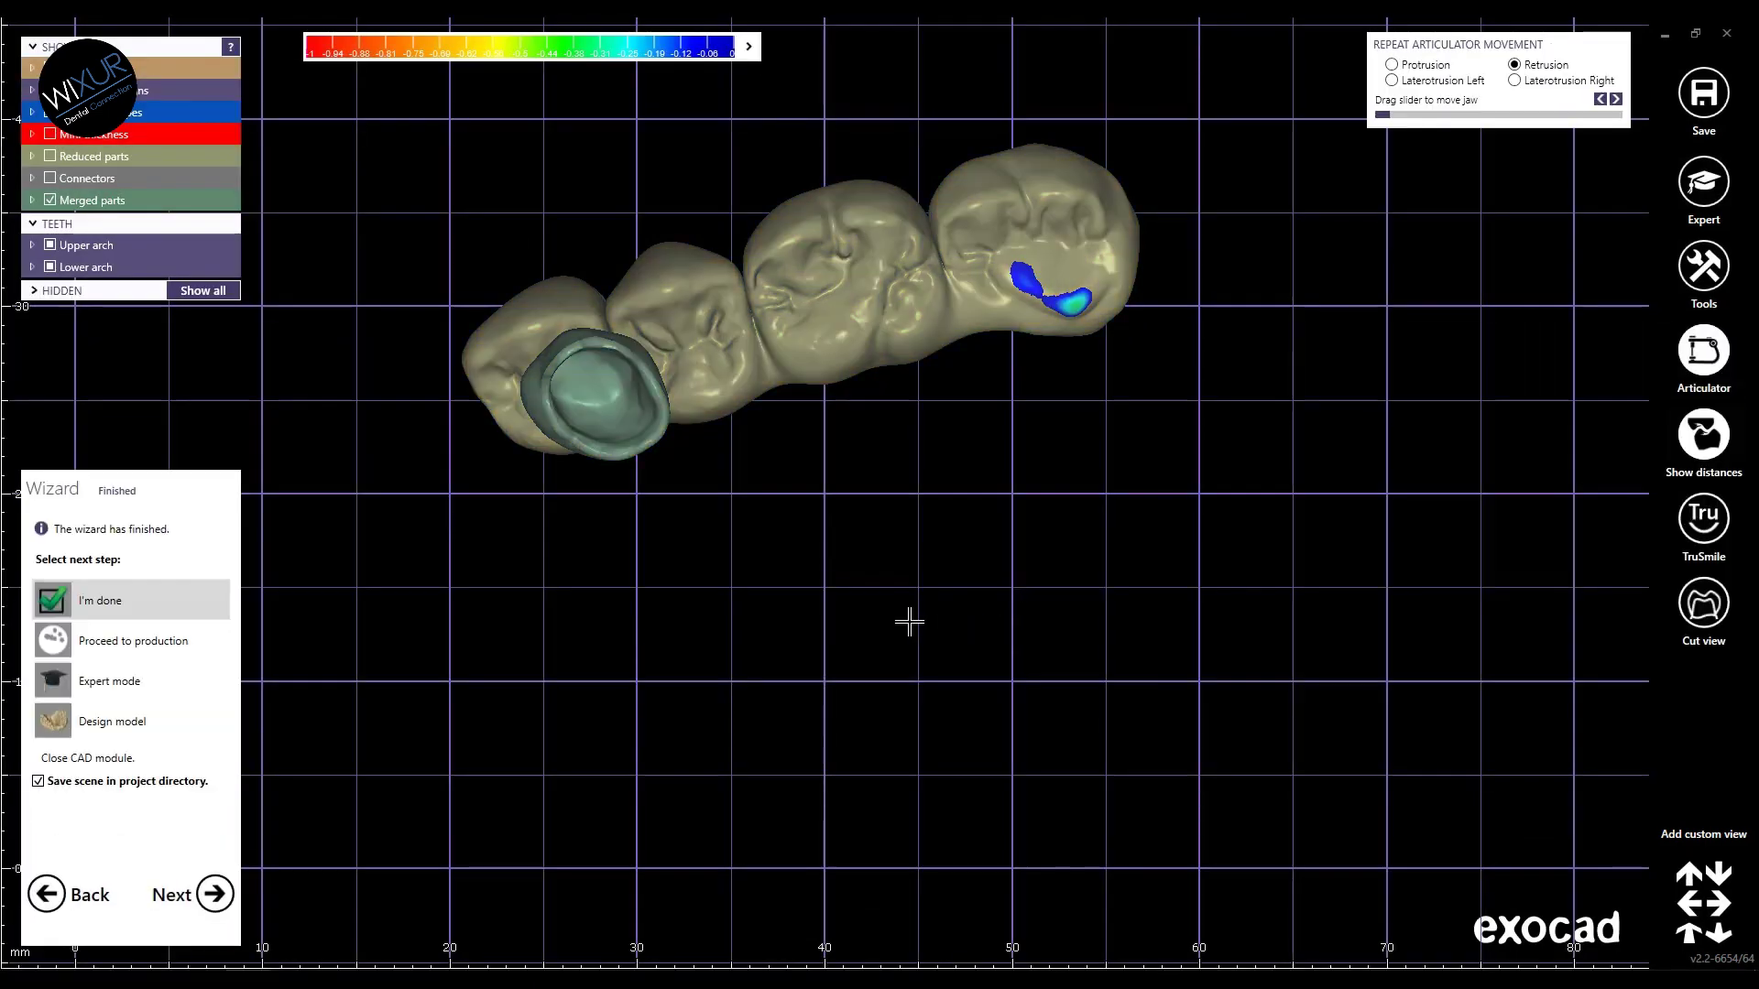